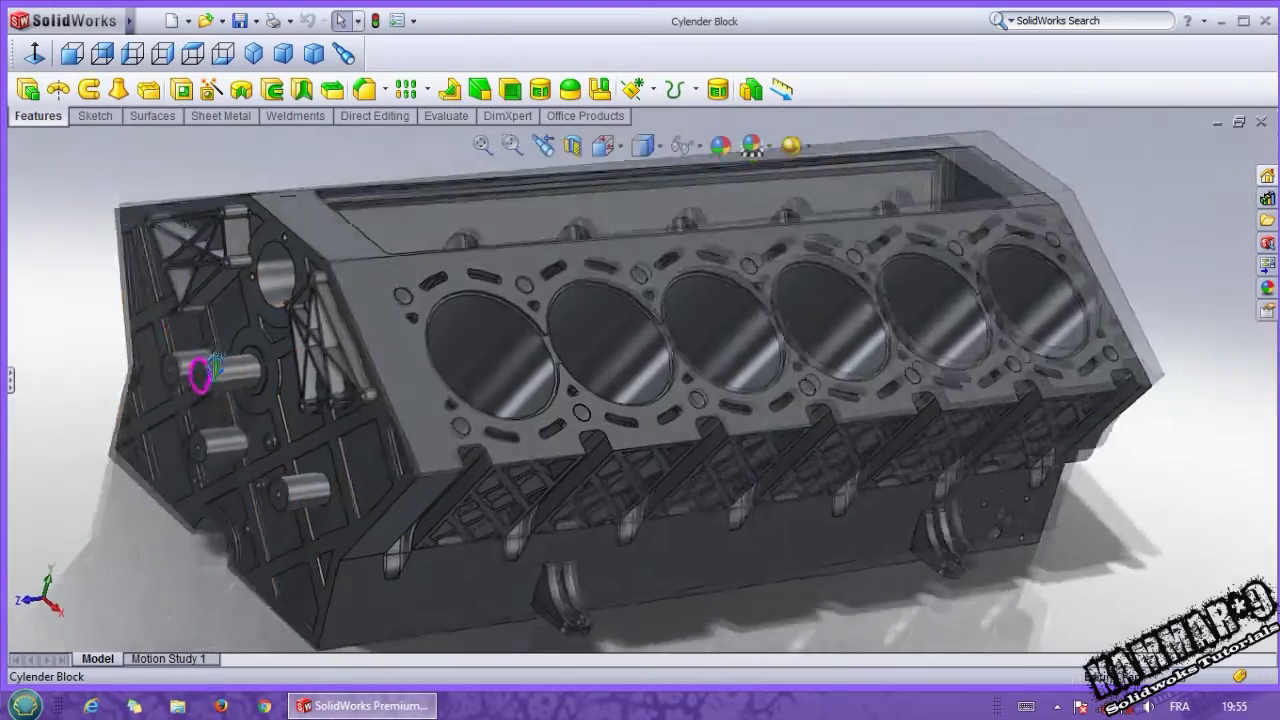
# Examine the finished cylinder block from both ends, along the cylinder bank and over its ribbed sides
pyautogui.scroll(3, 295, 350)
pyautogui.scroll(-5, 295, 352)
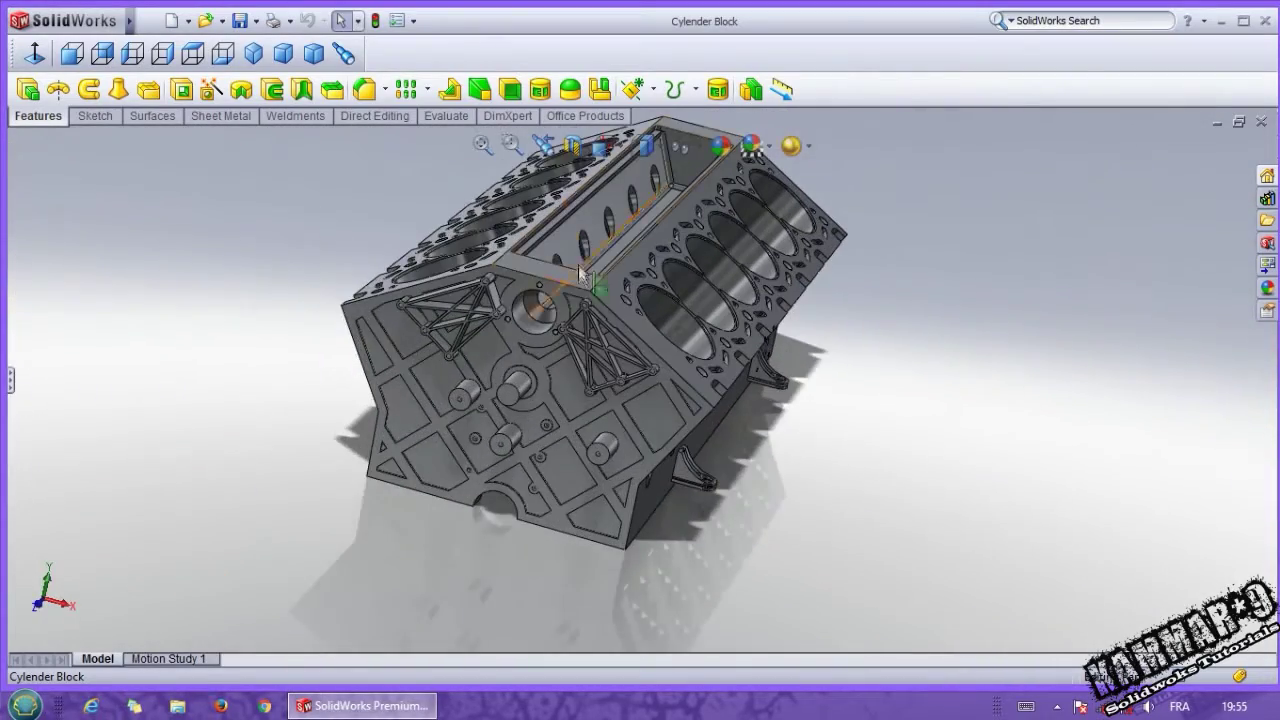
pyautogui.click(11, 382)
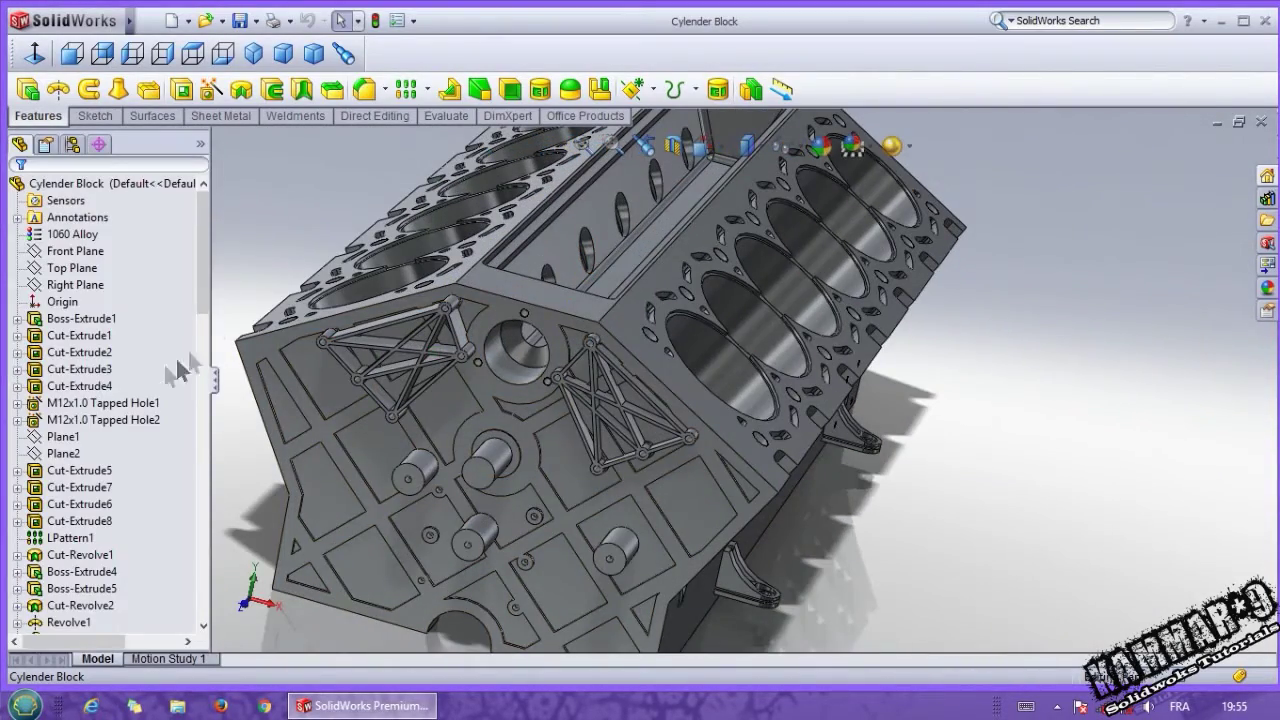
pyautogui.moveTo(201, 286)
pyautogui.mouseDown()
pyautogui.moveTo(200, 504)
pyautogui.moveTo(200, 298)
pyautogui.mouseUp()
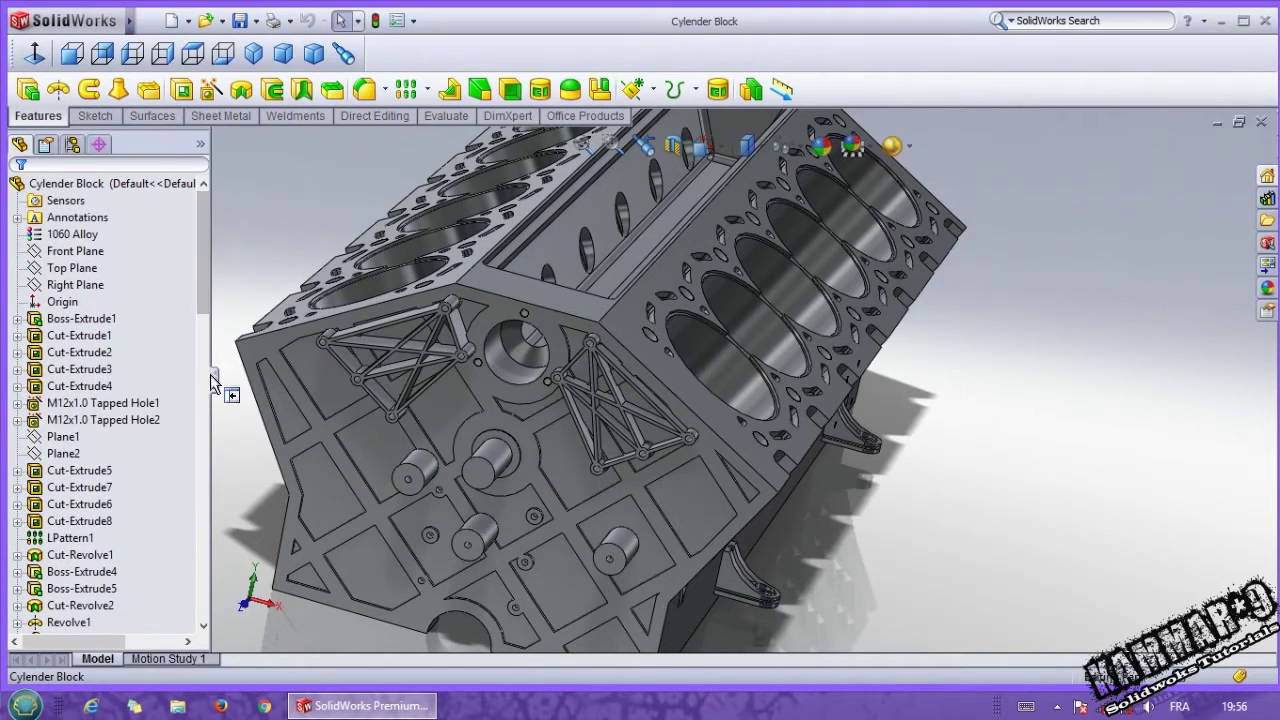
pyautogui.scroll(-3, 542, 352)
pyautogui.scroll(2, 582, 314)
pyautogui.moveTo(582, 314); pyautogui.dragTo(636, 374, button='middle')
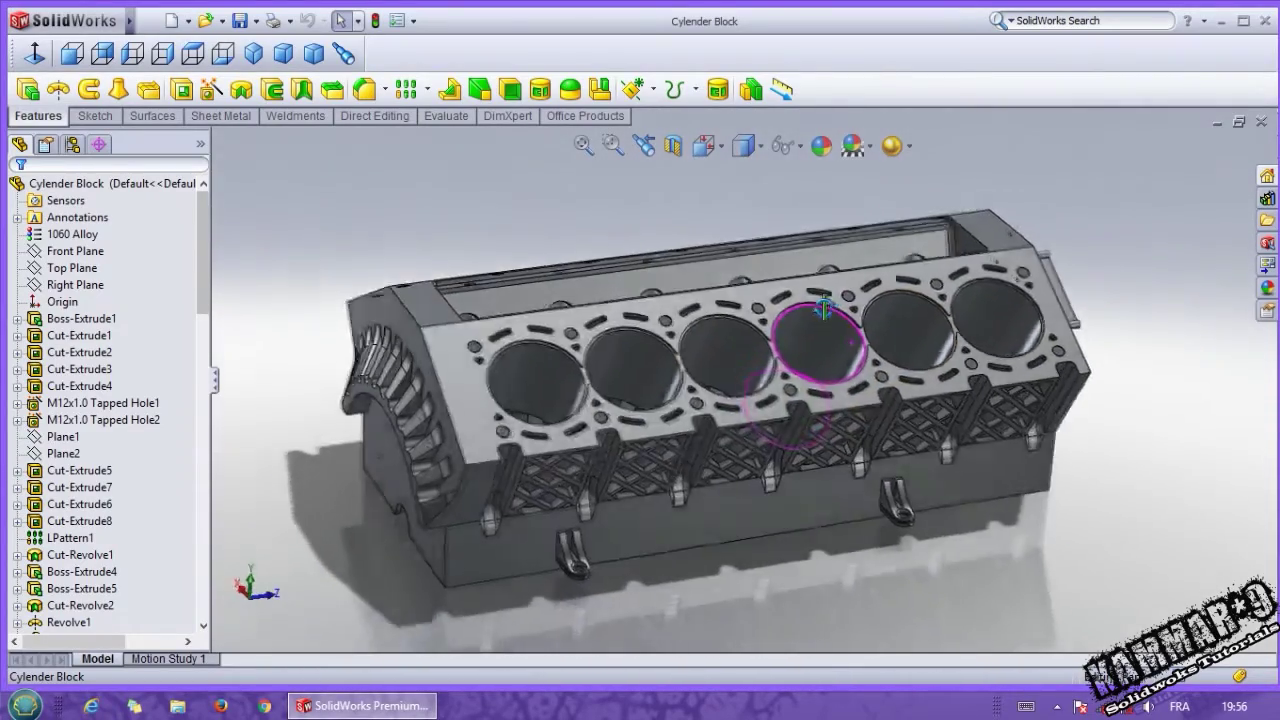
pyautogui.moveTo(822, 310); pyautogui.dragTo(815, 385, button='middle')
pyautogui.scroll(-2, 890, 364)
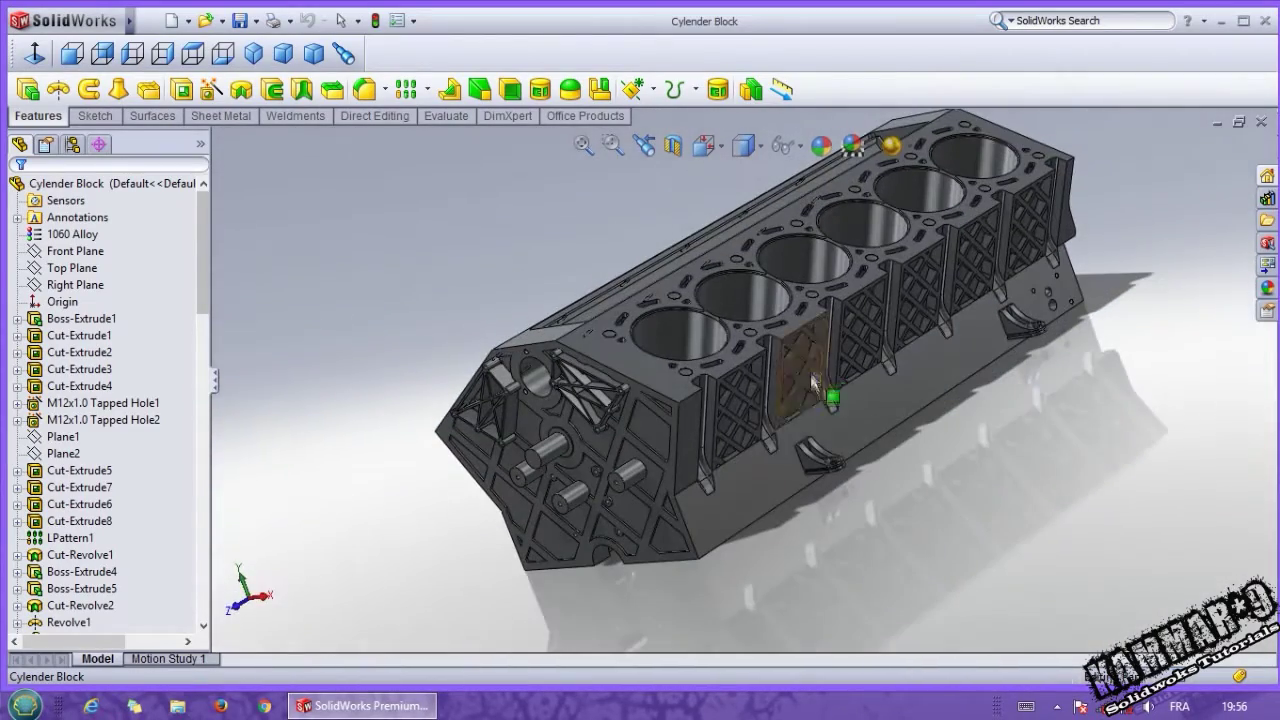
pyautogui.moveTo(200, 283)
pyautogui.mouseDown()
pyautogui.moveTo(185, 578)
pyautogui.moveTo(206, 323)
pyautogui.moveTo(187, 270)
pyautogui.moveTo(202, 240)
pyautogui.mouseUp()
pyautogui.moveTo(690, 318); pyautogui.dragTo(848, 237, button='middle')
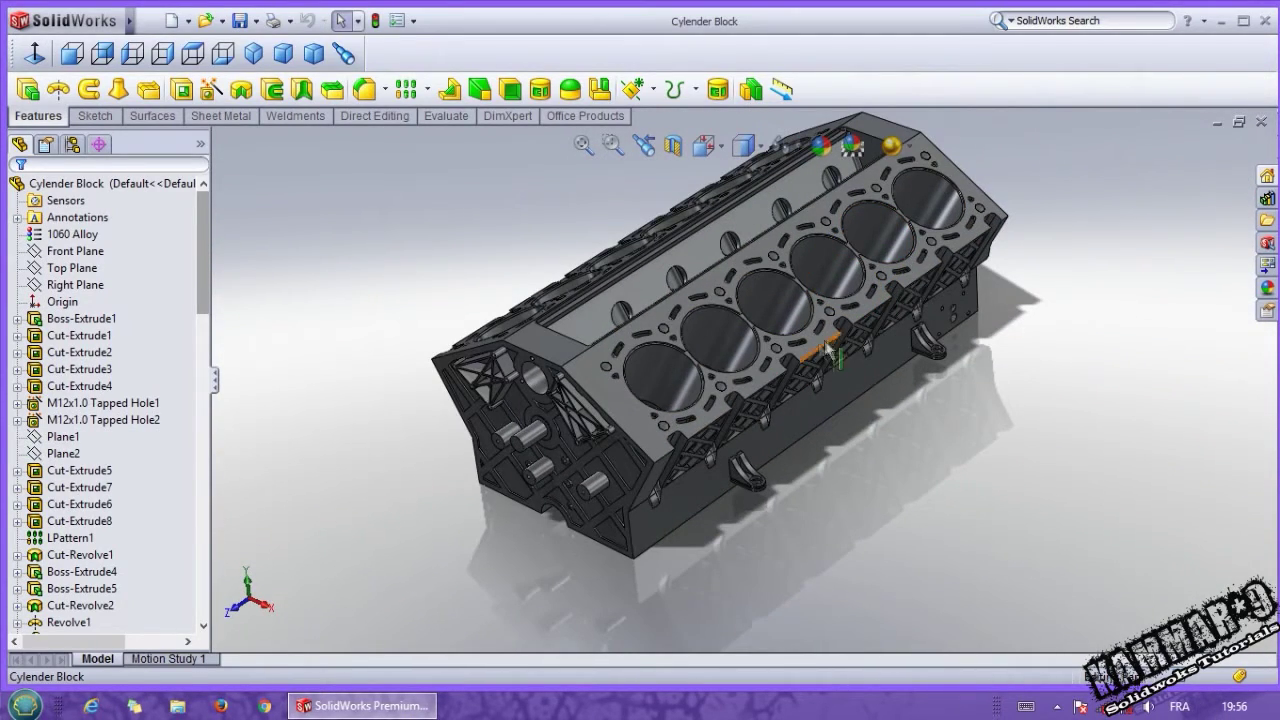
# Review the block's feature history, highlighting individual cuts, extrudes and patterns on the model
pyautogui.moveTo(197, 300); pyautogui.dragTo(201, 345)
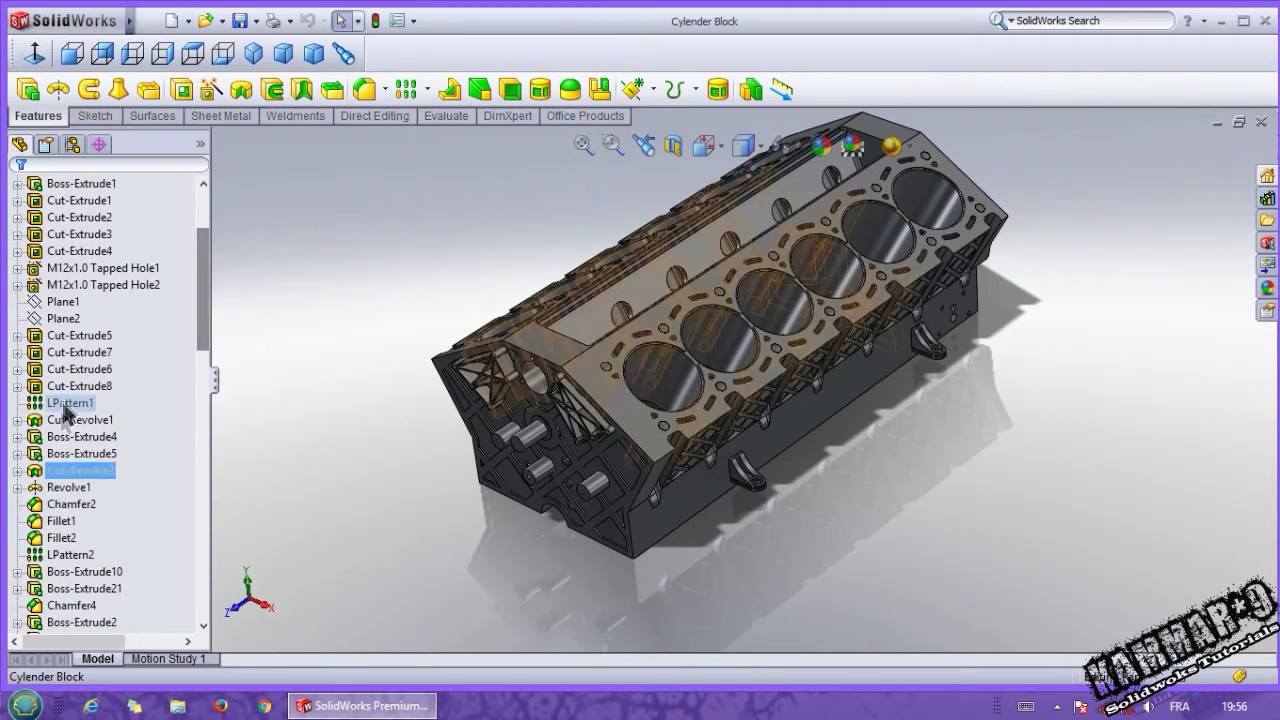
pyautogui.click(62, 420)
pyautogui.click(80, 285)
pyautogui.scroll(1, 77, 246)
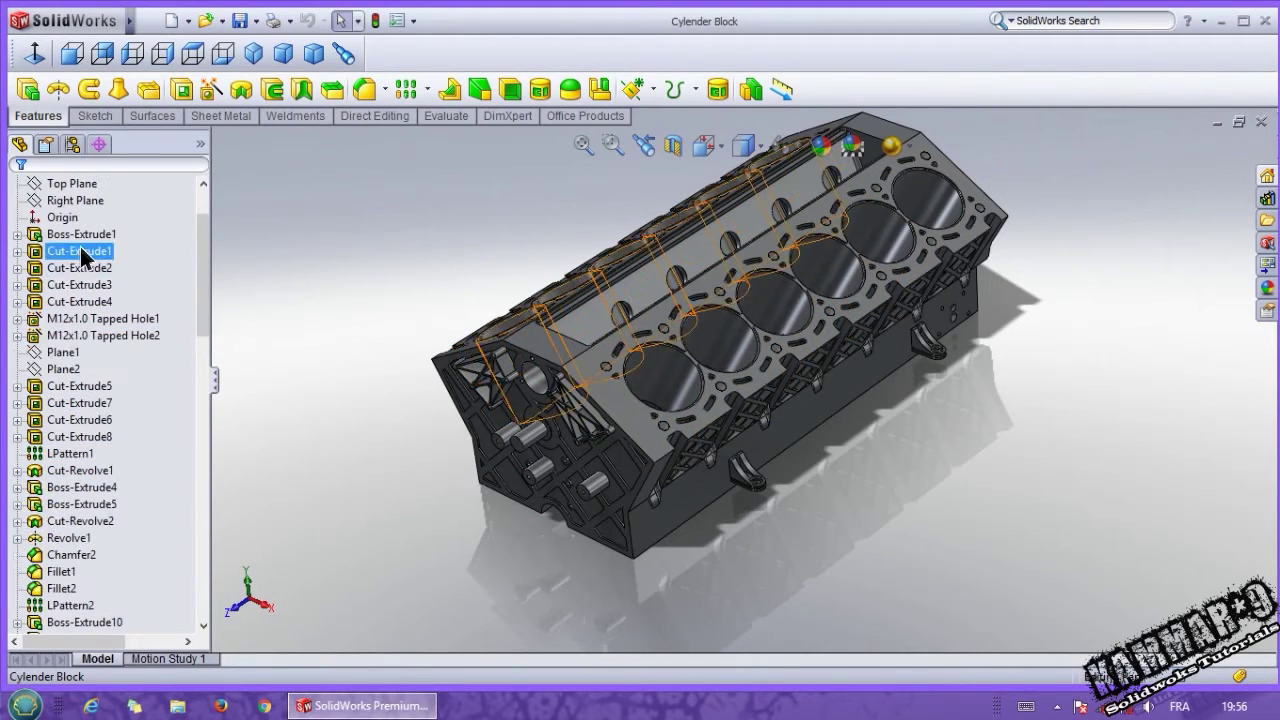
pyautogui.click(76, 428)
pyautogui.scroll(-1, 76, 440)
pyautogui.click(73, 577)
pyautogui.scroll(2, 73, 582)
pyautogui.scroll(-4, 71, 318)
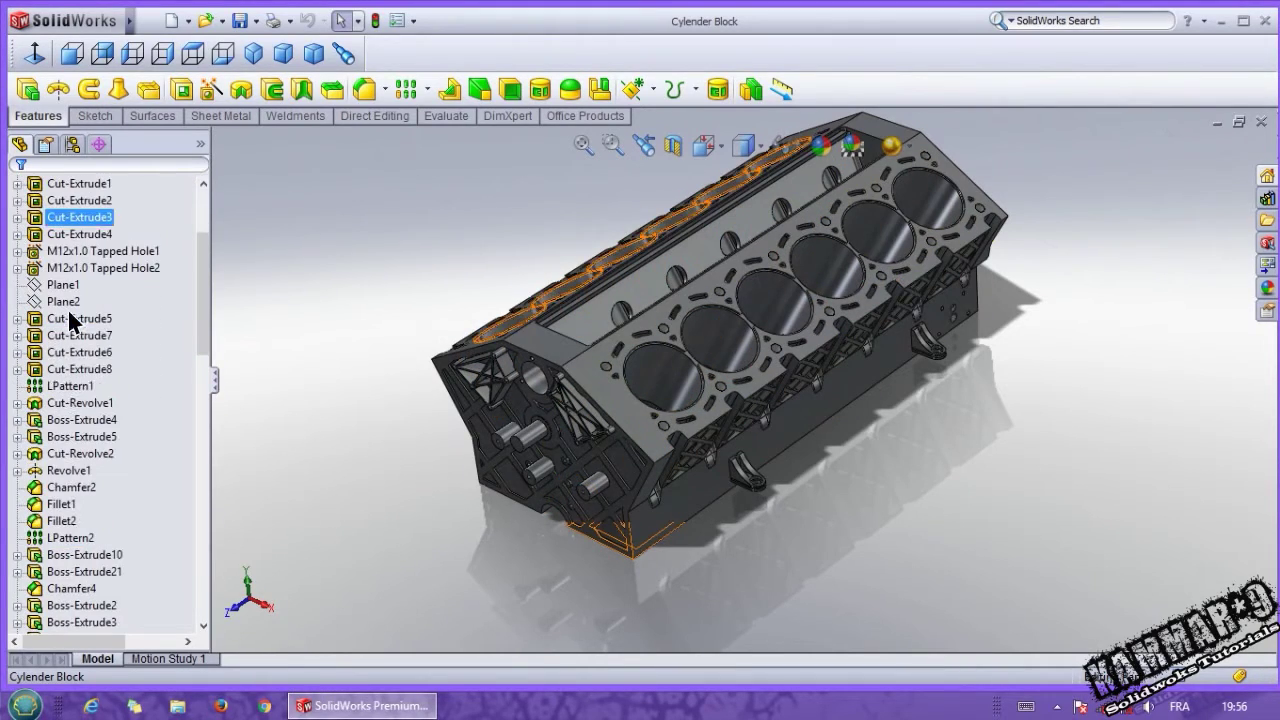
pyautogui.click(78, 502)
pyautogui.scroll(-1, 117, 505)
pyautogui.scroll(1, 114, 512)
pyautogui.click(388, 508)
# Toggle the perspective display and examine the block from its side, rear and front
pyautogui.moveTo(388, 508); pyautogui.dragTo(423, 363, button='middle')
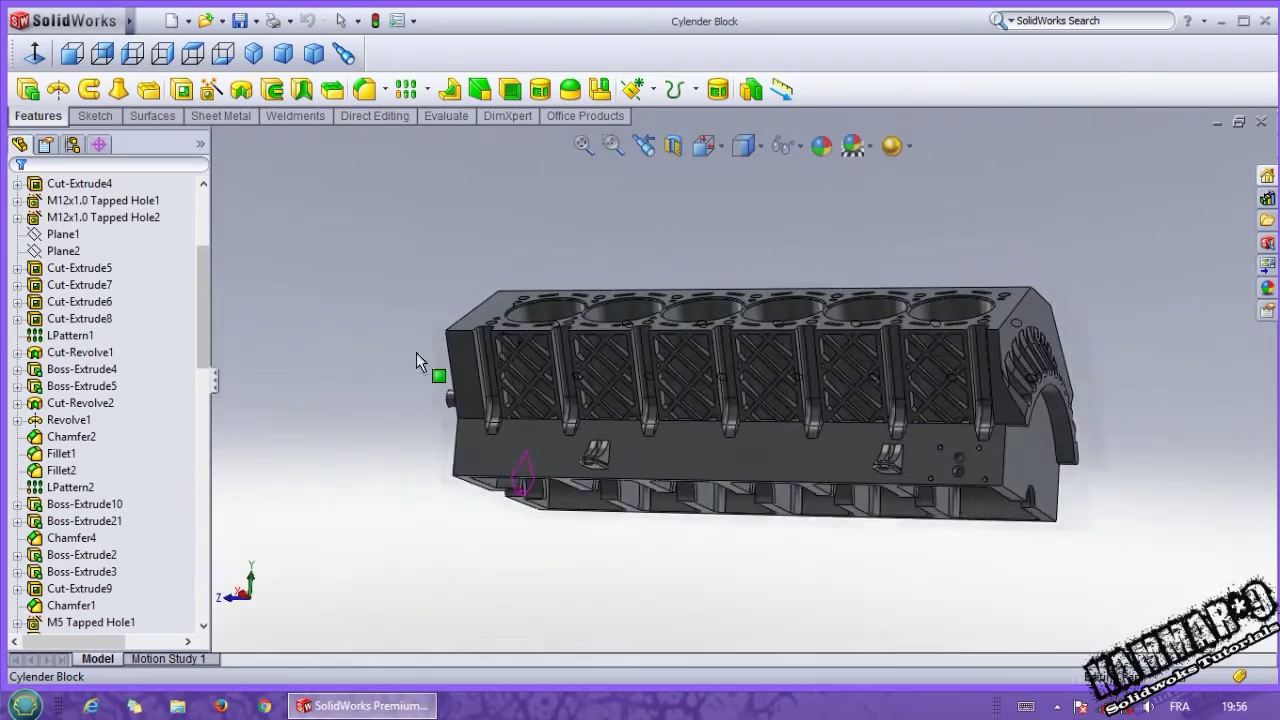
pyautogui.click(893, 147)
pyautogui.click(894, 210)
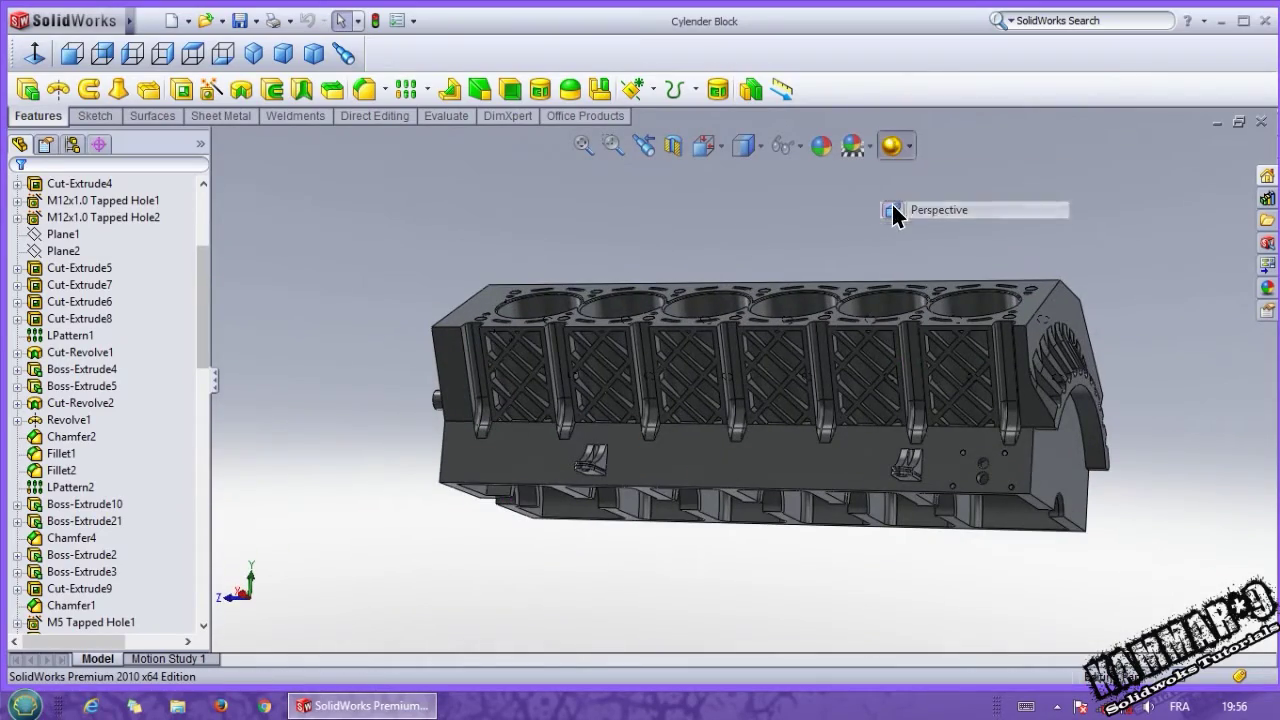
pyautogui.moveTo(829, 286)
pyautogui.mouseDown(button='middle')
pyautogui.moveTo(818, 240)
pyautogui.moveTo(689, 385)
pyautogui.moveTo(738, 371)
pyautogui.moveTo(704, 410)
pyautogui.mouseUp(button='middle')
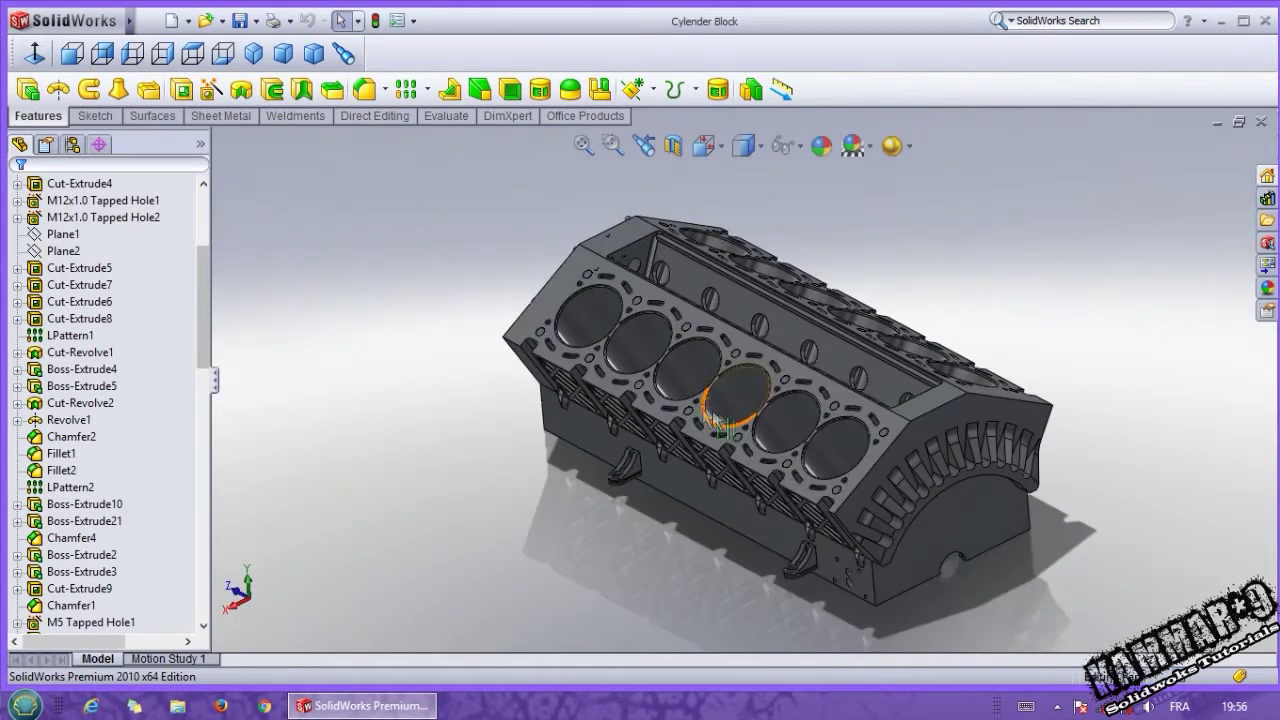
pyautogui.scroll(-1, 886, 423)
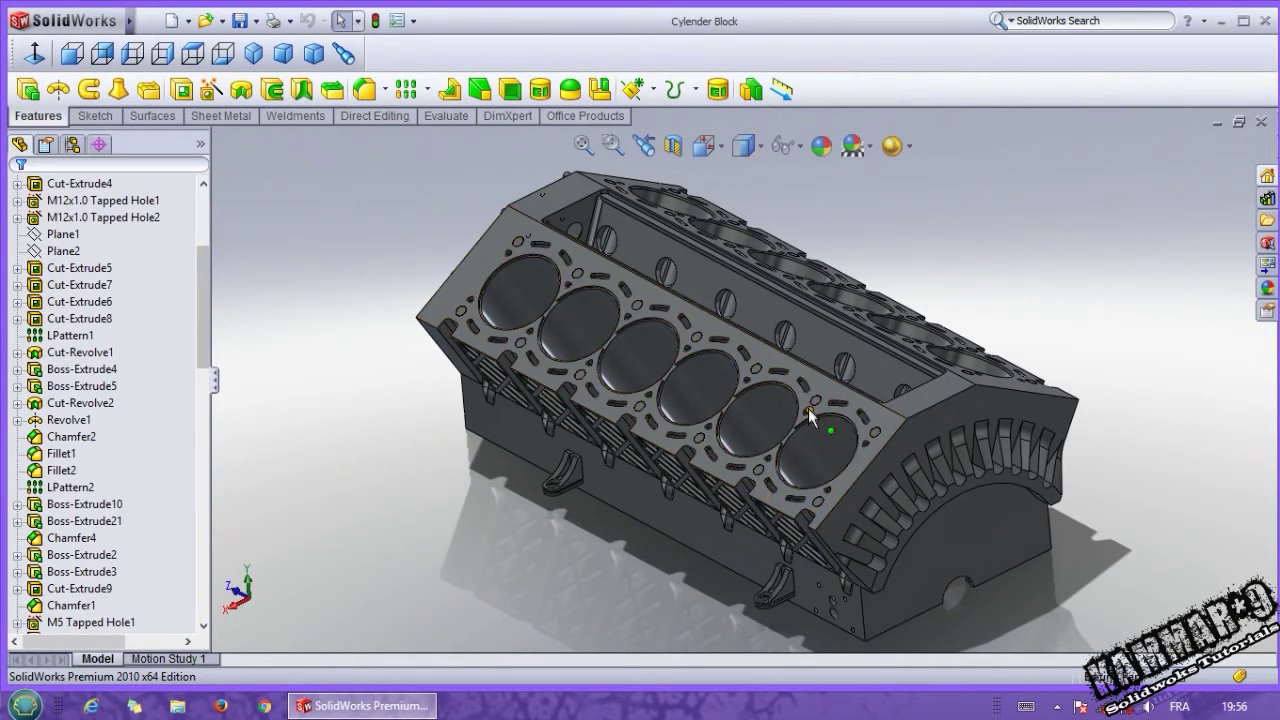
pyautogui.moveTo(734, 386); pyautogui.dragTo(815, 368, button='middle')
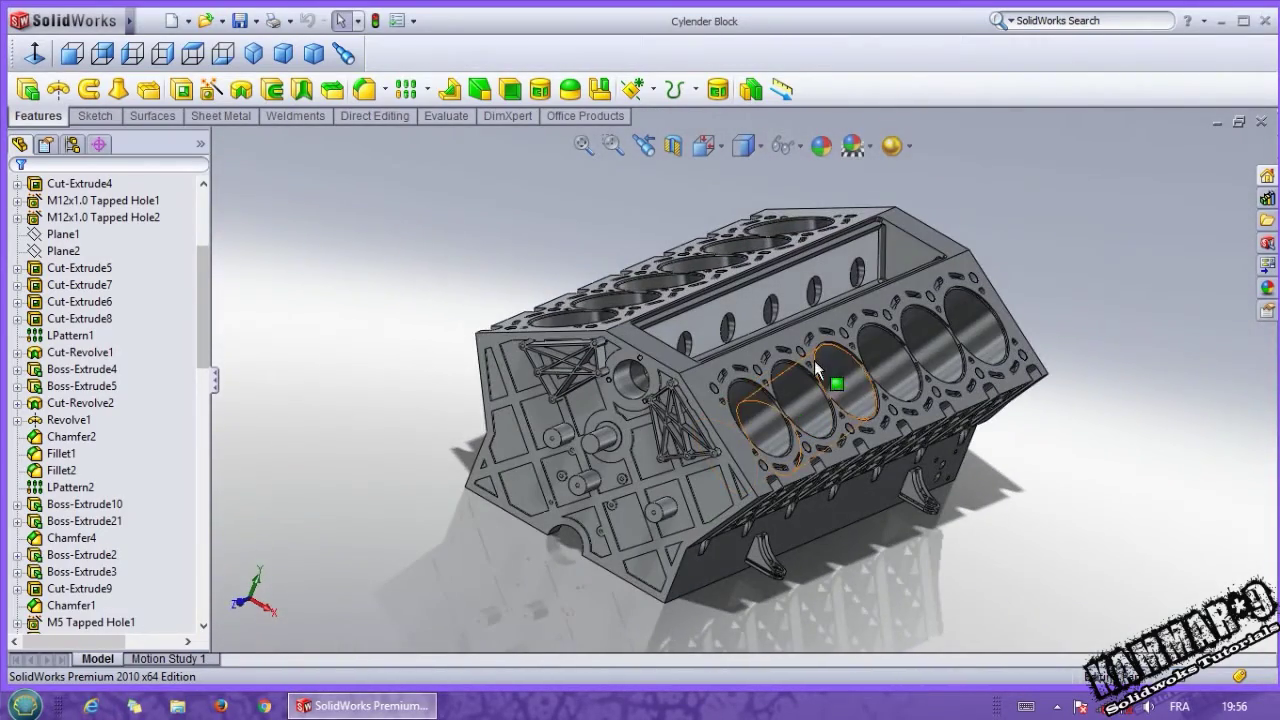
# Close the Cylender Block document and create a new part
pyautogui.click(1214, 122)
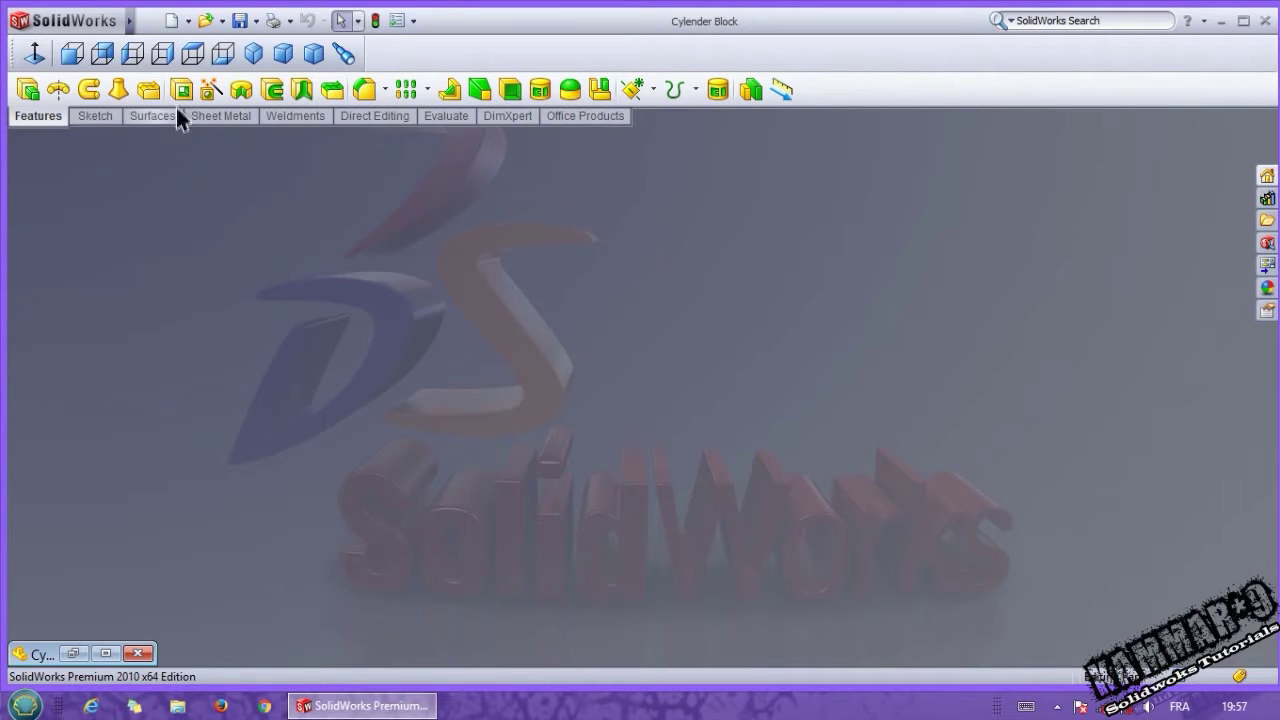
pyautogui.click(75, 652)
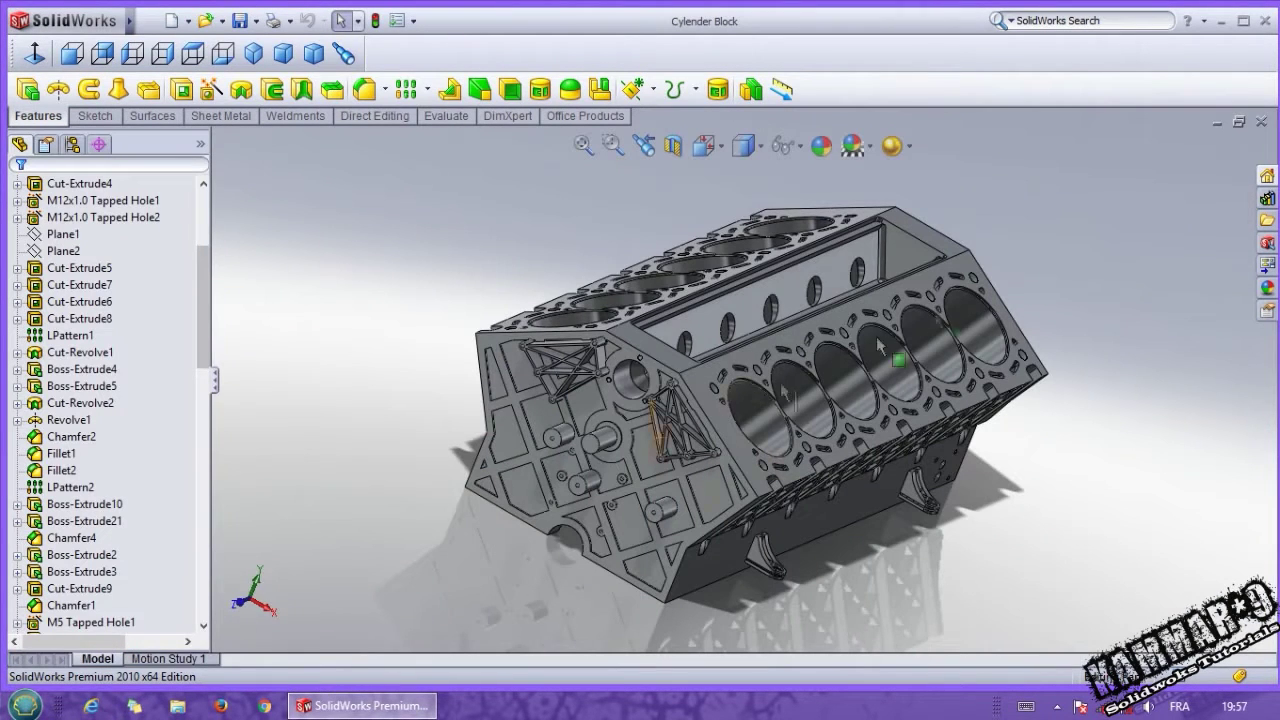
pyautogui.click(1258, 122)
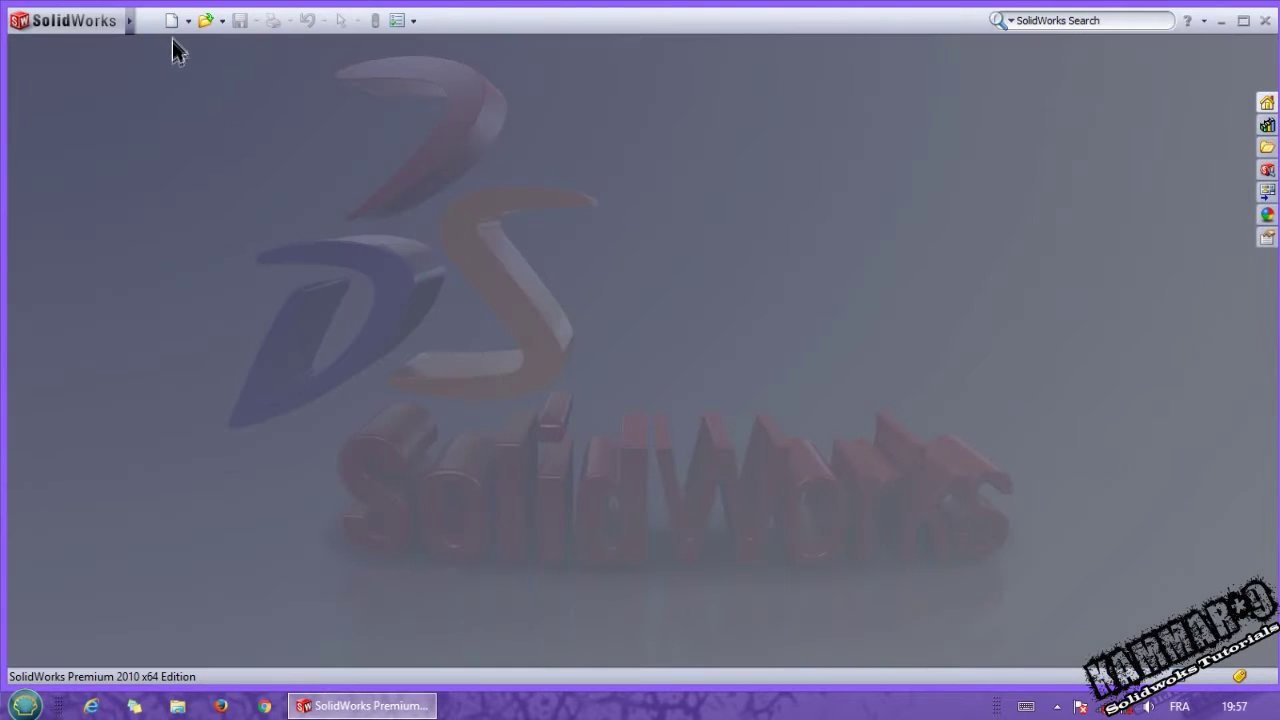
pyautogui.click(172, 20)
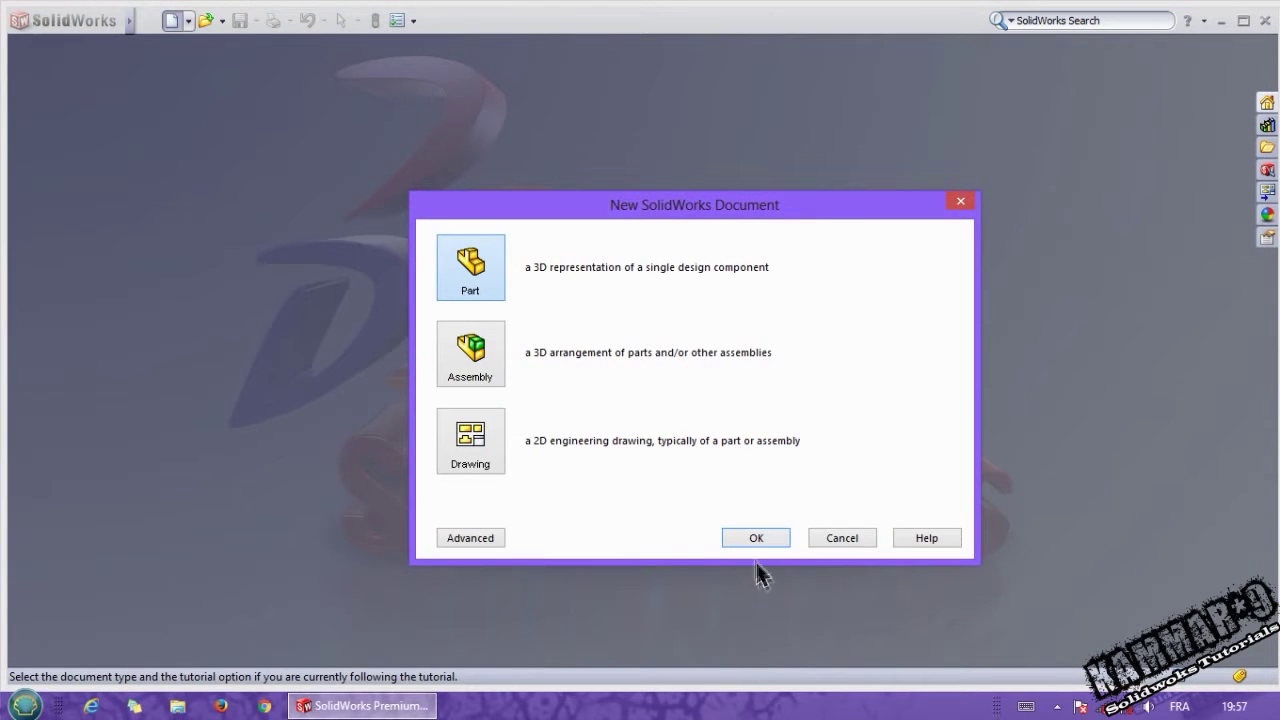
pyautogui.click(756, 538)
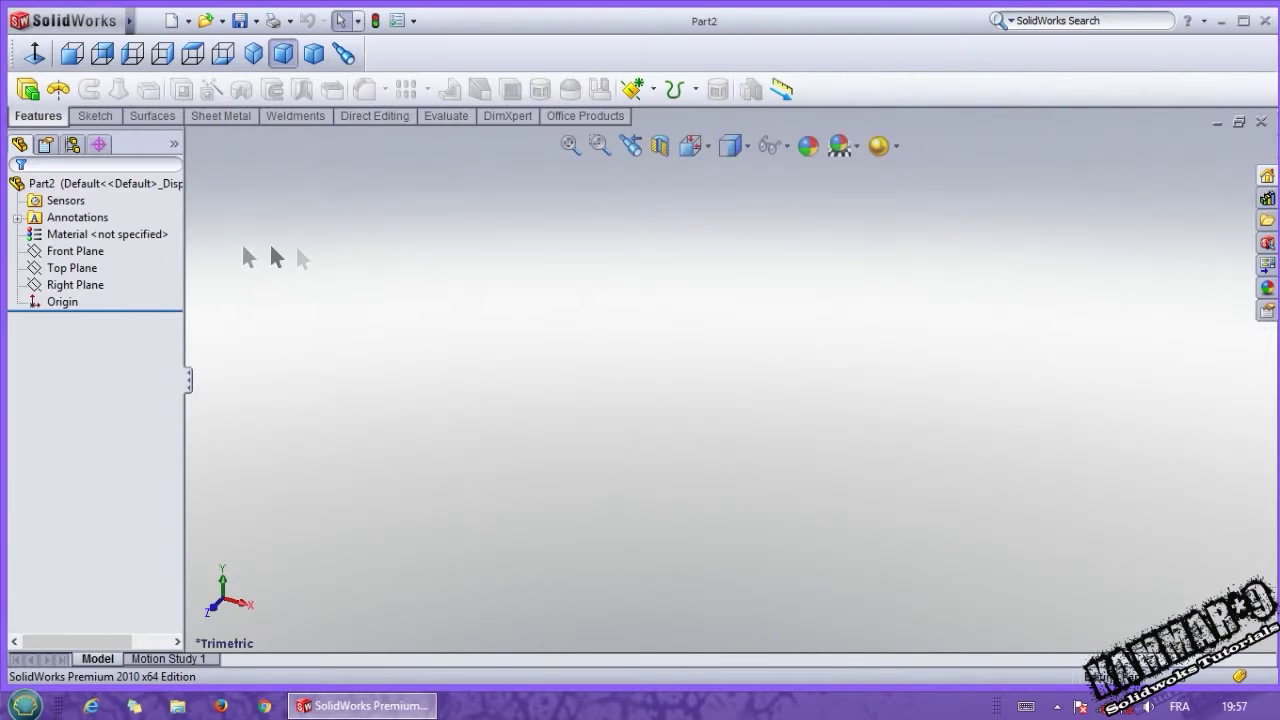
# Start a sketch on the Front Plane
pyautogui.click(75, 252)
pyautogui.click(74, 251)
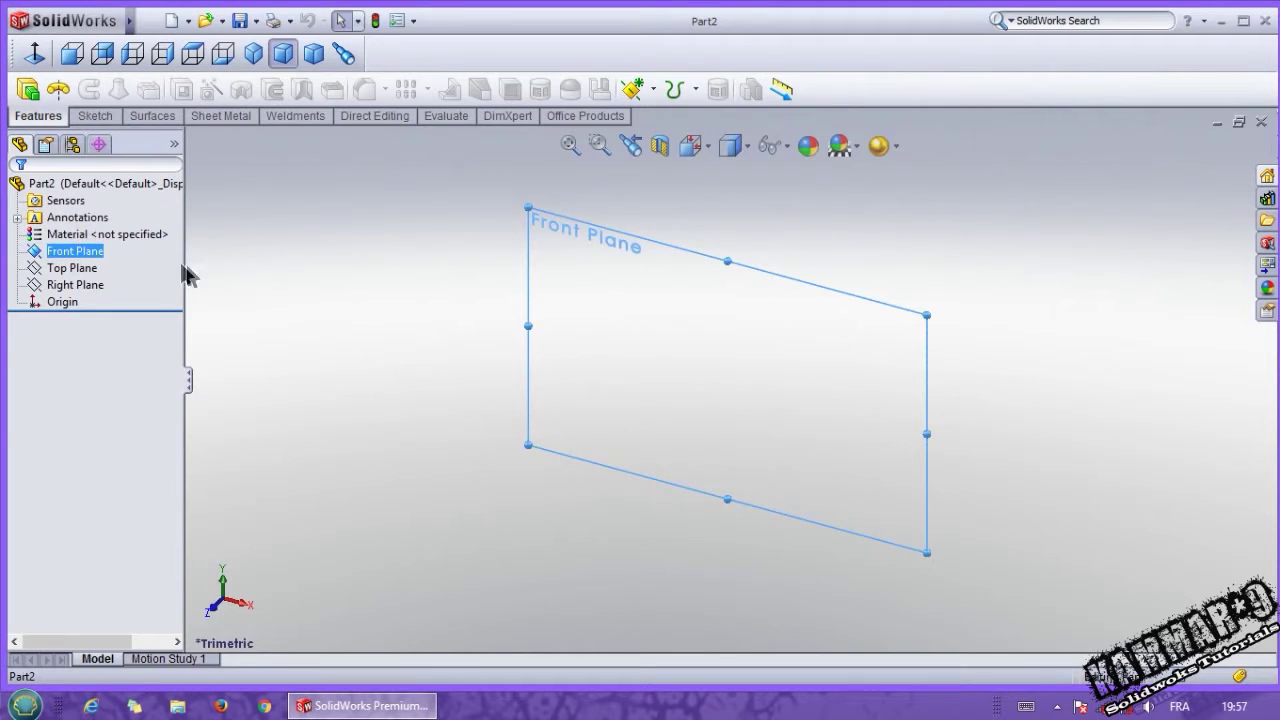
pyautogui.click(100, 118)
pyautogui.click(27, 89)
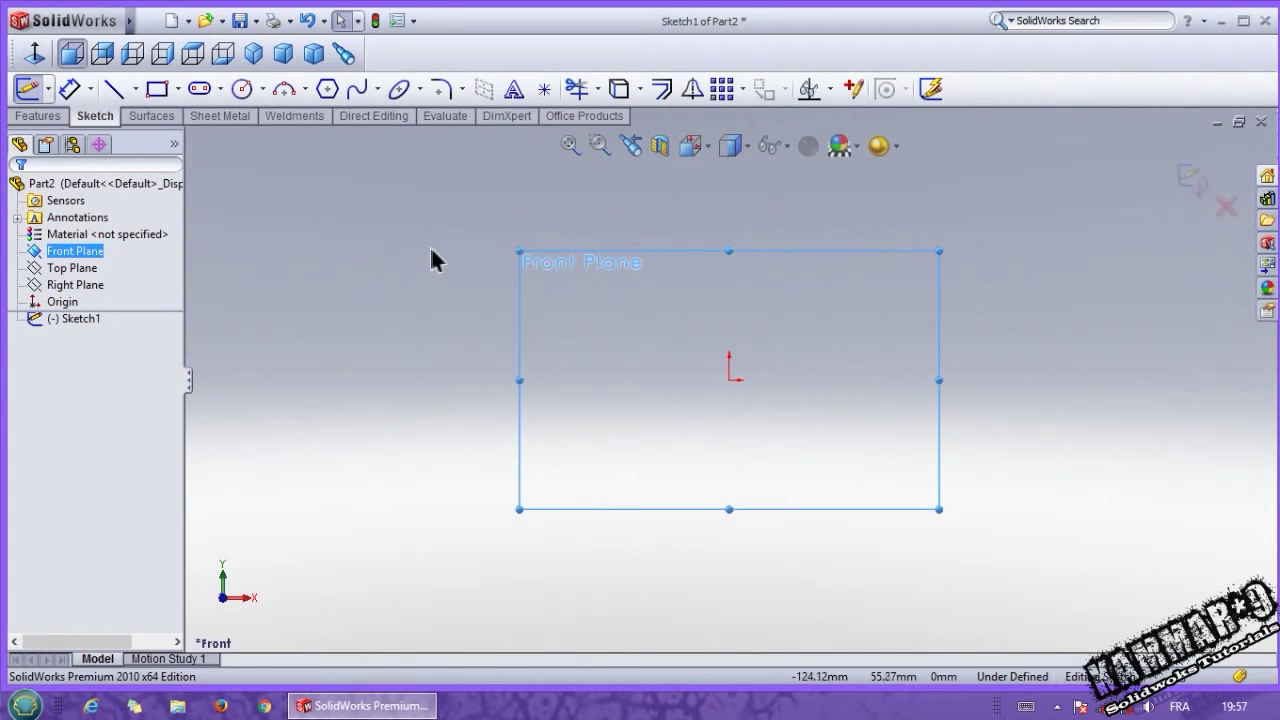
# Sketch a closed six-line profile from the origin, with an outer vertical side about 52 mm high and two sloped sides above it
pyautogui.click(114, 90)
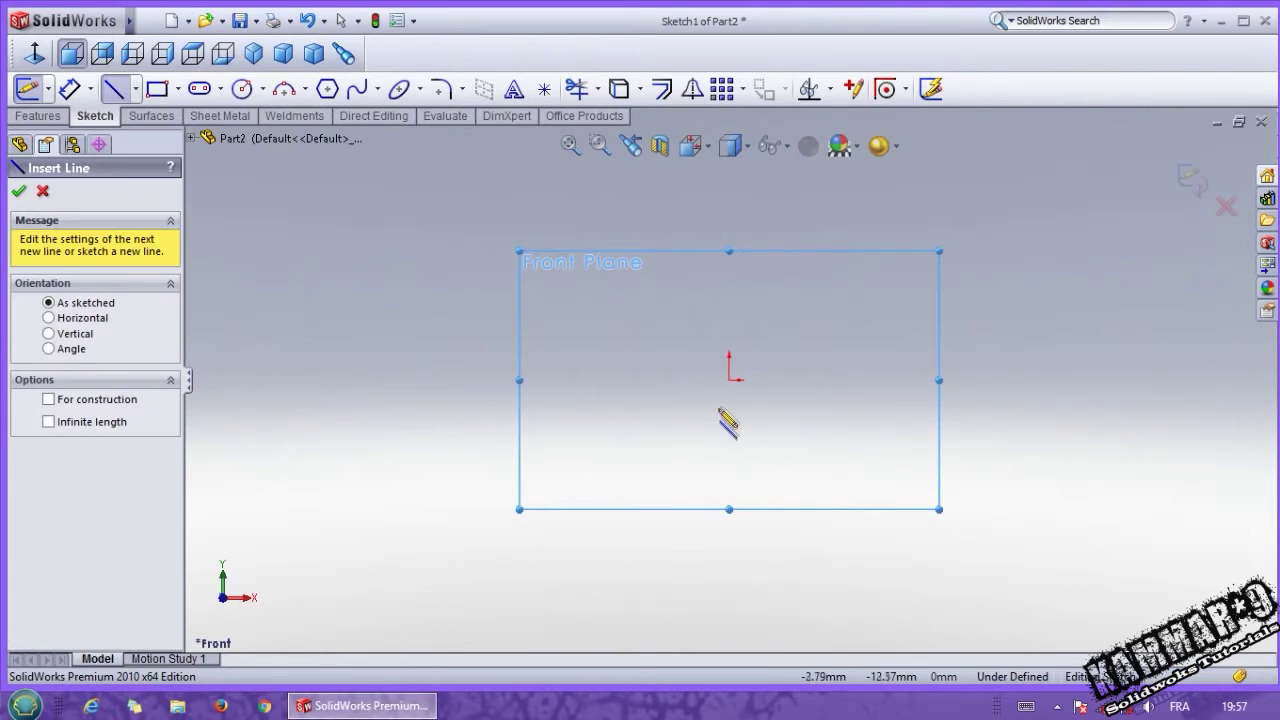
pyautogui.click(729, 381)
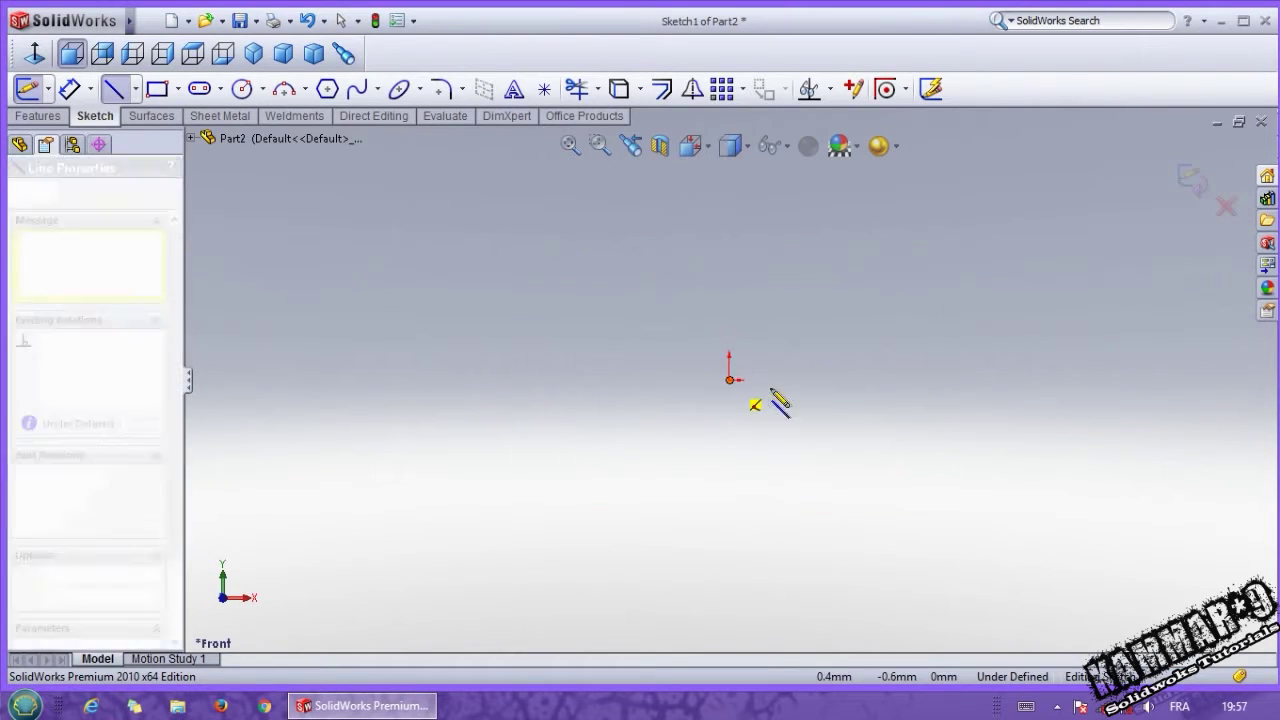
pyautogui.click(929, 380)
pyautogui.click(932, 256)
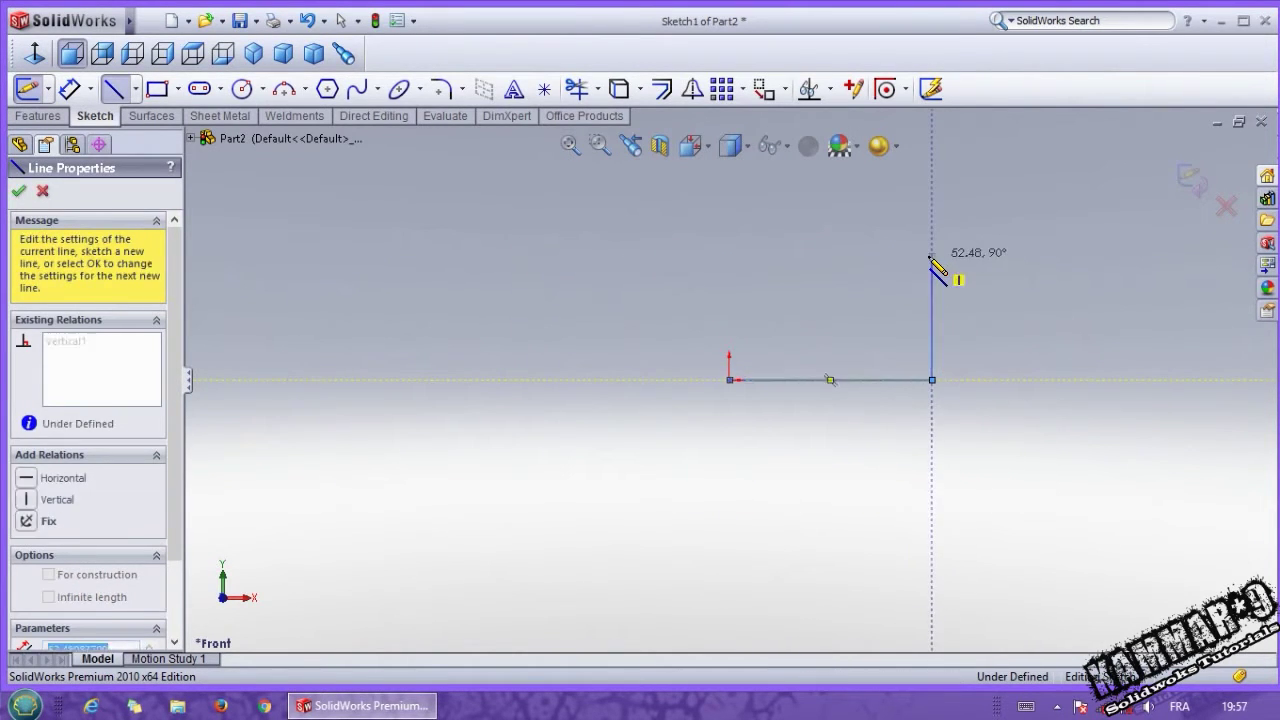
pyautogui.click(1000, 162)
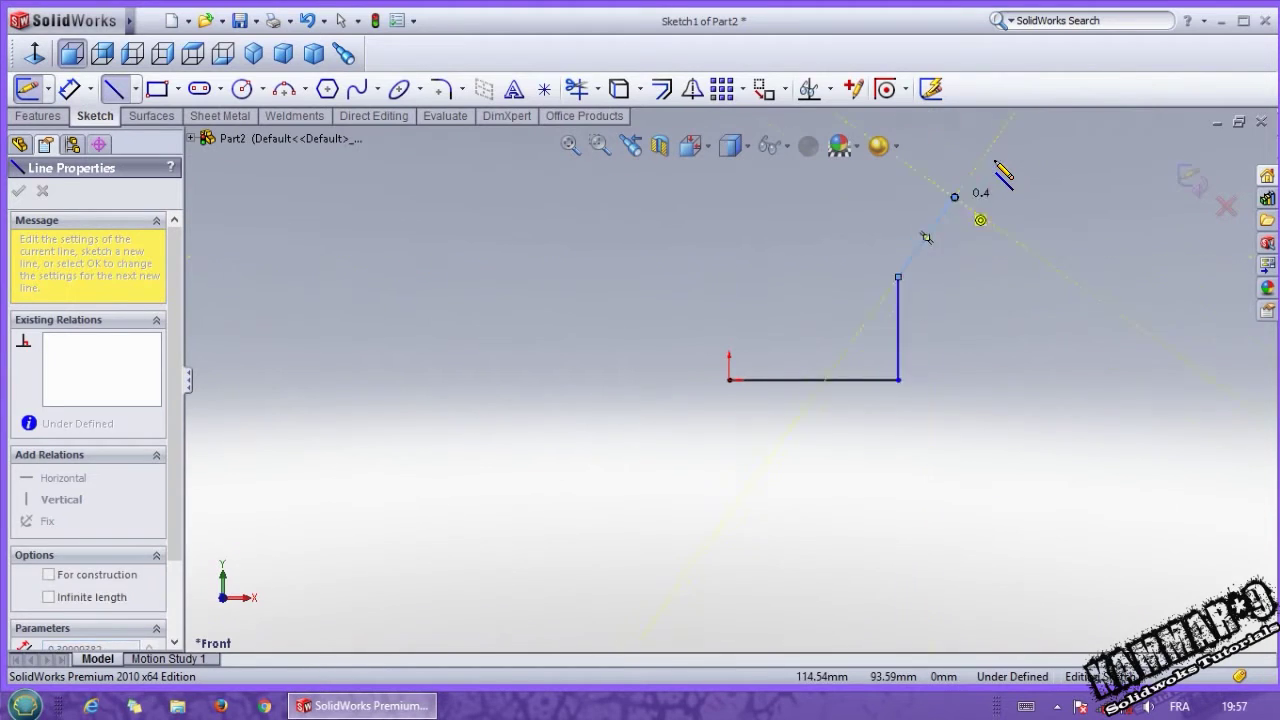
pyautogui.click(791, 264)
pyautogui.click(636, 264)
pyautogui.click(636, 568)
pyautogui.press('Escape')
# Dimension the profile's bottom line to 120 mm
pyautogui.moveTo(423, 569); pyautogui.dragTo(447, 455, button='right')
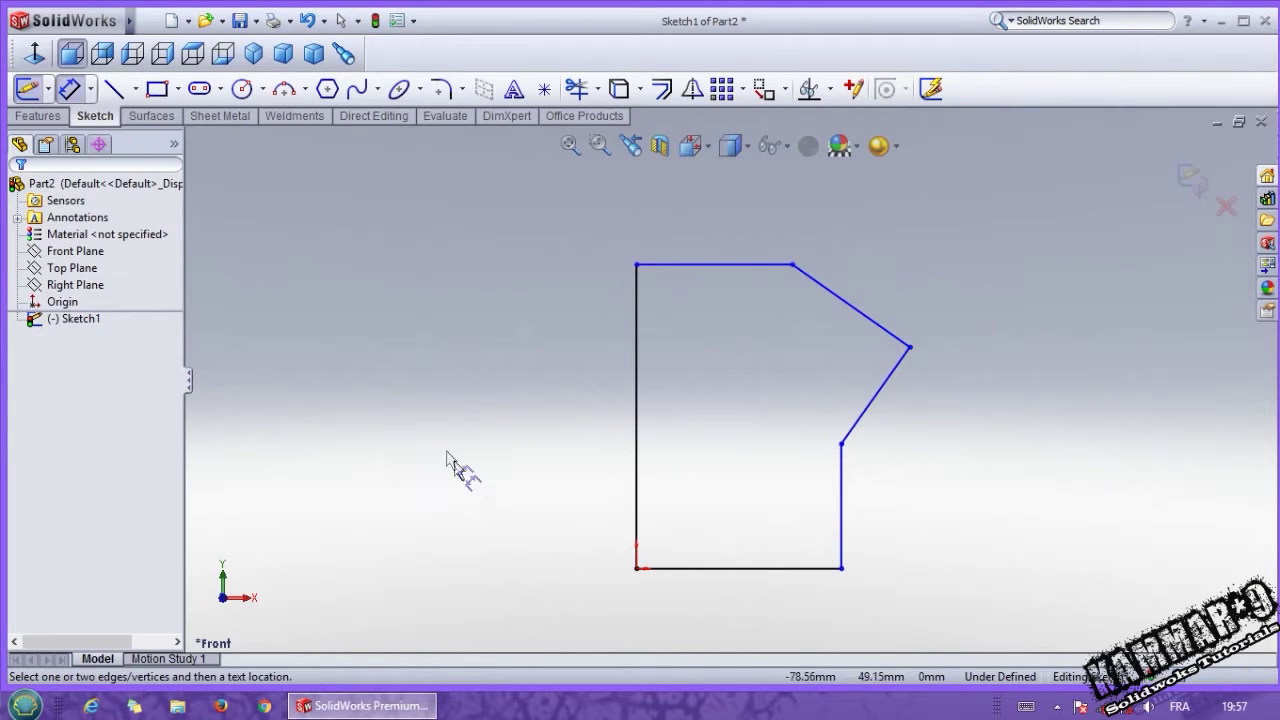
pyautogui.click(785, 568)
pyautogui.click(792, 620)
pyautogui.write('120')
pyautogui.press('Return')
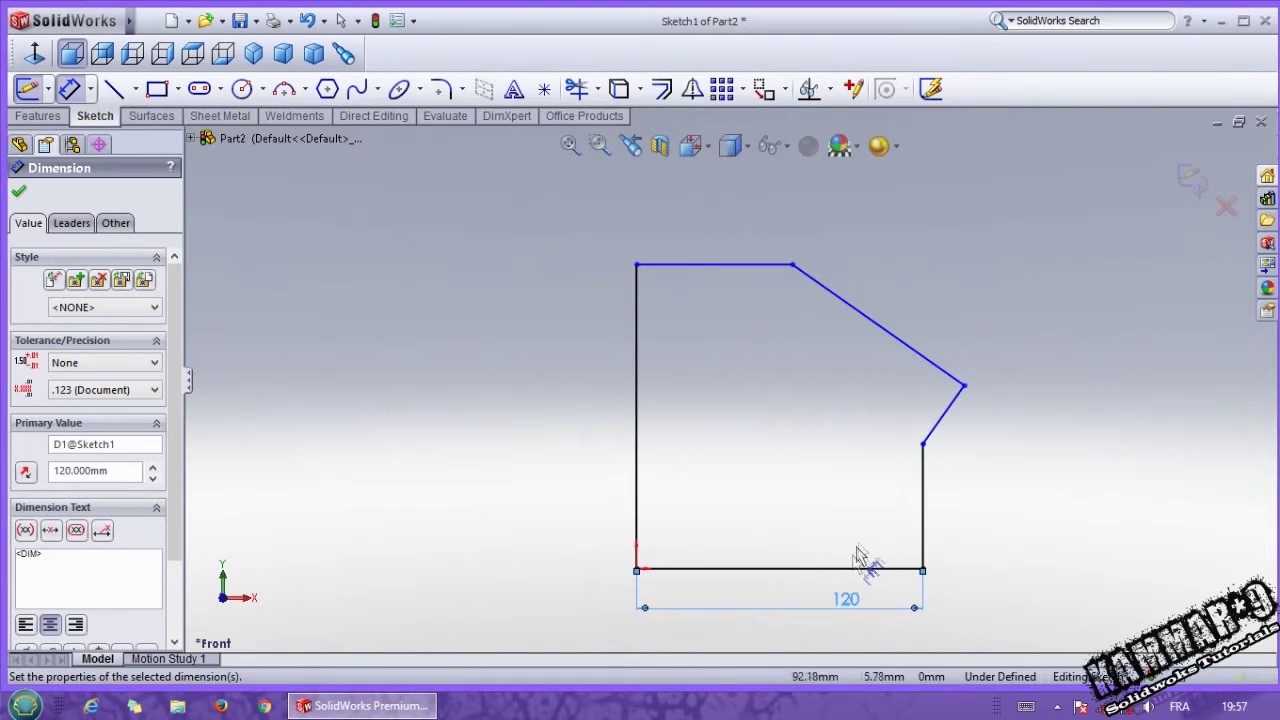
# Set the angle between the outer vertical line and the short sloped line above it to 150°
pyautogui.click(921, 522)
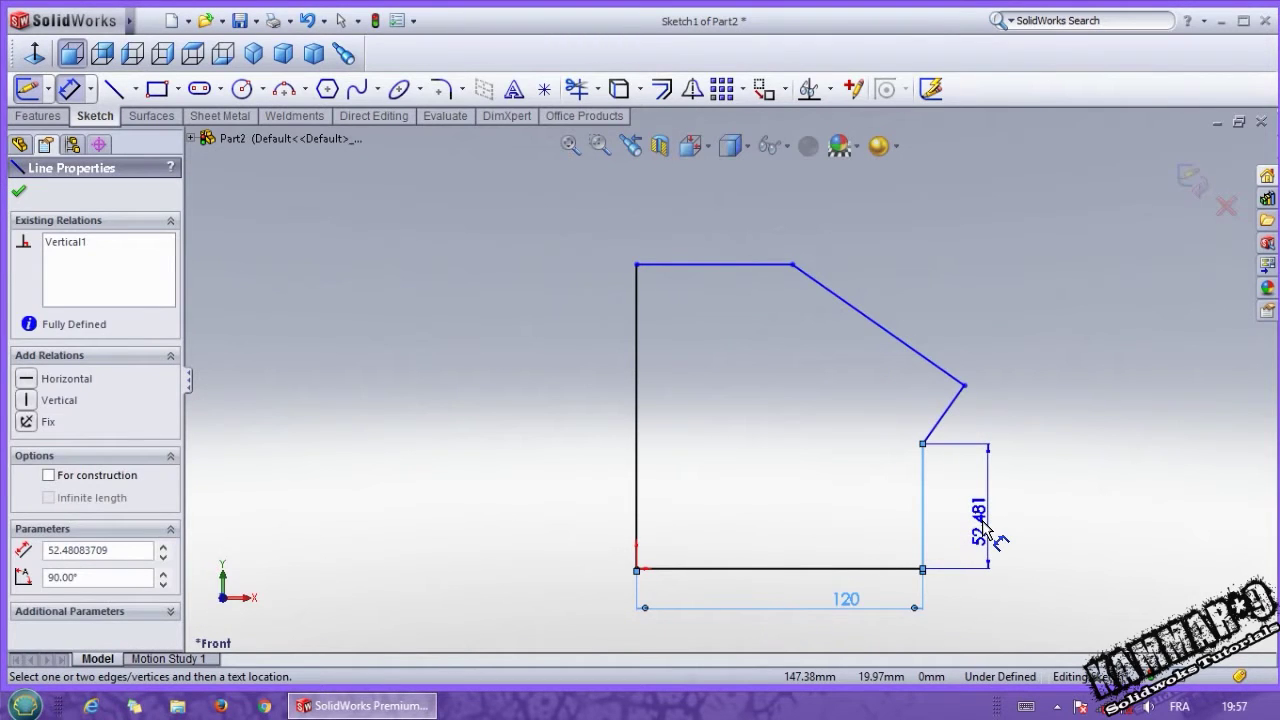
pyautogui.press('Escape')
pyautogui.moveTo(971, 471); pyautogui.dragTo(971, 404, button='right')
pyautogui.click(924, 478)
pyautogui.click(944, 414)
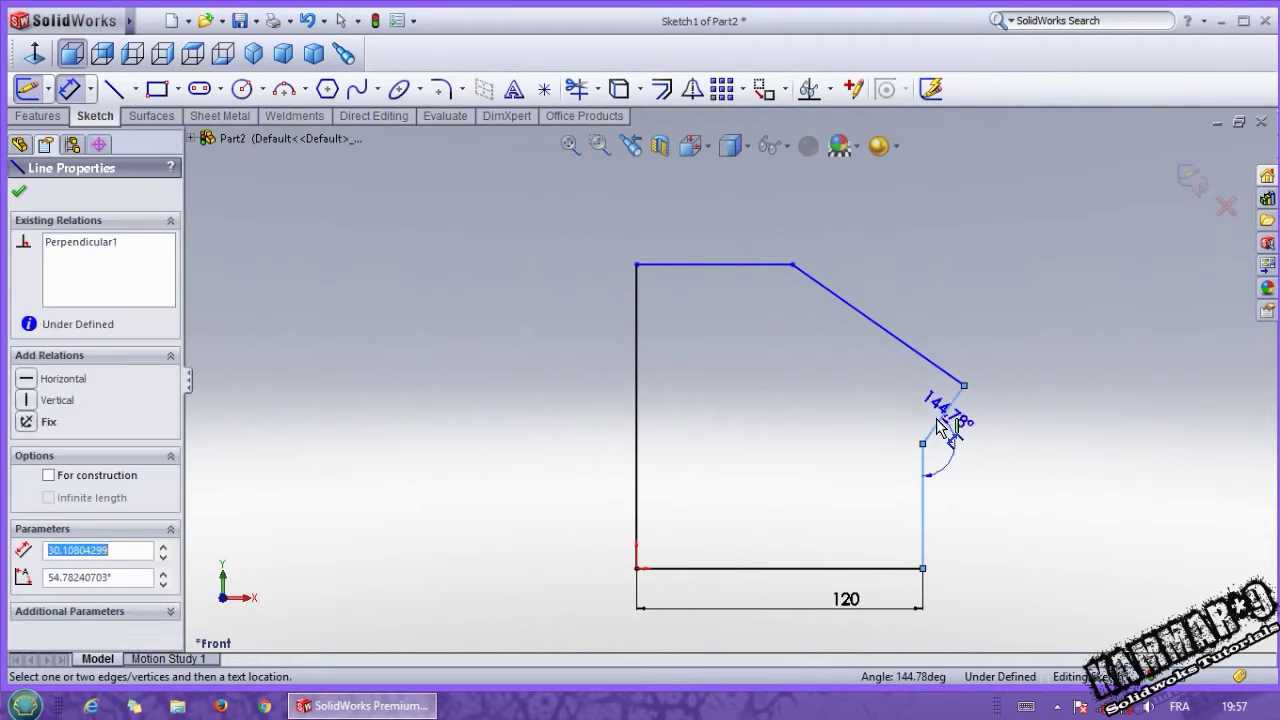
pyautogui.click(975, 485)
pyautogui.write('150')
pyautogui.press('Return')
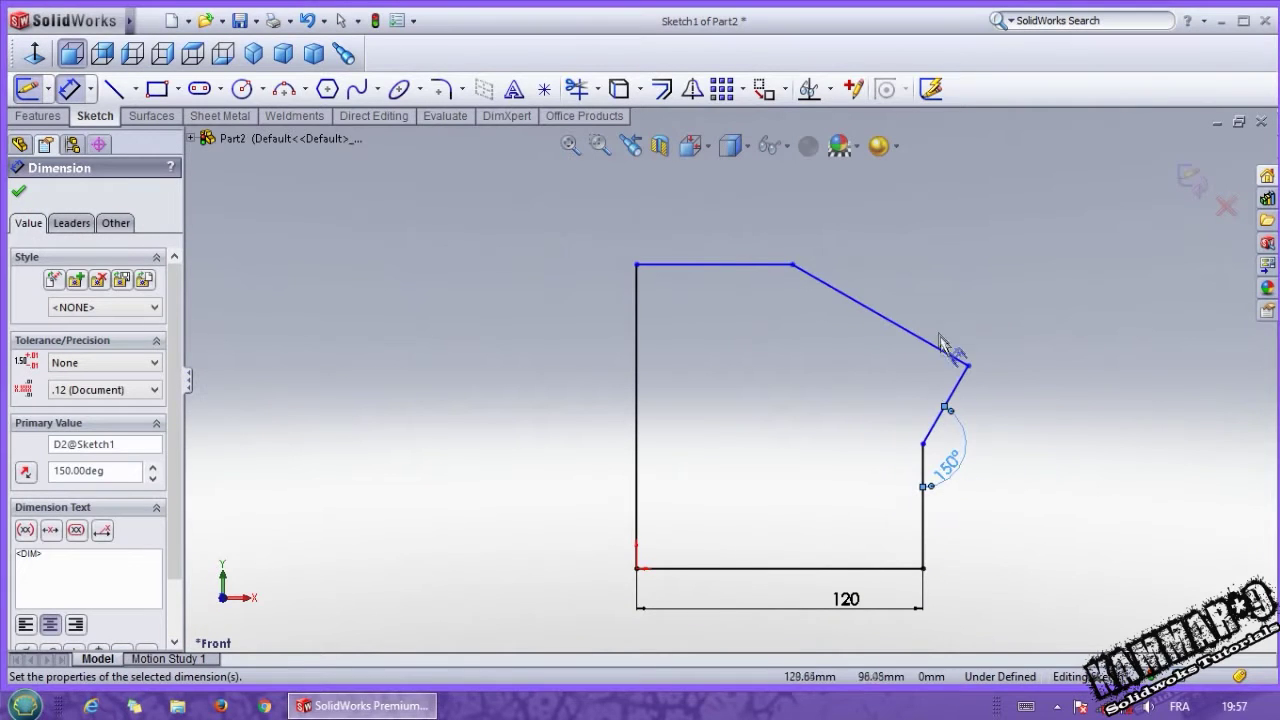
# Dimension the long upper sloped line to 145 mm
pyautogui.click(900, 333)
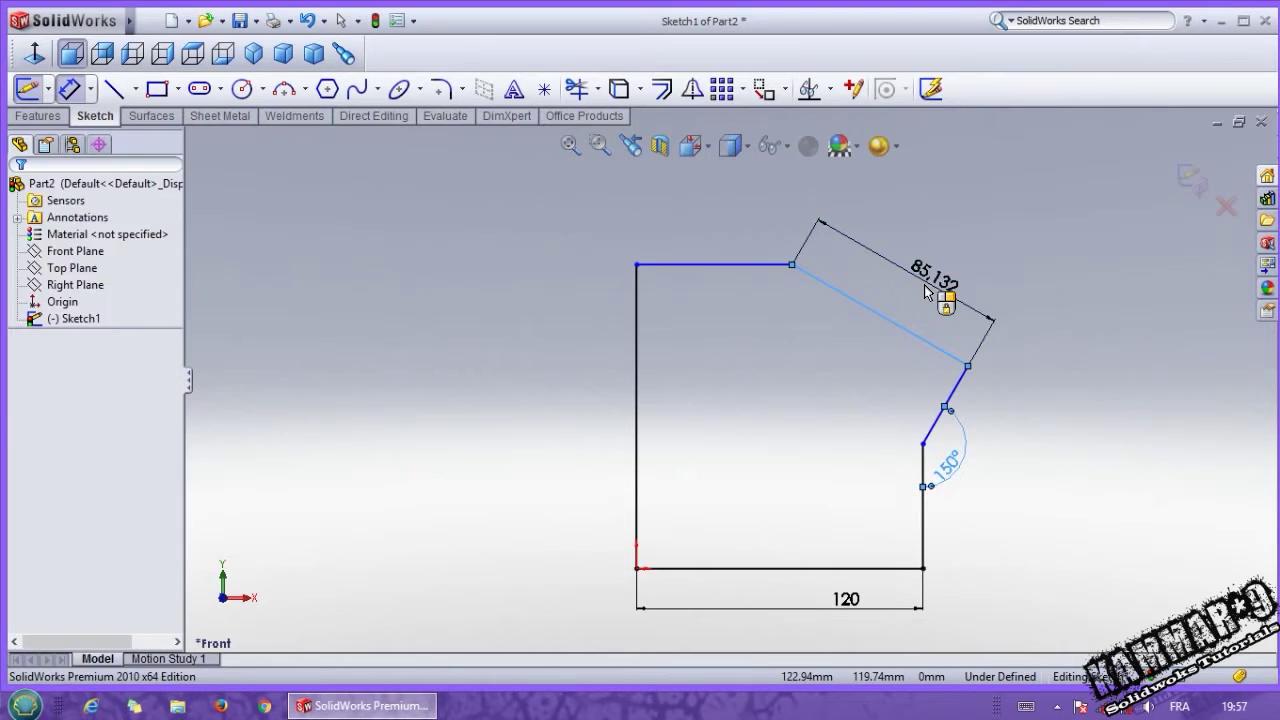
pyautogui.click(858, 285)
pyautogui.write('145')
pyautogui.press('Return')
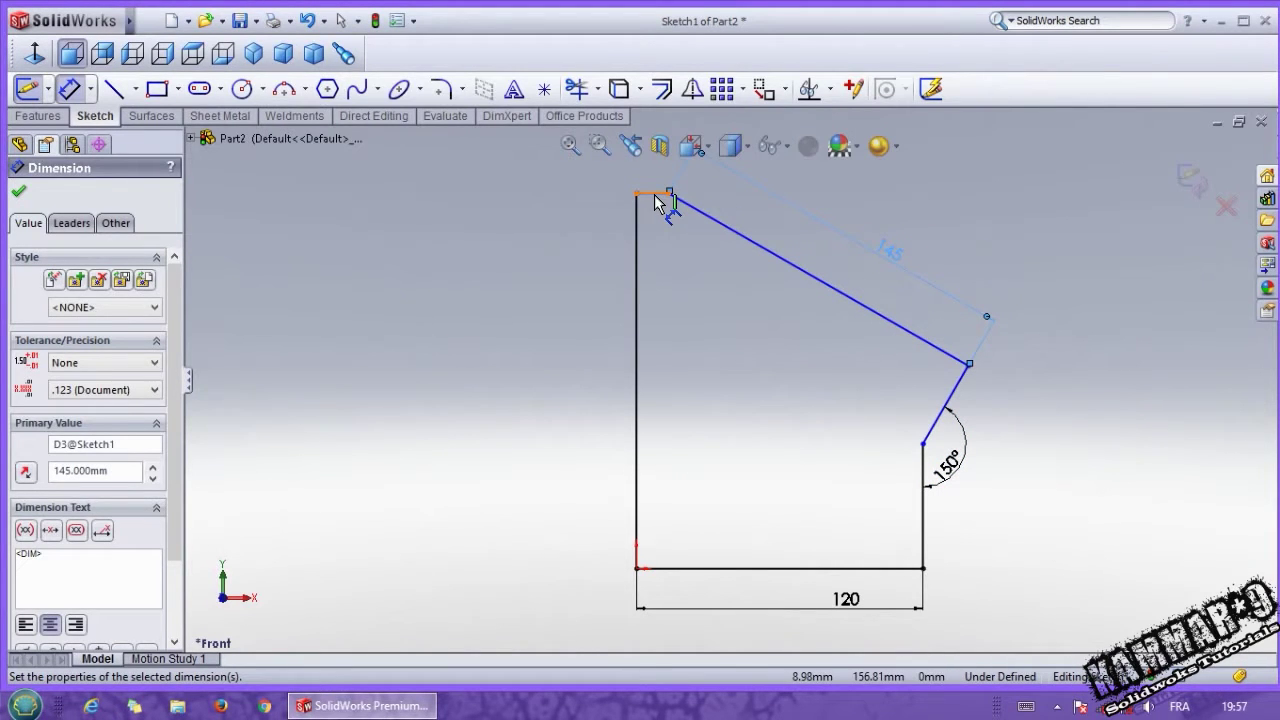
pyautogui.press('Escape')
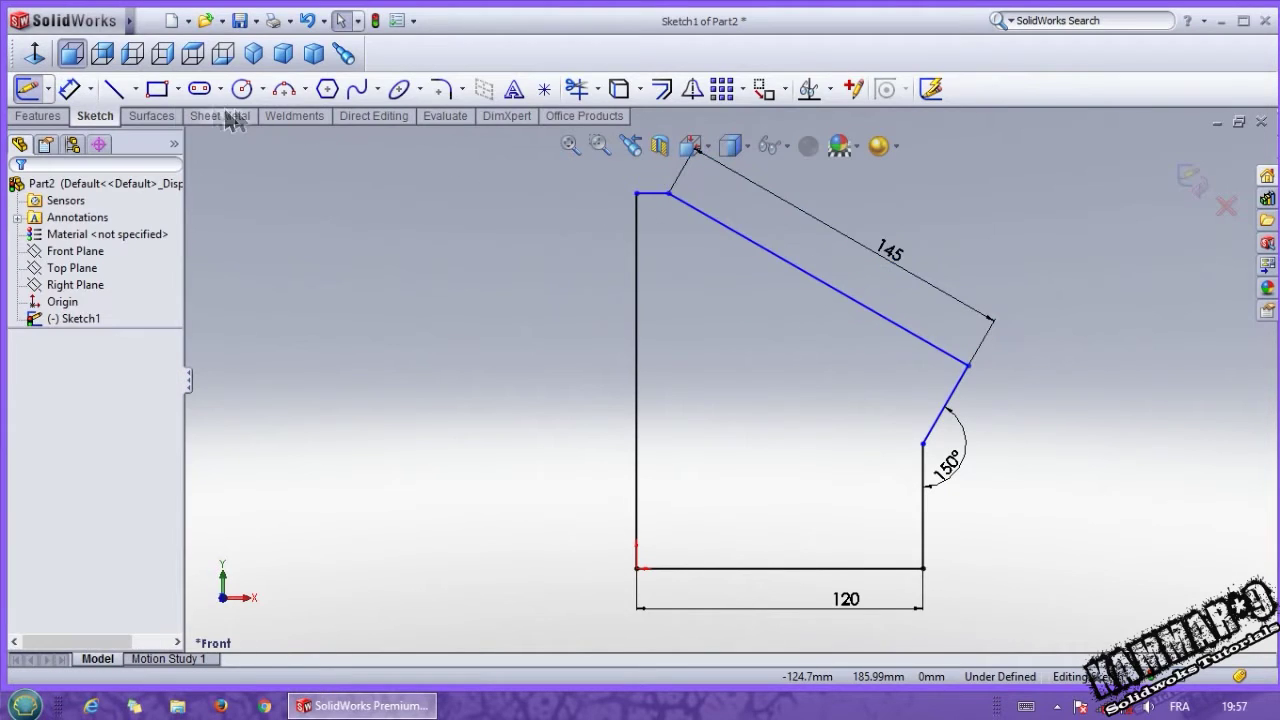
# Draw a construction line from the midpoint of the 145 mm sloped line to the origin
pyautogui.click(113, 88)
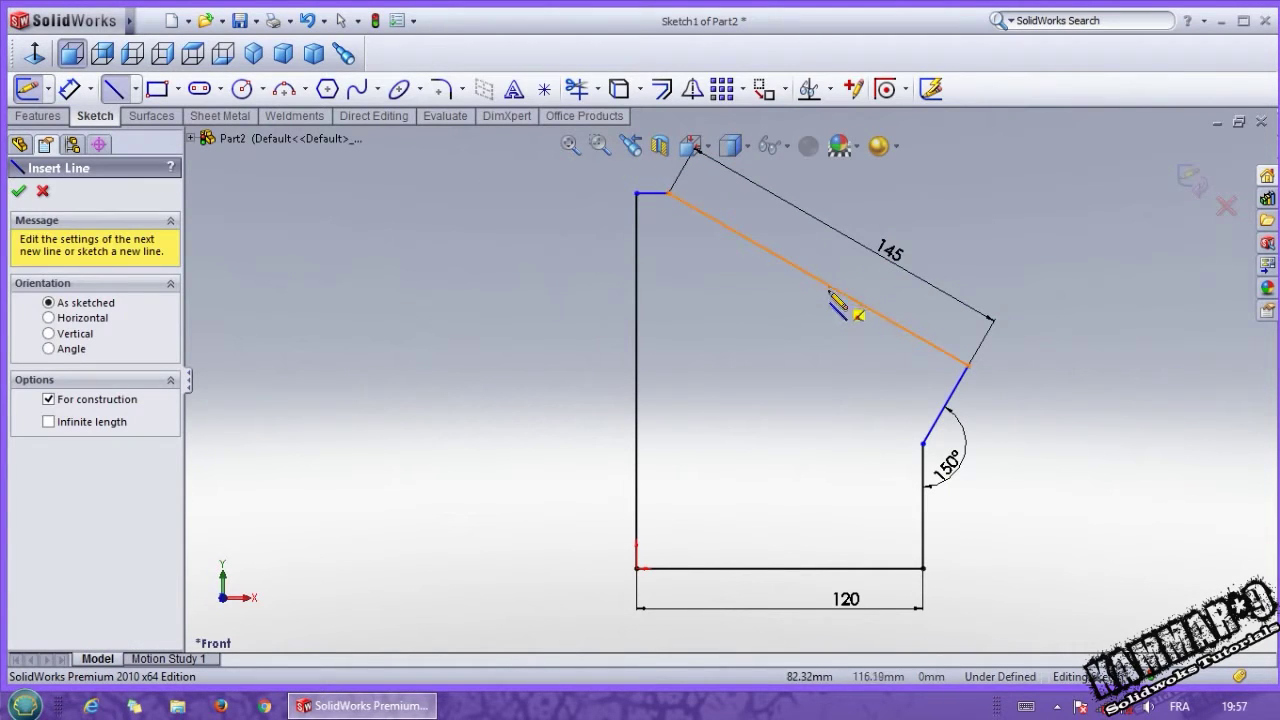
pyautogui.moveTo(816, 281)
pyautogui.mouseDown()
pyautogui.moveTo(676, 563)
pyautogui.moveTo(638, 570)
pyautogui.mouseUp()
pyautogui.press('Escape')
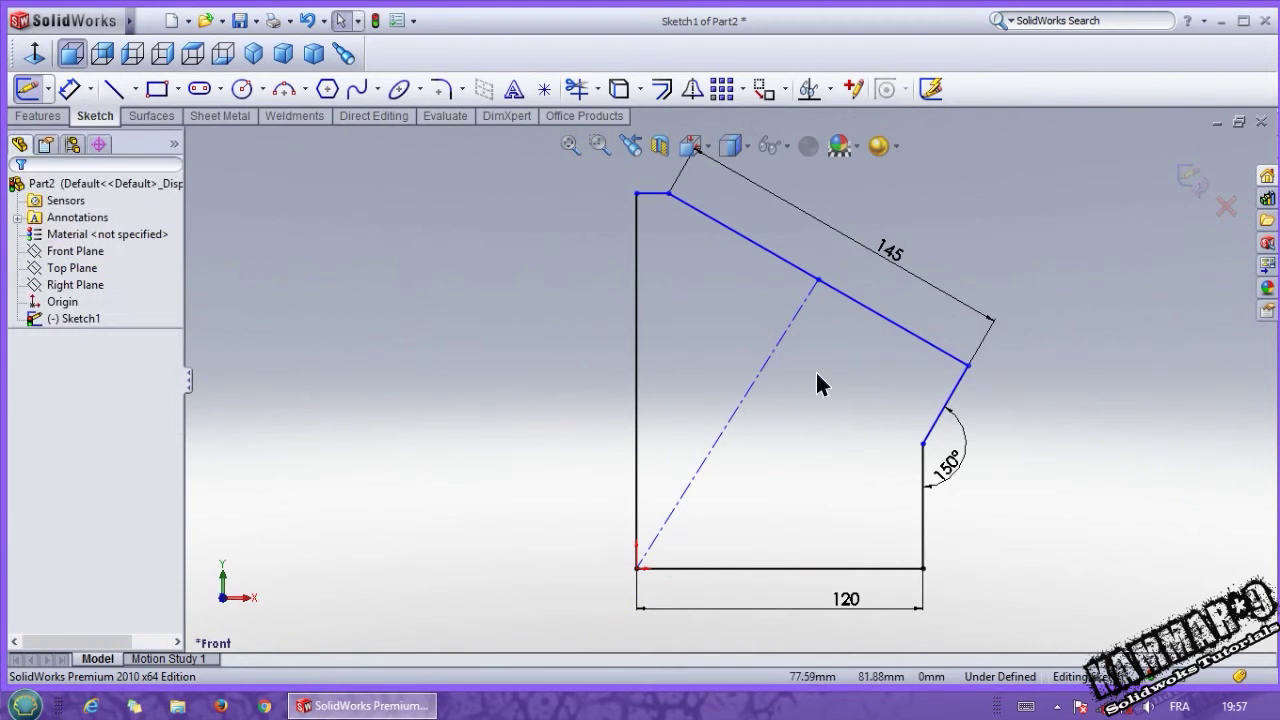
# Make the diagonal construction line perpendicular to the 145 mm sloped line
pyautogui.click(808, 300)
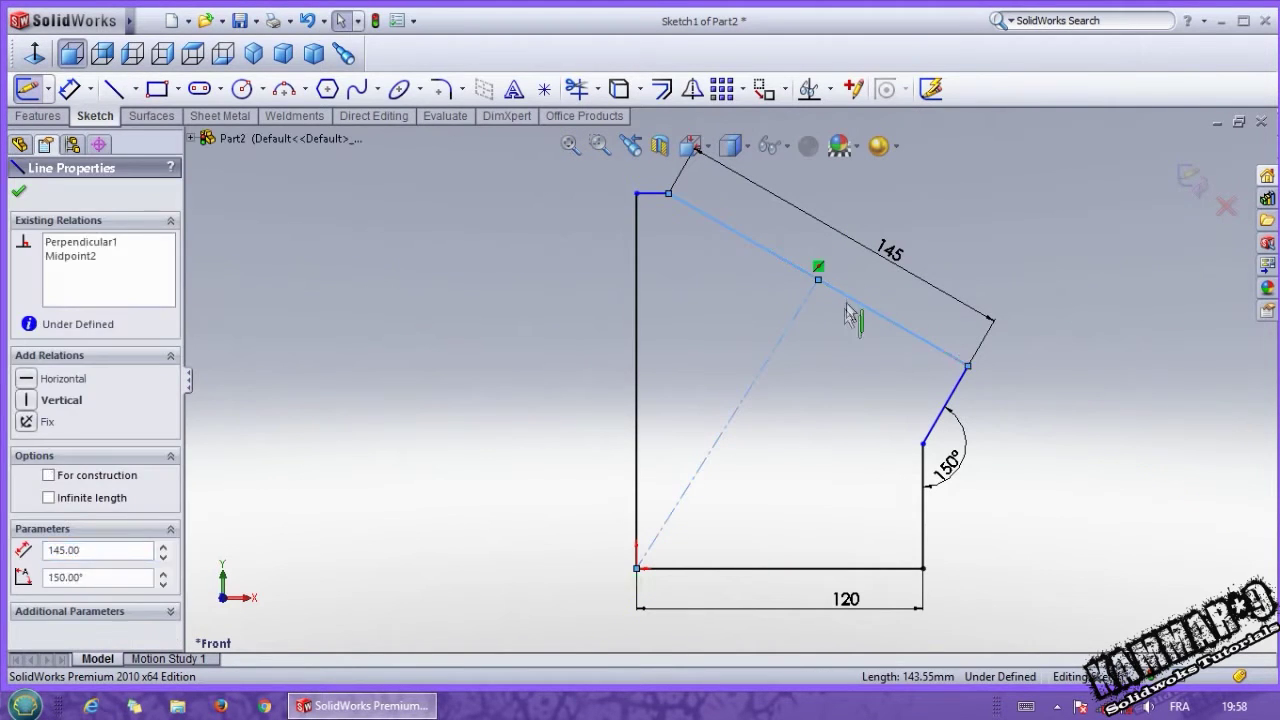
pyautogui.keyDown('ctrl'); pyautogui.click(849, 299); pyautogui.keyUp('ctrl')
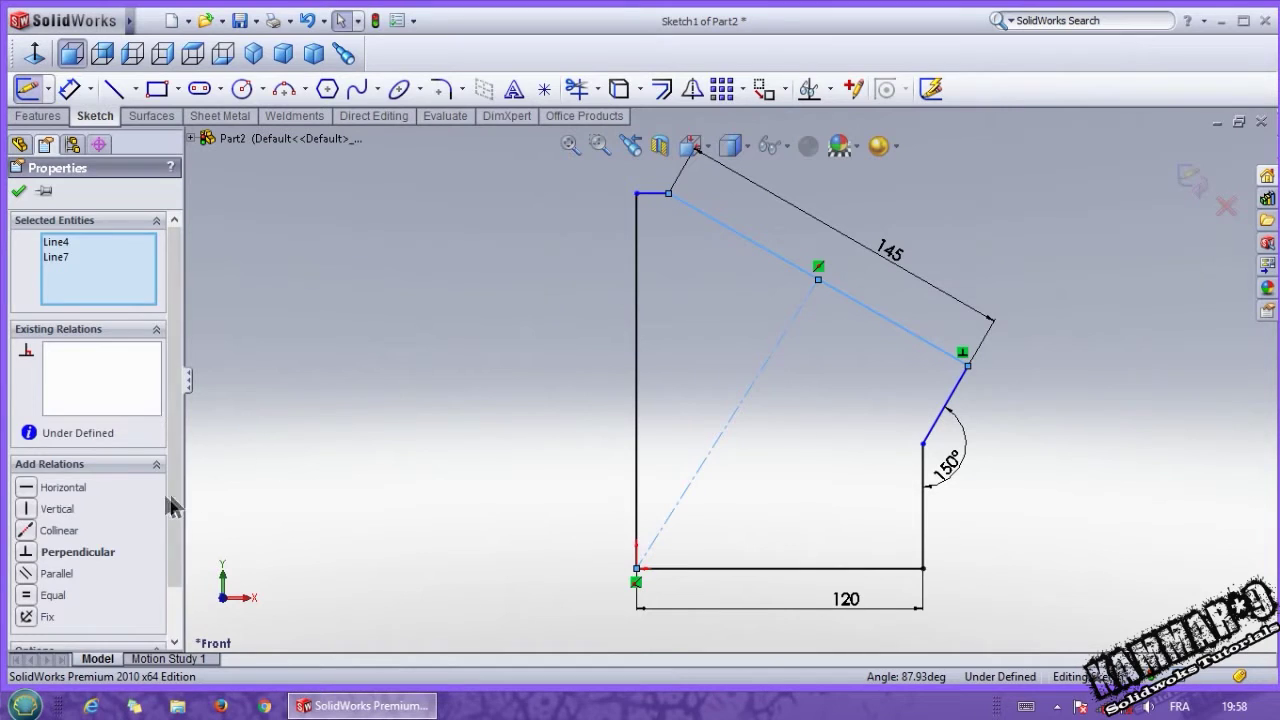
pyautogui.moveTo(169, 534); pyautogui.dragTo(172, 562)
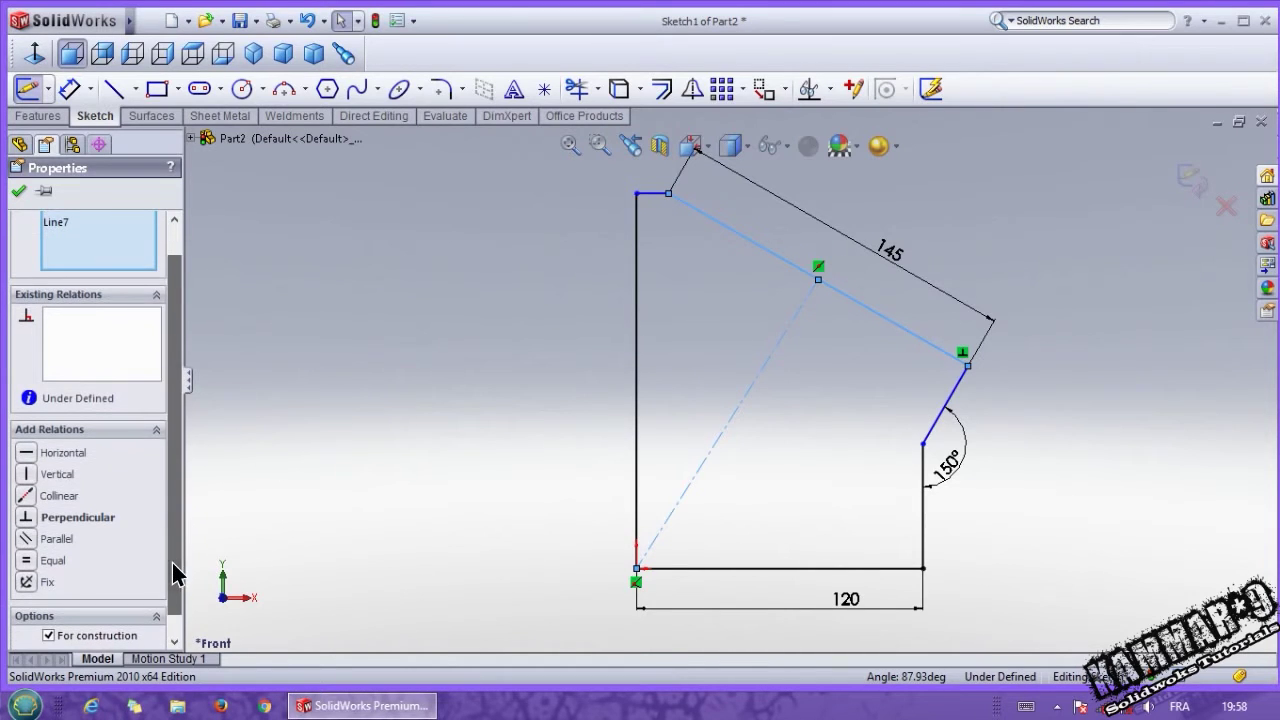
pyautogui.click(28, 518)
pyautogui.click(390, 436)
pyautogui.scroll(1, 736, 384)
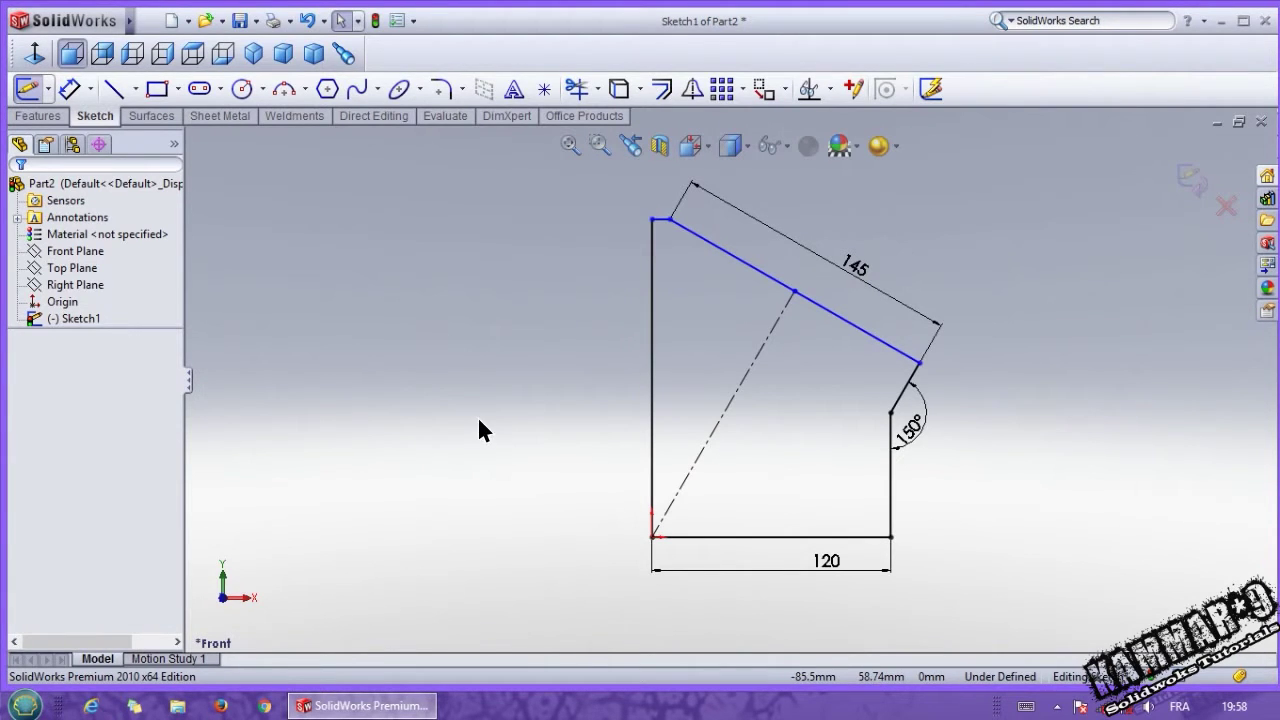
# Dimension the diagonal construction line to 214 mm
pyautogui.moveTo(477, 416); pyautogui.dragTo(495, 300, button='right')
pyautogui.click(736, 390)
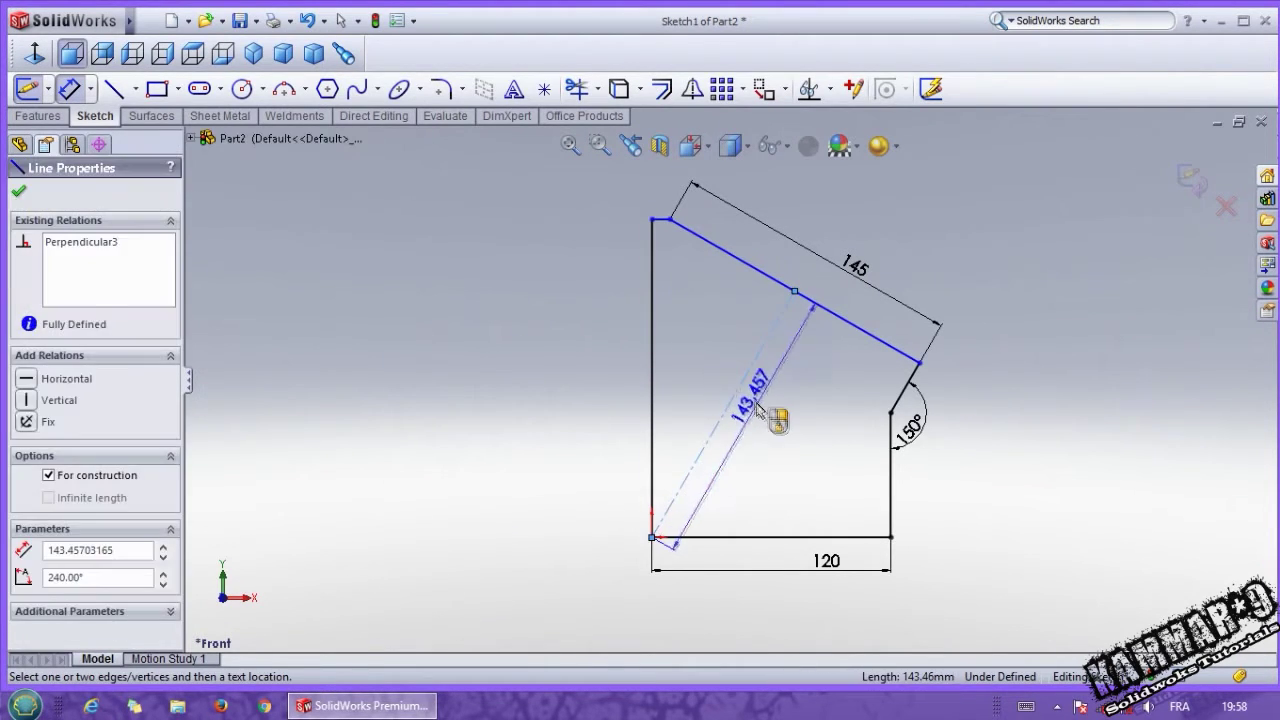
pyautogui.click(766, 423)
pyautogui.write('214')
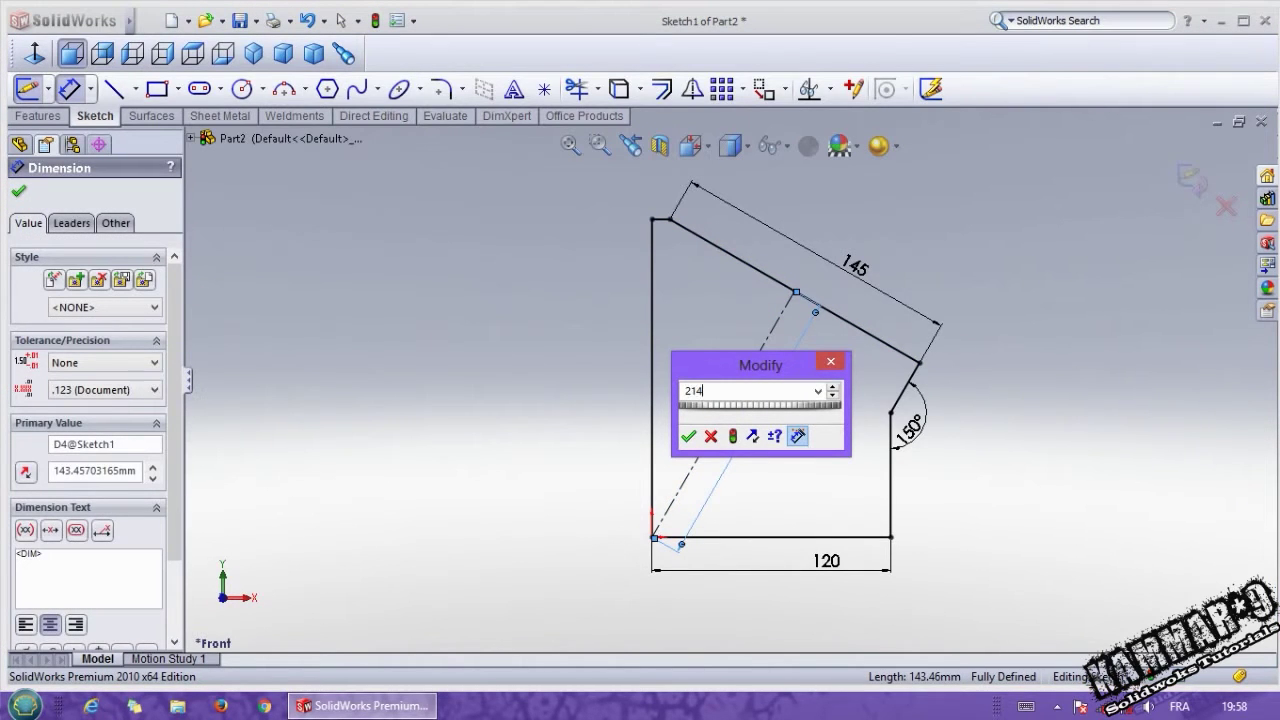
pyautogui.press('Return')
pyautogui.scroll(2, 760, 405)
pyautogui.scroll(-1, 822, 190)
pyautogui.press('Escape')
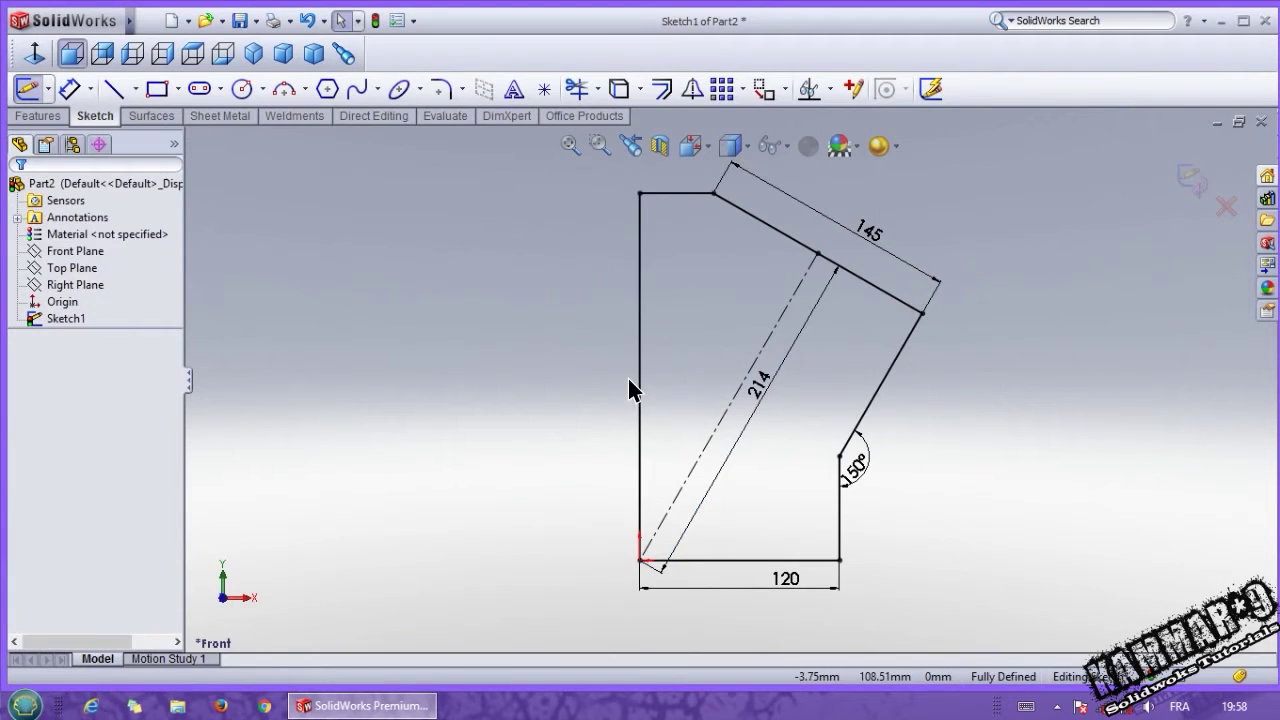
# Convert the profile's vertical line through the origin into construction geometry
pyautogui.click(637, 376)
pyautogui.click(713, 317)
pyautogui.scroll(1, 731, 383)
pyautogui.press('Escape')
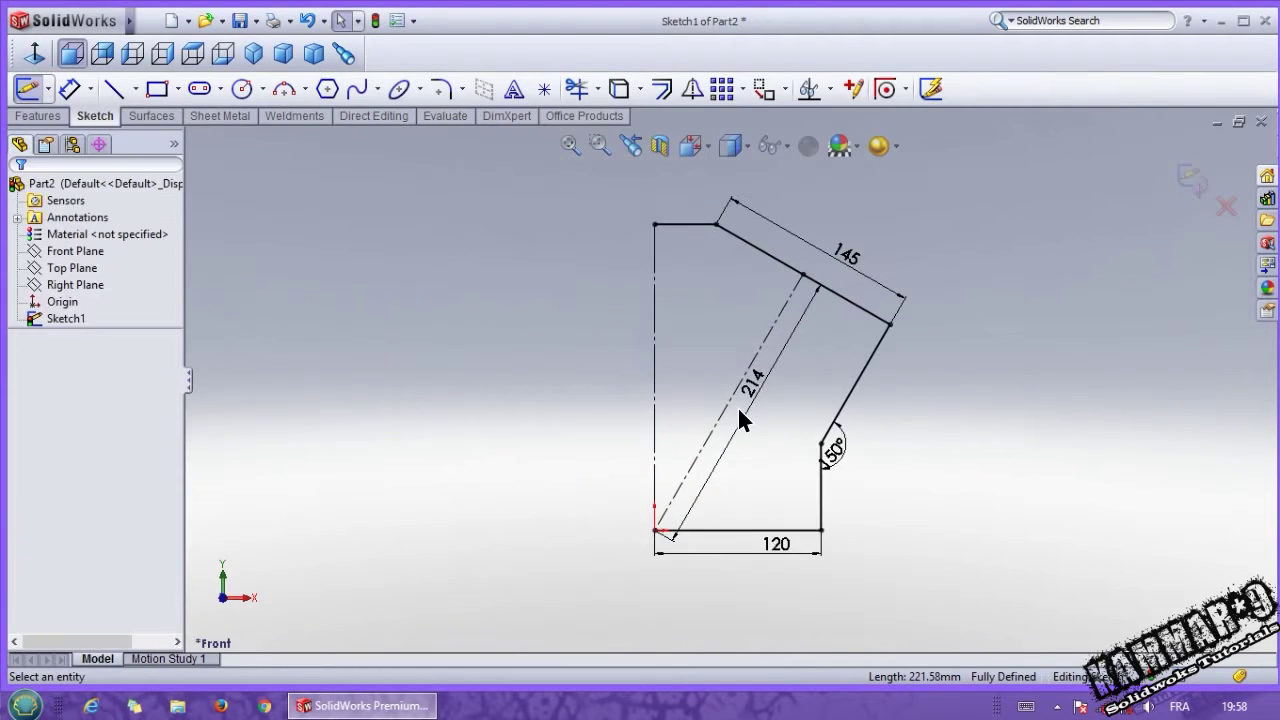
# Mirror the half-profile with copy about the vertical construction line through the origin
pyautogui.moveTo(930, 590); pyautogui.dragTo(567, 167)
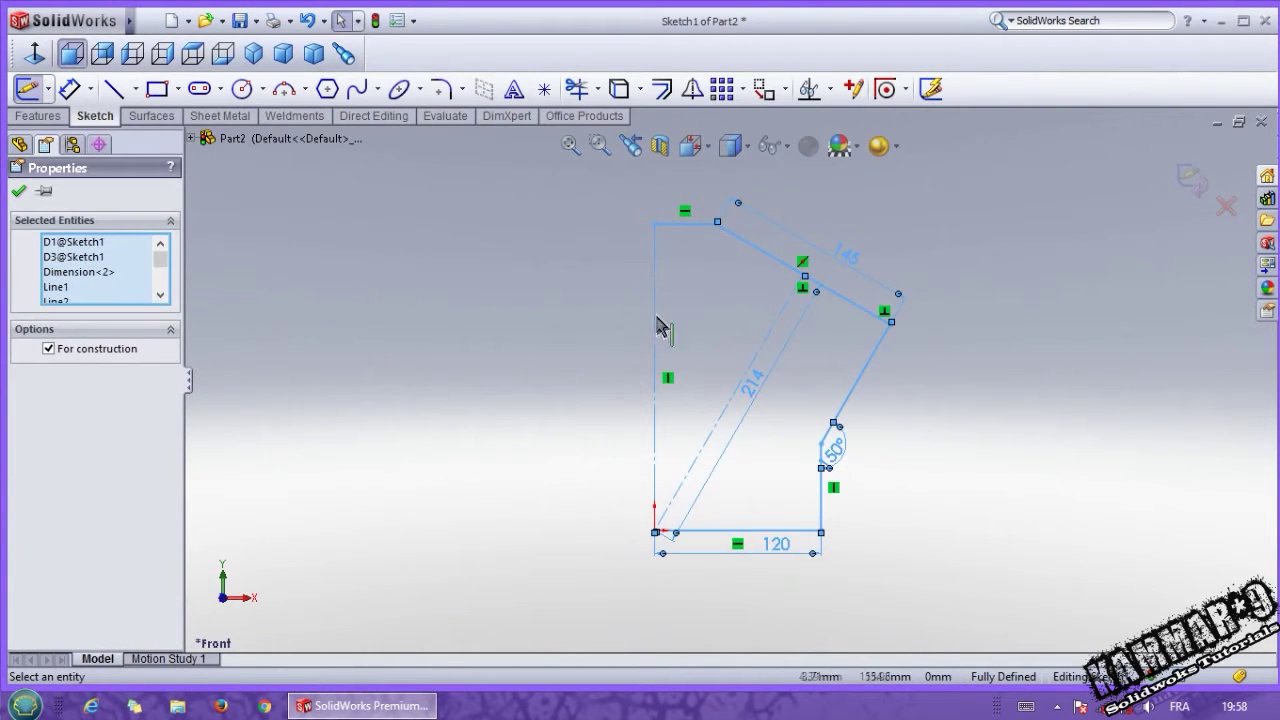
pyautogui.keyDown('ctrl'); pyautogui.click(655, 313); pyautogui.keyUp('ctrl')
pyautogui.keyDown('ctrl'); pyautogui.click(654, 326); pyautogui.keyUp('ctrl')
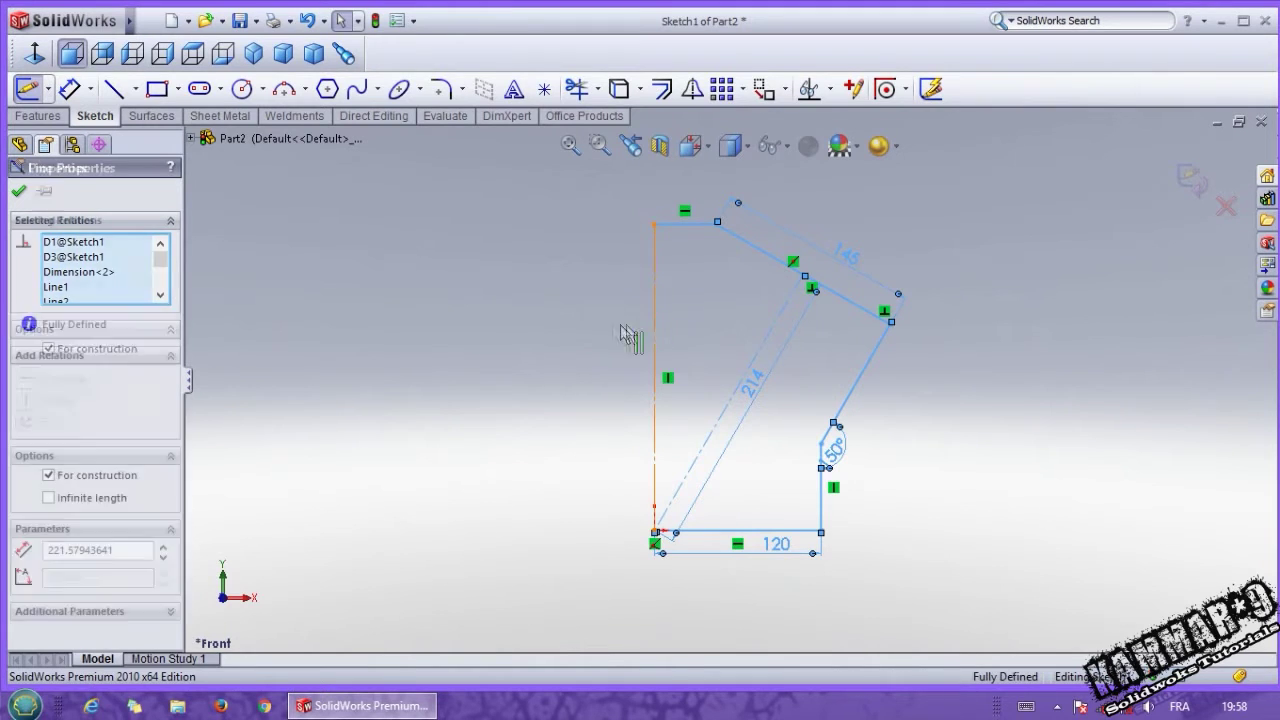
pyautogui.click(690, 92)
pyautogui.click(89, 435)
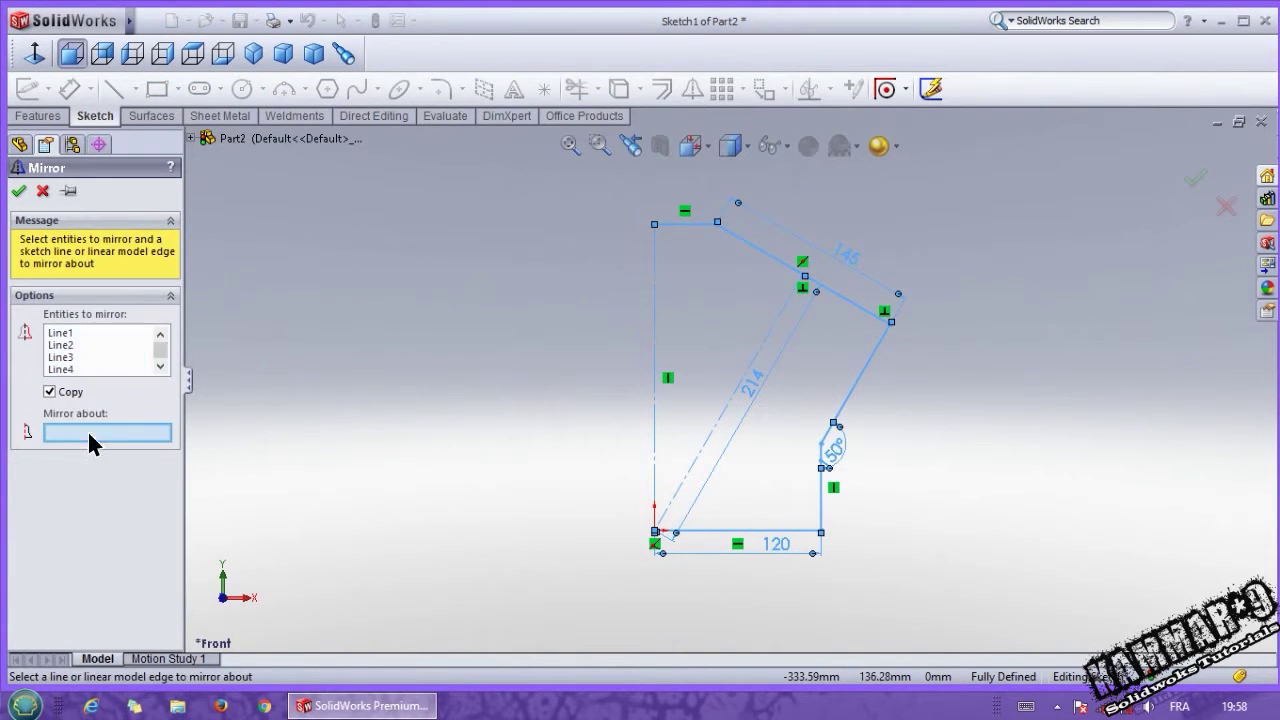
pyautogui.click(654, 370)
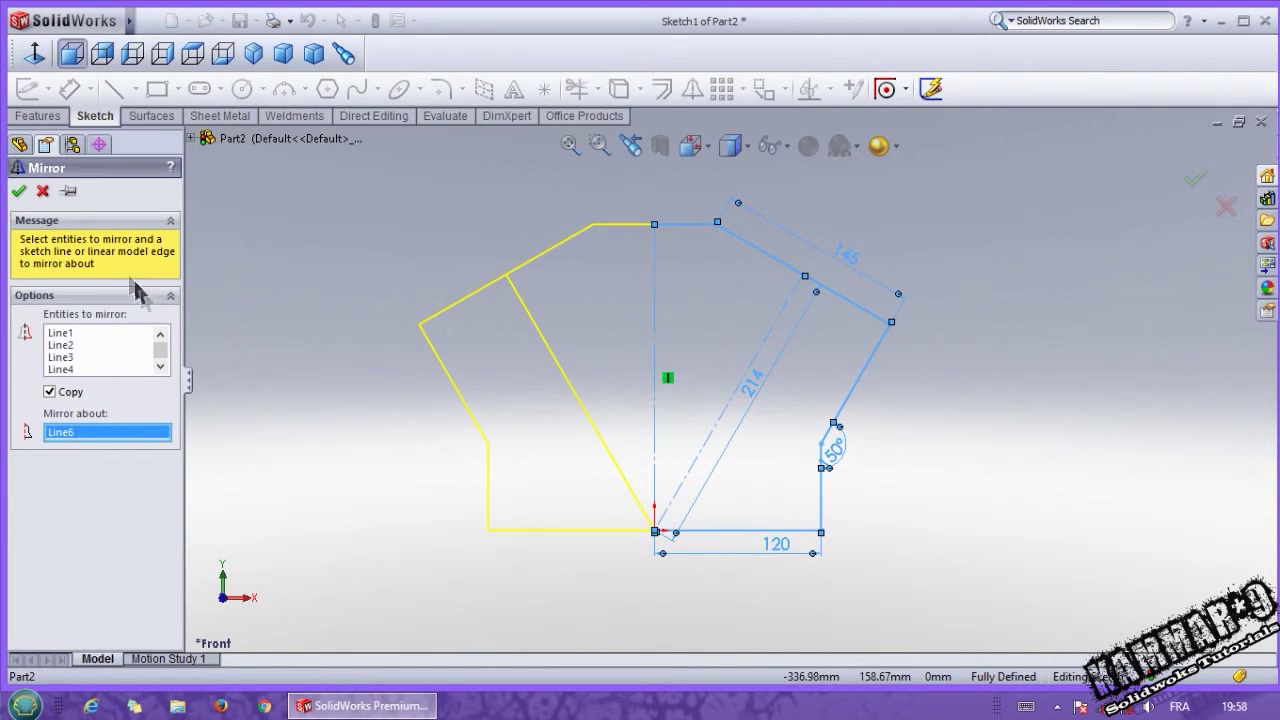
pyautogui.click(18, 191)
# Extrude the mirrored profile as a blind boss with a depth of 604 mm
pyautogui.click(42, 115)
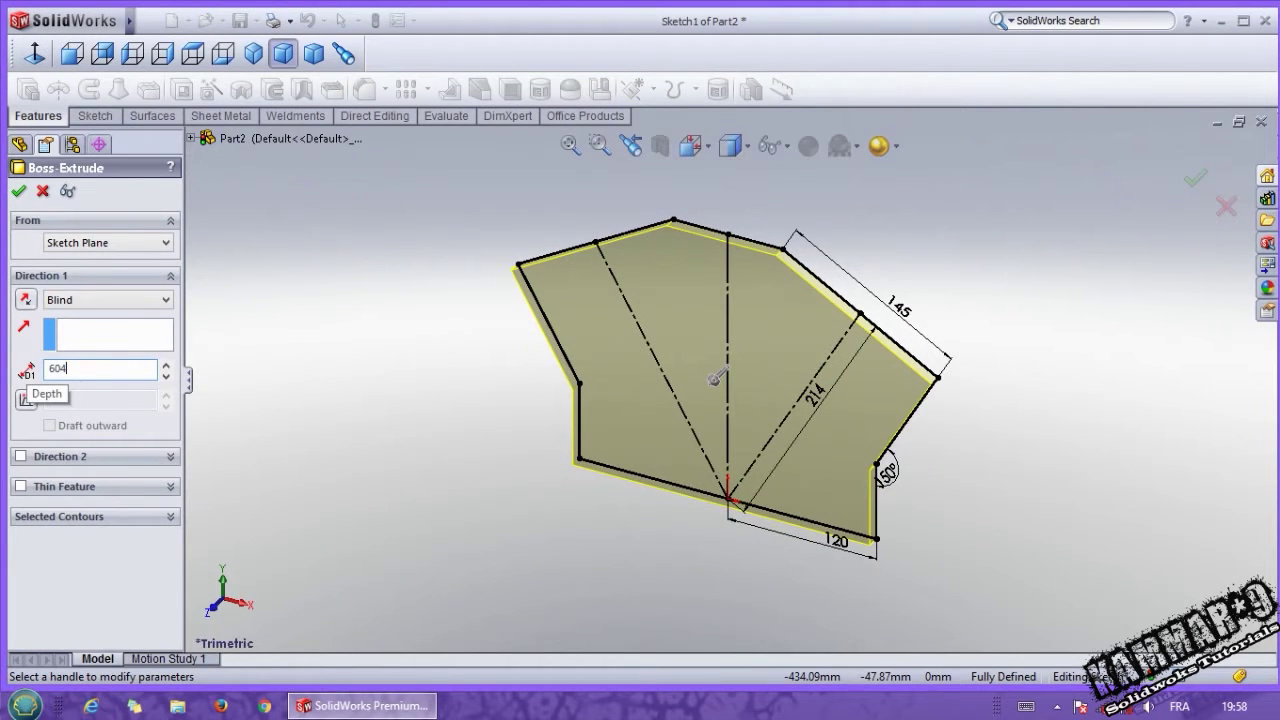
pyautogui.press('Return')
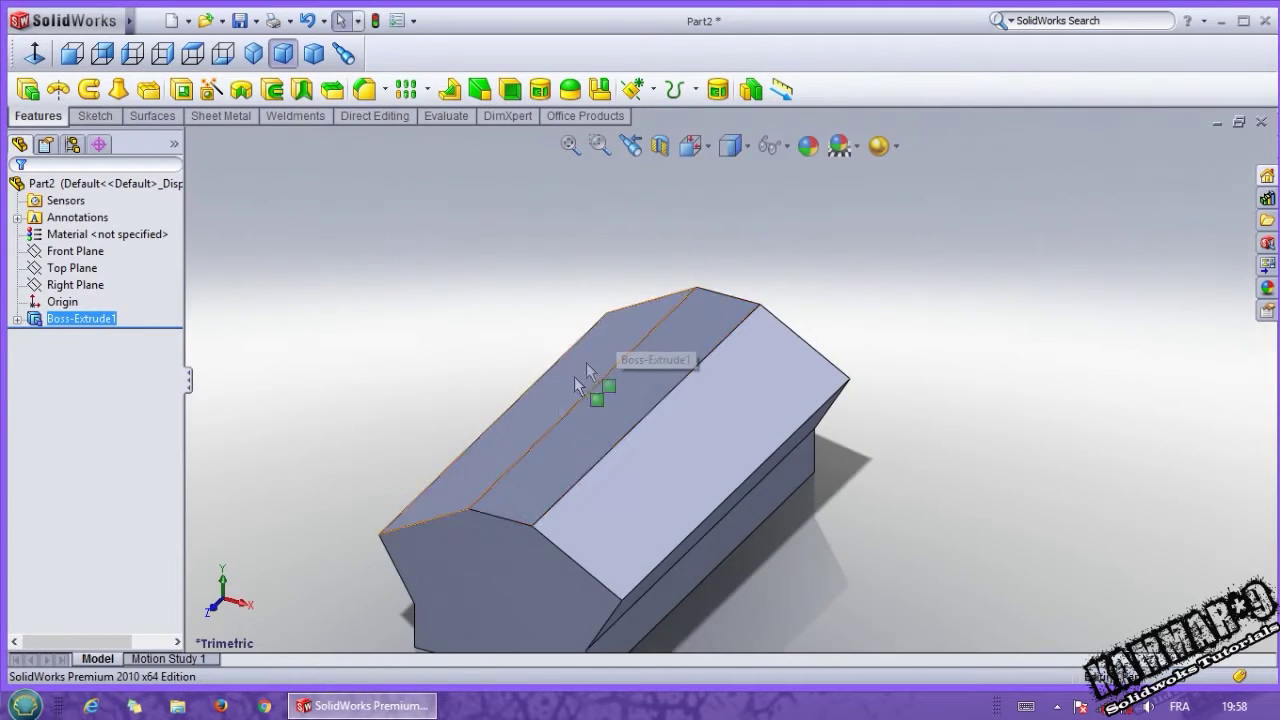
pyautogui.press('f')
# Assign 1060 Alloy as the part's material
pyautogui.rightClick(119, 229)
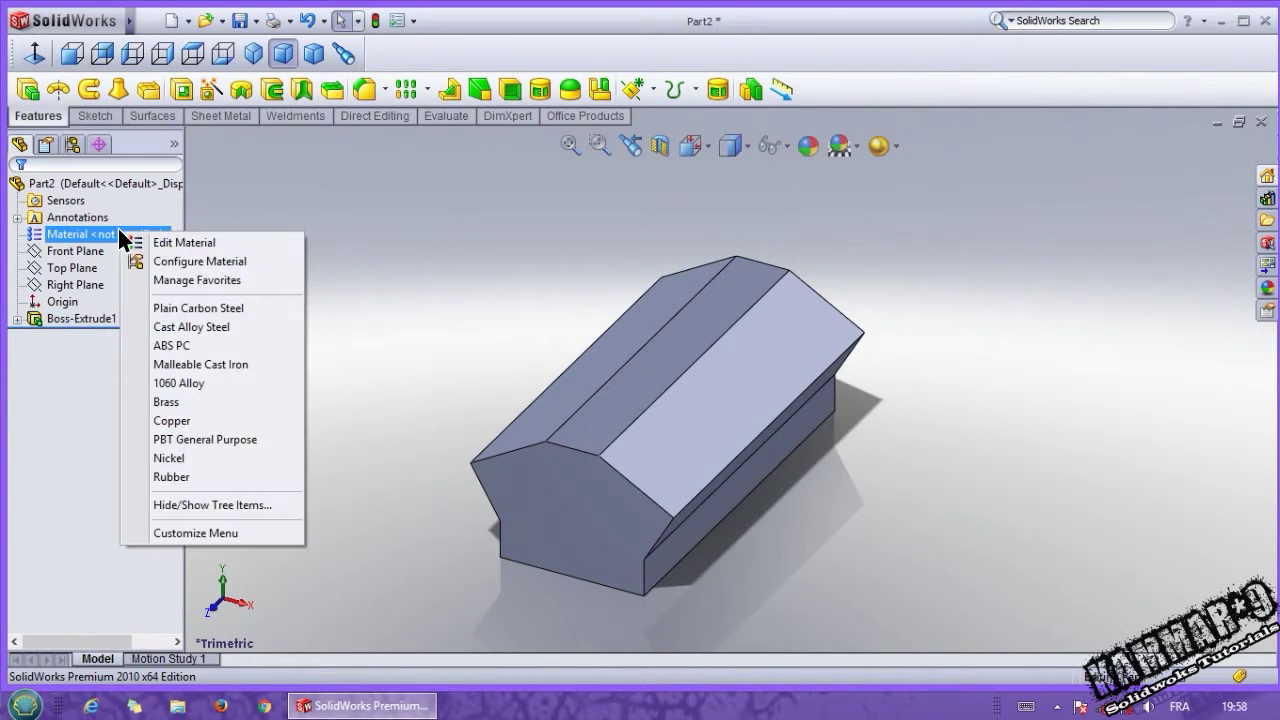
pyautogui.click(201, 383)
pyautogui.moveTo(640, 442); pyautogui.dragTo(624, 414, button='middle')
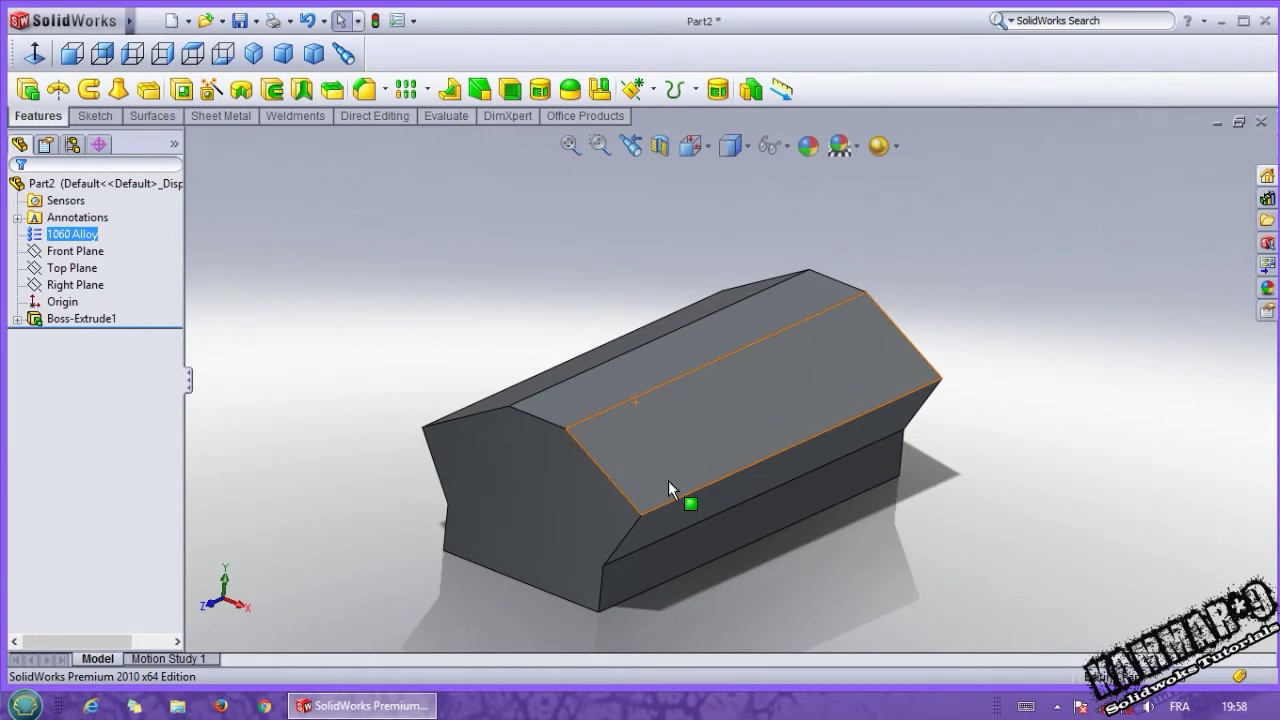
# Start a sketch on the mirrored bank's upper sloped face and draw a circle of about 53 mm radius near its back end, below the origin
pyautogui.scroll(-2, 668, 480)
pyautogui.moveTo(754, 483)
pyautogui.mouseDown(button='middle')
pyautogui.moveTo(686, 451)
pyautogui.moveTo(714, 424)
pyautogui.moveTo(700, 420)
pyautogui.mouseUp(button='middle')
pyautogui.click(623, 371)
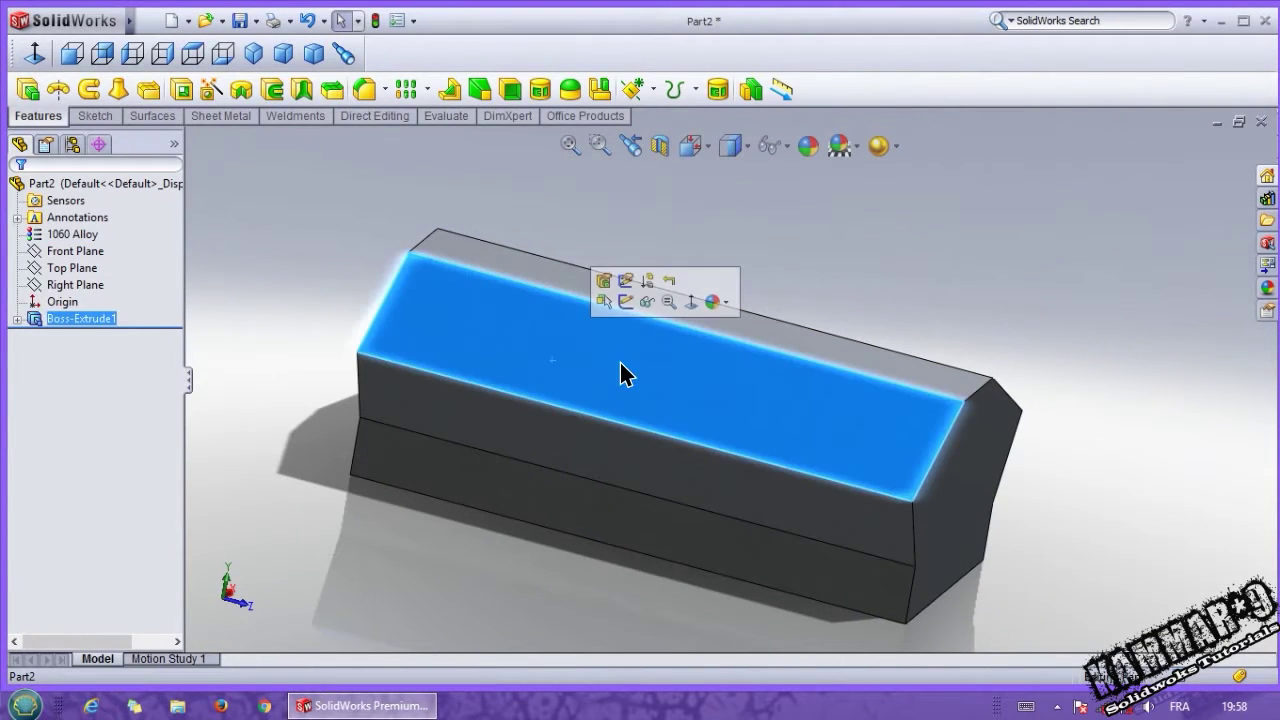
pyautogui.click(622, 300)
pyautogui.click(36, 54)
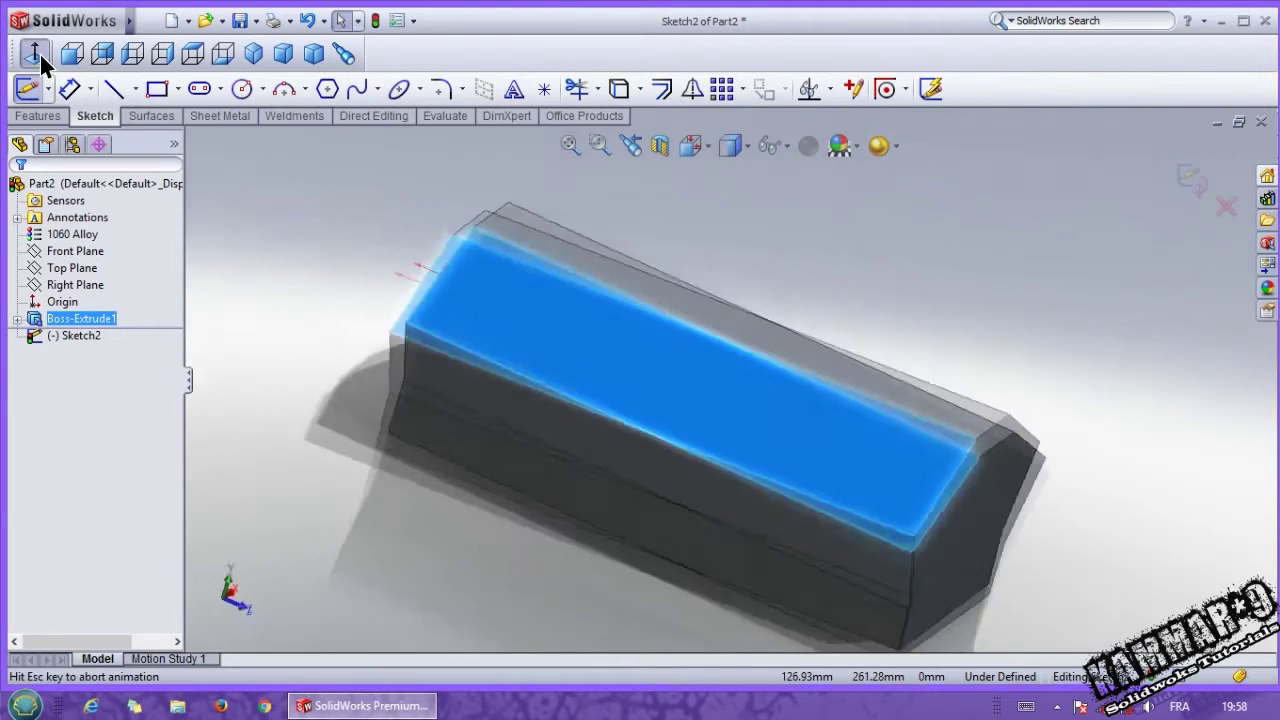
pyautogui.scroll(-5, 685, 205)
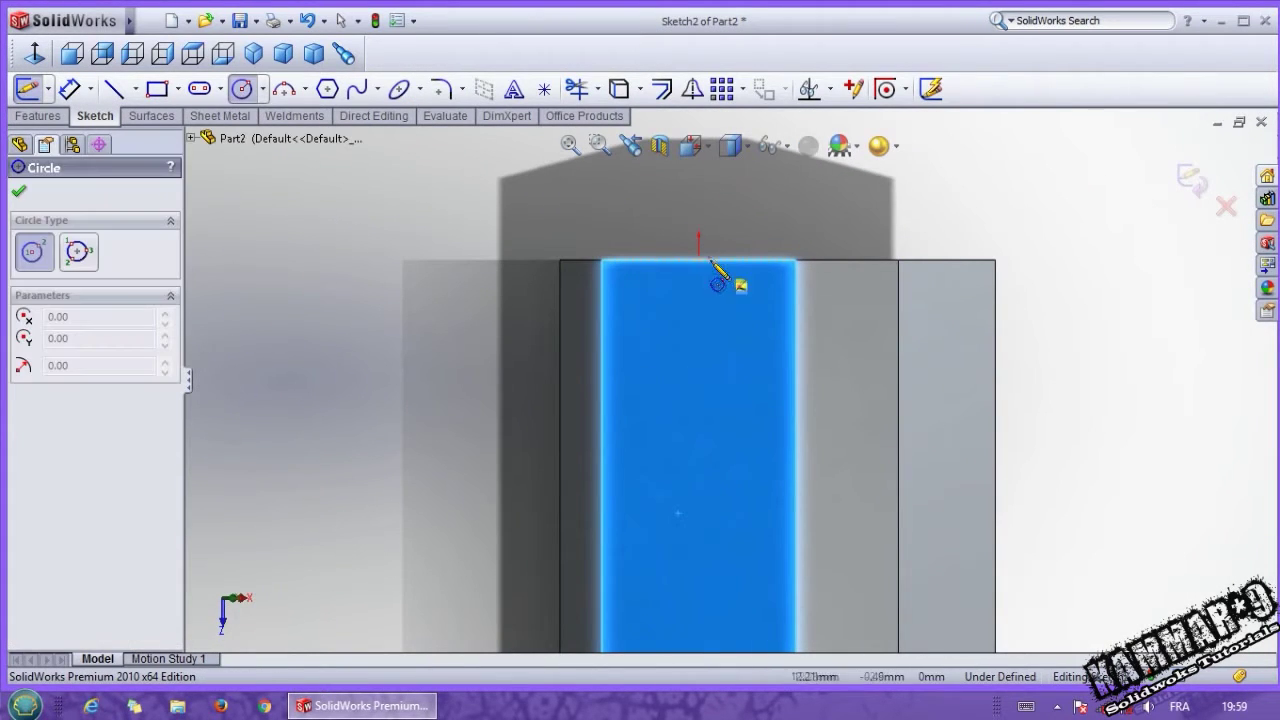
pyautogui.click(699, 346)
pyautogui.click(732, 284)
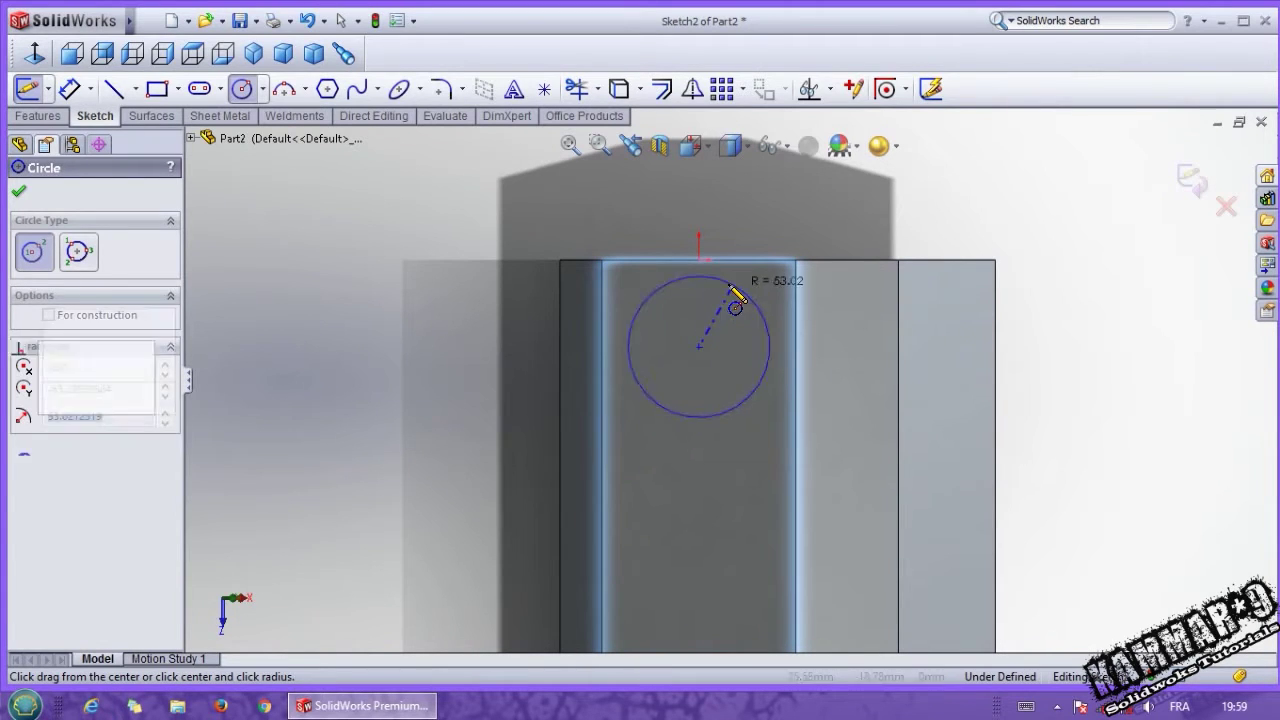
# Dimension the circle's diameter to 86 mm
pyautogui.click(69, 89)
pyautogui.click(680, 281)
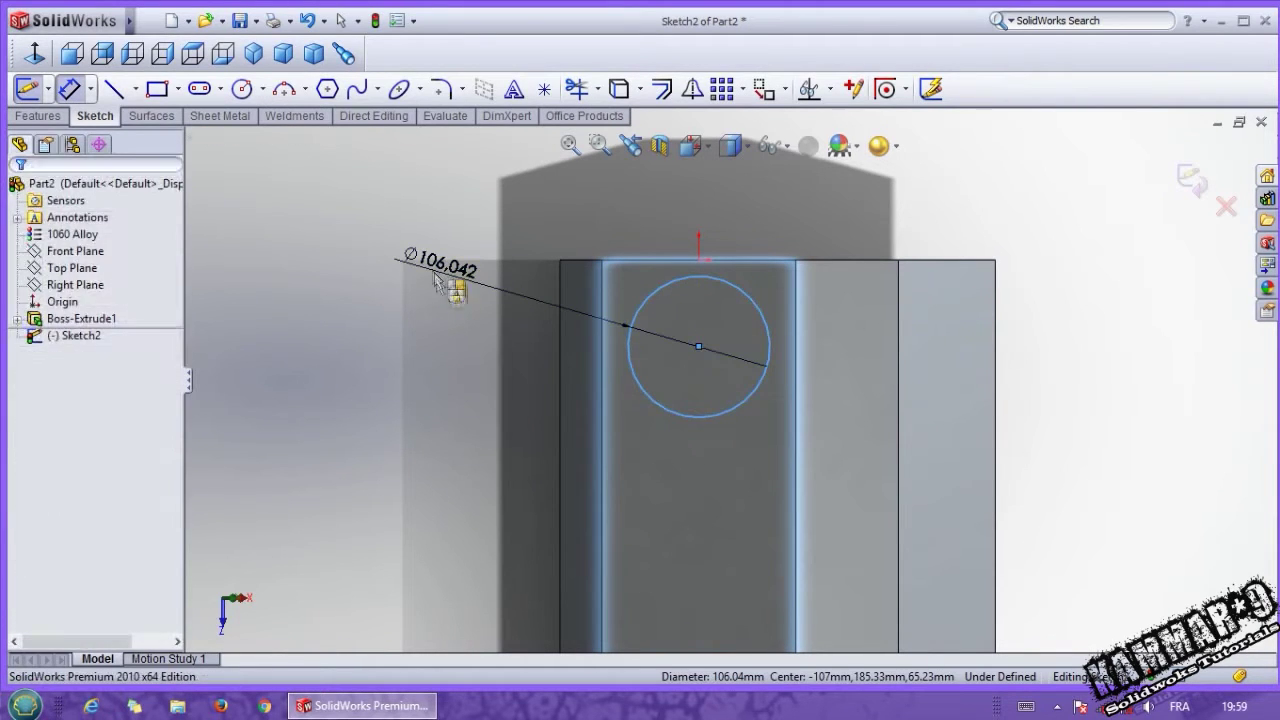
pyautogui.click(449, 284)
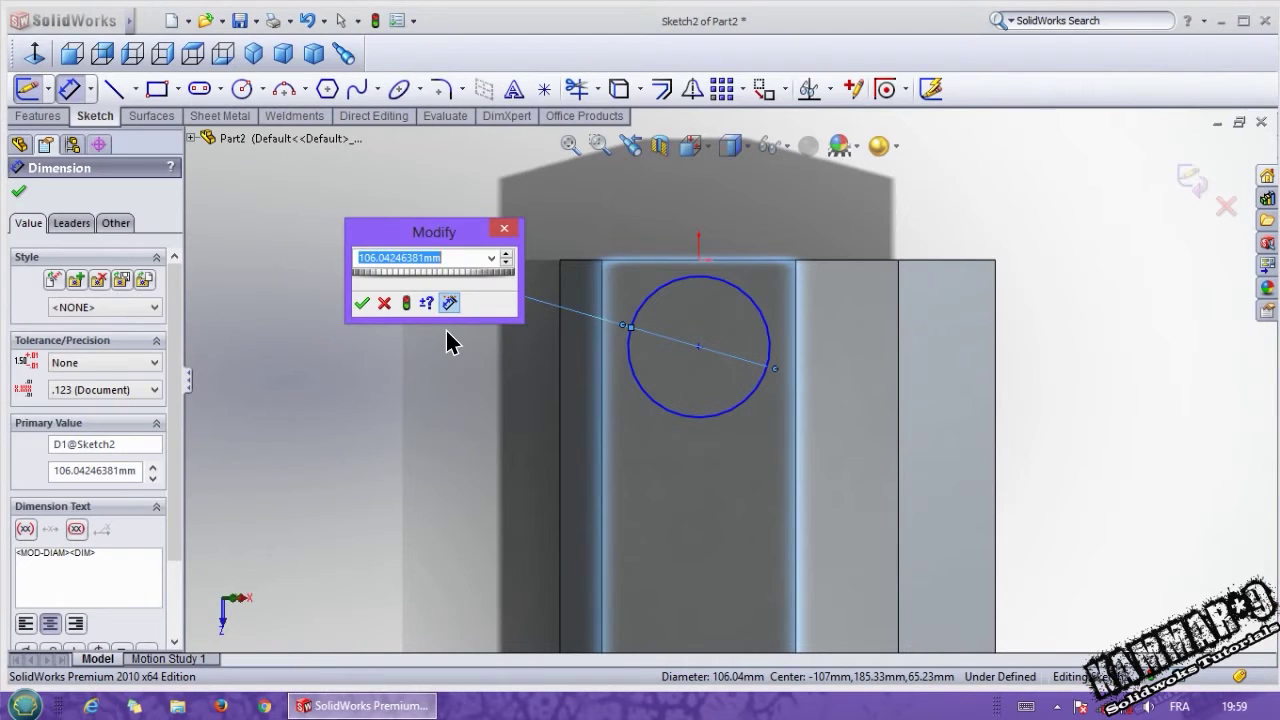
pyautogui.write('86')
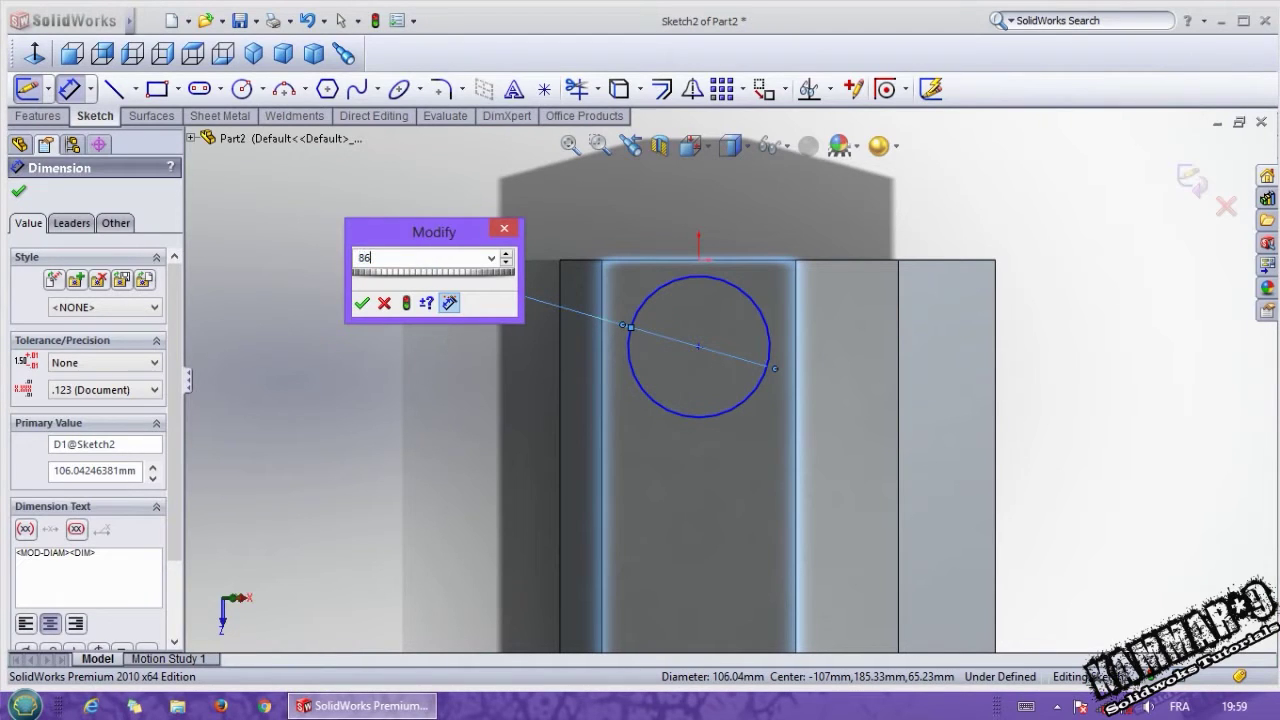
pyautogui.press('Return')
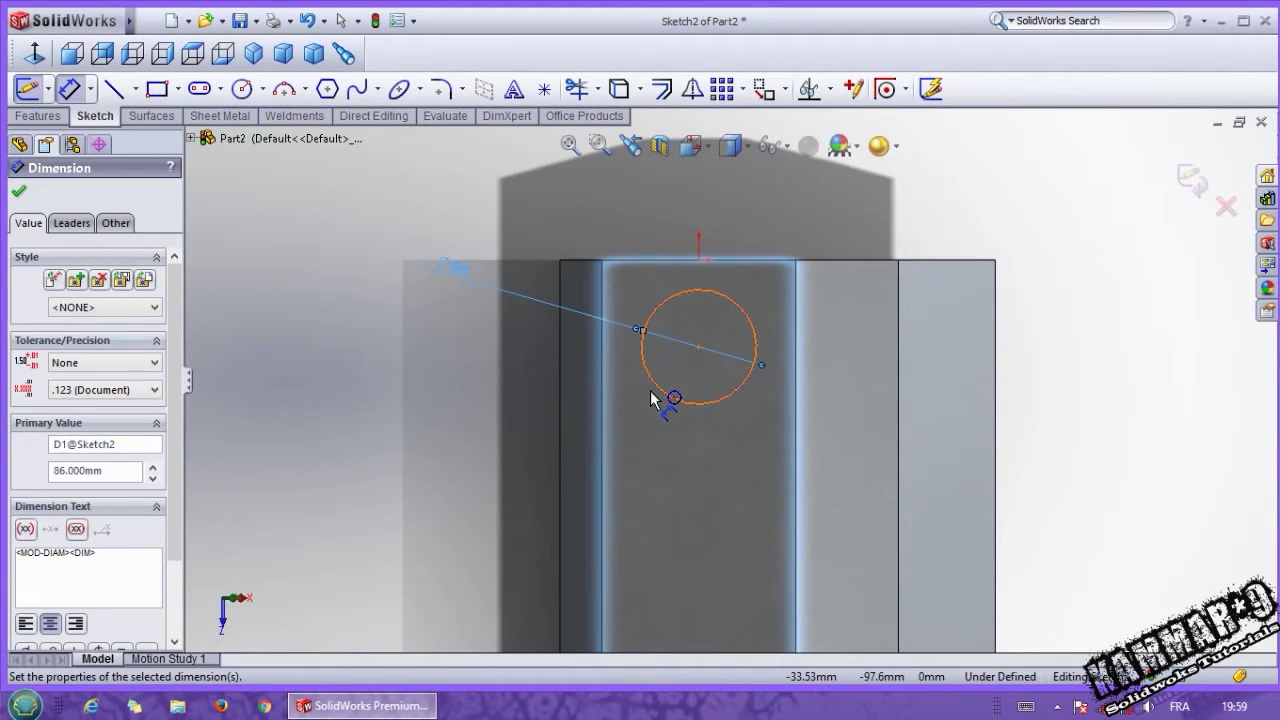
# Dimension the circle's centre 87 mm from the short end edge of the sloped face
pyautogui.click(650, 398)
pyautogui.click(636, 260)
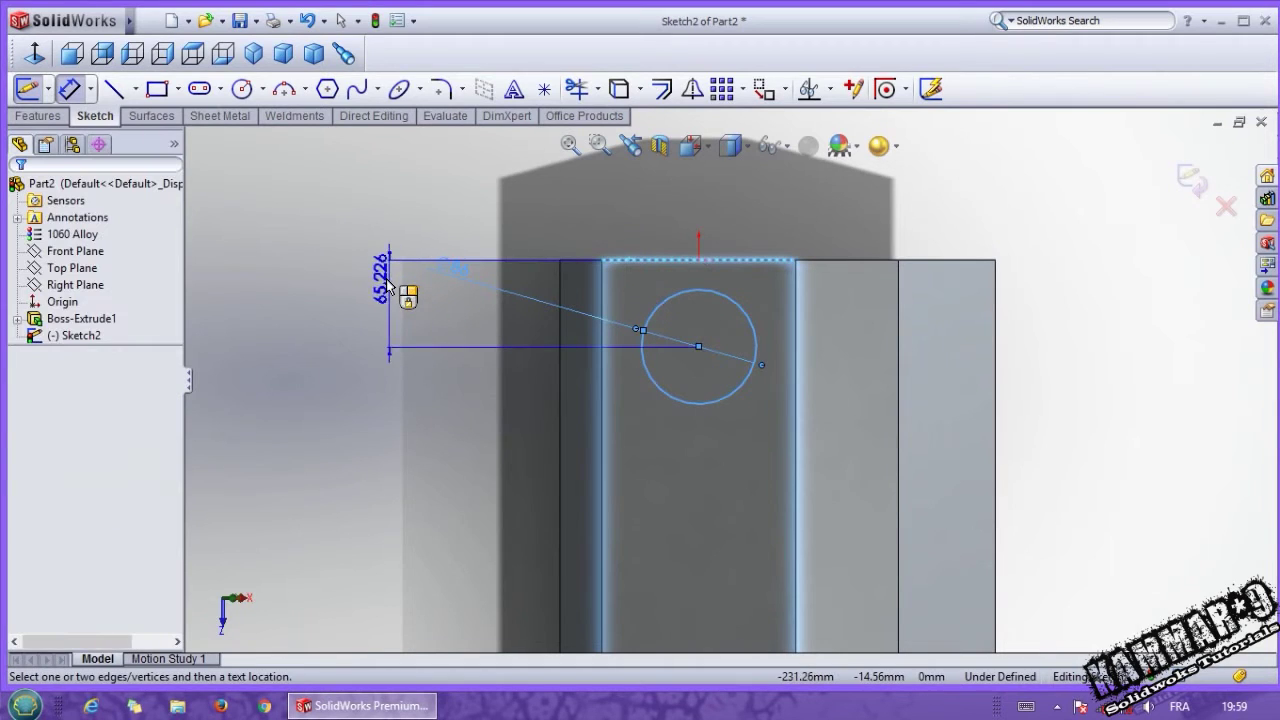
pyautogui.click(388, 285)
pyautogui.press('Return')
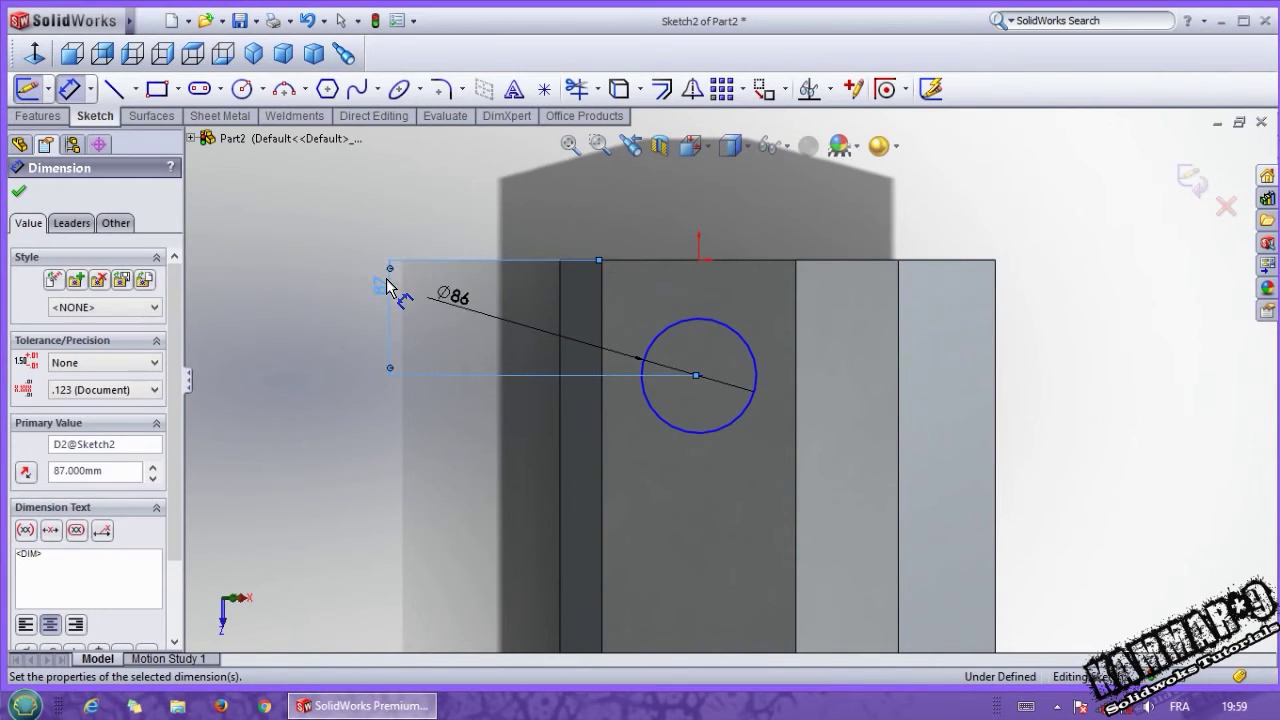
pyautogui.click(523, 357)
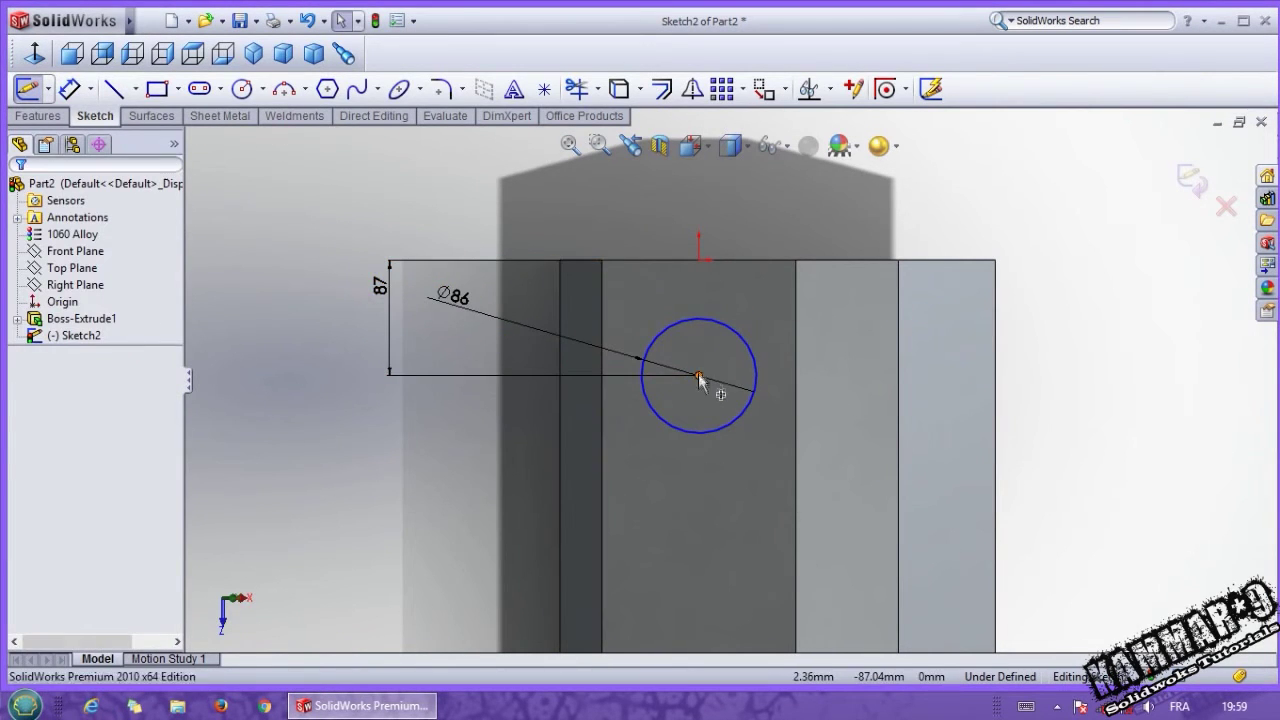
# Add a vertical relation between the circle's centre and the origin
pyautogui.click(698, 375)
pyautogui.keyDown('ctrl'); pyautogui.click(698, 261); pyautogui.keyUp('ctrl')
pyautogui.click(771, 180)
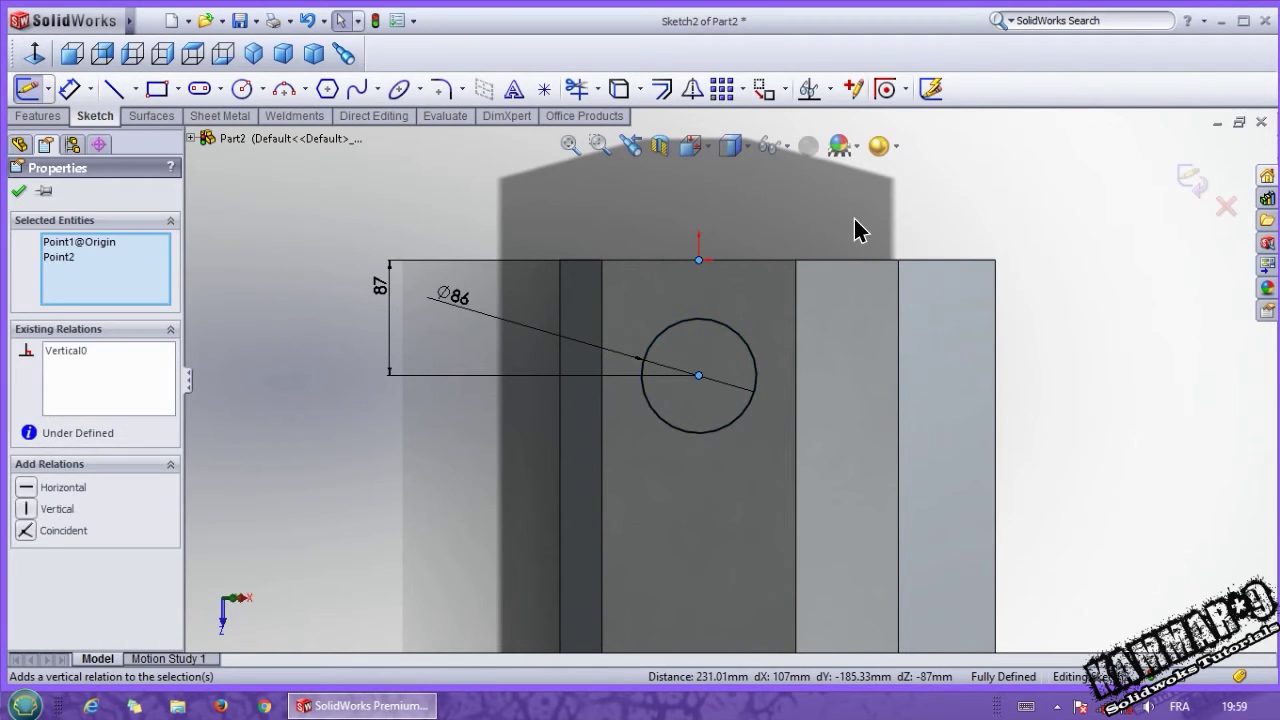
pyautogui.click(852, 220)
# Cut-extrude the 86 mm circle into the block with a blind depth of 154 mm
pyautogui.click(38, 116)
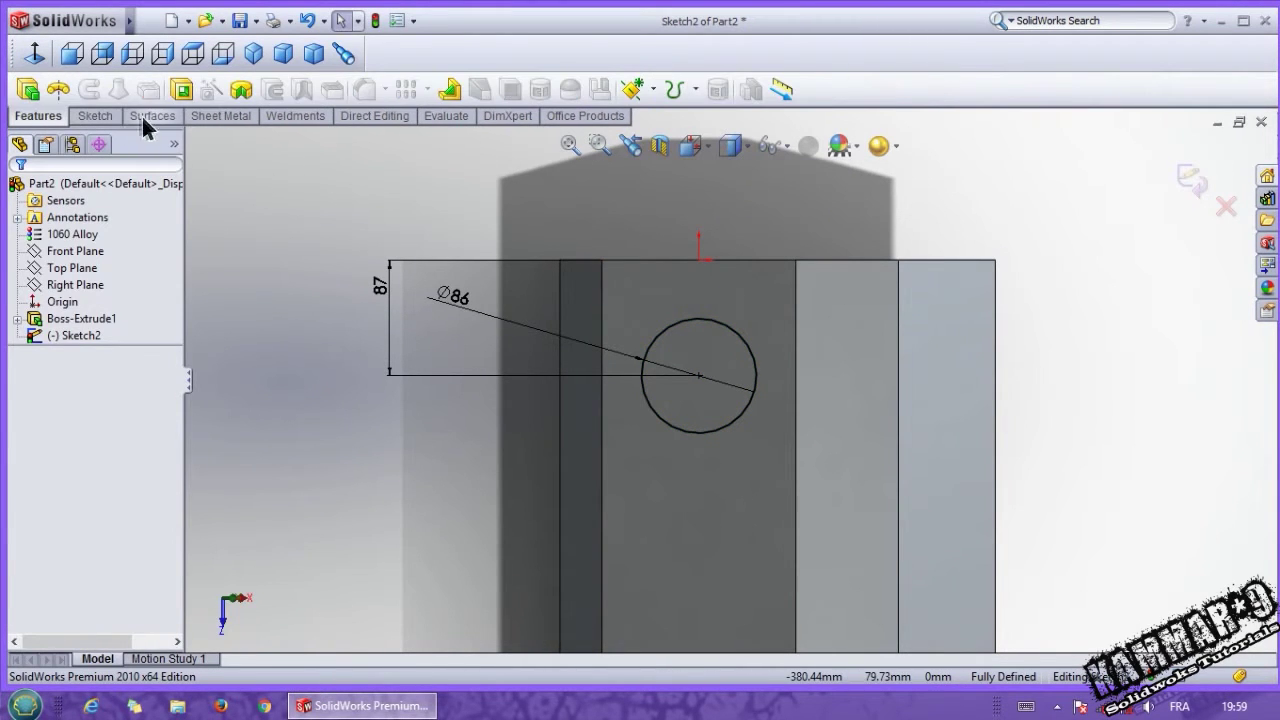
pyautogui.click(180, 91)
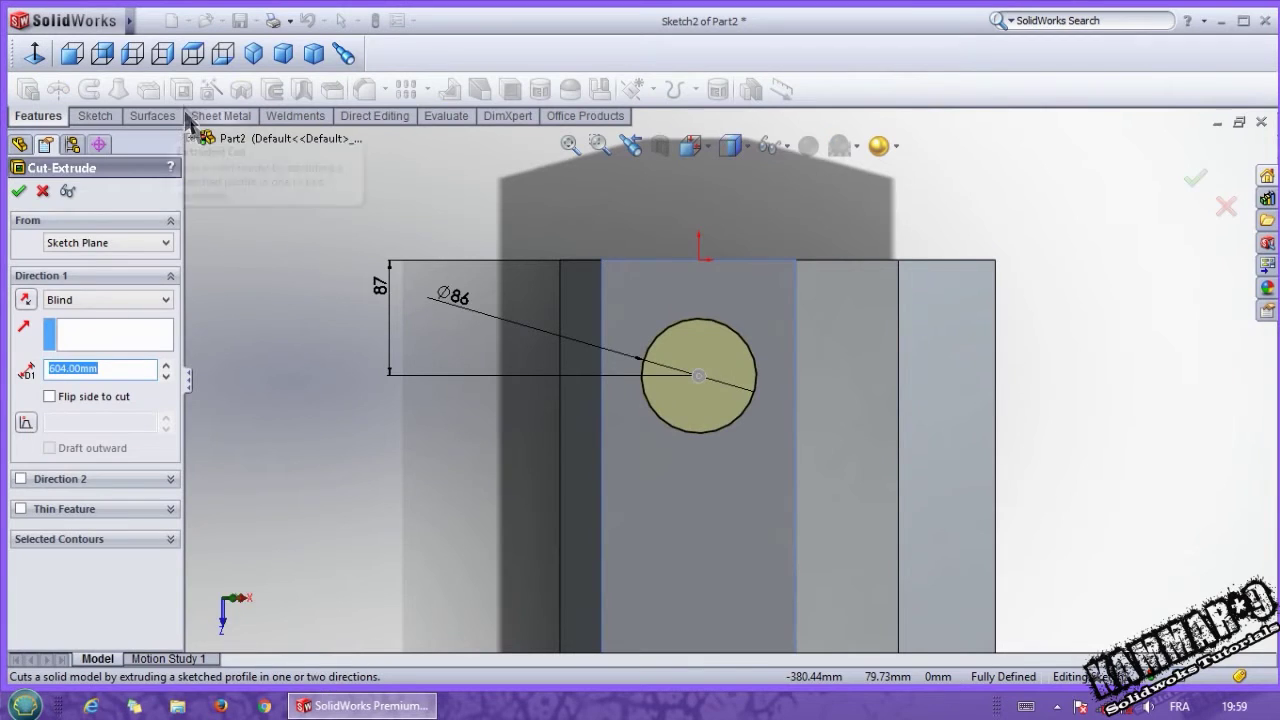
pyautogui.moveTo(509, 451); pyautogui.dragTo(470, 350, button='middle')
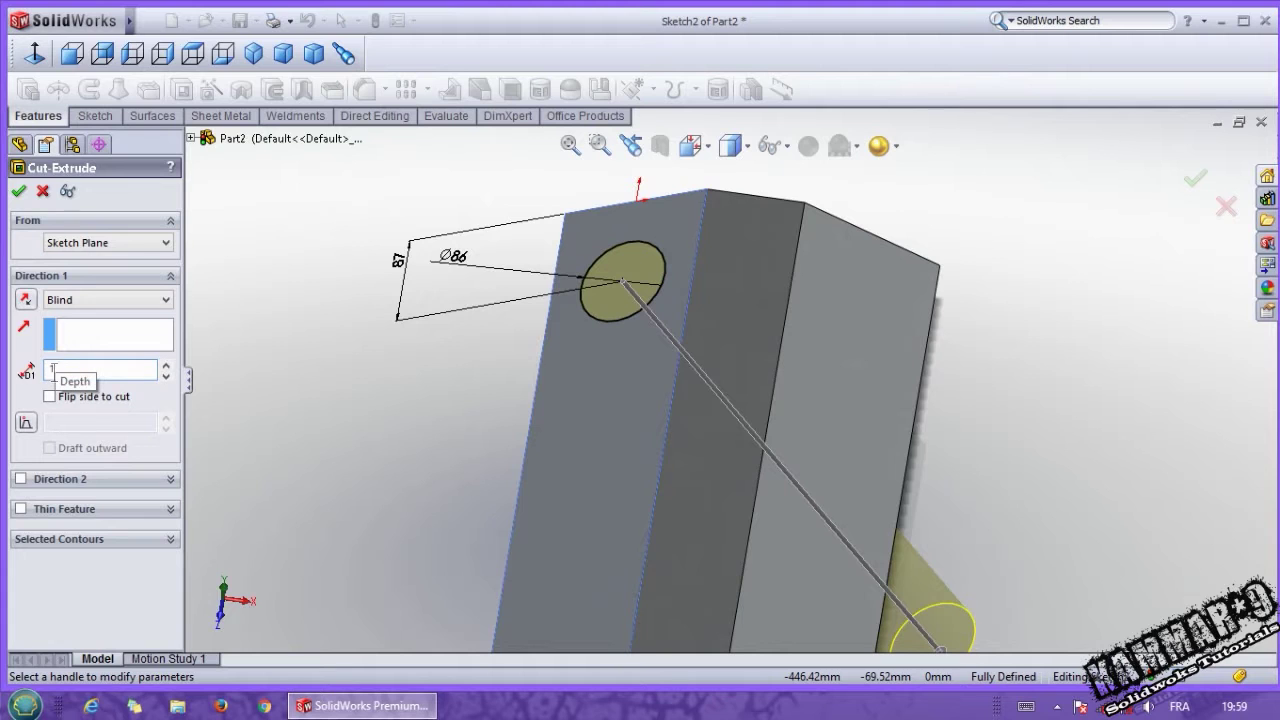
pyautogui.write('154')
pyautogui.press('Return')
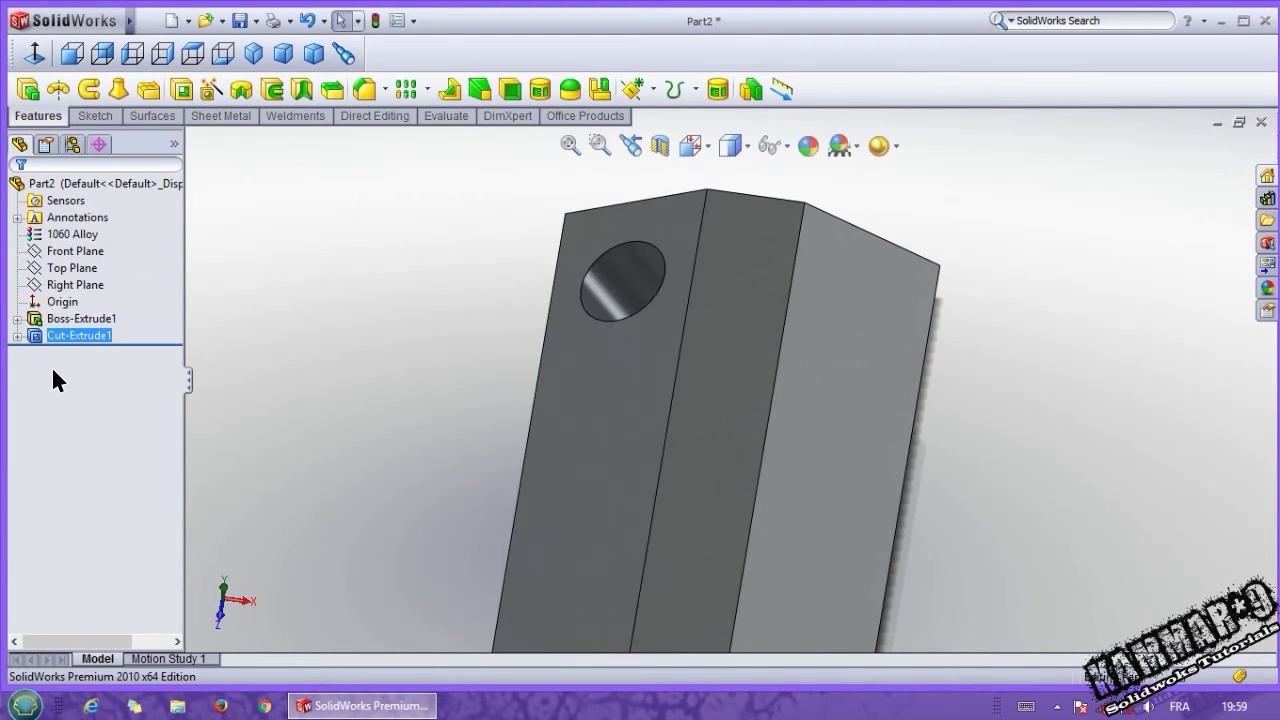
# Sketch a circle about 91 mm in diameter near the short end edge of the block's other sloped face
pyautogui.press('z')
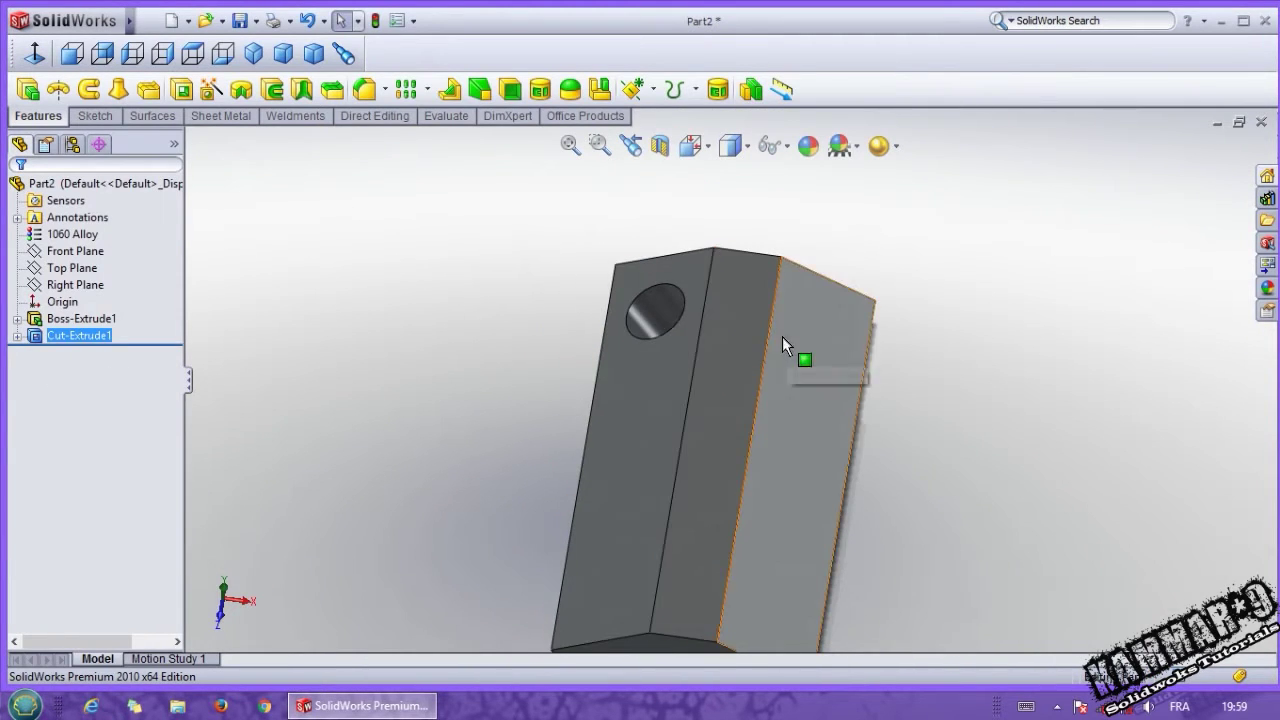
pyautogui.click(843, 318)
pyautogui.click(858, 278)
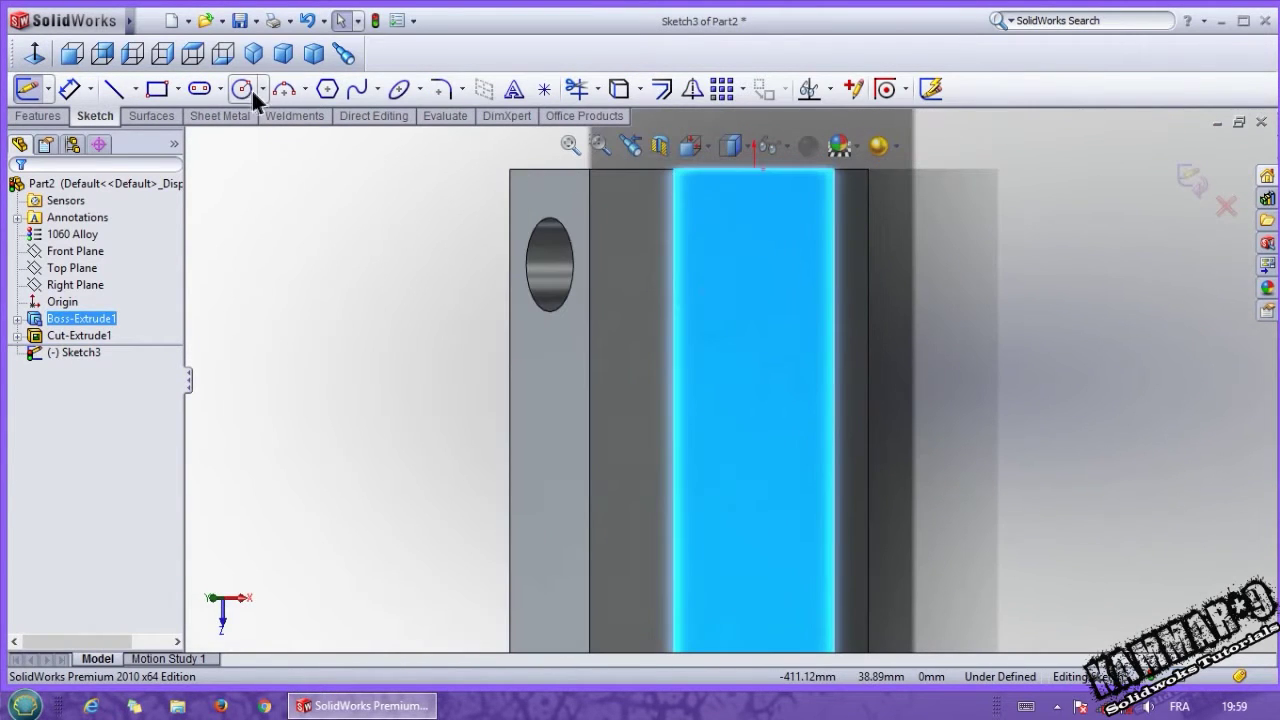
pyautogui.click(244, 90)
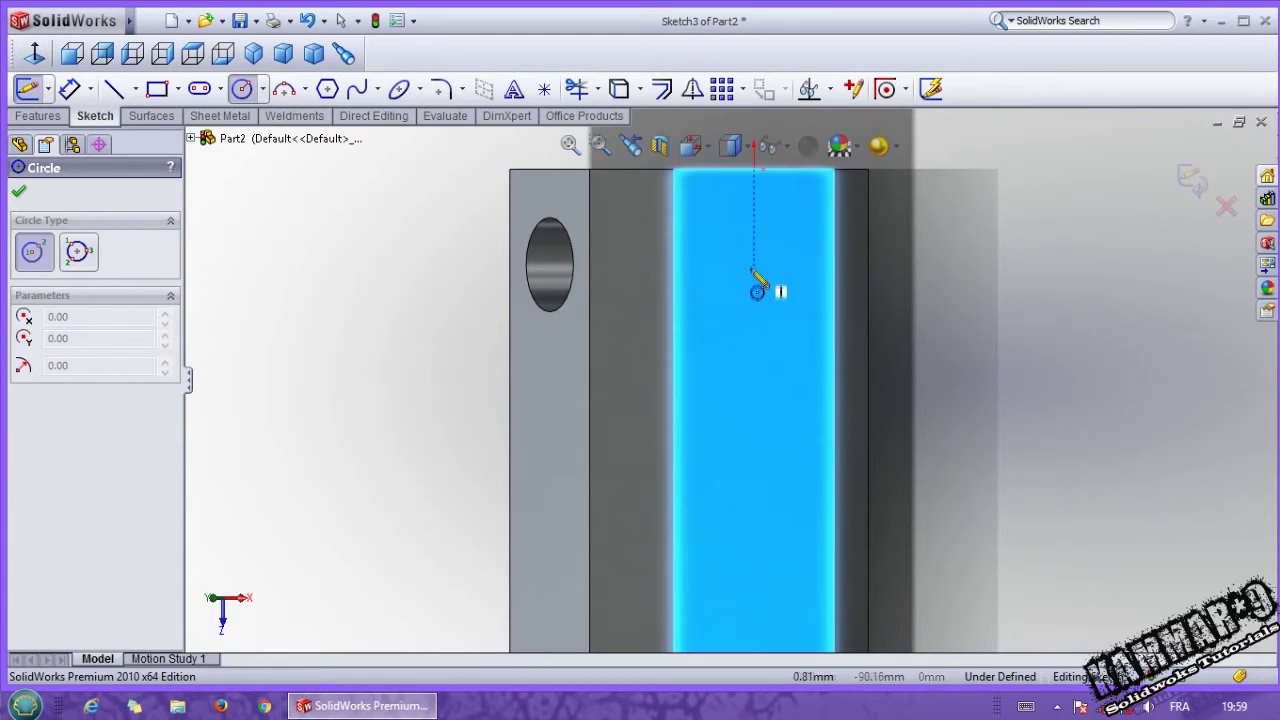
pyautogui.click(754, 283)
pyautogui.click(763, 330)
# Dimension the new circle's diameter to 86 mm
pyautogui.moveTo(926, 338); pyautogui.dragTo(946, 238, button='right')
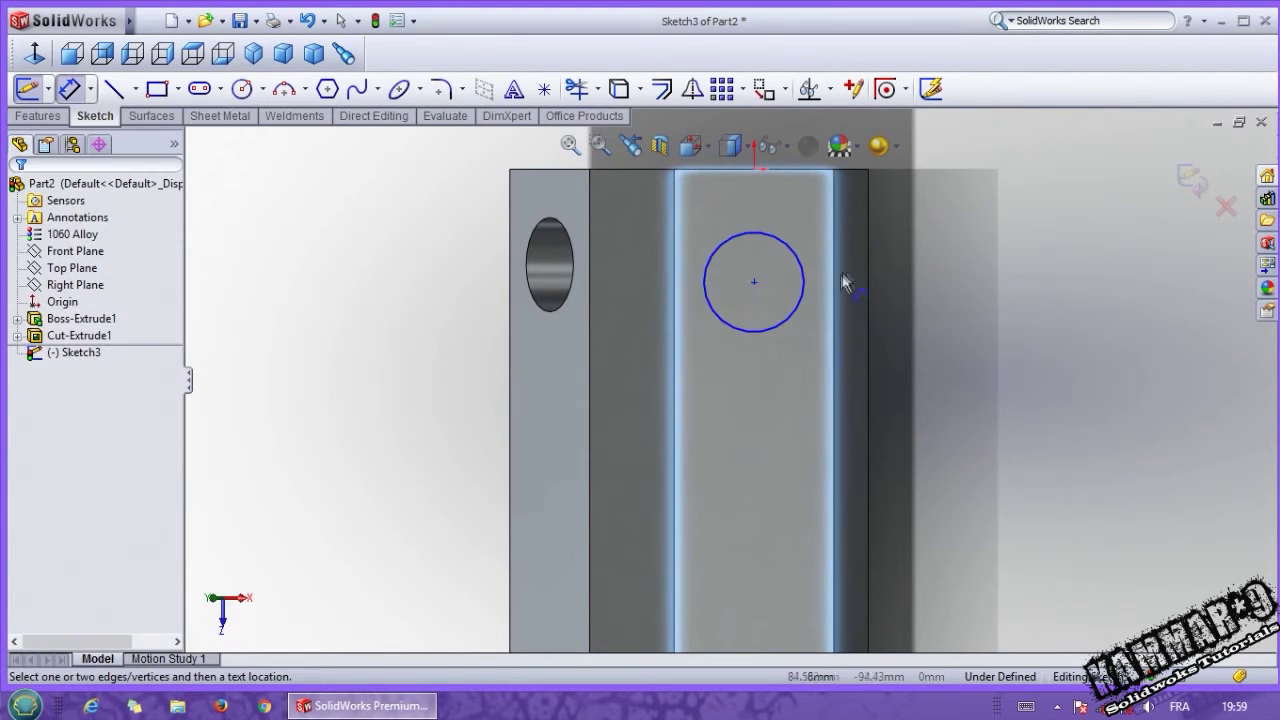
pyautogui.click(806, 287)
pyautogui.click(890, 254)
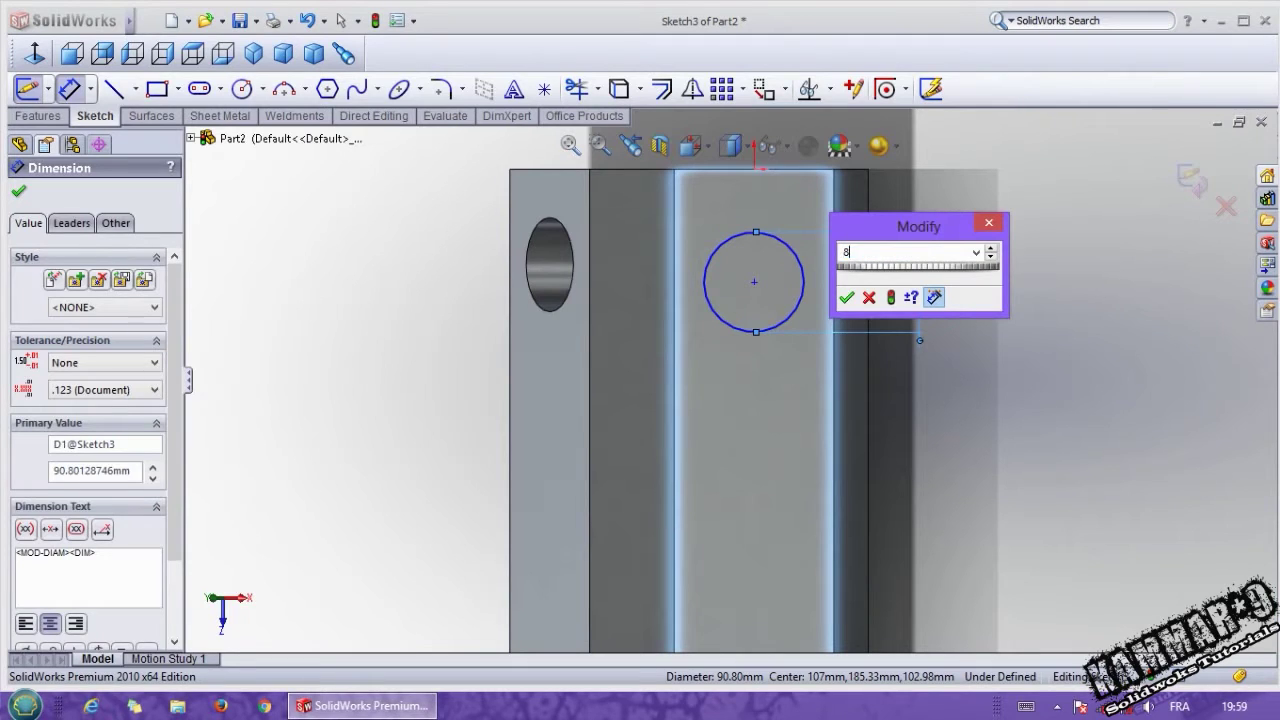
pyautogui.write('86')
pyautogui.press('Return')
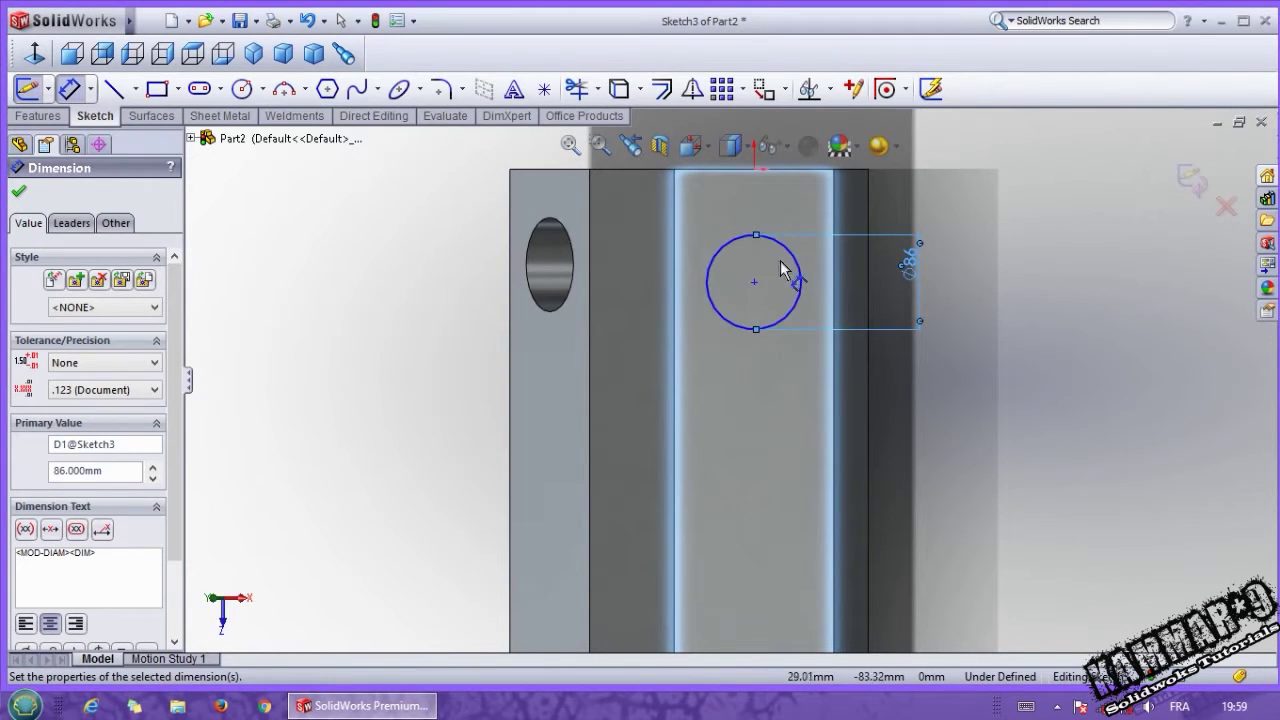
# Dimension the circle's centre 67 mm from the short end edge of this sloped face
pyautogui.click(750, 330)
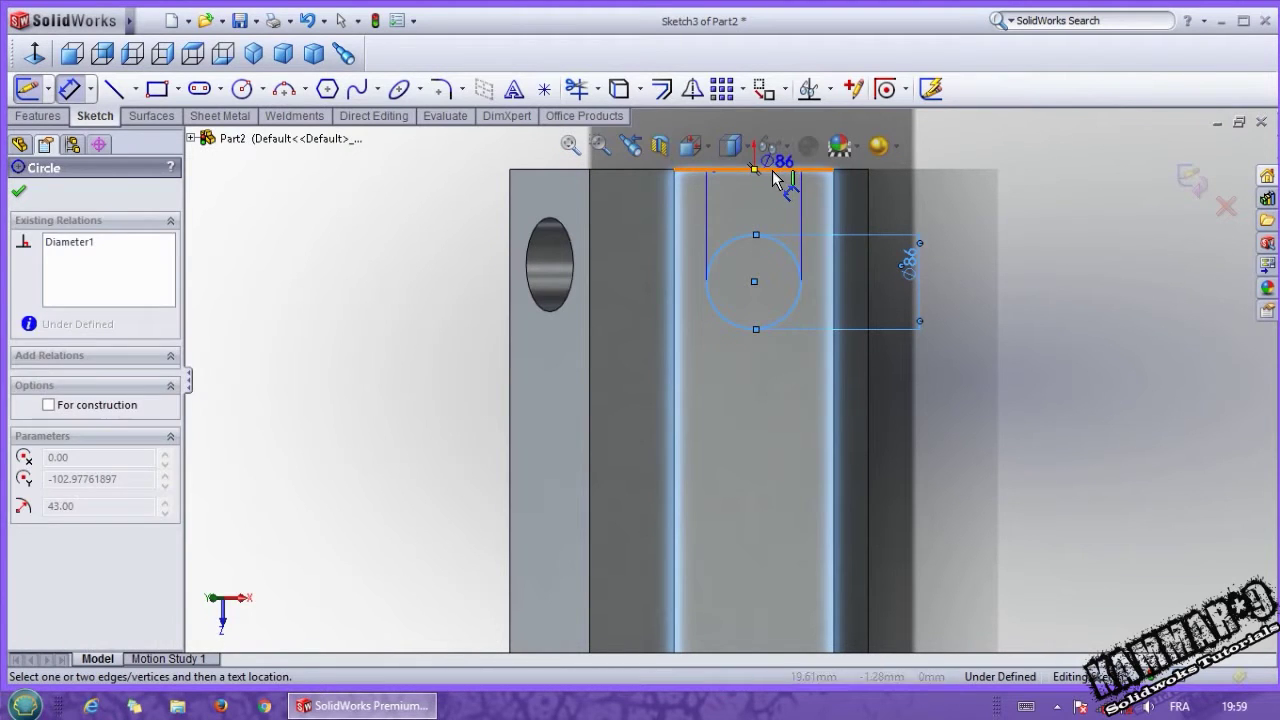
pyautogui.click(770, 170)
pyautogui.click(1005, 230)
pyautogui.write('67')
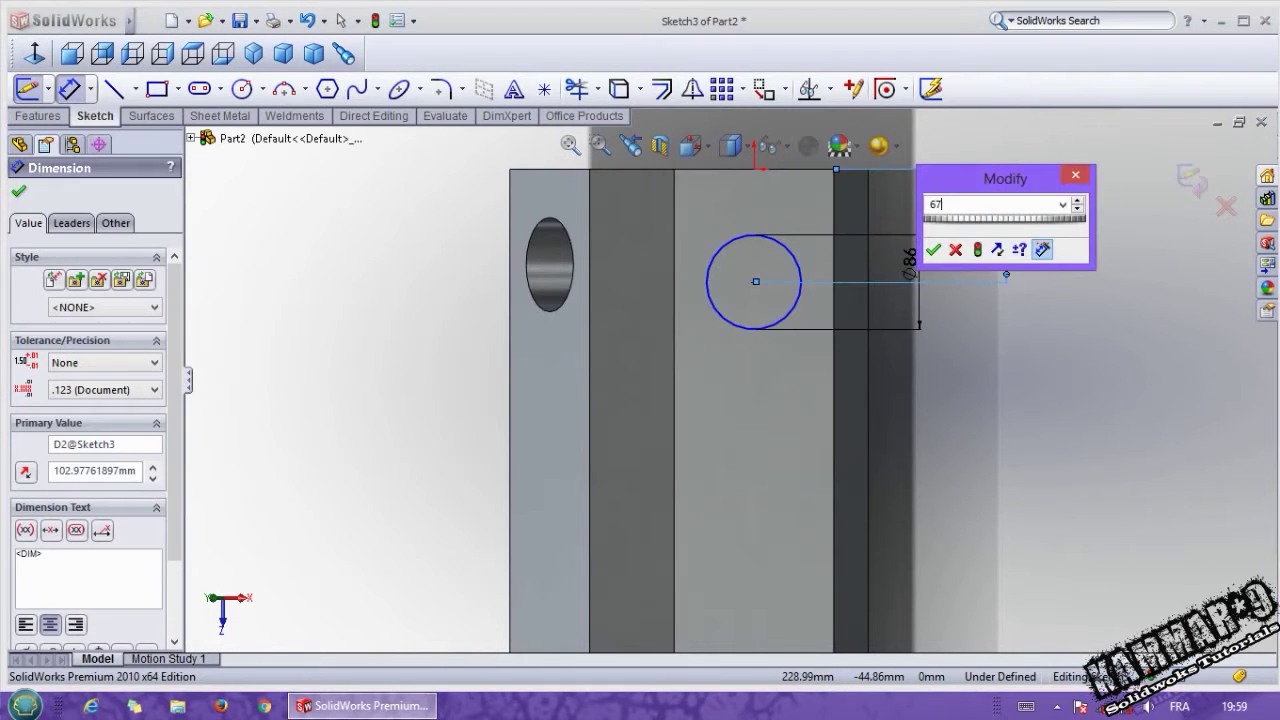
pyautogui.press('Return')
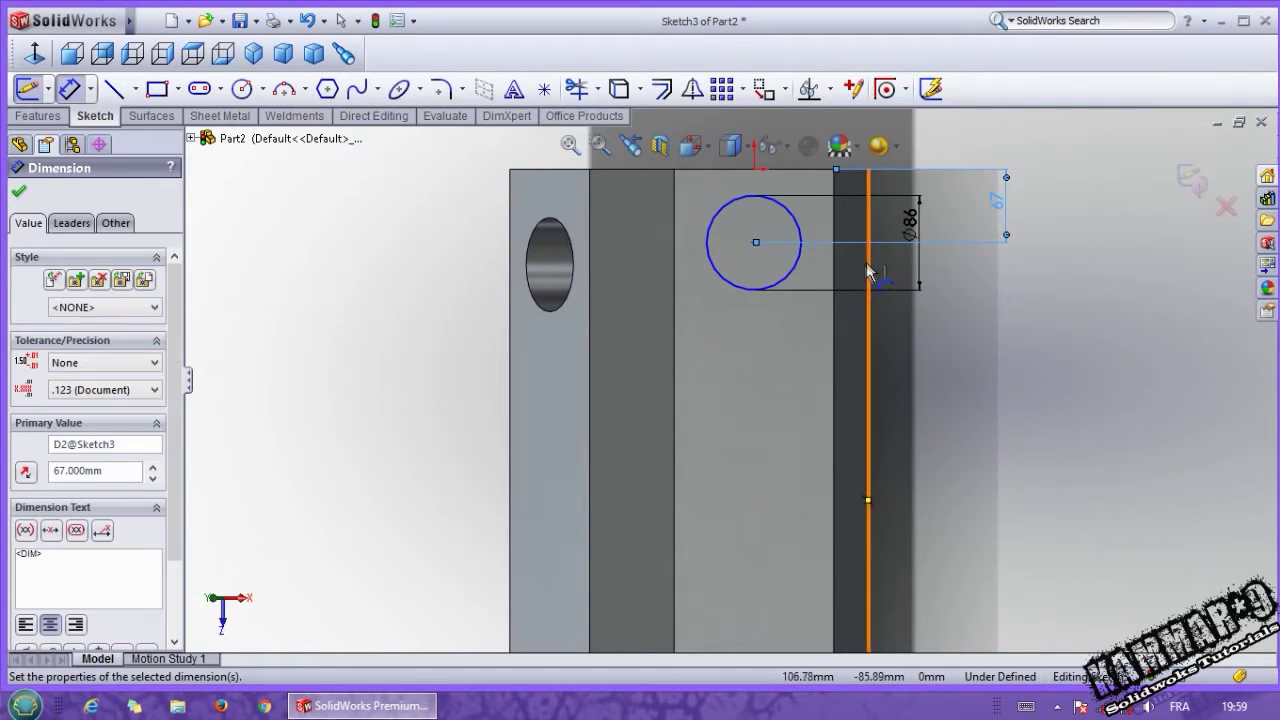
# Add a vertical relation between this circle's centre and the sketch origin
pyautogui.press('Escape')
pyautogui.click(754, 171)
pyautogui.keyDown('ctrl'); pyautogui.click(754, 169); pyautogui.keyUp('ctrl')
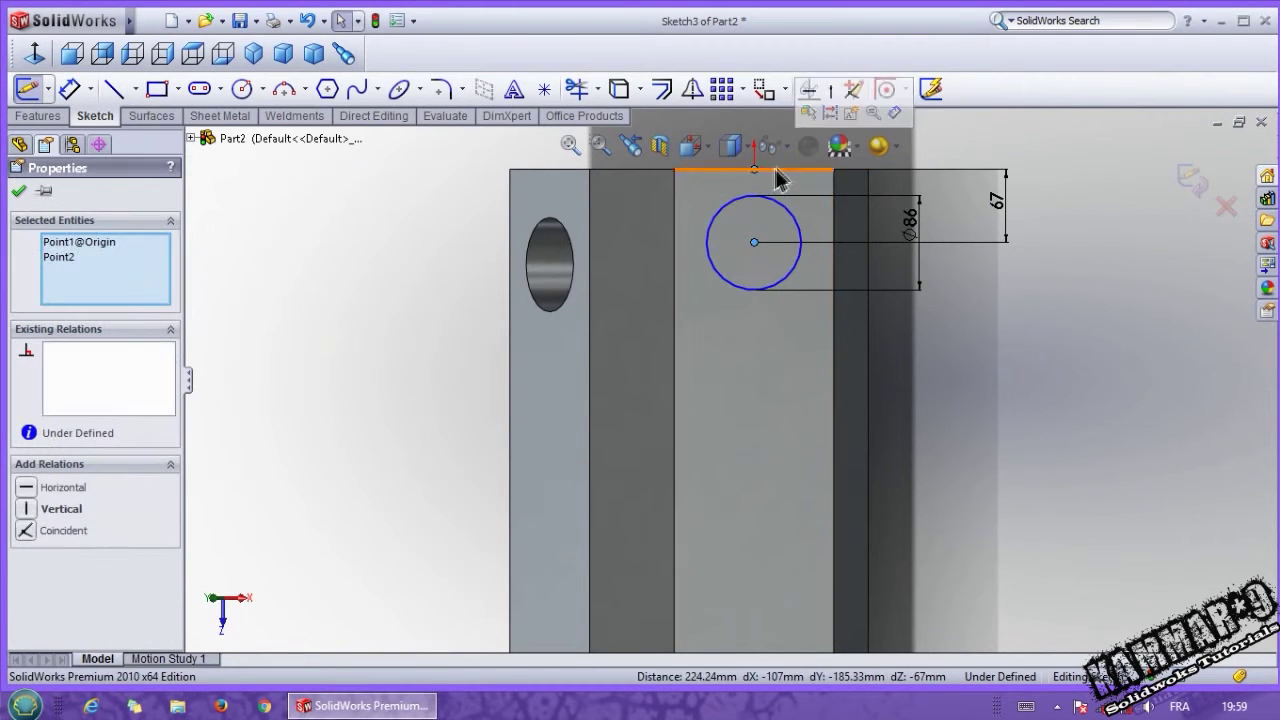
pyautogui.click(830, 105)
pyautogui.scroll(1, 781, 366)
pyautogui.press('Escape')
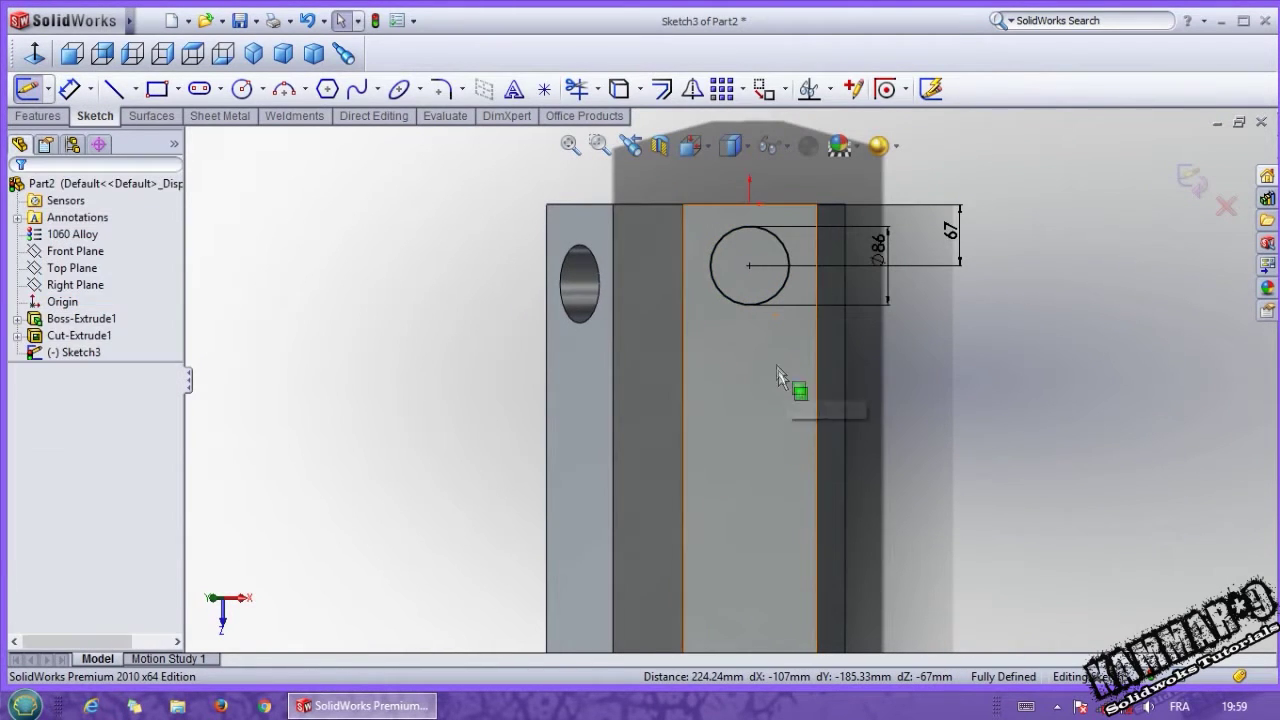
# Cut-extrude the second bank's 86 mm circle into the block with a blind depth of 154 mm
pyautogui.click(46, 112)
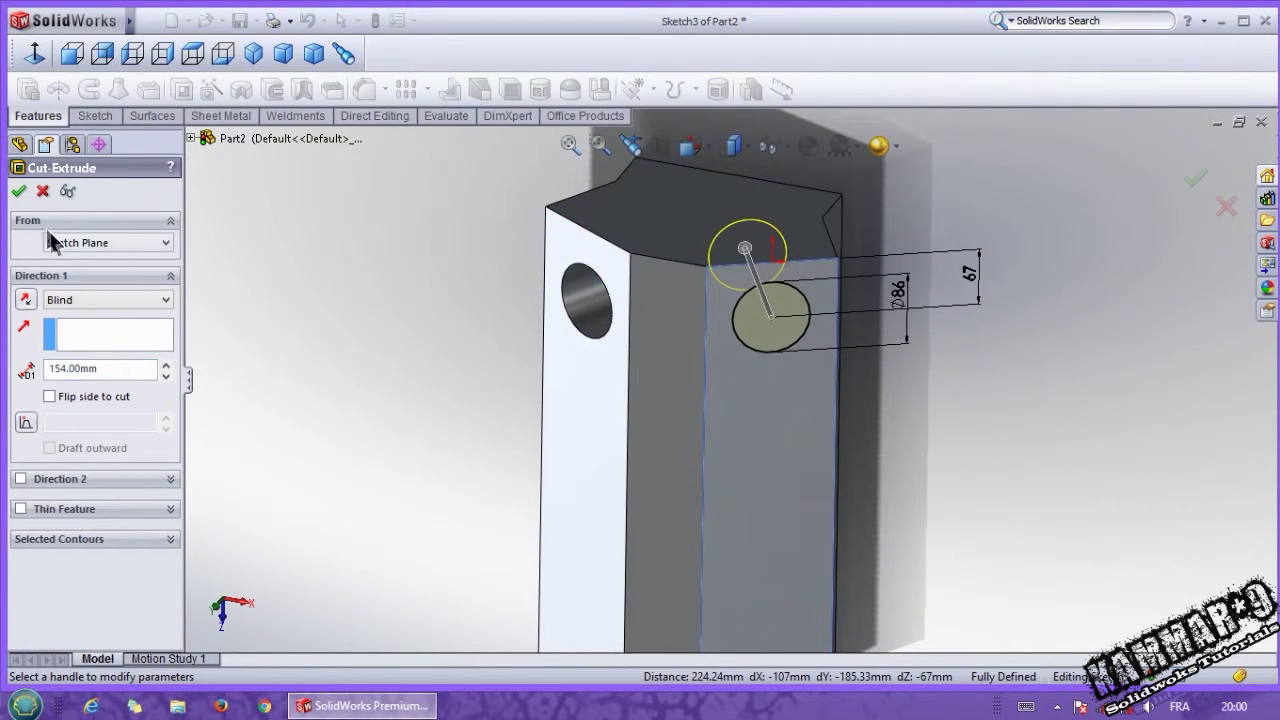
pyautogui.click(19, 191)
pyautogui.moveTo(597, 506); pyautogui.dragTo(634, 302, button='middle')
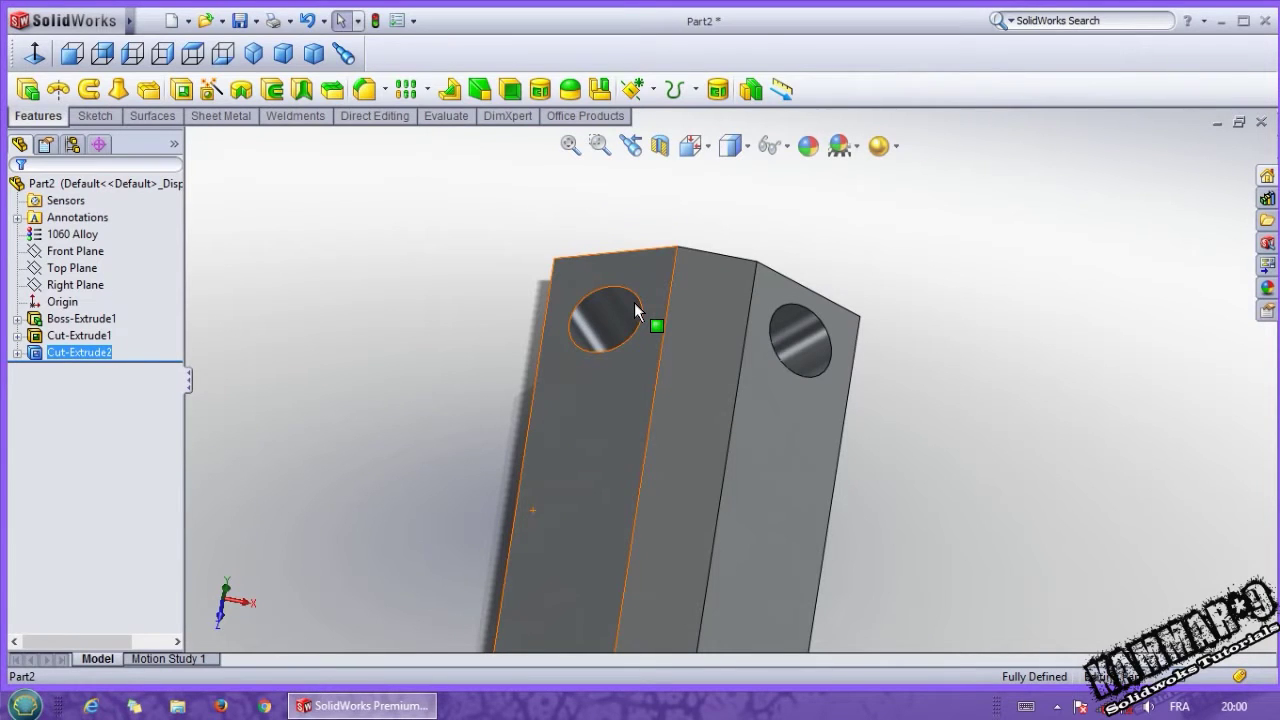
# Set up a linear pattern of both bore cuts, using a long edge of the block as its direction
pyautogui.keyDown('shift'); pyautogui.click(106, 350); pyautogui.keyUp('shift')
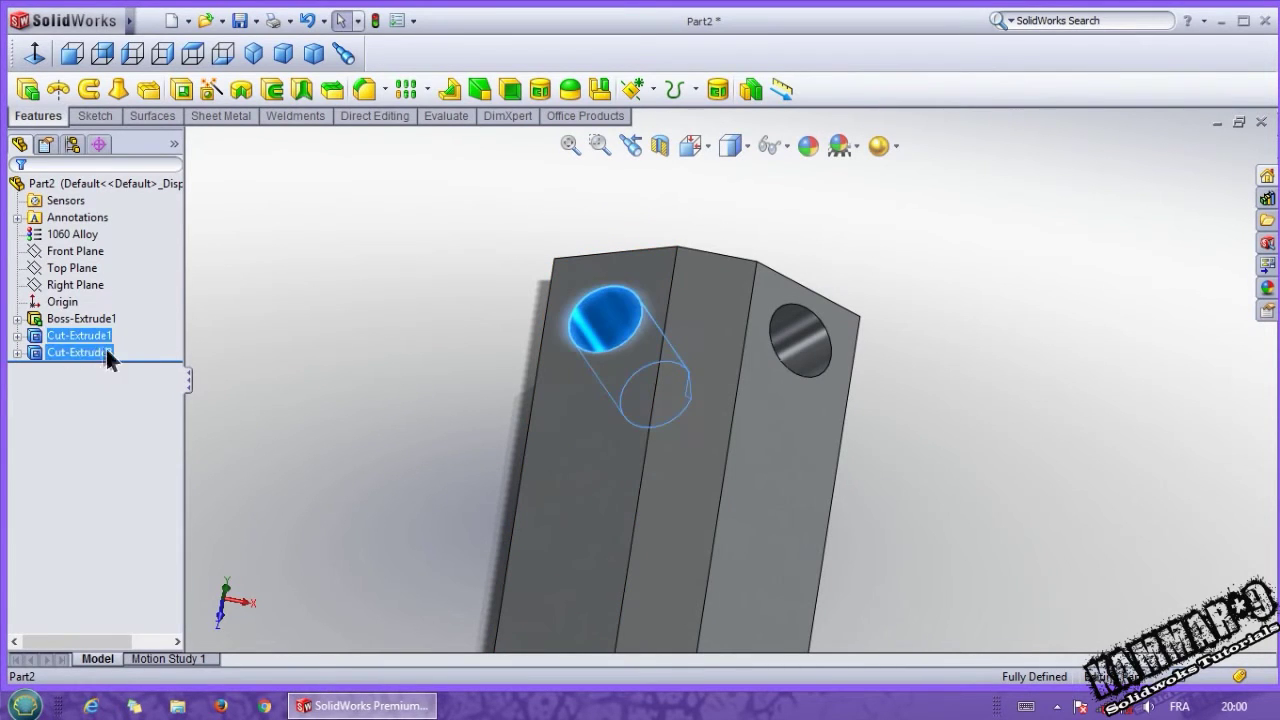
pyautogui.click(88, 352)
pyautogui.keyDown('ctrl'); pyautogui.click(98, 336); pyautogui.keyUp('ctrl')
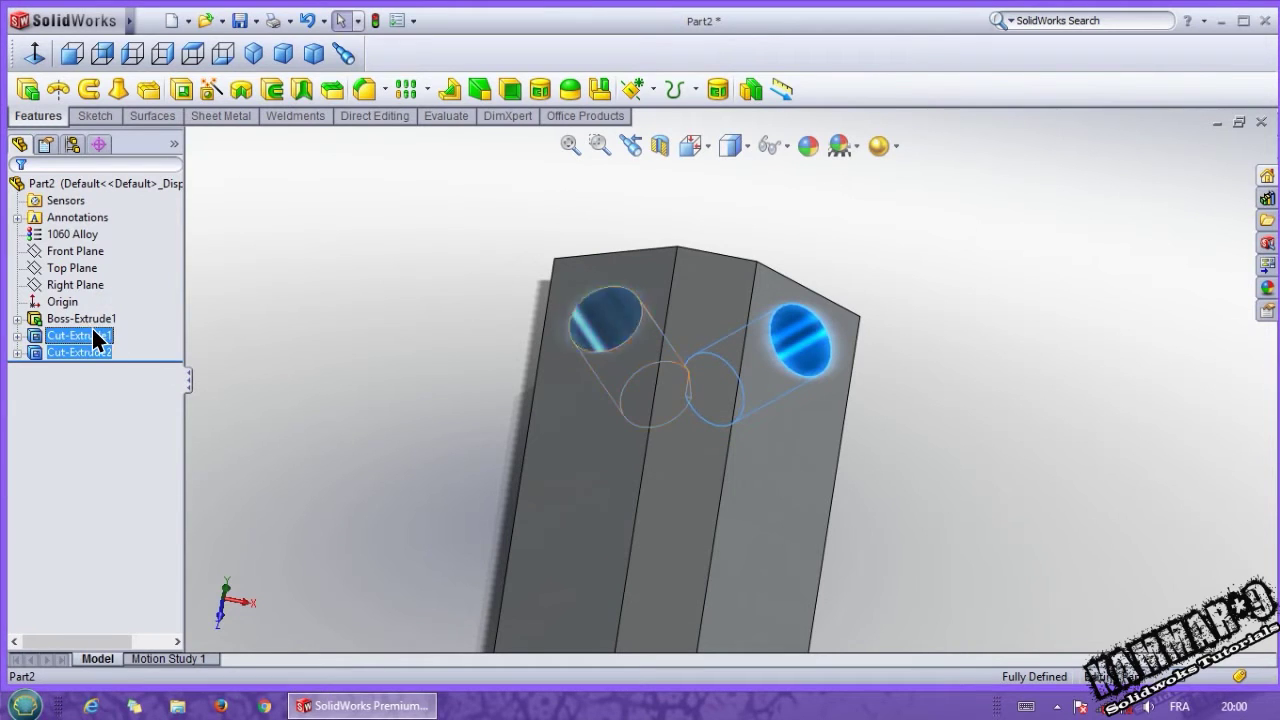
pyautogui.click(427, 90)
pyautogui.click(445, 112)
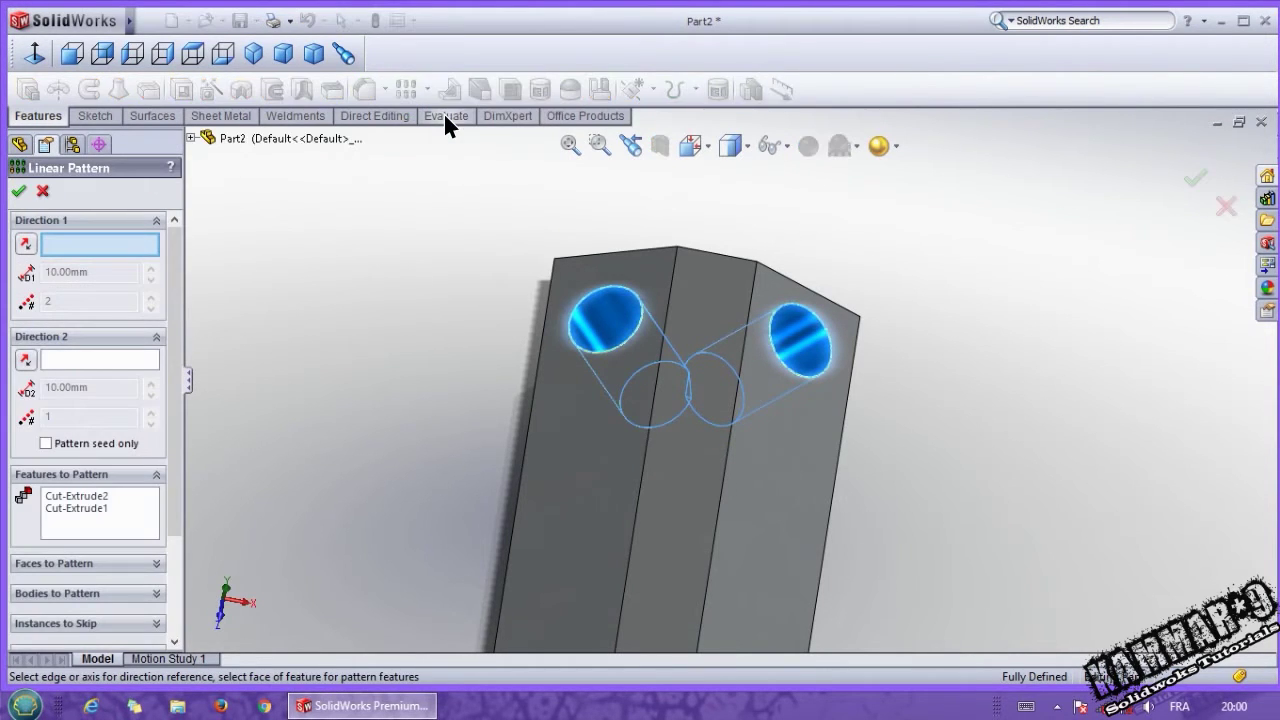
pyautogui.moveTo(523, 455); pyautogui.dragTo(514, 364, button='middle')
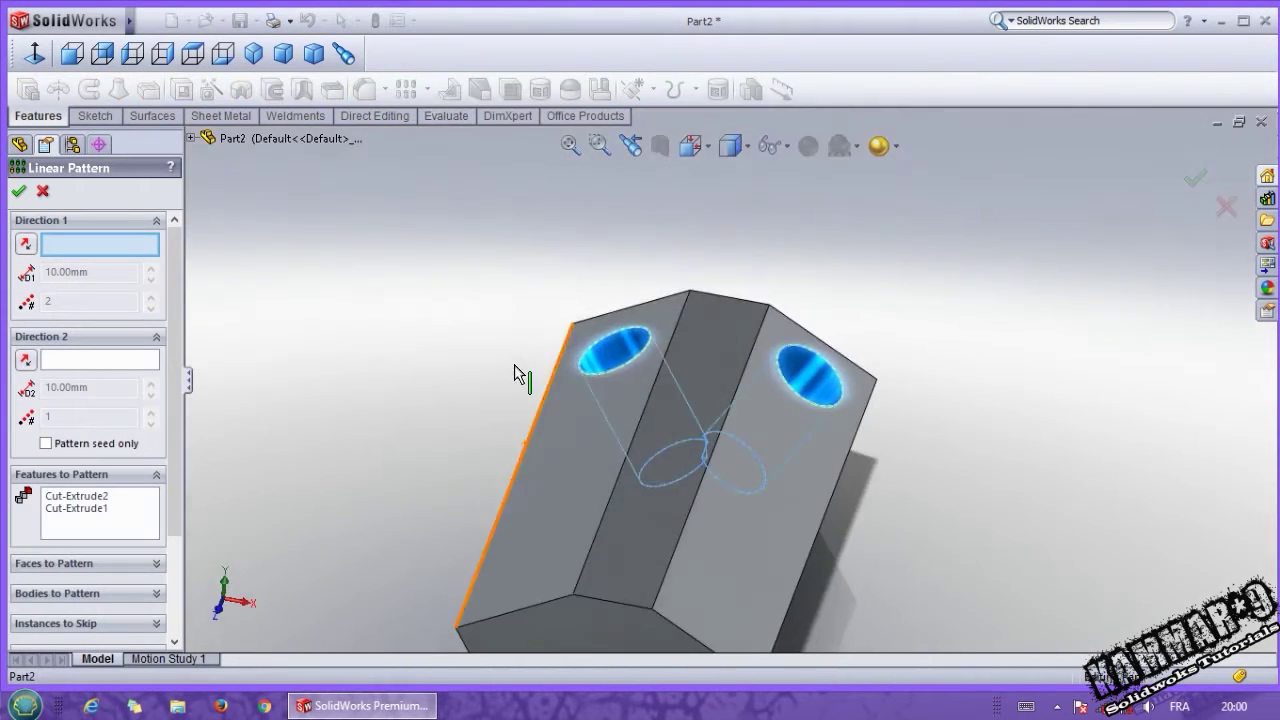
pyautogui.click(650, 388)
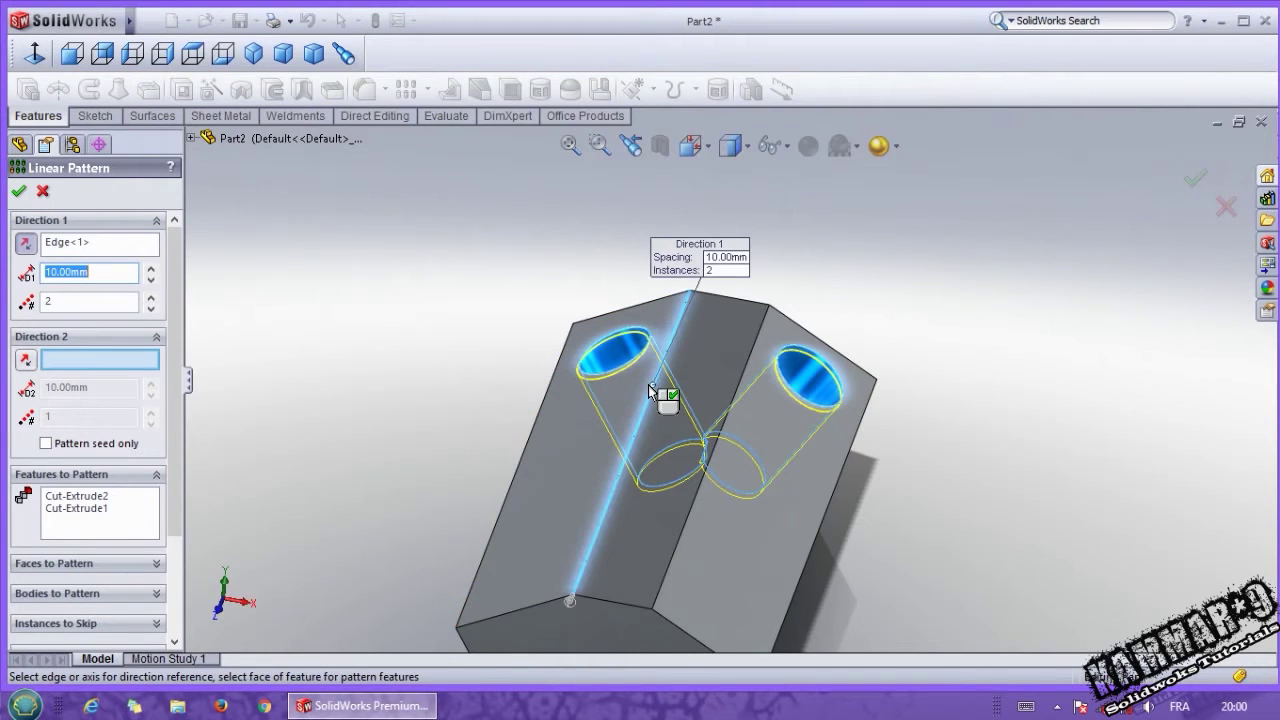
# Set the bore pattern to 6 instances with 90 mm spacing and create it
pyautogui.write('90')
pyautogui.click(90, 300)
pyautogui.click(150, 296)
pyautogui.click(150, 296)
pyautogui.click(150, 296)
pyautogui.click(150, 296)
pyautogui.scroll(-1, 522, 462)
pyautogui.moveTo(522, 464); pyautogui.dragTo(534, 508, button='middle')
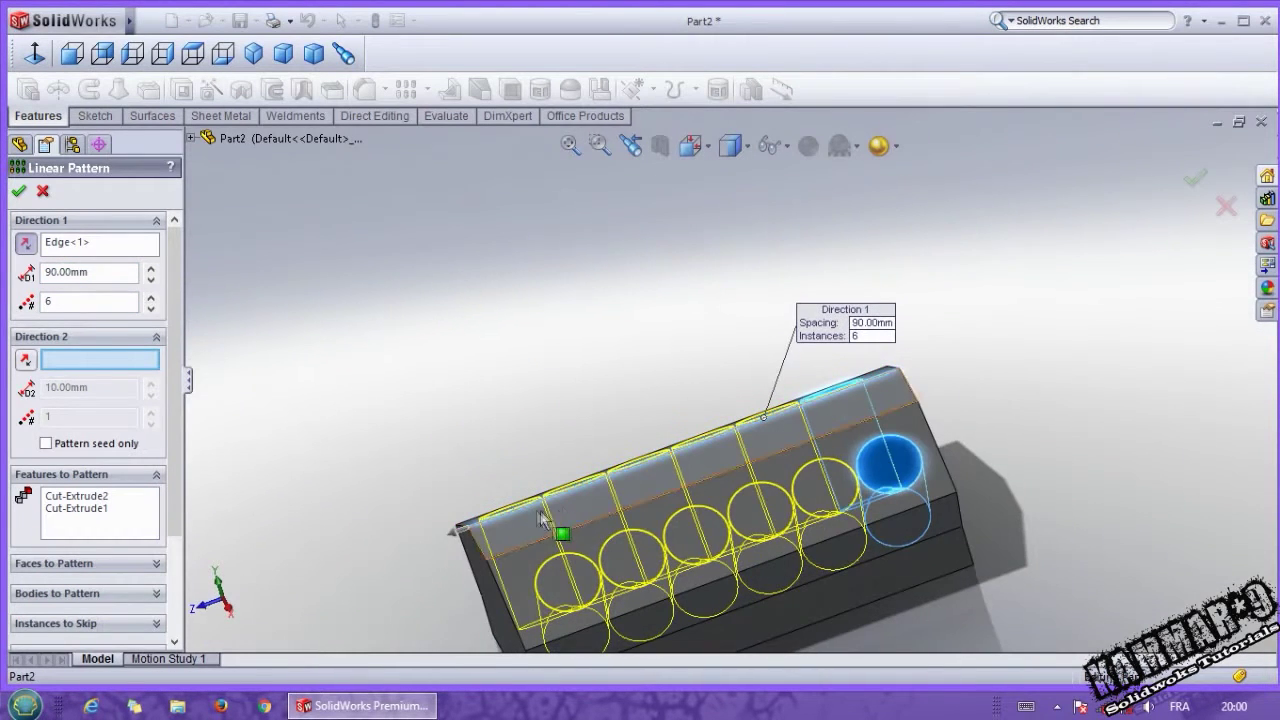
pyautogui.press('Return')
# Start a sketch on the first bank's sloped face and offset the end bore's circular edge outward by 2 mm
pyautogui.moveTo(736, 438); pyautogui.dragTo(790, 374, button='middle')
pyautogui.scroll(-3, 790, 374)
pyautogui.click(797, 338)
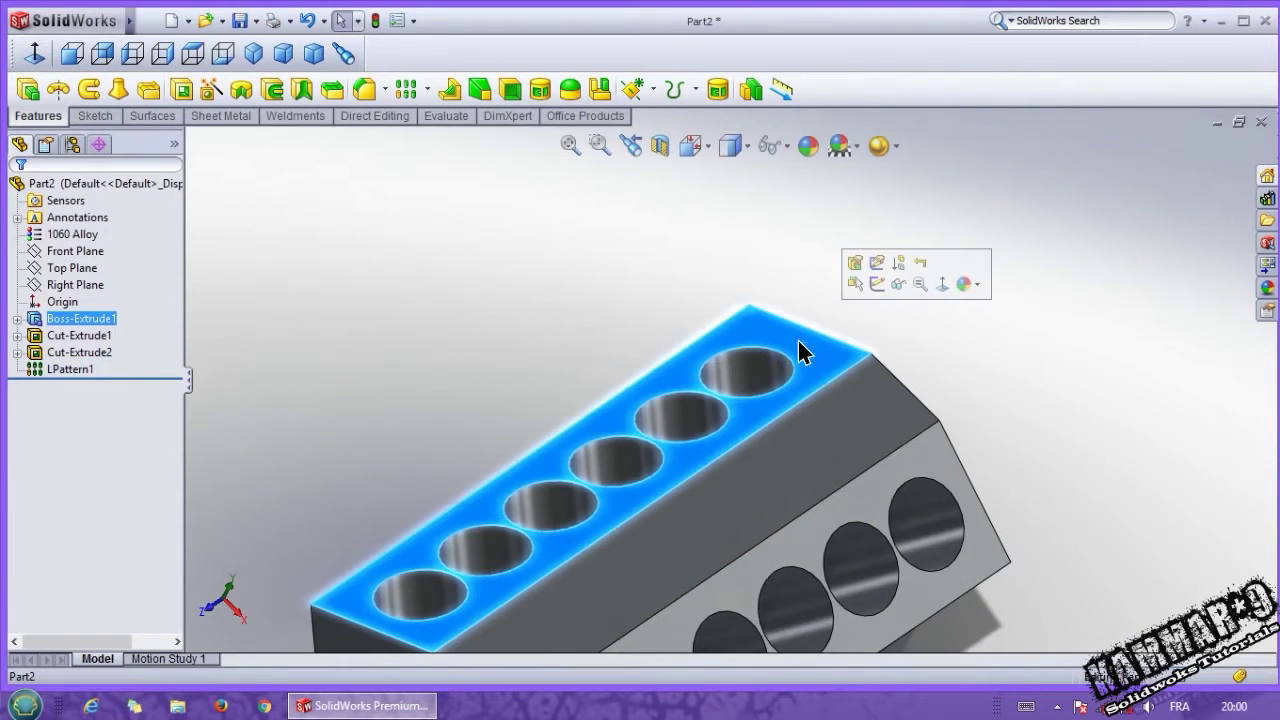
pyautogui.click(877, 283)
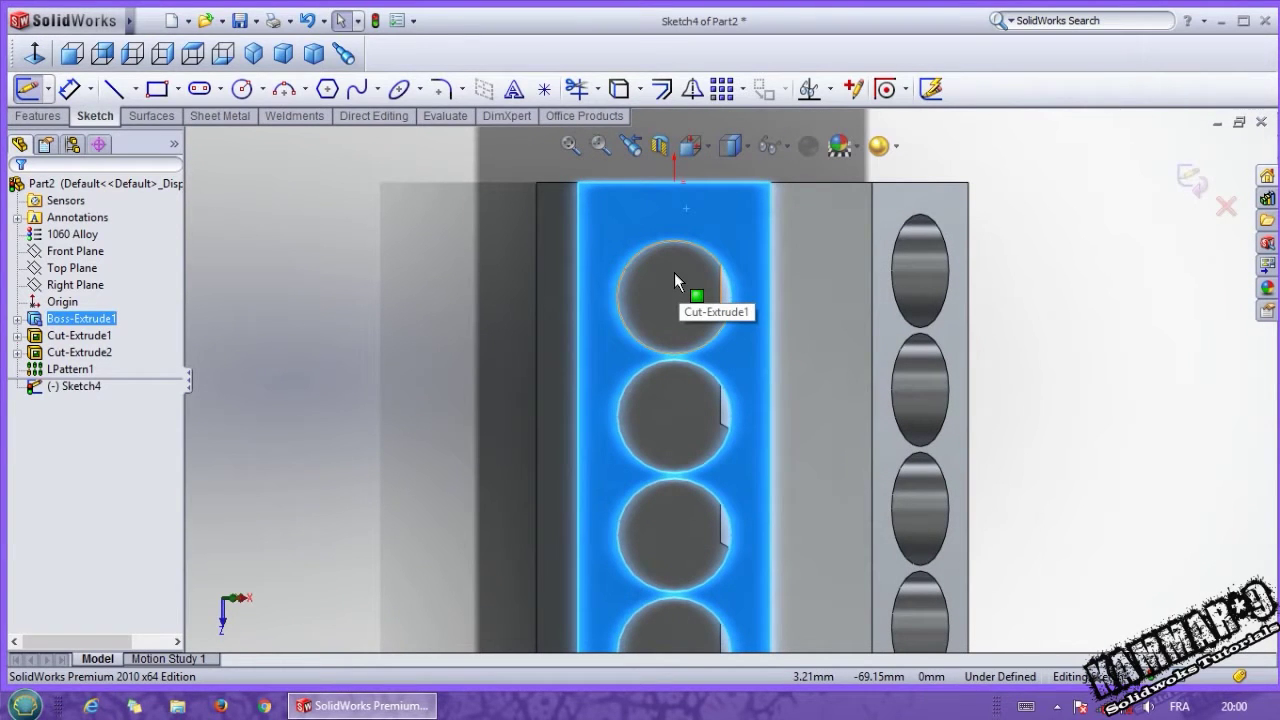
pyautogui.click(524, 297)
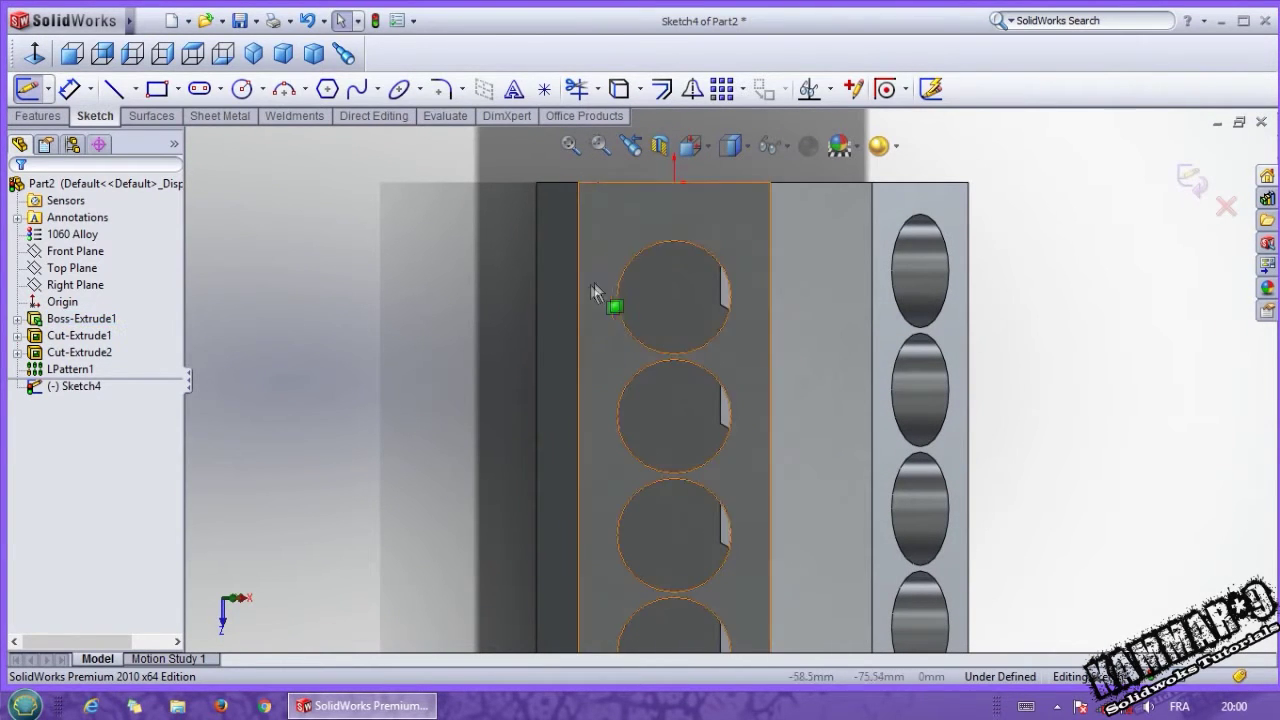
pyautogui.click(661, 89)
pyautogui.click(704, 253)
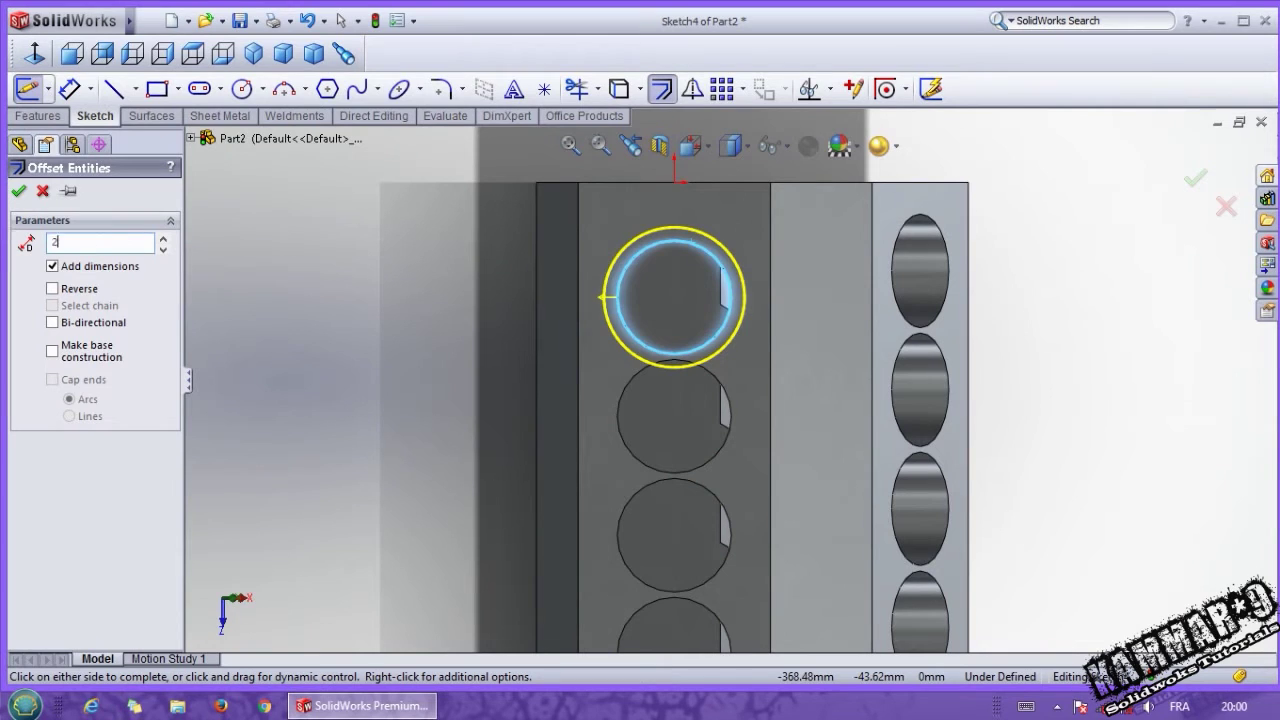
pyautogui.press('Return')
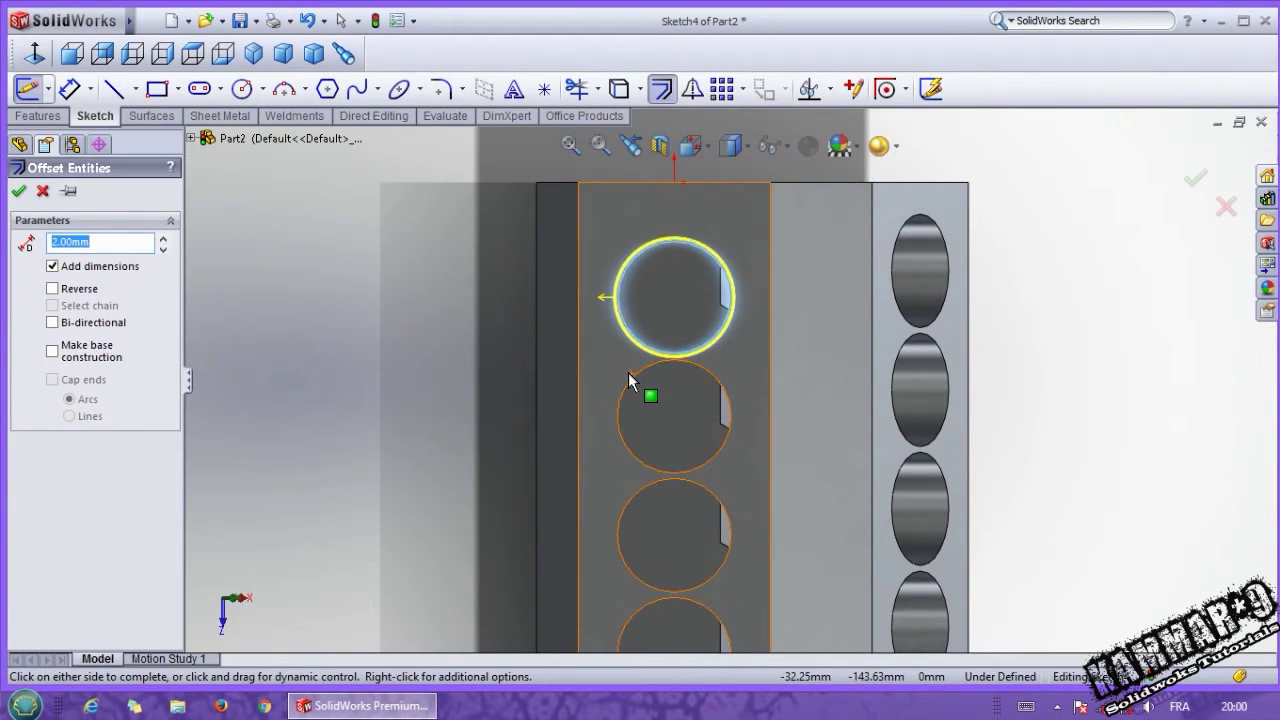
pyautogui.click(17, 192)
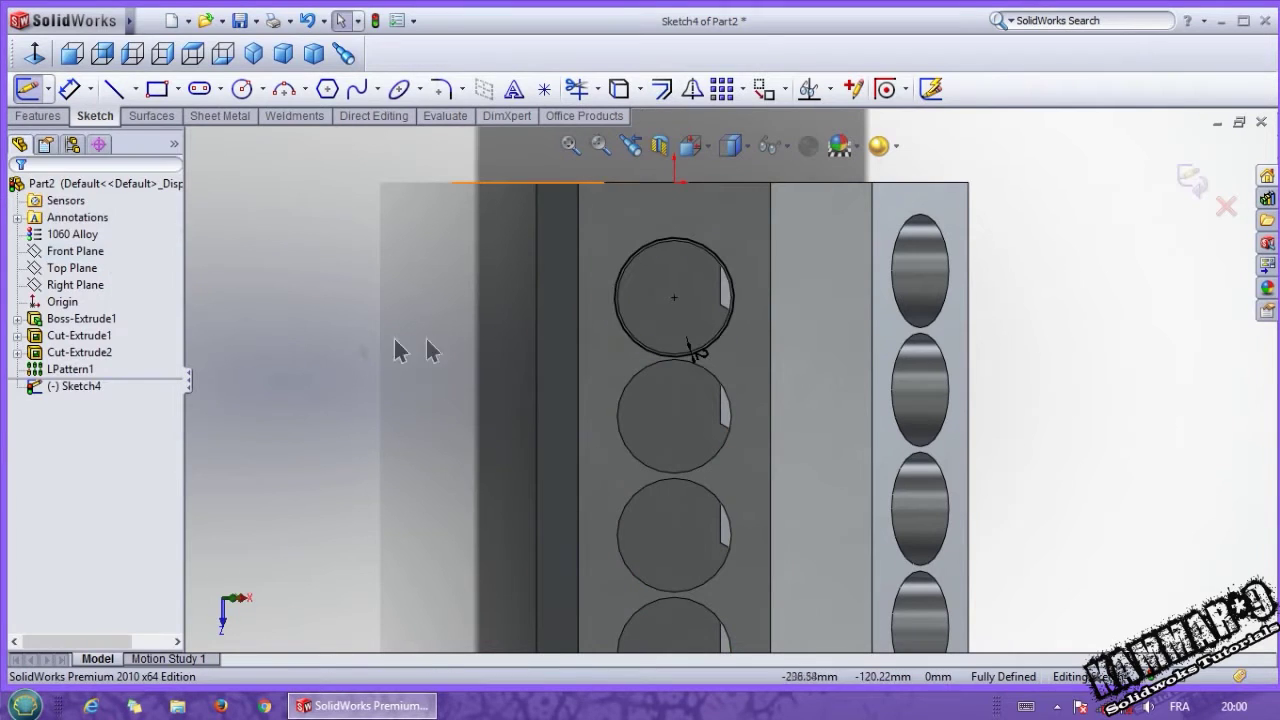
# Set up a linear sketch pattern of the offset circle with 6 instances, 90 mm spacing and a 90-degree direction angle
pyautogui.scroll(-2, 724, 286)
pyautogui.click(724, 268)
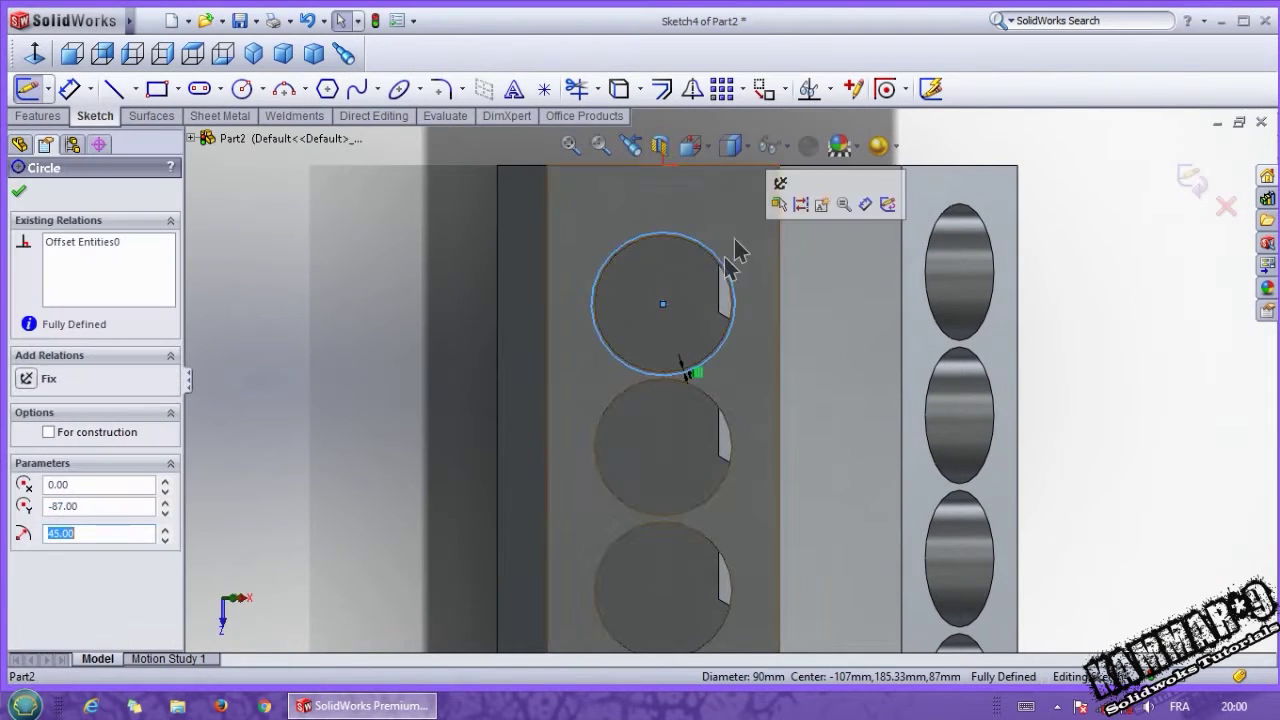
pyautogui.click(721, 89)
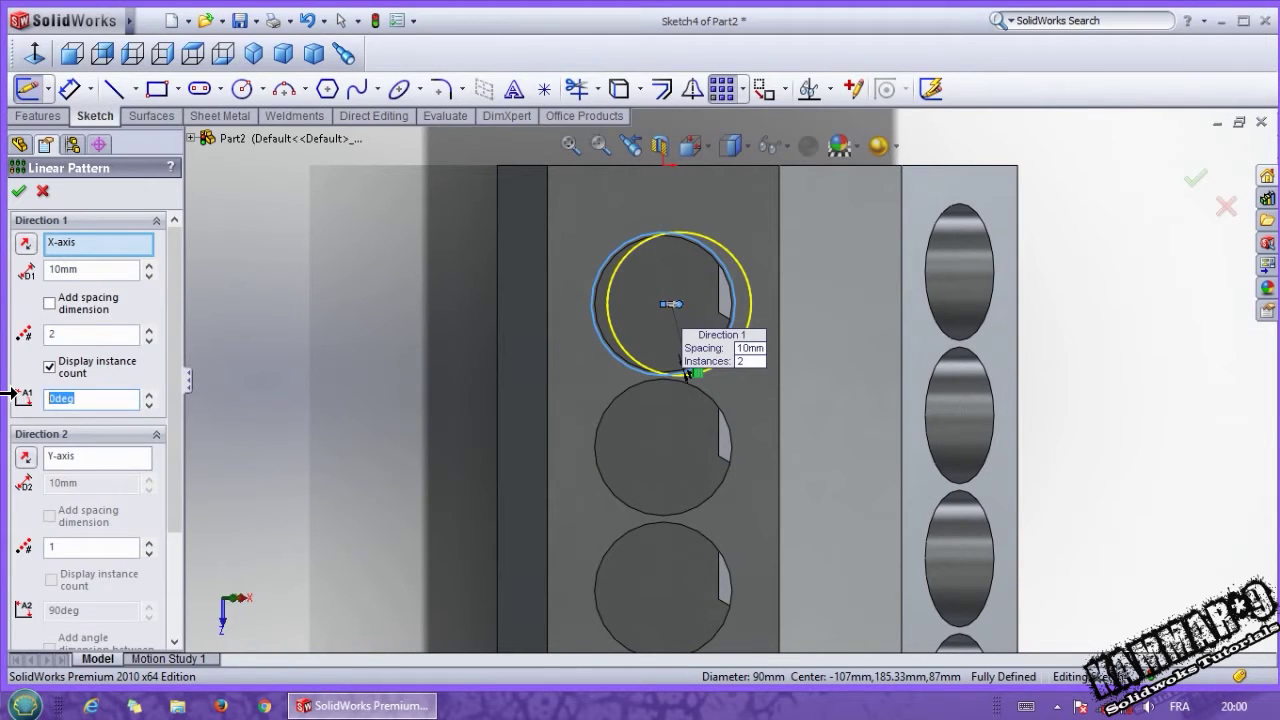
pyautogui.click(80, 335)
pyautogui.click(148, 329)
pyautogui.click(148, 329)
pyautogui.click(148, 329)
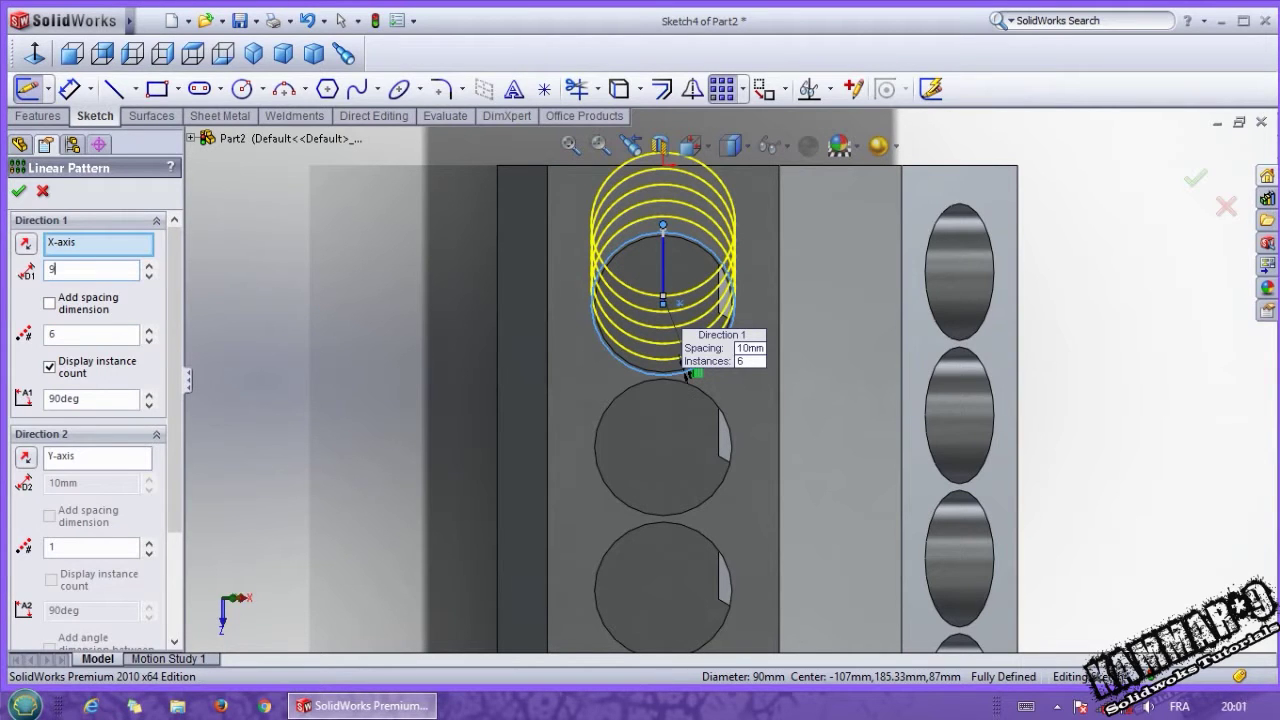
pyautogui.click(82, 336)
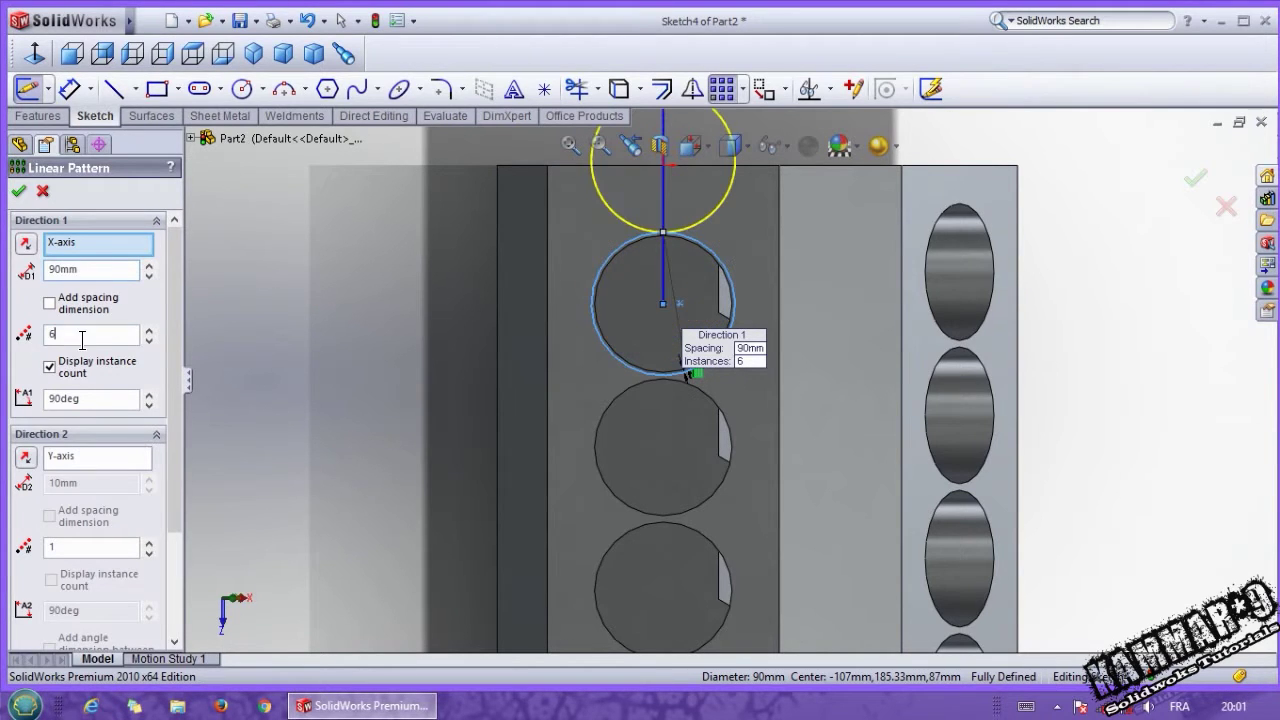
# Reverse the sketch pattern's direction to 270 degrees so it follows the row of bores, and create it
pyautogui.click(21, 244)
pyautogui.scroll(6, 362, 320)
pyautogui.scroll(-5, 714, 602)
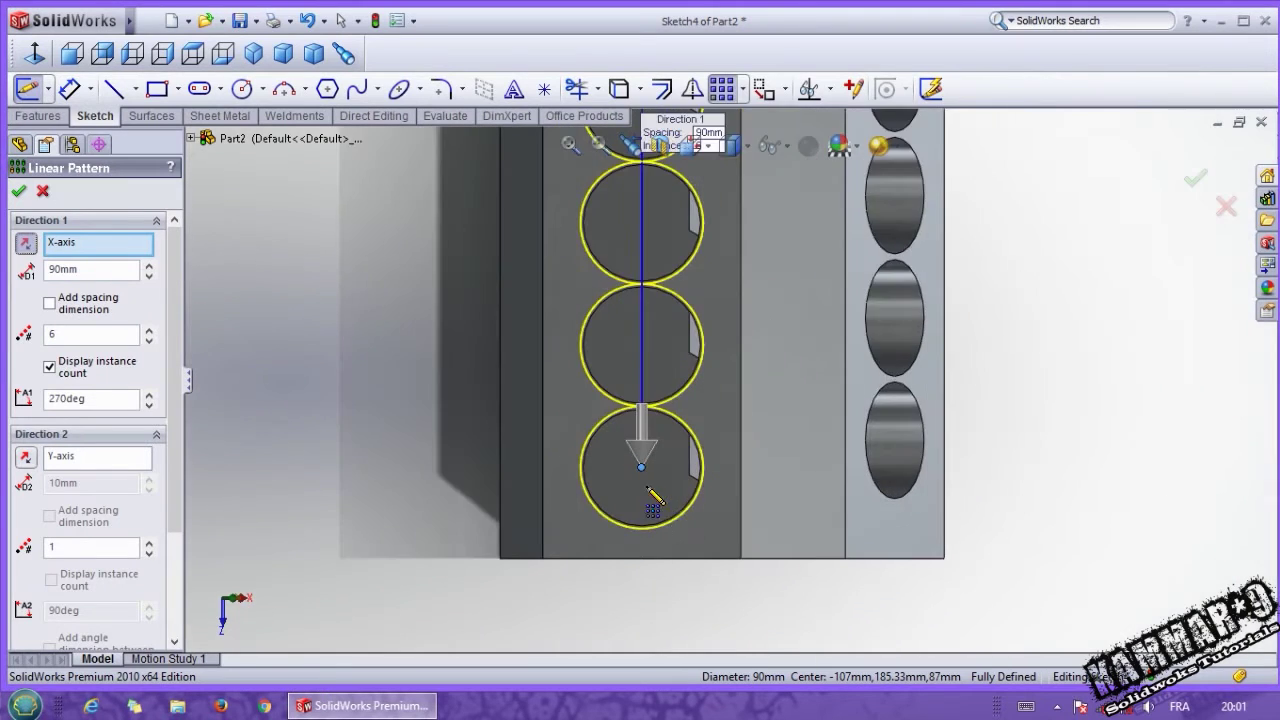
pyautogui.scroll(-3, 655, 500)
pyautogui.click(18, 191)
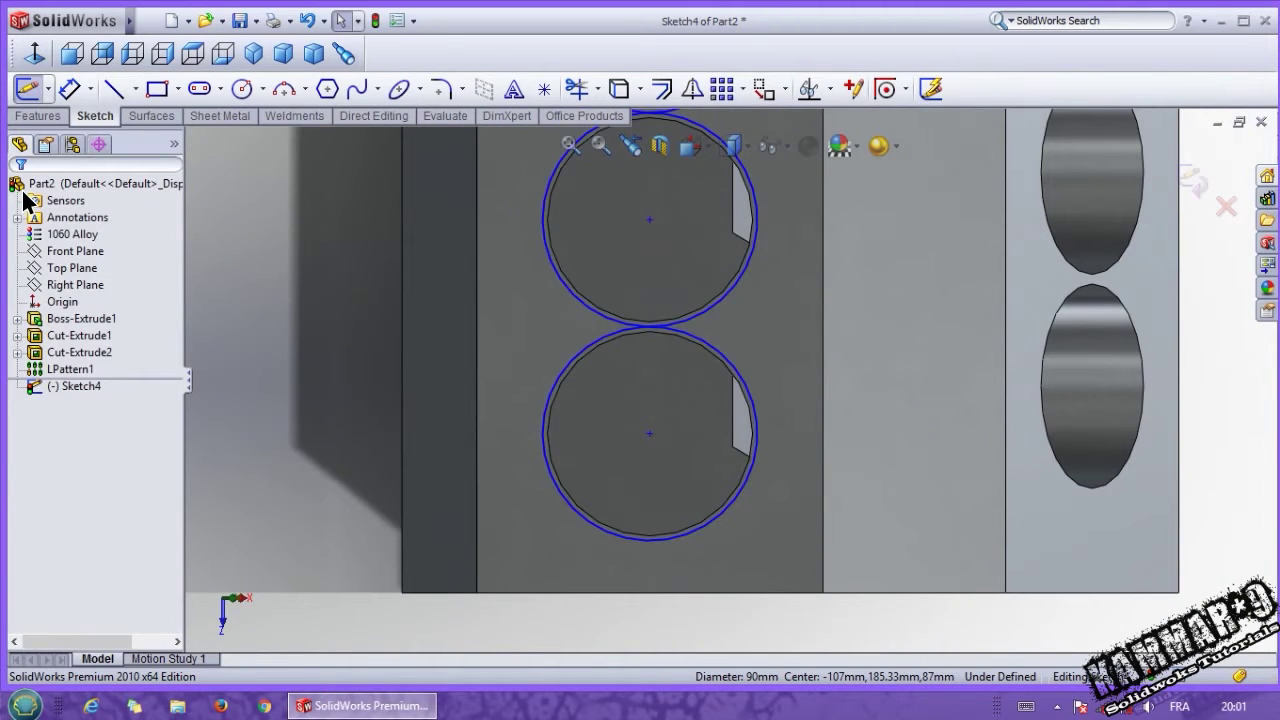
# Draw a vertical line from the centre of the first offset circle to the centre of the last patterned circle
pyautogui.scroll(6, 432, 384)
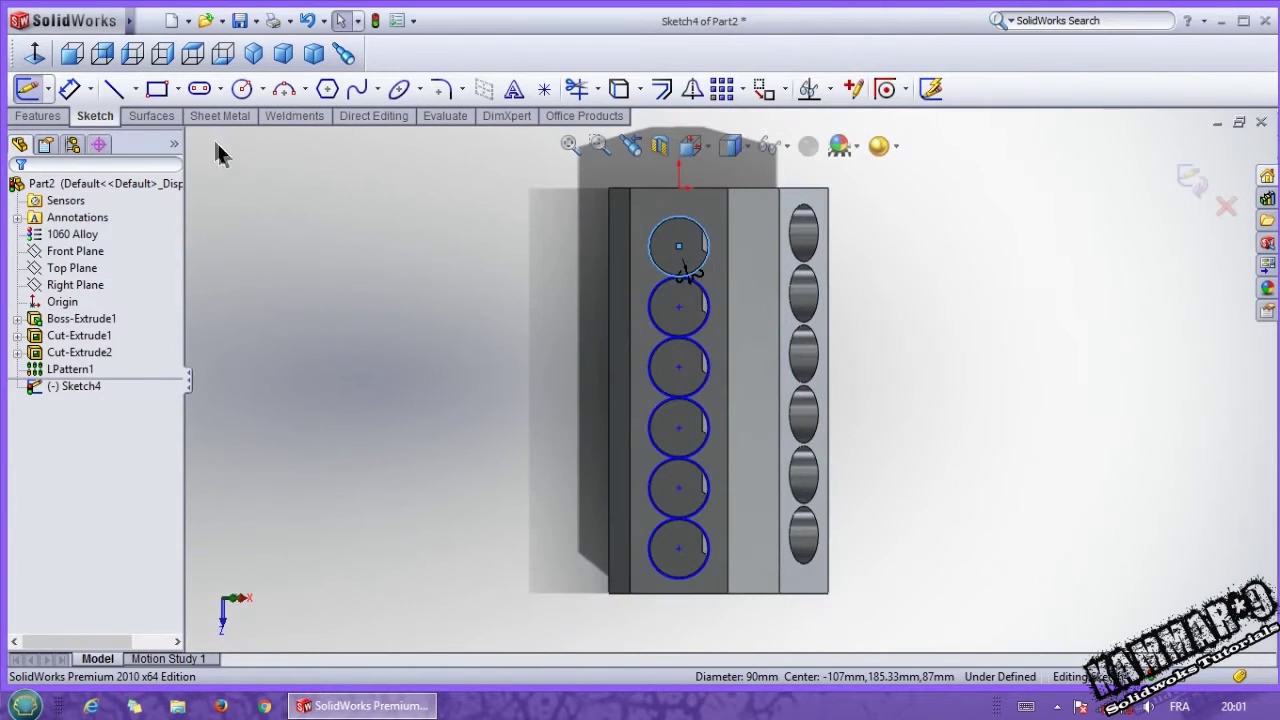
pyautogui.click(114, 90)
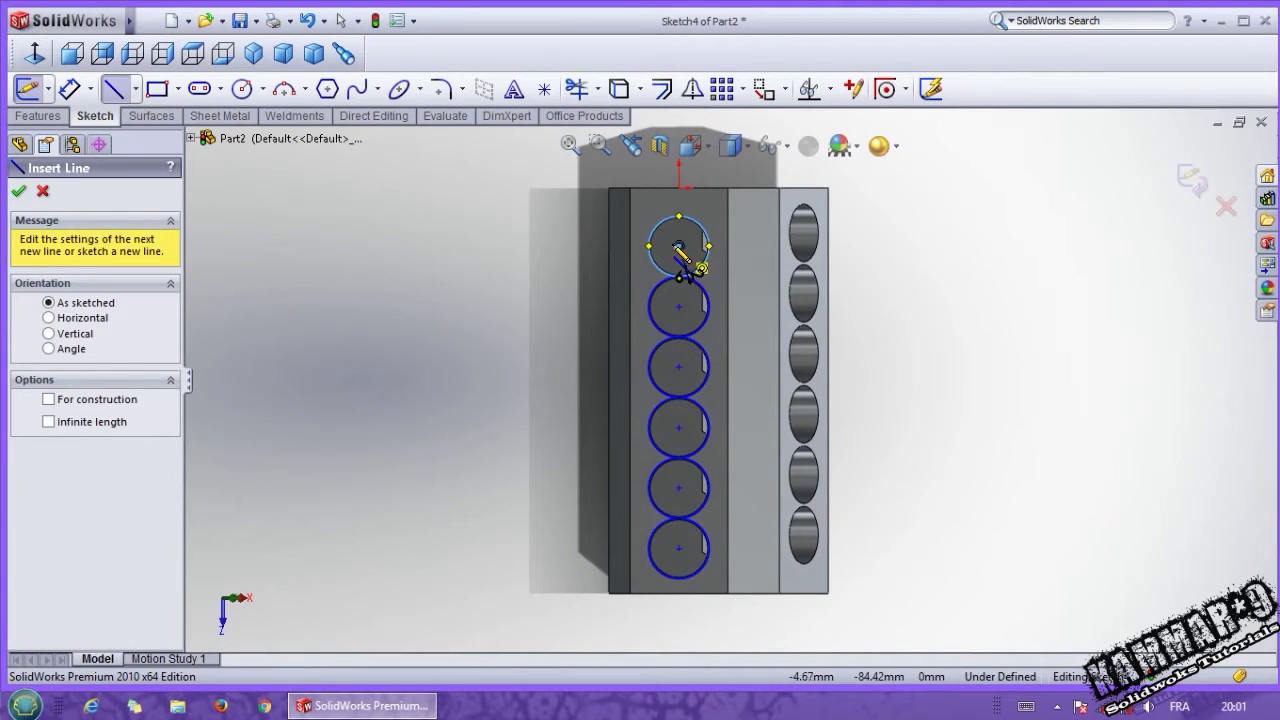
pyautogui.click(679, 246)
pyautogui.click(679, 548)
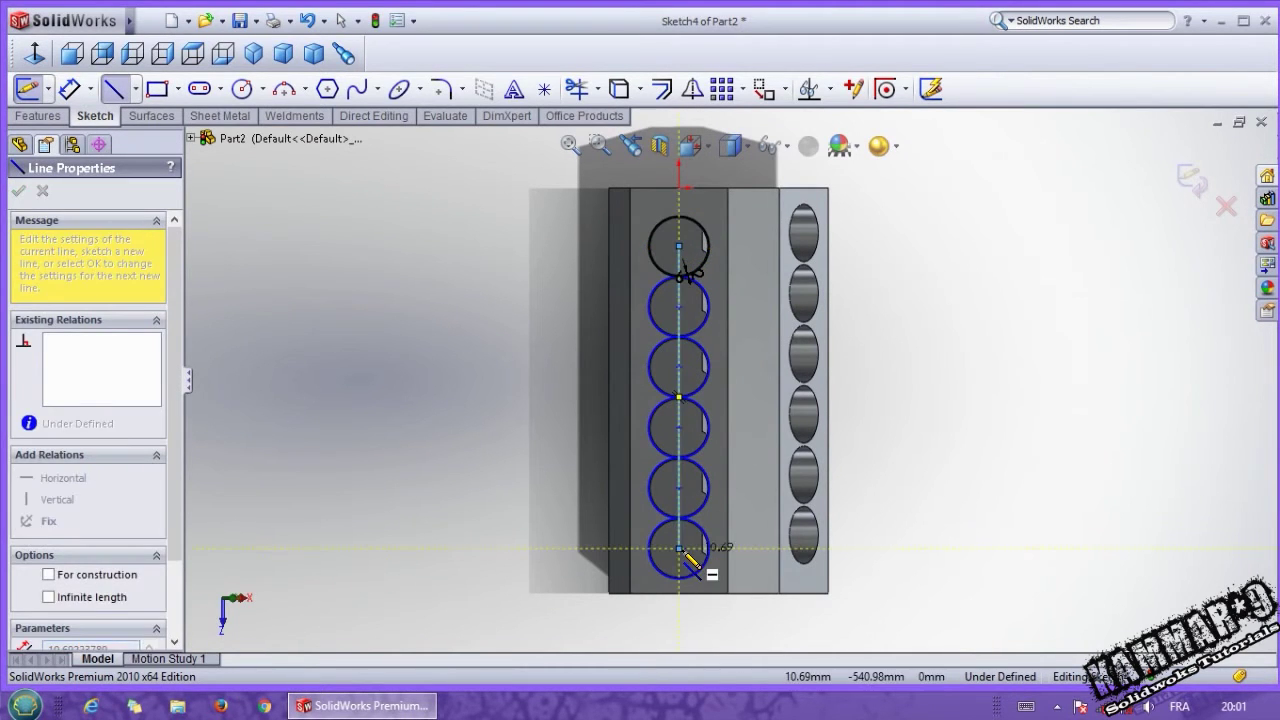
pyautogui.press('Escape')
pyautogui.scroll(3, 679, 262)
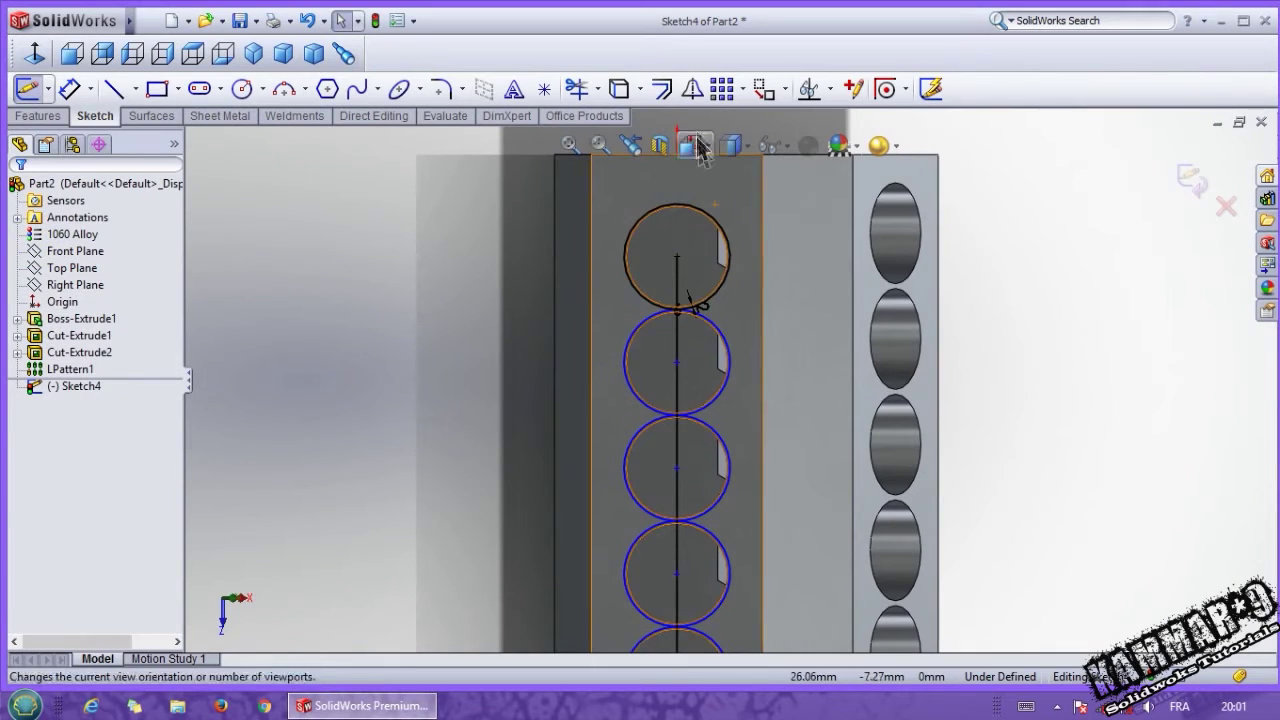
# Offset the vertical centre line 10 mm in both directions, turning the base line into construction geometry
pyautogui.click(661, 90)
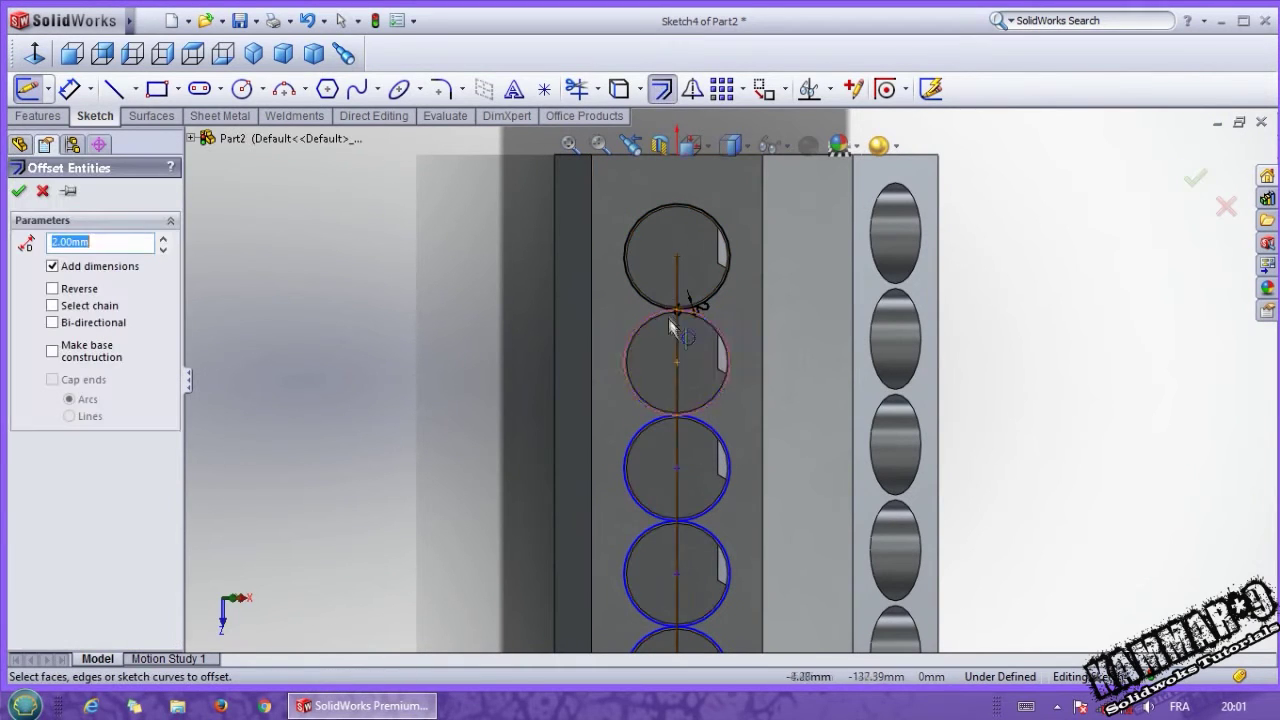
pyautogui.click(677, 352)
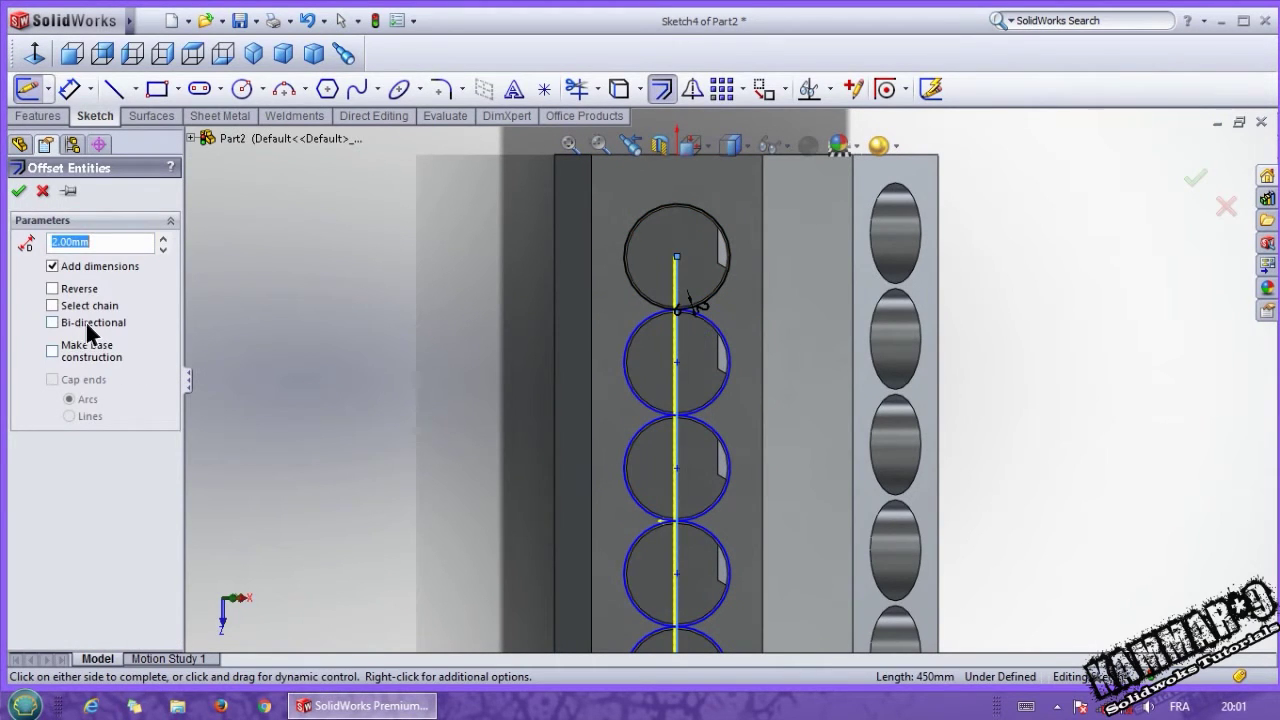
pyautogui.click(52, 322)
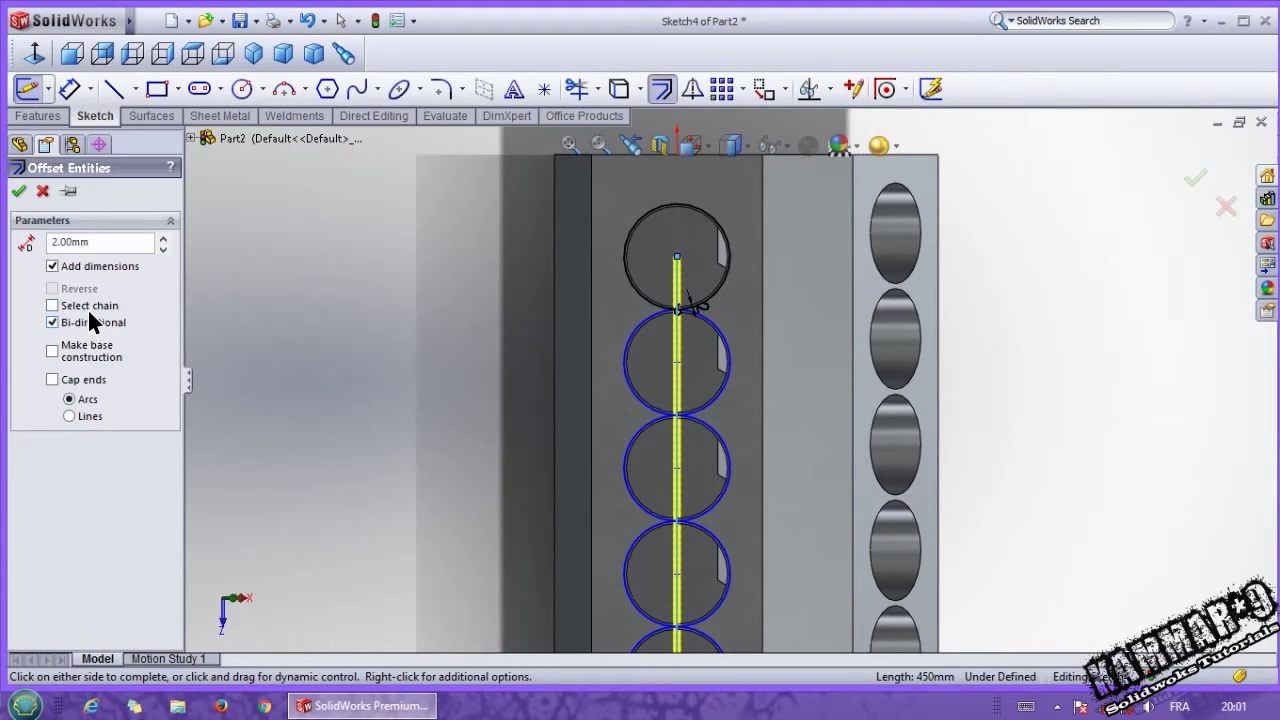
pyautogui.click(89, 357)
pyautogui.moveTo(102, 246); pyautogui.dragTo(83, 243)
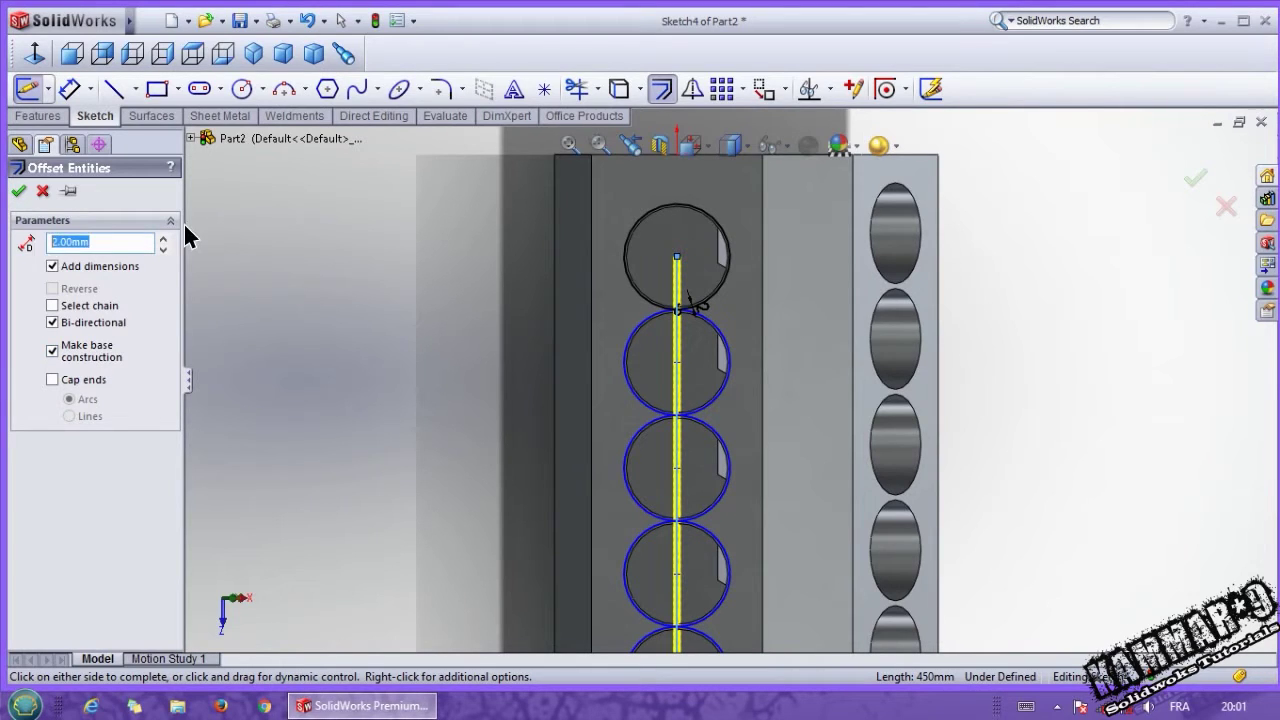
pyautogui.press('Return')
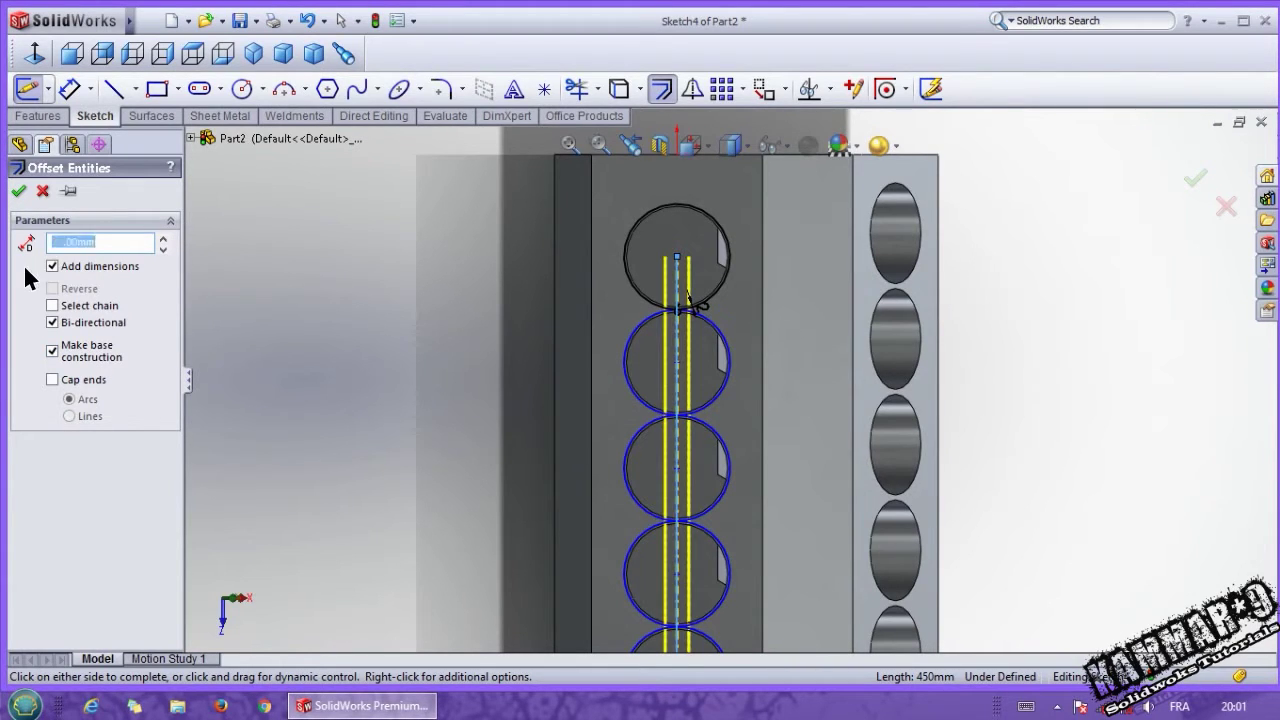
pyautogui.click(18, 191)
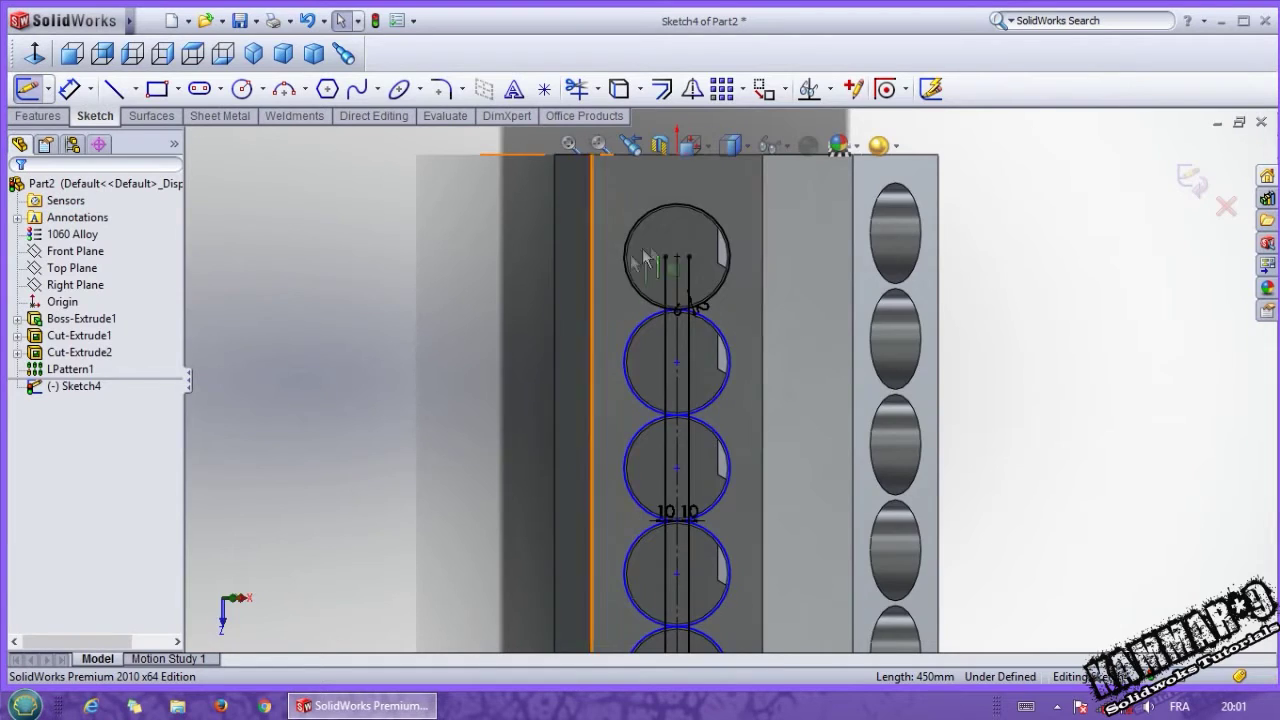
# Trim the offset lines and arc segments where the first and second circles meet, leaving a narrow neck joining them
pyautogui.scroll(3, 725, 210)
pyautogui.click(578, 90)
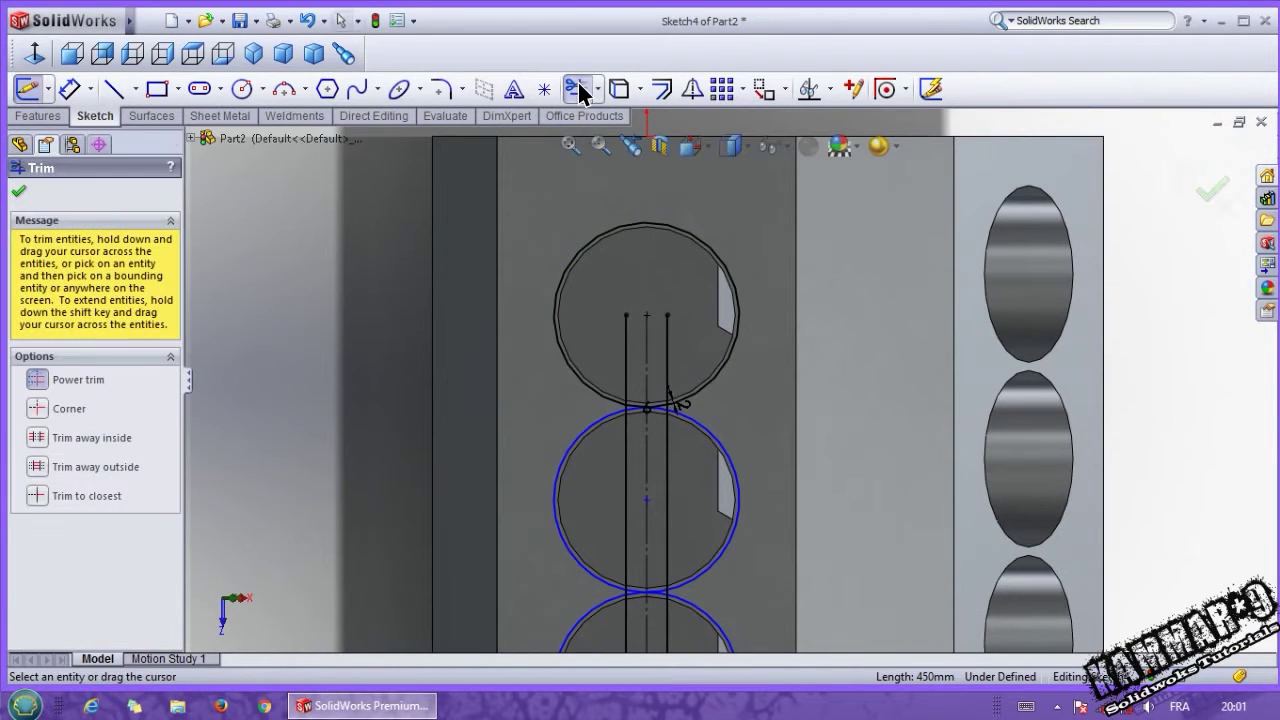
pyautogui.scroll(2, 674, 482)
pyautogui.scroll(2, 612, 300)
pyautogui.moveTo(617, 327)
pyautogui.mouseDown()
pyautogui.moveTo(690, 375)
pyautogui.moveTo(708, 316)
pyautogui.mouseUp()
pyautogui.moveTo(670, 378); pyautogui.dragTo(578, 468)
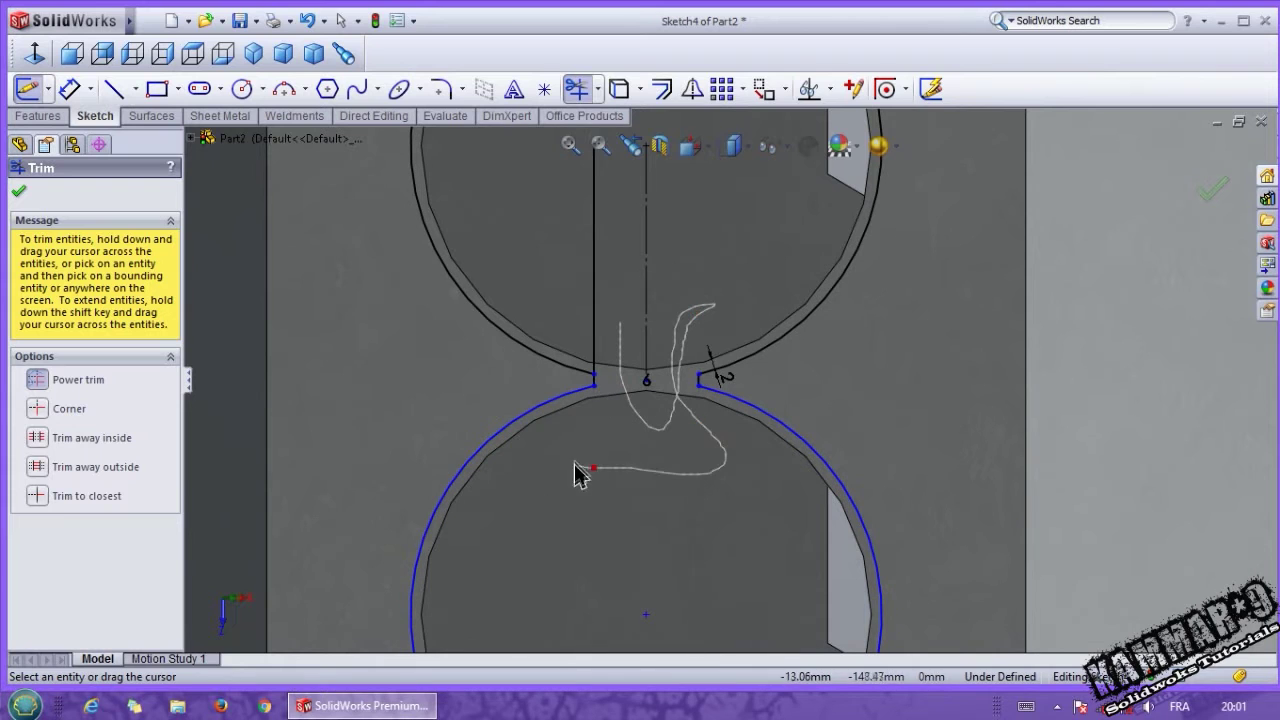
# Trim the offset lines and arc segments at the remaining circle junctions, making one continuous outline around all six bores
pyautogui.scroll(-6, 658, 362)
pyautogui.scroll(3, 700, 495)
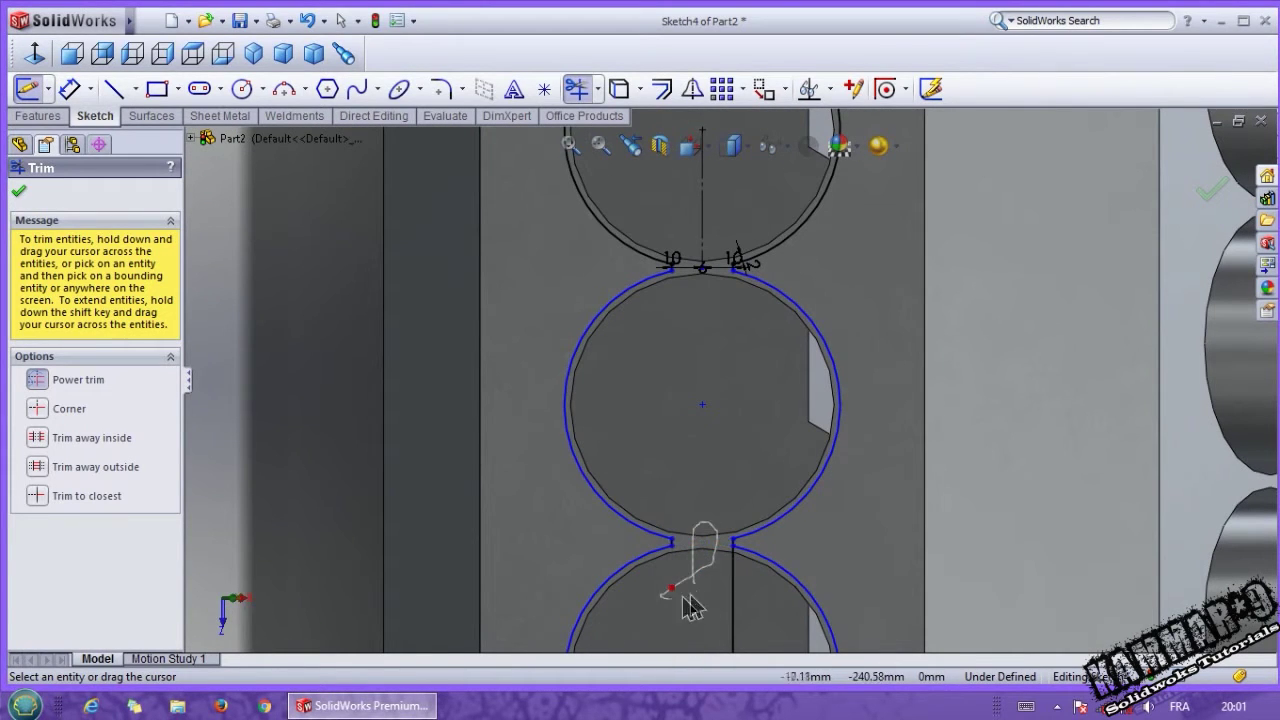
pyautogui.scroll(5, 691, 467)
pyautogui.scroll(-6, 730, 585)
pyautogui.moveTo(653, 392)
pyautogui.mouseDown()
pyautogui.moveTo(686, 401)
pyautogui.moveTo(723, 471)
pyautogui.moveTo(654, 509)
pyautogui.mouseUp()
pyautogui.scroll(5, 654, 509)
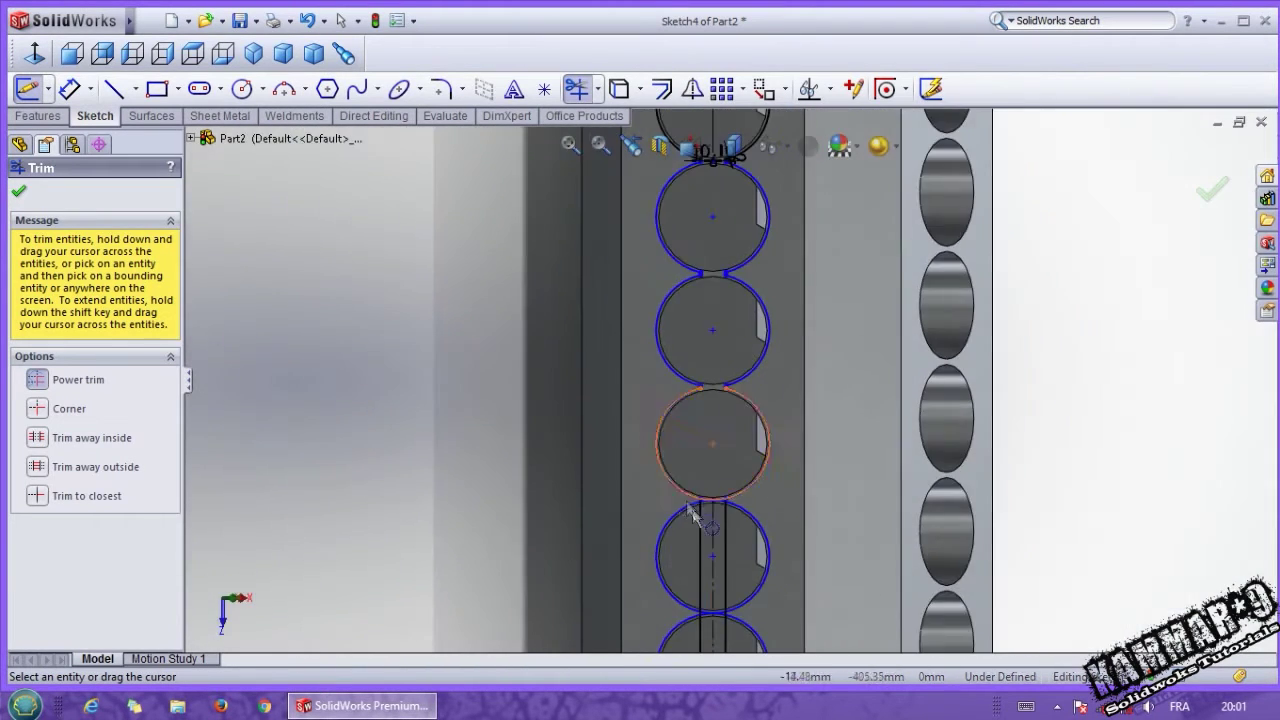
pyautogui.scroll(-6, 707, 412)
pyautogui.moveTo(698, 390); pyautogui.dragTo(686, 462)
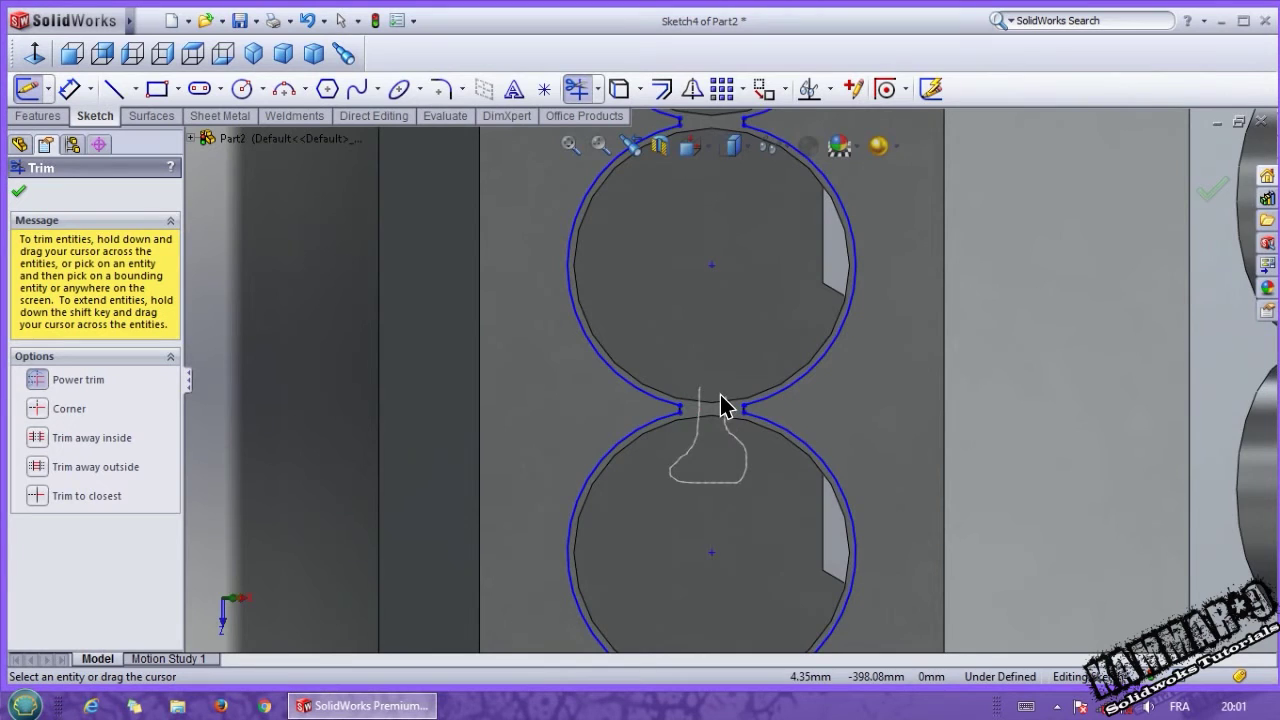
pyautogui.scroll(5, 725, 480)
pyautogui.scroll(-6, 723, 514)
pyautogui.moveTo(648, 390); pyautogui.dragTo(722, 462)
pyautogui.scroll(5, 694, 440)
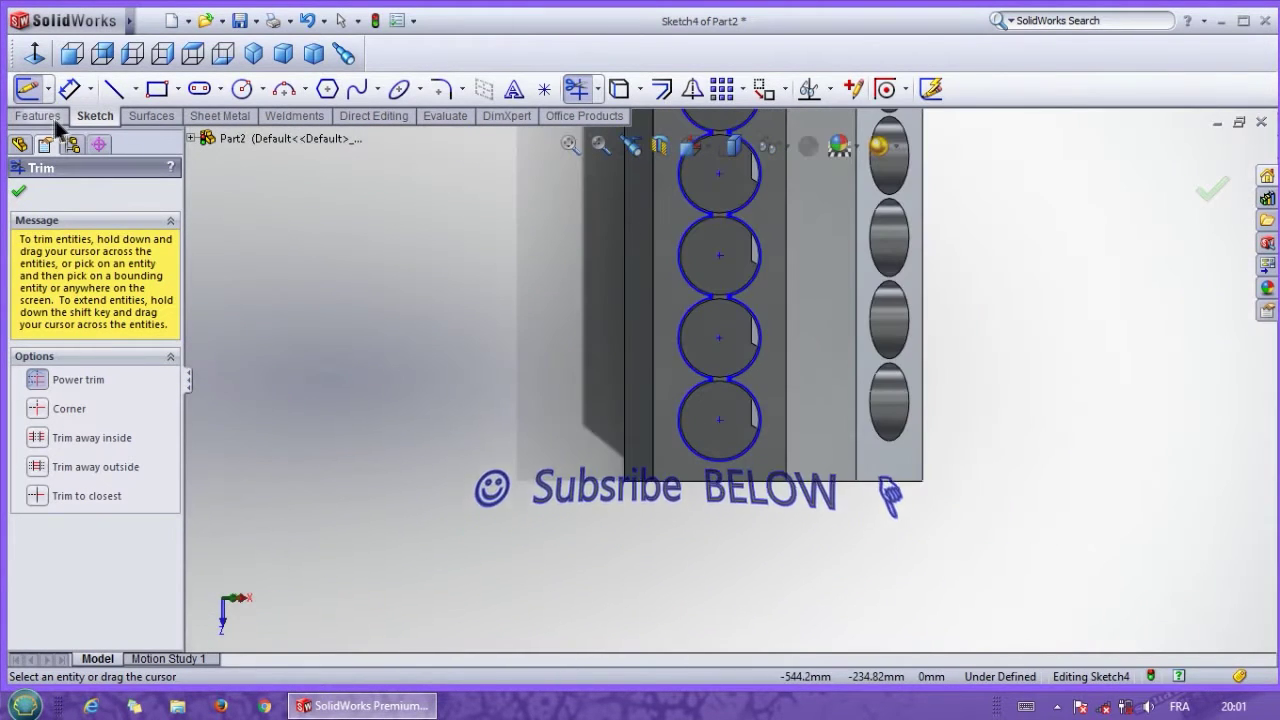
# Cut-extrude the joined bore outline to a blind depth of 2 mm into the sloped face
pyautogui.click(50, 116)
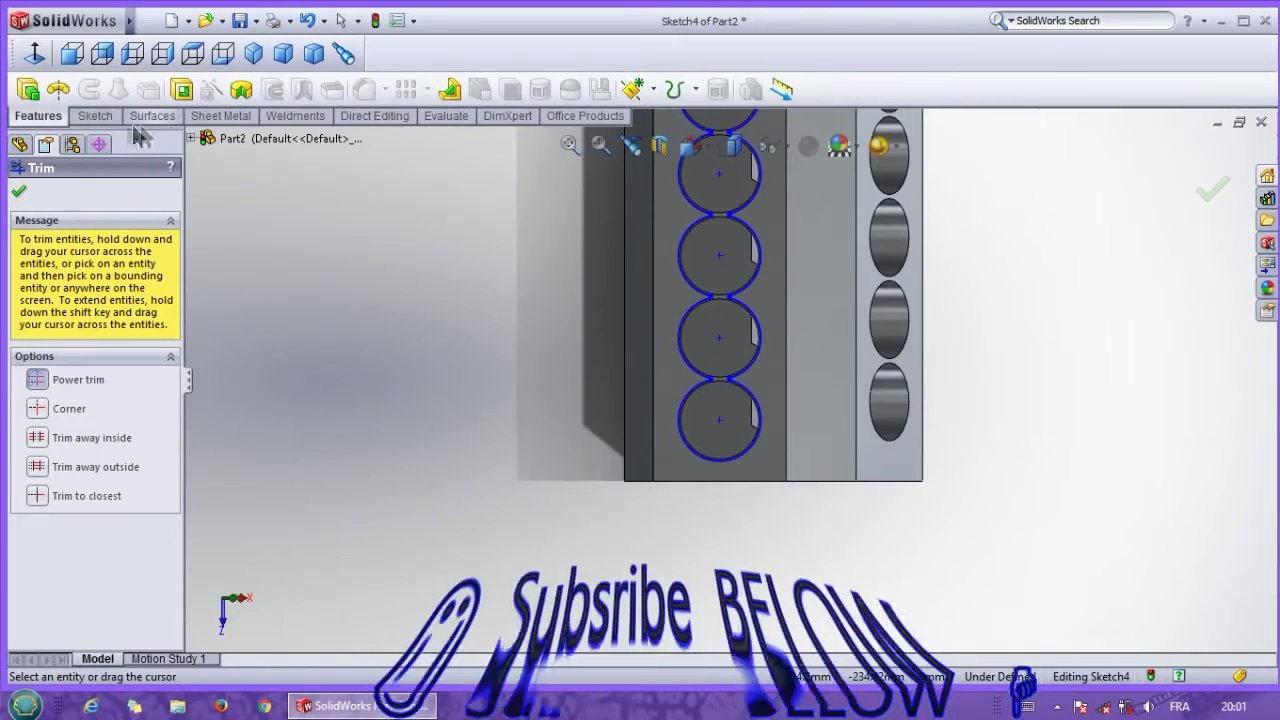
pyautogui.click(181, 92)
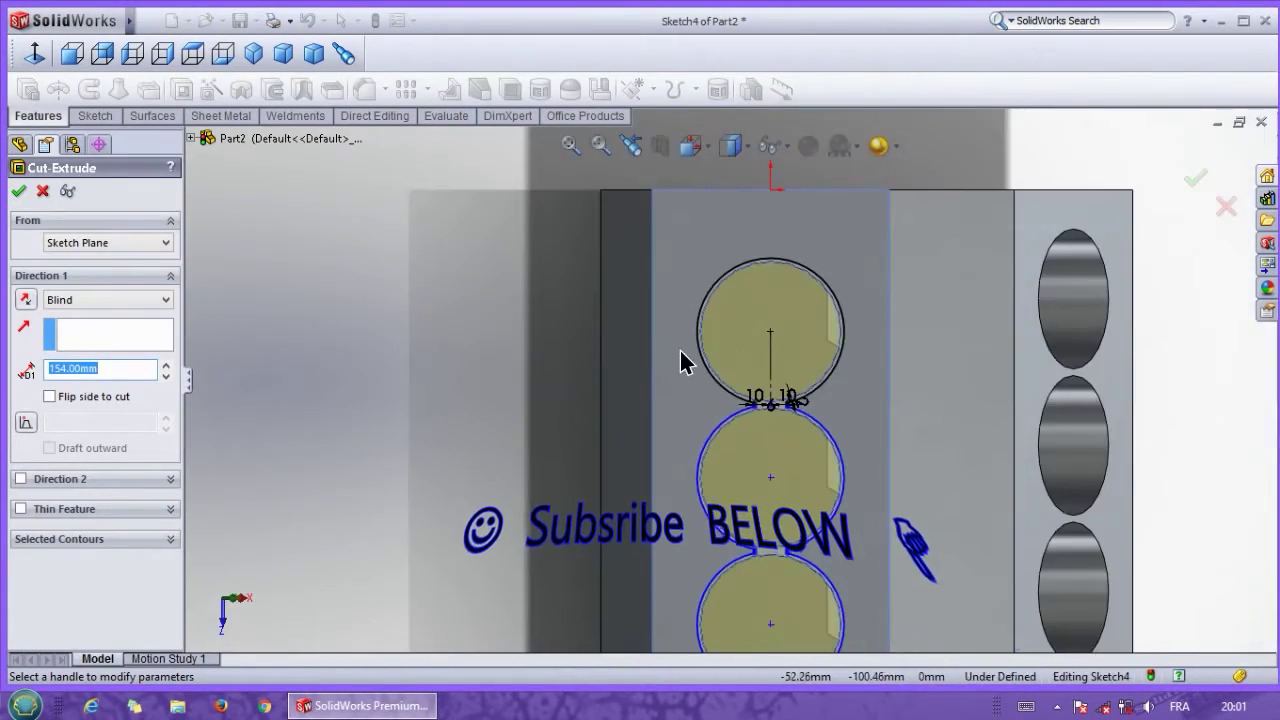
pyautogui.moveTo(686, 357); pyautogui.dragTo(611, 357, button='middle')
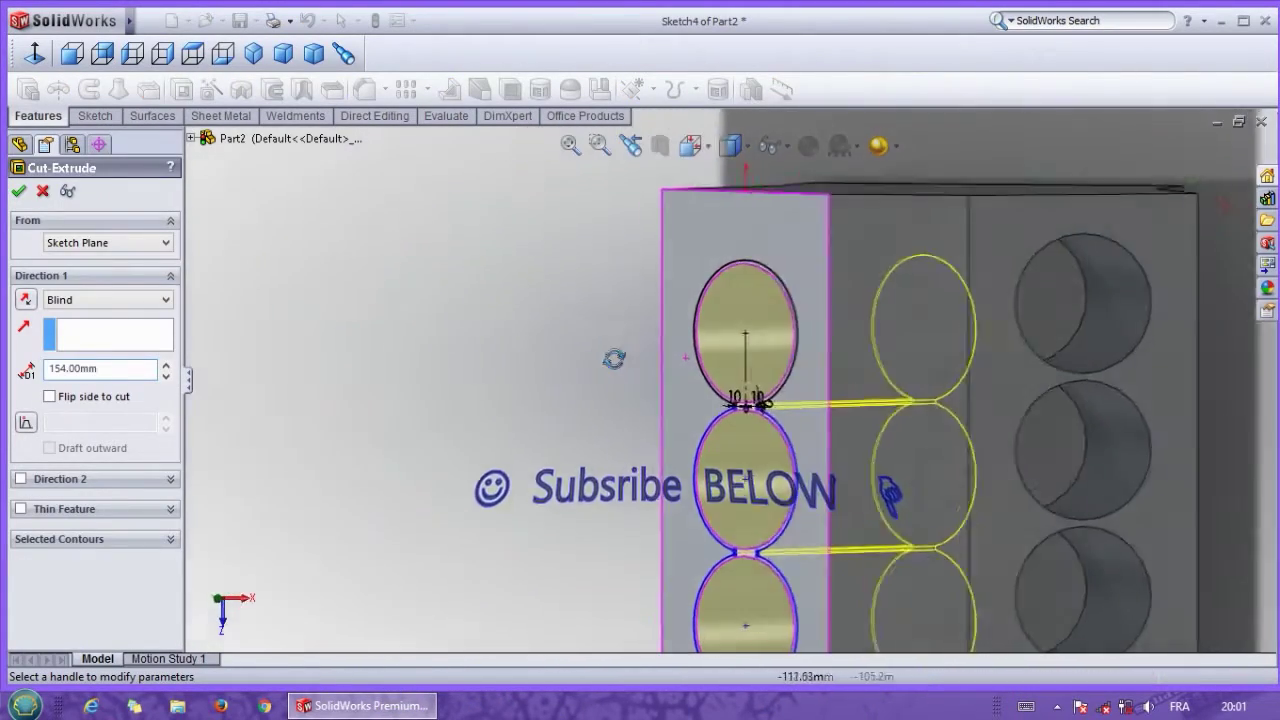
pyautogui.scroll(-5, 752, 302)
pyautogui.doubleClick(160, 369)
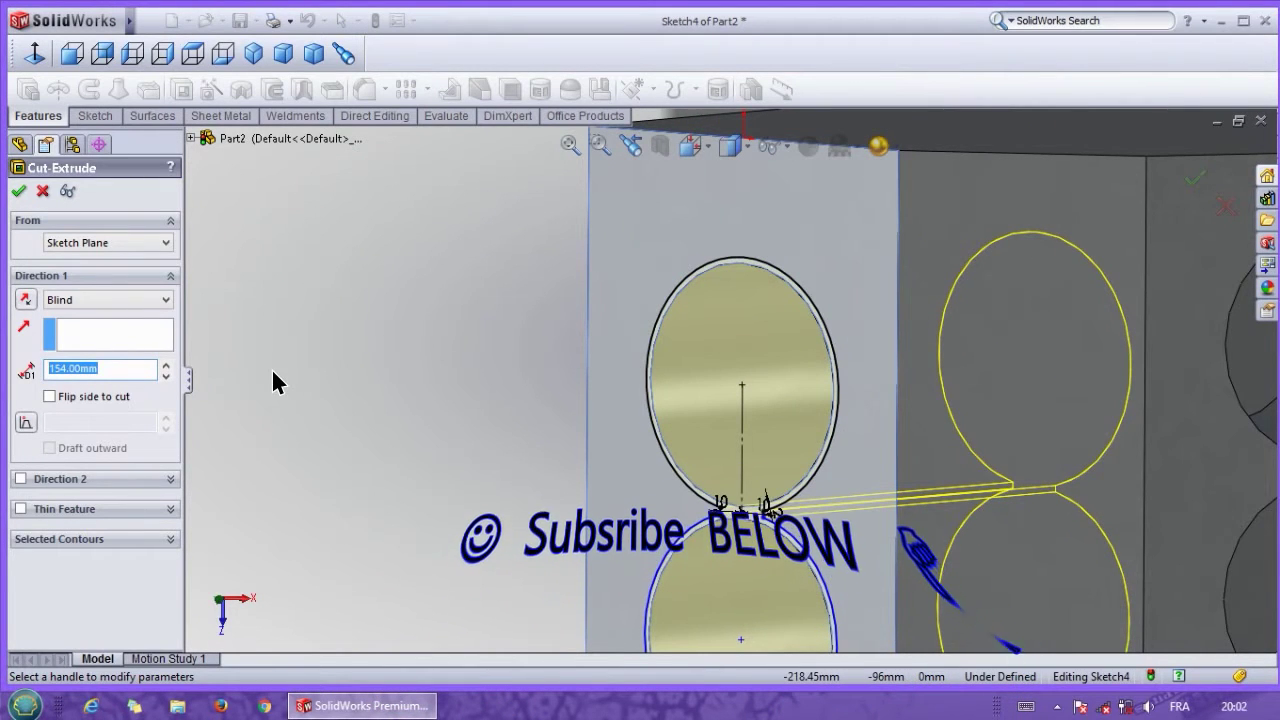
pyautogui.write('2')
pyautogui.press('Return')
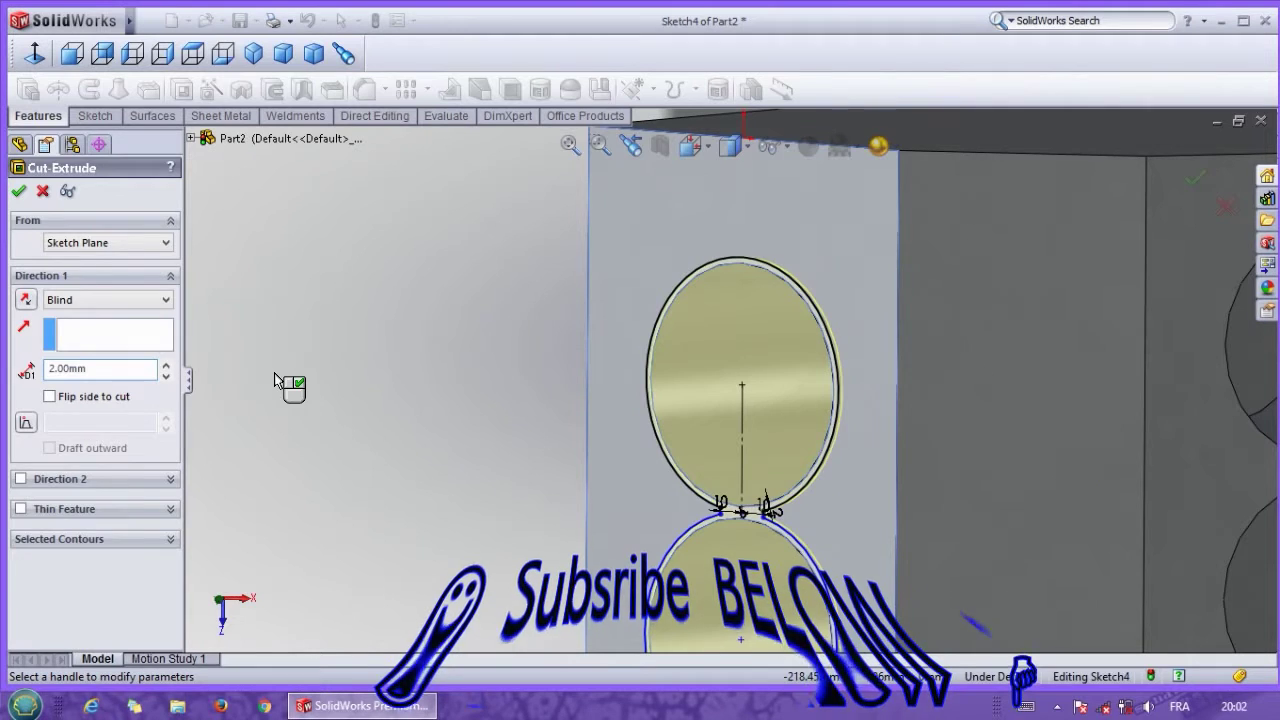
pyautogui.rightClick(275, 376)
# Reopen the sketch of the 2 mm cut, copy all its outline entities, and exit the sketch
pyautogui.scroll(5, 686, 412)
pyautogui.moveTo(686, 412); pyautogui.dragTo(905, 460, button='middle')
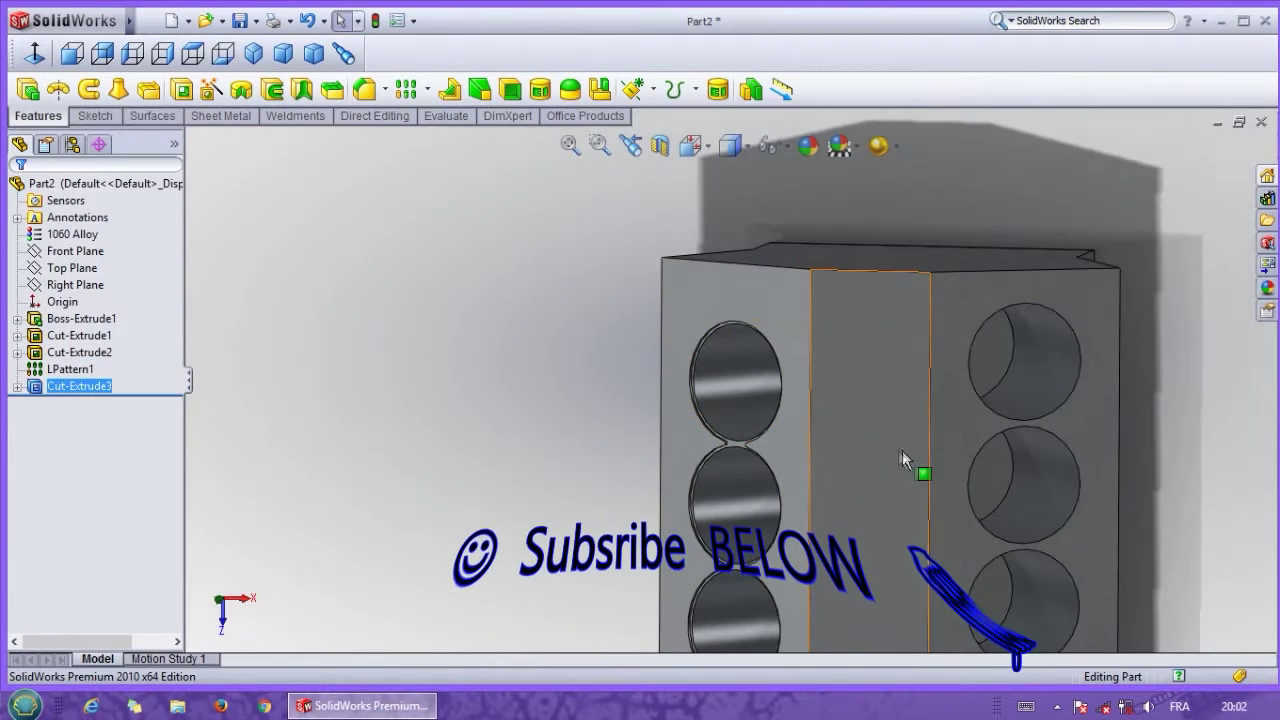
pyautogui.click(17, 386)
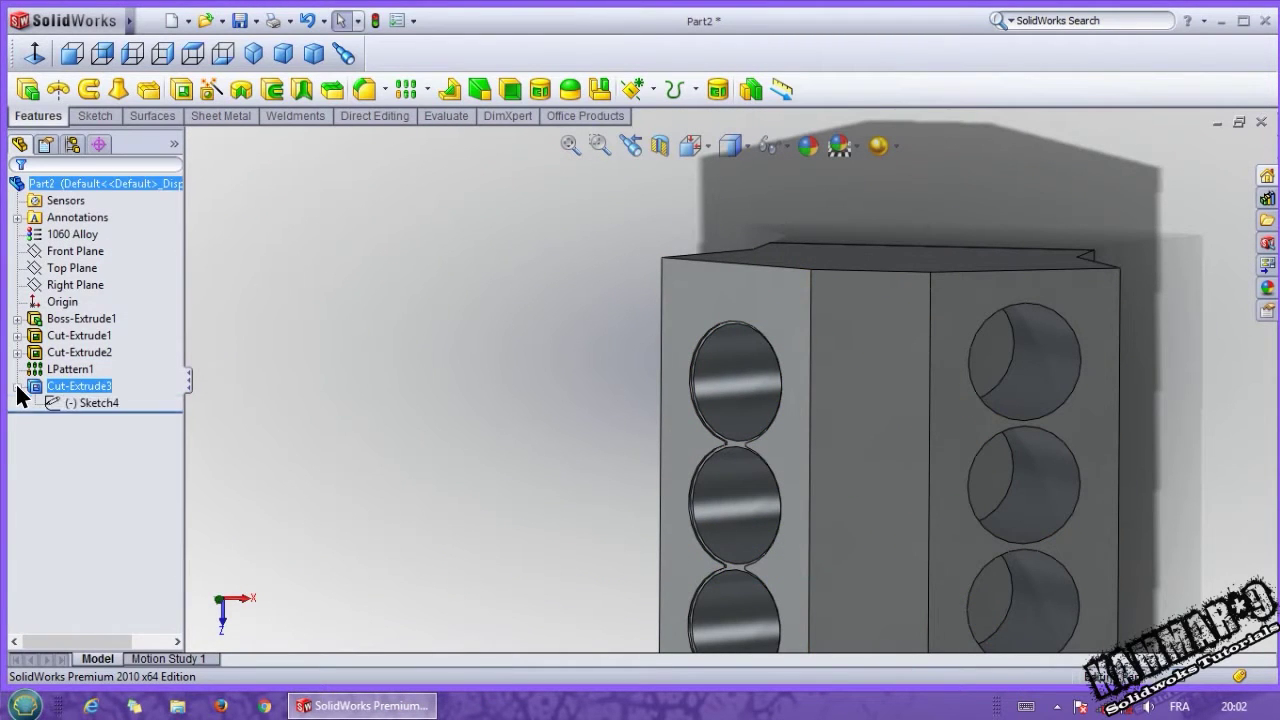
pyautogui.click(80, 403)
pyautogui.click(122, 356)
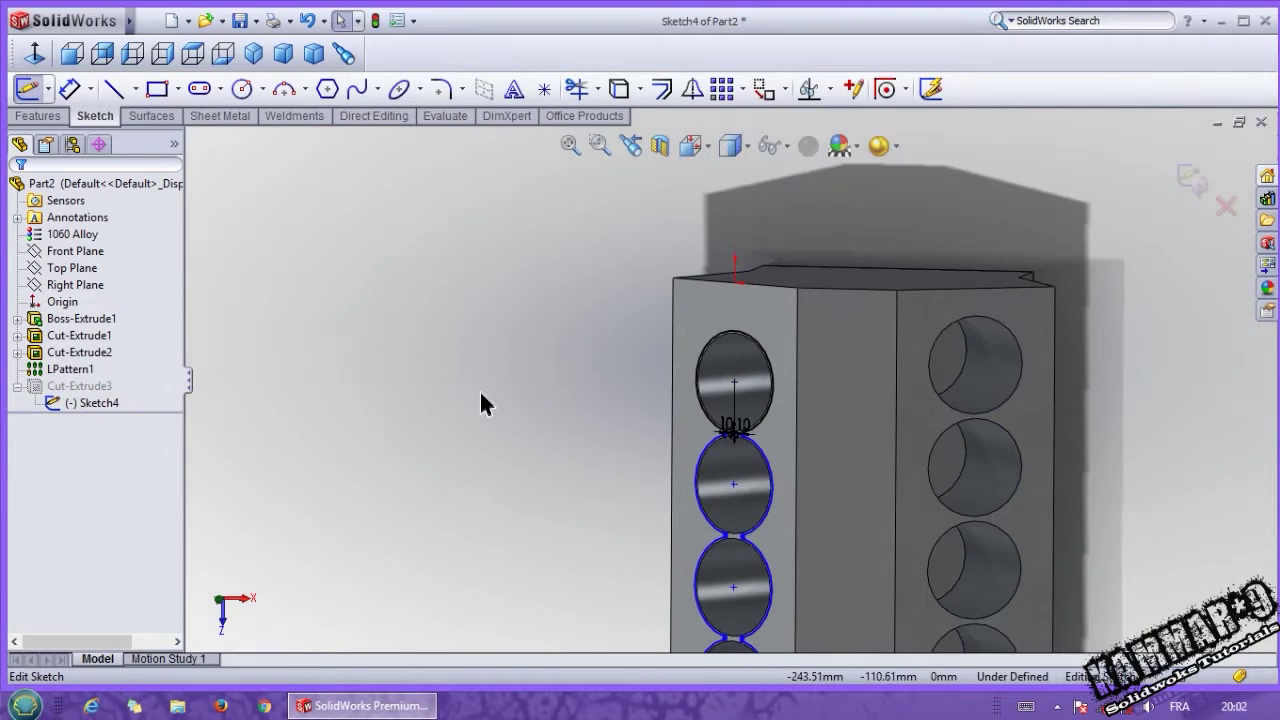
pyautogui.click(35, 53)
pyautogui.moveTo(520, 155)
pyautogui.mouseDown()
pyautogui.moveTo(665, 412)
pyautogui.moveTo(766, 629)
pyautogui.mouseUp()
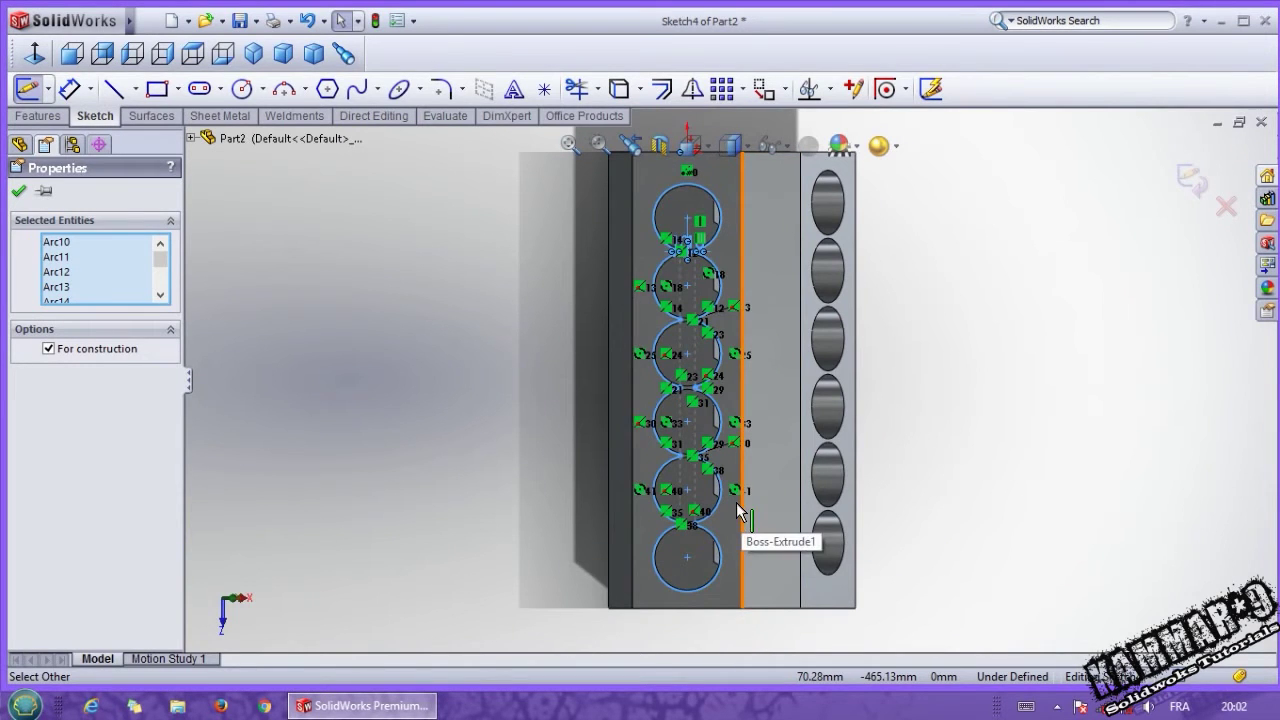
pyautogui.click(1188, 180)
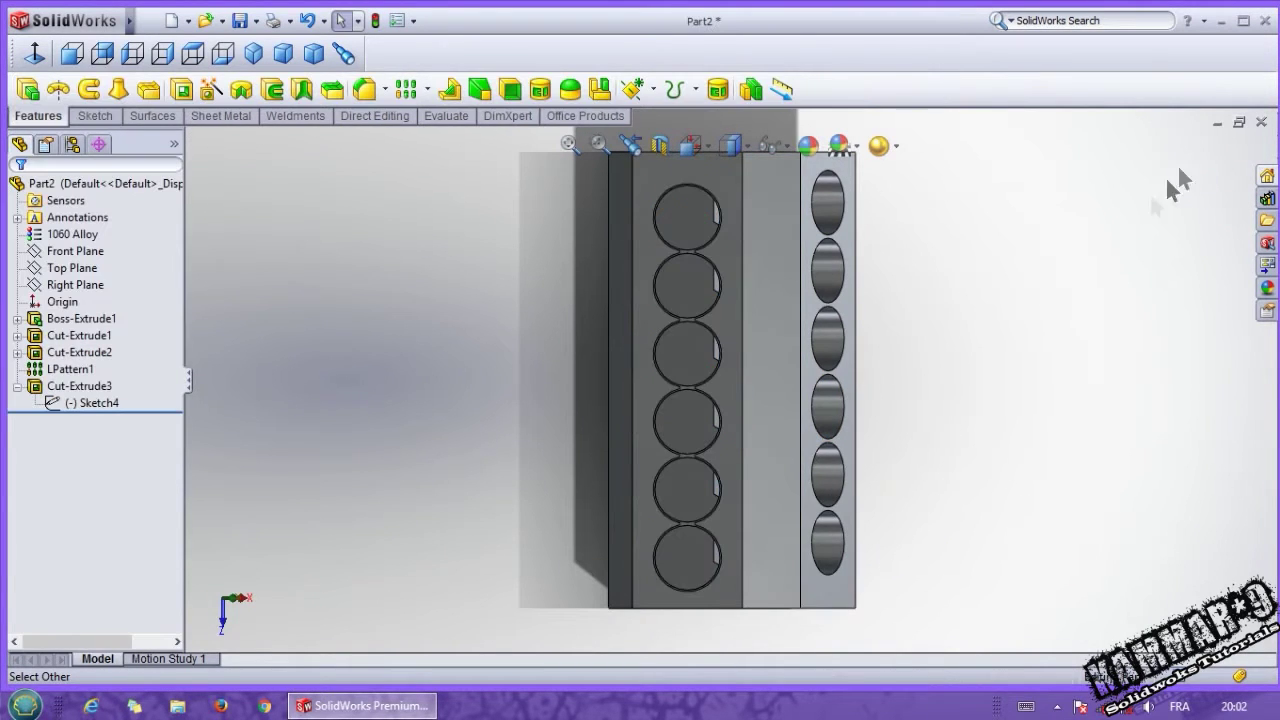
# Start a sketch on the second bank's sloped face and paste the copied bore outline beside the block
pyautogui.moveTo(899, 368); pyautogui.dragTo(820, 391, button='middle')
pyautogui.scroll(-2, 788, 200)
pyautogui.click(698, 275)
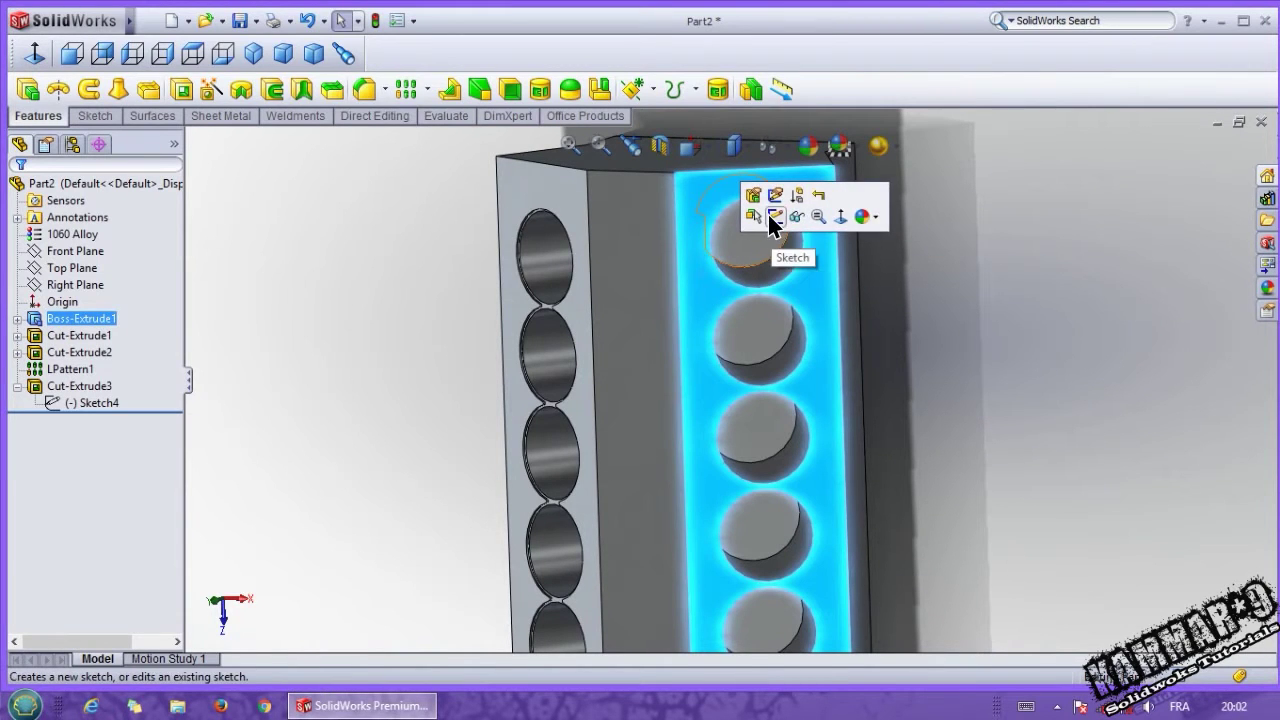
pyautogui.click(768, 214)
pyautogui.click(34, 53)
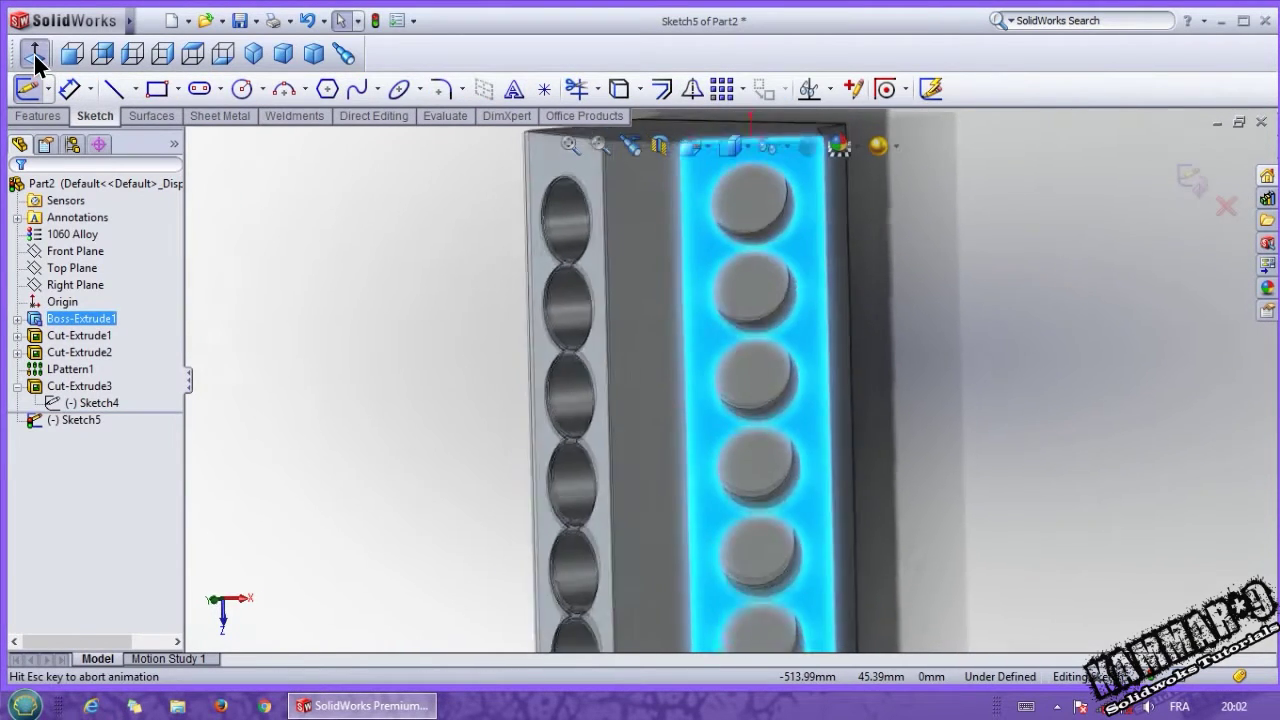
pyautogui.scroll(-2, 874, 205)
pyautogui.click(893, 253)
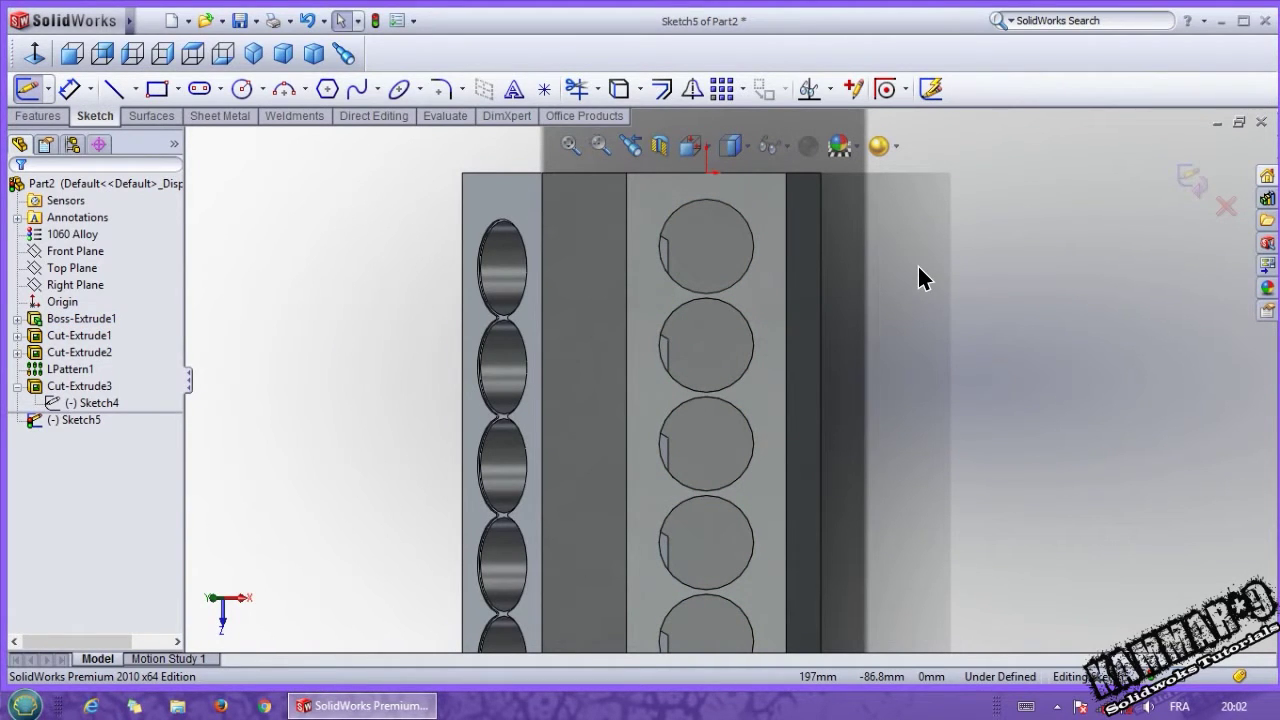
pyautogui.hotkey('ctrl', 'v')
pyautogui.scroll(5, 932, 345)
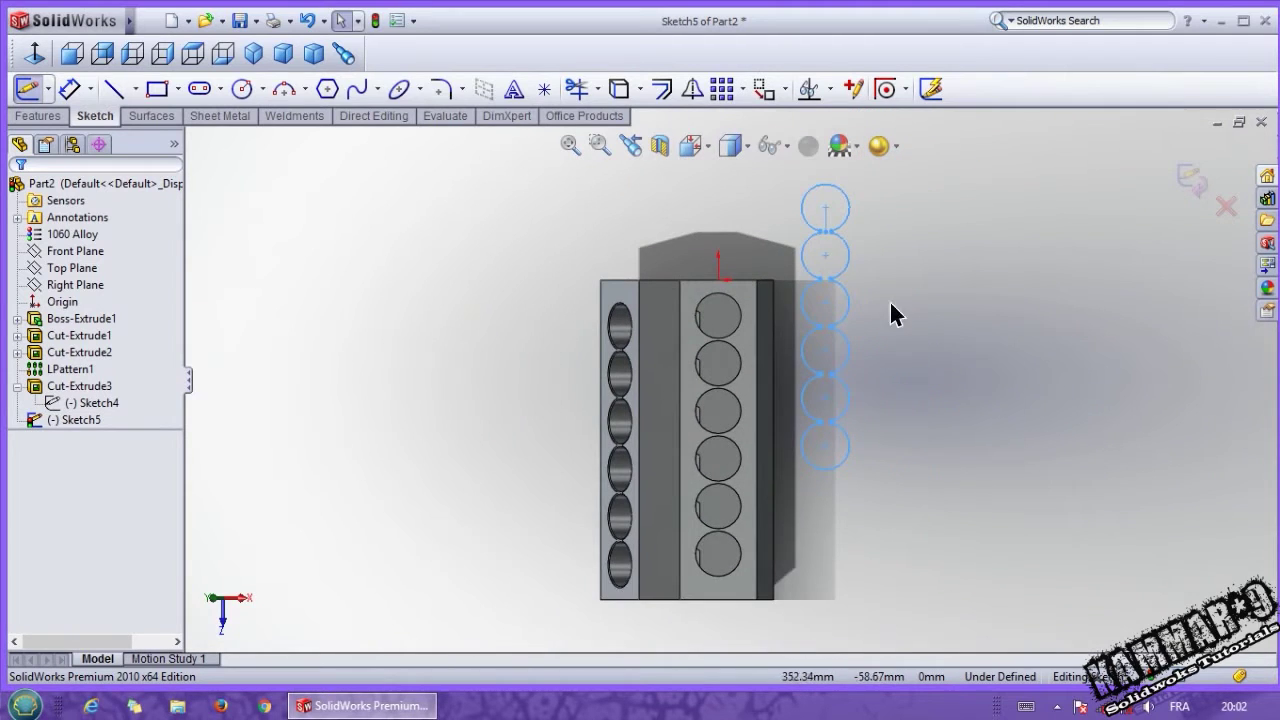
pyautogui.scroll(-2, 834, 251)
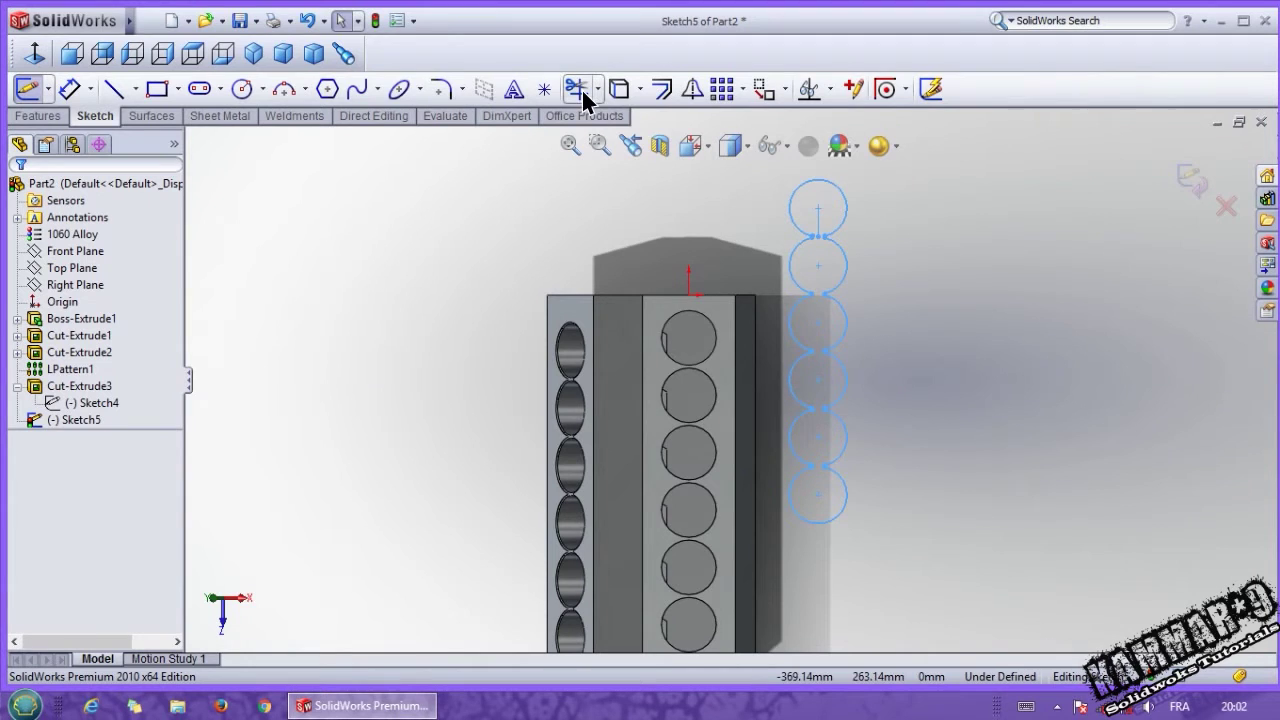
# Place a sketch point at the centre of the second bank's end bore
pyautogui.scroll(-2, 718, 366)
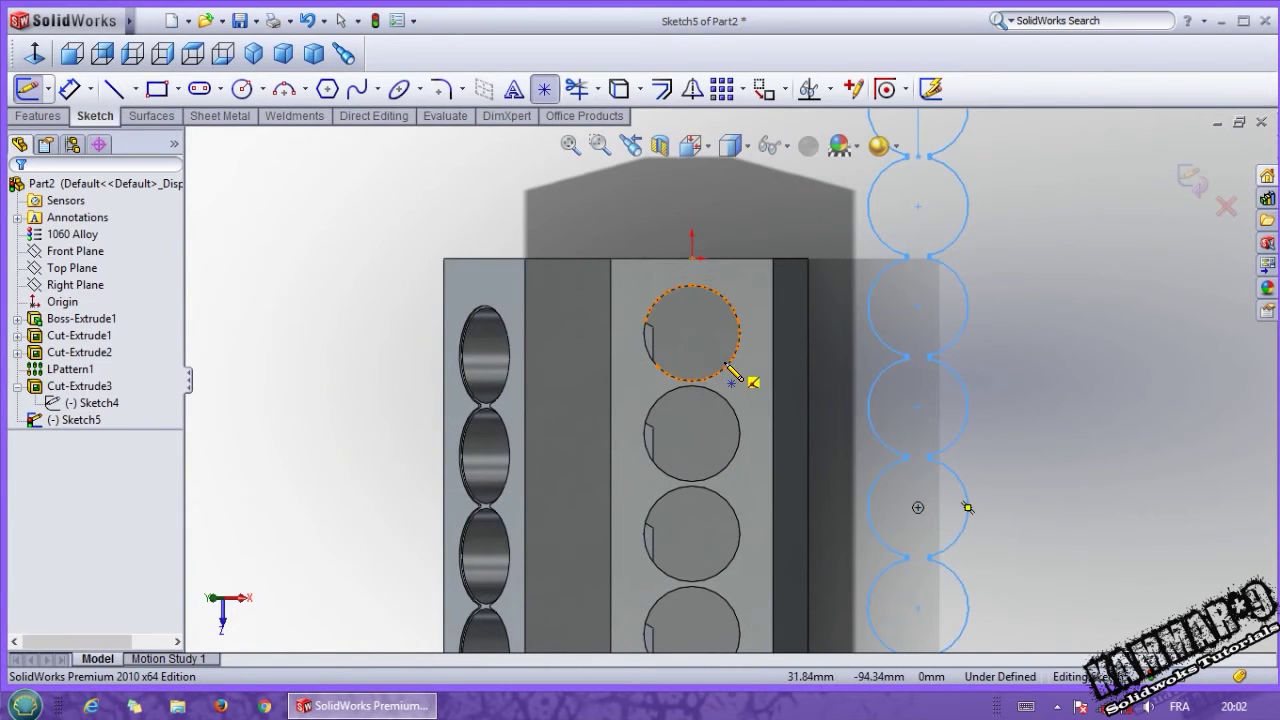
pyautogui.click(694, 351)
pyautogui.scroll(2, 766, 380)
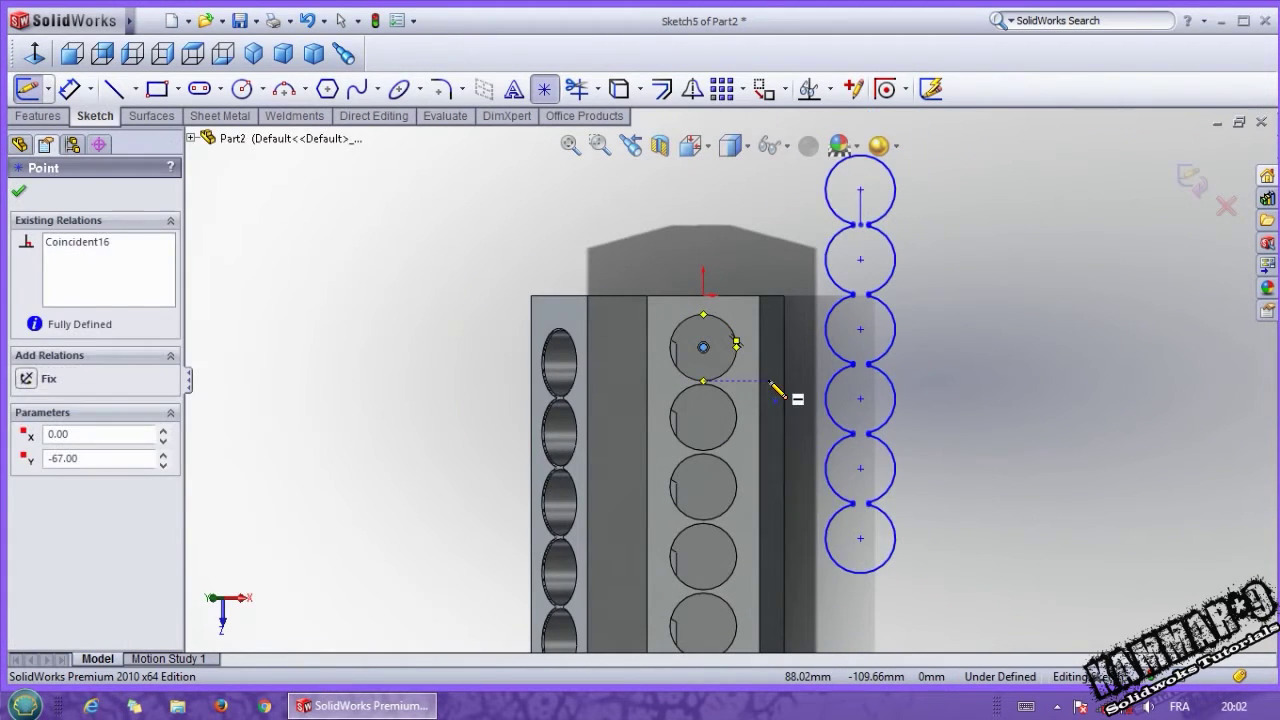
pyautogui.press('Escape')
# Move the whole pasted outline from its first circle's centre to the point at the end bore's centre
pyautogui.moveTo(930, 603); pyautogui.dragTo(823, 157)
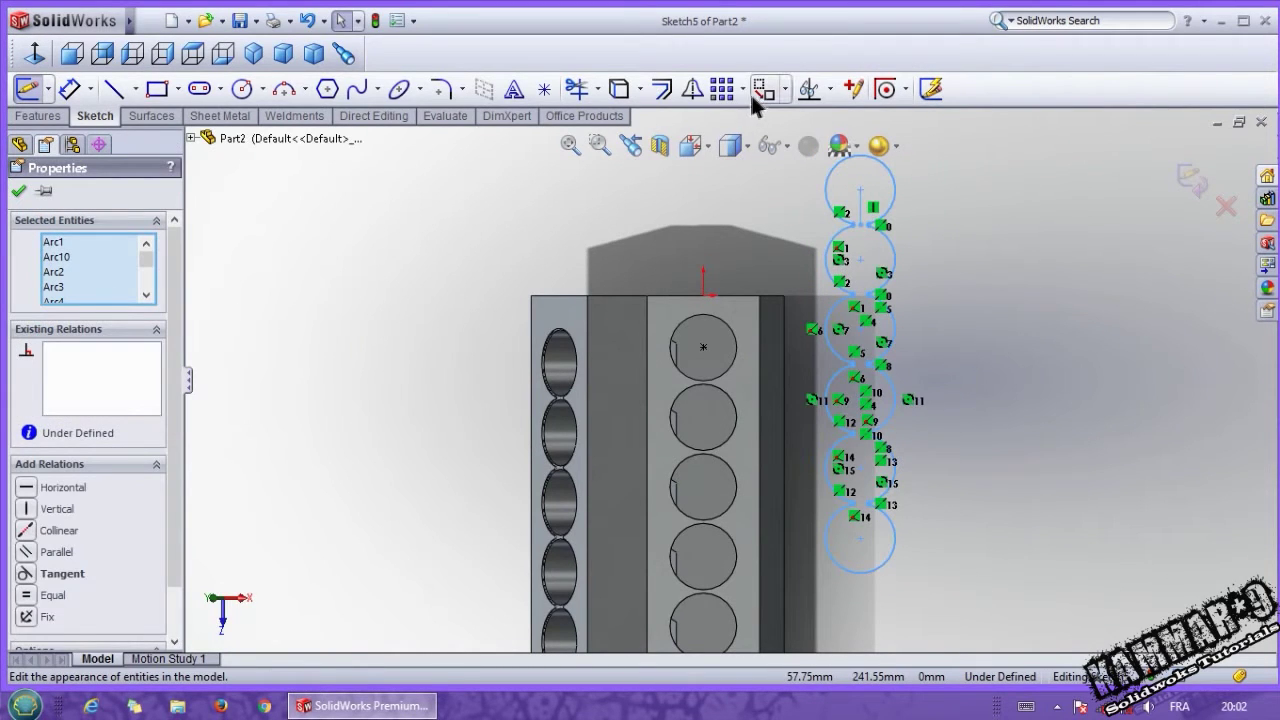
pyautogui.click(778, 88)
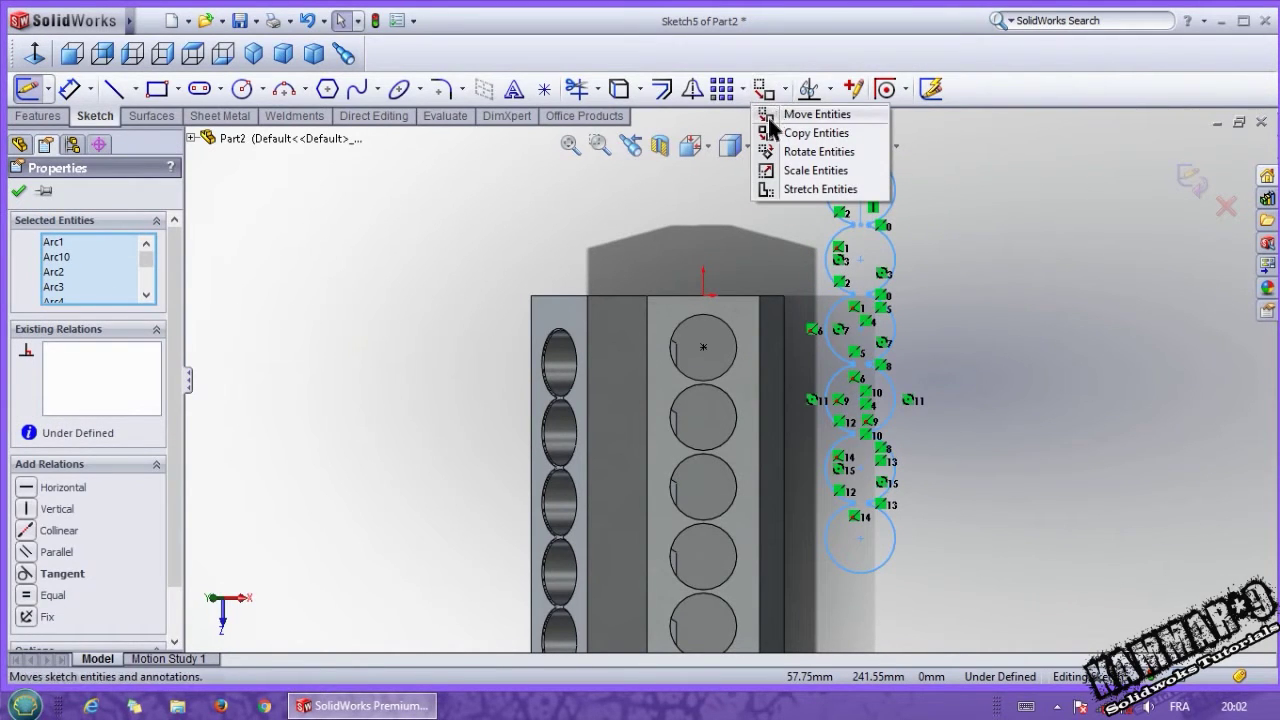
pyautogui.click(785, 116)
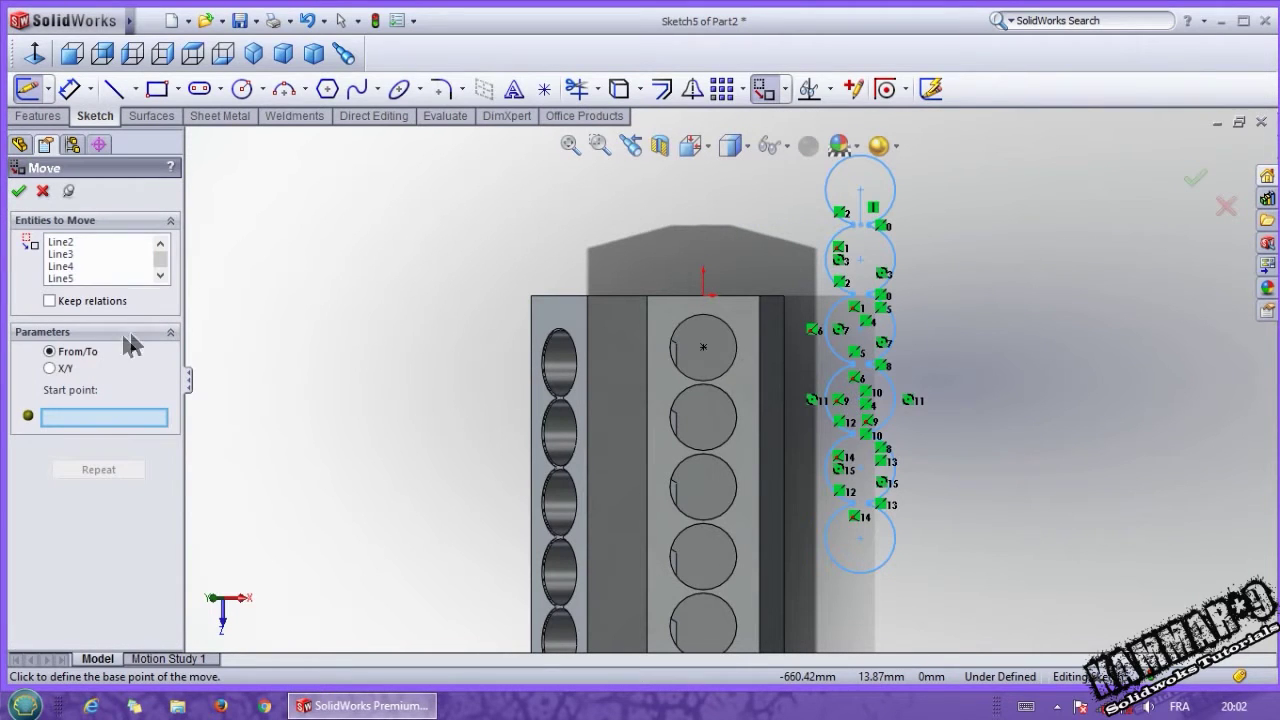
pyautogui.click(857, 187)
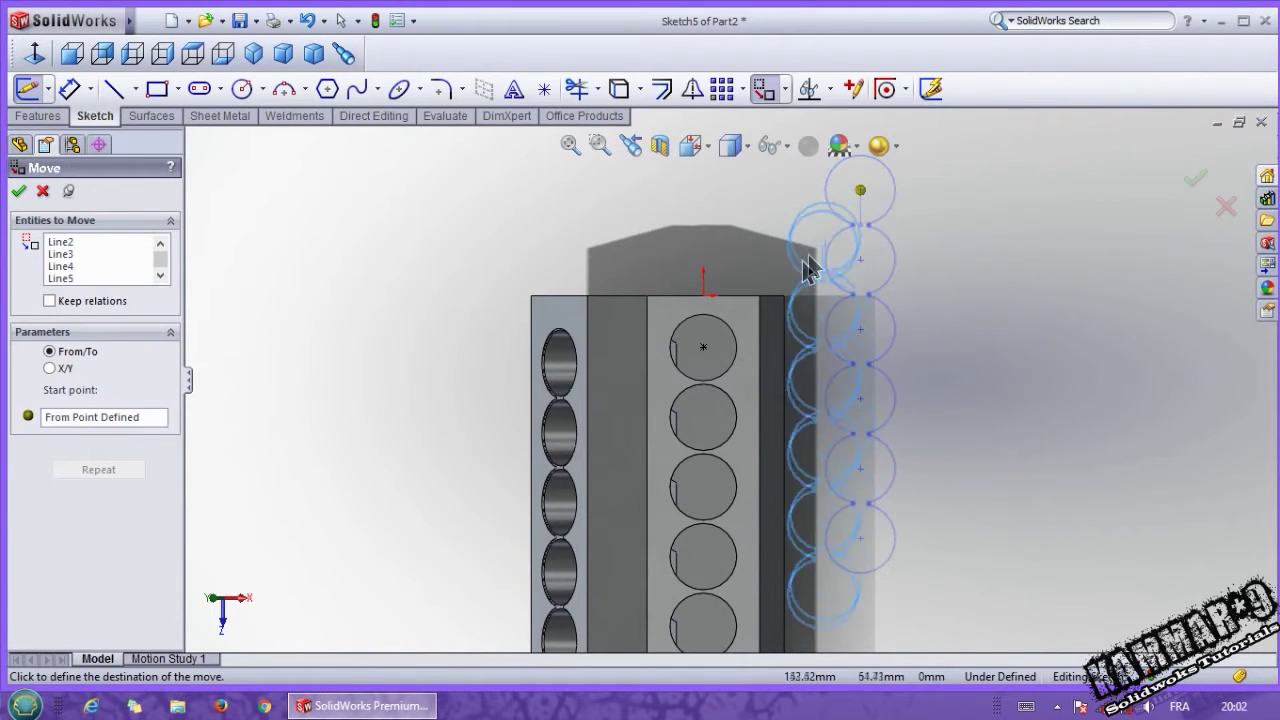
pyautogui.scroll(-1, 703, 352)
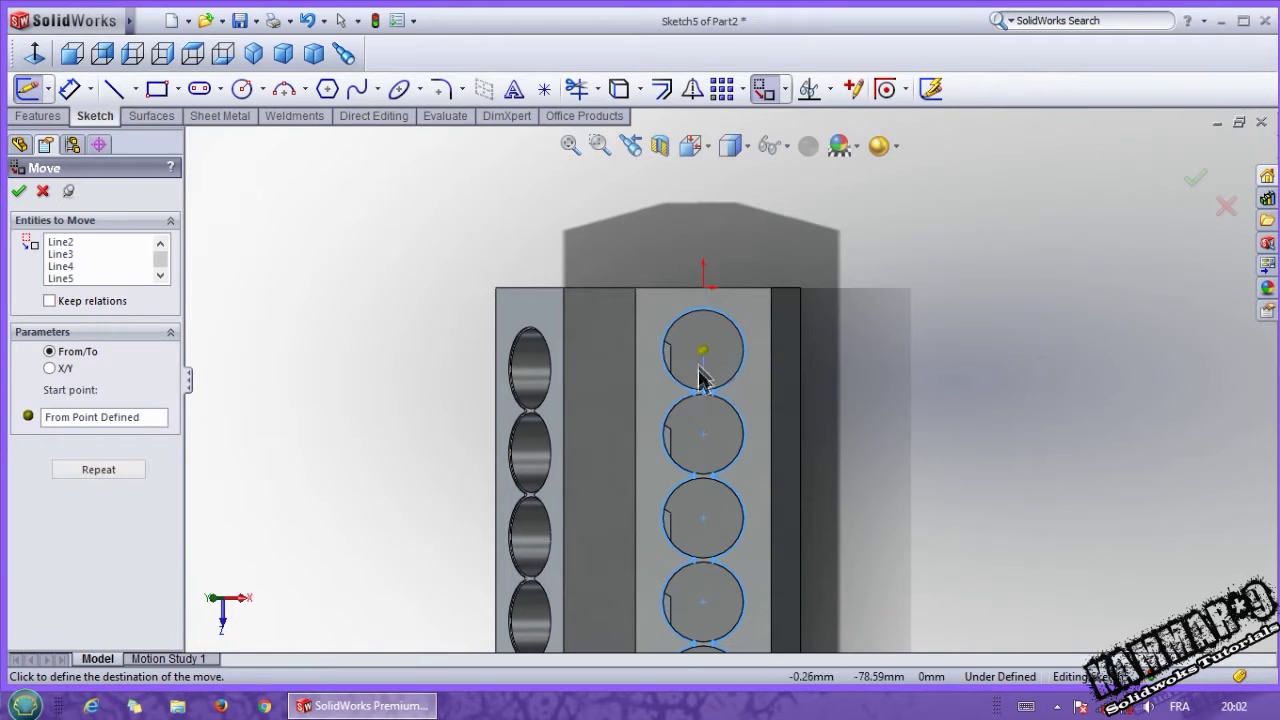
pyautogui.click(18, 191)
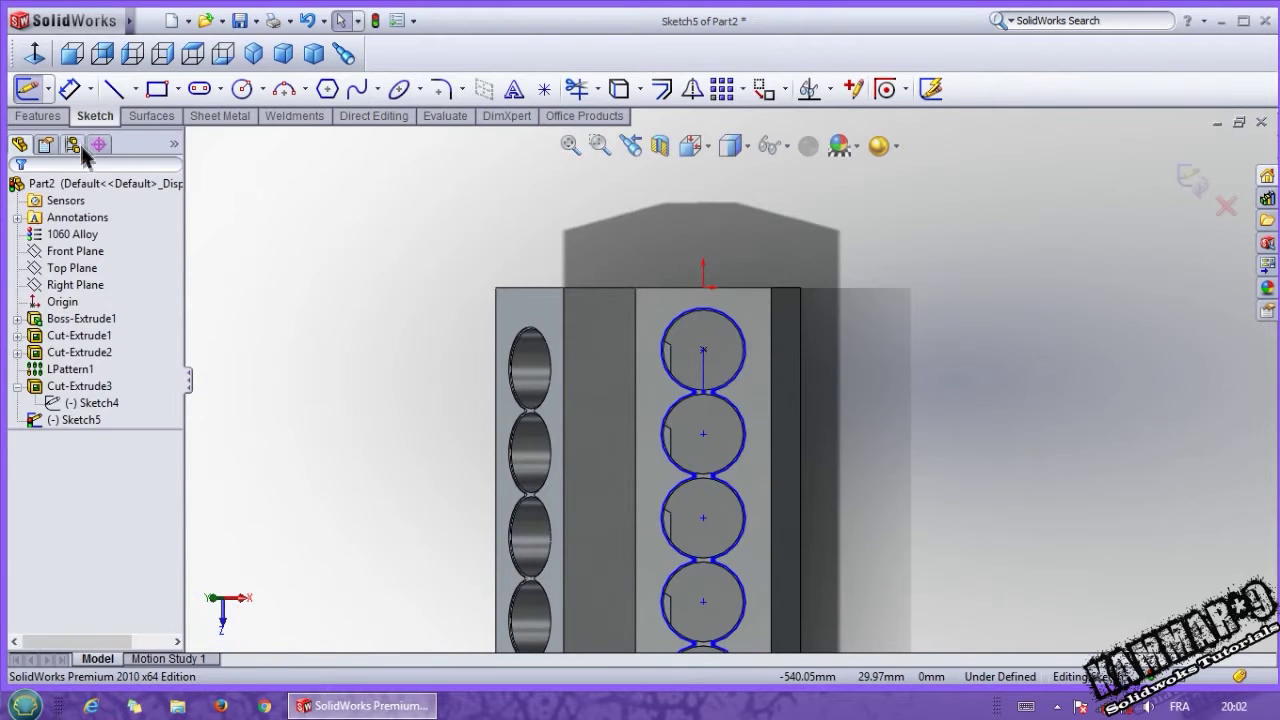
# Cut-extrude the pasted bore outline on the second bank to a blind depth of 2 mm
pyautogui.click(37, 115)
pyautogui.click(182, 89)
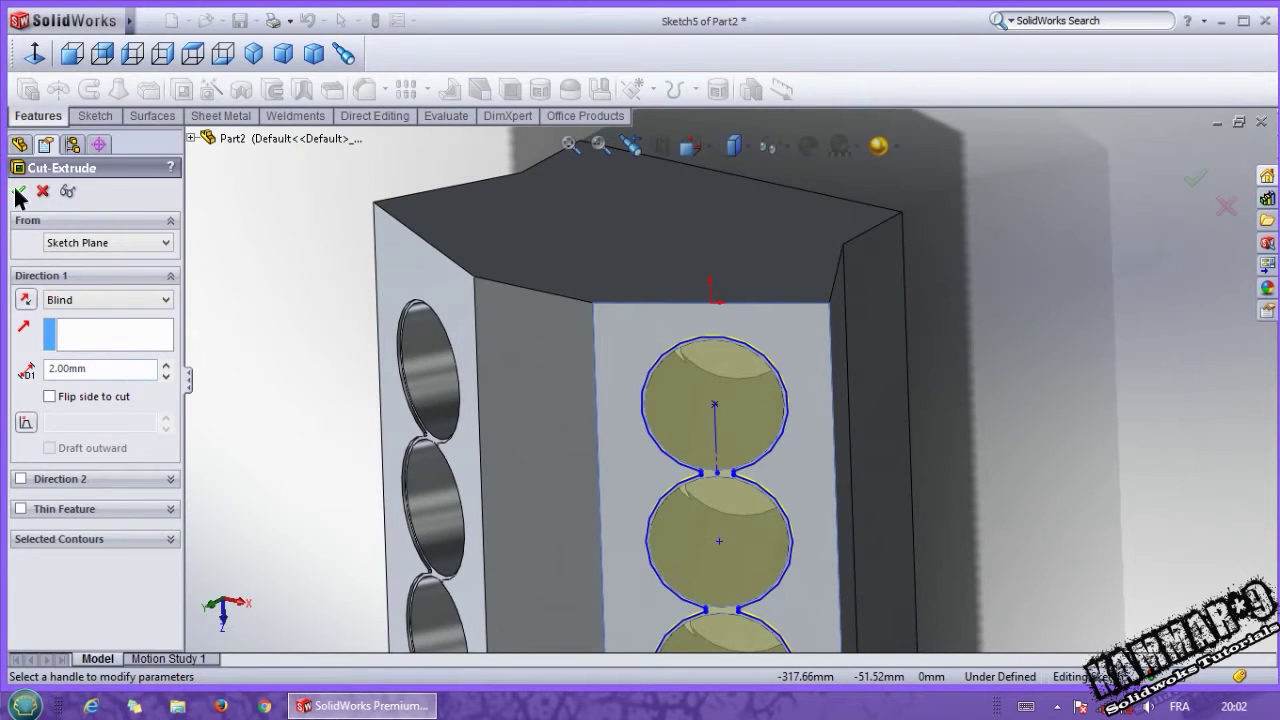
pyautogui.click(18, 191)
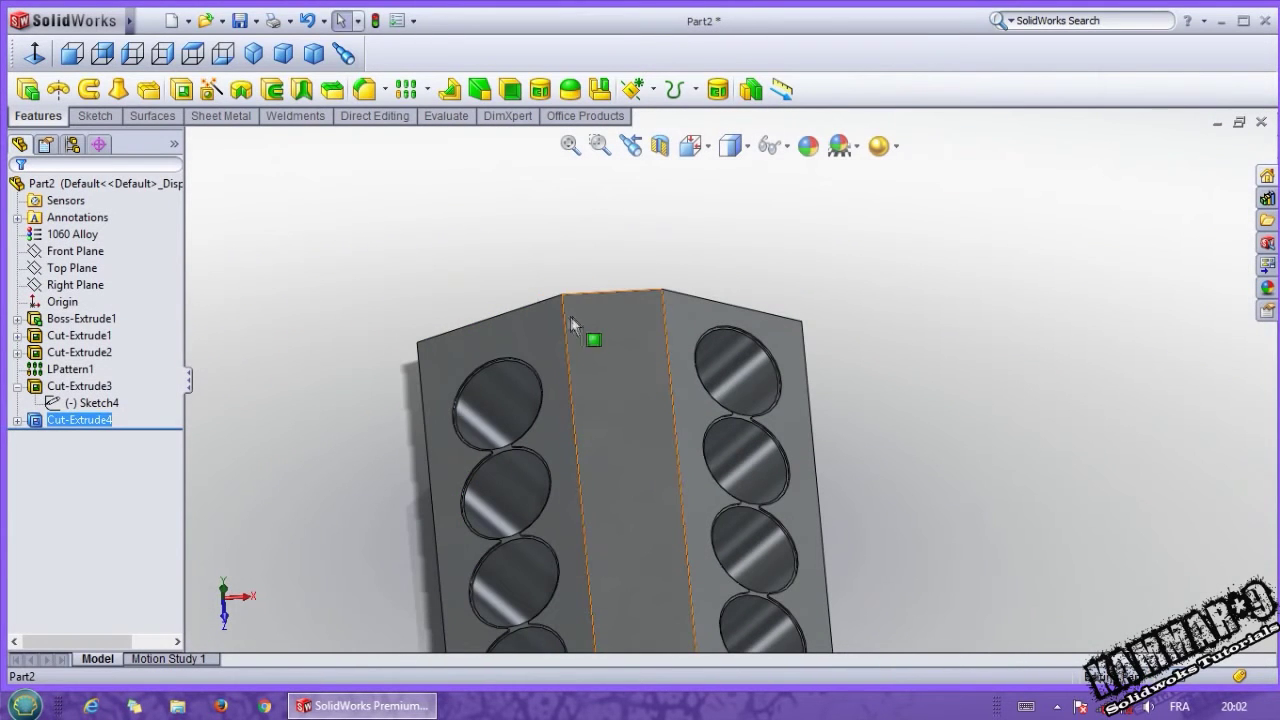
# Start a Hole Wizard tapped hole on the sloped bank face, using the DIN standard and size M10x1.0
pyautogui.moveTo(560, 400); pyautogui.dragTo(574, 455, button='middle')
pyautogui.scroll(-8, 578, 448)
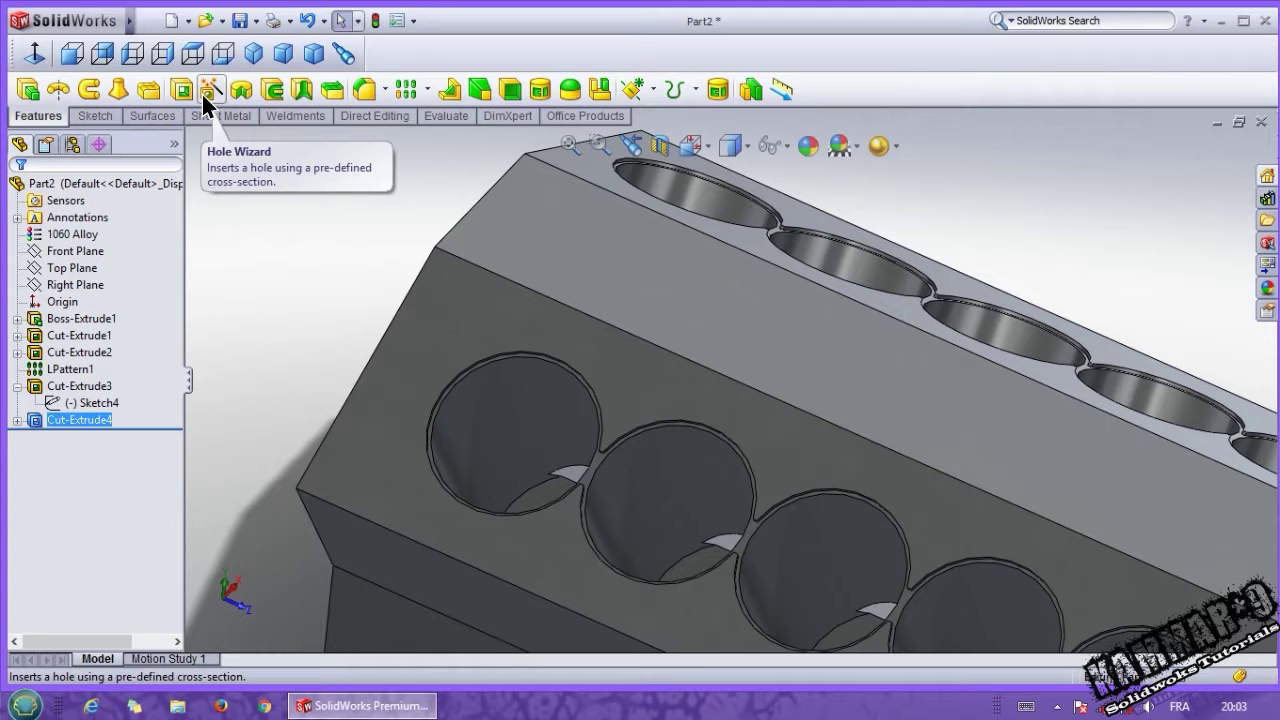
pyautogui.click(203, 93)
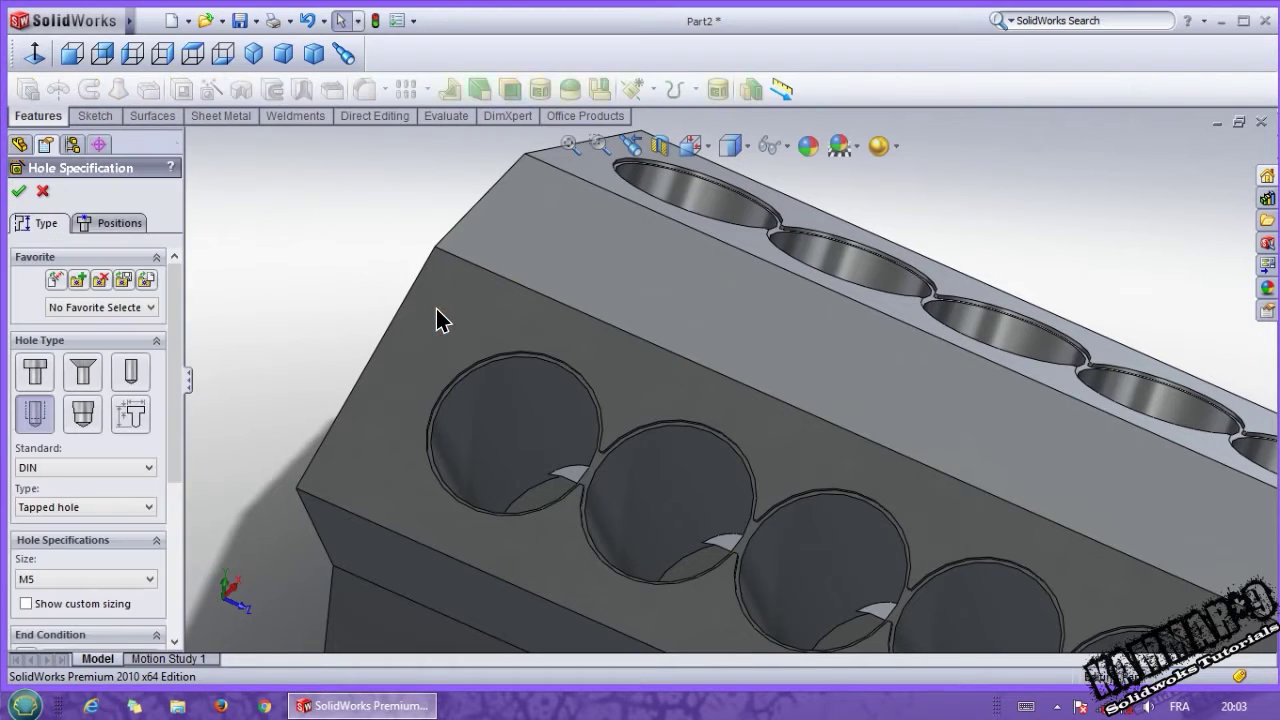
pyautogui.click(450, 328)
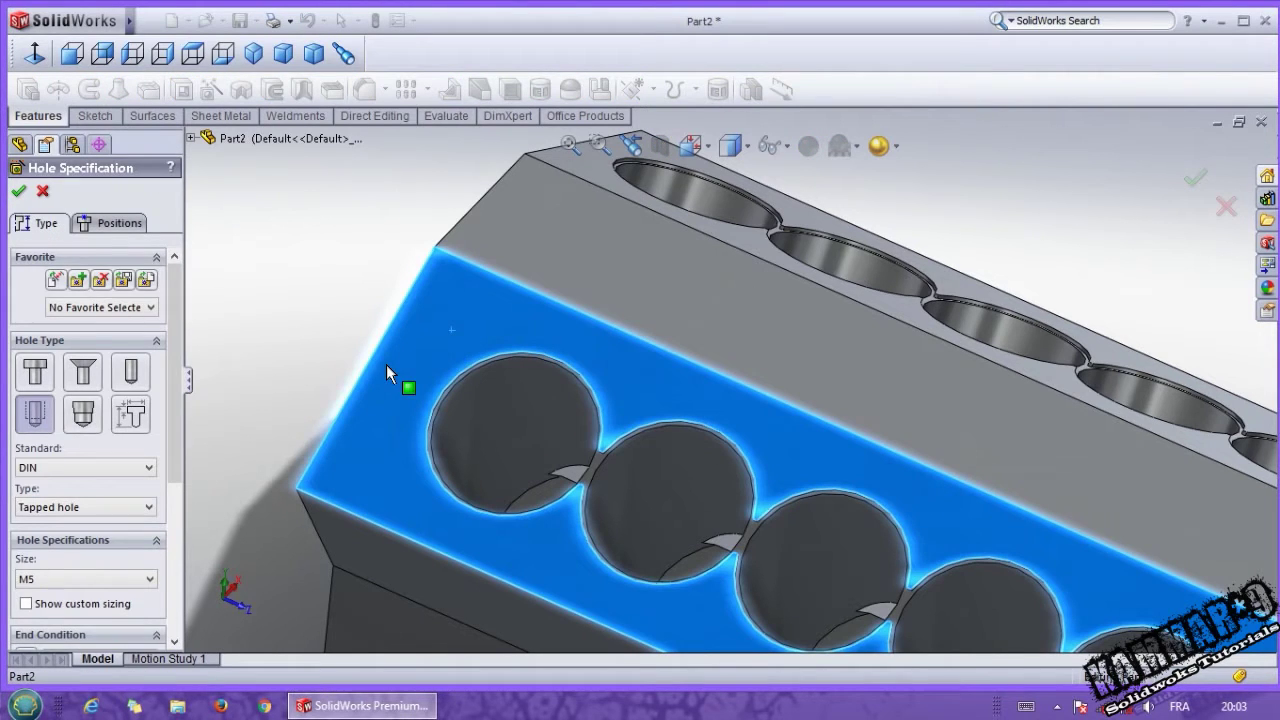
pyautogui.scroll(-2, 138, 388)
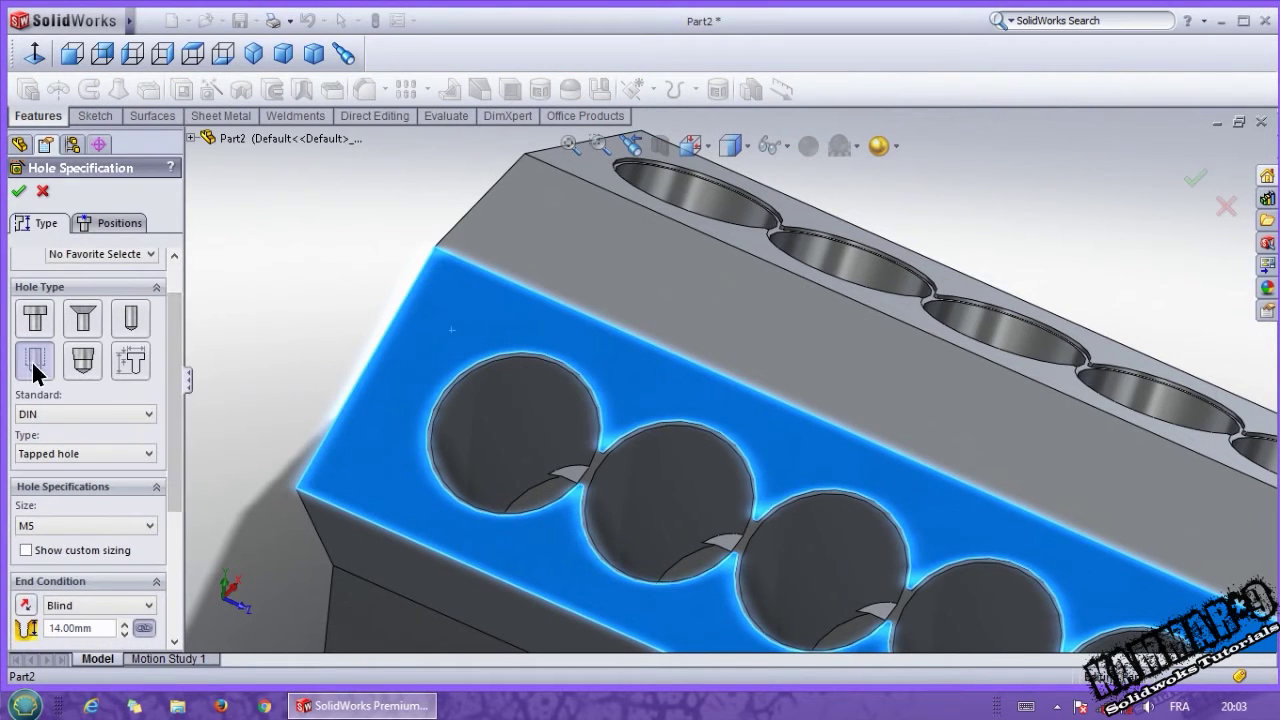
pyautogui.scroll(-3, 169, 446)
pyautogui.click(99, 454)
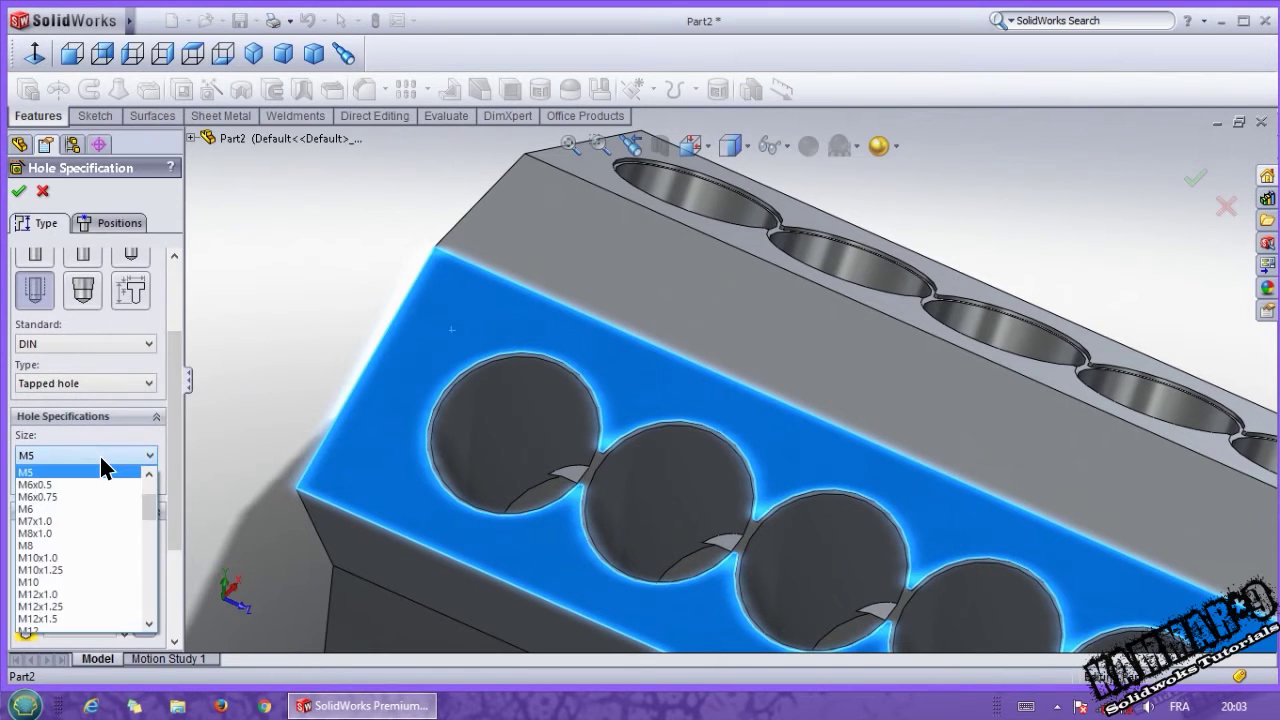
pyautogui.click(73, 557)
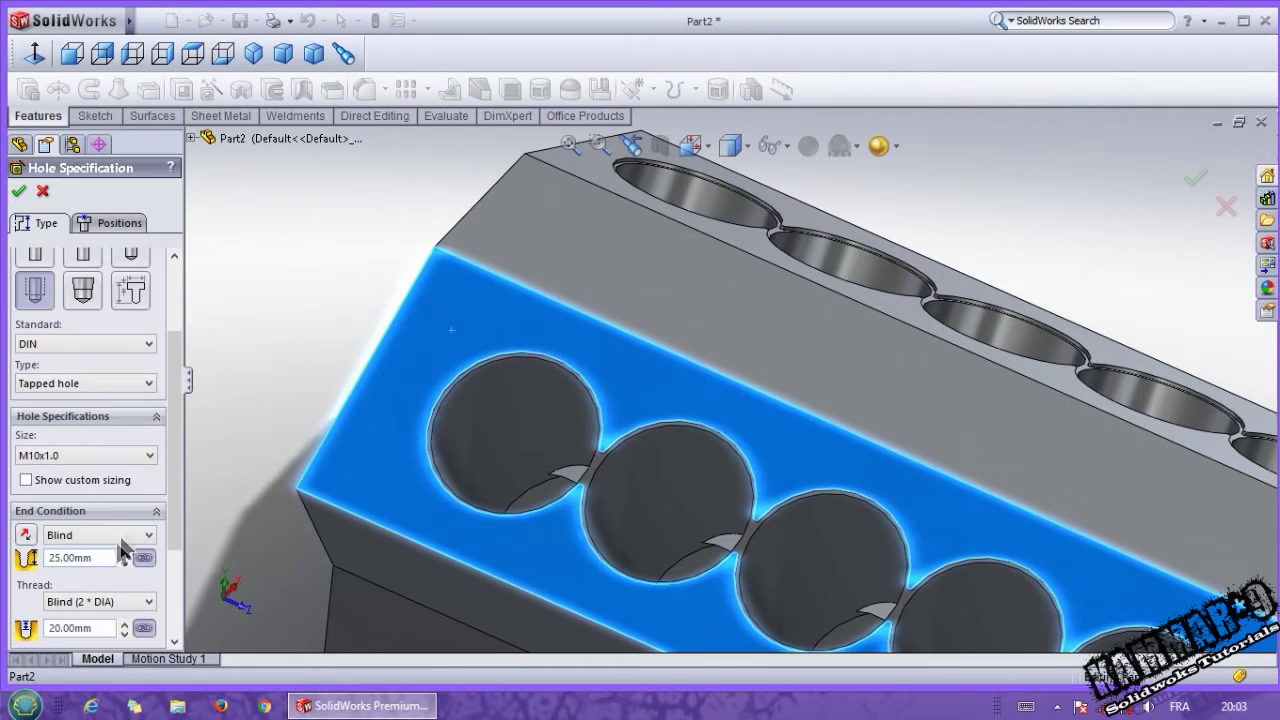
pyautogui.moveTo(165, 478); pyautogui.dragTo(165, 338)
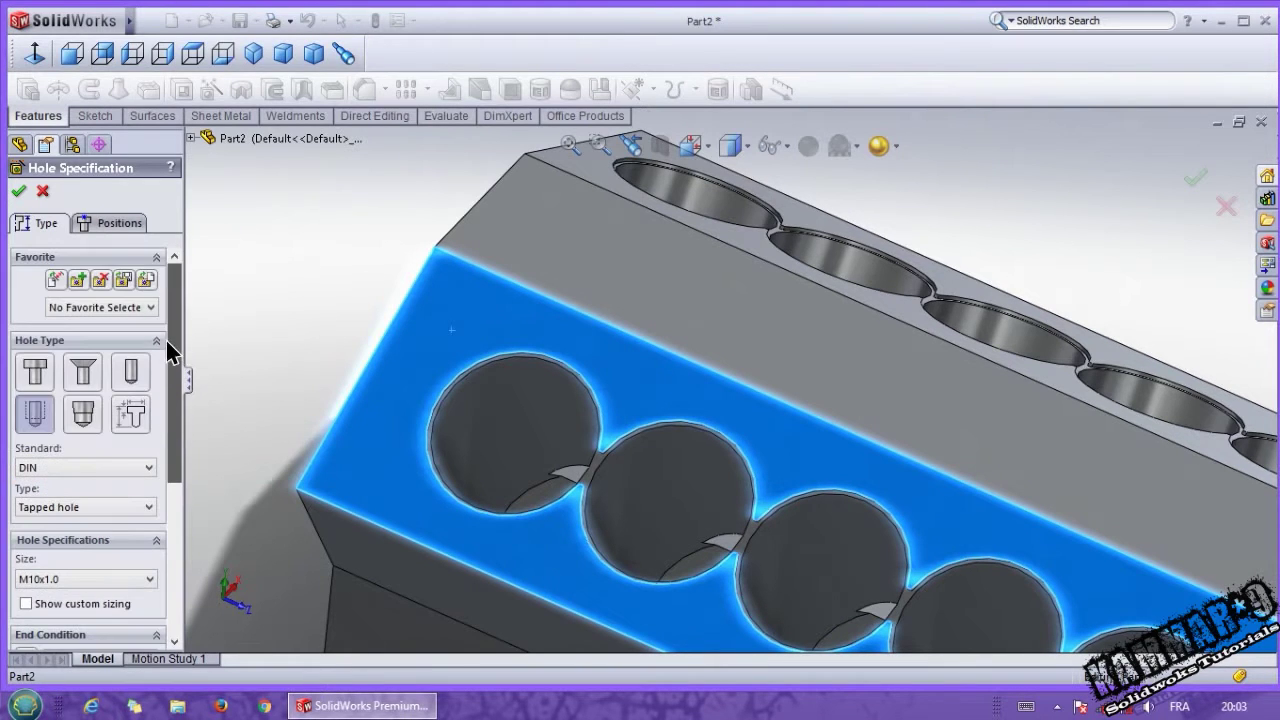
# Place the hole's centre point near the end bore, about 29 mm sideways and 20 mm inward from the sketch origin
pyautogui.click(113, 223)
pyautogui.click(427, 333)
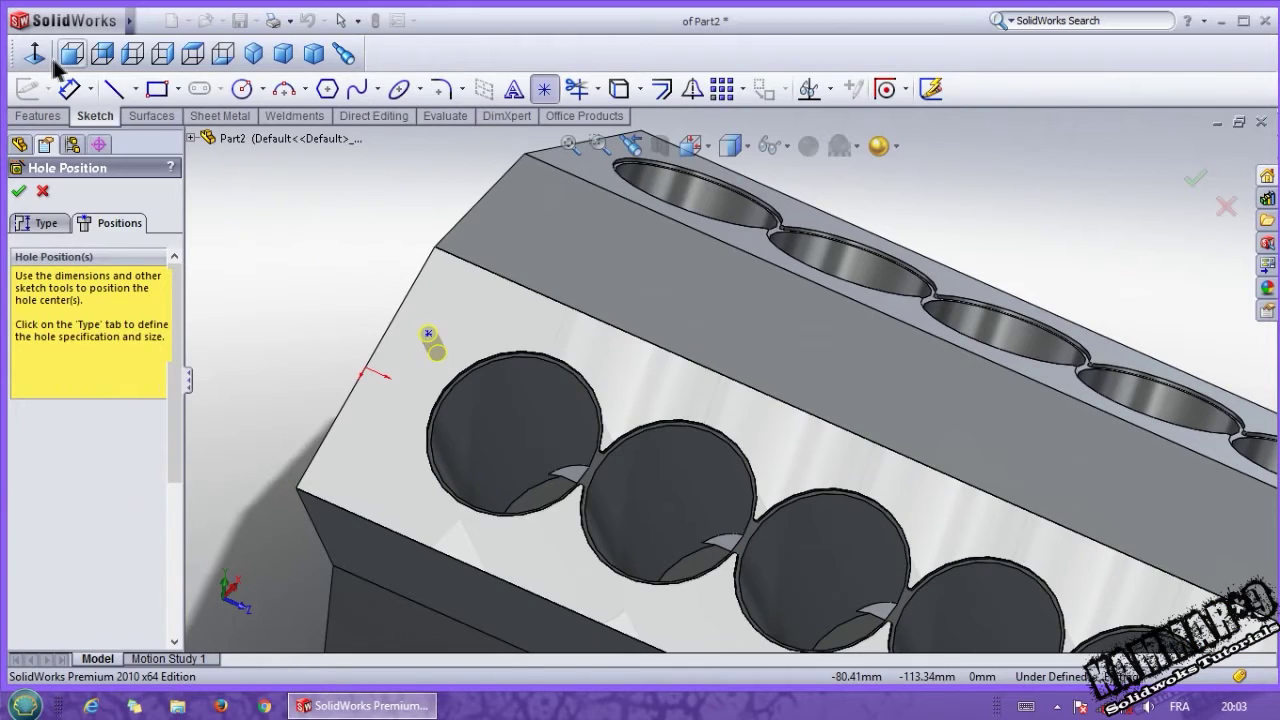
pyautogui.click(35, 55)
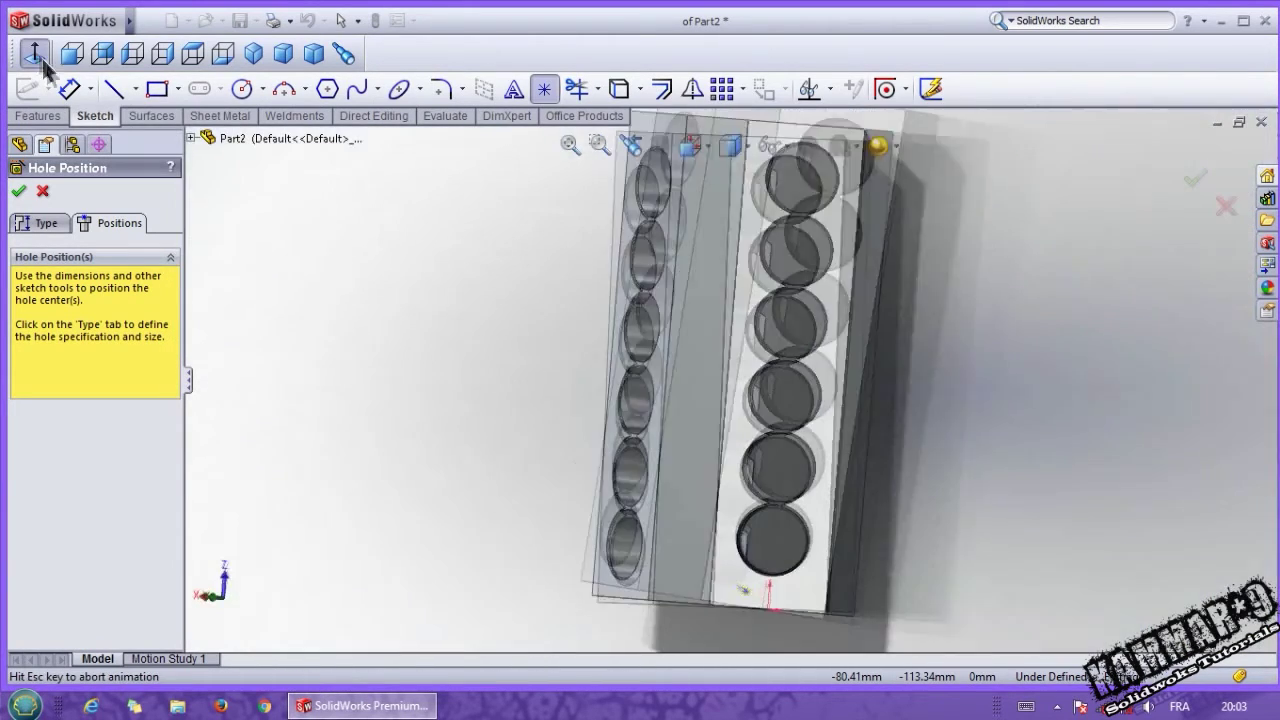
pyautogui.scroll(-3, 785, 590)
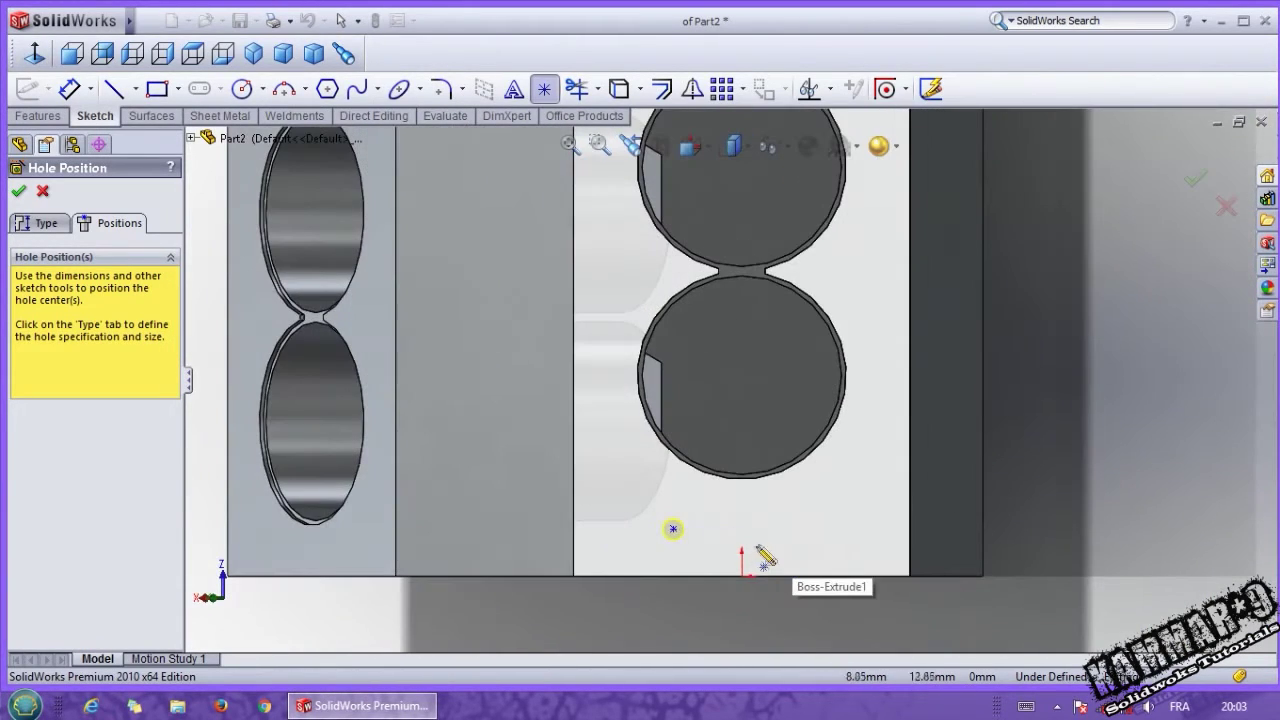
pyautogui.press('Escape')
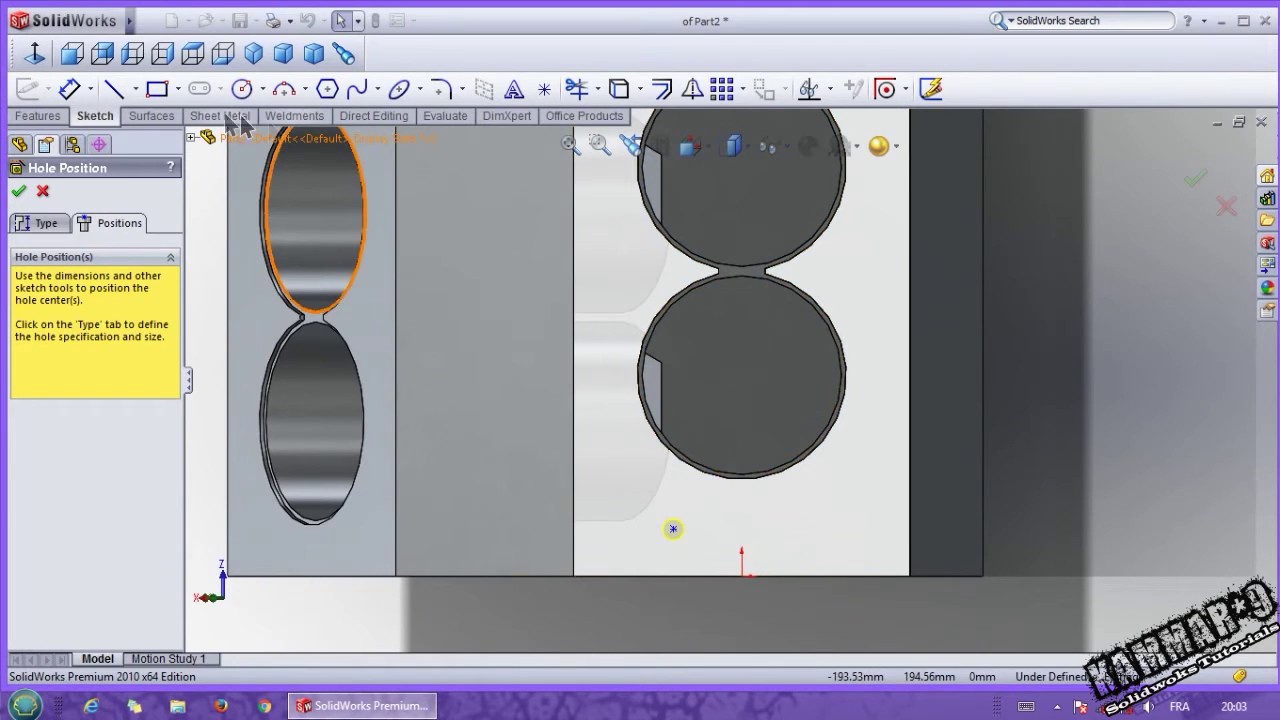
# Dimension the hole point 45 mm from the end bore's centre both along and across the bank
pyautogui.click(70, 90)
pyautogui.click(673, 529)
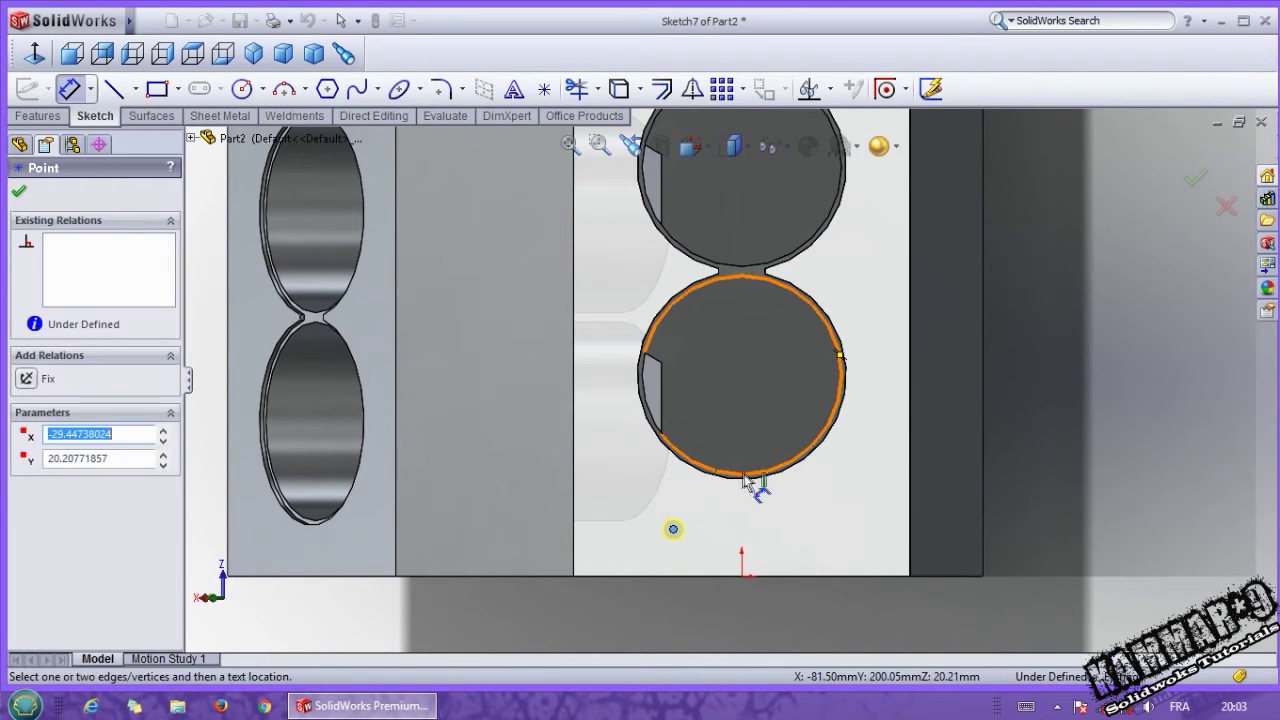
pyautogui.click(754, 478)
pyautogui.click(861, 513)
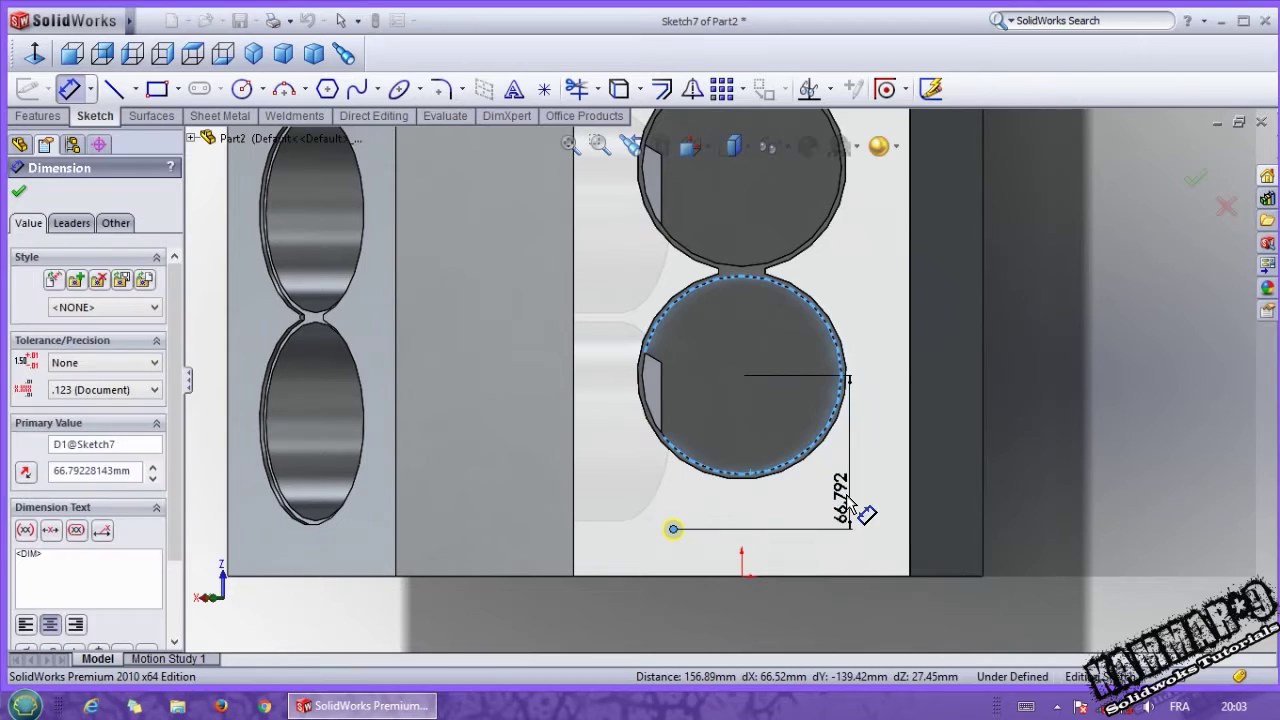
pyautogui.press('Return')
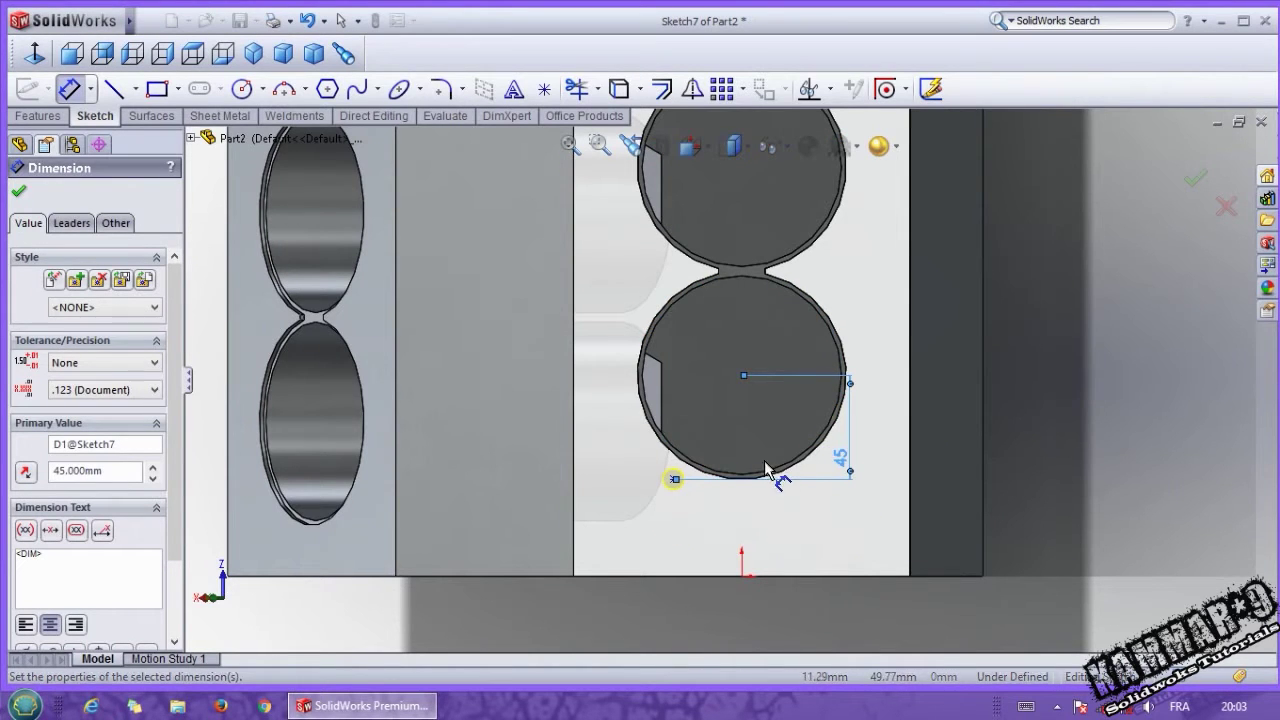
pyautogui.click(674, 479)
pyautogui.click(743, 375)
pyautogui.click(696, 532)
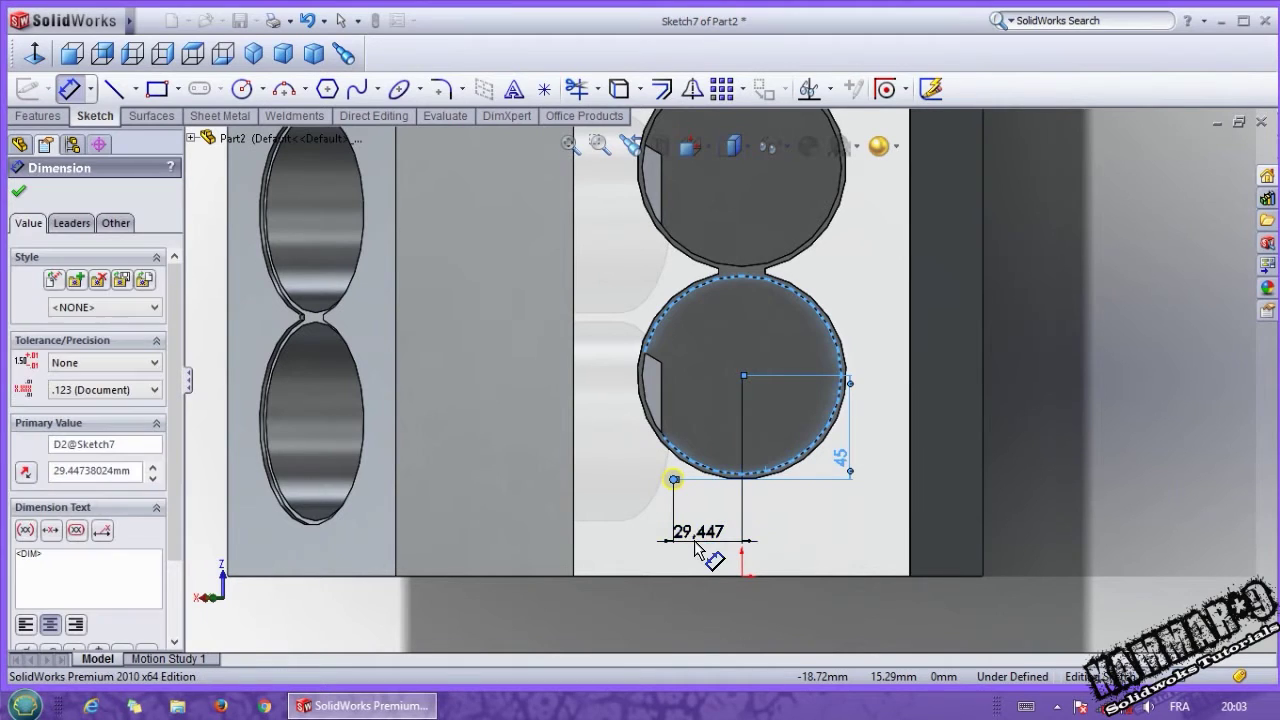
pyautogui.write('45')
pyautogui.press('Return')
pyautogui.press('Escape')
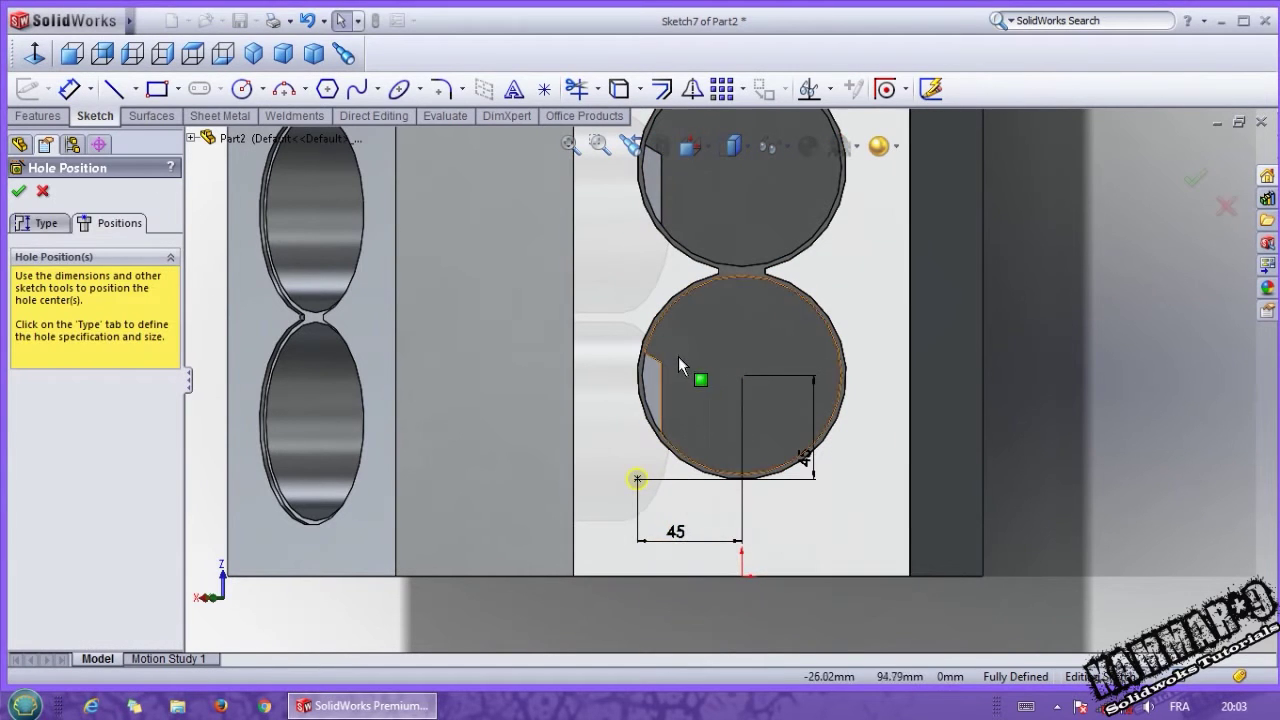
# Draw a vertical centerline from the sketch origin to the end bore's centre
pyautogui.click(177, 89)
pyautogui.click(114, 89)
pyautogui.click(741, 576)
pyautogui.click(741, 378)
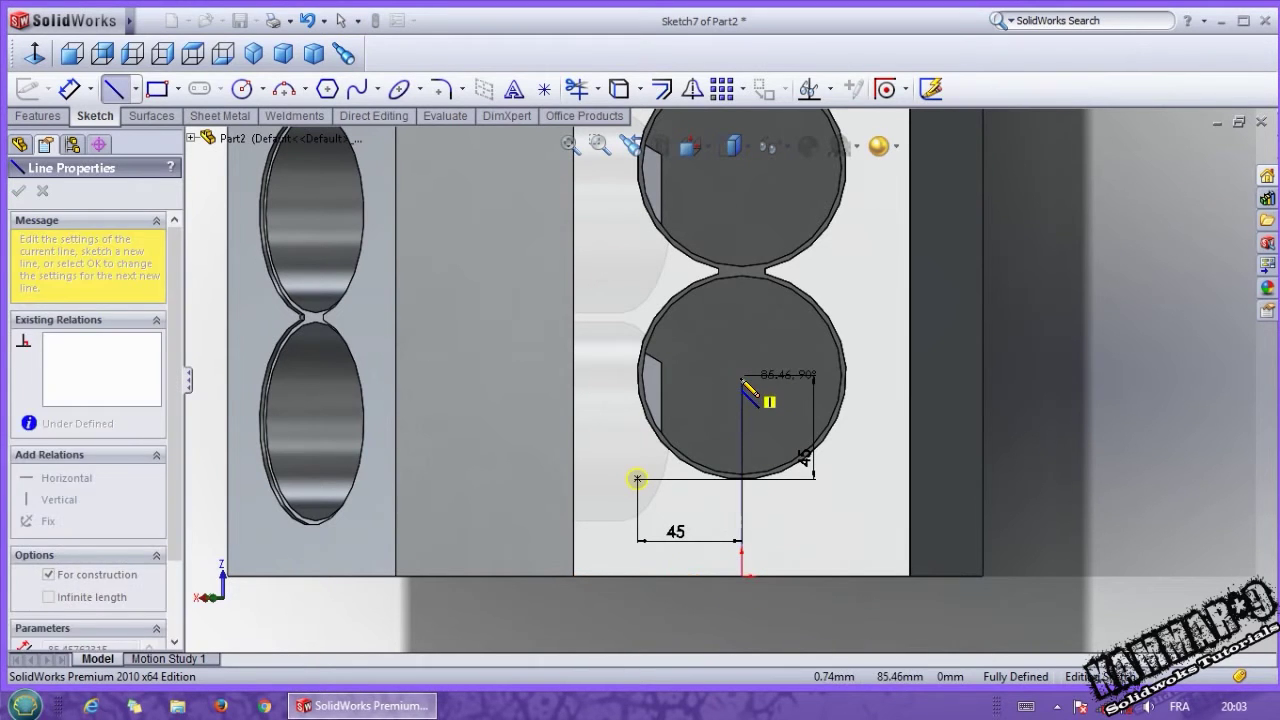
pyautogui.press('Escape')
pyautogui.click(638, 479)
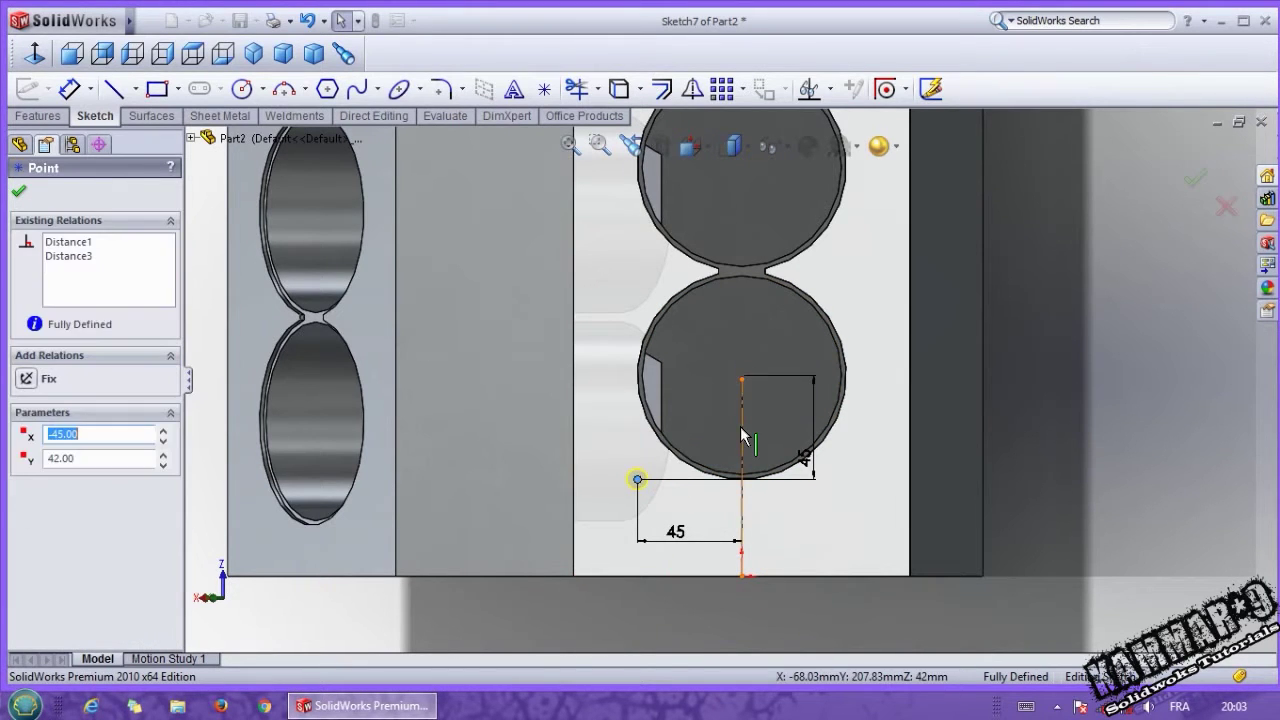
pyautogui.keyDown('ctrl'); pyautogui.click(743, 434); pyautogui.keyUp('ctrl')
pyautogui.click(719, 91)
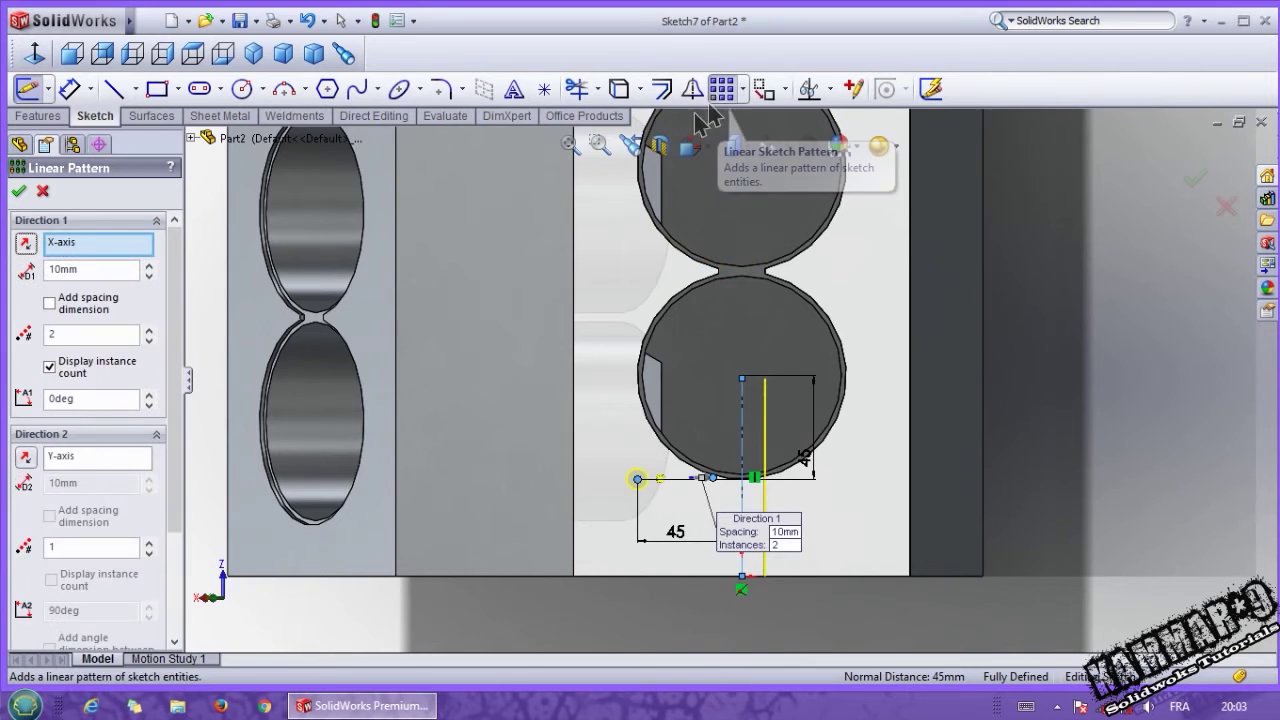
pyautogui.click(42, 193)
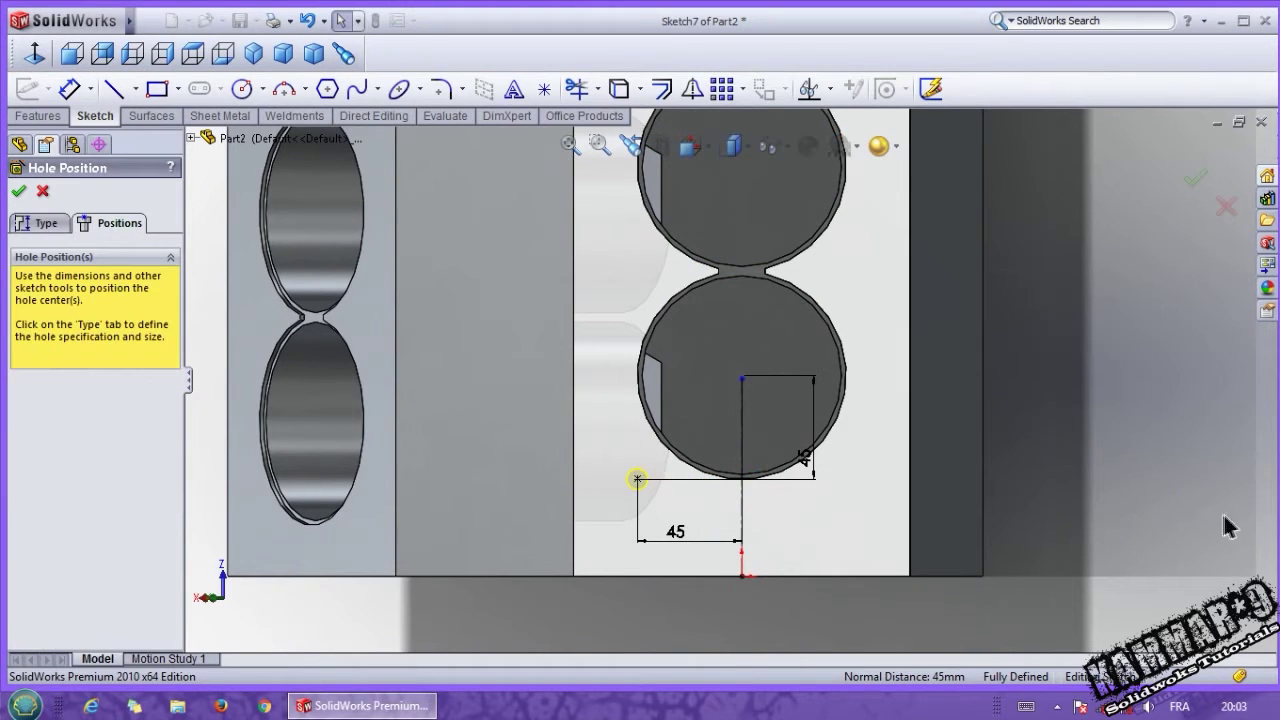
# Mirror the hole point about the vertical centerline to the other side of the end bore
pyautogui.click(742, 440)
pyautogui.keyDown('ctrl'); pyautogui.click(638, 479); pyautogui.keyUp('ctrl')
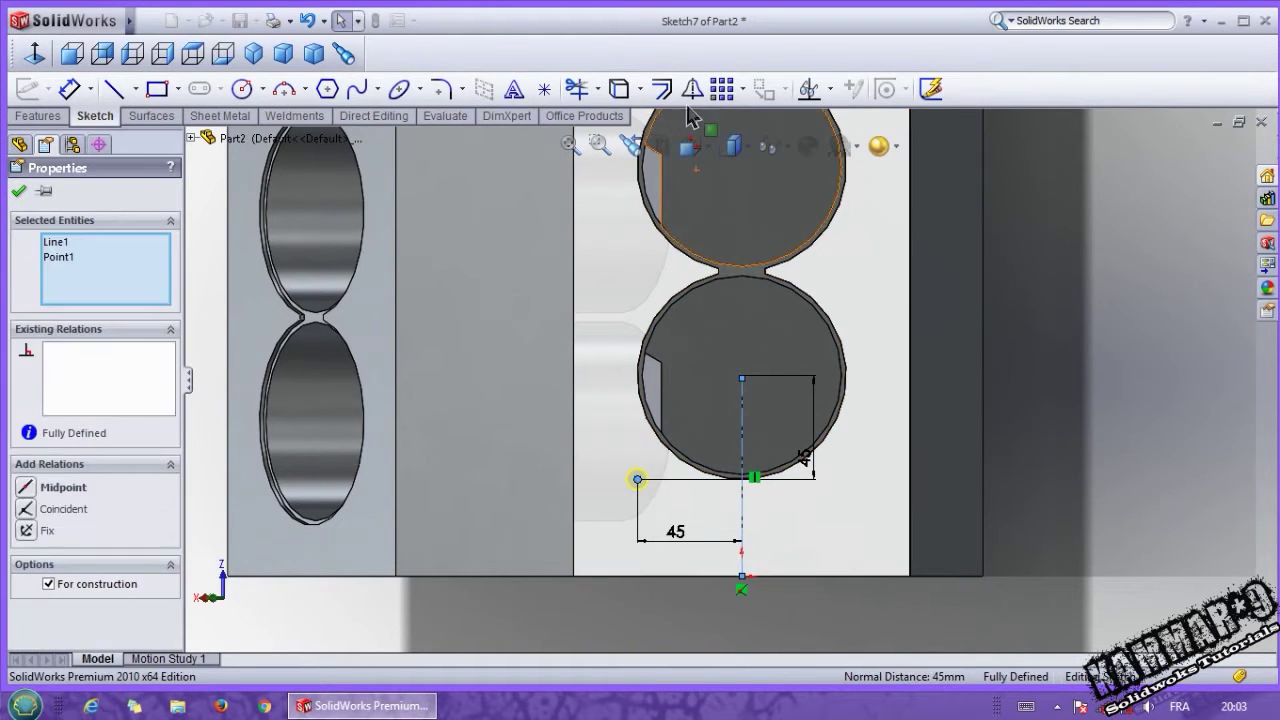
pyautogui.click(691, 89)
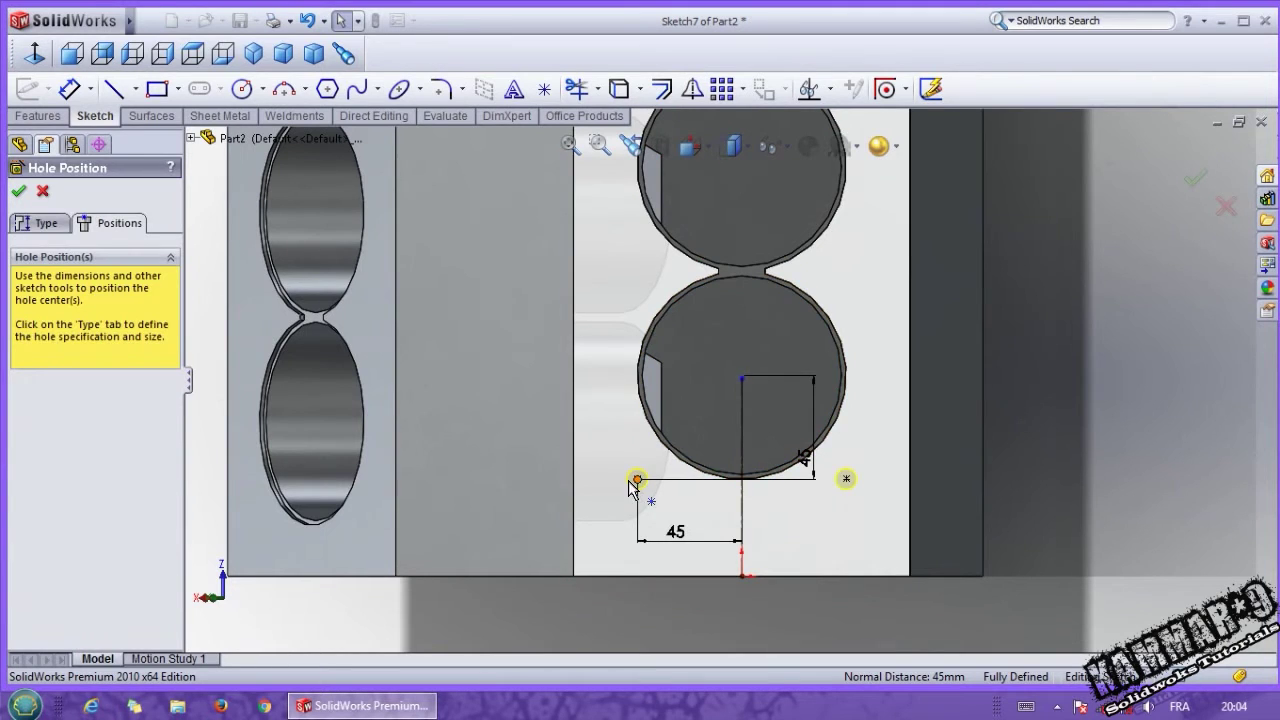
# Linearly pattern both hole points along the bank at 90 degrees, with 90 mm spacing and seven instances
pyautogui.click(846, 480)
pyautogui.keyDown('ctrl'); pyautogui.click(846, 480); pyautogui.keyUp('ctrl')
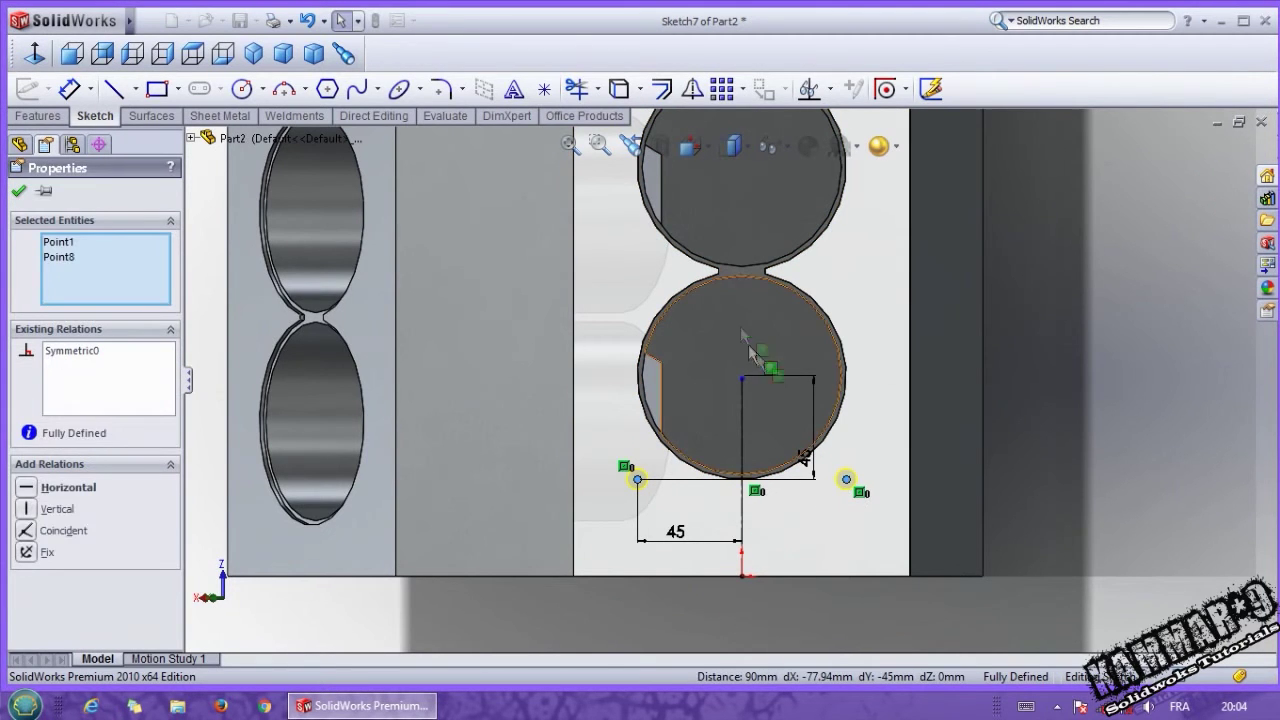
pyautogui.click(720, 89)
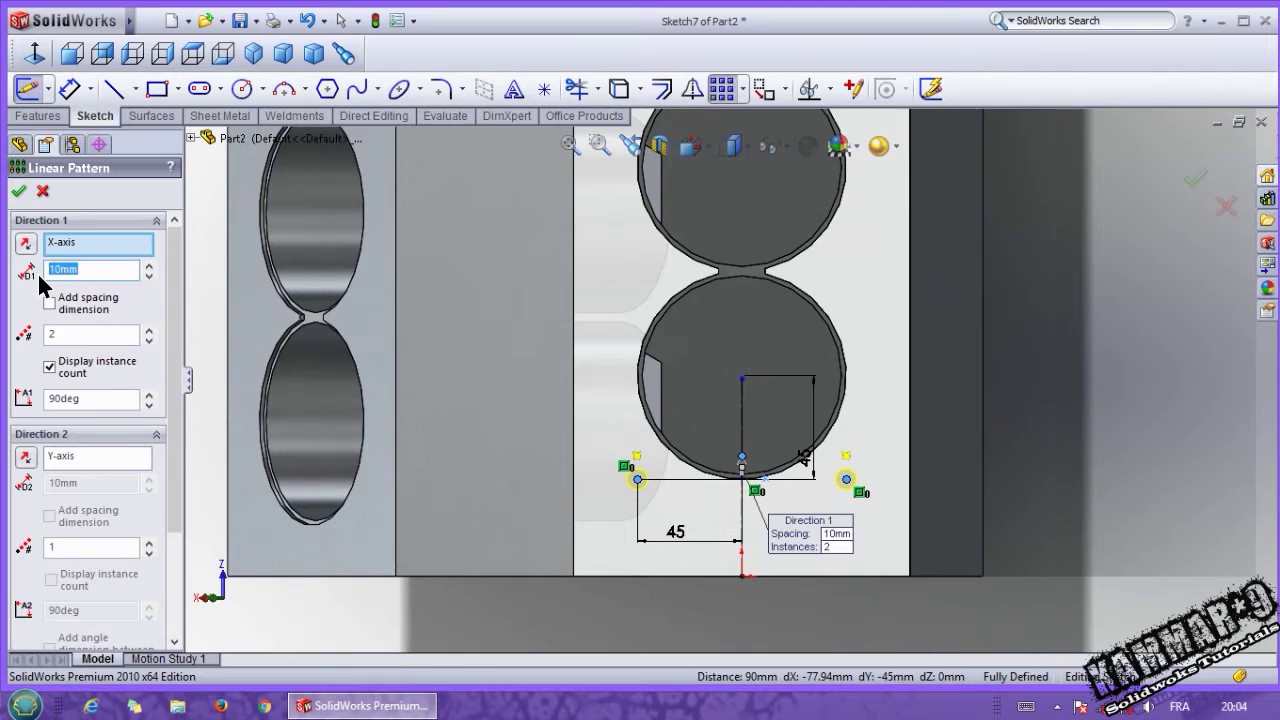
pyautogui.click(69, 341)
pyautogui.scroll(9, 700, 345)
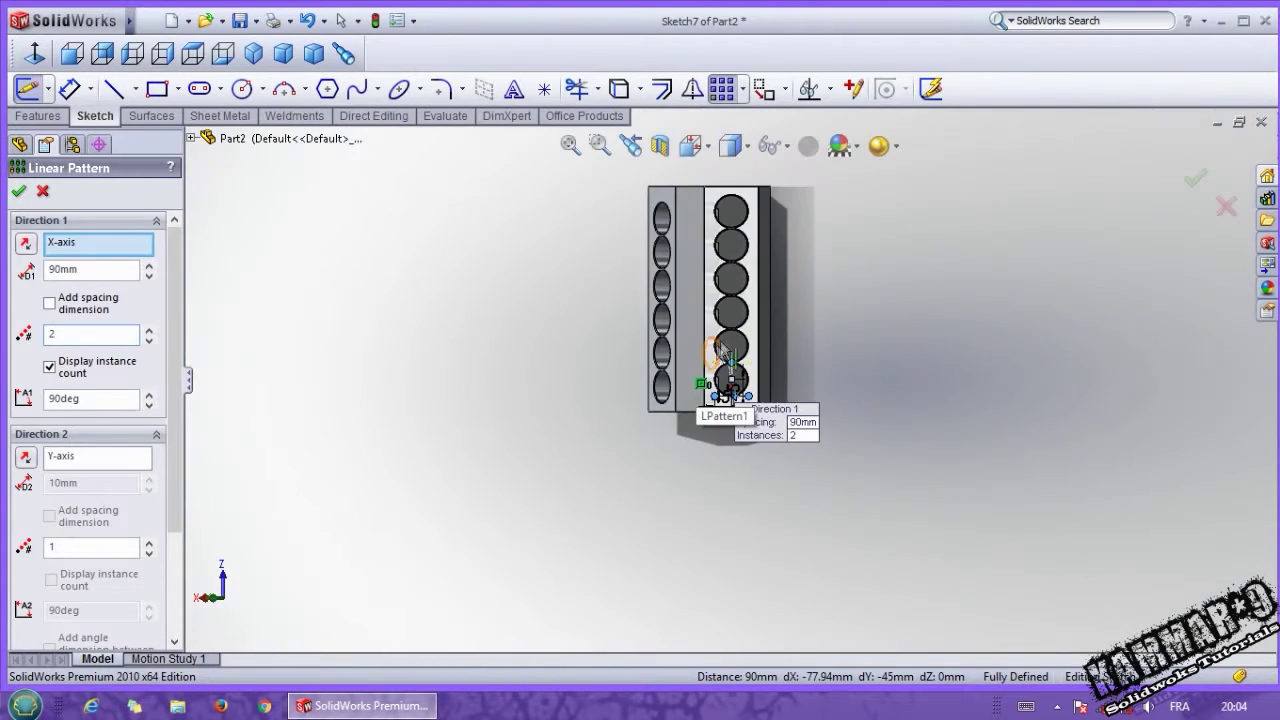
pyautogui.scroll(-4, 718, 225)
pyautogui.click(149, 329)
pyautogui.click(149, 329)
pyautogui.click(149, 329)
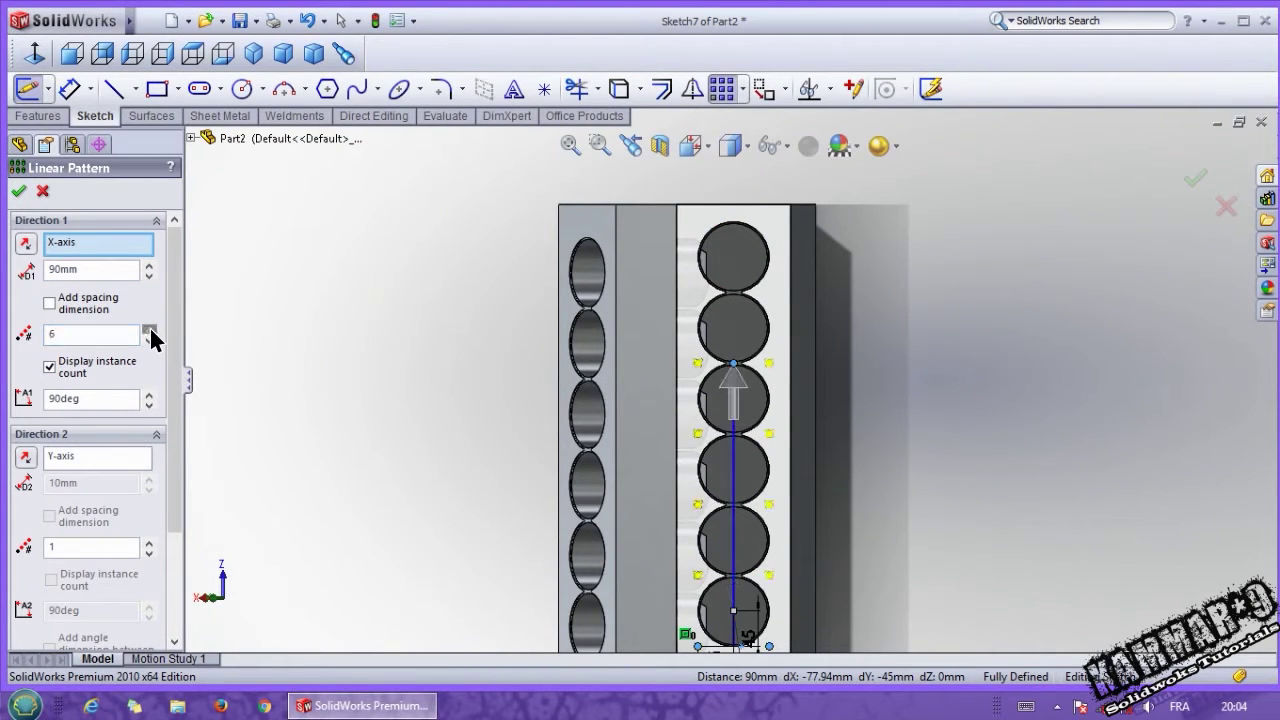
pyautogui.click(18, 192)
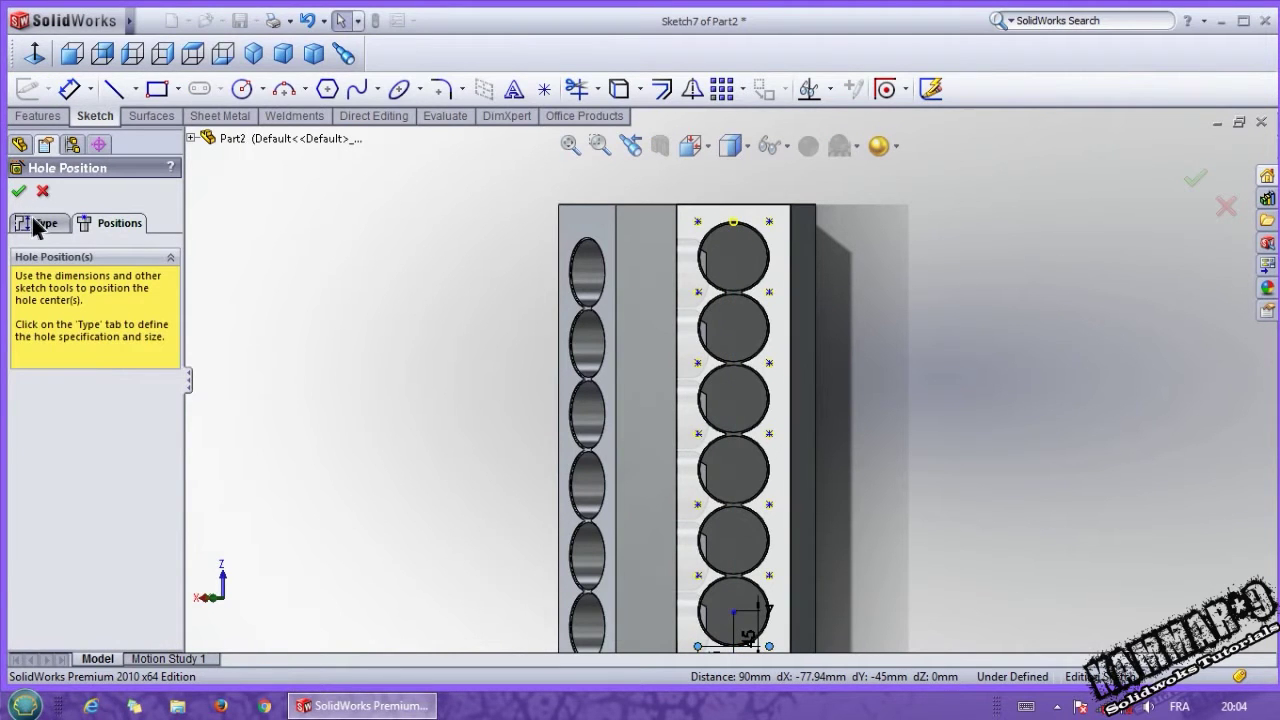
# Show the block in wireframe and examine the depth of the tapped holes beside the bores
pyautogui.moveTo(757, 286); pyautogui.dragTo(785, 225, button='middle')
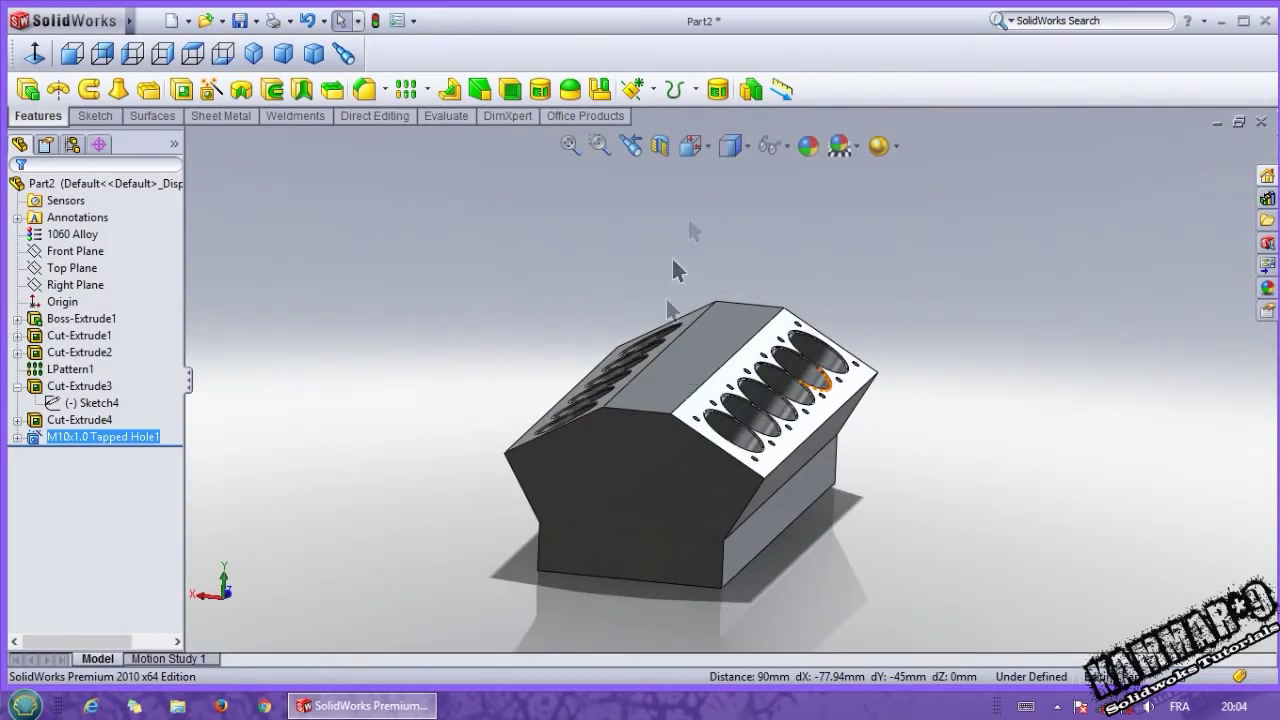
pyautogui.click(731, 146)
pyautogui.click(722, 305)
pyautogui.moveTo(698, 488); pyautogui.dragTo(721, 454, button='middle')
pyautogui.scroll(-4, 755, 402)
pyautogui.middleClick(750, 400)
pyautogui.moveTo(750, 400); pyautogui.dragTo(698, 414, button='middle')
# Edit the M10x1.0 tapped holes and set their blind hole depth to 47 mm
pyautogui.click(73, 420)
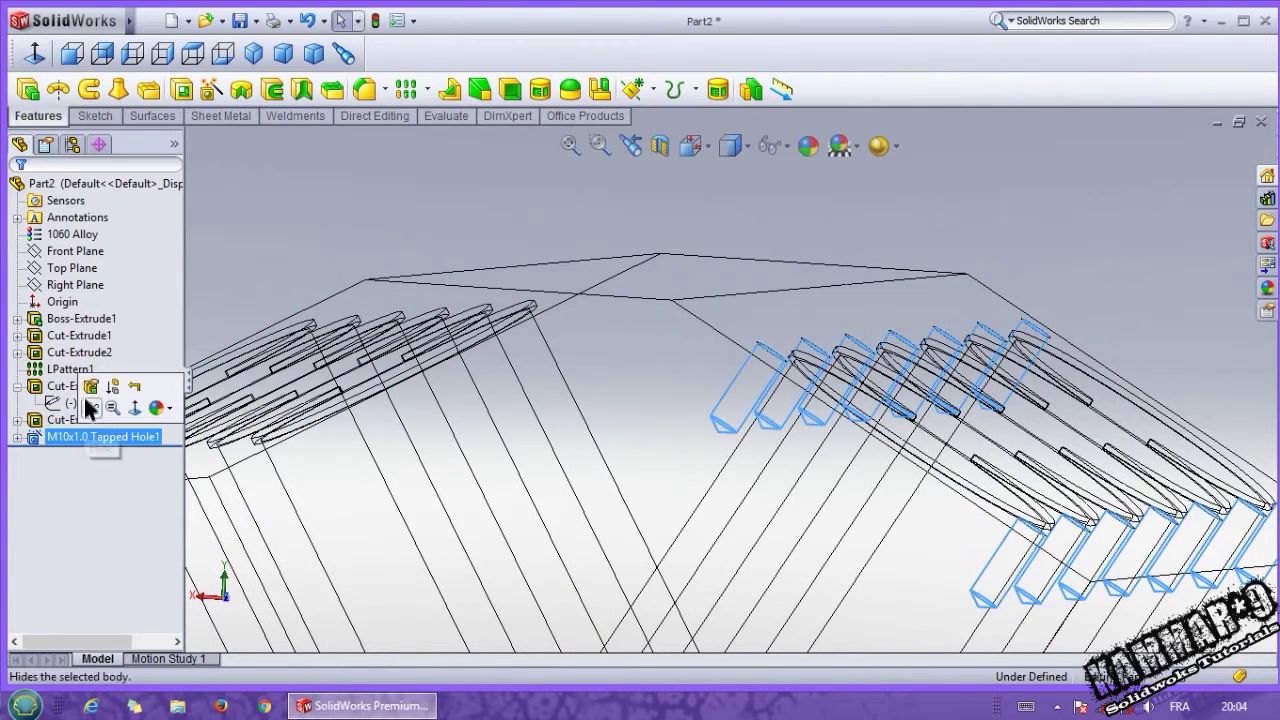
pyautogui.click(89, 386)
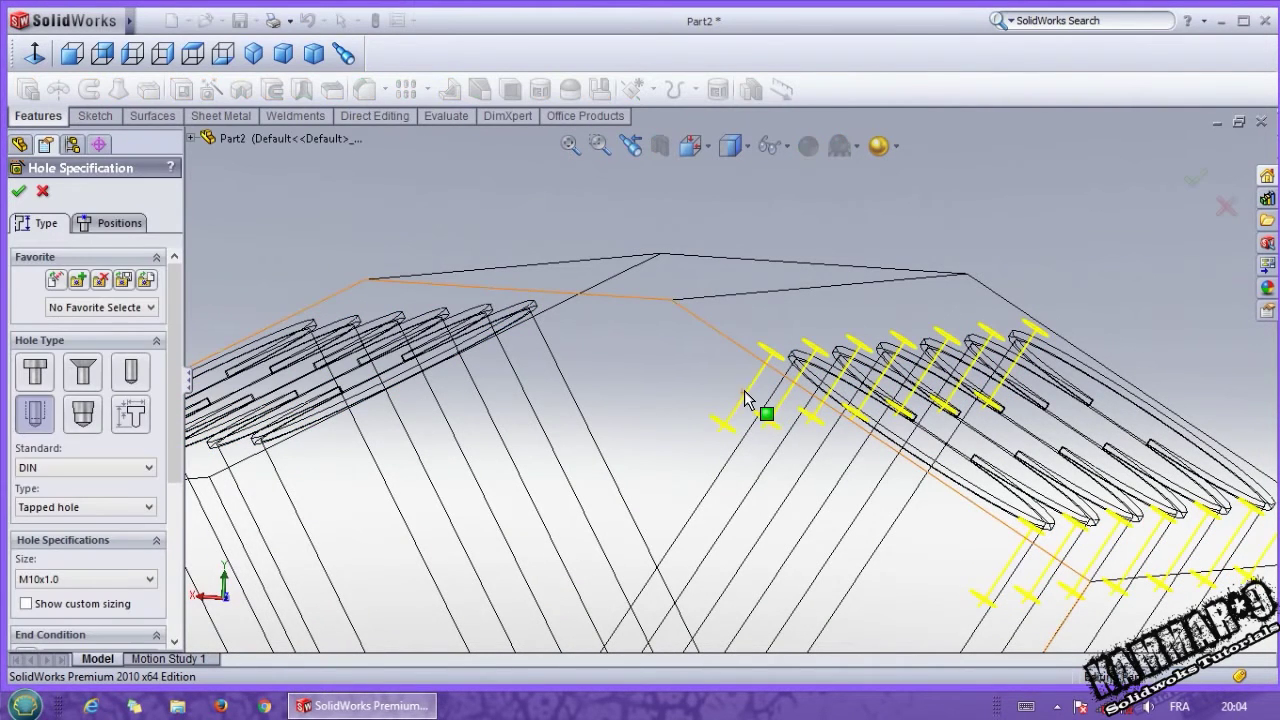
pyautogui.scroll(-3, 60, 420)
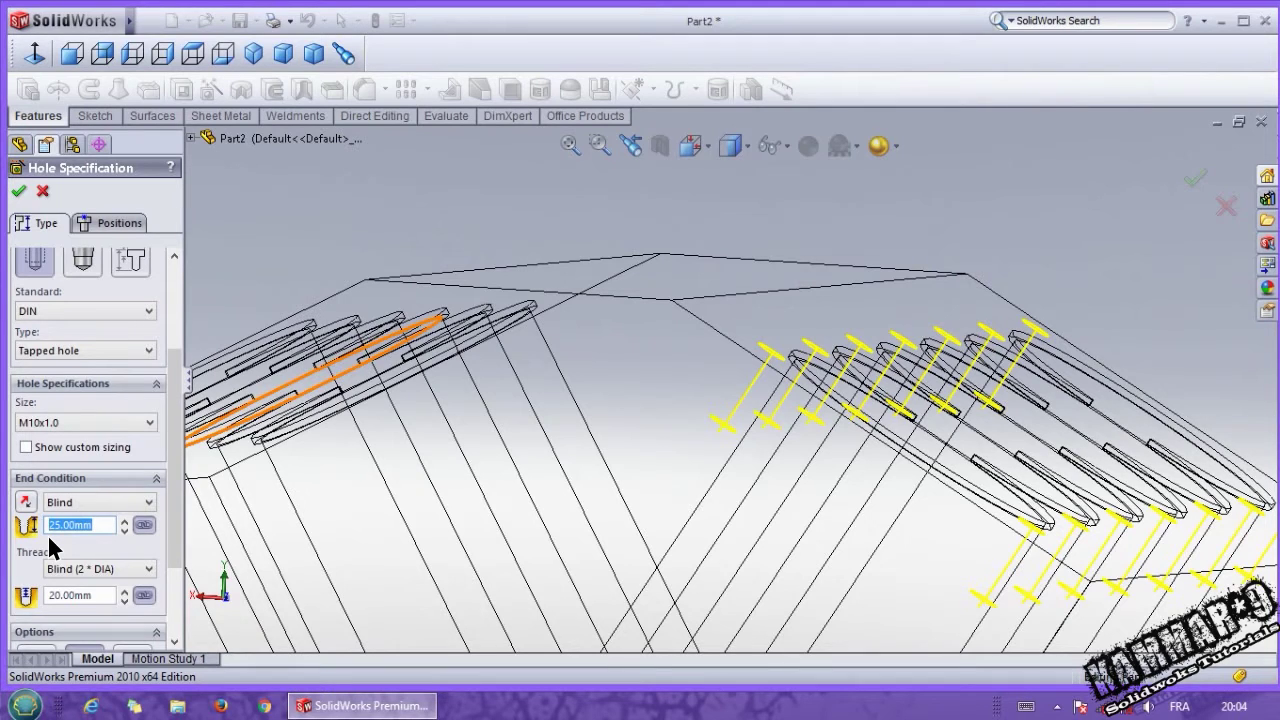
pyautogui.write('47')
pyautogui.press('Return')
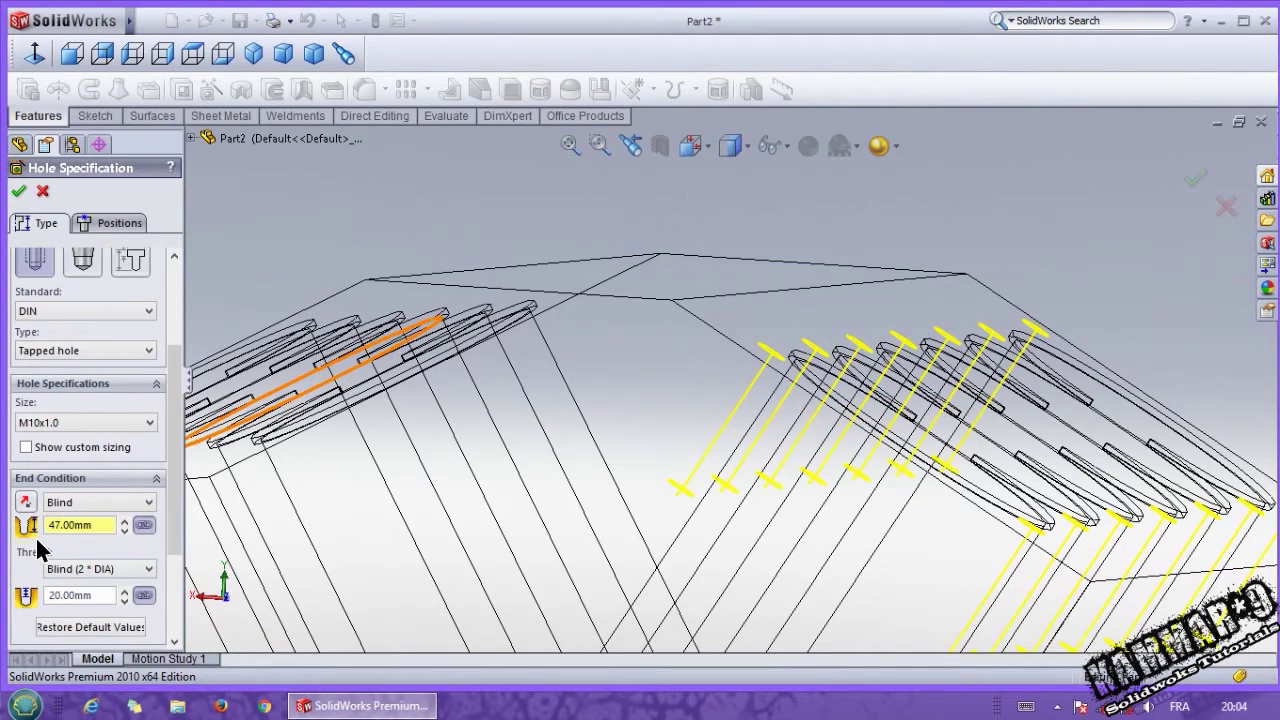
pyautogui.click(20, 192)
# Return the display to shaded with edges and look over both banks of the block
pyautogui.moveTo(723, 246); pyautogui.dragTo(723, 269, button='middle')
pyautogui.scroll(4, 730, 264)
pyautogui.click(731, 146)
pyautogui.click(731, 178)
pyautogui.moveTo(645, 395); pyautogui.dragTo(600, 466, button='middle')
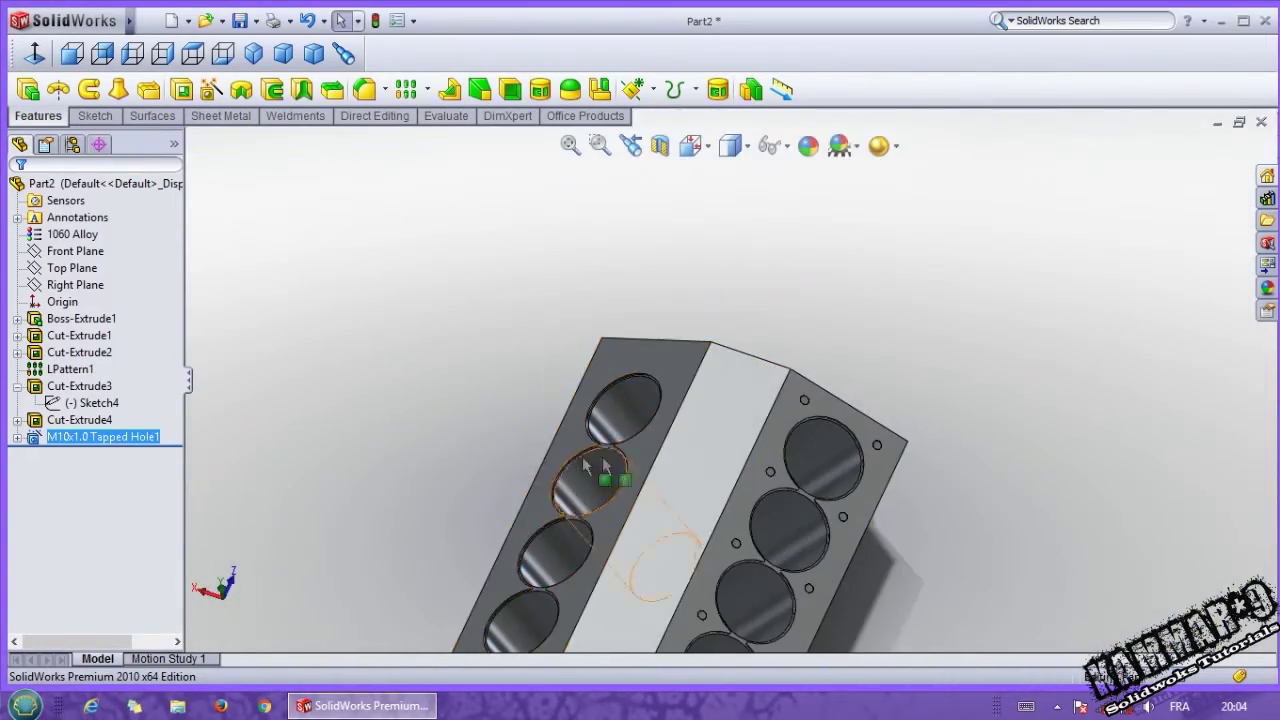
pyautogui.click(17, 437)
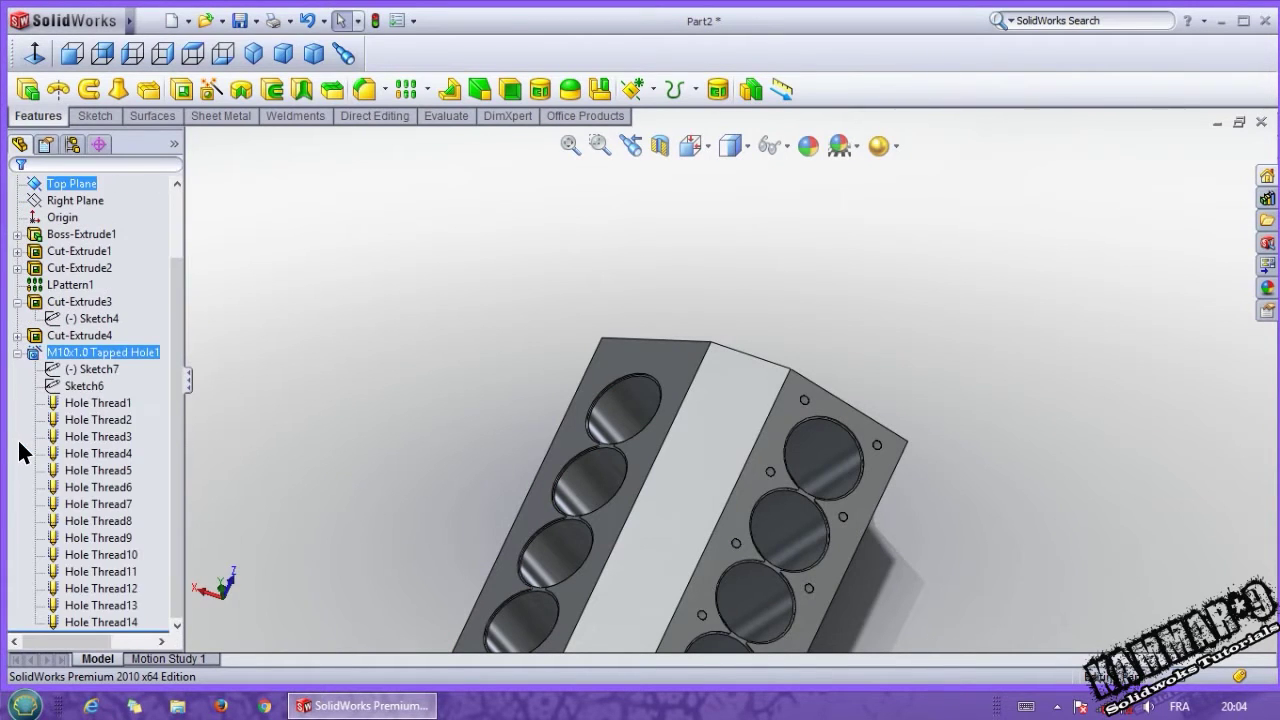
pyautogui.click(90, 369)
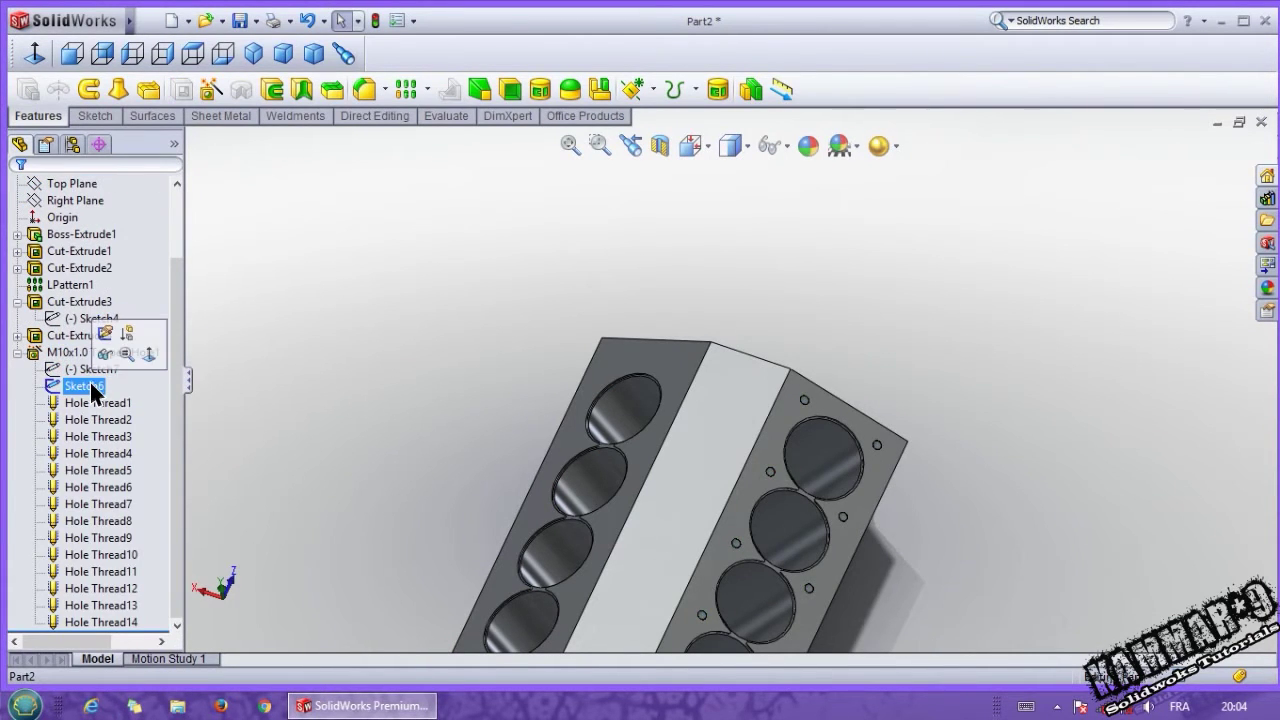
pyautogui.click(91, 330)
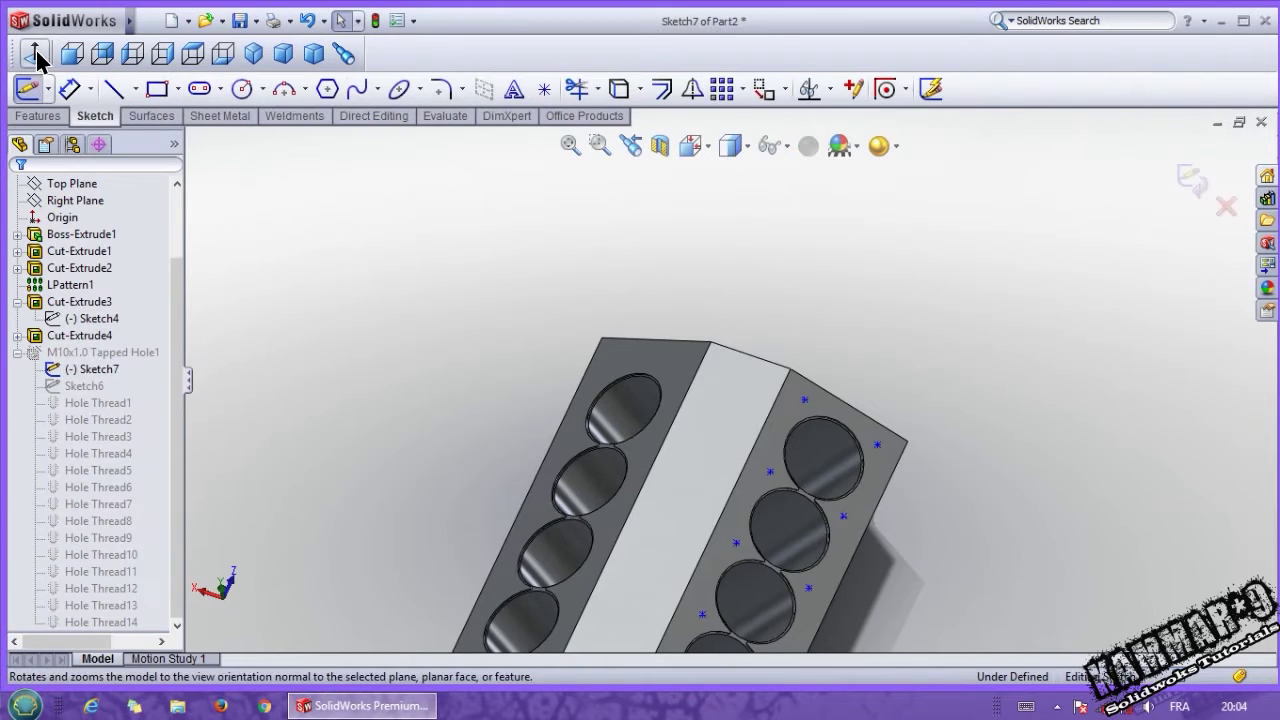
pyautogui.click(34, 53)
pyautogui.moveTo(652, 196)
pyautogui.mouseDown()
pyautogui.moveTo(714, 277)
pyautogui.moveTo(814, 551)
pyautogui.moveTo(808, 540)
pyautogui.mouseUp()
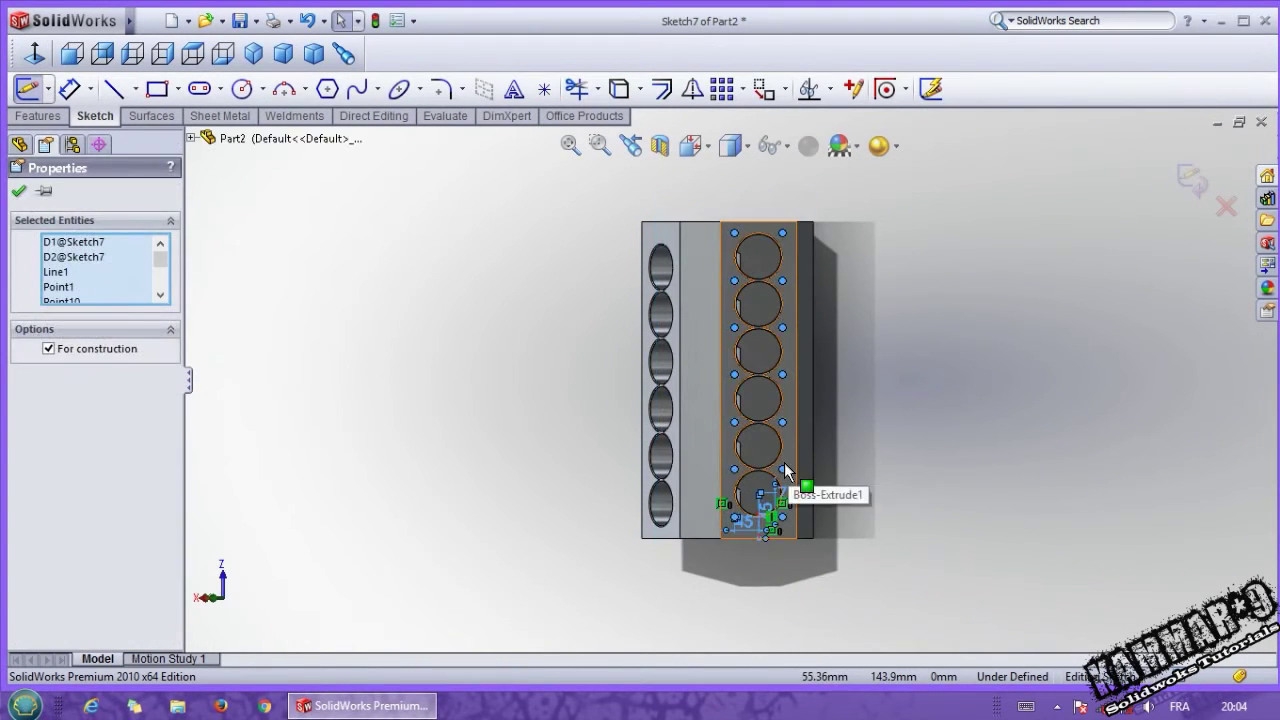
pyautogui.click(1182, 181)
# Start a new Hole Wizard feature on the undrilled bank's face and delete the stray hole point placed on it
pyautogui.moveTo(1120, 200)
pyautogui.mouseDown(button='middle')
pyautogui.moveTo(614, 329)
pyautogui.moveTo(677, 240)
pyautogui.mouseUp(button='middle')
pyautogui.scroll(-2, 676, 233)
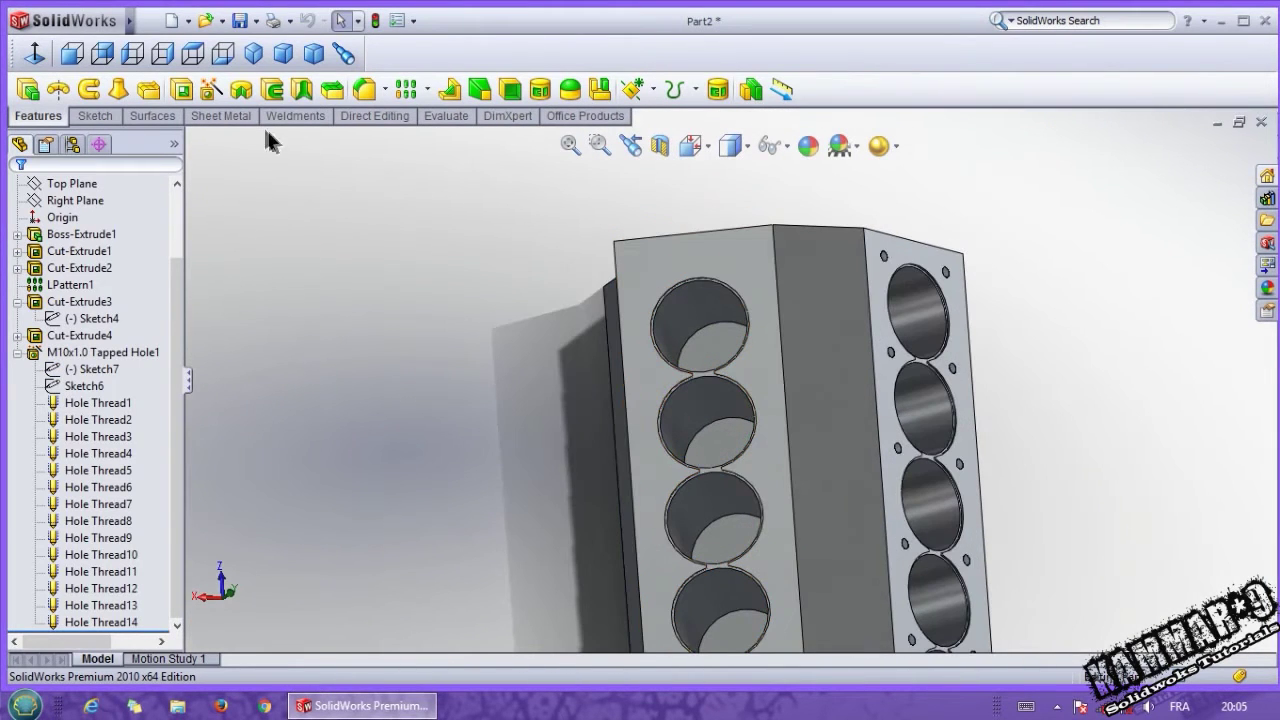
pyautogui.click(209, 94)
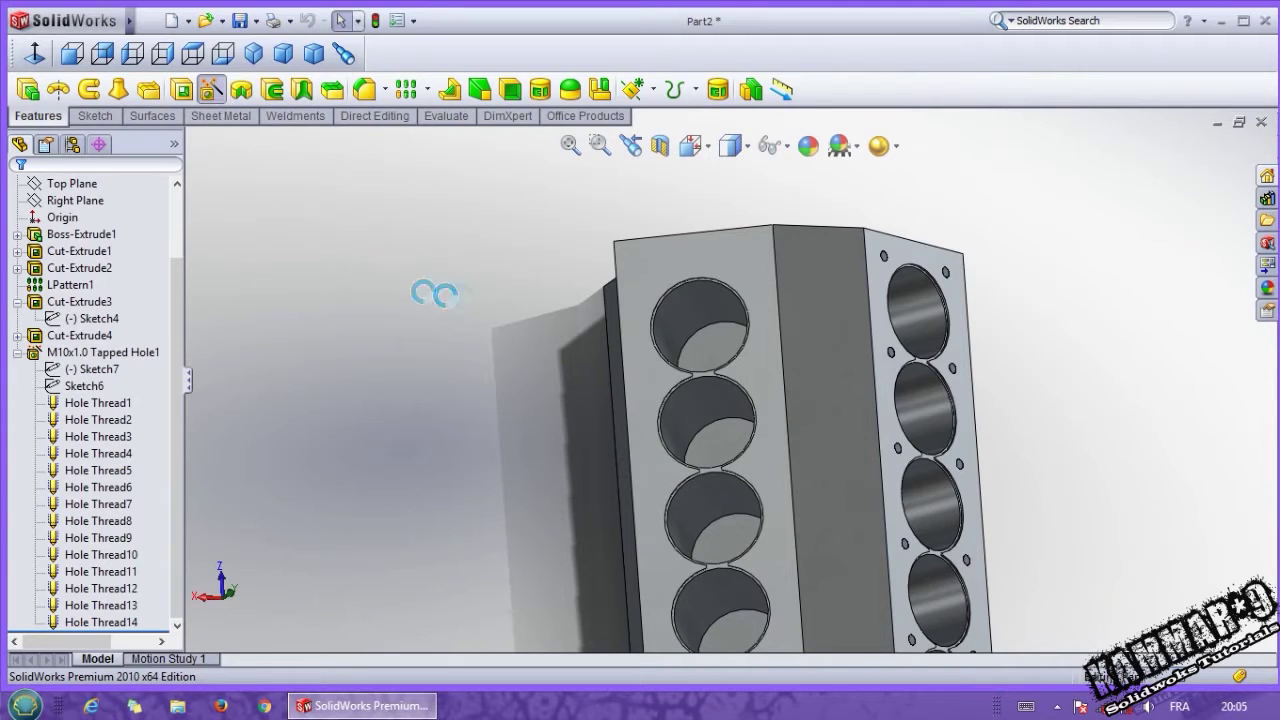
pyautogui.click(120, 226)
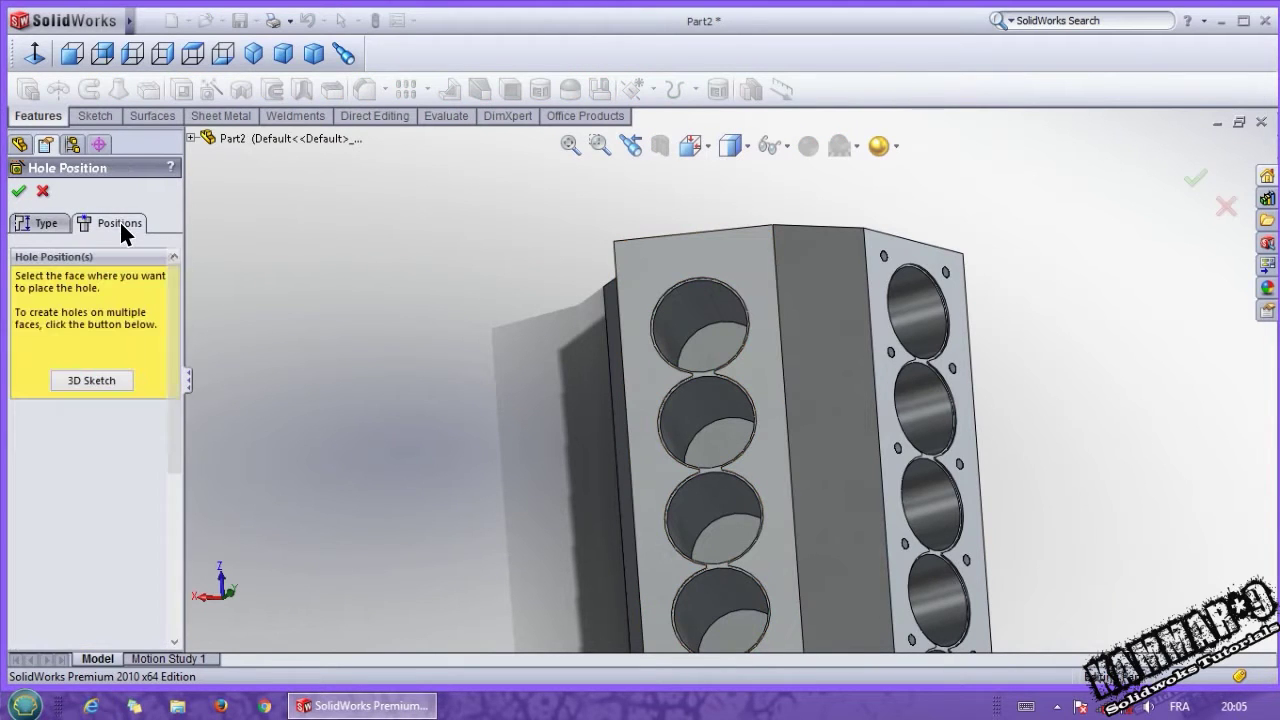
pyautogui.click(655, 284)
pyautogui.scroll(-3, 660, 280)
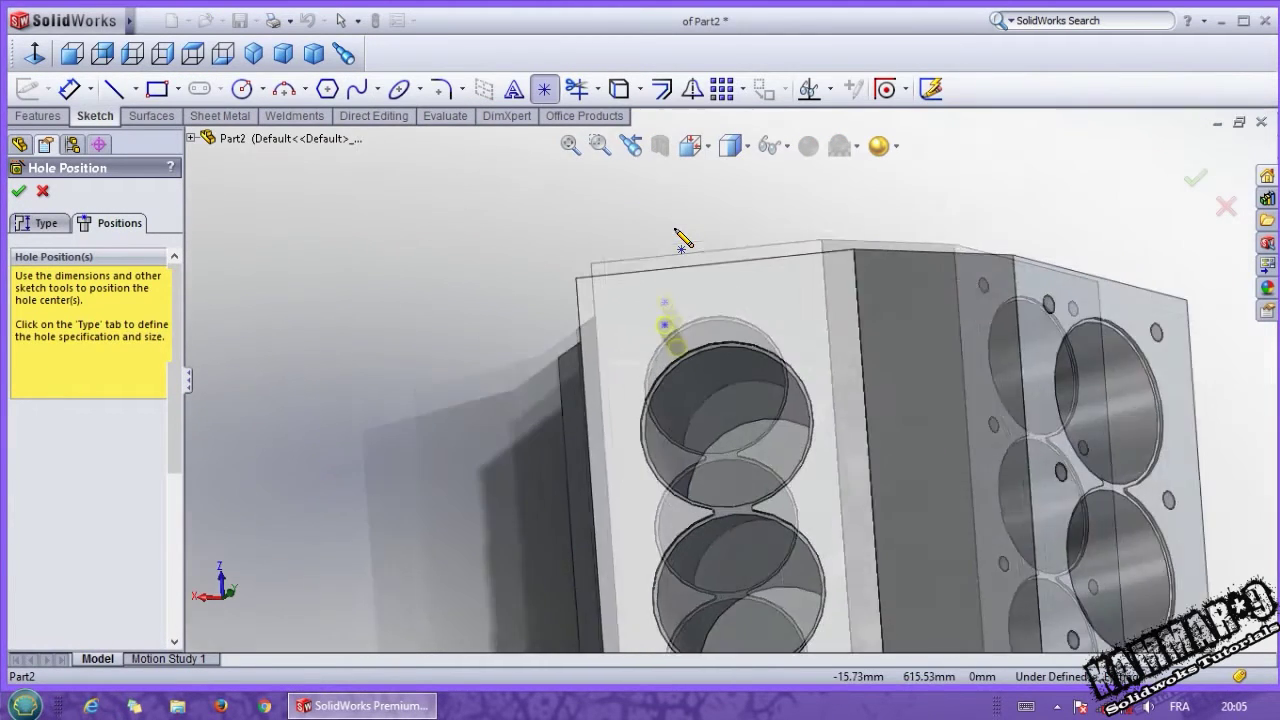
pyautogui.click(665, 326)
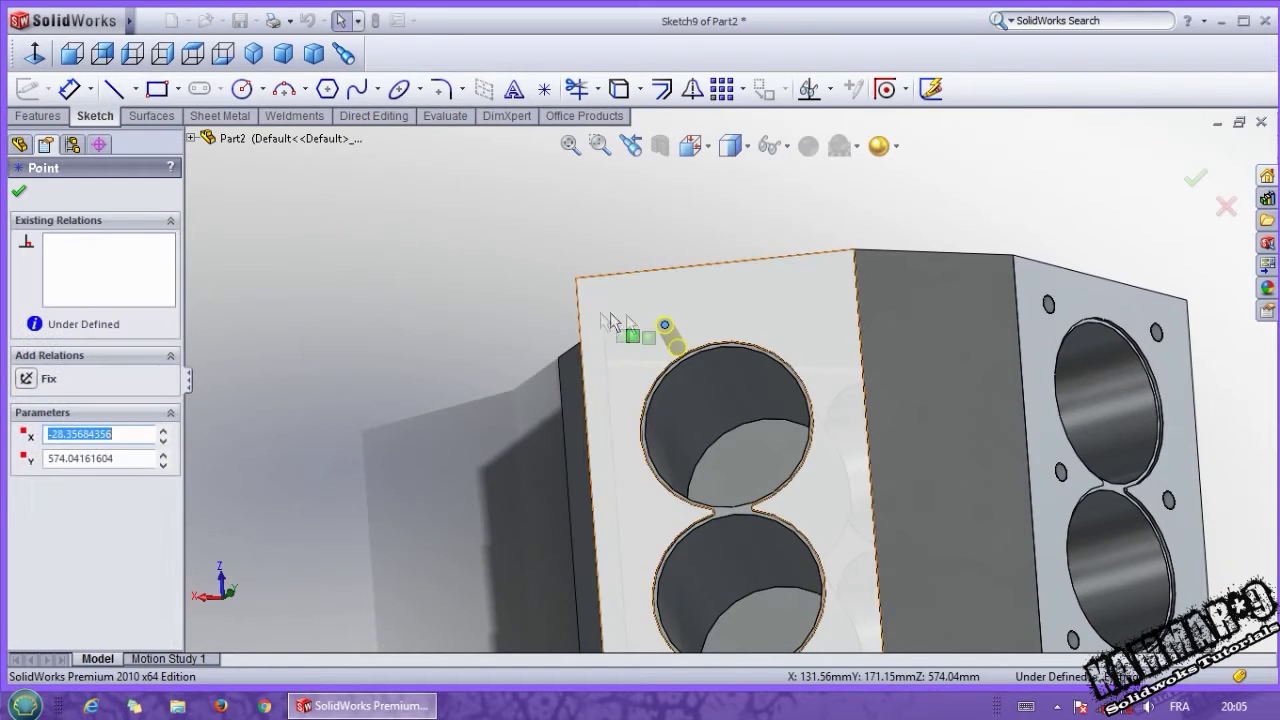
pyautogui.press('Delete')
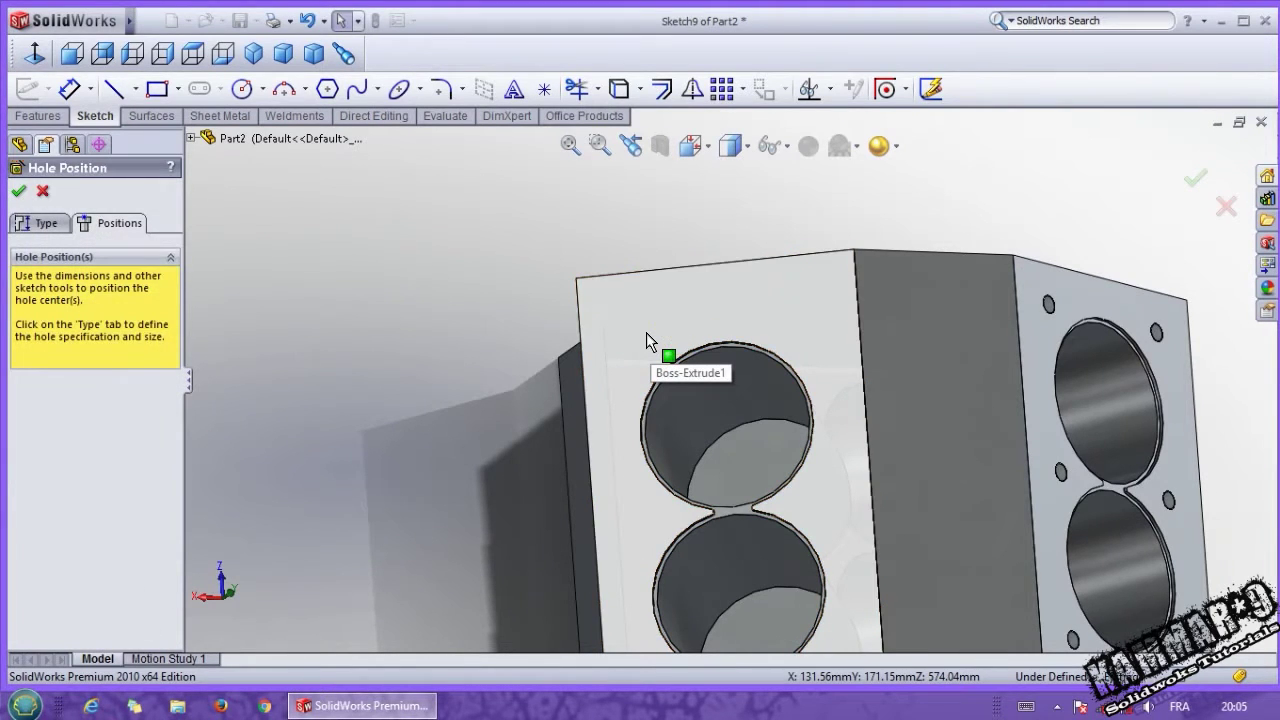
# View the undrilled bank face straight on and place a hole point beside its first bore
pyautogui.click(640, 304)
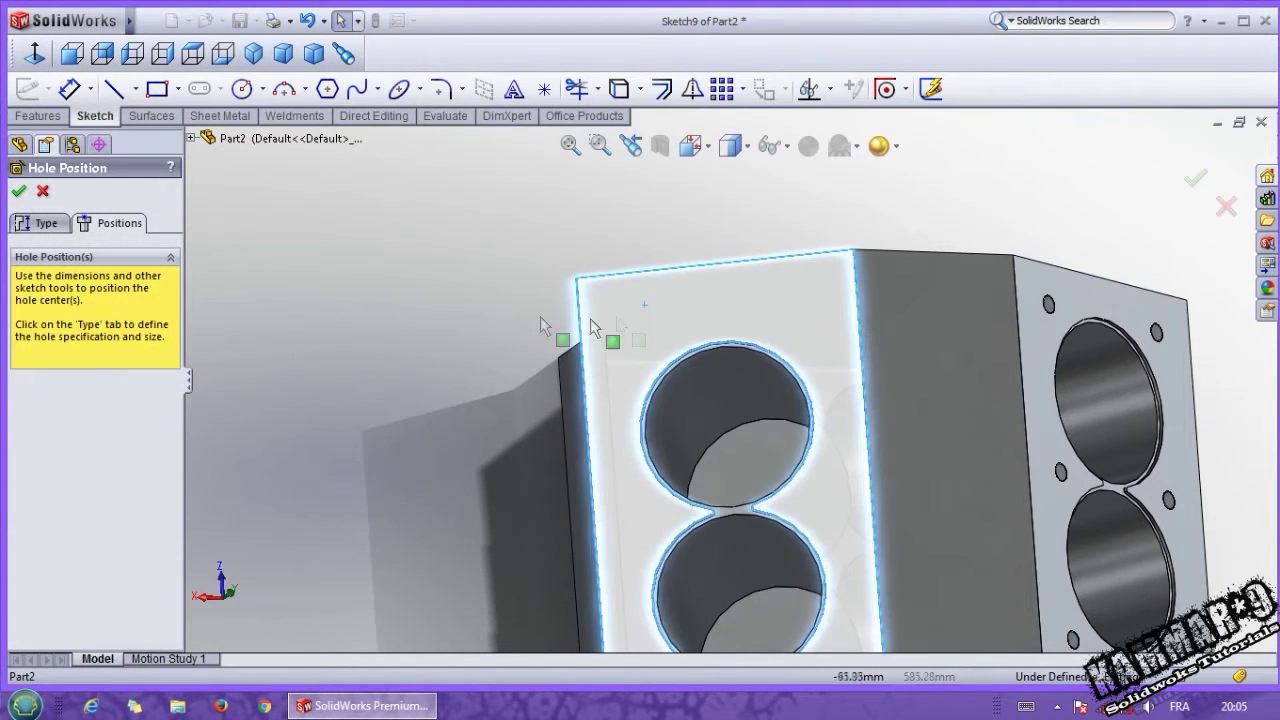
pyautogui.click(35, 54)
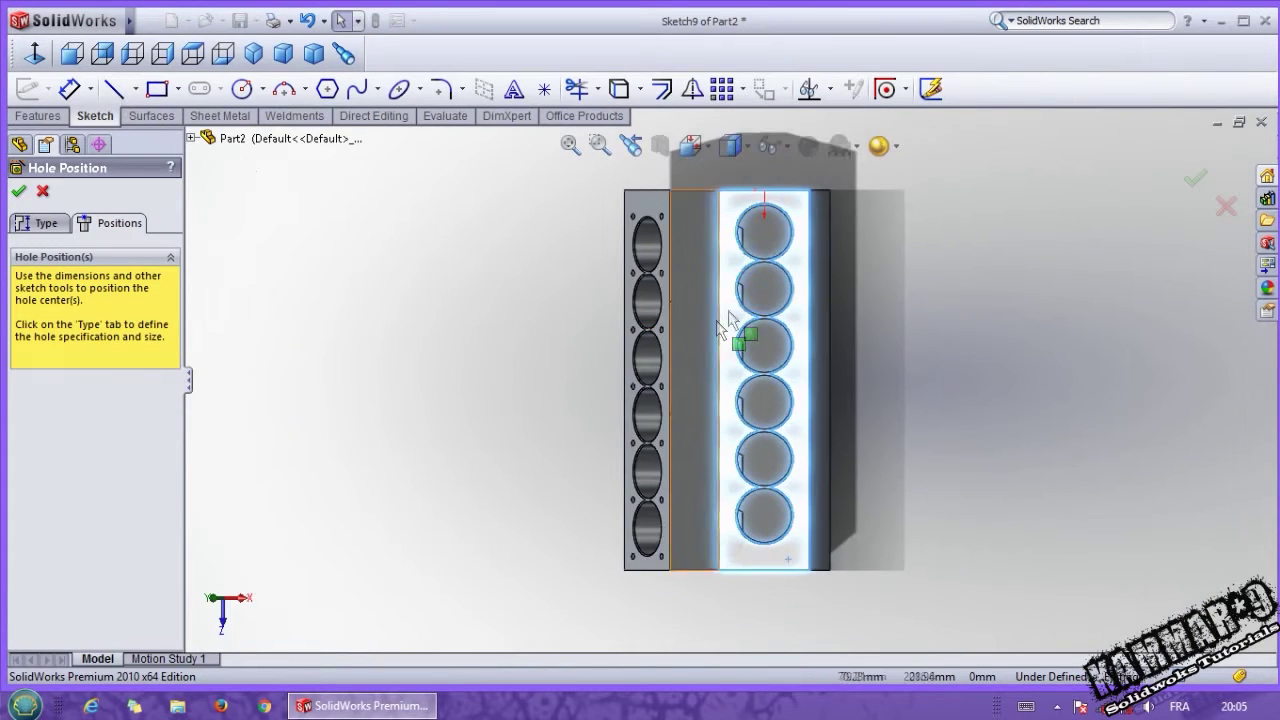
pyautogui.click(966, 310)
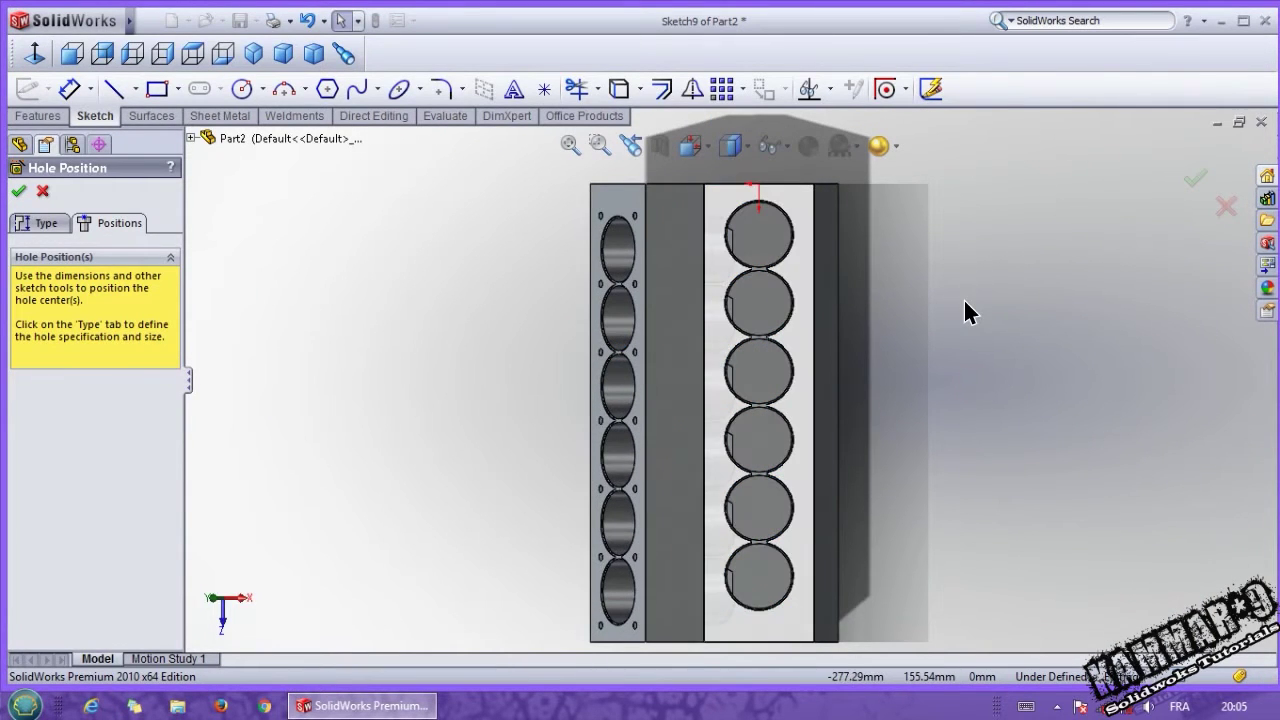
pyautogui.scroll(1, 951, 343)
pyautogui.scroll(-1, 843, 314)
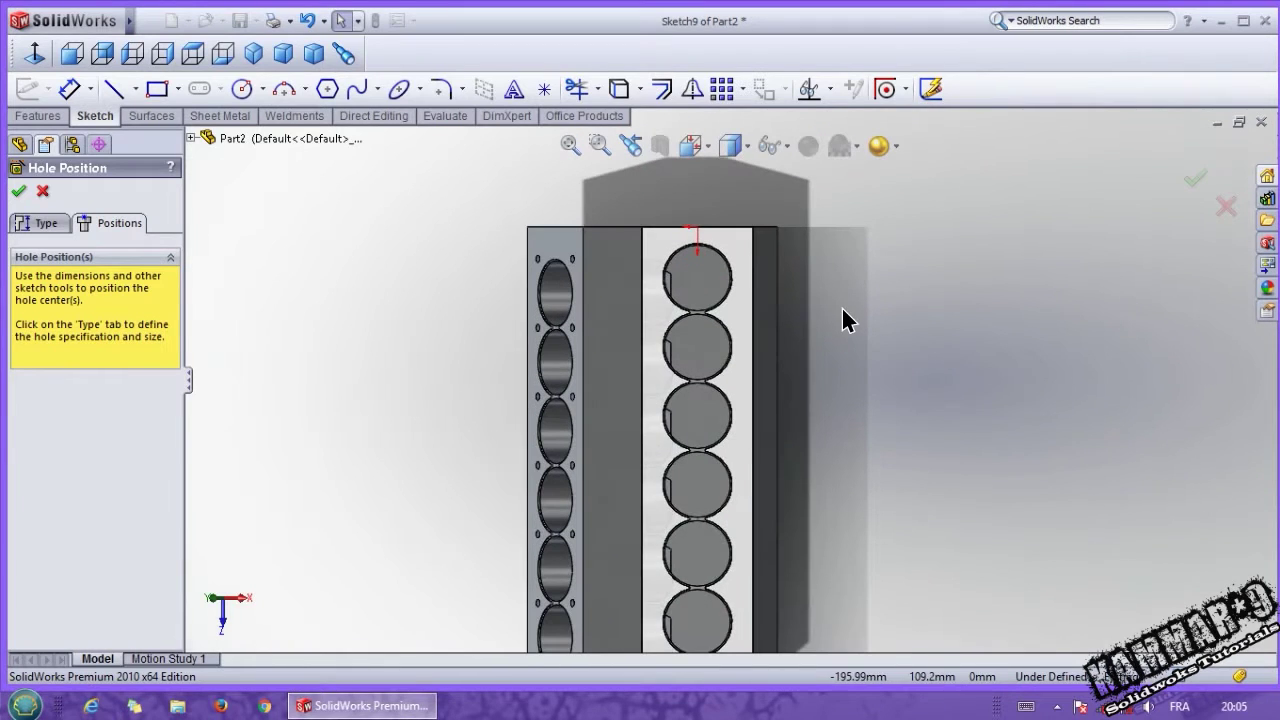
pyautogui.scroll(1, 845, 338)
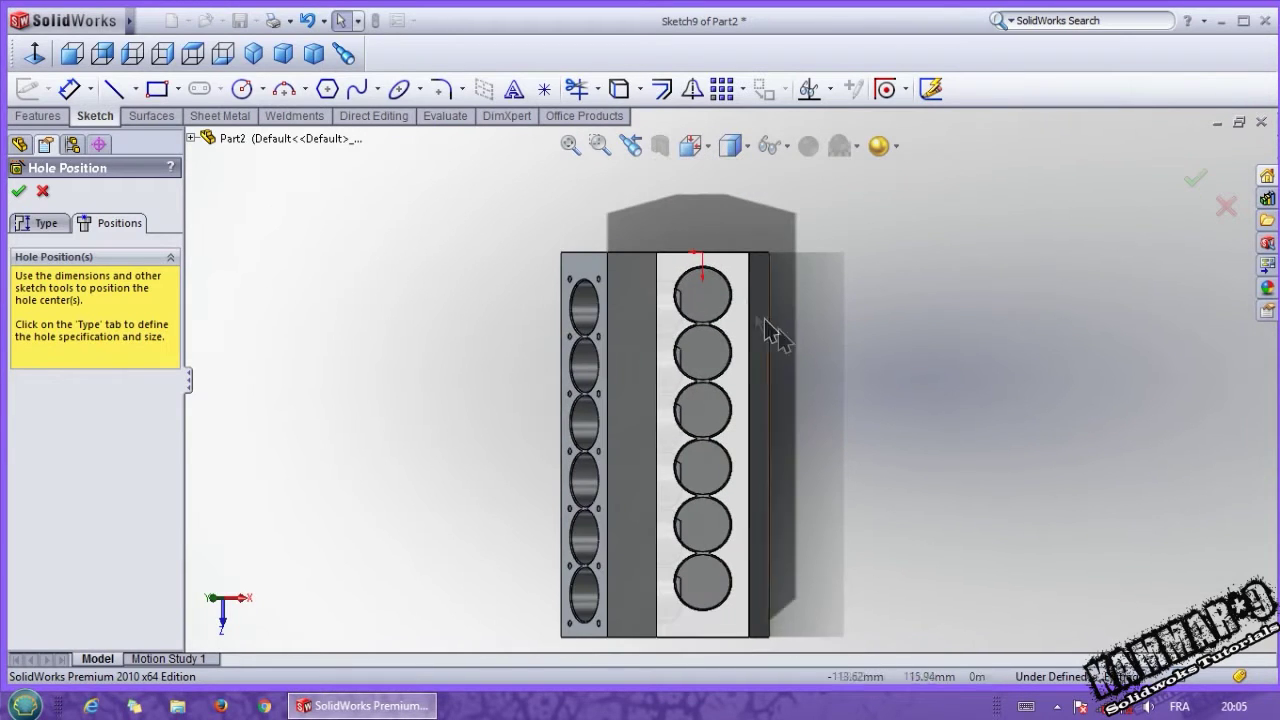
pyautogui.scroll(-2, 726, 274)
pyautogui.scroll(-2, 726, 274)
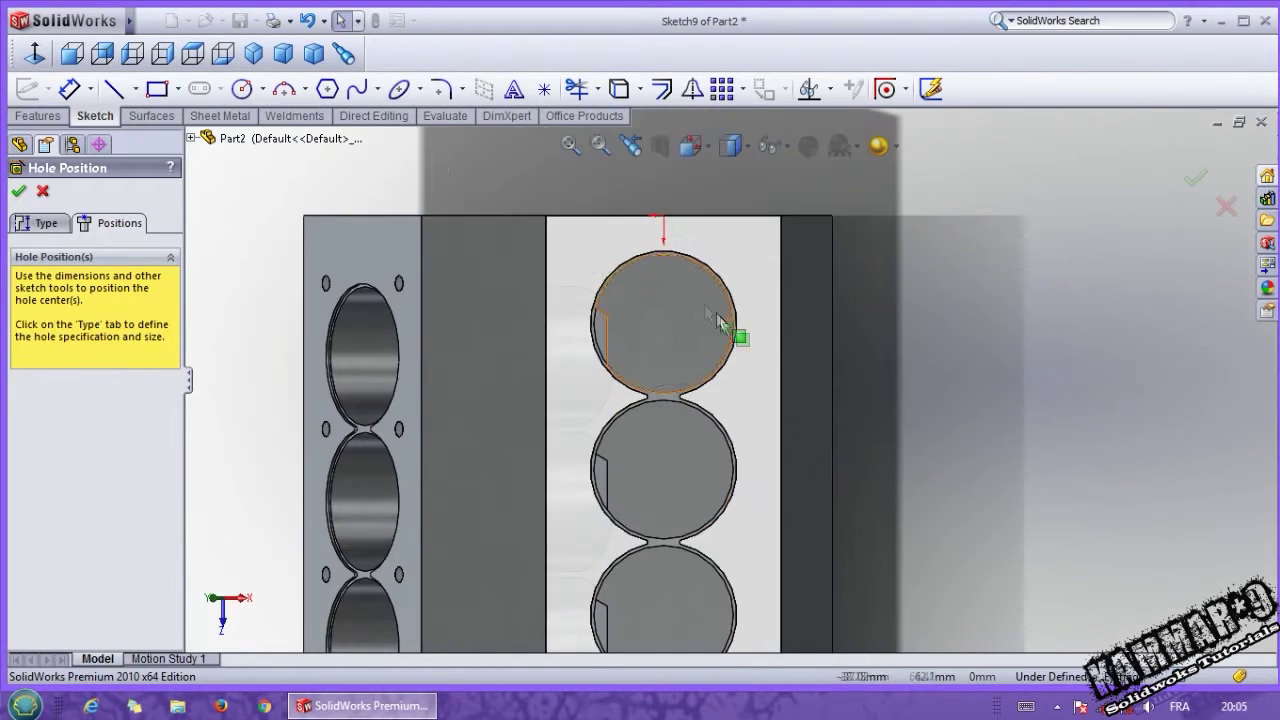
pyautogui.click(544, 89)
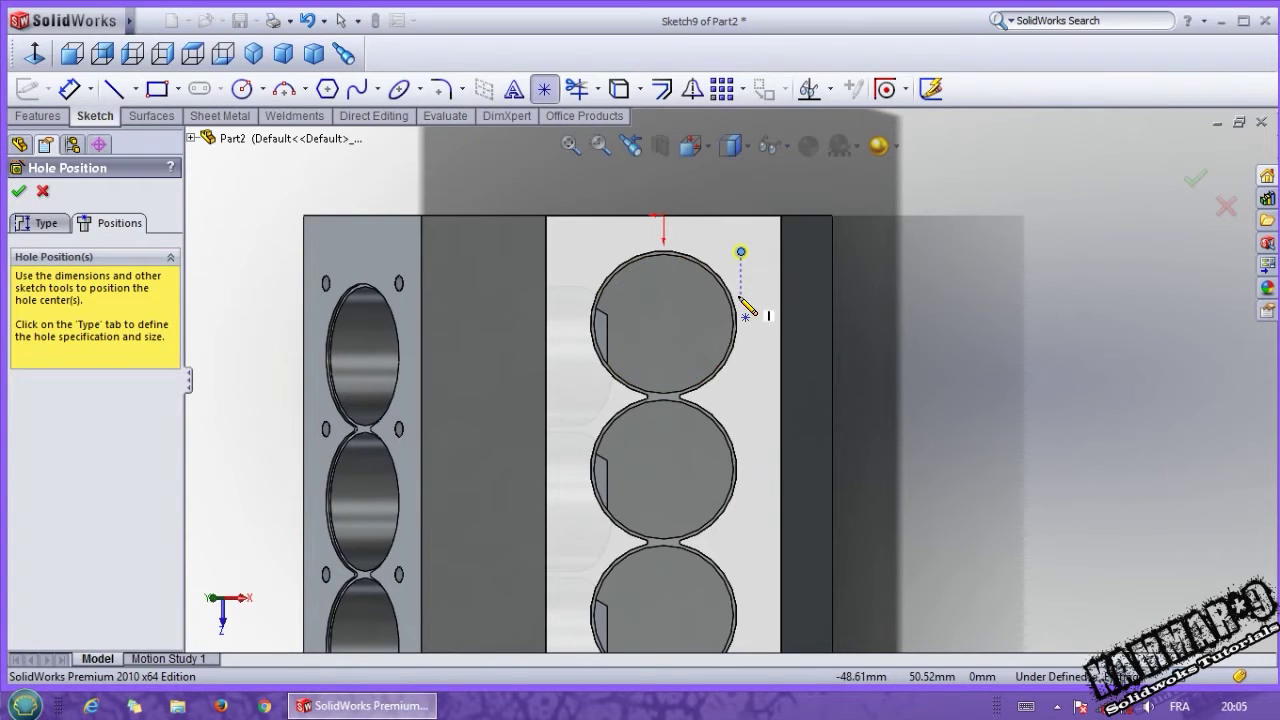
# Draw a vertical construction line from the sketch origin on the block's end edge to the first bore's centre
pyautogui.click(114, 89)
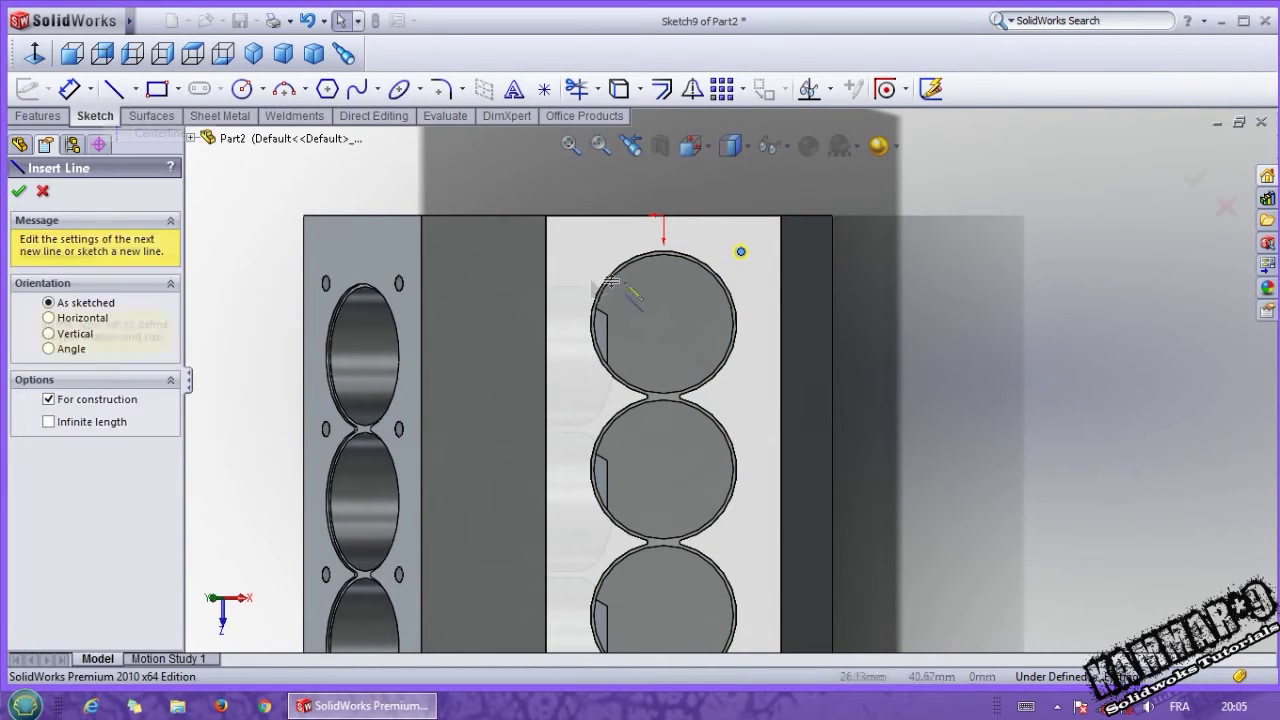
pyautogui.click(663, 216)
pyautogui.click(663, 323)
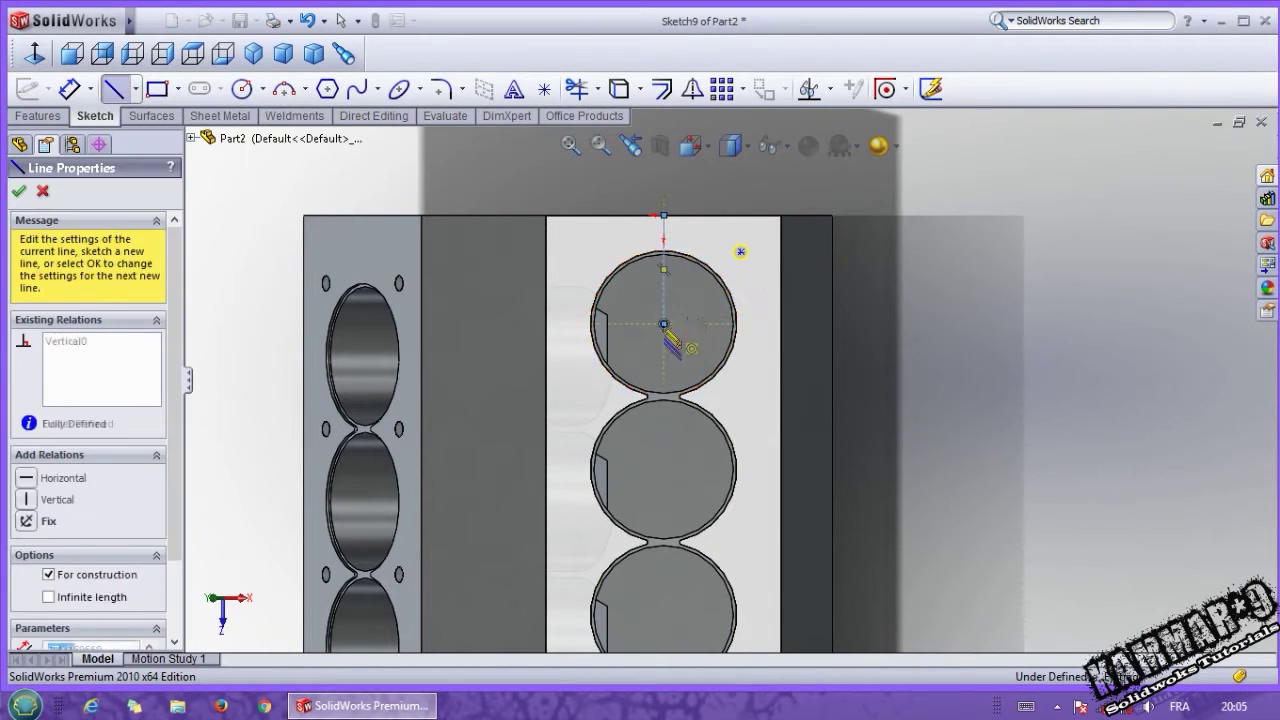
pyautogui.press('Escape')
# Dimension the hole point 45 mm from the construction line and 45 mm vertically from the first bore's centre
pyautogui.scroll(-3, 696, 172)
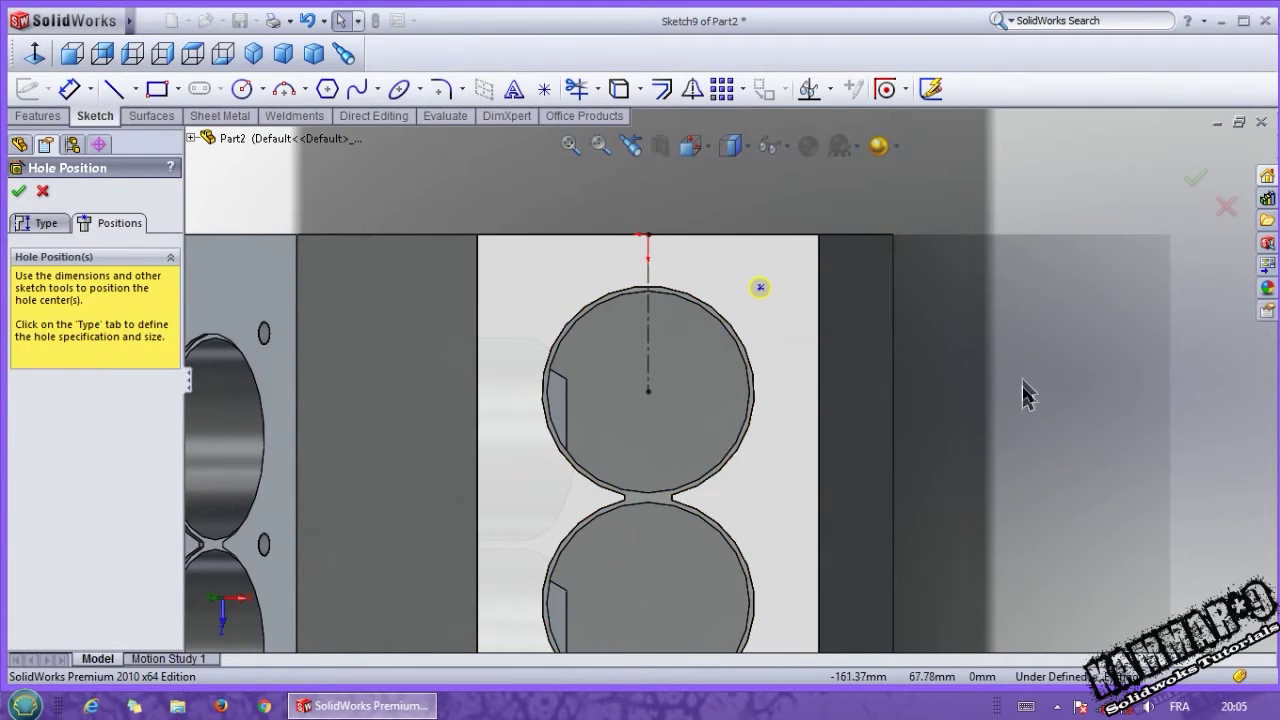
pyautogui.moveTo(1023, 398); pyautogui.dragTo(1028, 260, button='right')
pyautogui.click(760, 290)
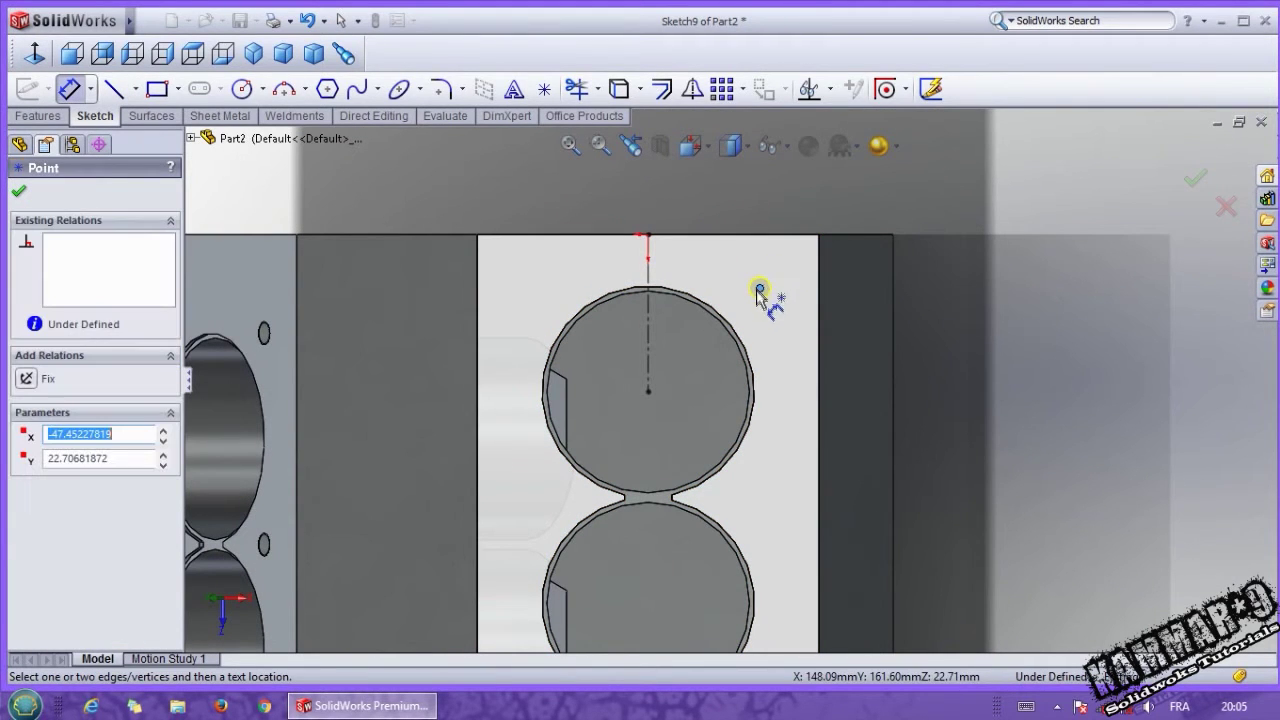
pyautogui.click(651, 331)
pyautogui.click(706, 218)
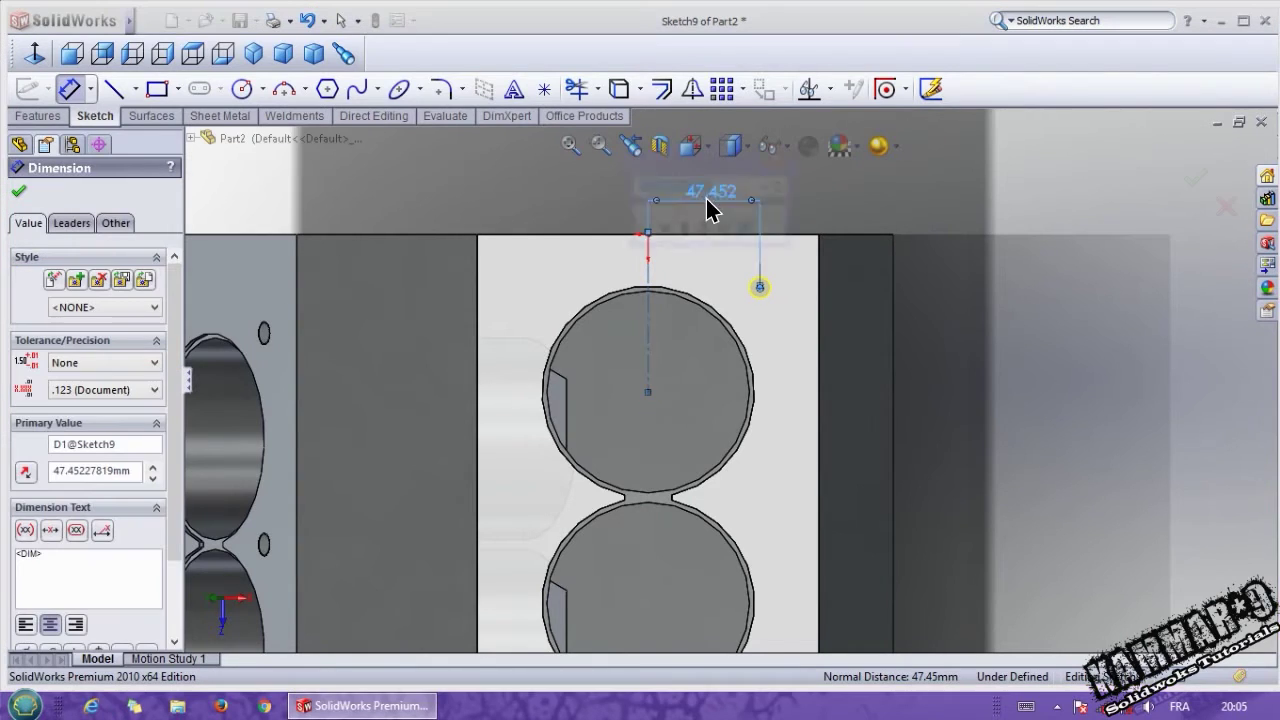
pyautogui.write('45')
pyautogui.press('Return')
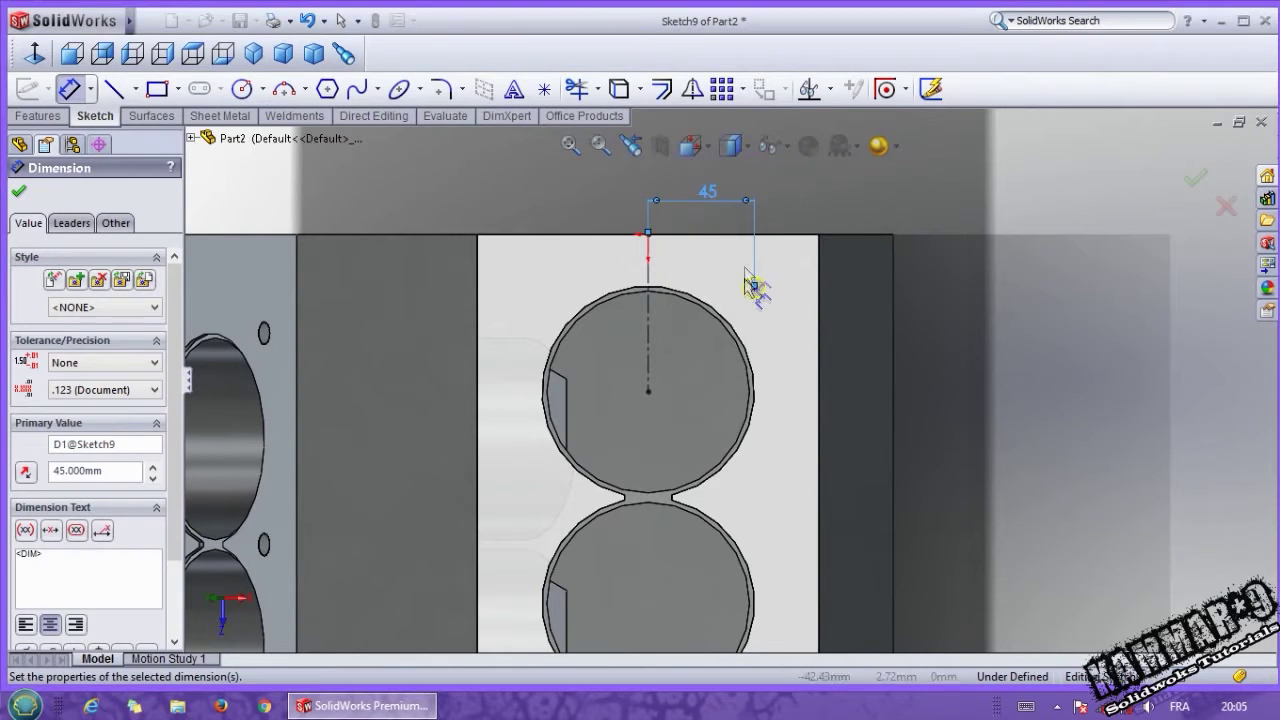
pyautogui.click(753, 290)
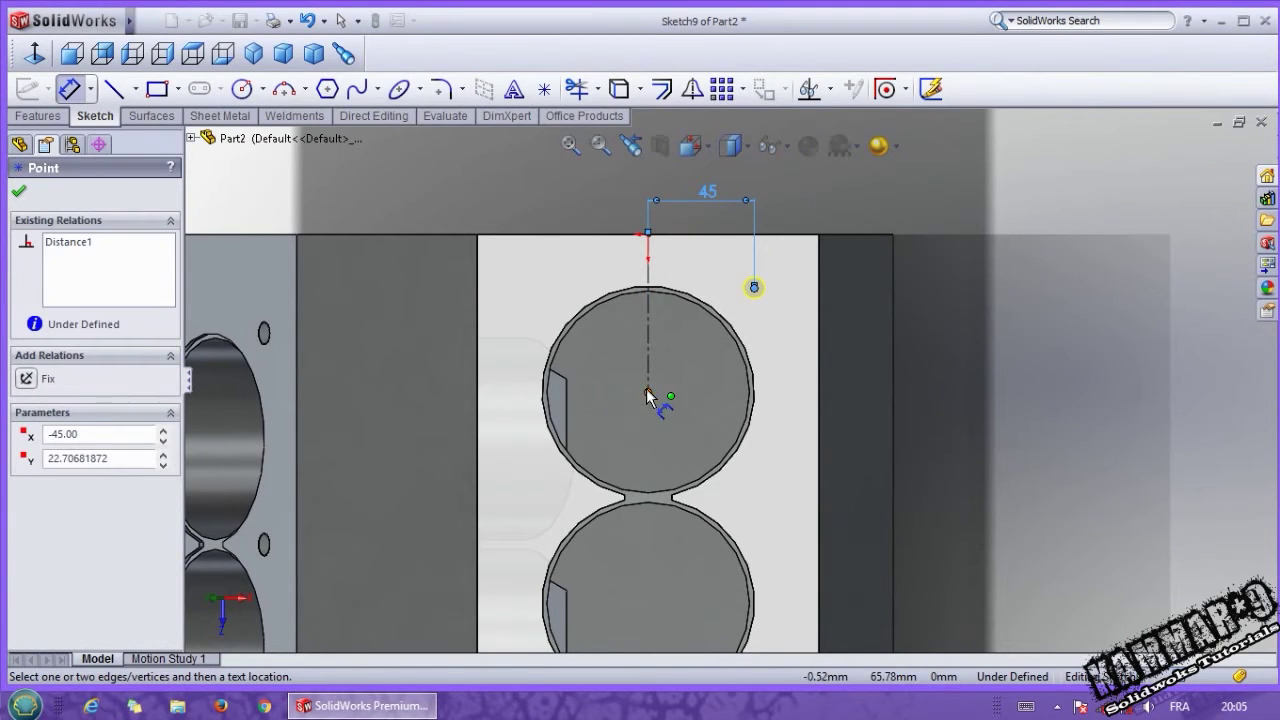
pyautogui.click(735, 456)
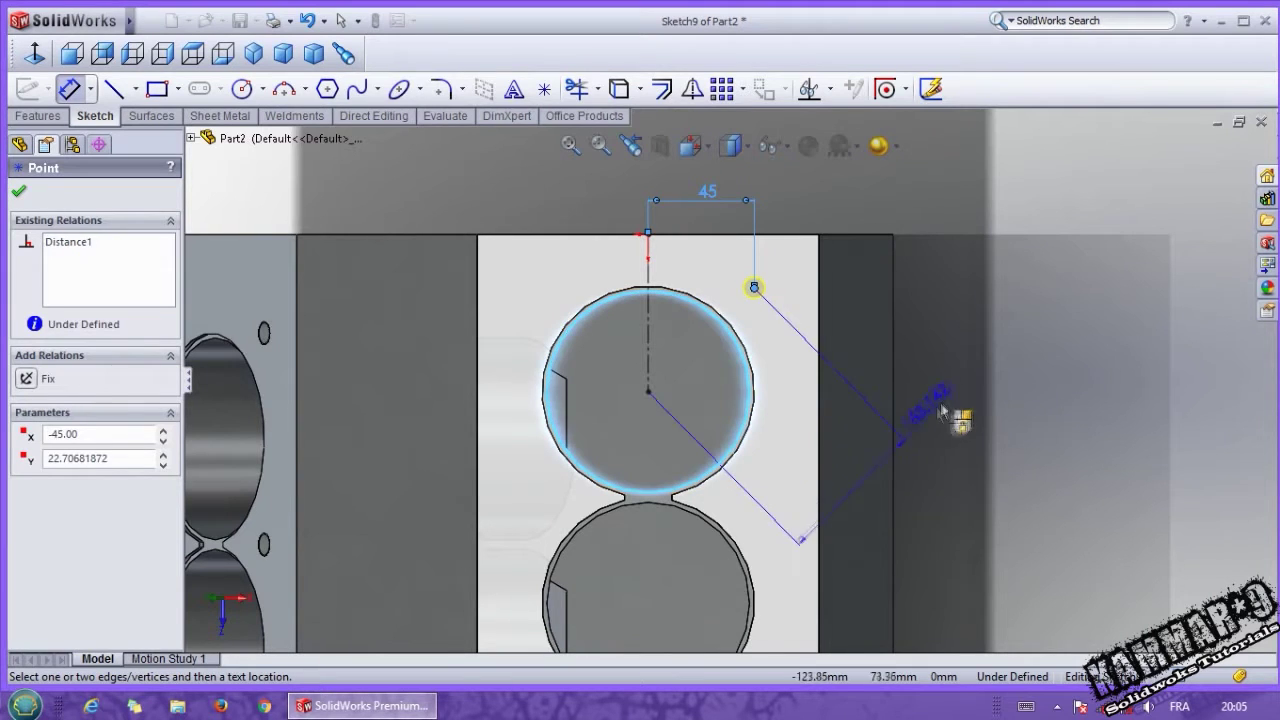
pyautogui.click(909, 337)
pyautogui.write('45')
pyautogui.press('Return')
pyautogui.press('Escape')
# Mirror the hole point about the vertical construction line
pyautogui.click(754, 286)
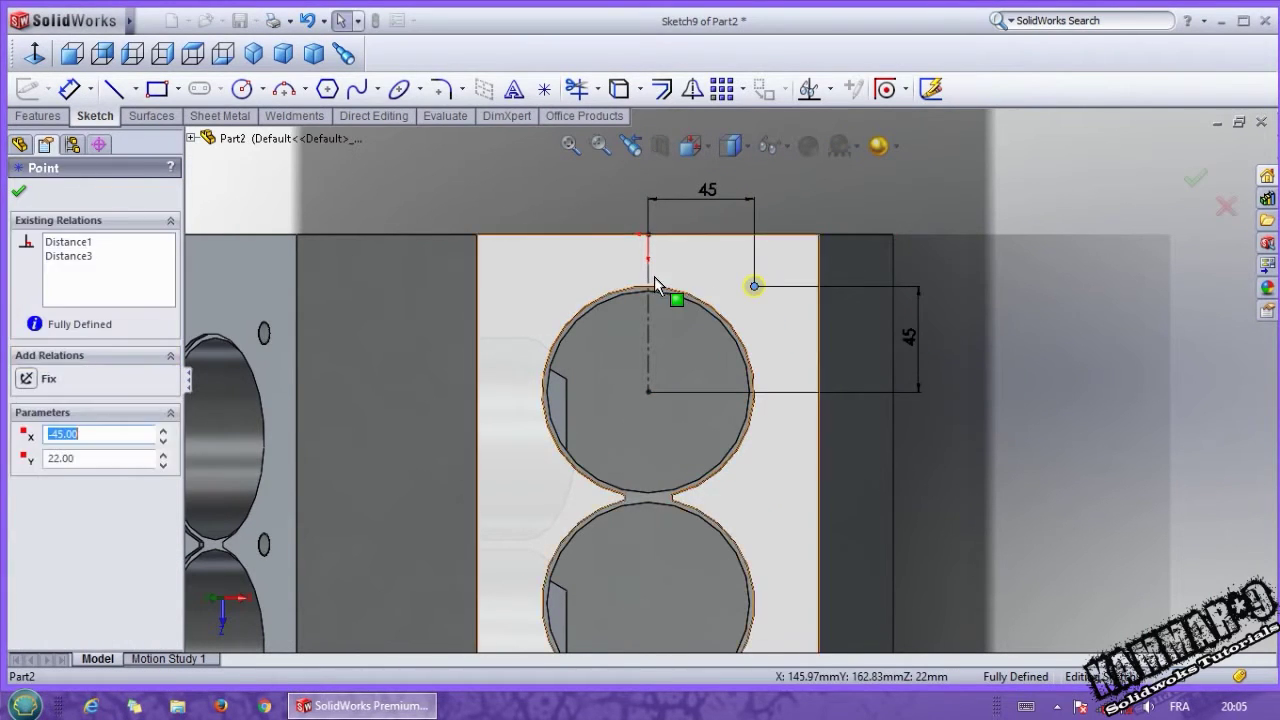
pyautogui.keyDown('ctrl'); pyautogui.click(649, 295); pyautogui.keyUp('ctrl')
pyautogui.click(690, 91)
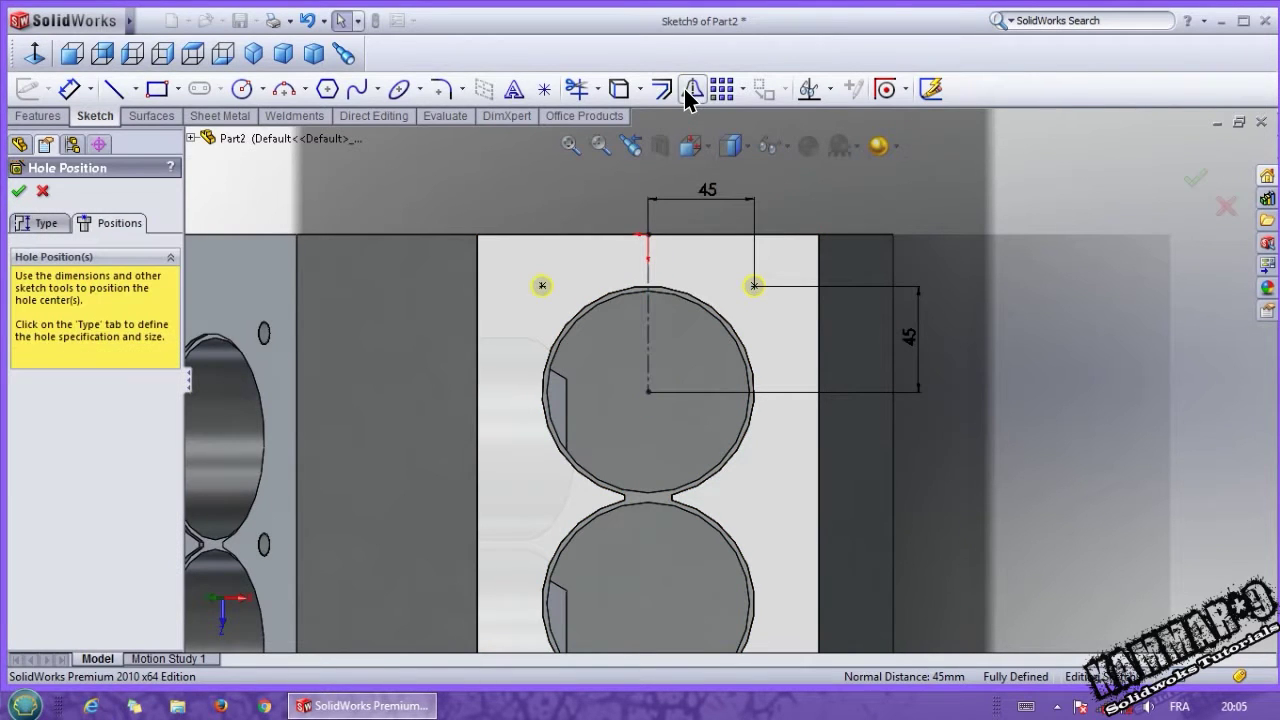
# Linearly pattern both hole points along the second bank at 90 degrees, with 90 mm spacing and seven instances
pyautogui.moveTo(482, 236); pyautogui.dragTo(790, 325)
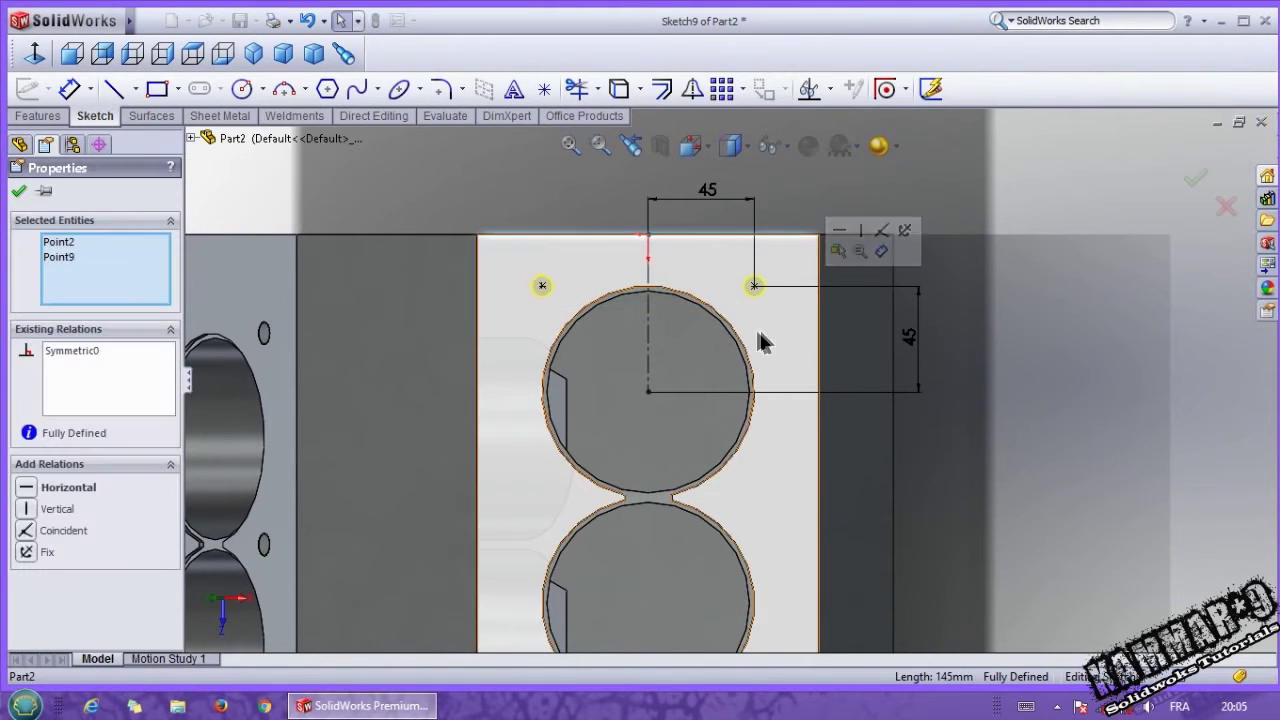
pyautogui.click(722, 88)
pyautogui.write('90')
pyautogui.click(82, 335)
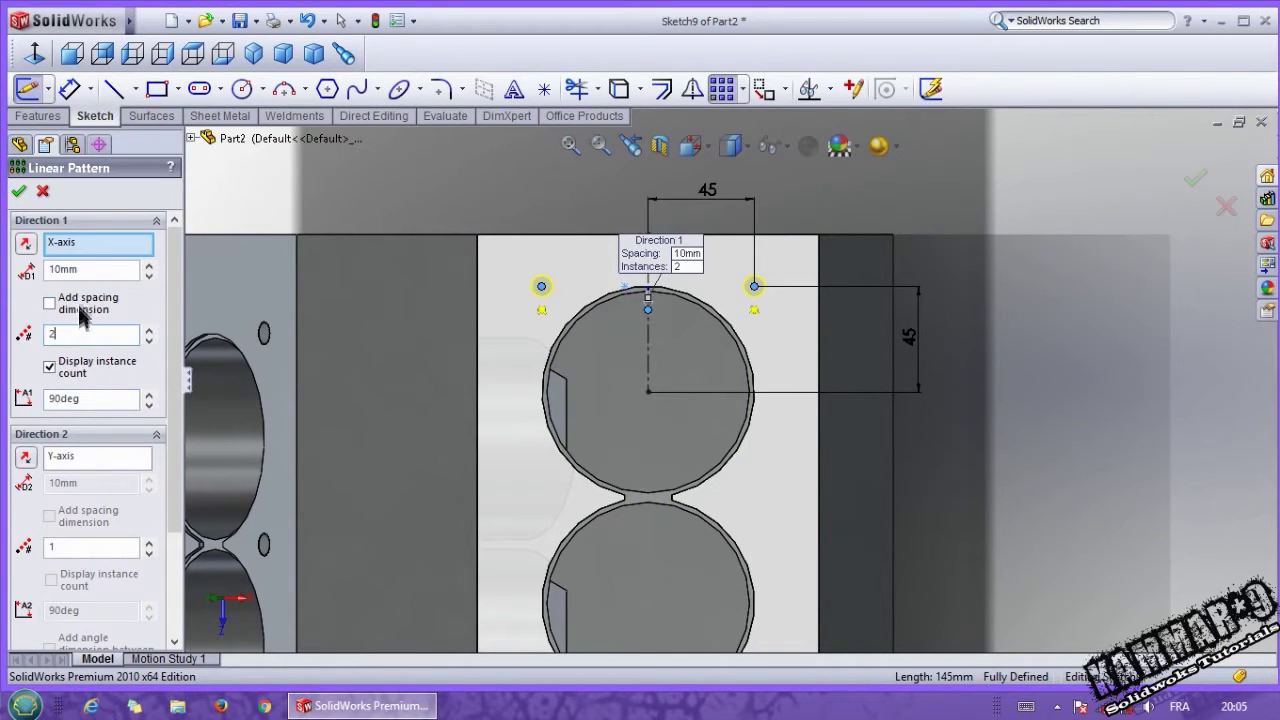
pyautogui.click(82, 333)
pyautogui.doubleClick(147, 330)
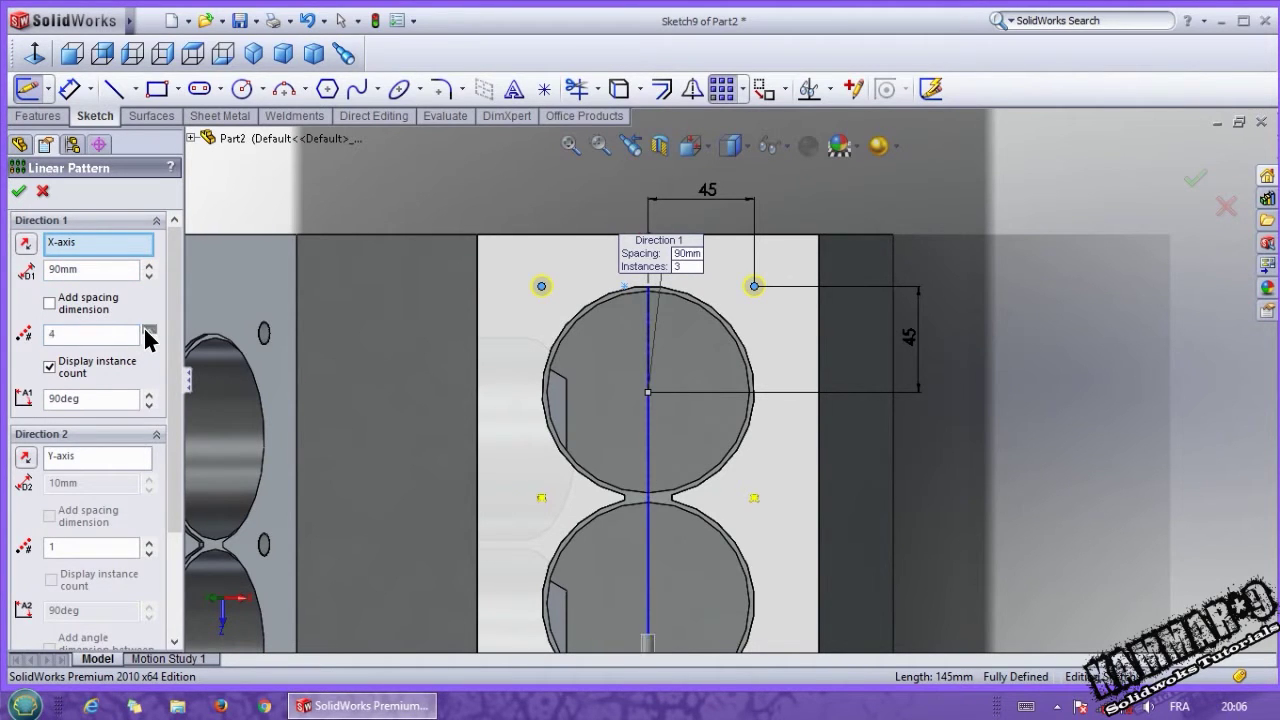
pyautogui.scroll(6, 443, 363)
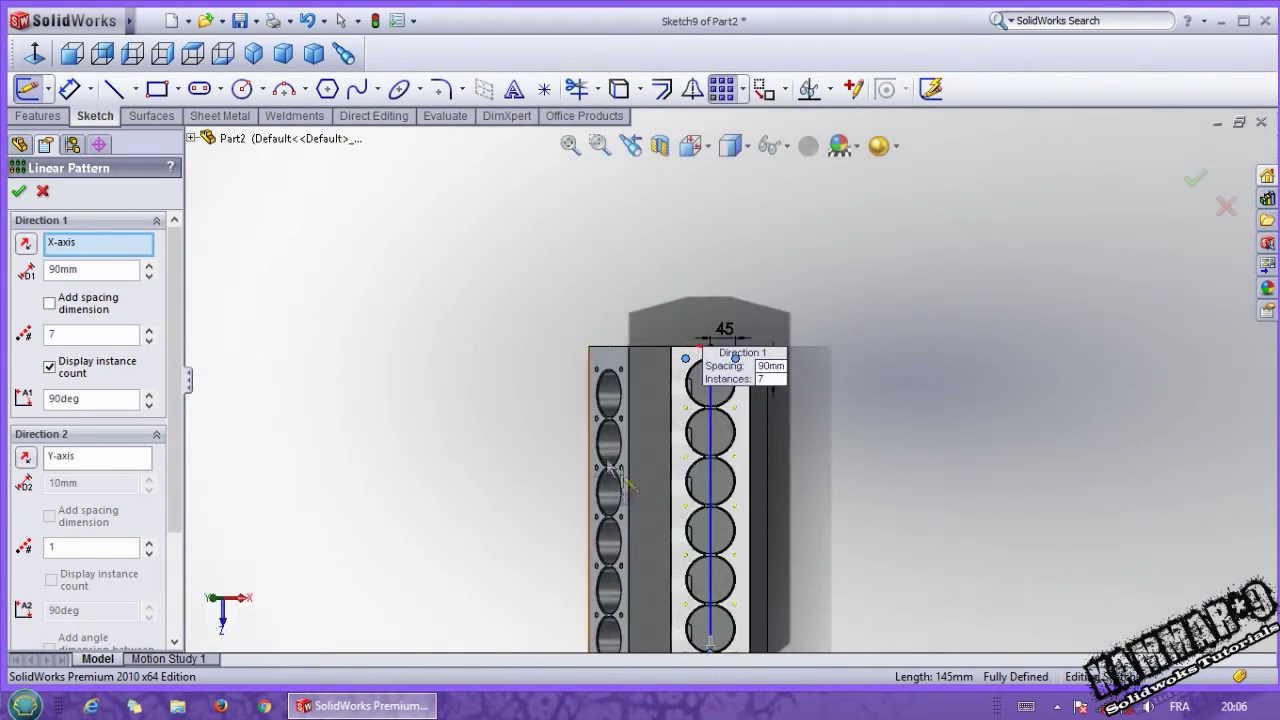
pyautogui.scroll(-3, 711, 600)
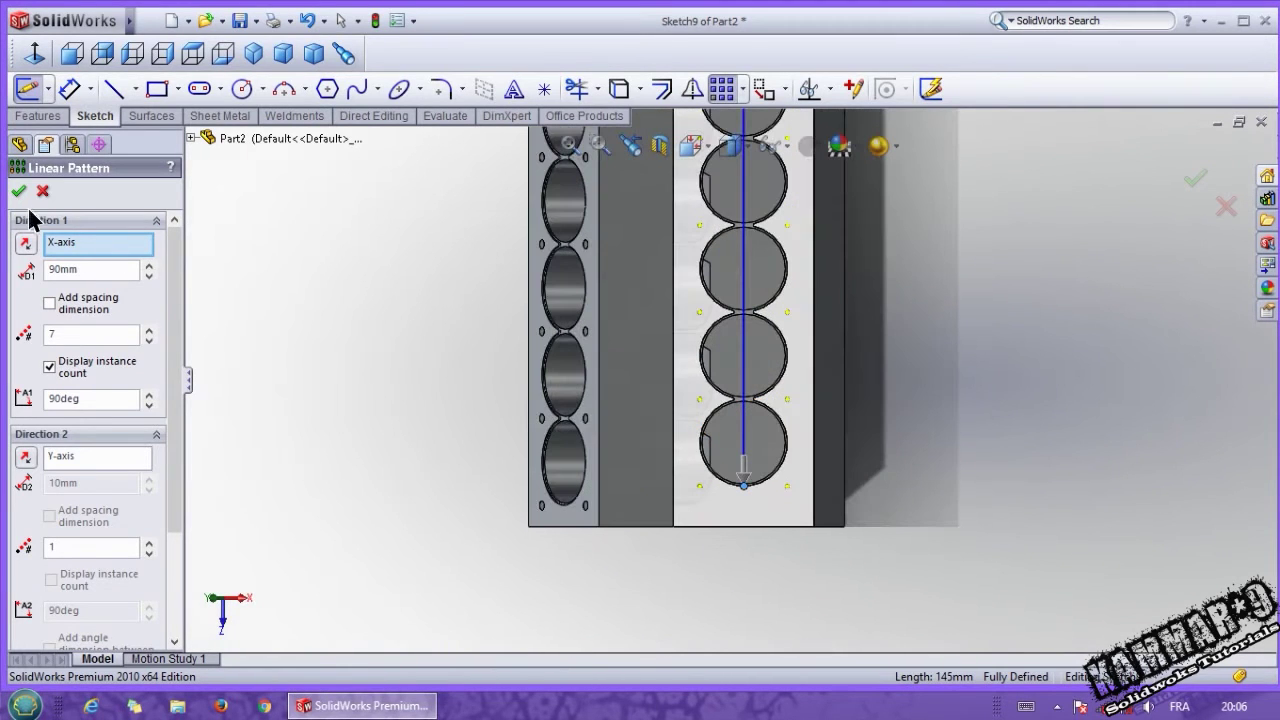
pyautogui.click(19, 192)
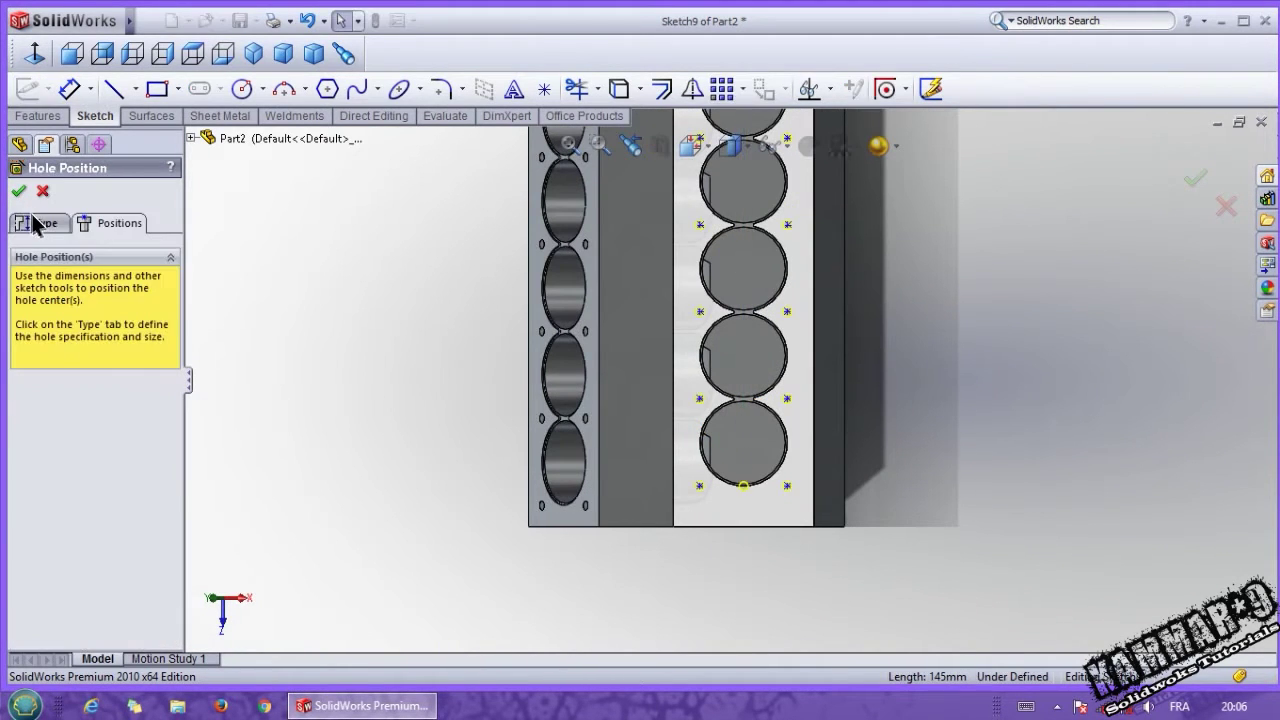
# Create the DIN M10x1.0 tapped holes on the second bank with a blind depth of 47 mm
pyautogui.click(45, 224)
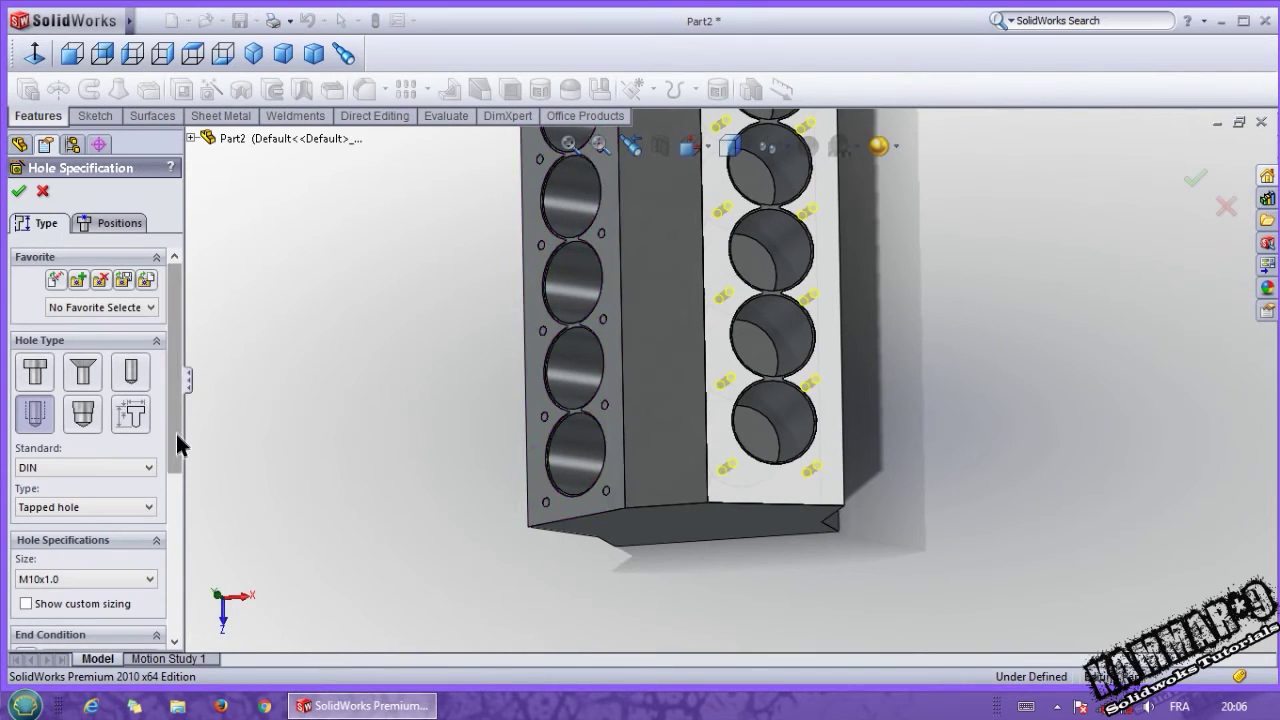
pyautogui.scroll(-2, 177, 445)
pyautogui.moveTo(168, 460); pyautogui.dragTo(150, 520)
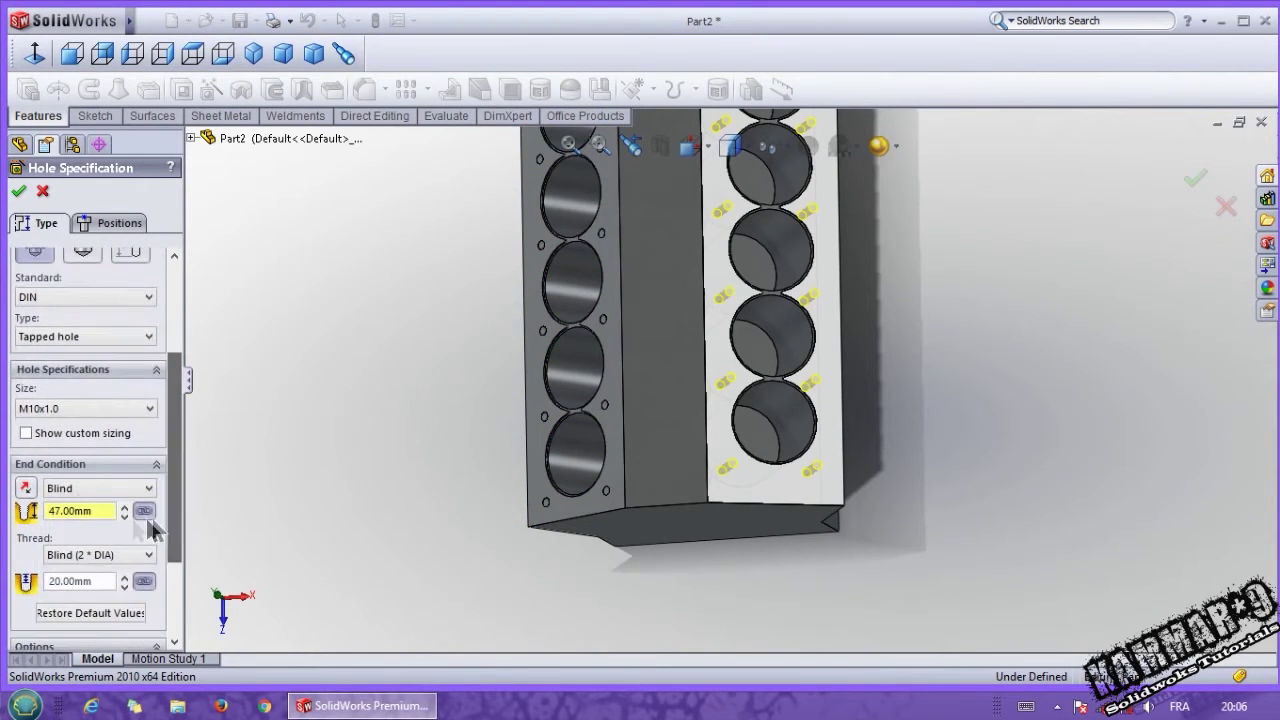
pyautogui.click(19, 191)
# Create a reference plane offset 90 mm from the second bank's face, flipped into the block
pyautogui.moveTo(682, 530); pyautogui.dragTo(690, 467, button='middle')
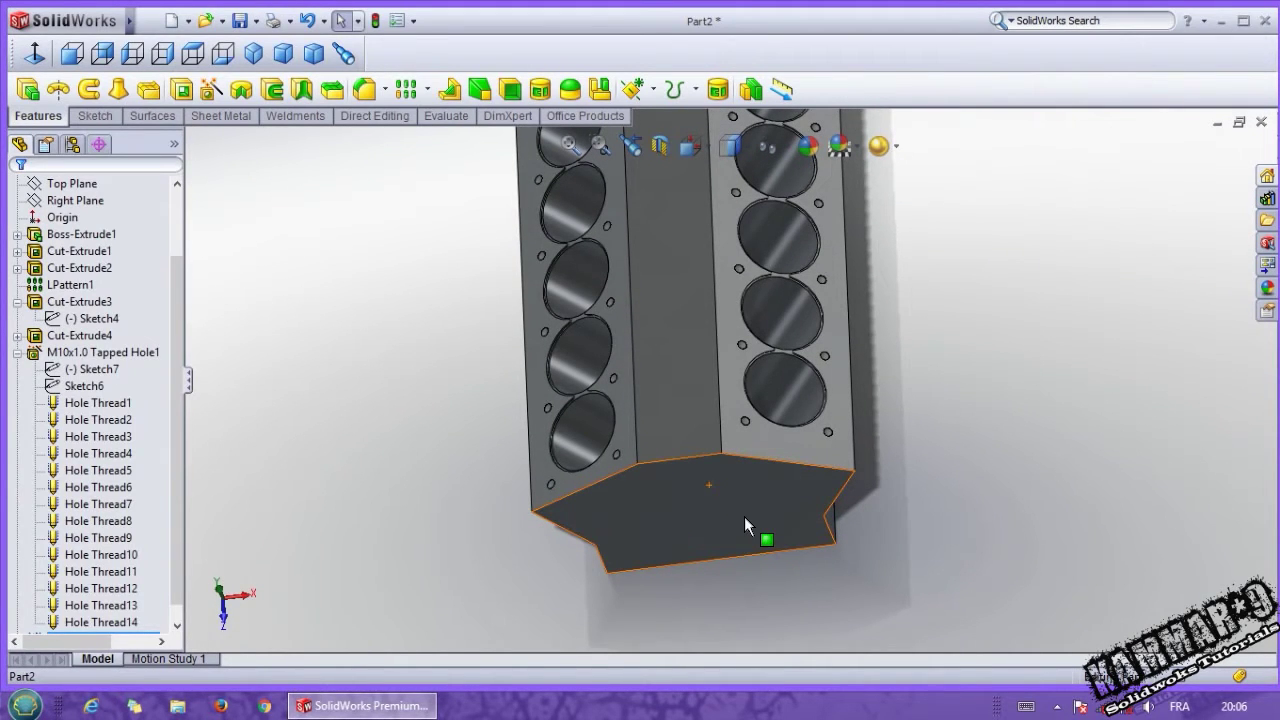
pyautogui.moveTo(744, 517); pyautogui.dragTo(765, 358, button='middle')
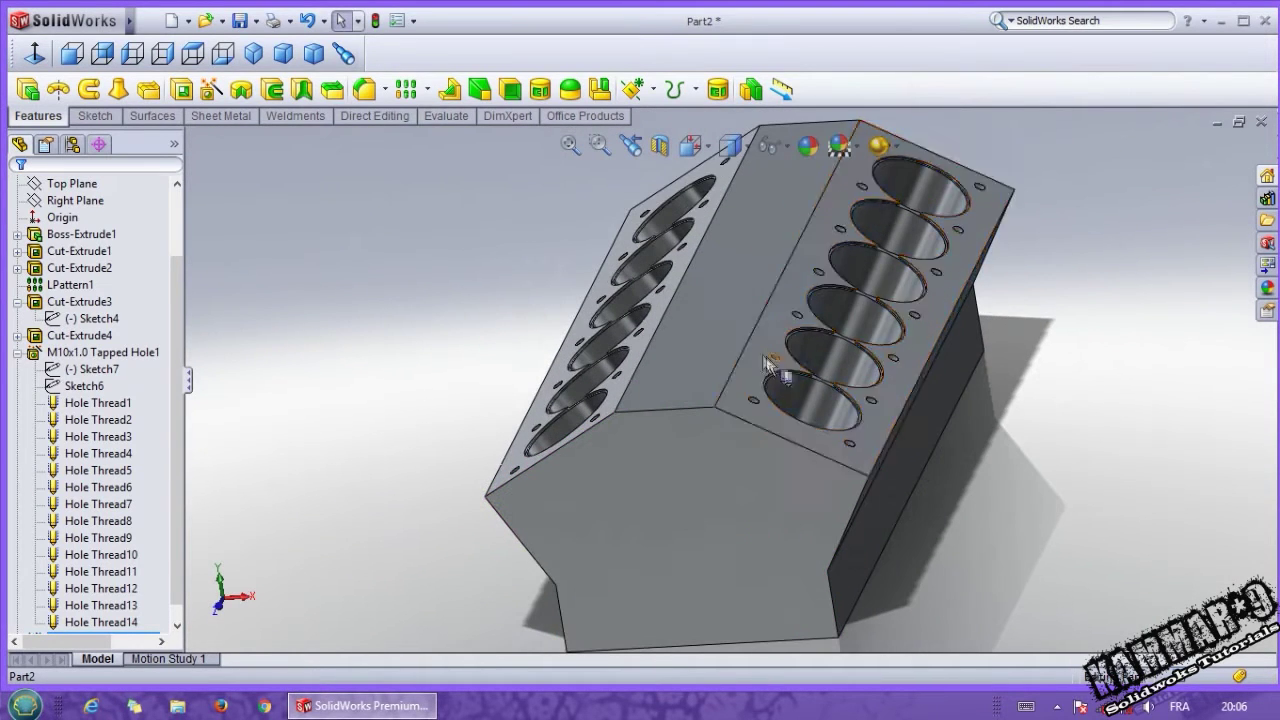
pyautogui.click(760, 358)
pyautogui.click(632, 90)
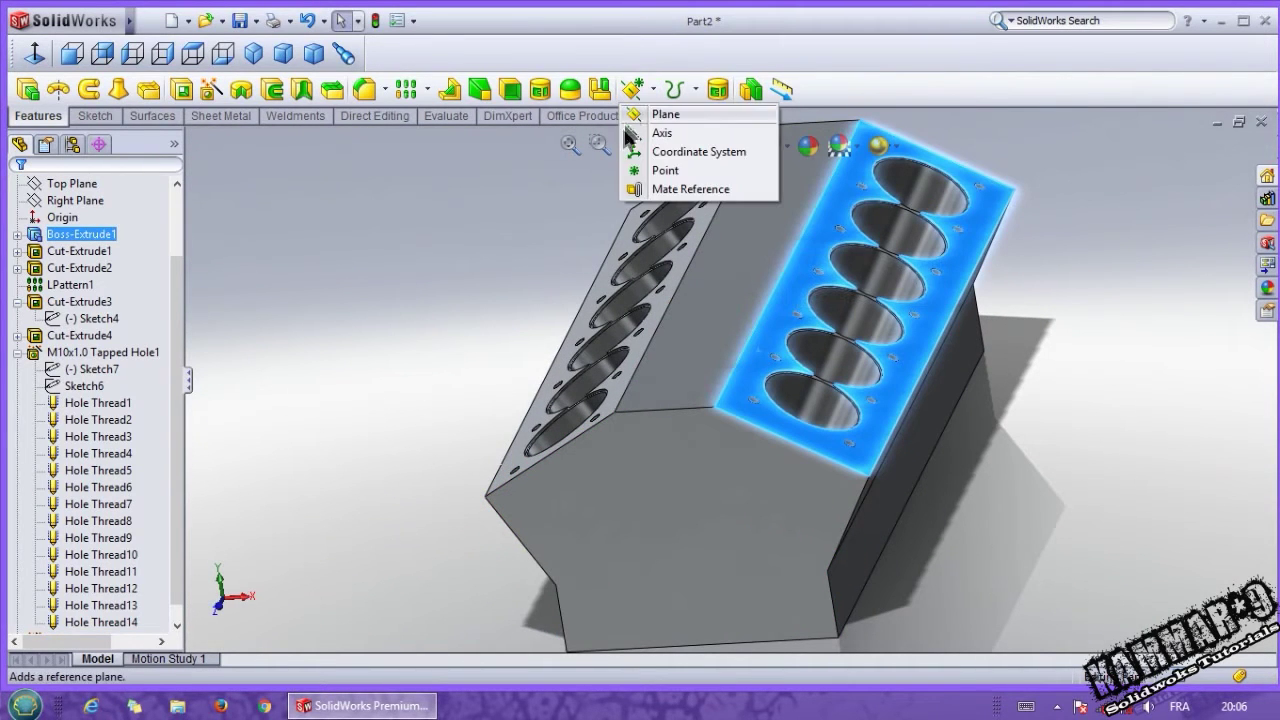
pyautogui.click(656, 116)
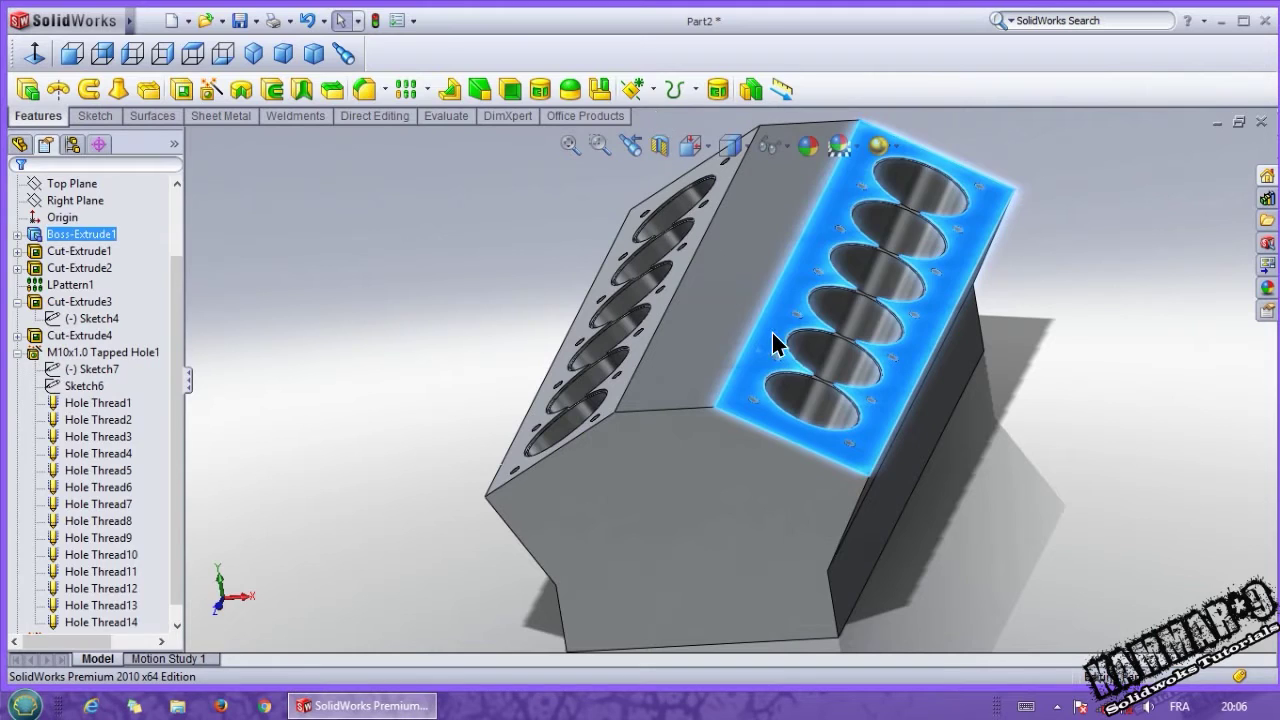
pyautogui.click(70, 429)
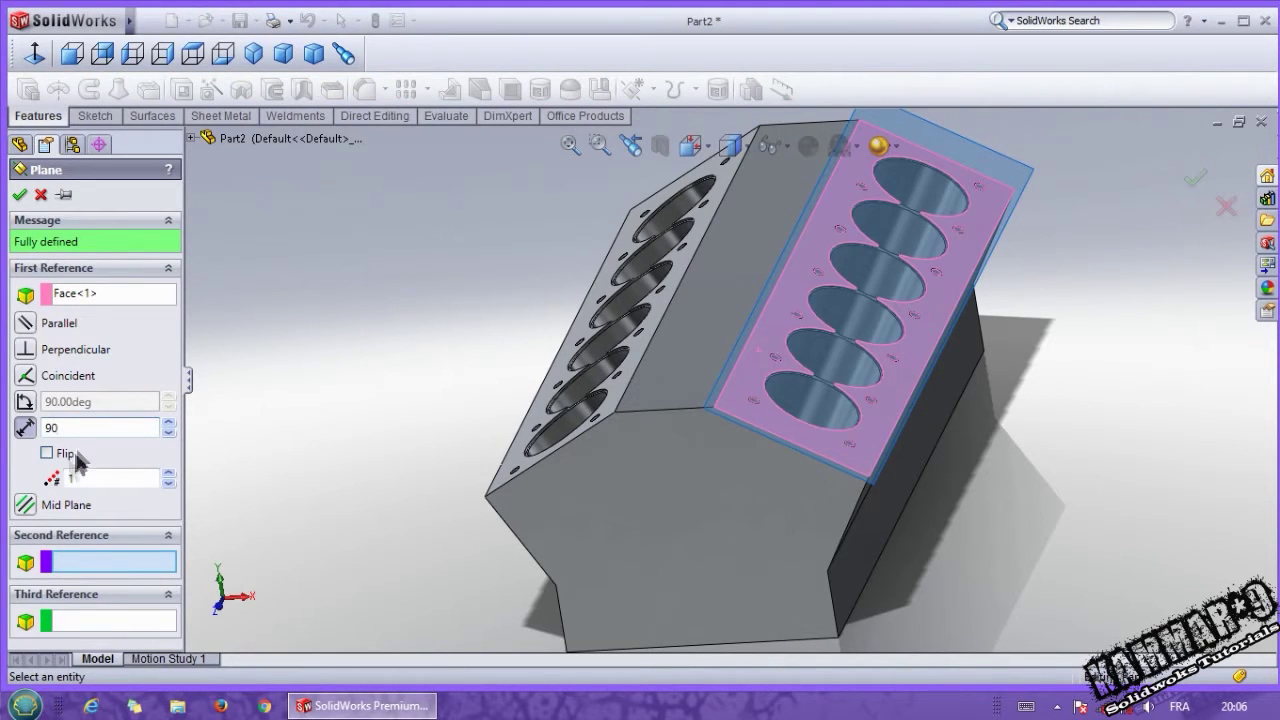
pyautogui.press('Return')
pyautogui.click(46, 454)
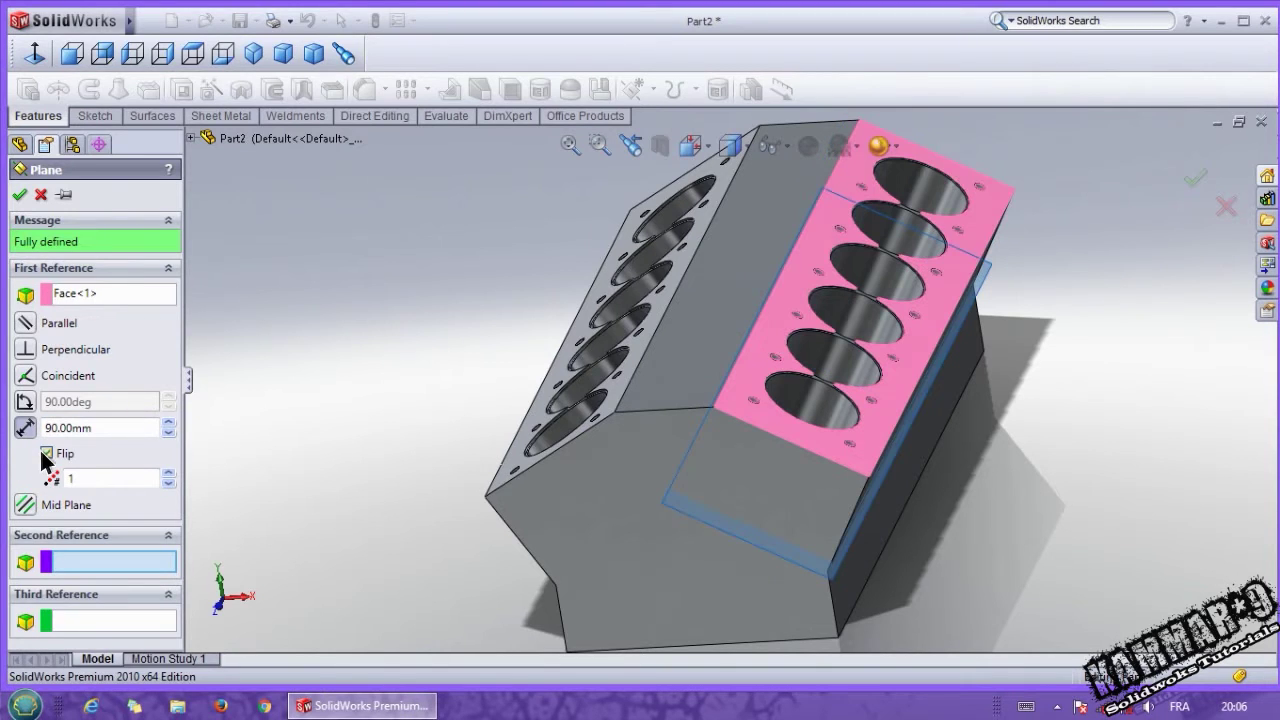
pyautogui.press('Return')
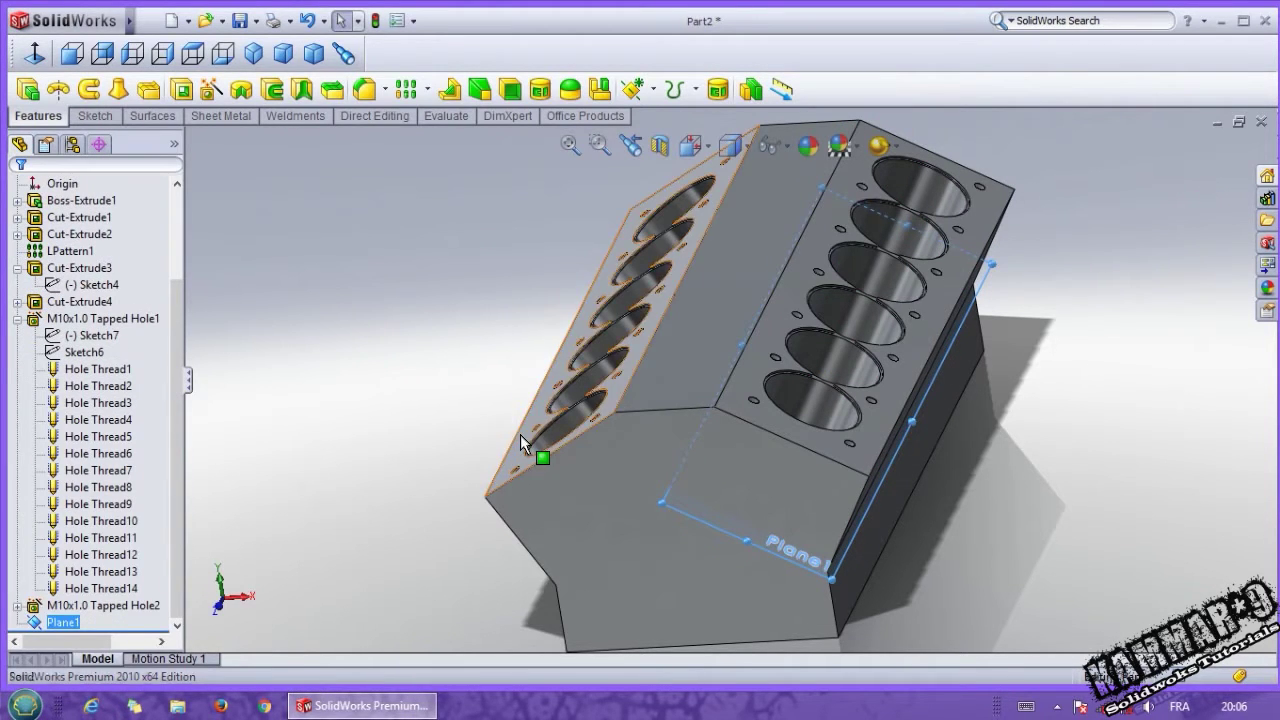
# Create a reference plane offset 90 mm from the first bank's face, flipped into the block
pyautogui.click(520, 434)
pyautogui.click(628, 92)
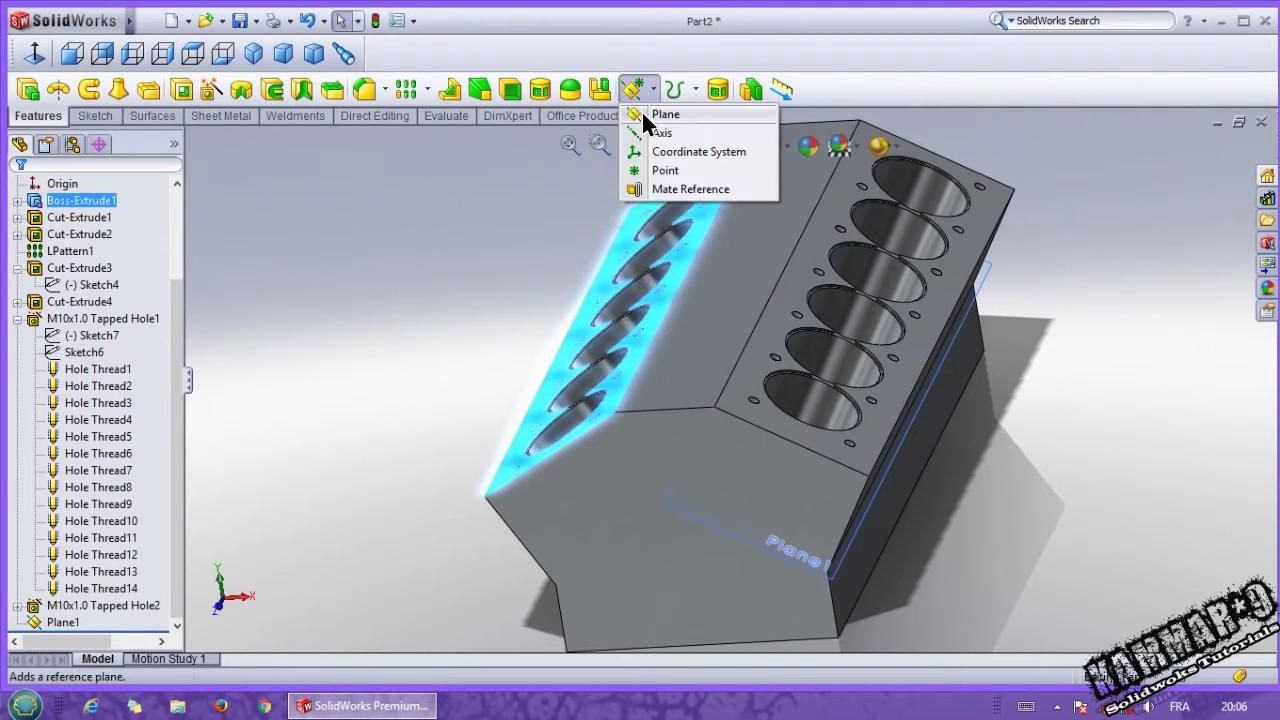
pyautogui.click(662, 116)
pyautogui.click(46, 453)
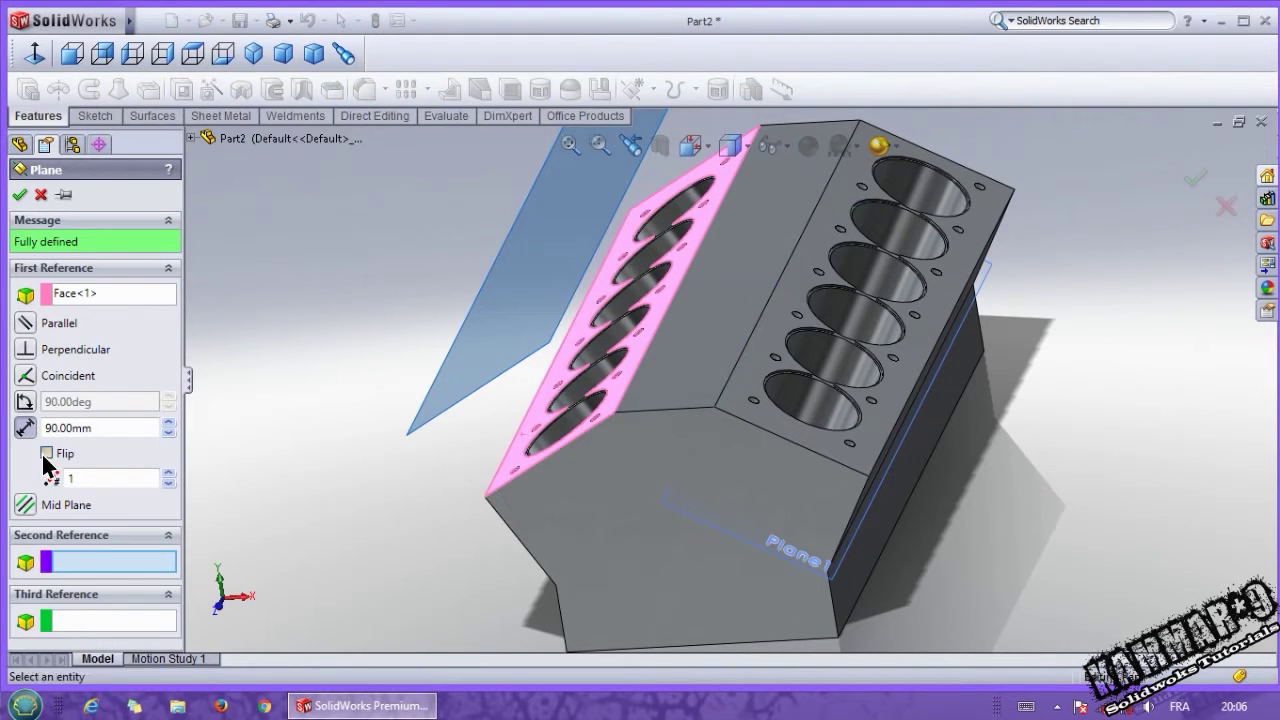
pyautogui.click(19, 194)
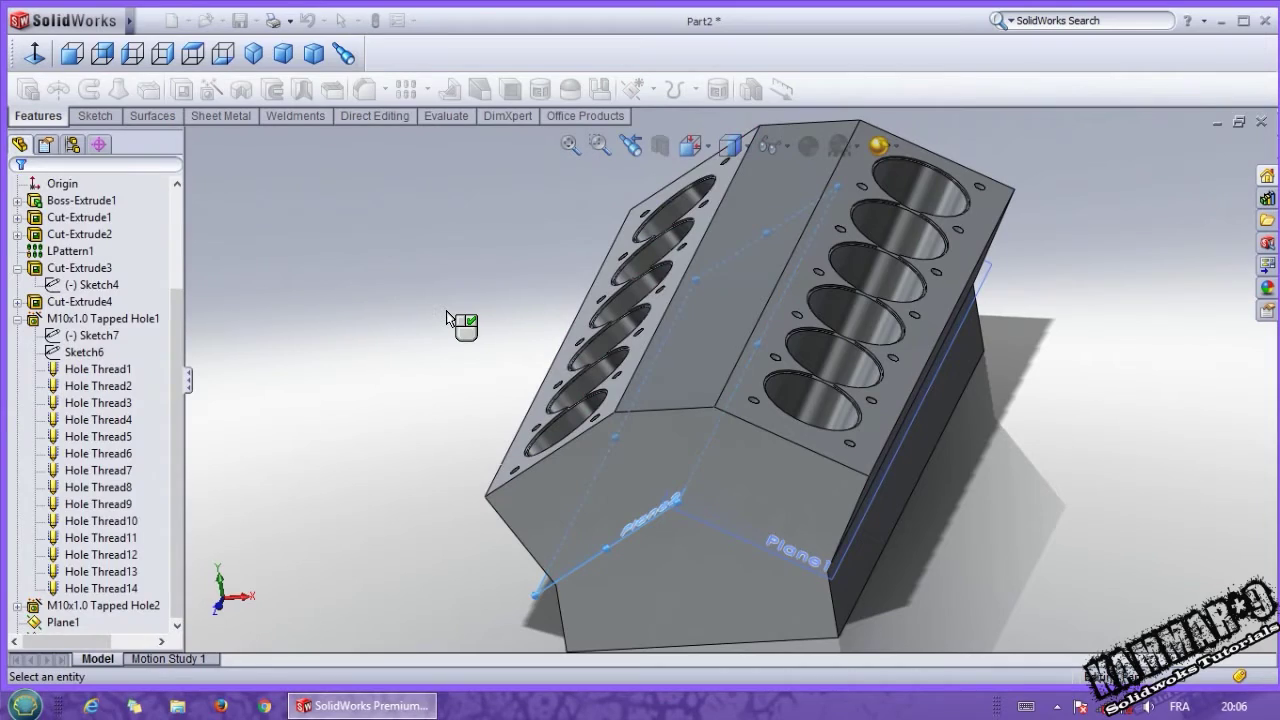
pyautogui.moveTo(505, 377); pyautogui.dragTo(407, 218, button='middle')
pyautogui.click(312, 55)
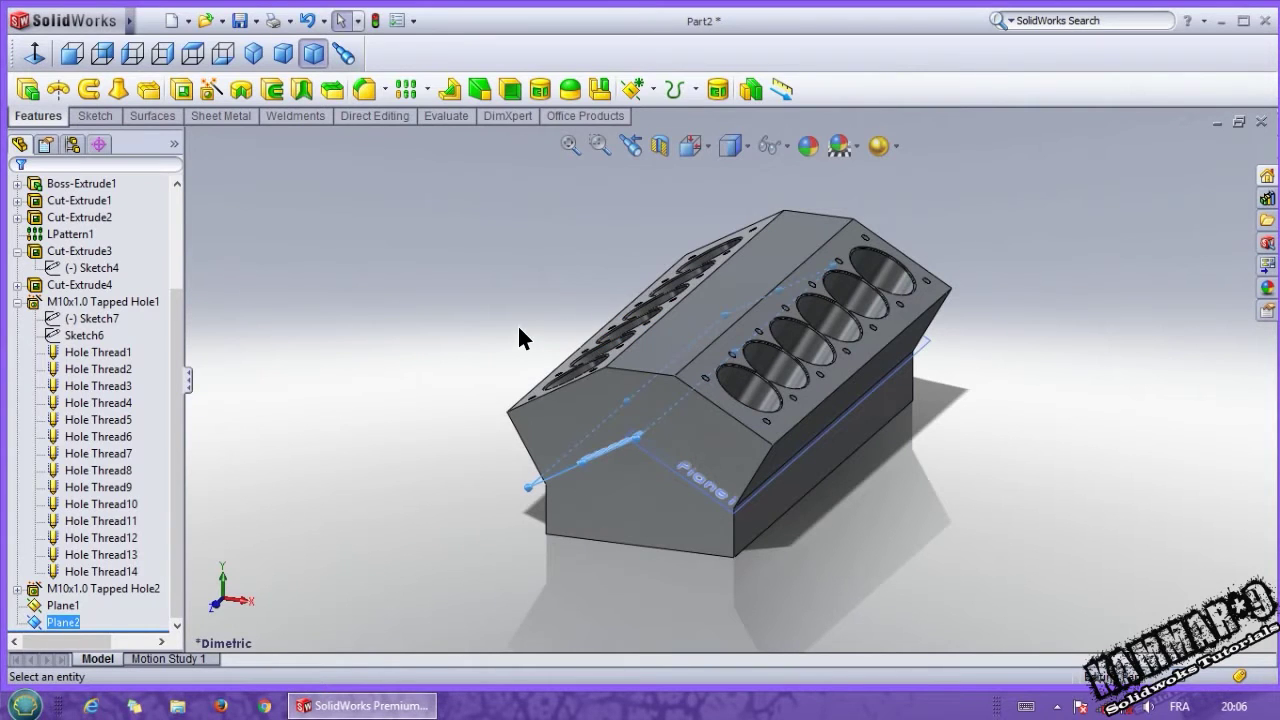
pyautogui.moveTo(787, 272); pyautogui.dragTo(848, 358, button='middle')
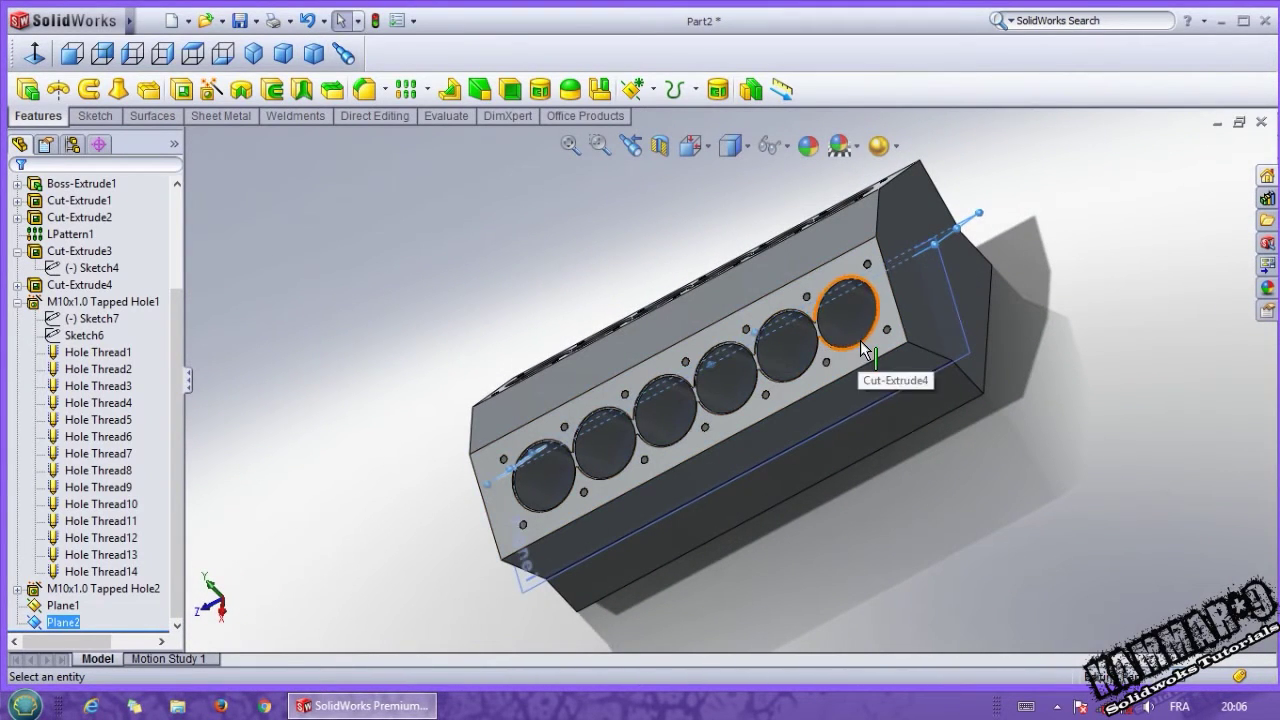
pyautogui.scroll(-2, 855, 350)
pyautogui.click(862, 342)
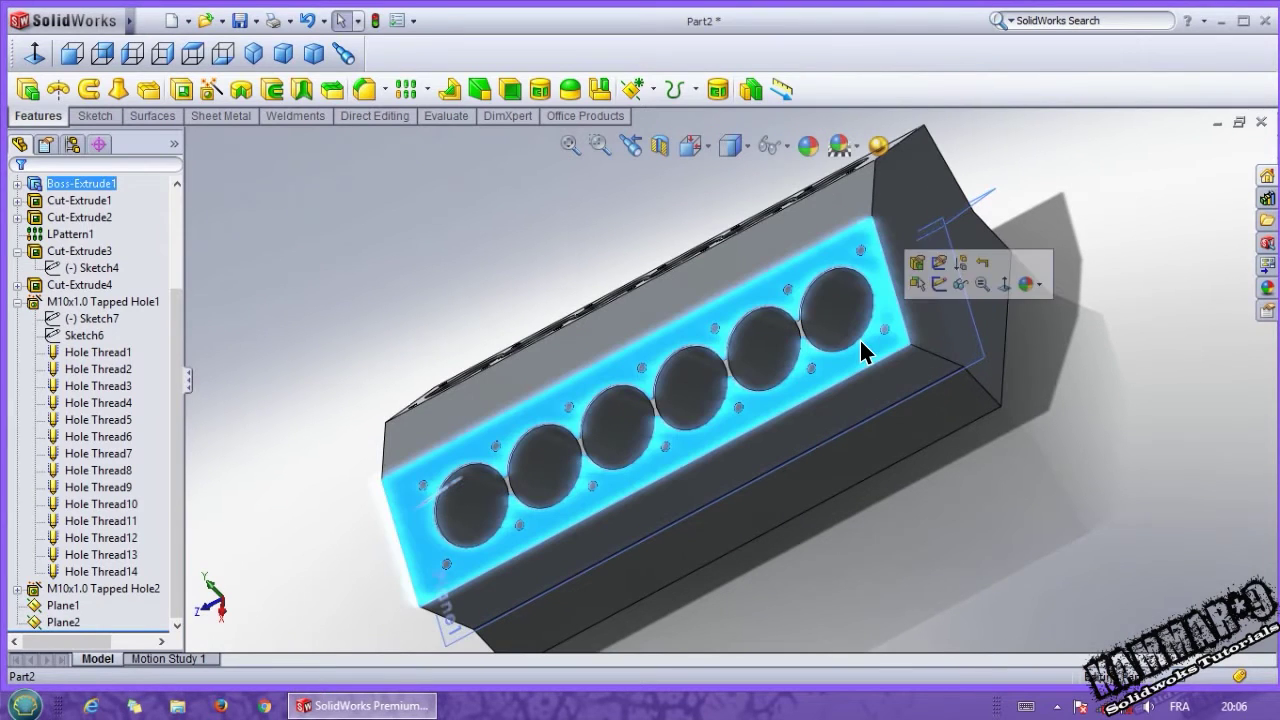
pyautogui.click(937, 283)
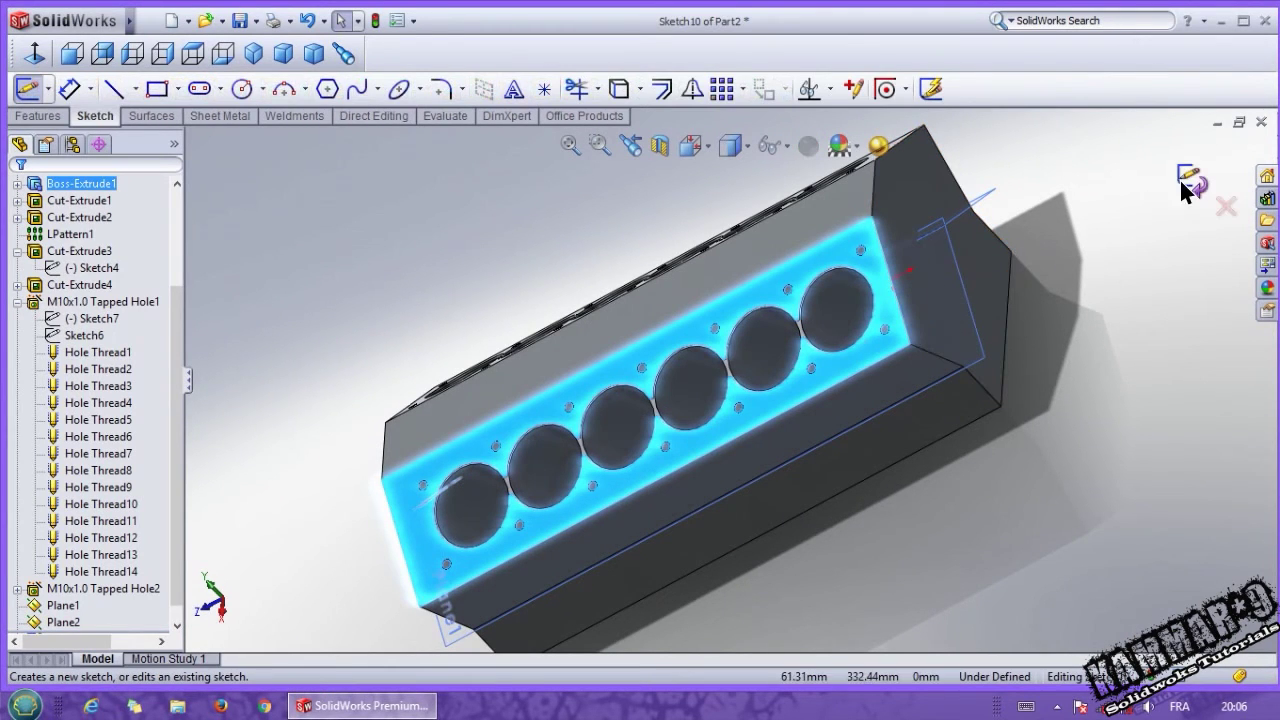
pyautogui.click(1185, 180)
# On the offset plane beneath the second bank's face, sketch a circle about 111 mm in diameter centred on the first bore
pyautogui.click(966, 320)
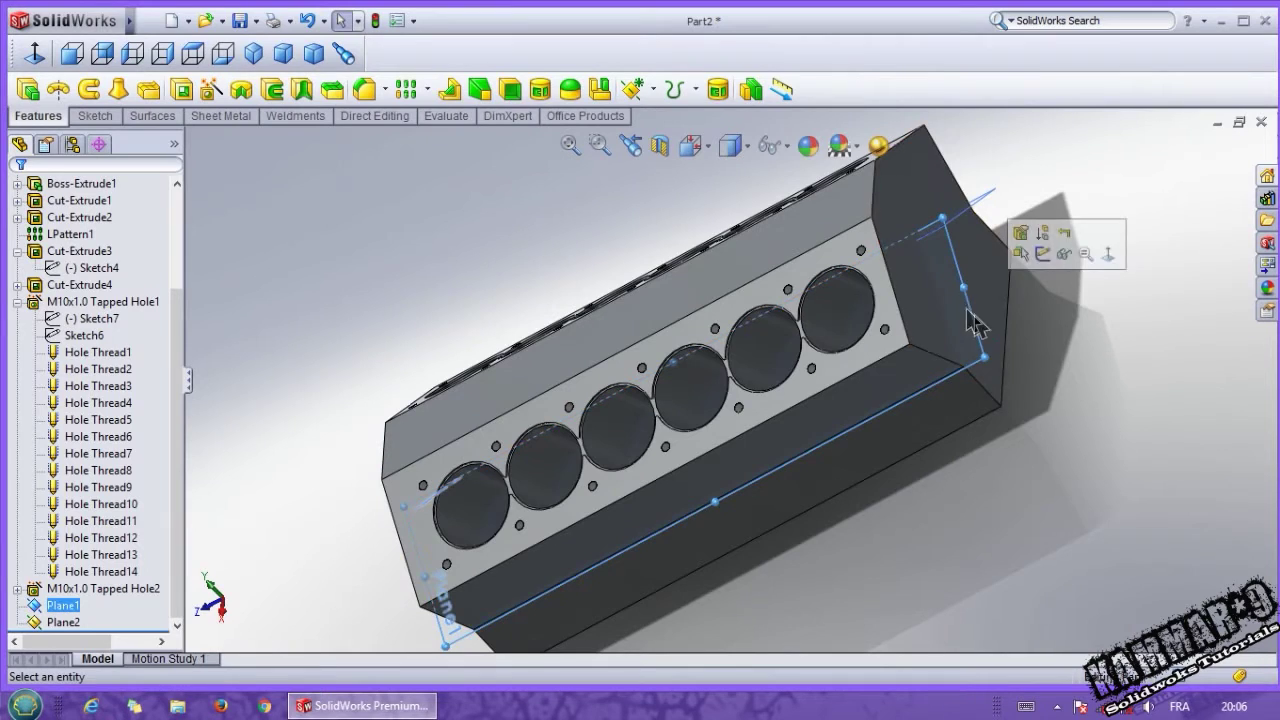
pyautogui.click(1042, 265)
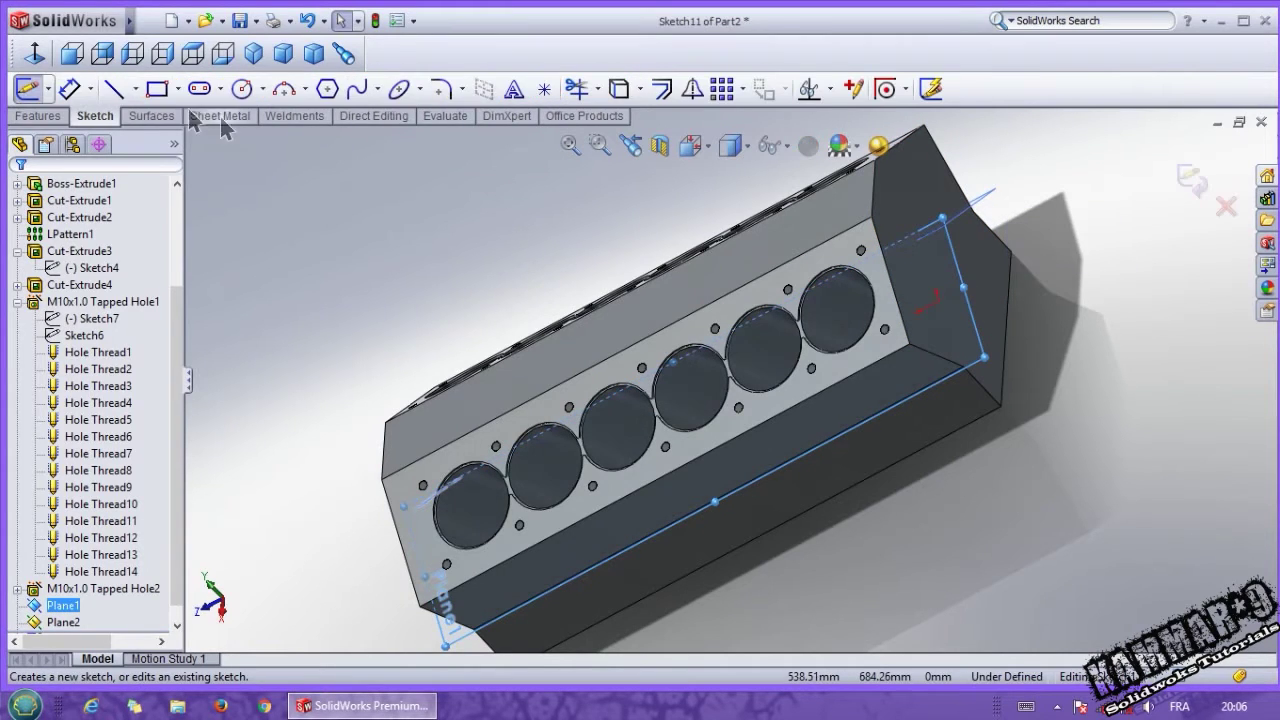
pyautogui.click(34, 55)
pyautogui.scroll(-8, 640, 570)
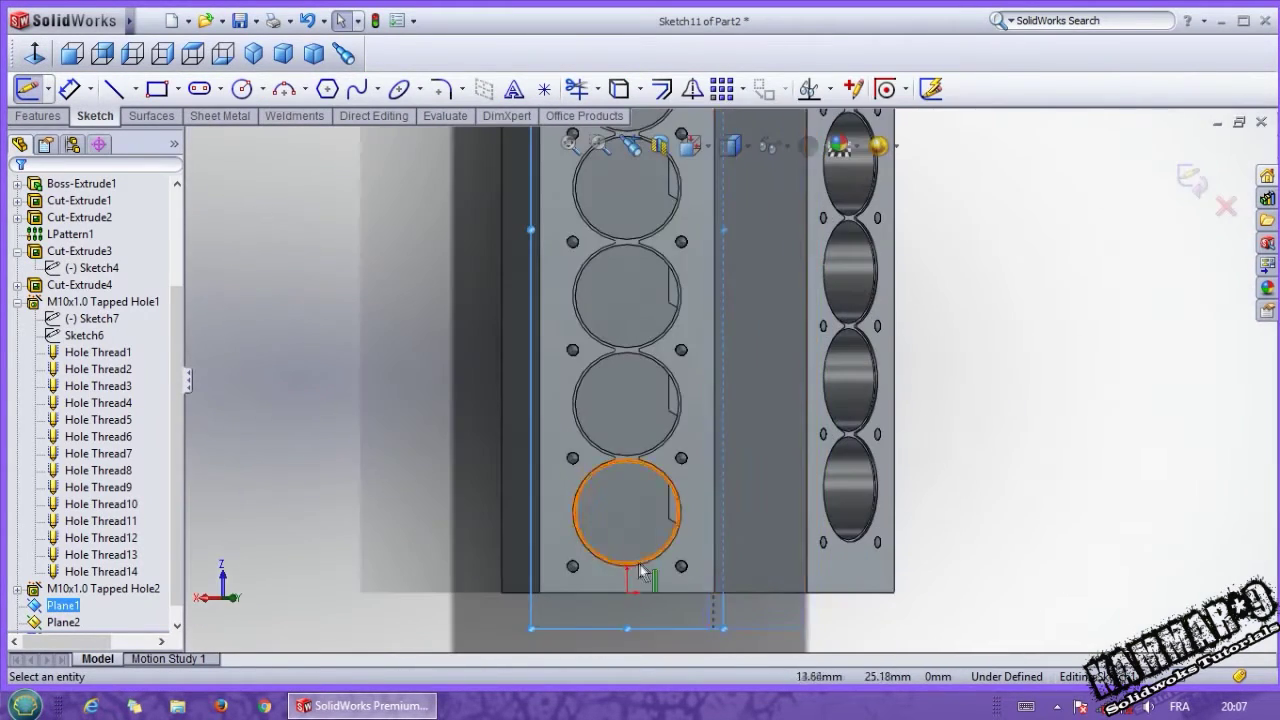
pyautogui.scroll(3, 657, 376)
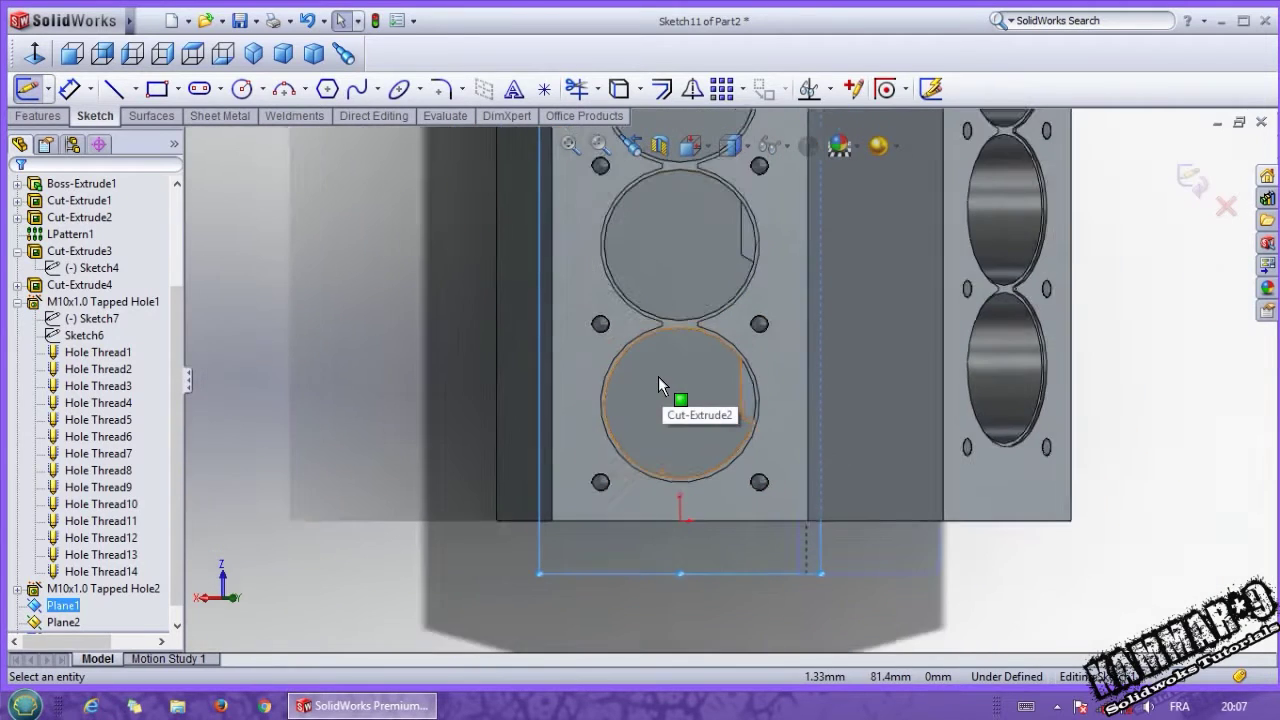
pyautogui.scroll(-2, 666, 286)
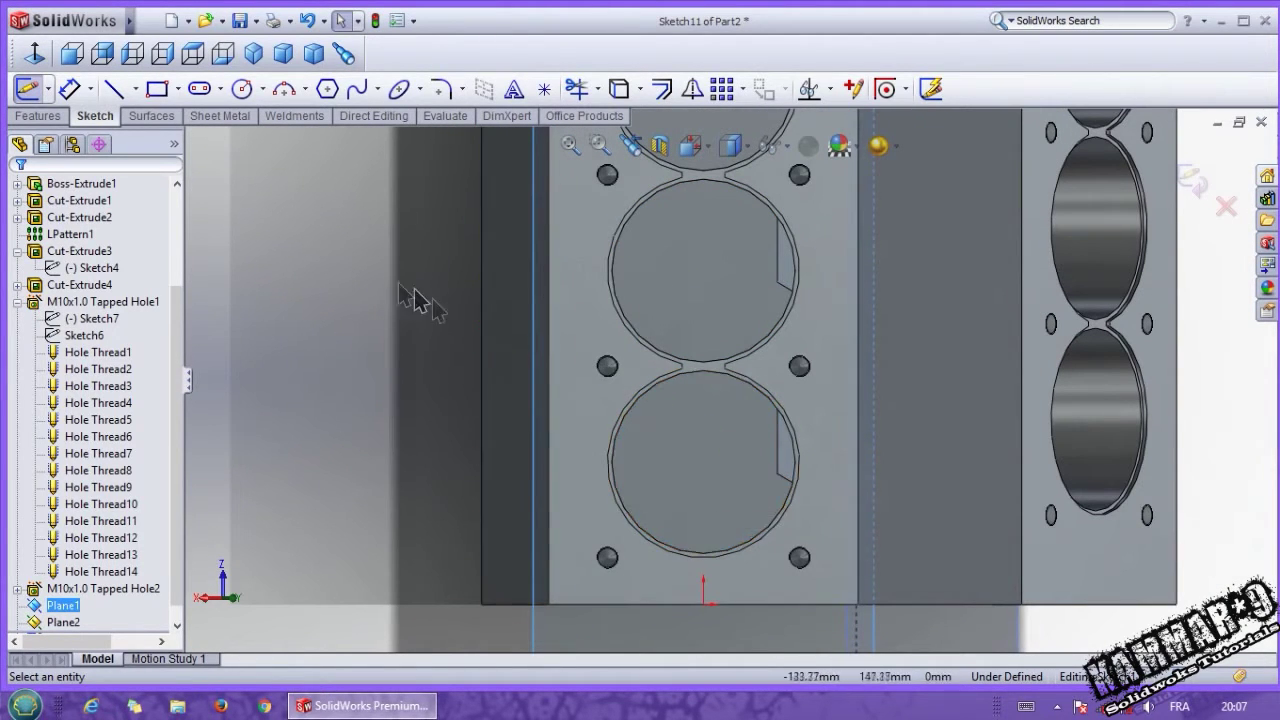
pyautogui.click(242, 88)
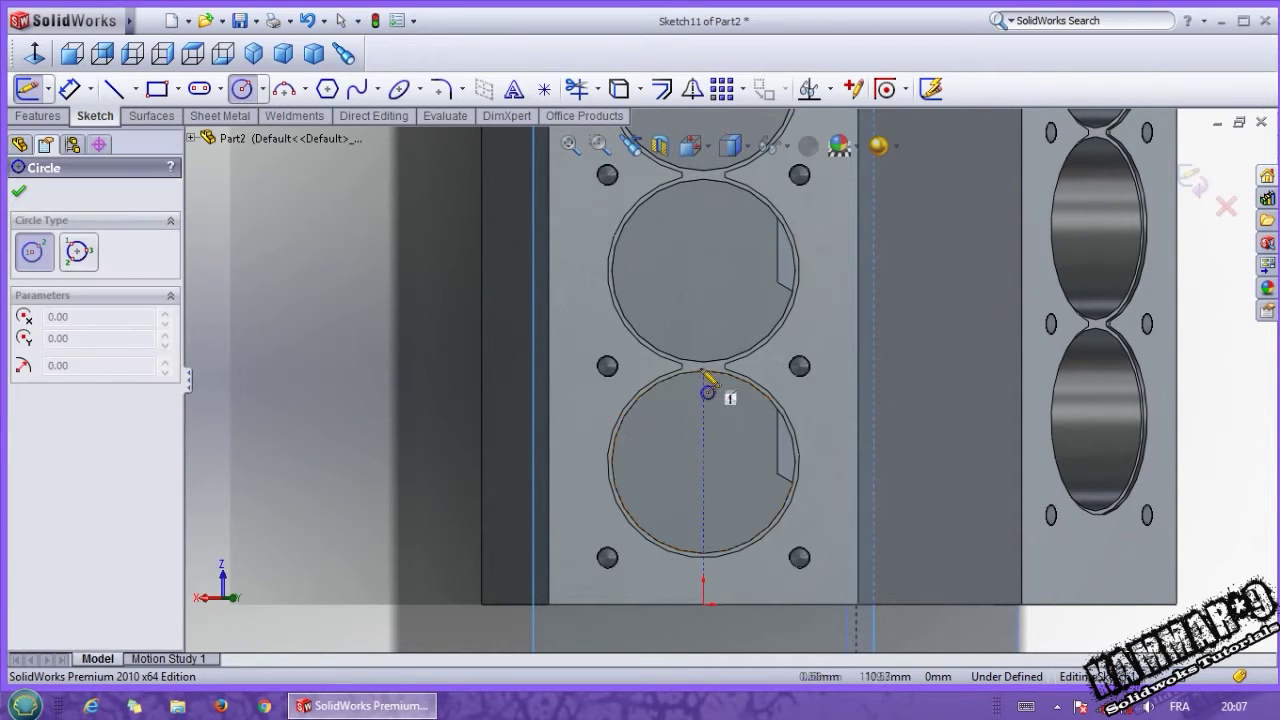
pyautogui.click(704, 461)
pyautogui.click(822, 440)
pyautogui.press('Escape')
# Dimension the diameter of the circle around the first bore
pyautogui.press('d')
pyautogui.click(596, 420)
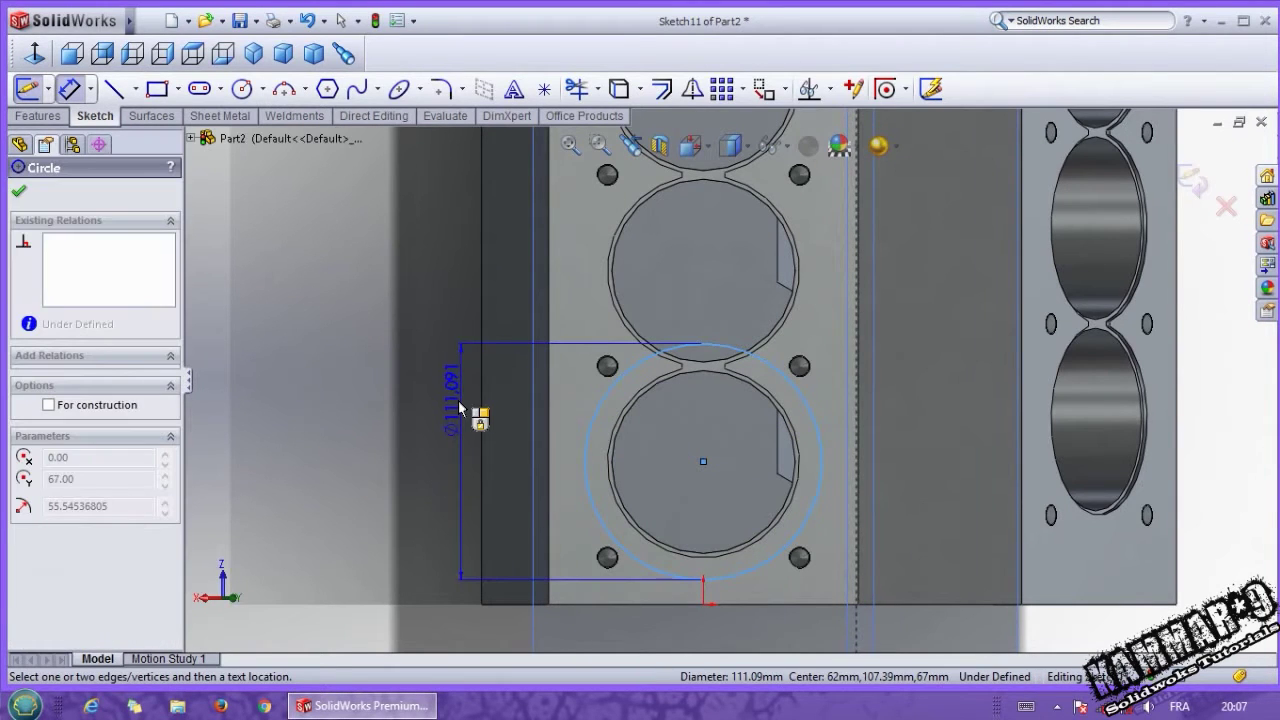
# Dimension the circle around the lowest bore and set its diameter to 65*2 (130 mm)
pyautogui.click(446, 360)
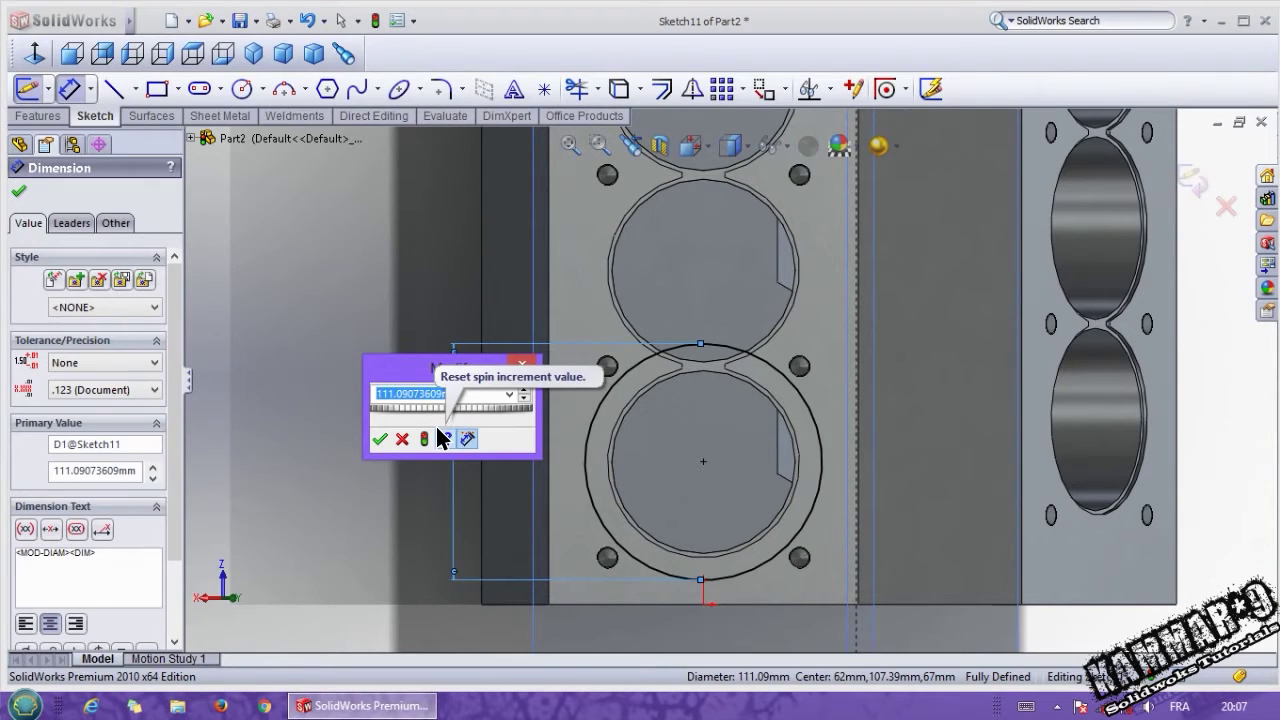
pyautogui.write('65*2')
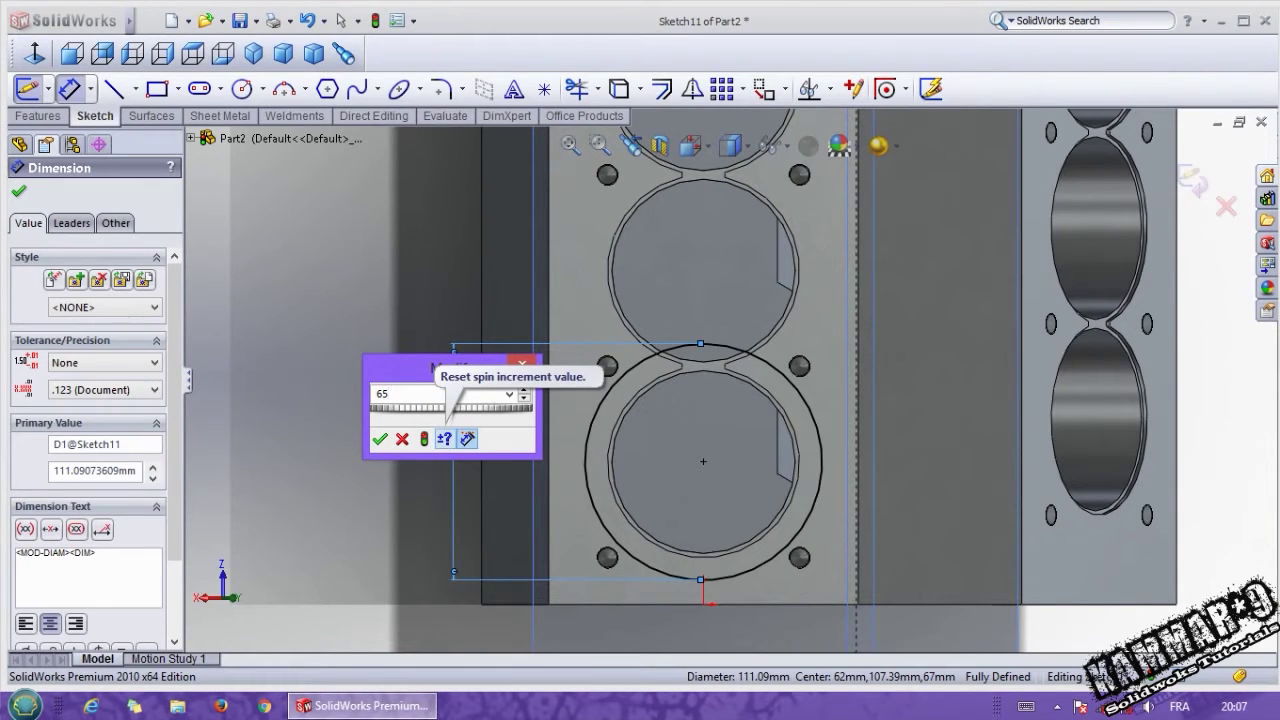
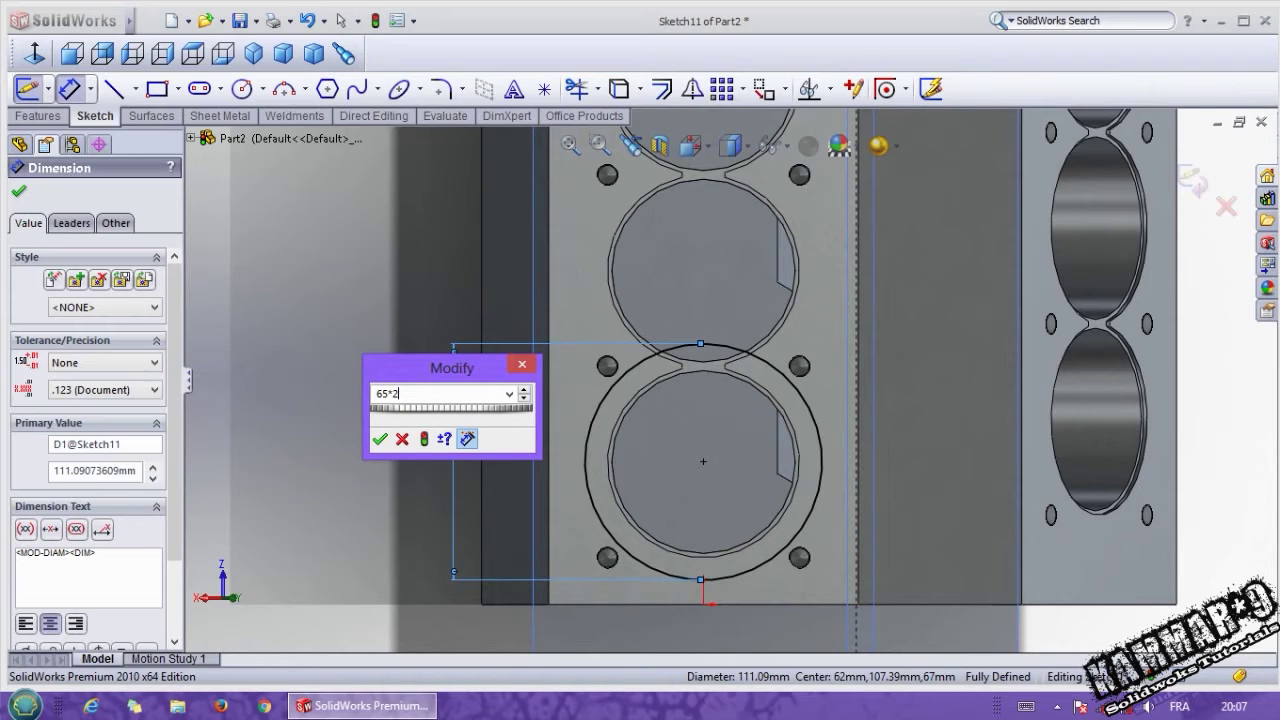
pyautogui.press('Return')
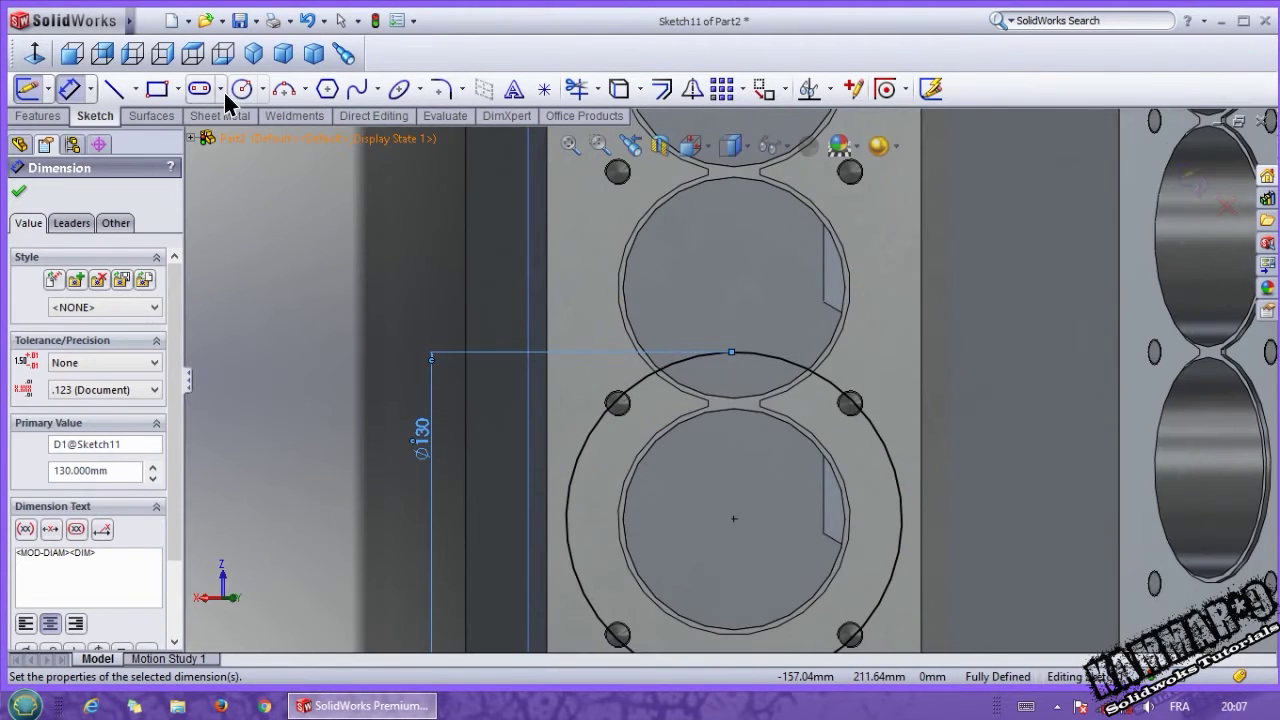
# Sketch a circle centred on the second bore from the bottom and set its diameter to 73*2 (146 mm)
pyautogui.click(241, 90)
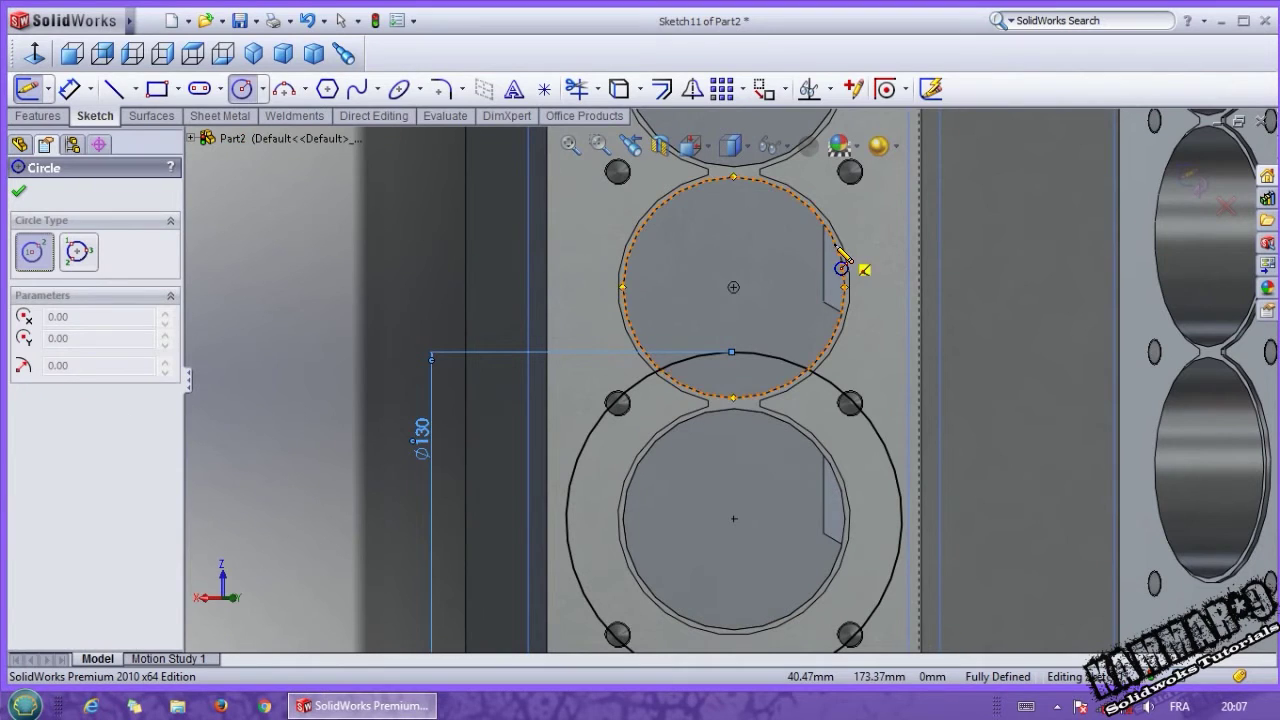
pyautogui.click(734, 289)
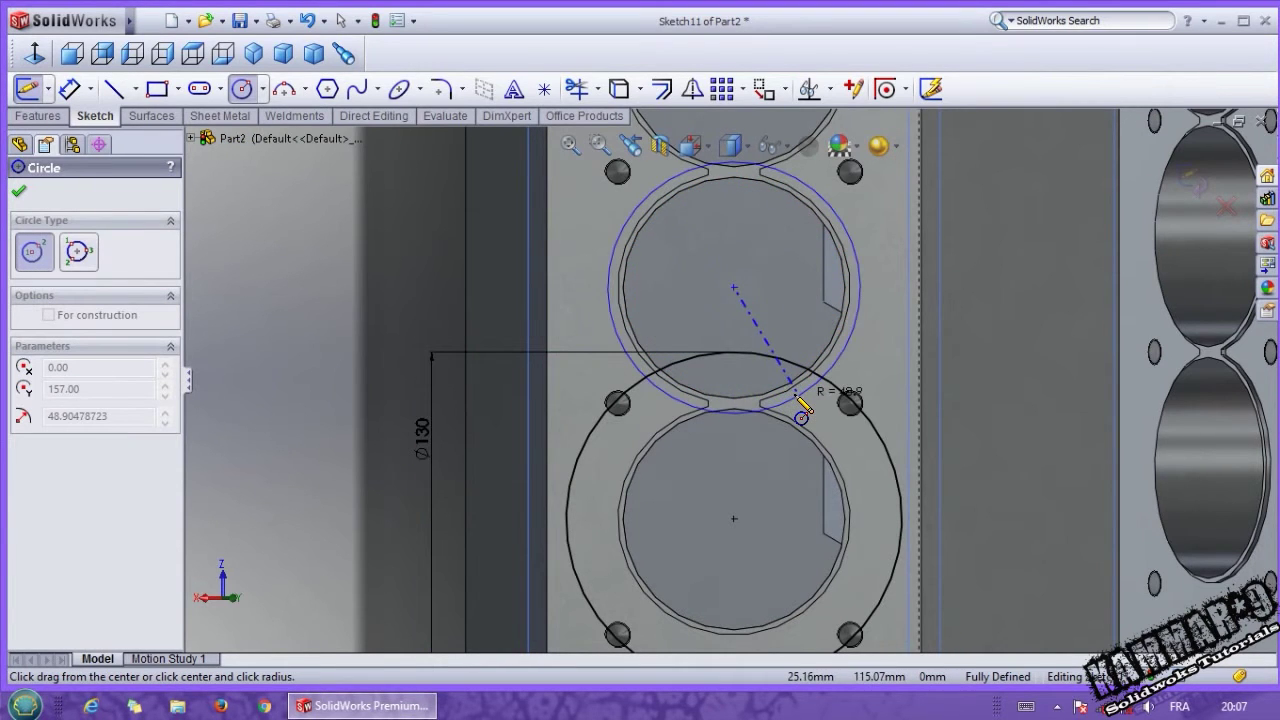
pyautogui.click(872, 342)
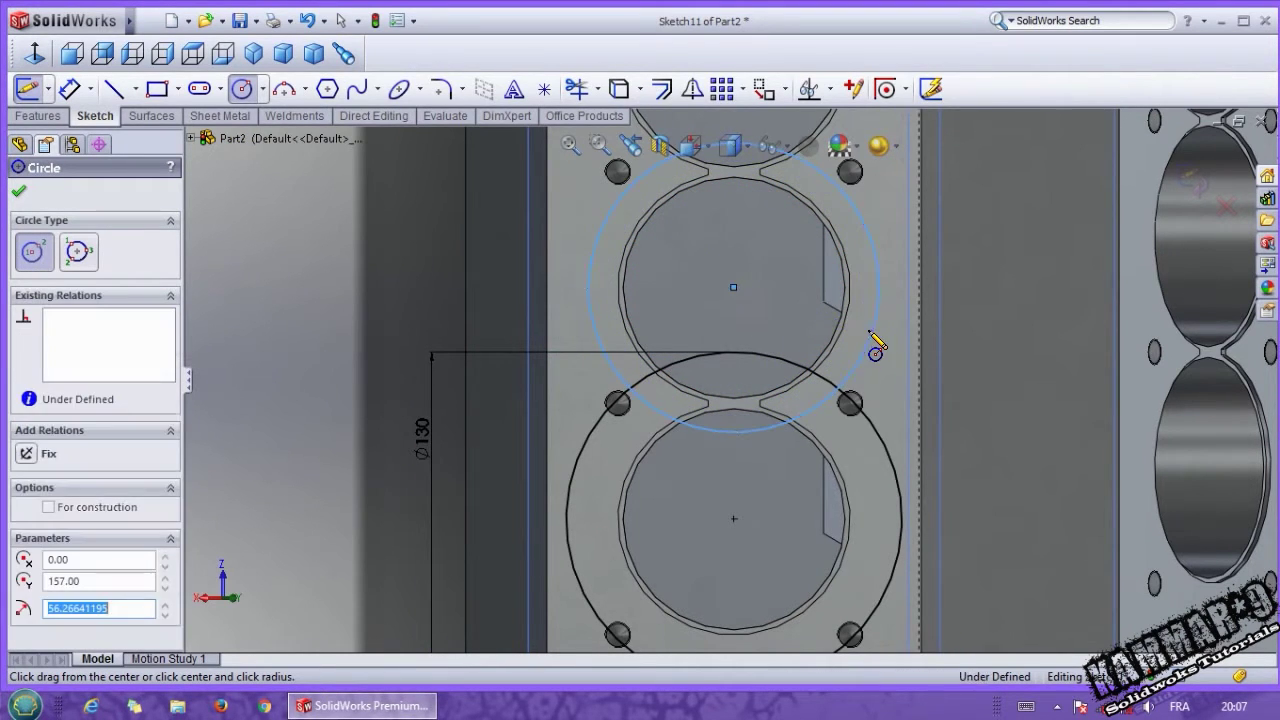
pyautogui.moveTo(365, 308); pyautogui.dragTo(366, 235, button='right')
pyautogui.click(590, 282)
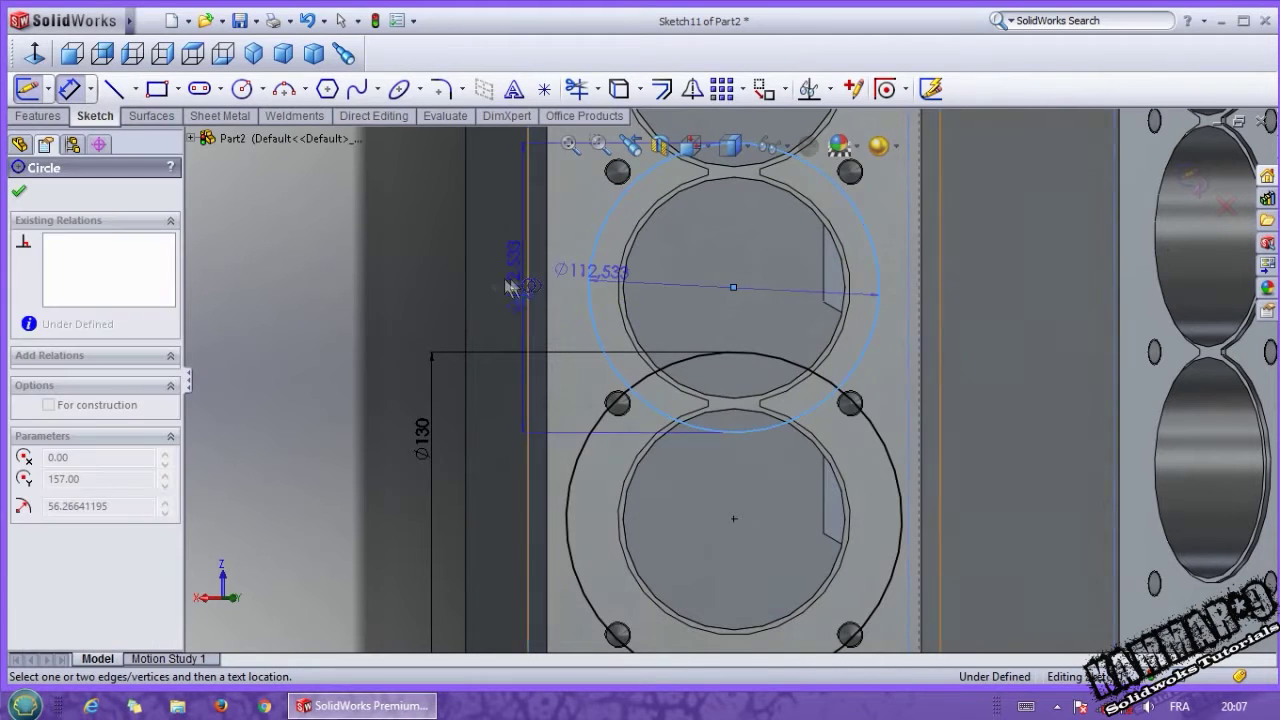
pyautogui.click(449, 281)
pyautogui.click(449, 285)
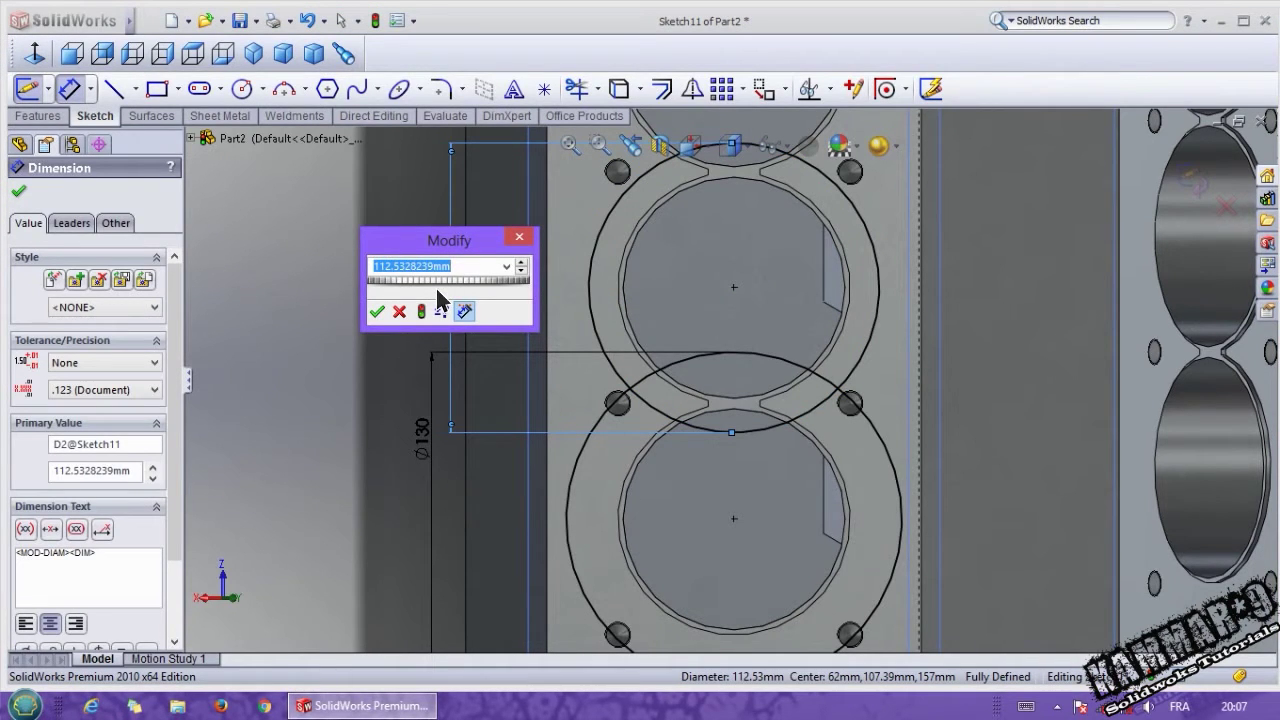
pyautogui.write('73')
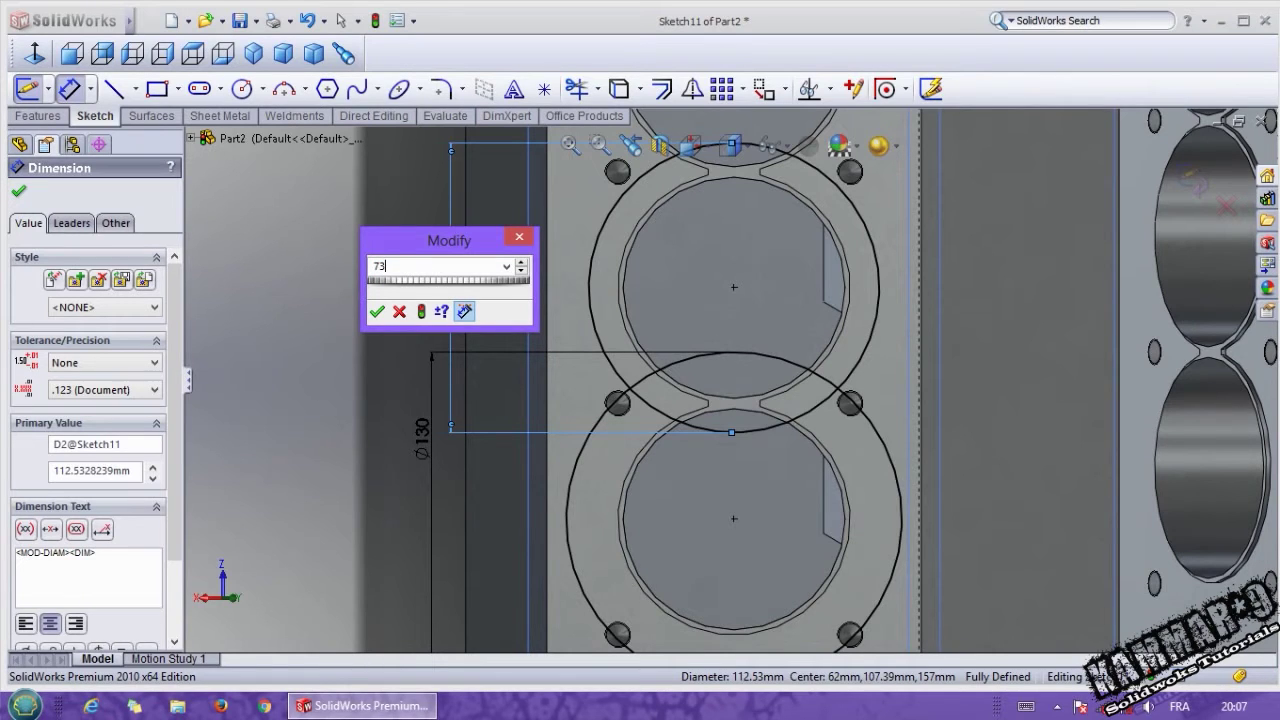
pyautogui.write('*2')
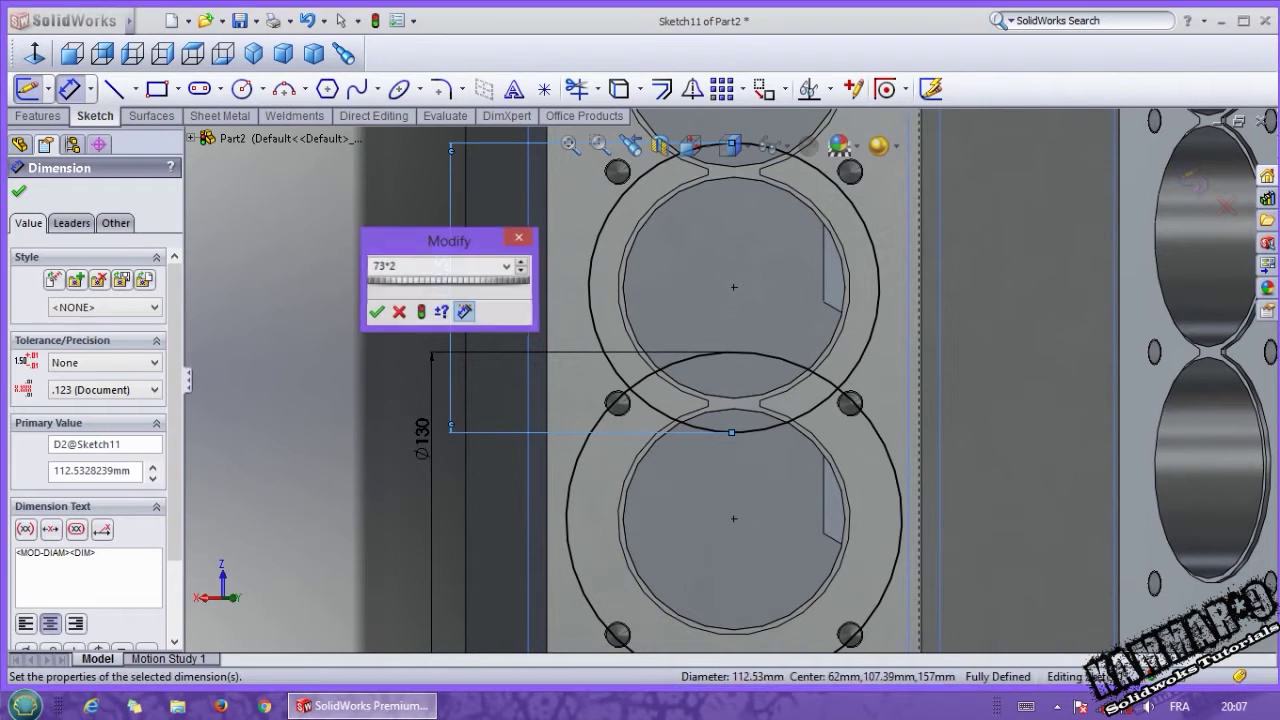
pyautogui.press('Return')
# Sketch a smaller circle concentric with the 146 mm circle and set its diameter to 49*2 (98 mm)
pyautogui.scroll(1, 440, 350)
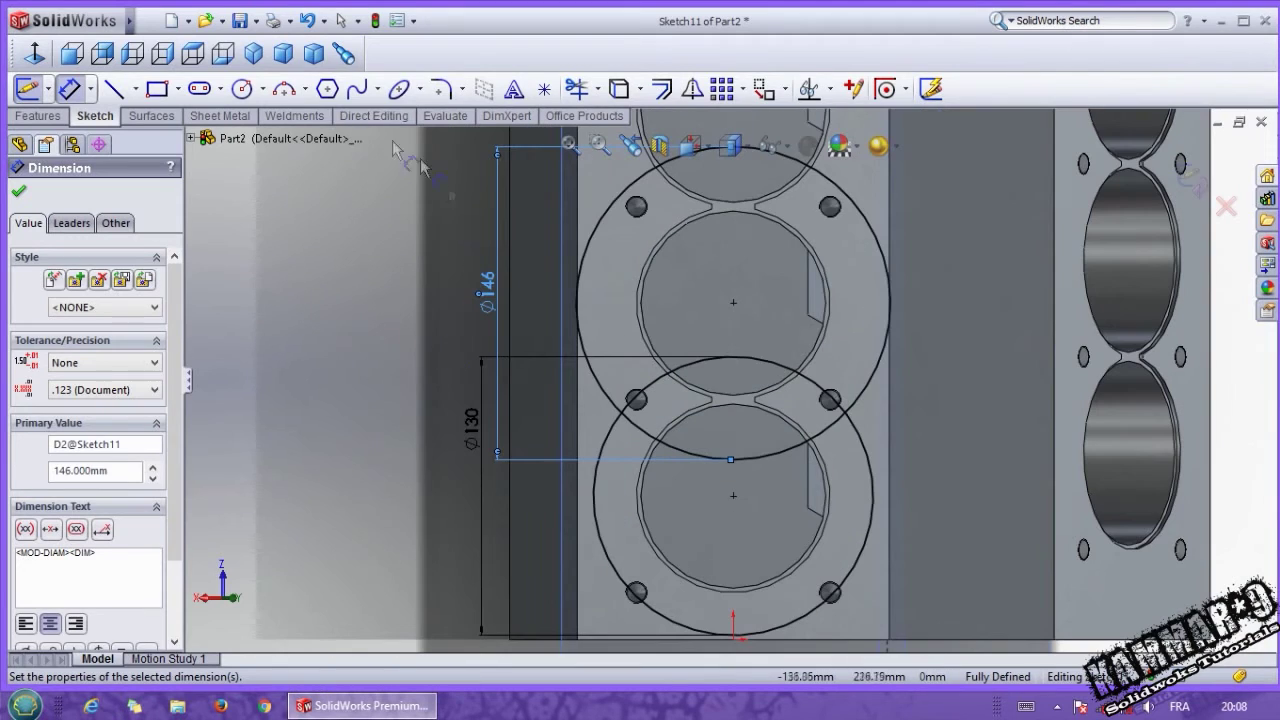
pyautogui.click(240, 90)
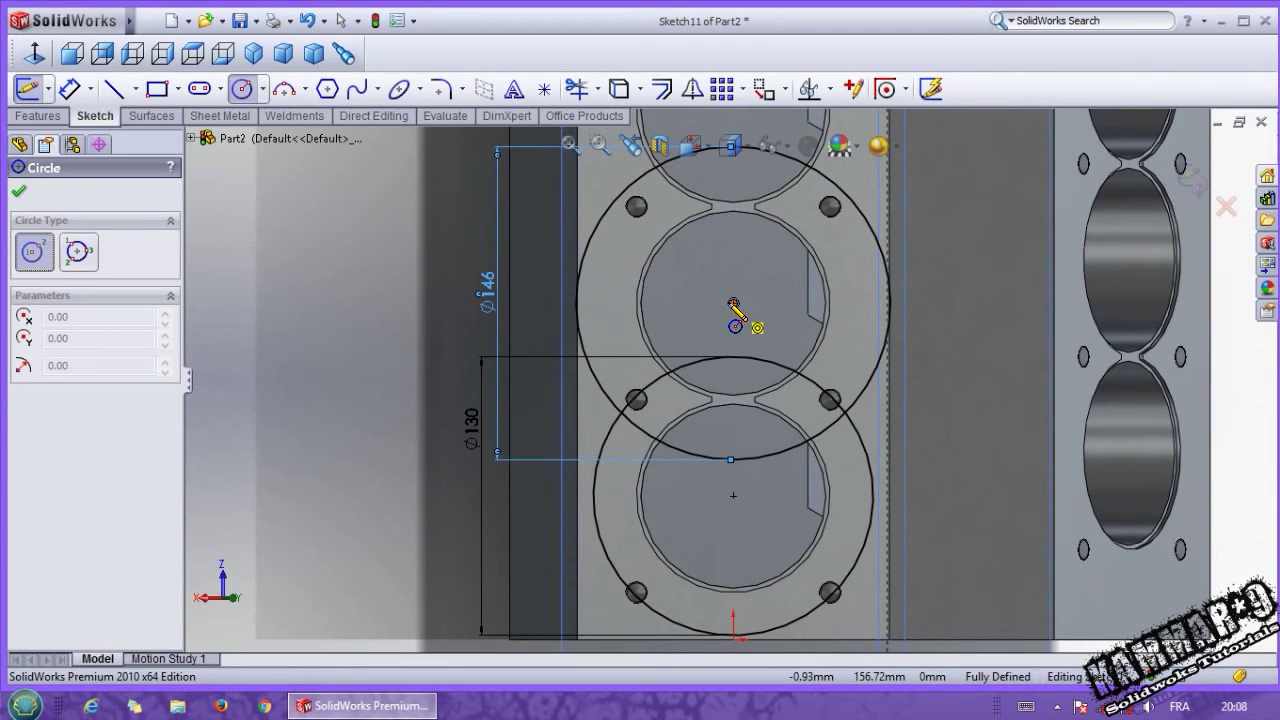
pyautogui.click(733, 303)
pyautogui.click(836, 350)
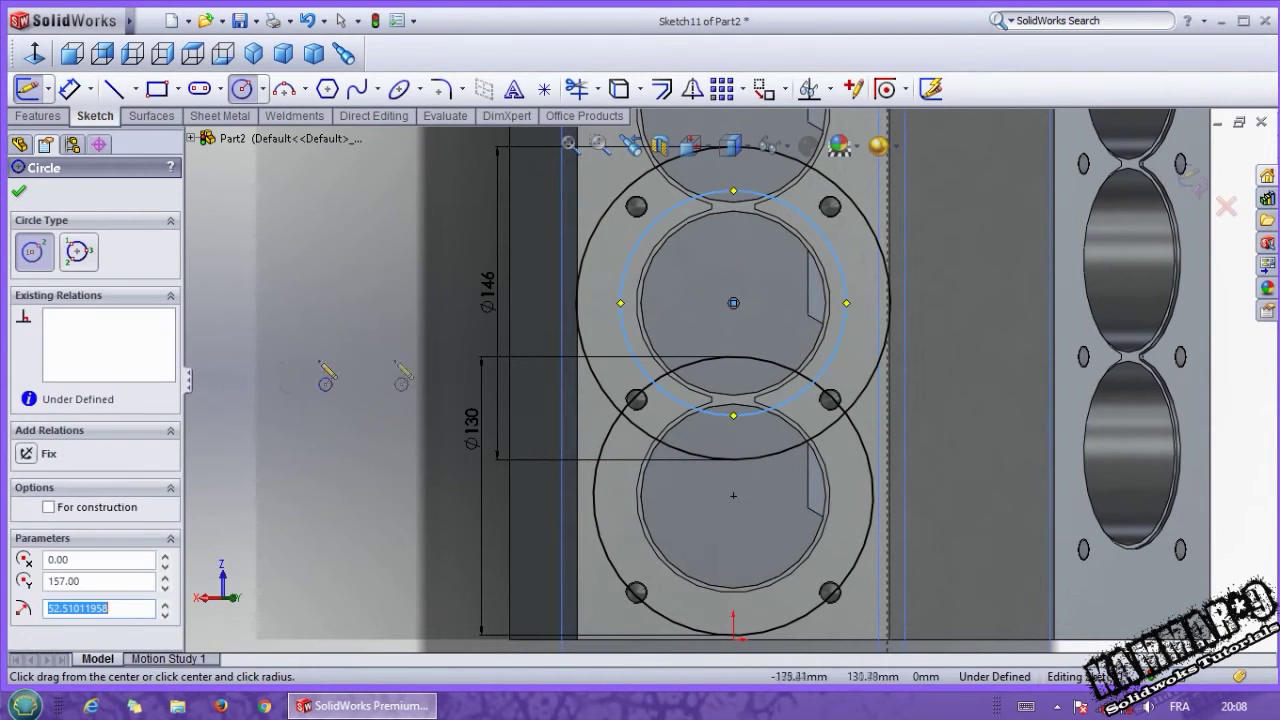
pyautogui.click(69, 90)
pyautogui.click(621, 294)
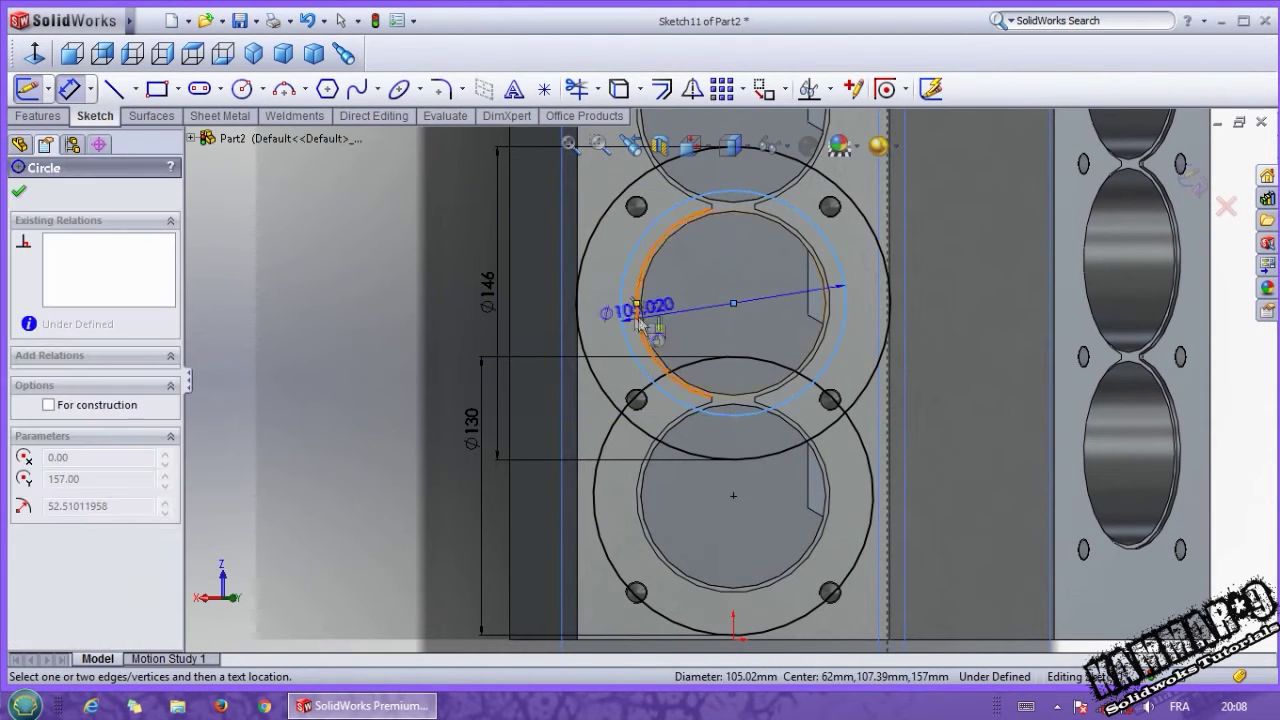
pyautogui.click(685, 325)
pyautogui.write('49*')
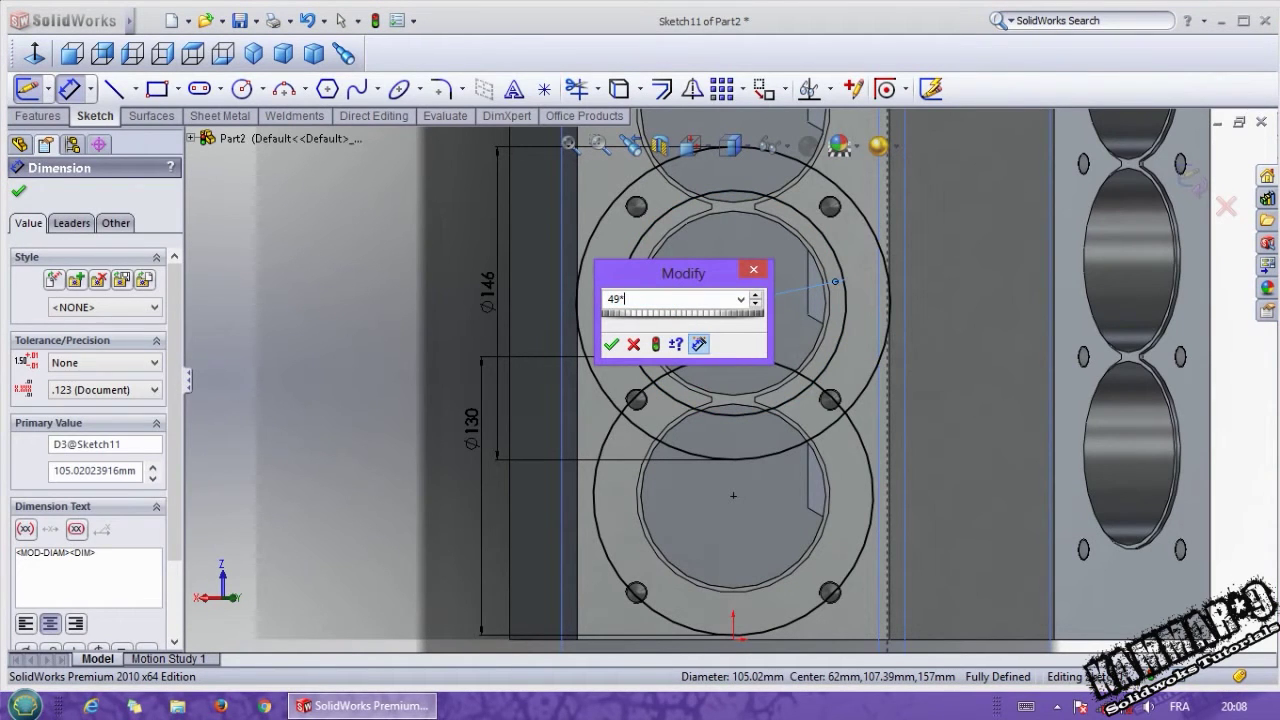
pyautogui.write('2')
pyautogui.press('Return')
# Sketch a horizontal line about 88 mm long from the lowest bore's centre outward and a parallel one about 92 mm long, about 11 mm above
pyautogui.scroll(-2, 816, 410)
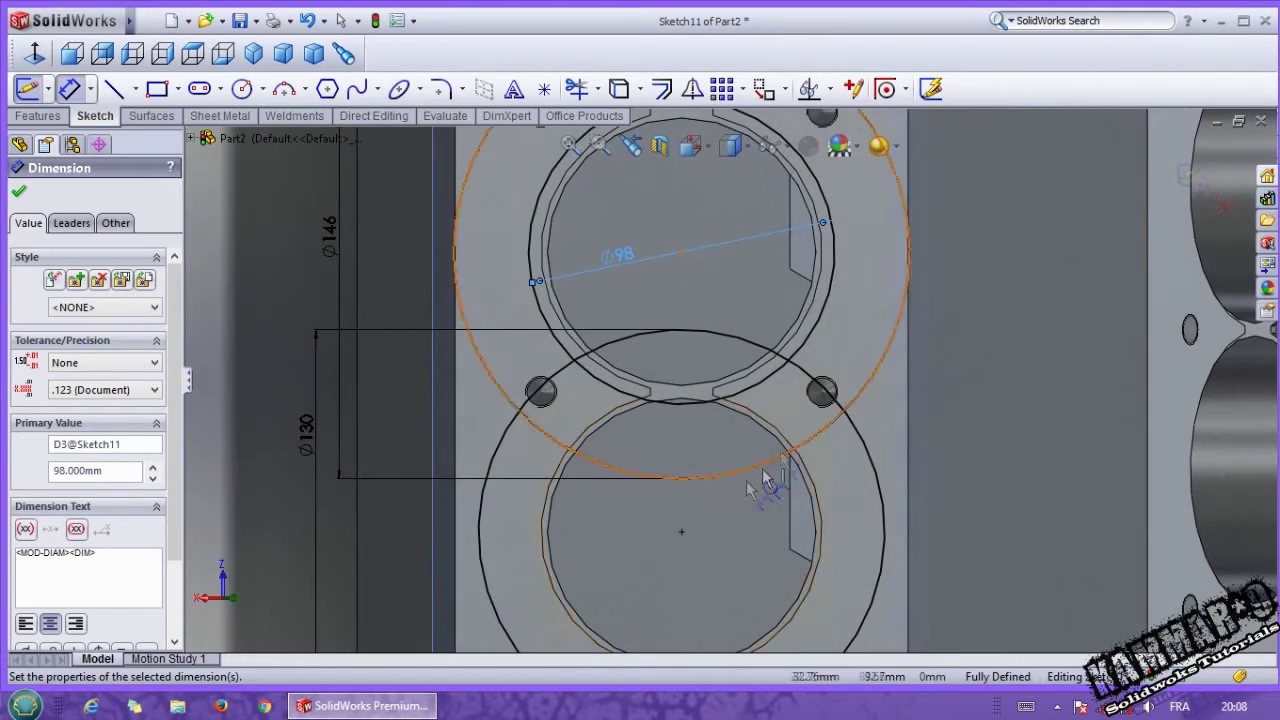
pyautogui.scroll(1, 716, 502)
pyautogui.press('l')
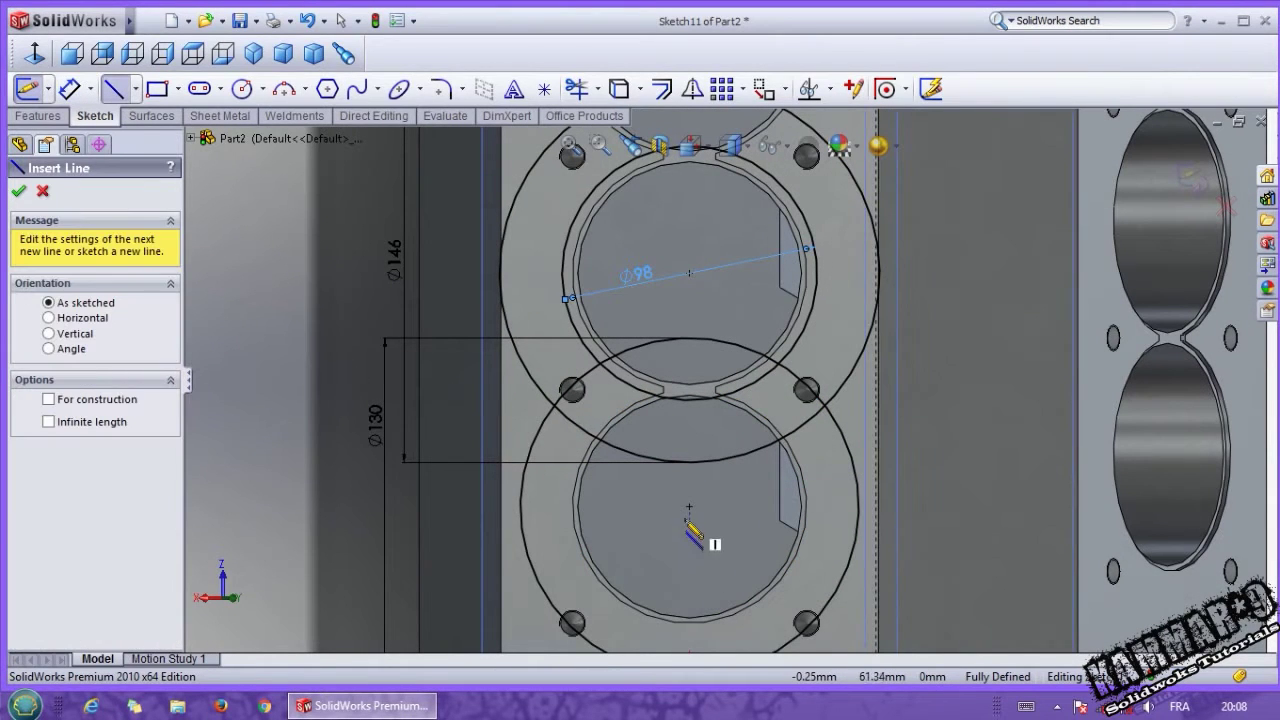
pyautogui.click(688, 507)
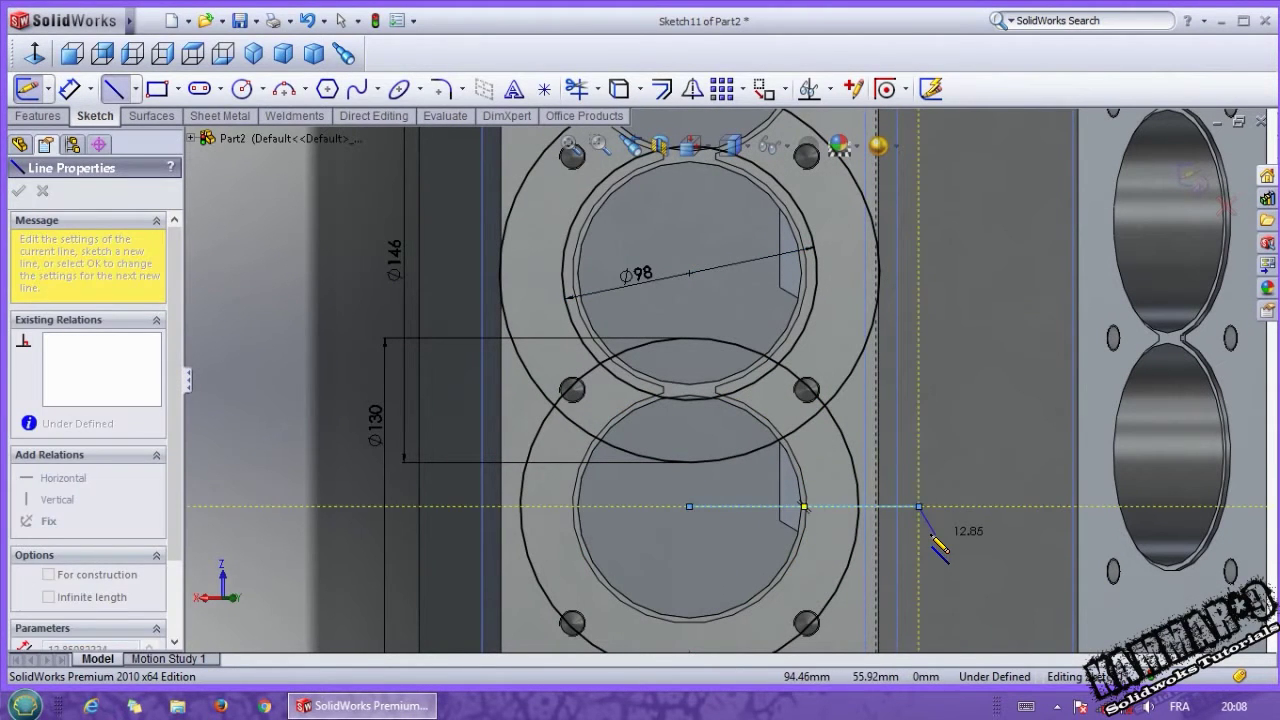
pyautogui.press('Escape')
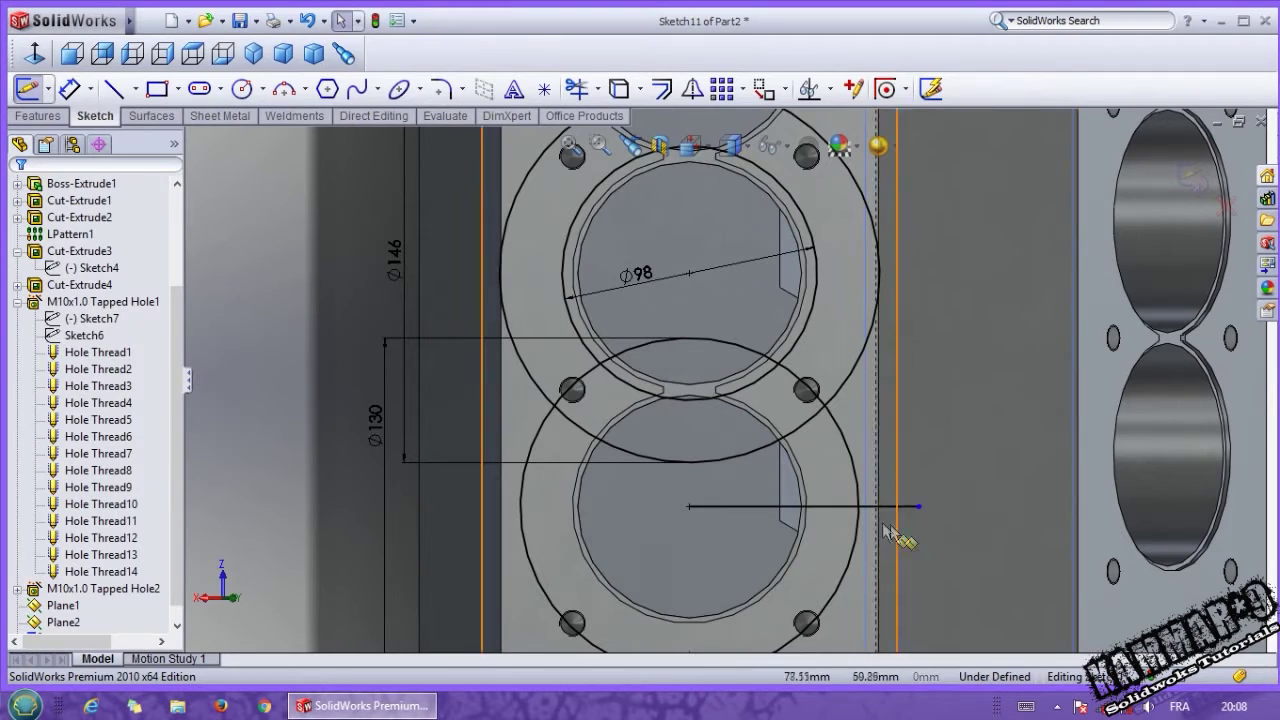
pyautogui.click(113, 92)
pyautogui.click(688, 478)
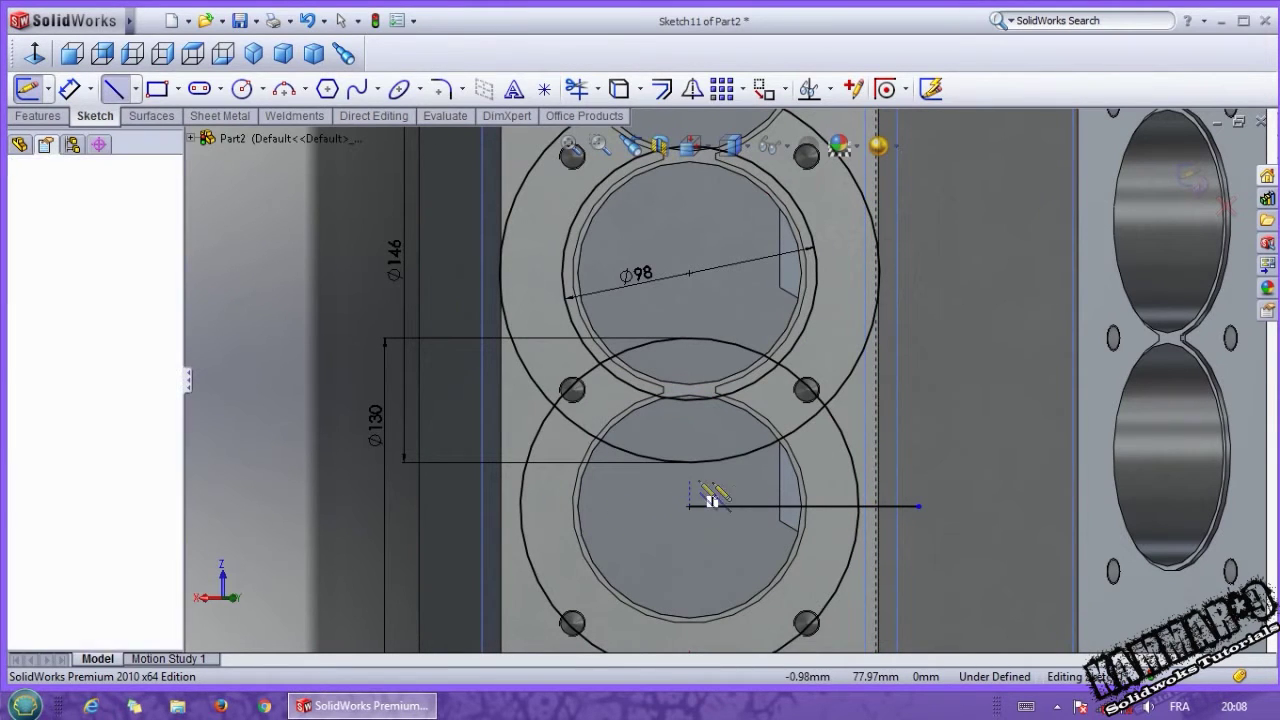
pyautogui.click(930, 478)
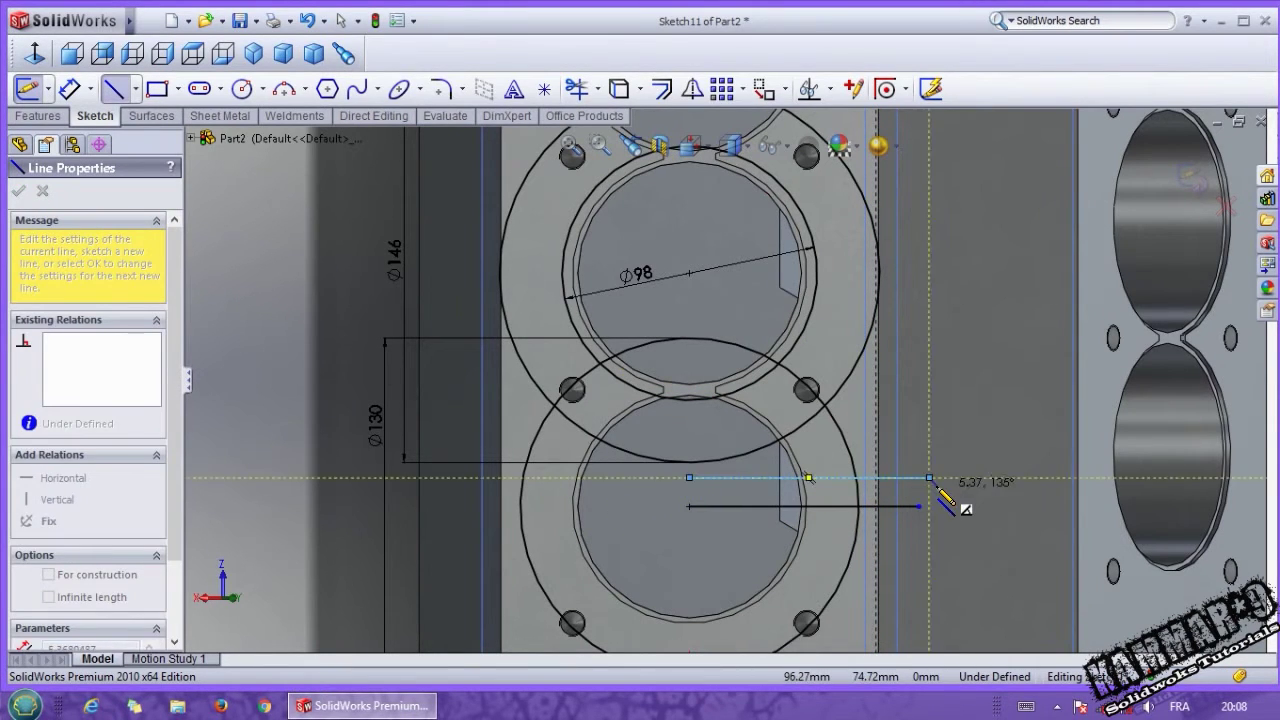
pyautogui.press('Escape')
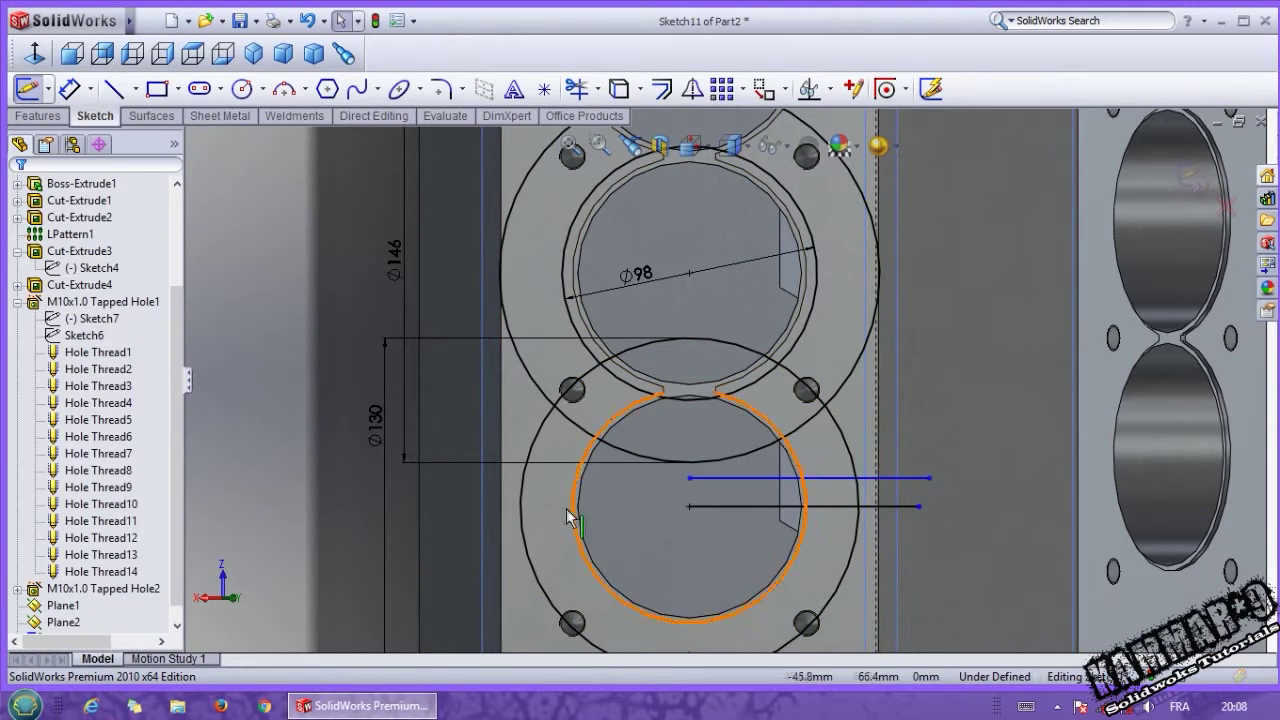
# Set the distance between the two horizontal lines to 3 mm
pyautogui.click(751, 479)
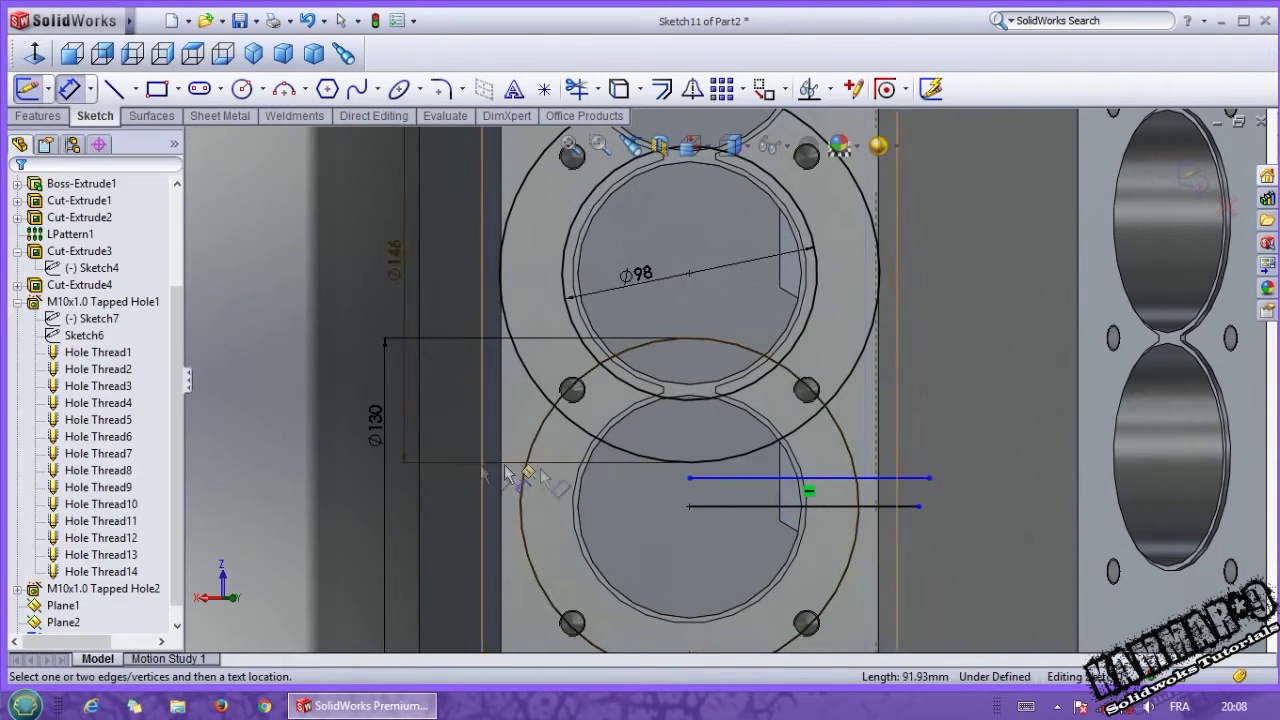
pyautogui.click(738, 478)
pyautogui.click(743, 507)
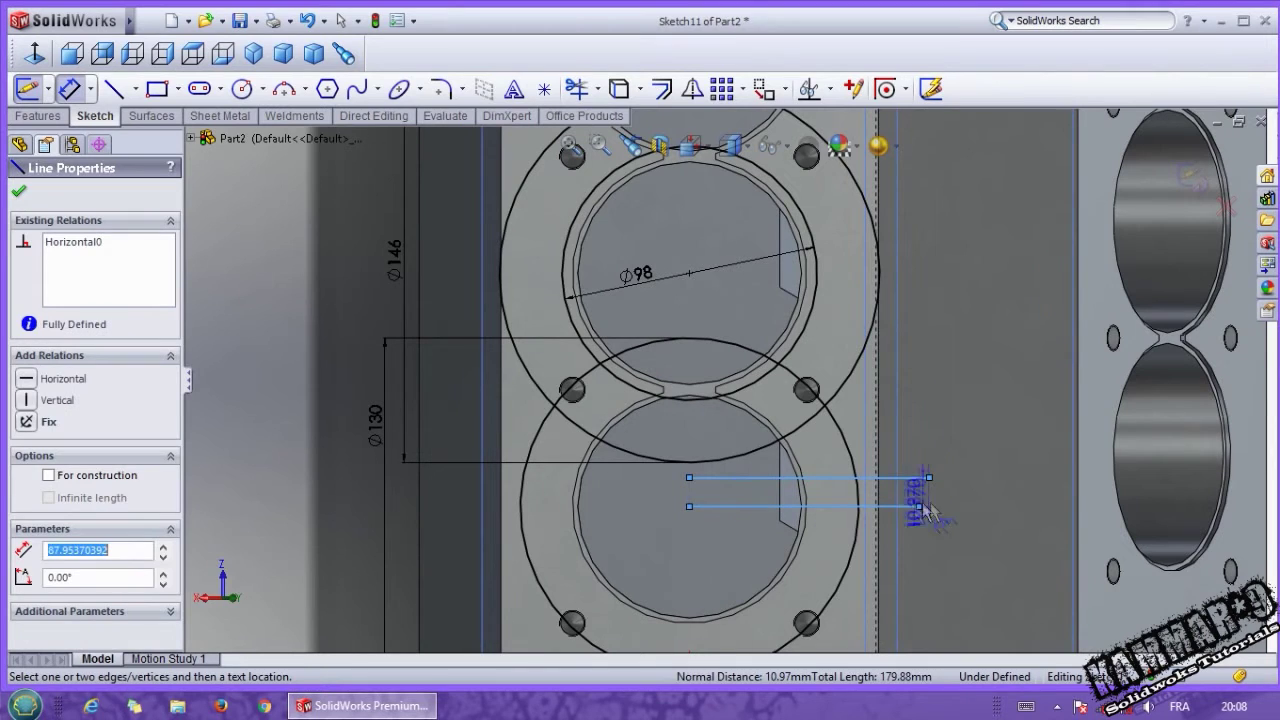
pyautogui.click(935, 505)
pyautogui.write('3')
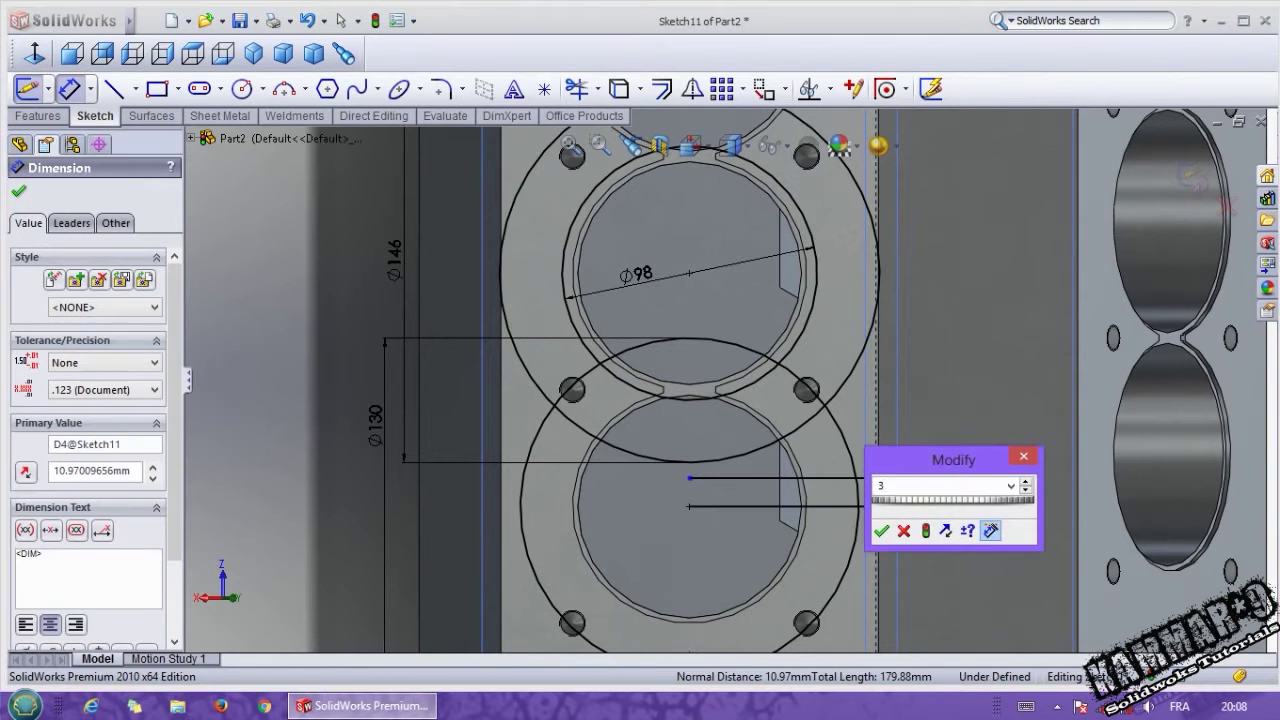
pyautogui.press('Return')
# Convert the lower horizontal line through the bore's centre into construction geometry
pyautogui.scroll(-2, 810, 495)
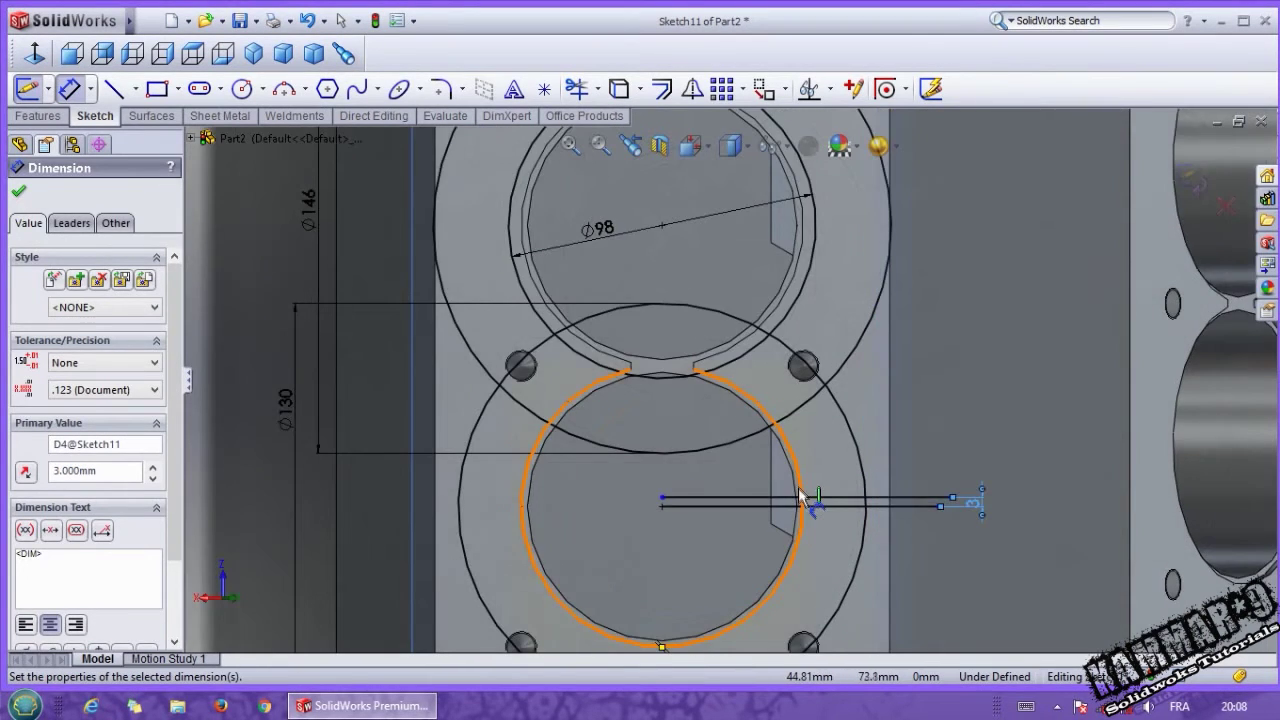
pyautogui.scroll(-2, 800, 497)
pyautogui.press('Escape')
pyautogui.click(742, 505)
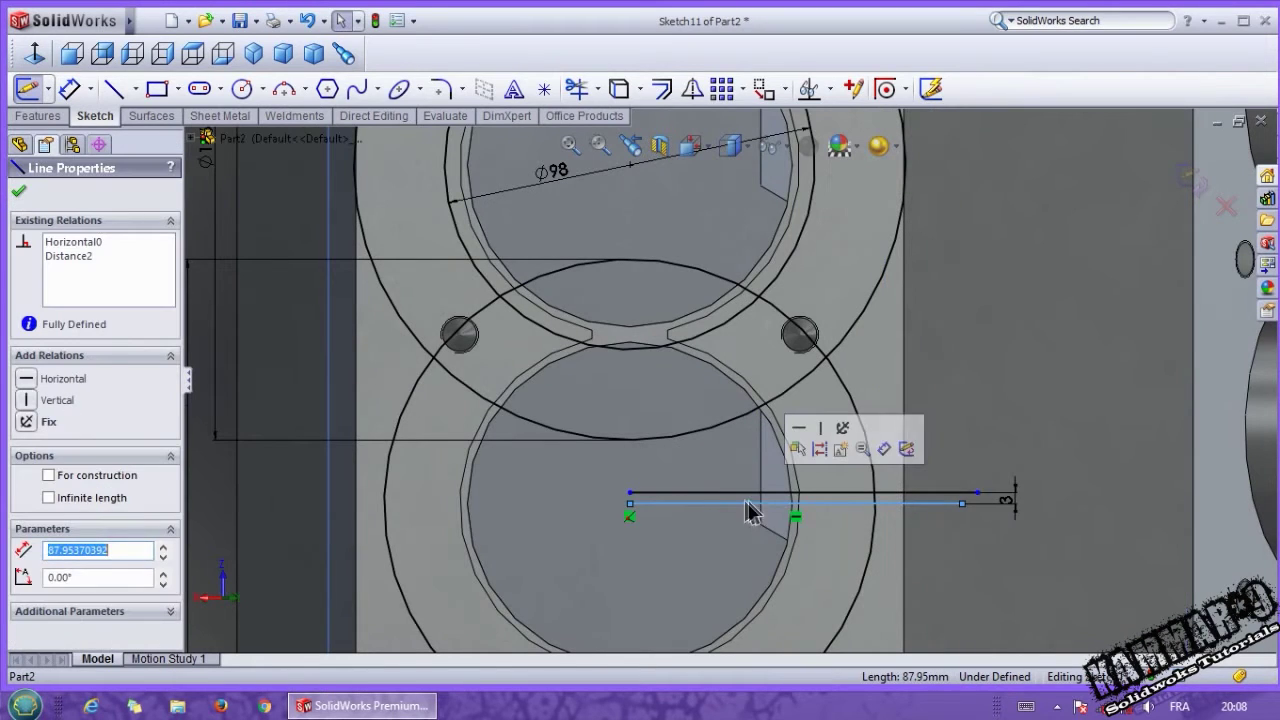
pyautogui.click(817, 449)
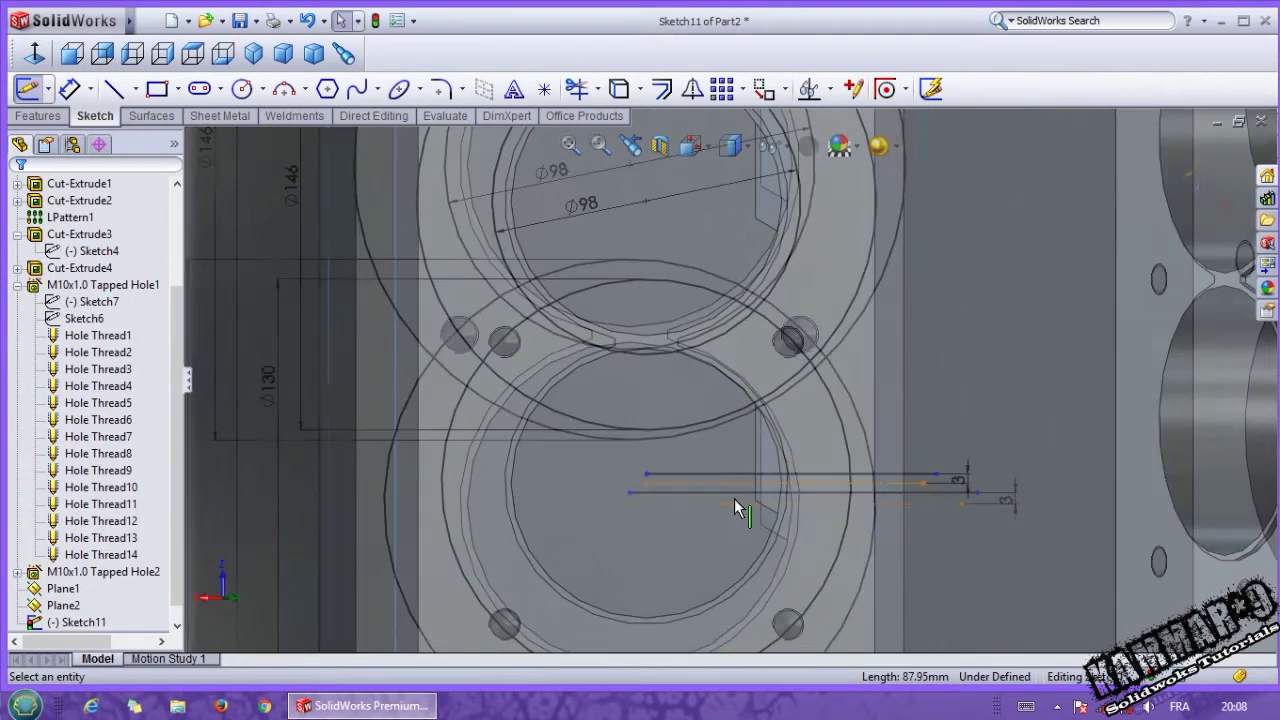
# Sketch a vertical line about 86 mm long crossing the horizontal lines and the overlapping circles, beside the lowest bore's centre
pyautogui.scroll(-1, 734, 498)
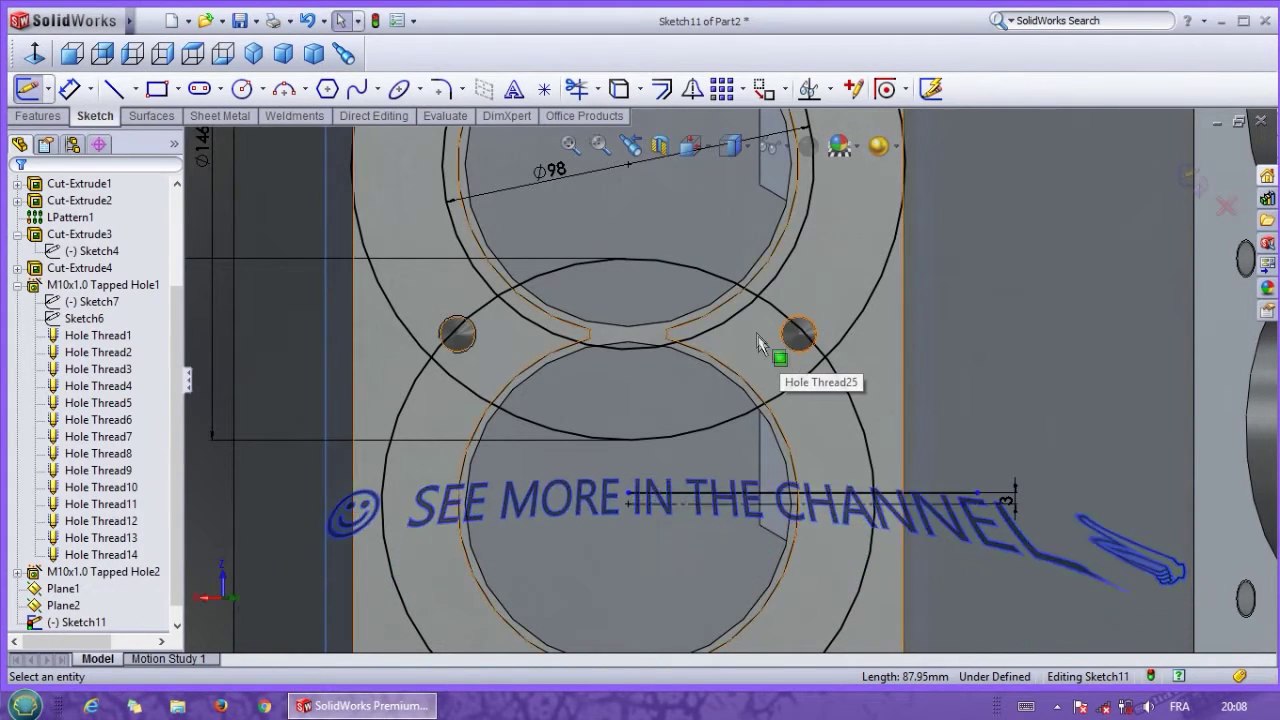
pyautogui.click(113, 89)
pyautogui.moveTo(749, 557); pyautogui.dragTo(749, 232)
pyautogui.press('Escape')
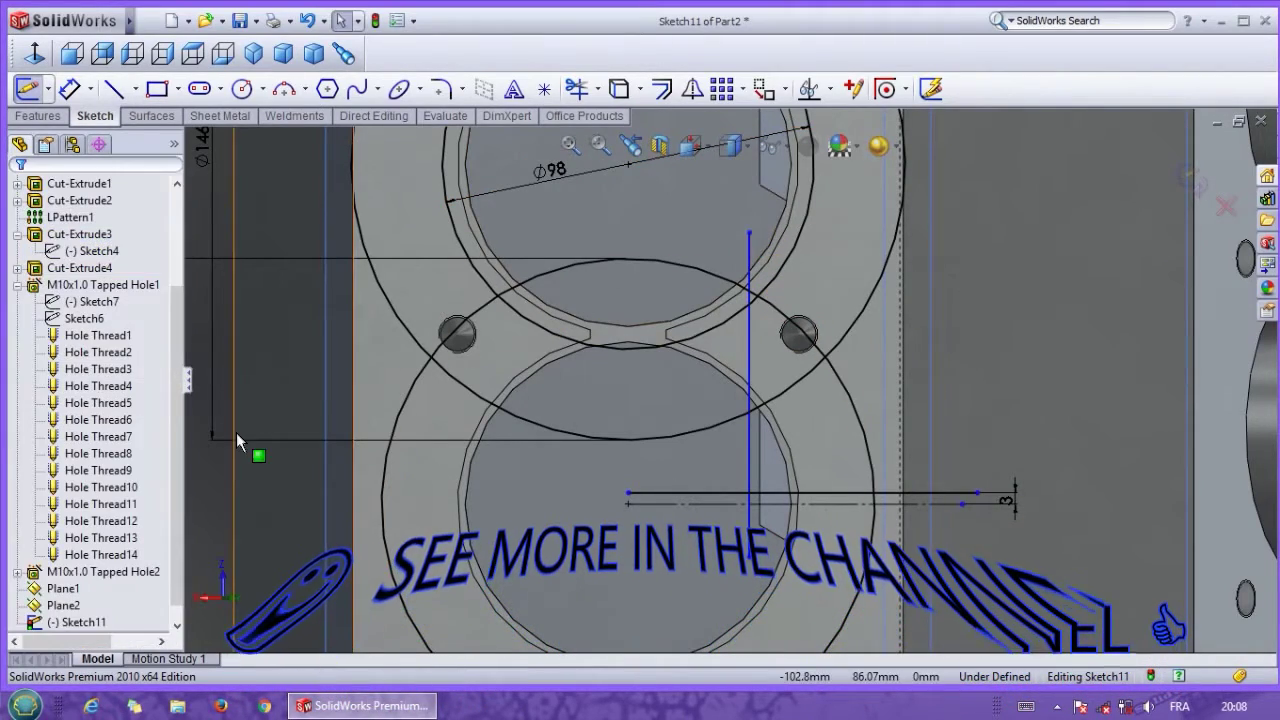
# Set the vertical line's distance from the lowest bore's centre to 35 mm
pyautogui.click(69, 89)
pyautogui.click(748, 454)
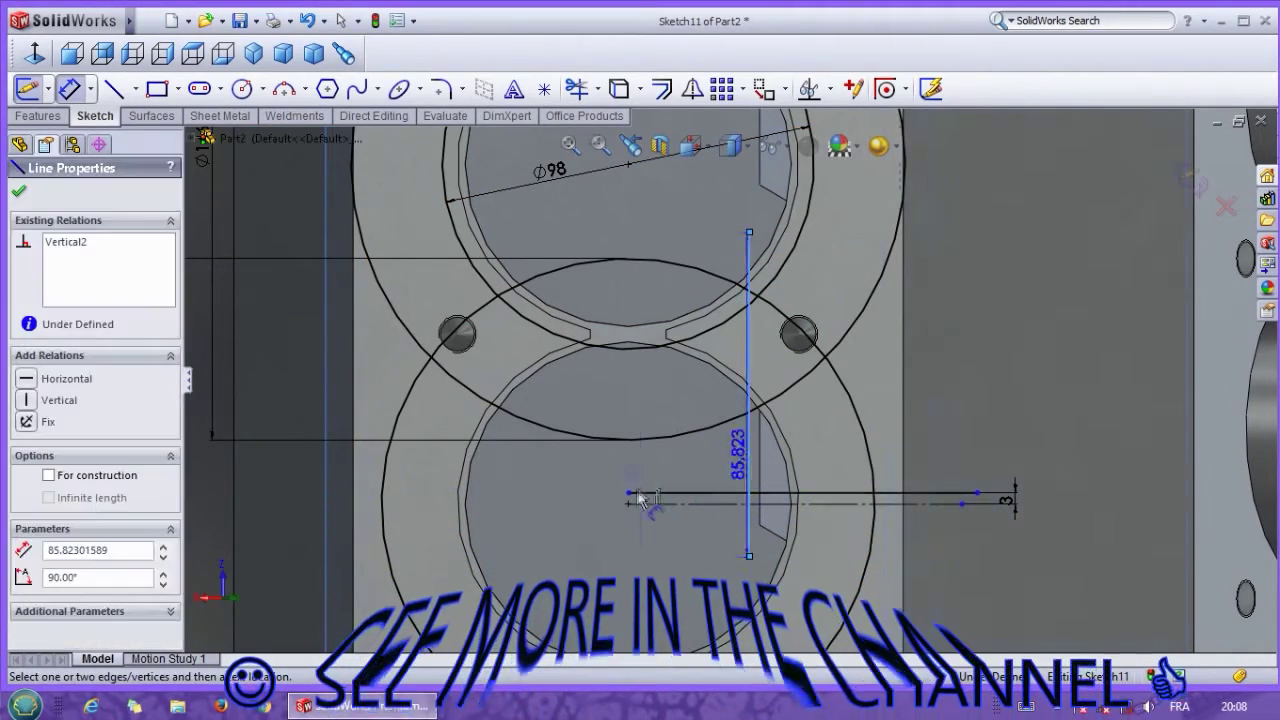
pyautogui.click(629, 503)
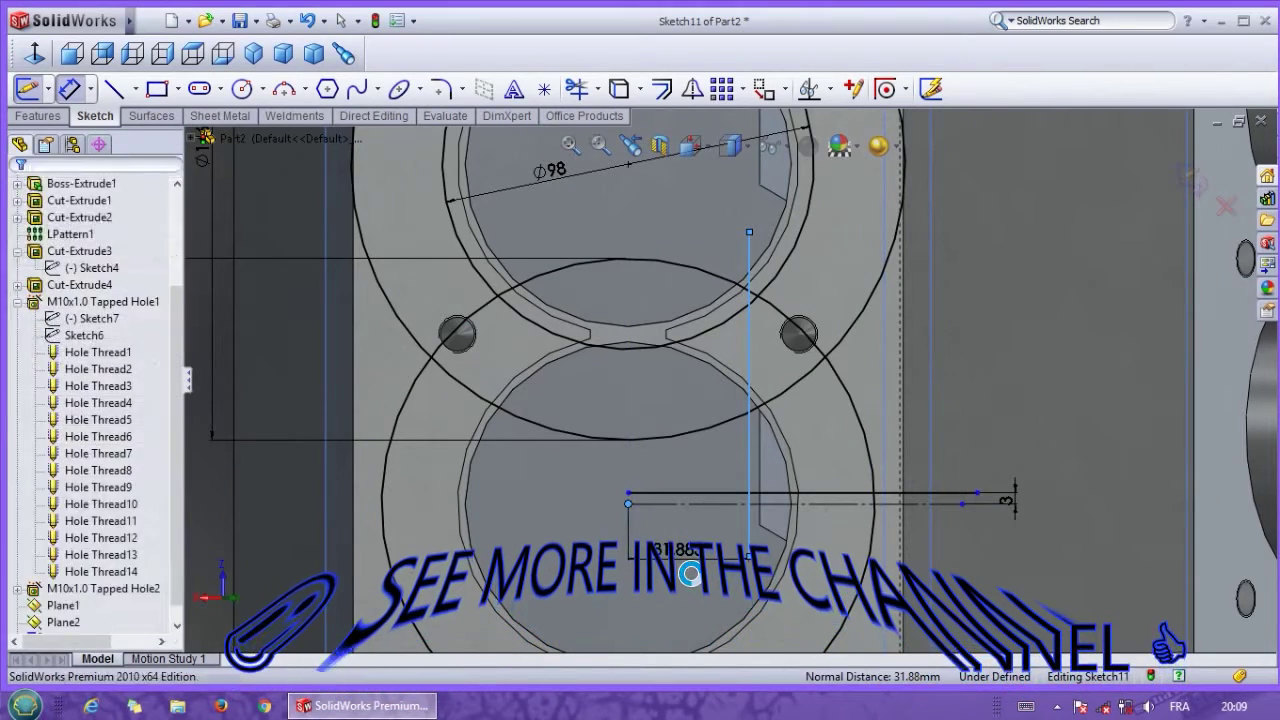
pyautogui.click(690, 574)
pyautogui.write('35')
pyautogui.press('Return')
pyautogui.press('Escape')
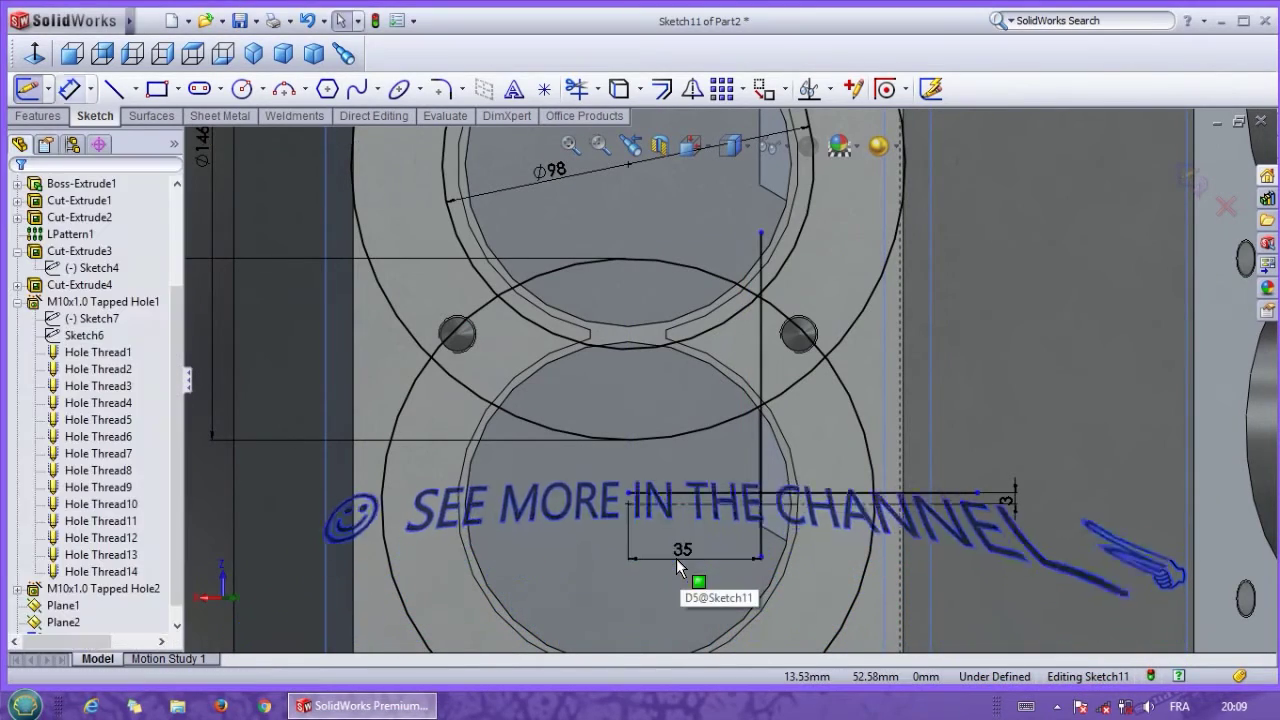
pyautogui.click(578, 90)
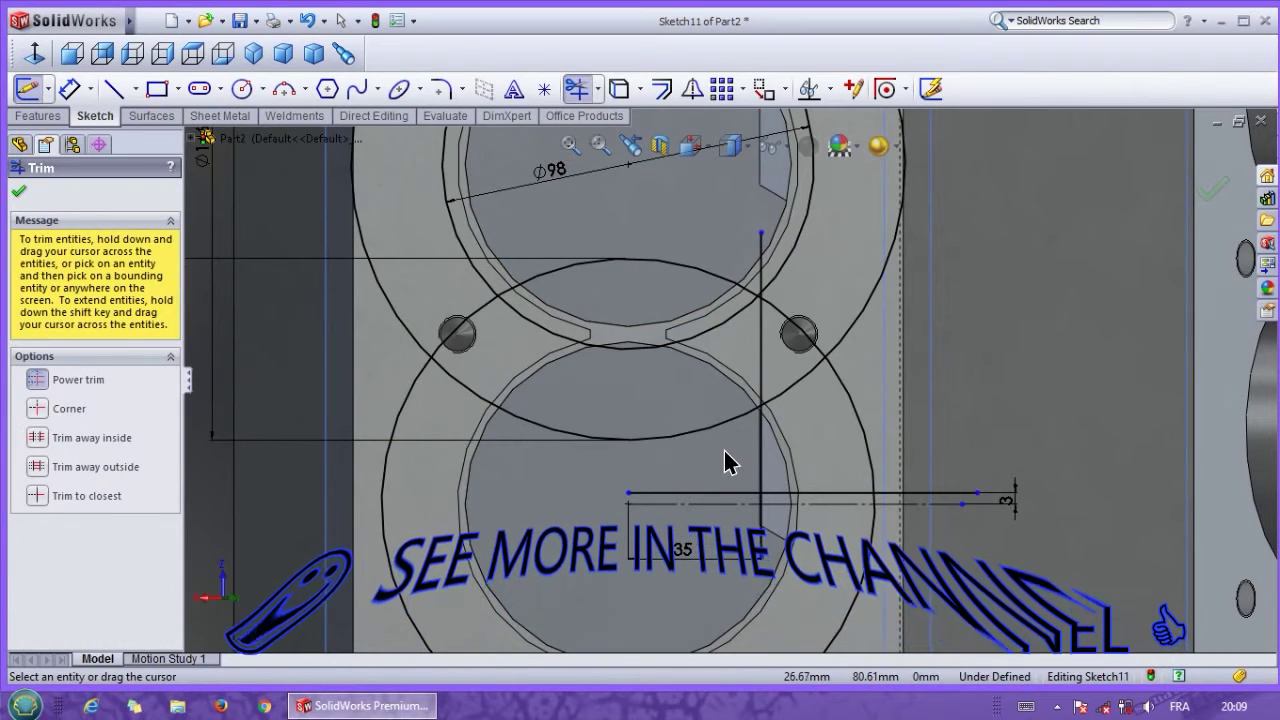
pyautogui.scroll(3, 813, 480)
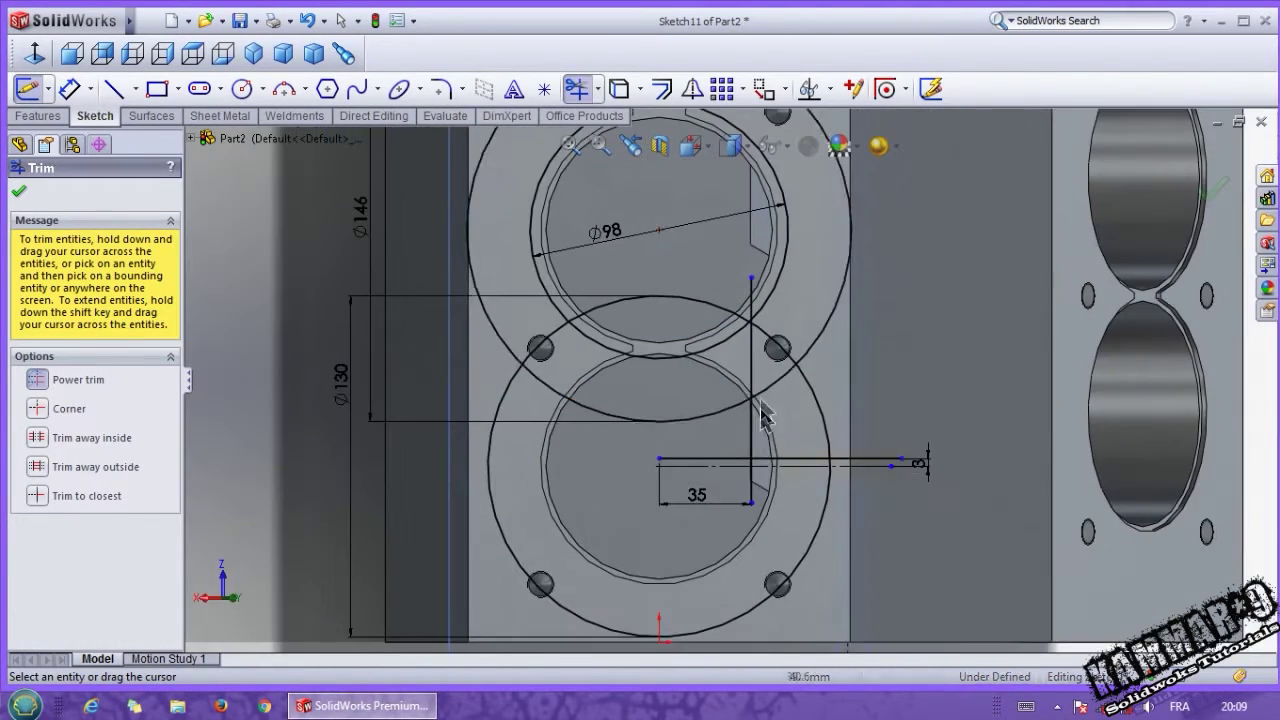
pyautogui.scroll(-4, 763, 386)
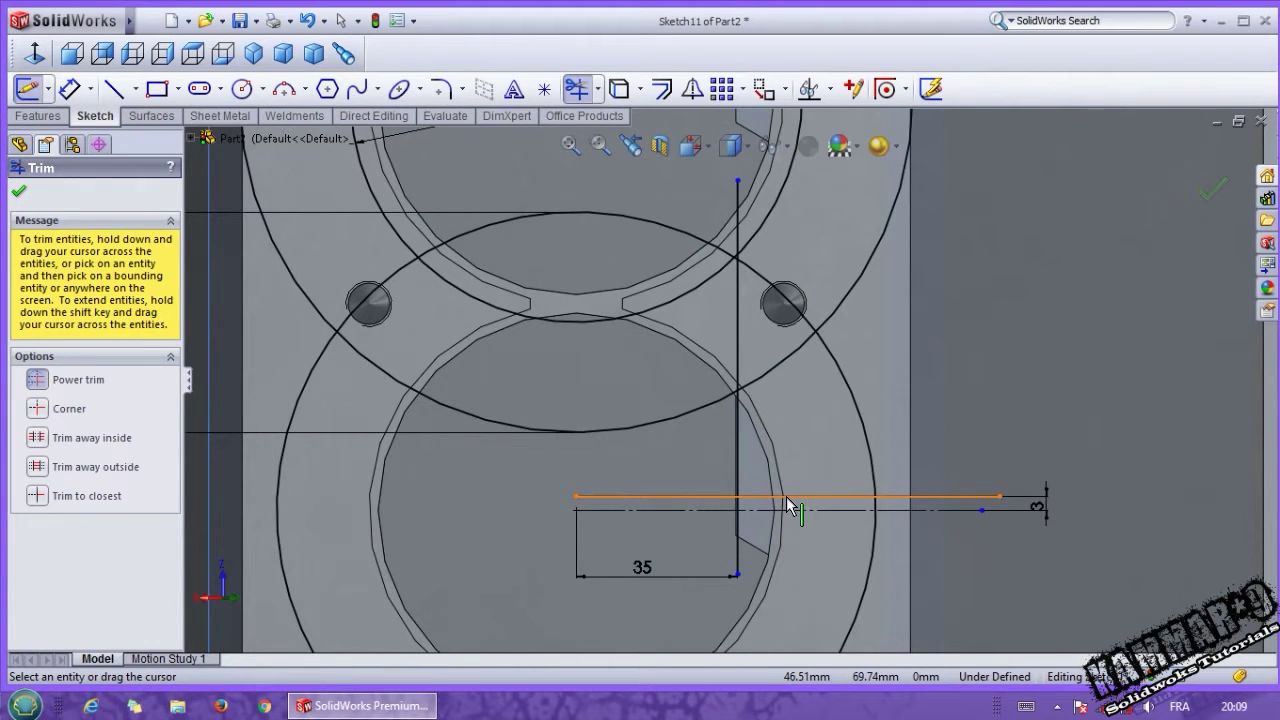
pyautogui.press('Escape')
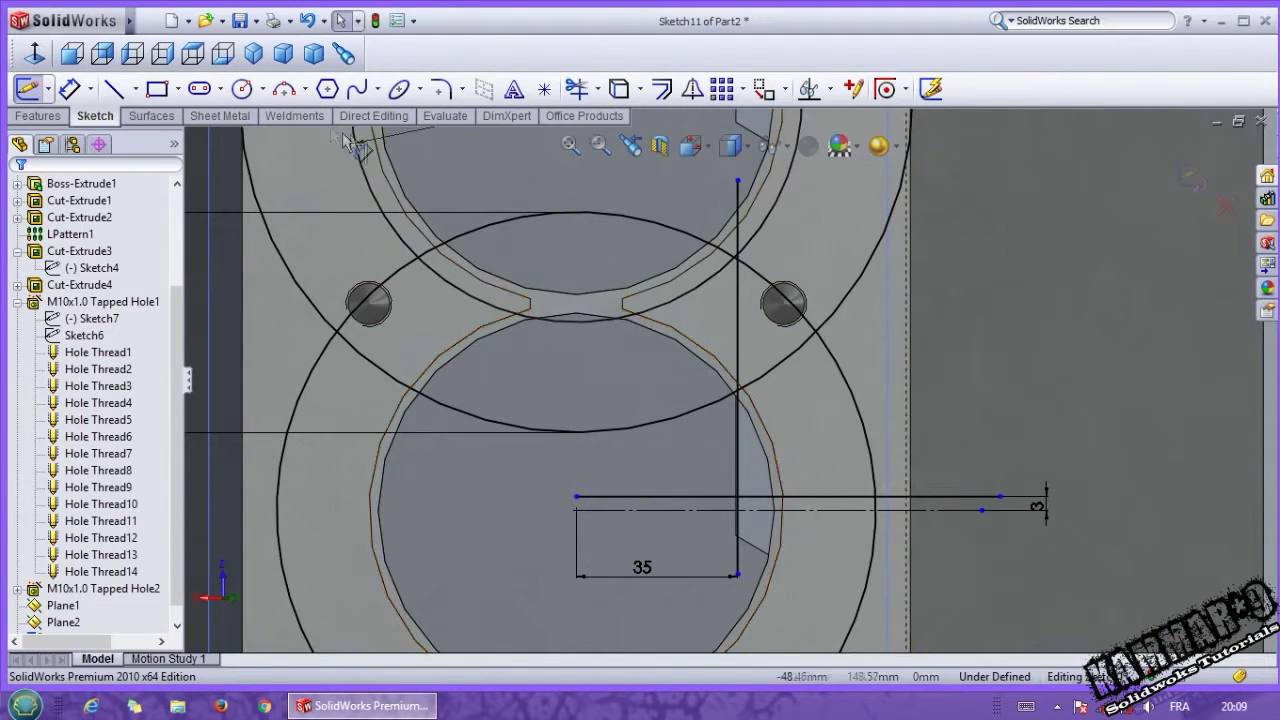
# Sketch a circle about 100 mm in diameter centred on the lowest bore
pyautogui.click(241, 88)
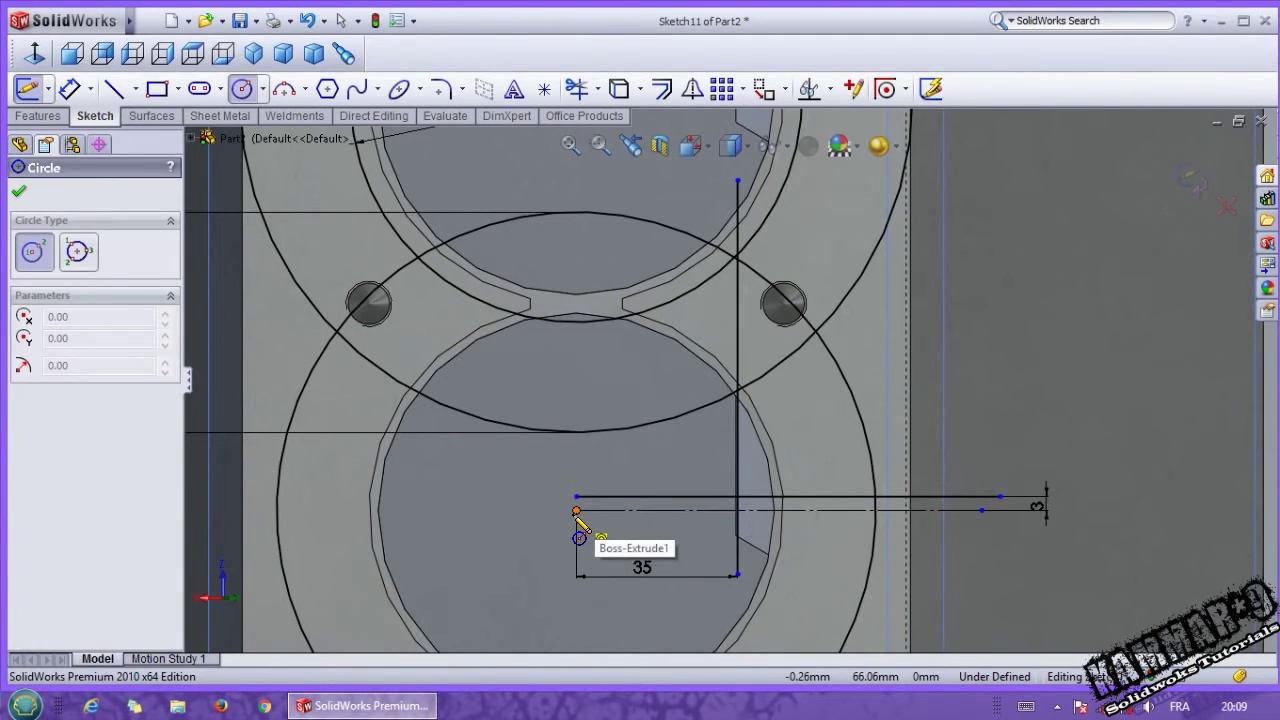
pyautogui.click(577, 509)
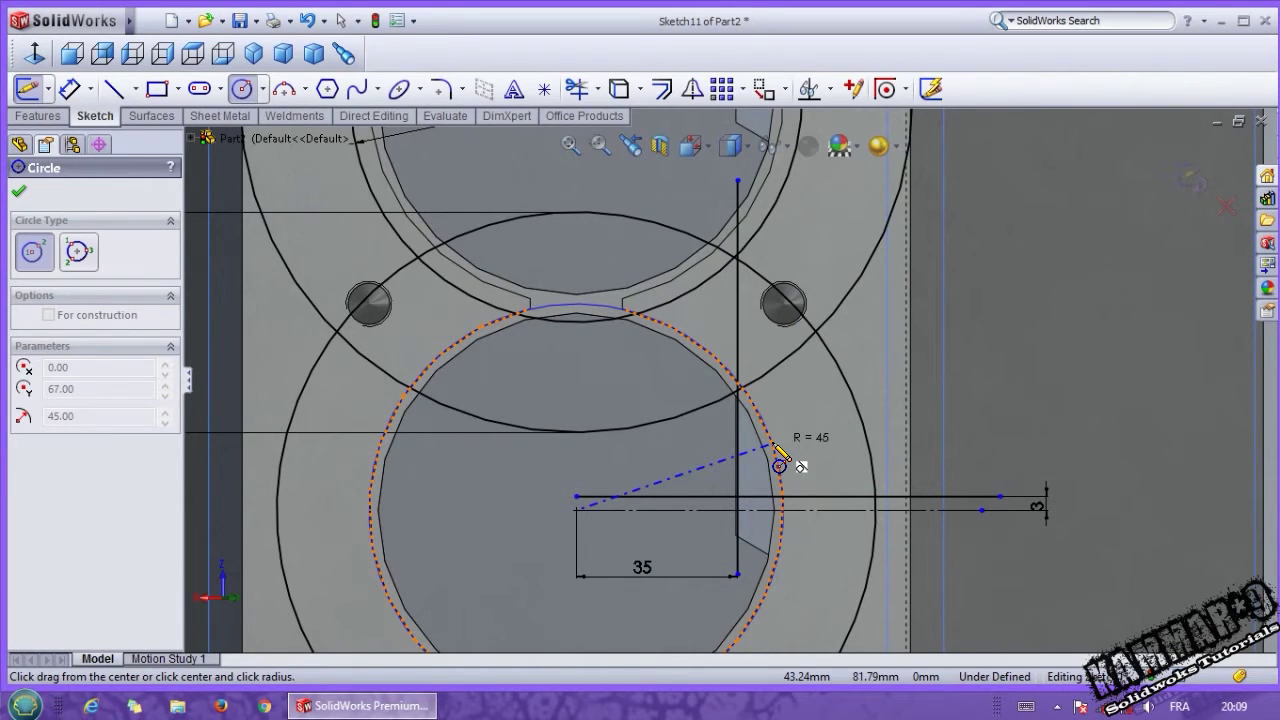
pyautogui.click(805, 458)
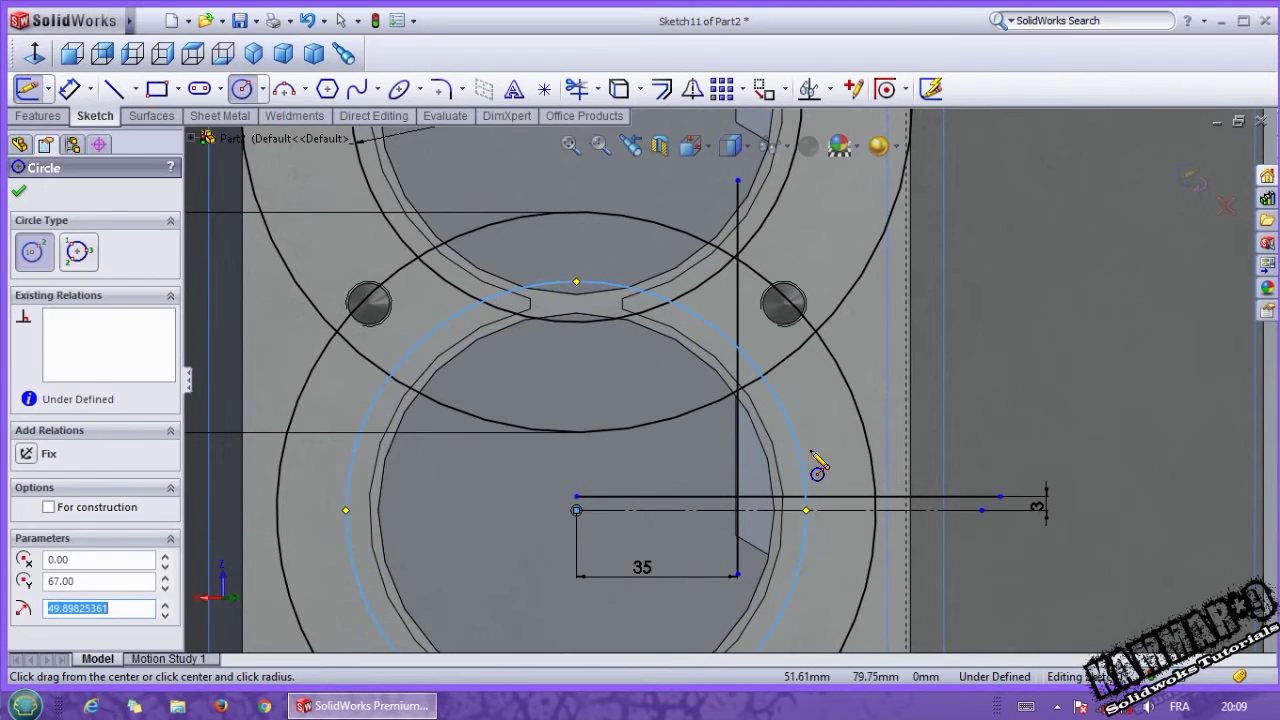
# Set the diameter of the new circle around the lowest bore to 98 mm
pyautogui.moveTo(808, 460); pyautogui.dragTo(810, 400, button='right')
pyautogui.click(802, 432)
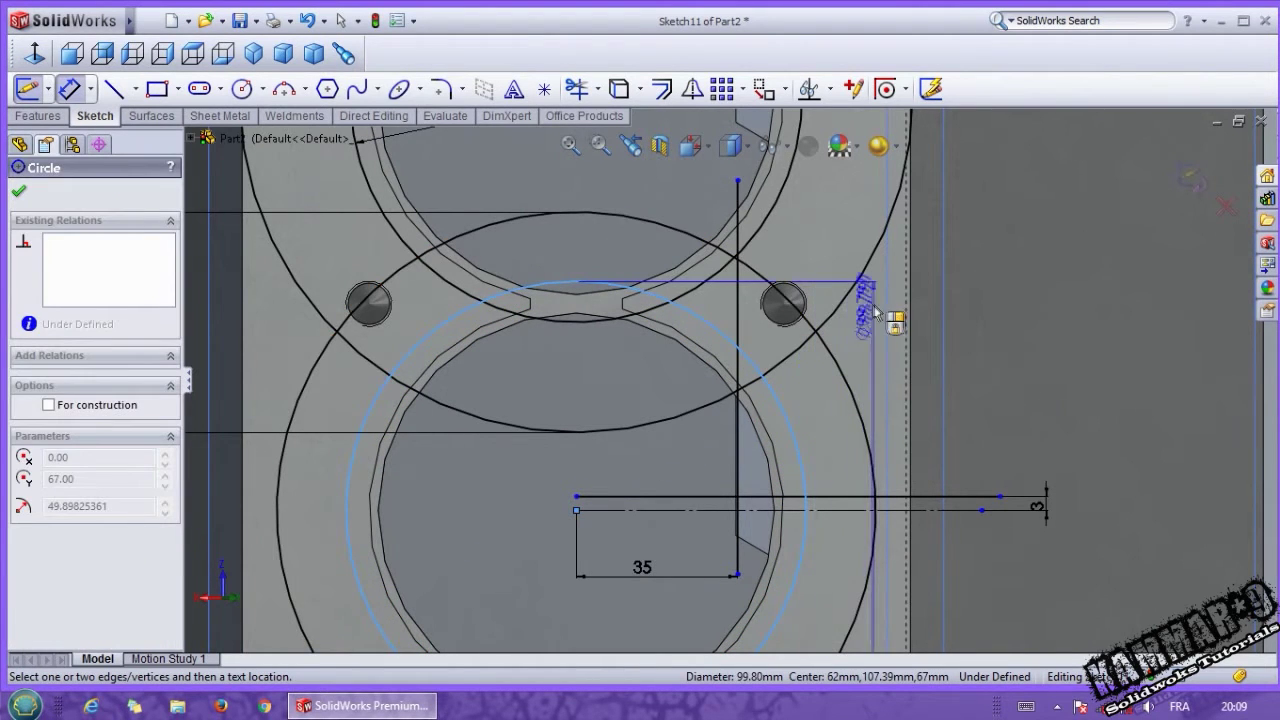
pyautogui.click(1003, 290)
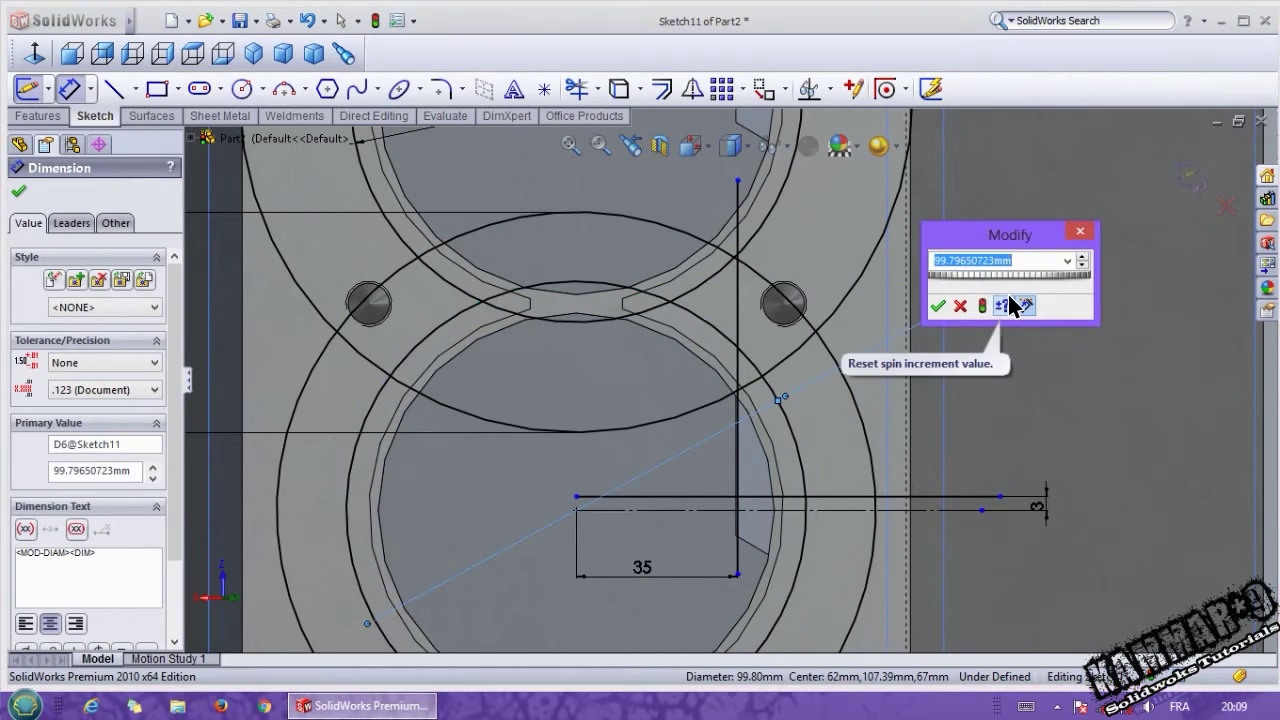
pyautogui.write('98')
pyautogui.press('Return')
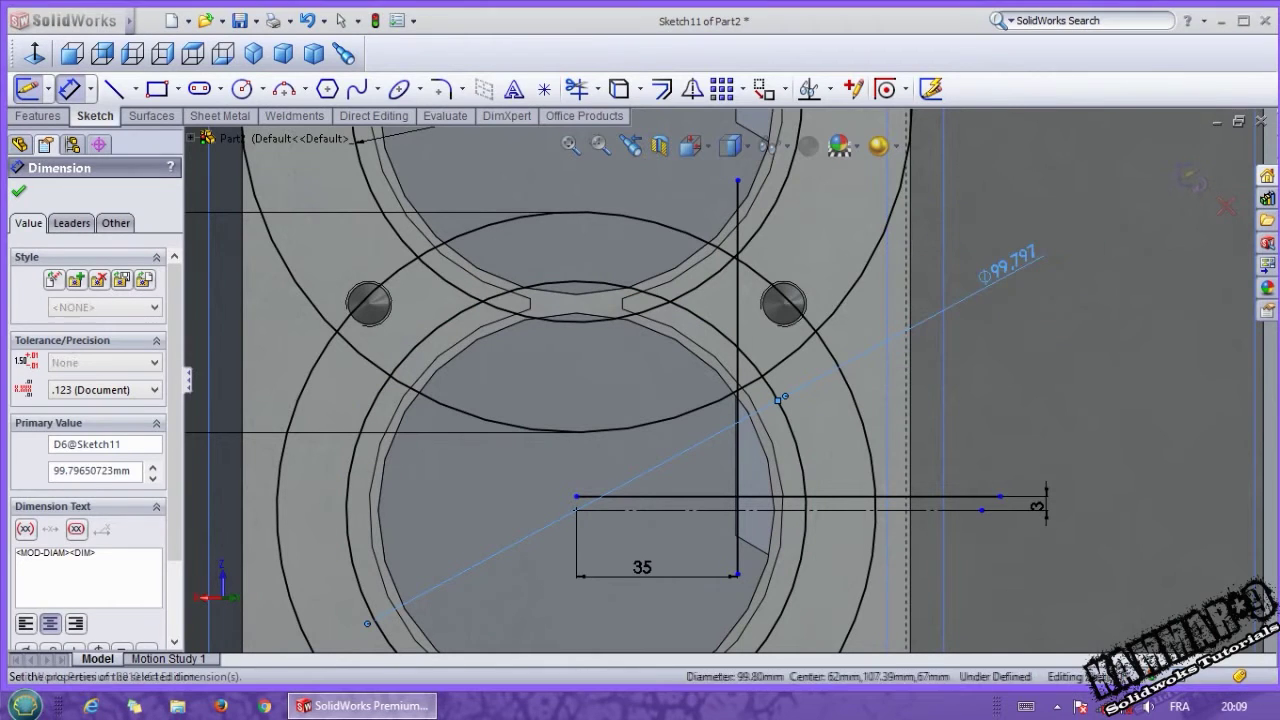
pyautogui.press('Escape')
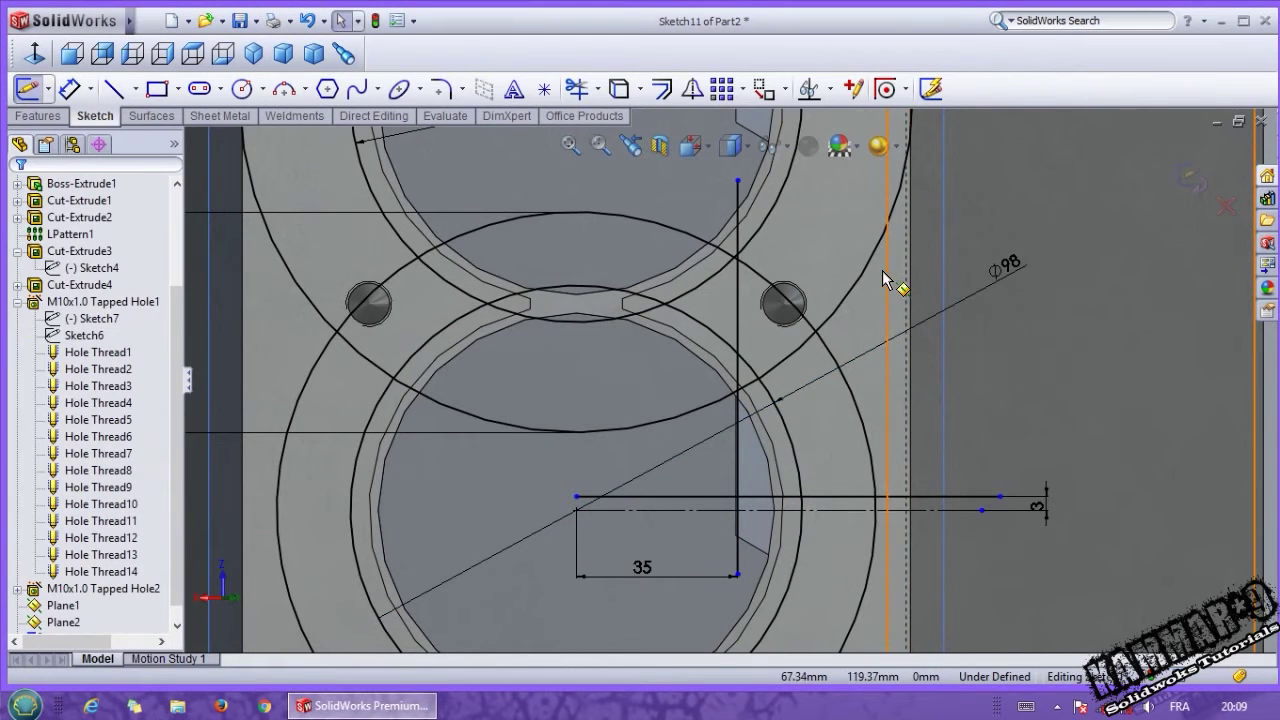
# Trim the circles and the horizontal line to leave a closed four-sided curved segment beside the lowest bore
pyautogui.click(575, 88)
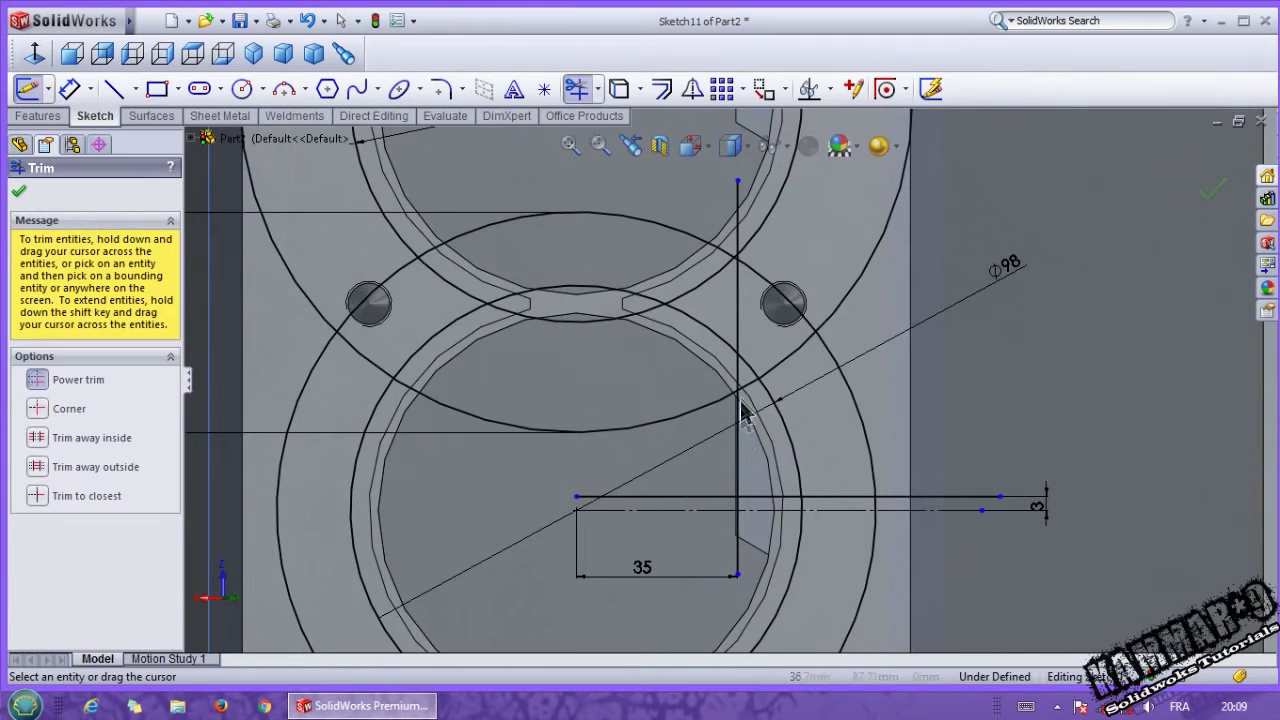
pyautogui.scroll(-2, 745, 405)
pyautogui.moveTo(745, 405); pyautogui.dragTo(748, 358)
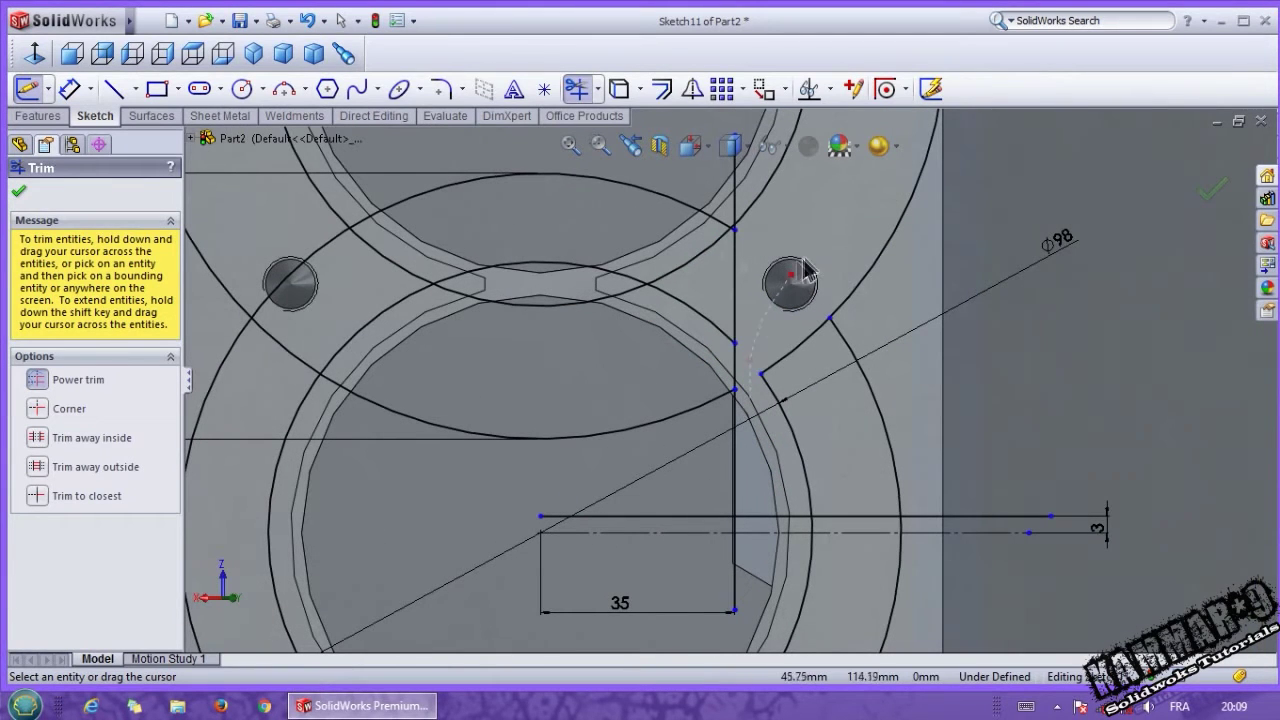
pyautogui.moveTo(833, 260); pyautogui.dragTo(880, 320)
pyautogui.scroll(2, 895, 360)
pyautogui.moveTo(768, 546); pyautogui.dragTo(885, 545)
pyautogui.scroll(-2, 833, 527)
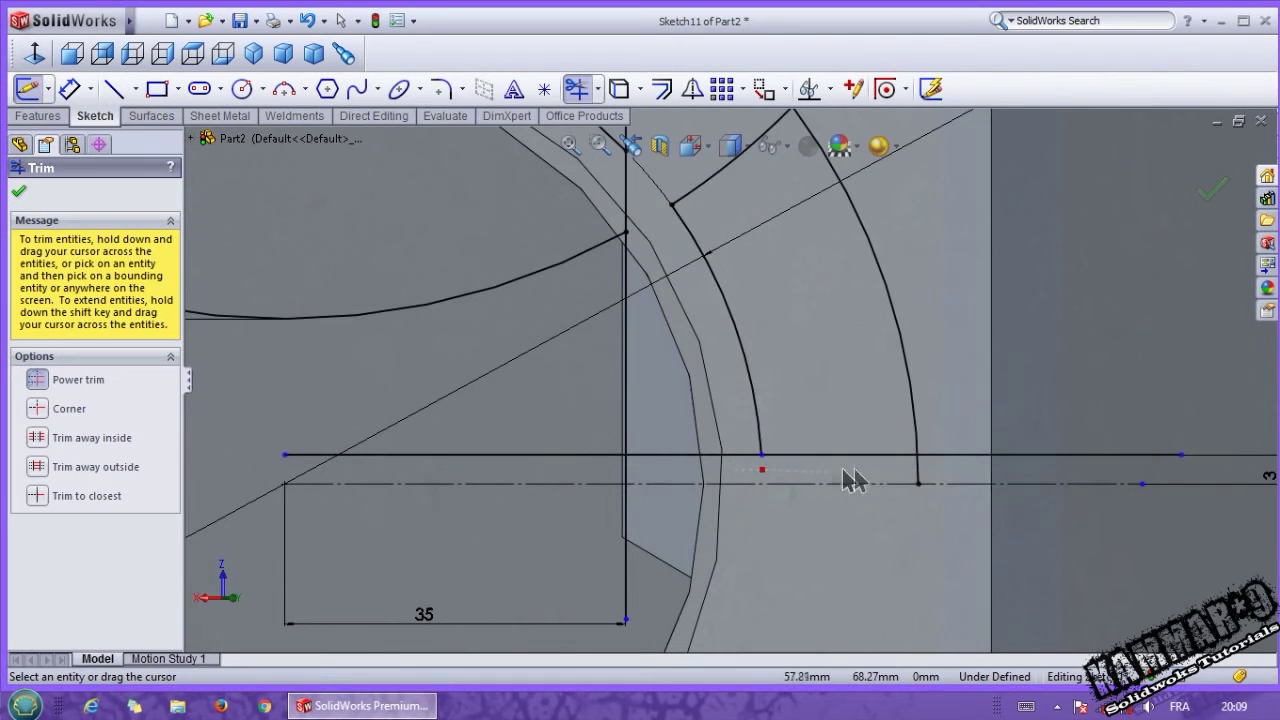
pyautogui.moveTo(958, 447); pyautogui.dragTo(960, 448)
pyautogui.moveTo(710, 470); pyautogui.dragTo(566, 463)
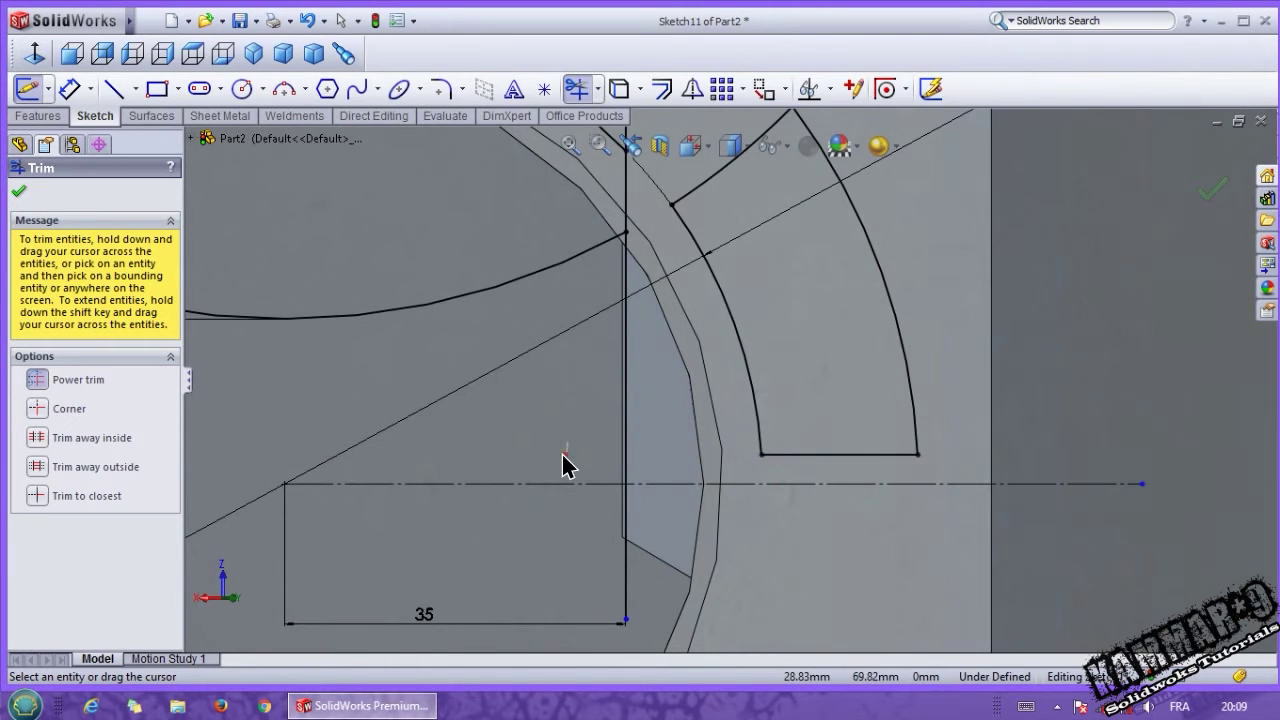
# Trim the overlapping arcs and the vertical line to leave a closed triangular profile between the two lower bores, beside the tapped hole
pyautogui.scroll(5, 566, 463)
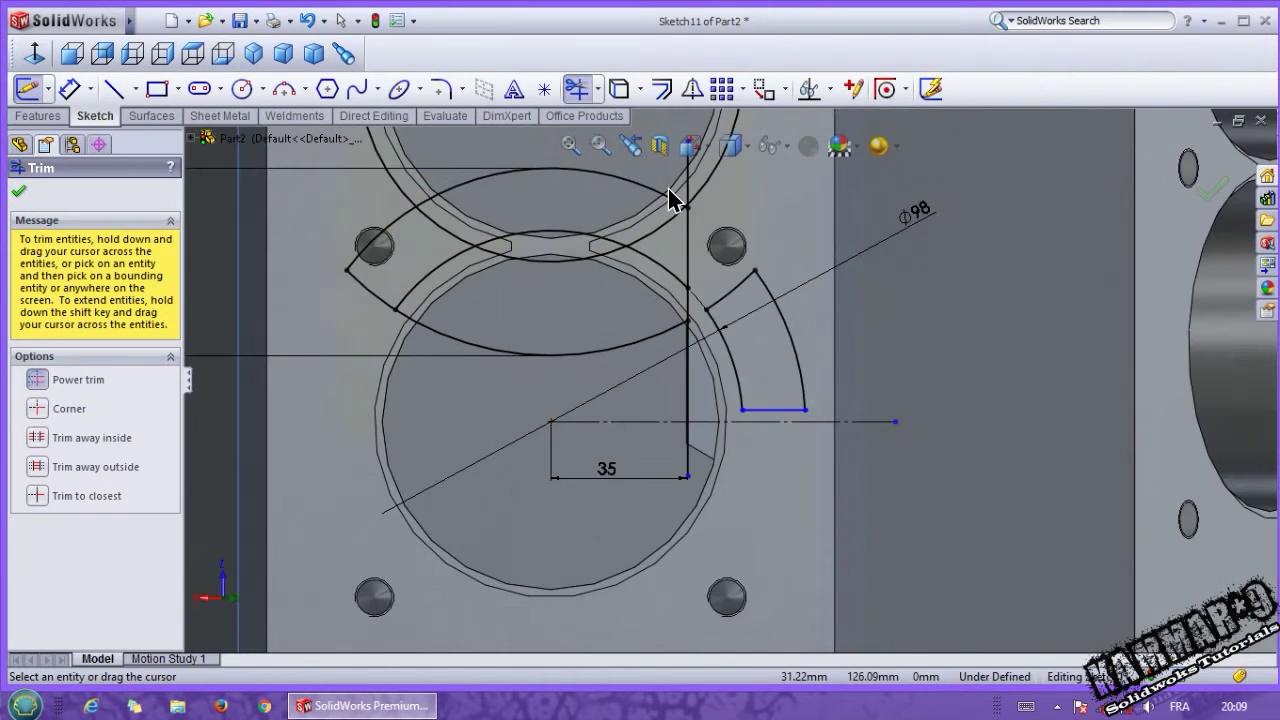
pyautogui.scroll(-2, 677, 197)
pyautogui.moveTo(743, 251)
pyautogui.mouseDown()
pyautogui.moveTo(680, 237)
pyautogui.moveTo(606, 291)
pyautogui.moveTo(603, 372)
pyautogui.mouseUp()
pyautogui.moveTo(703, 432); pyautogui.dragTo(705, 440)
pyautogui.scroll(-5, 674, 324)
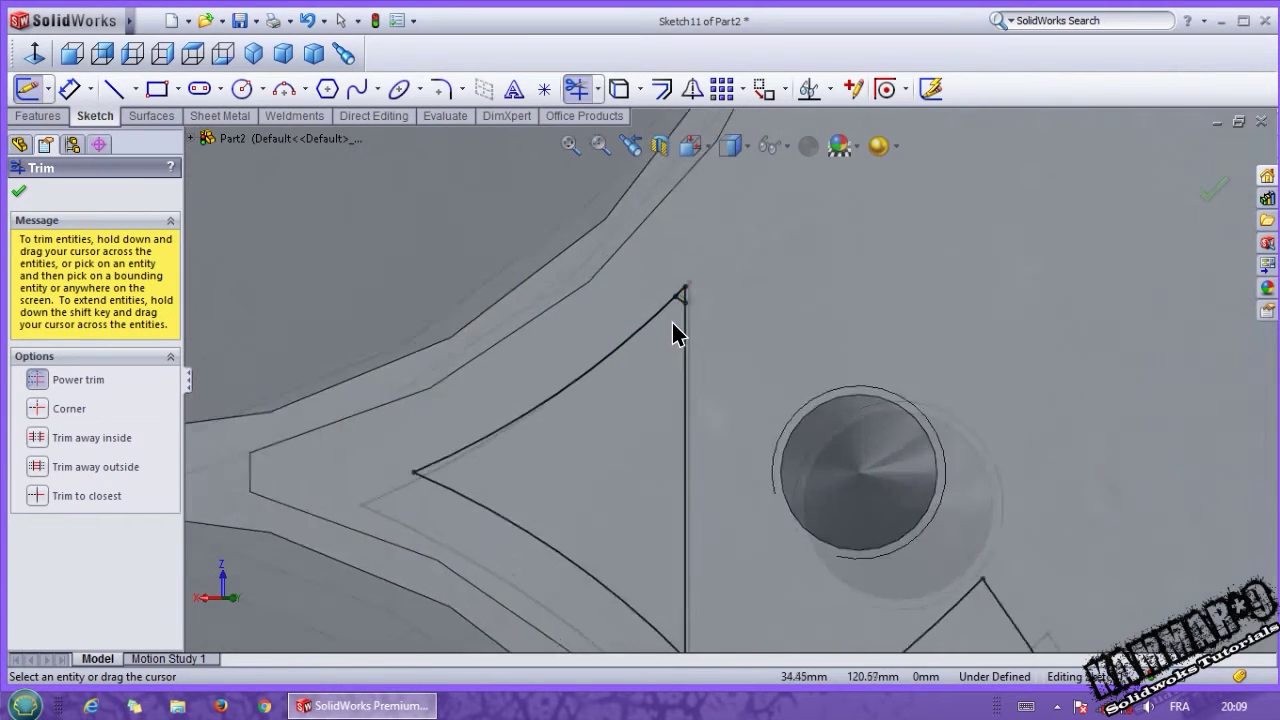
pyautogui.scroll(8, 700, 276)
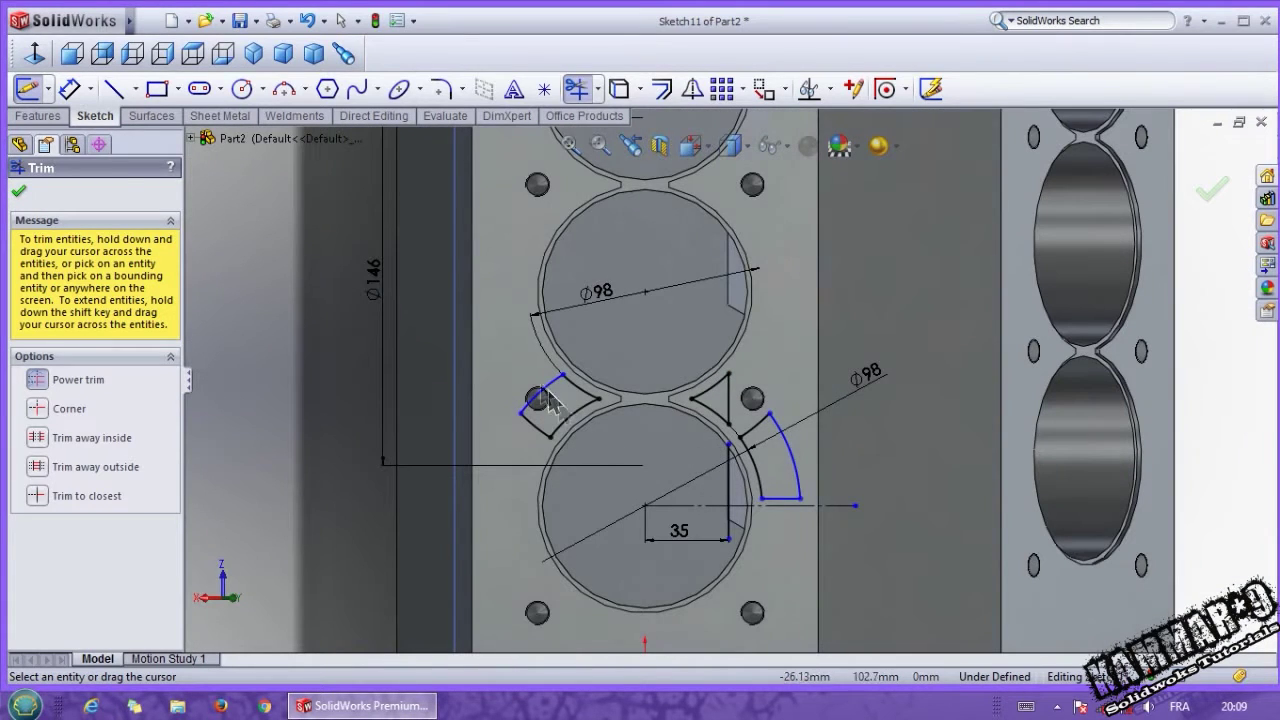
# Trim away the leftover arcs on the opposite side of the bores and the remaining vertical line inside the lowest bore
pyautogui.moveTo(614, 358); pyautogui.dragTo(510, 444)
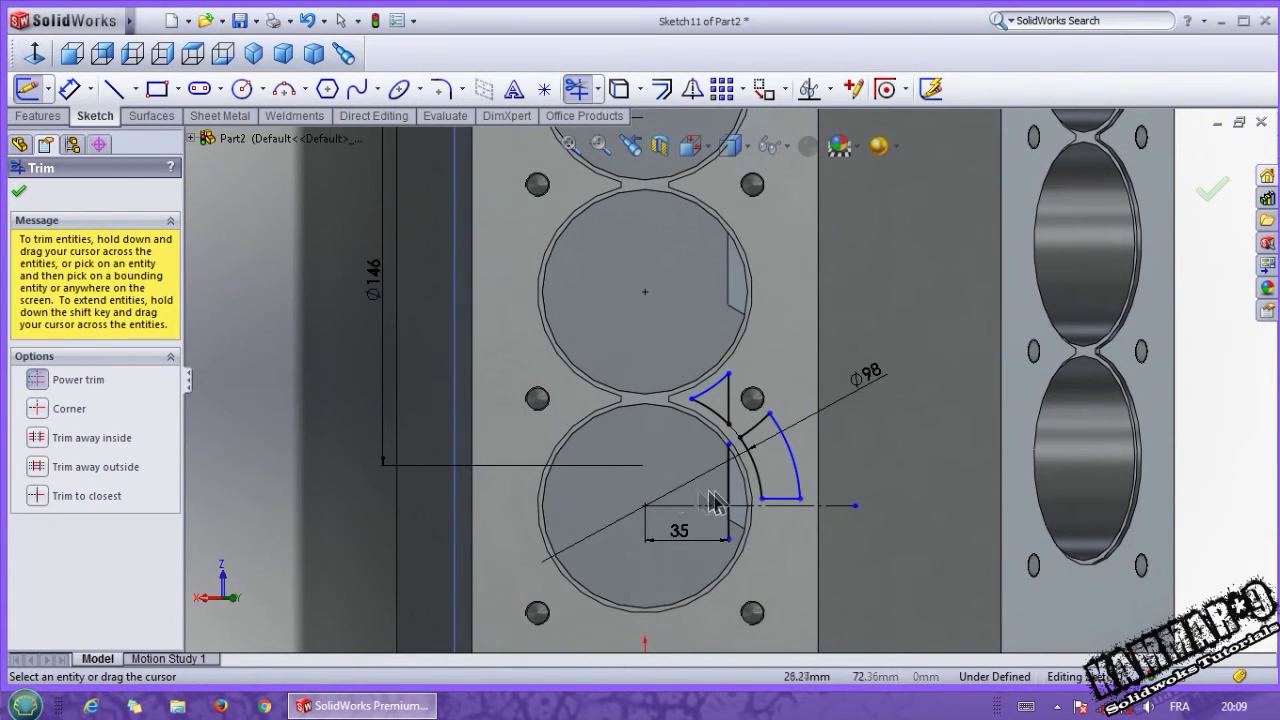
pyautogui.scroll(-4, 697, 502)
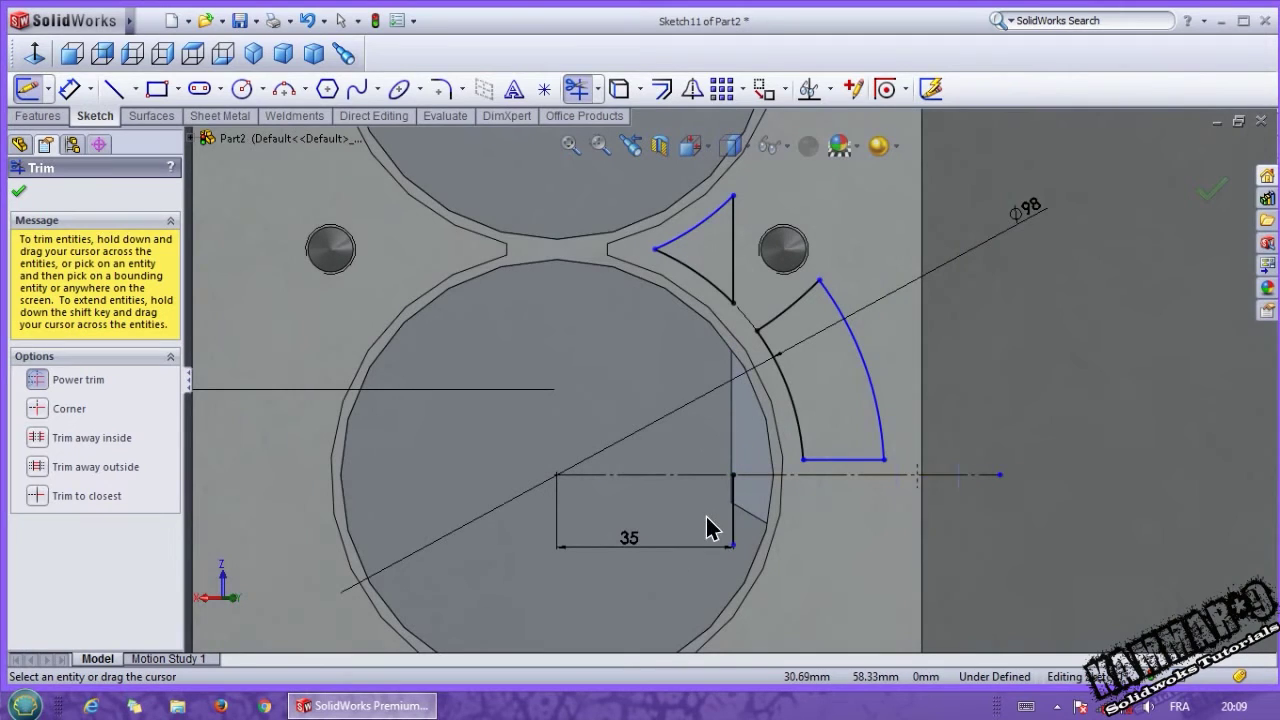
pyautogui.moveTo(715, 514); pyautogui.dragTo(757, 529)
pyautogui.press('Escape')
# Dimension the triangular profile's vertical side at 35 mm from the lowest bore's centre
pyautogui.click(68, 88)
pyautogui.click(734, 275)
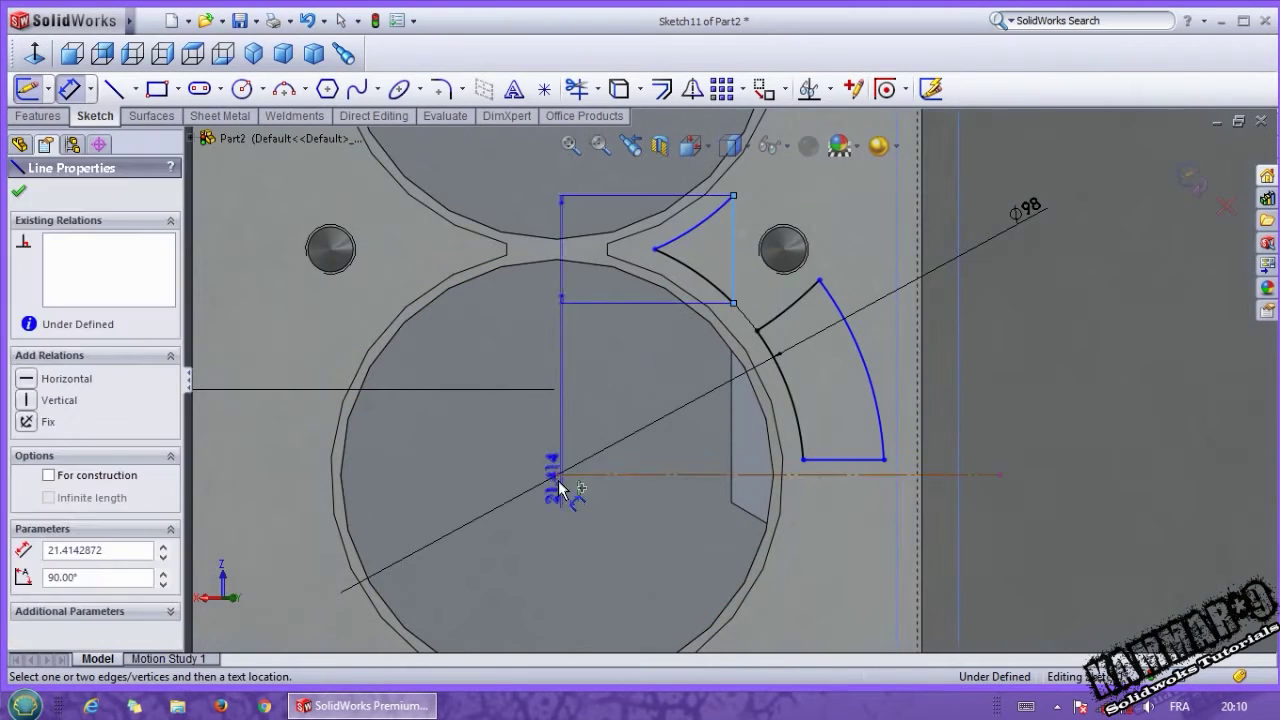
pyautogui.hotkey('ctrl', 'z')
pyautogui.click(627, 514)
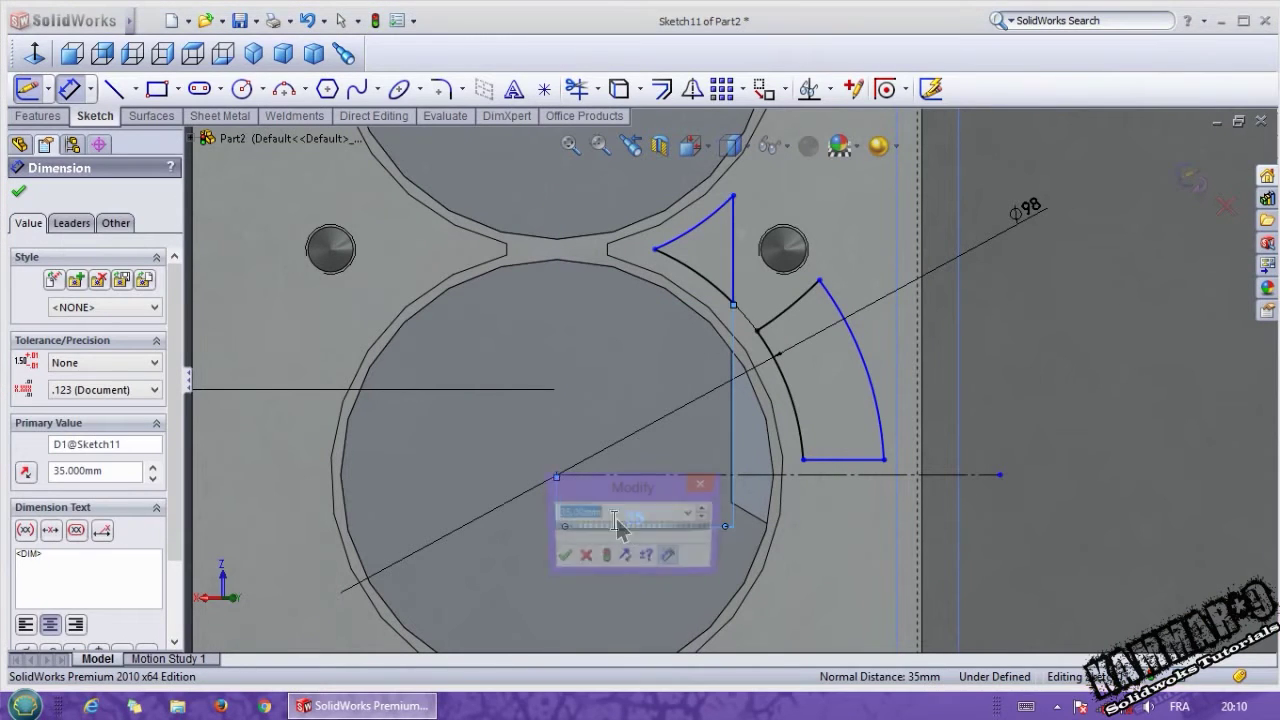
pyautogui.click(562, 555)
# Dimension the triangular profile's upper arc with a 49 mm radius and the curved segment's outer arc with a 65 mm radius
pyautogui.scroll(3, 688, 382)
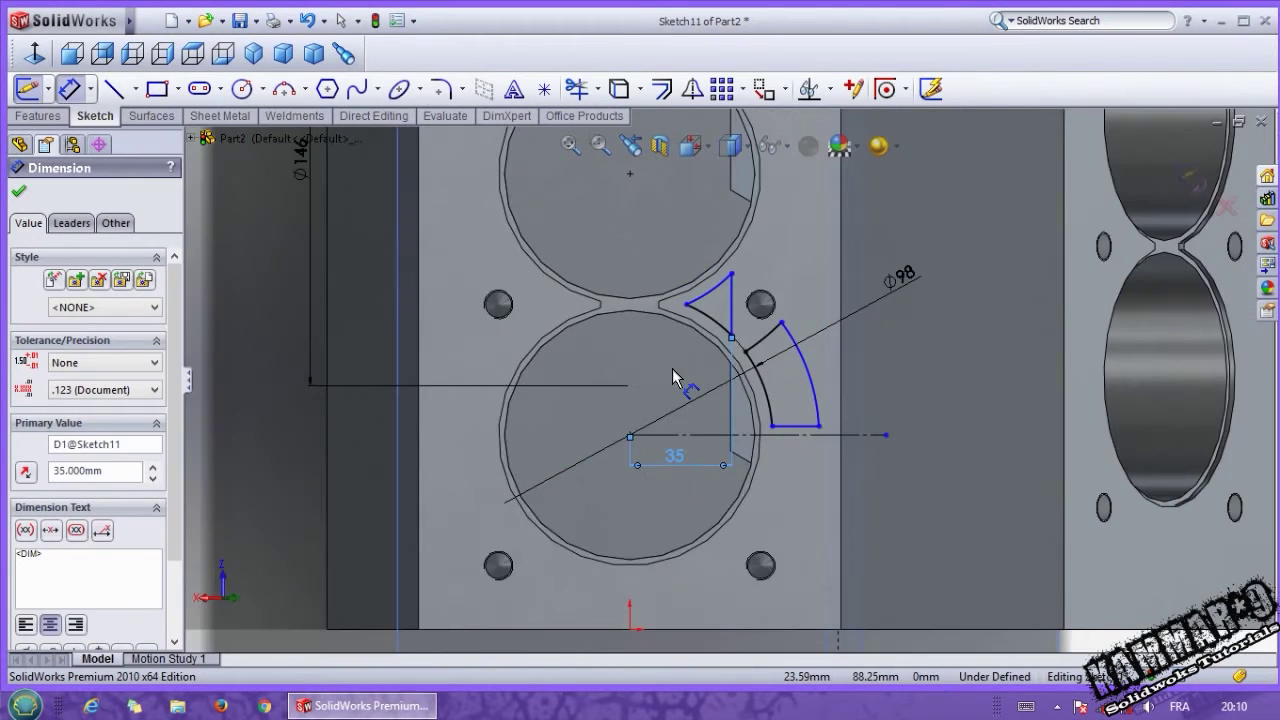
pyautogui.scroll(-2, 705, 300)
pyautogui.click(713, 324)
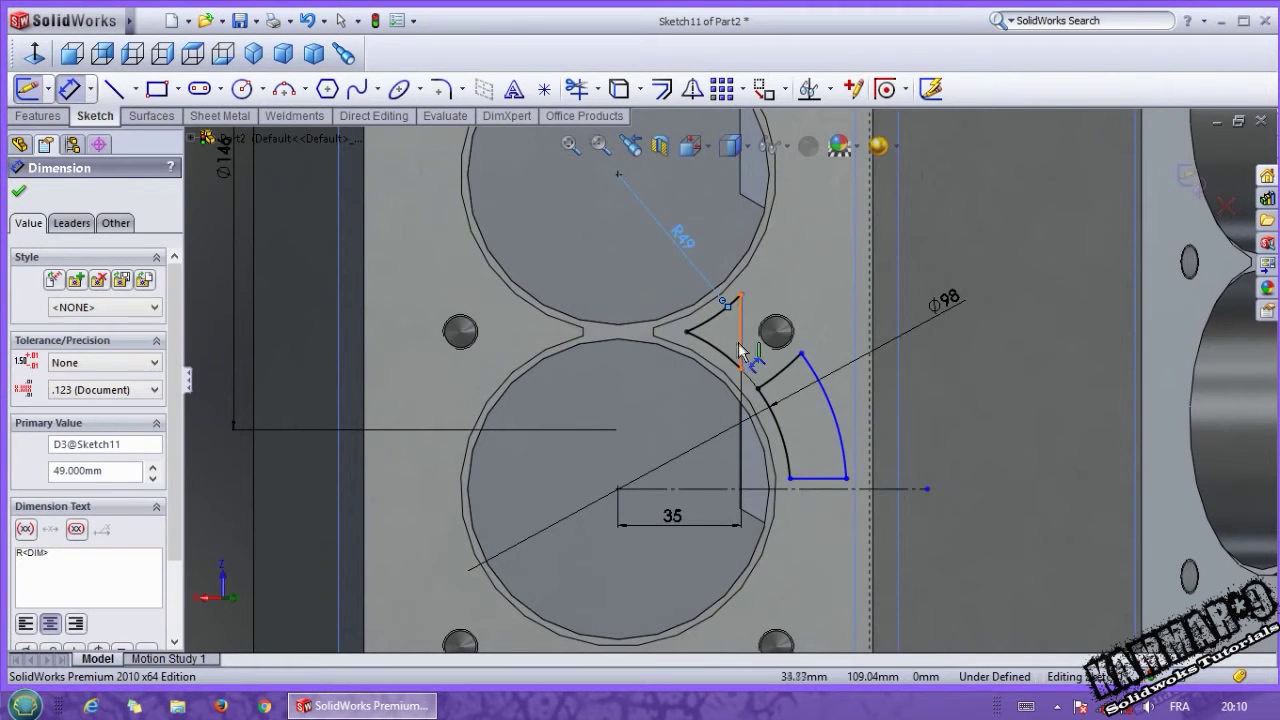
pyautogui.scroll(-2, 780, 370)
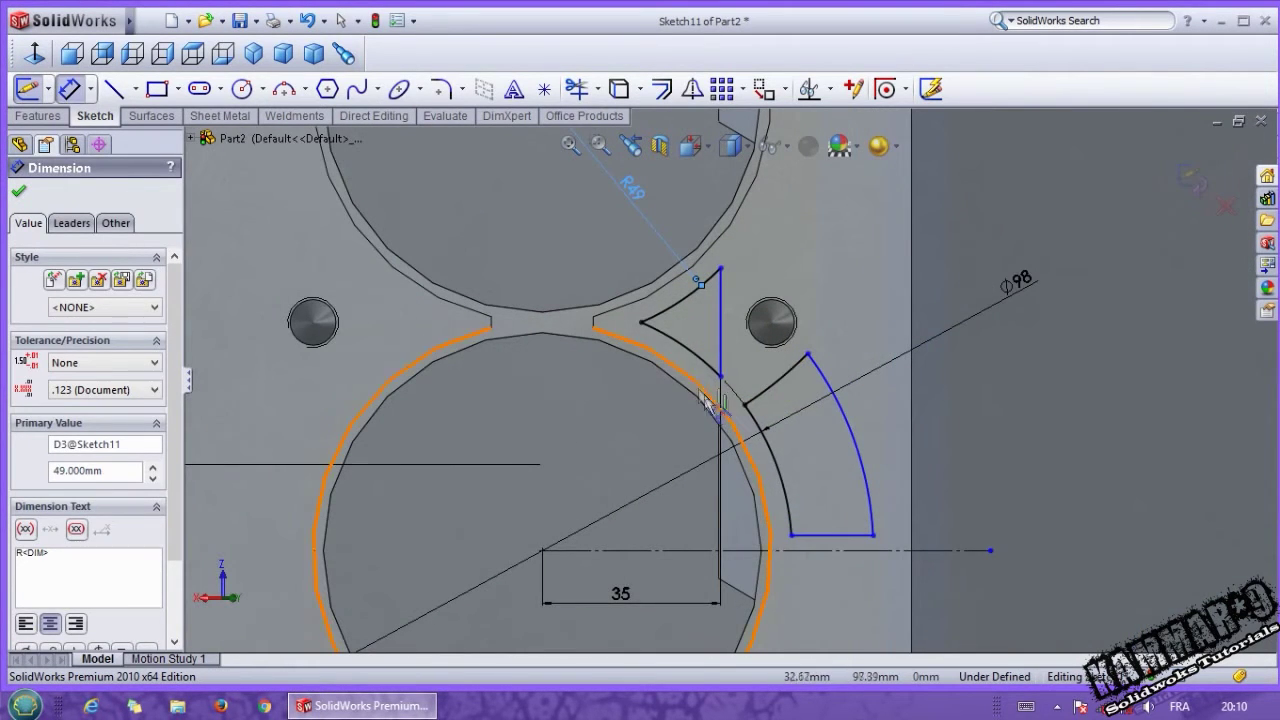
pyautogui.click(853, 423)
pyautogui.click(962, 386)
pyautogui.press('Return')
# Dimension the curved segment's lower edge at 3 mm from the horizontal centreline of the lowest bore
pyautogui.click(838, 536)
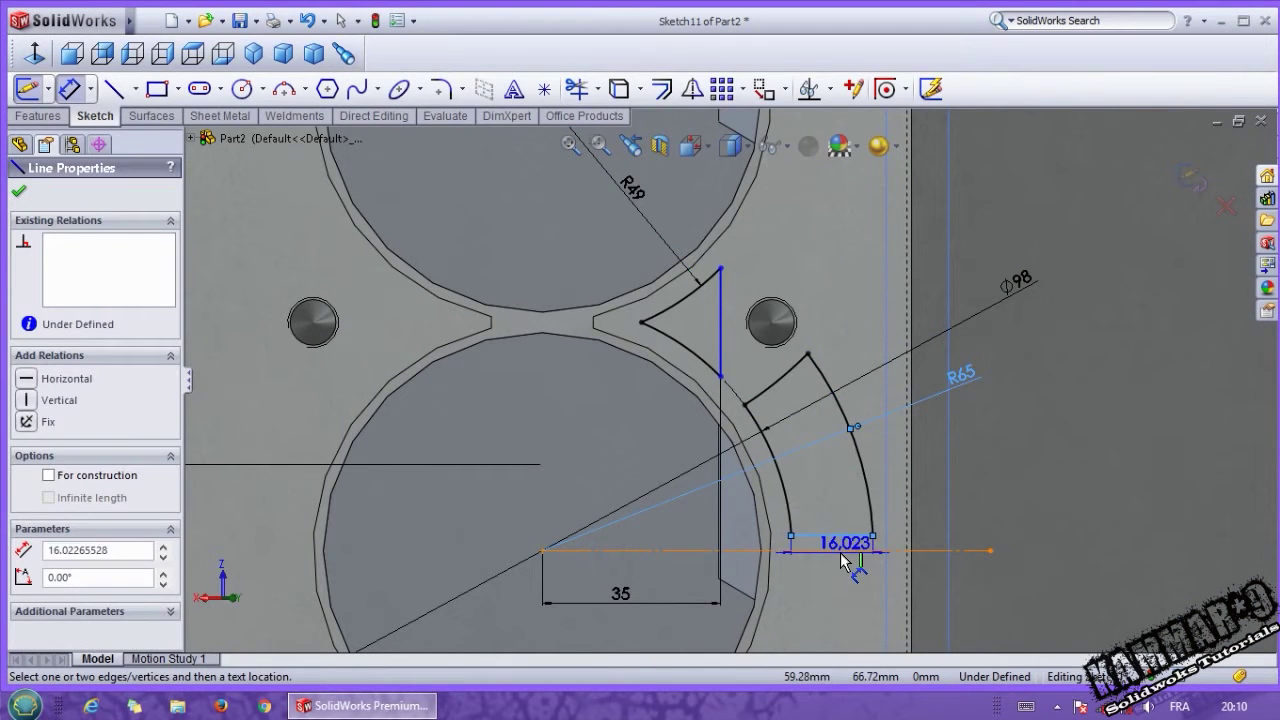
pyautogui.click(1006, 512)
pyautogui.press('Return')
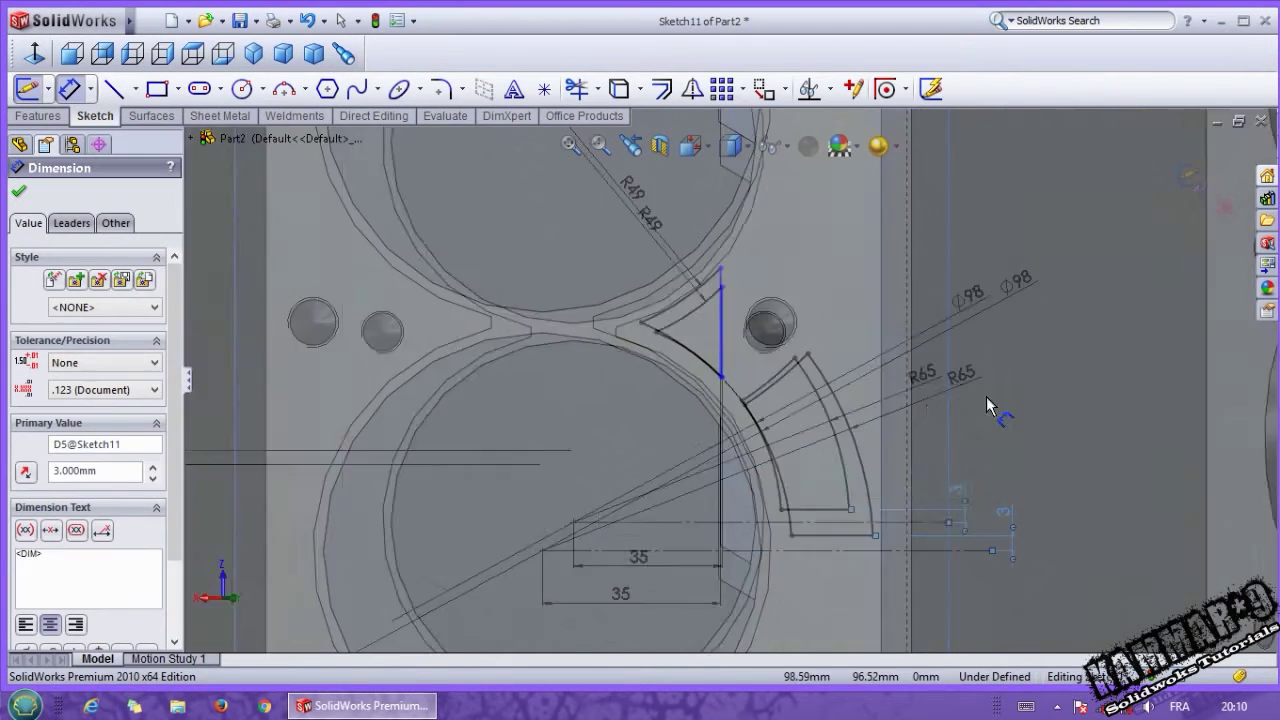
pyautogui.scroll(2, 986, 396)
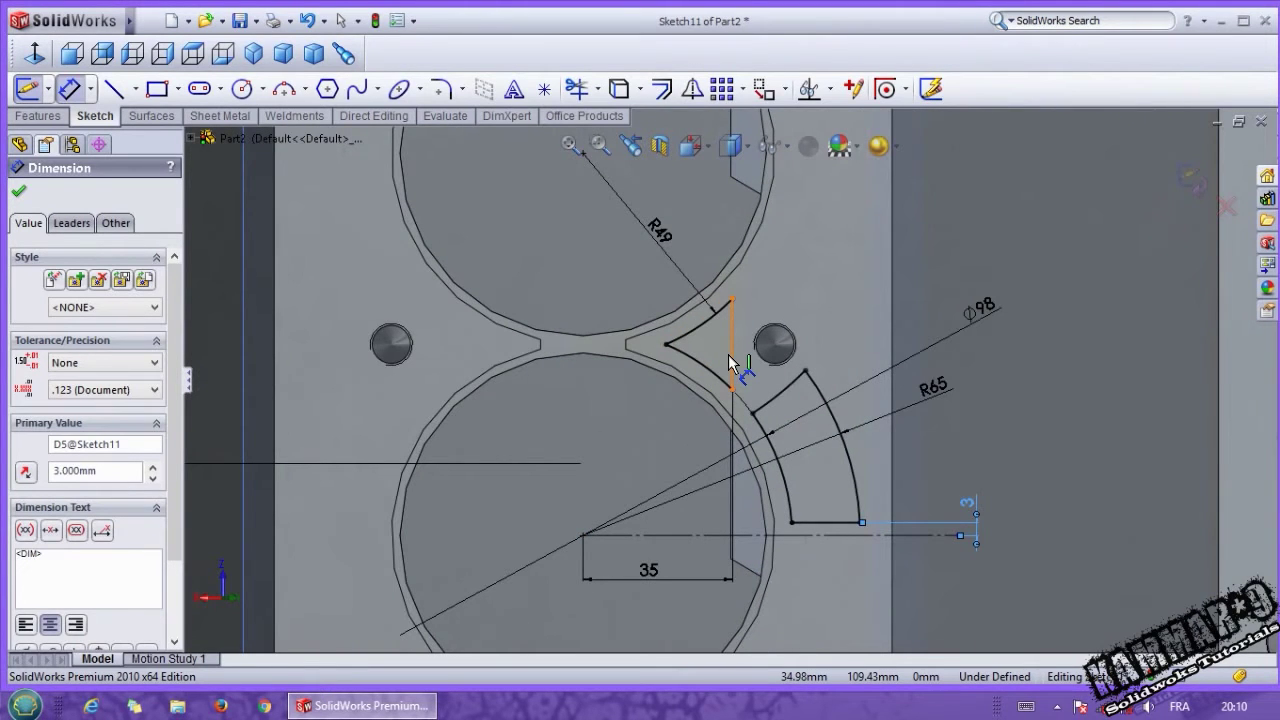
pyautogui.press('Escape')
# Round all corners of the curved segment and the triangular profile with 2 mm sketch fillets
pyautogui.scroll(-1, 740, 300)
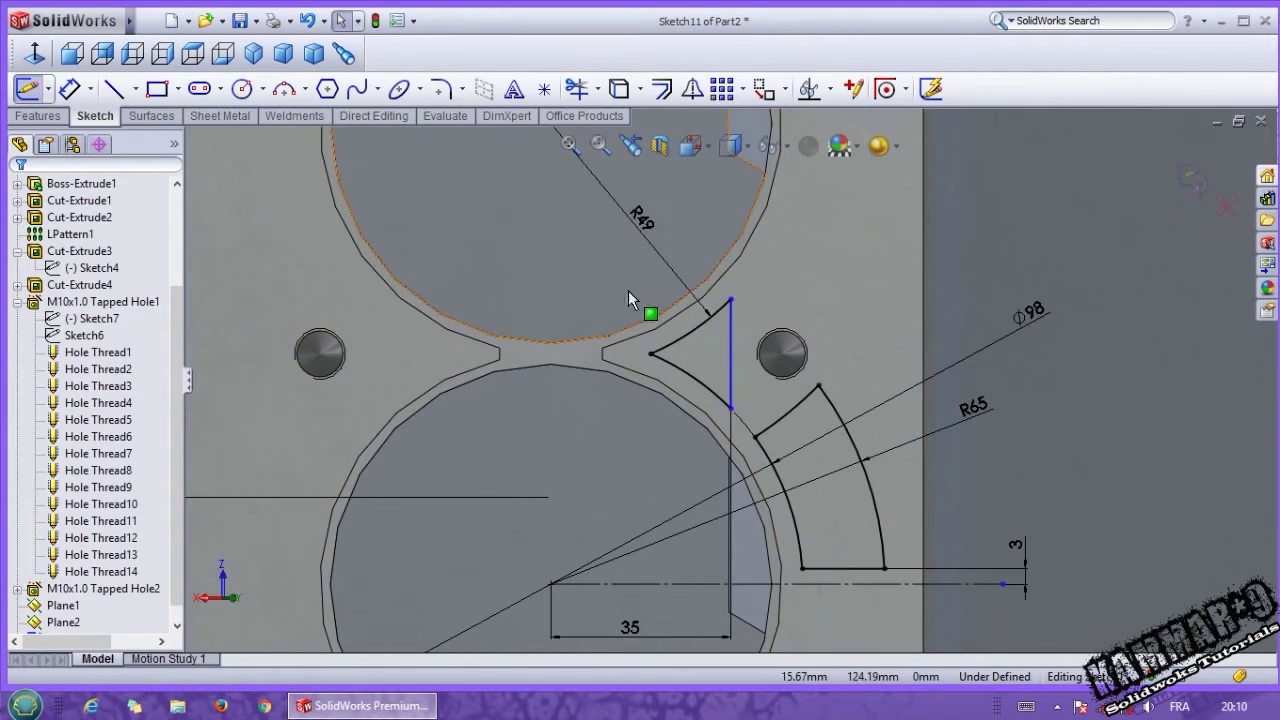
pyautogui.click(440, 92)
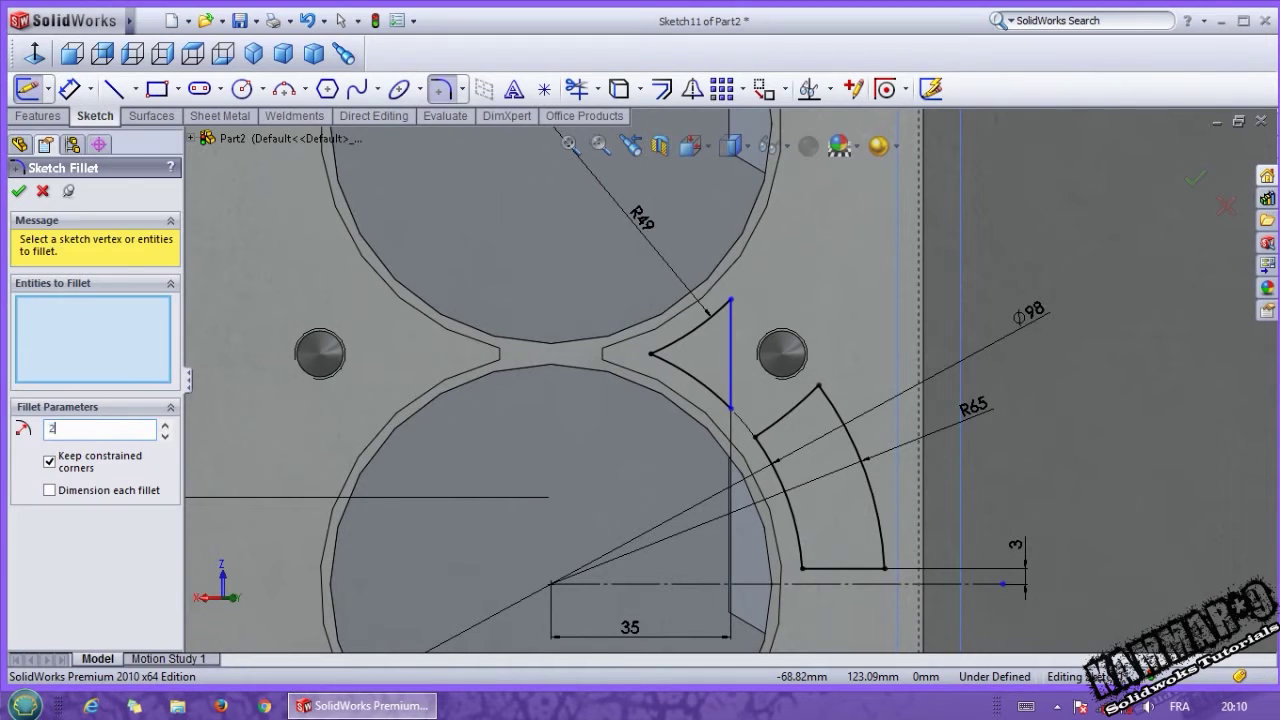
pyautogui.click(816, 391)
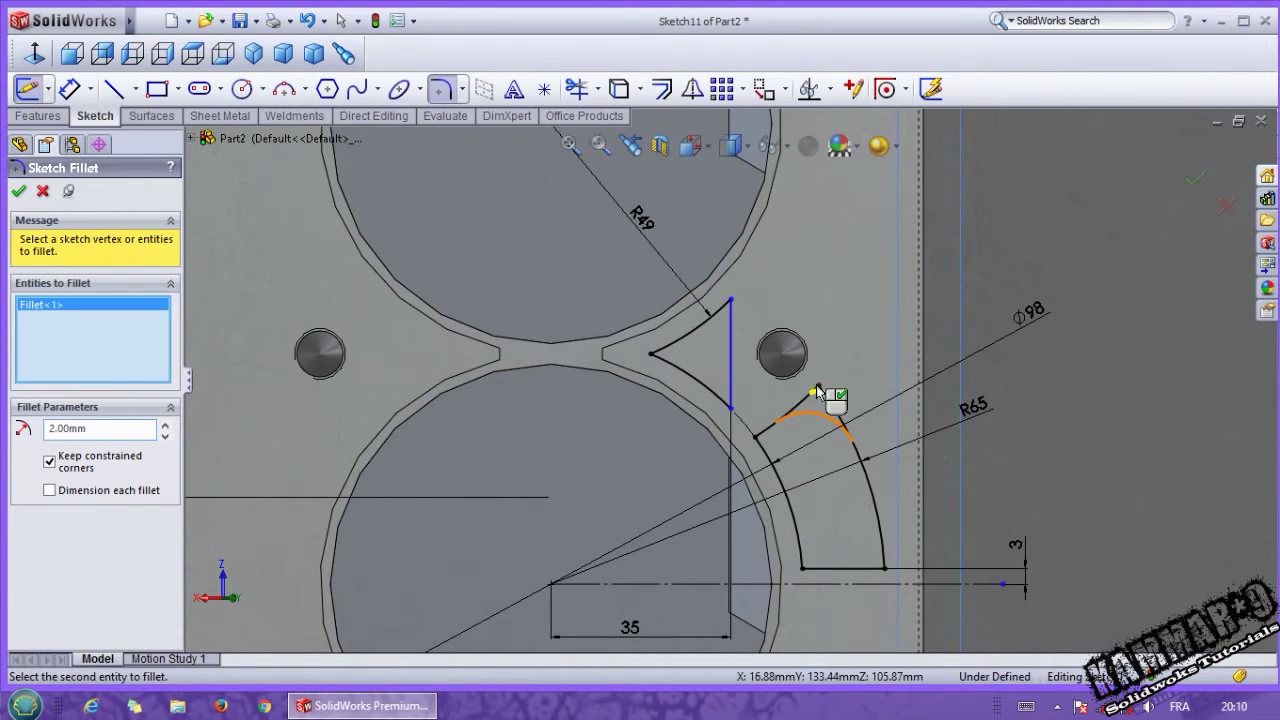
pyautogui.click(757, 436)
pyautogui.click(806, 568)
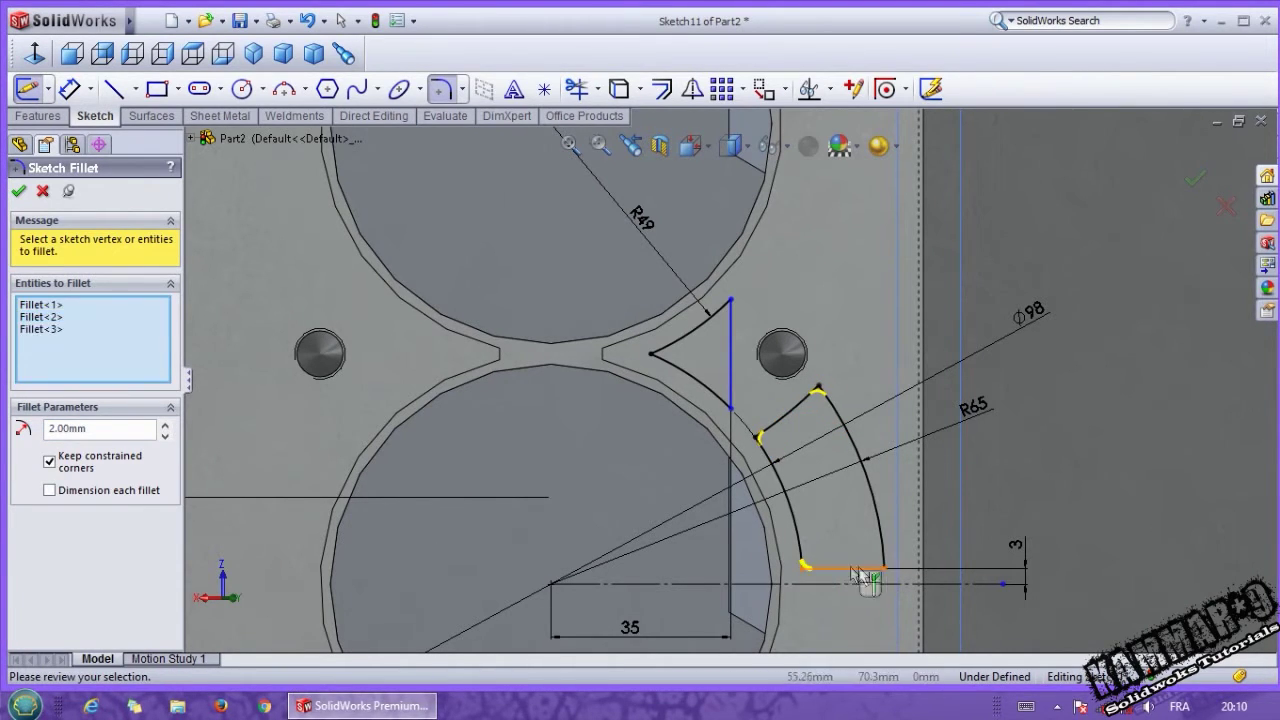
pyautogui.click(730, 409)
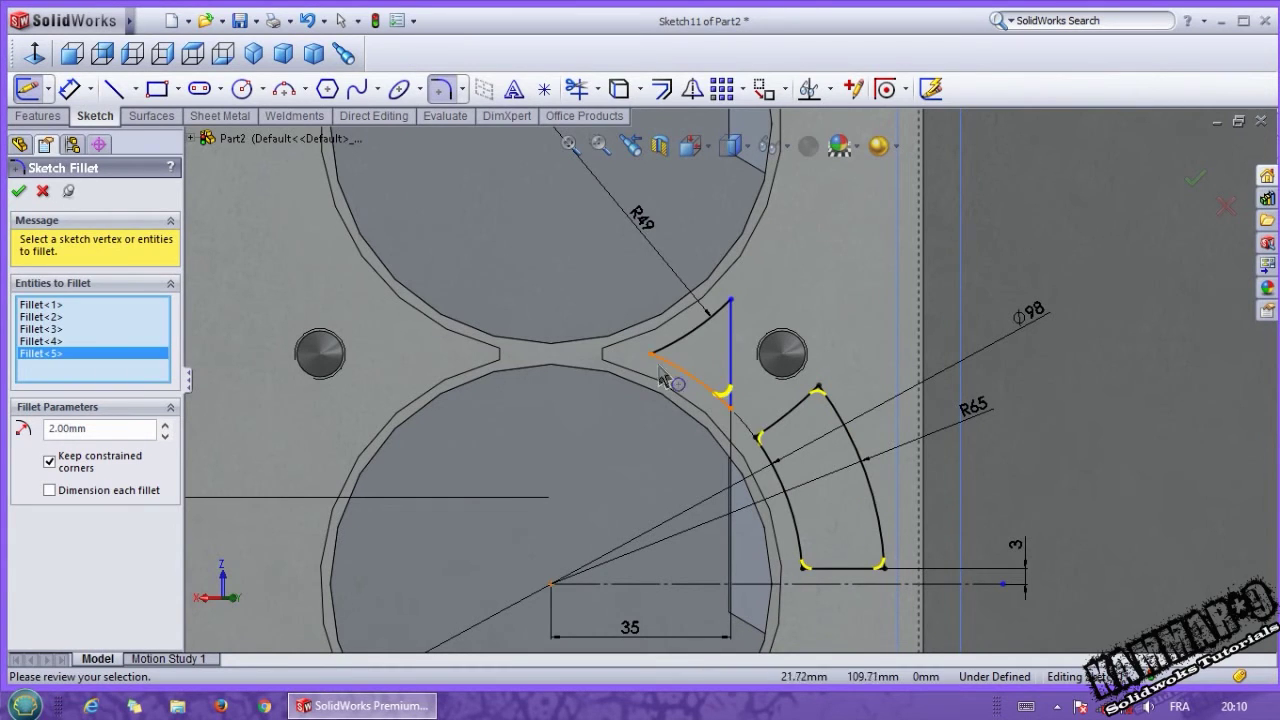
pyautogui.click(653, 354)
pyautogui.click(729, 313)
pyautogui.click(731, 328)
pyautogui.click(18, 191)
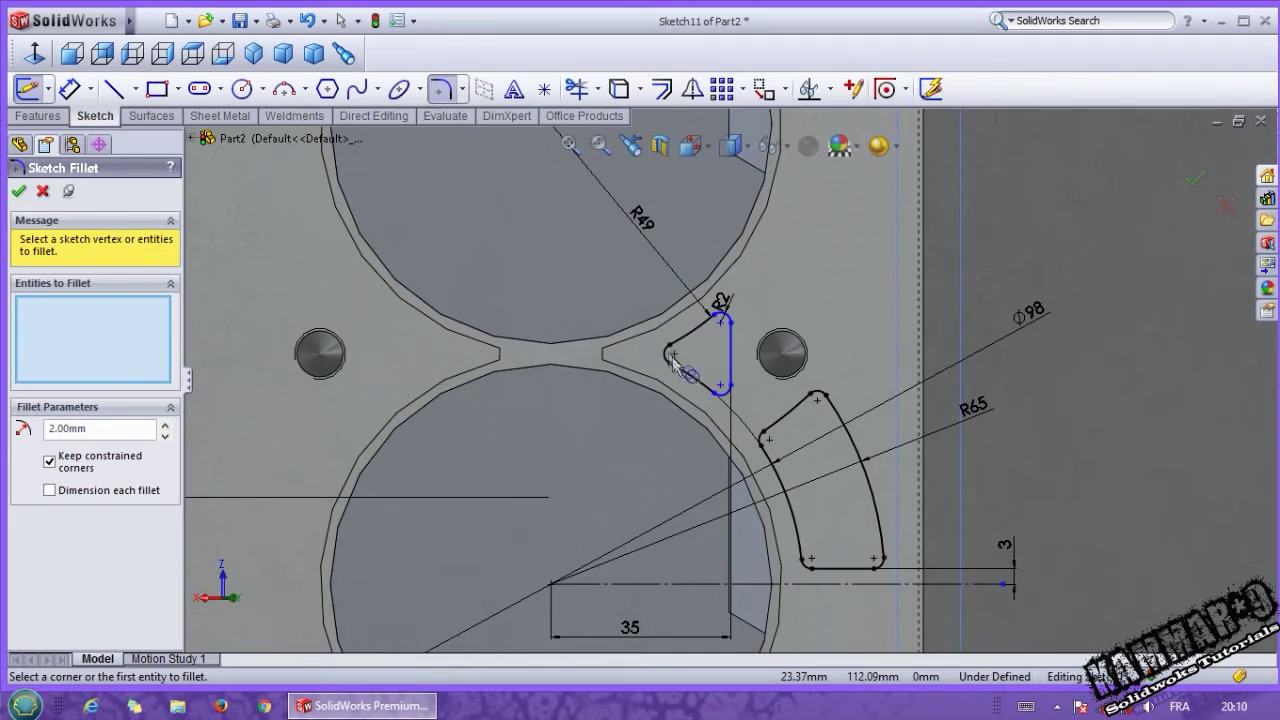
pyautogui.scroll(3, 672, 360)
pyautogui.click(42, 191)
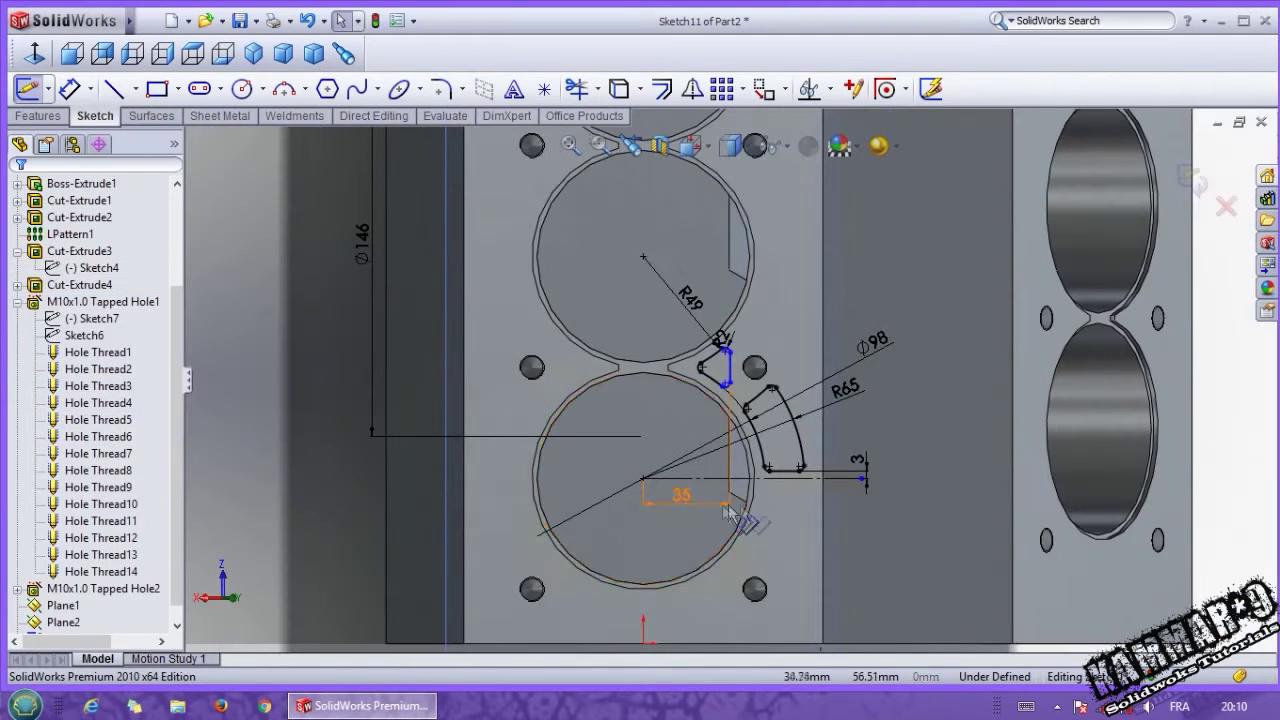
# Mirror the filleted triangular and curved profiles about the horizontal centreline of the lowest bore
pyautogui.moveTo(613, 307); pyautogui.dragTo(832, 474)
pyautogui.scroll(-2, 712, 464)
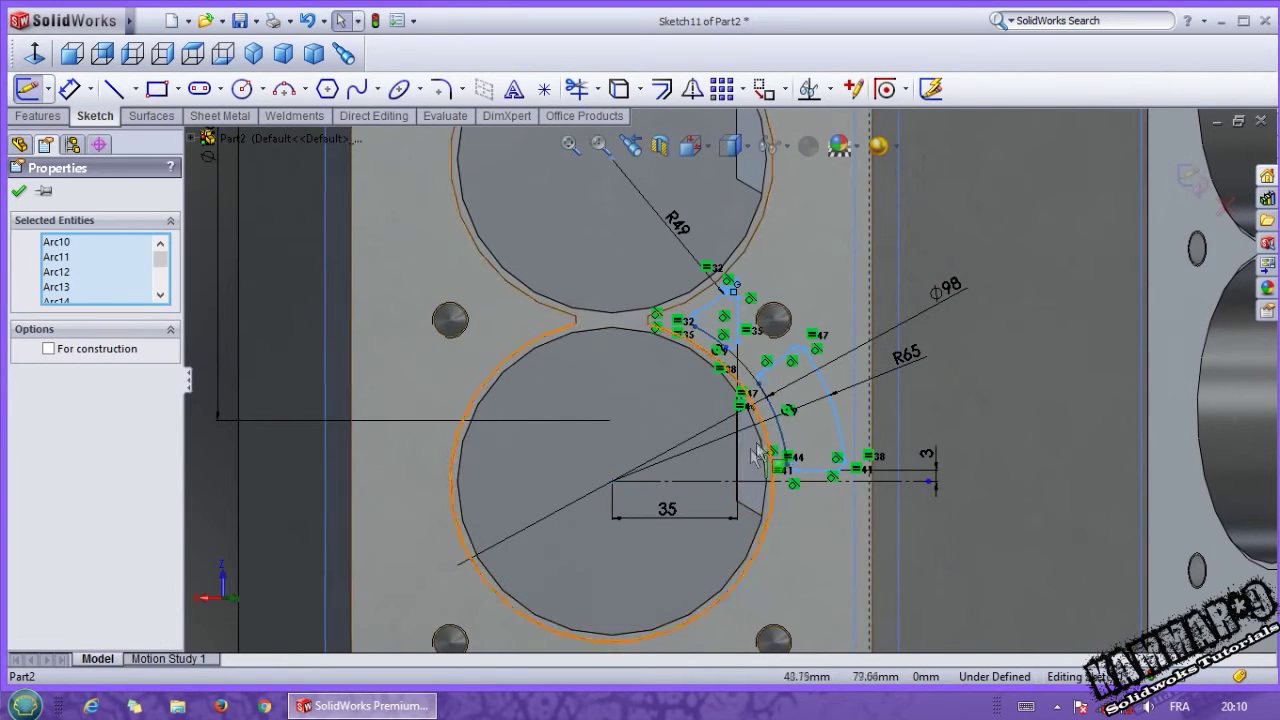
pyautogui.click(692, 88)
# Draw a vertical centreline upward from the centre of the lowest bore
pyautogui.click(132, 90)
pyautogui.click(148, 132)
pyautogui.click(612, 481)
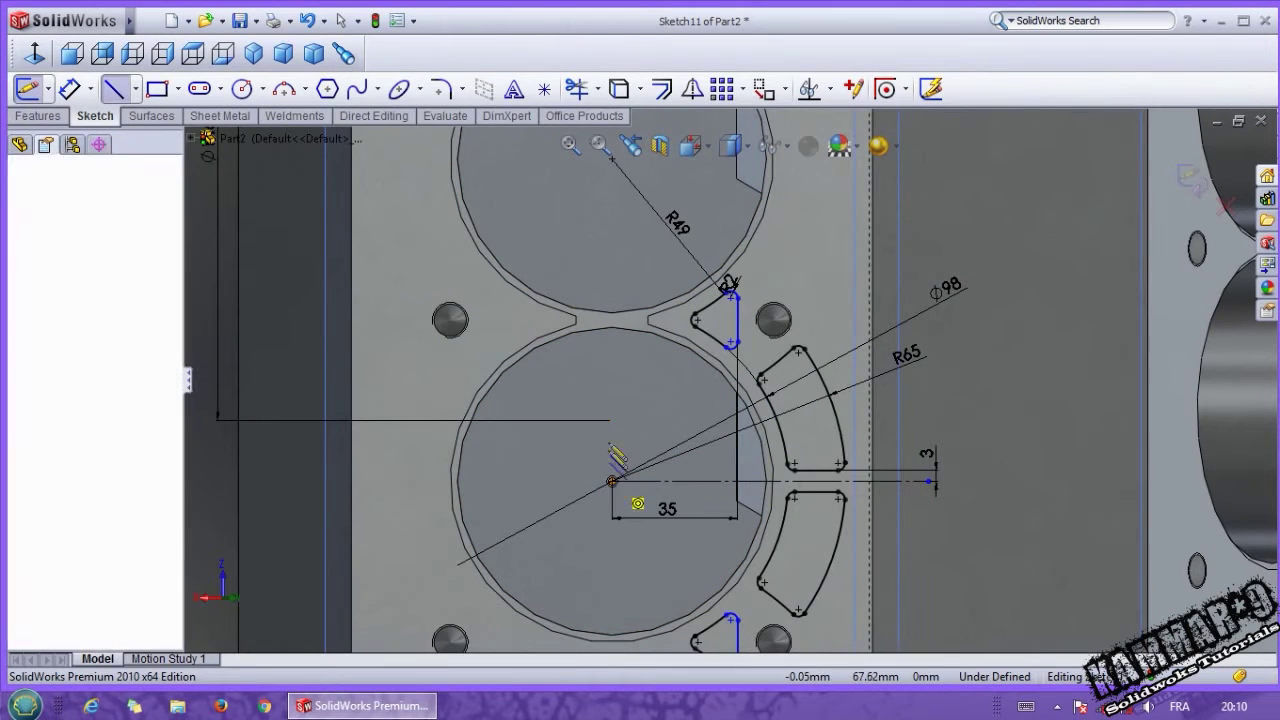
pyautogui.click(613, 368)
pyautogui.press('Escape')
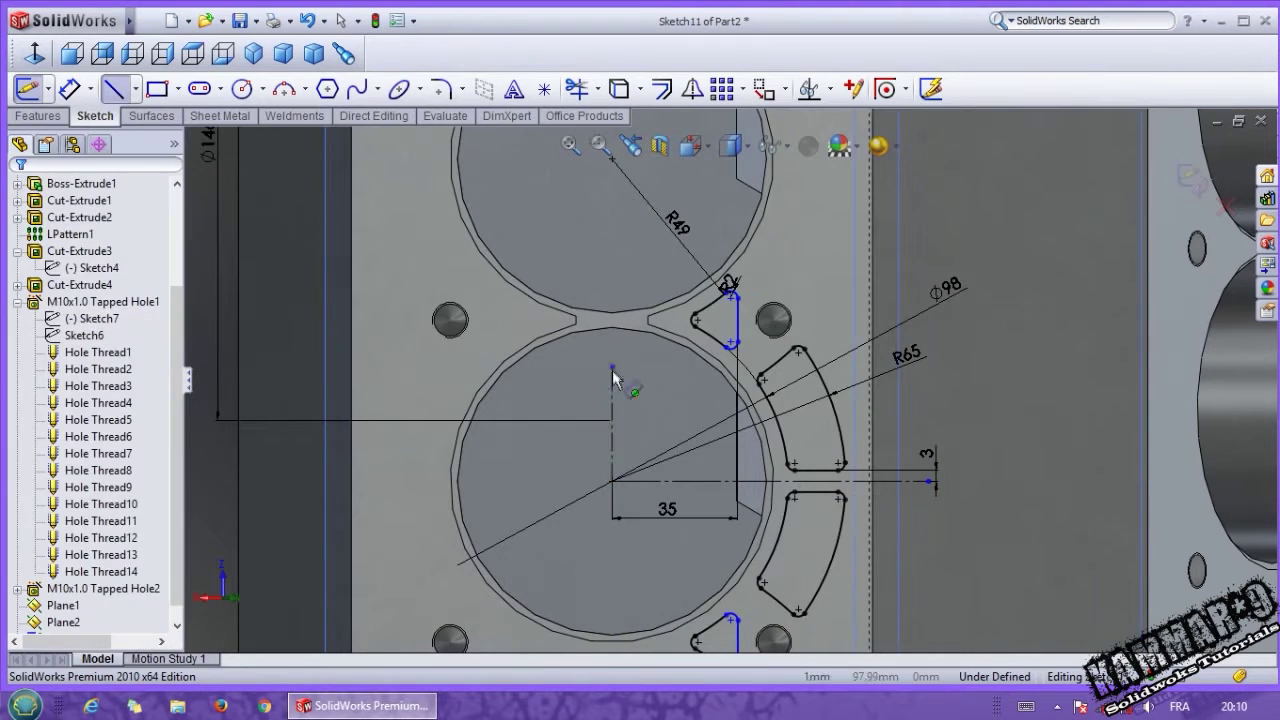
# Mirror the four pocket profiles on the bore's right side about the vertical centreline
pyautogui.click(612, 420)
pyautogui.moveTo(609, 244)
pyautogui.mouseDown()
pyautogui.moveTo(871, 471)
pyautogui.moveTo(866, 499)
pyautogui.moveTo(860, 485)
pyautogui.mouseUp()
pyautogui.hotkey('ctrl', 'c')
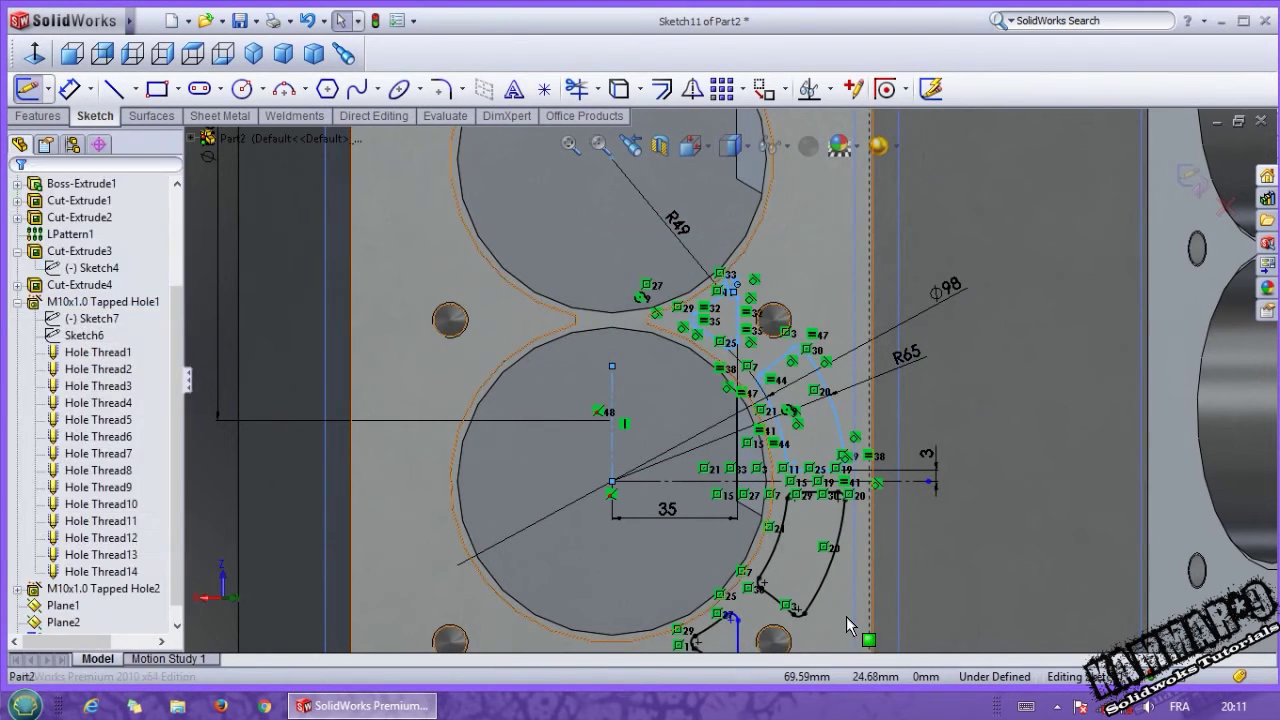
pyautogui.scroll(3, 922, 548)
pyautogui.scroll(-3, 780, 558)
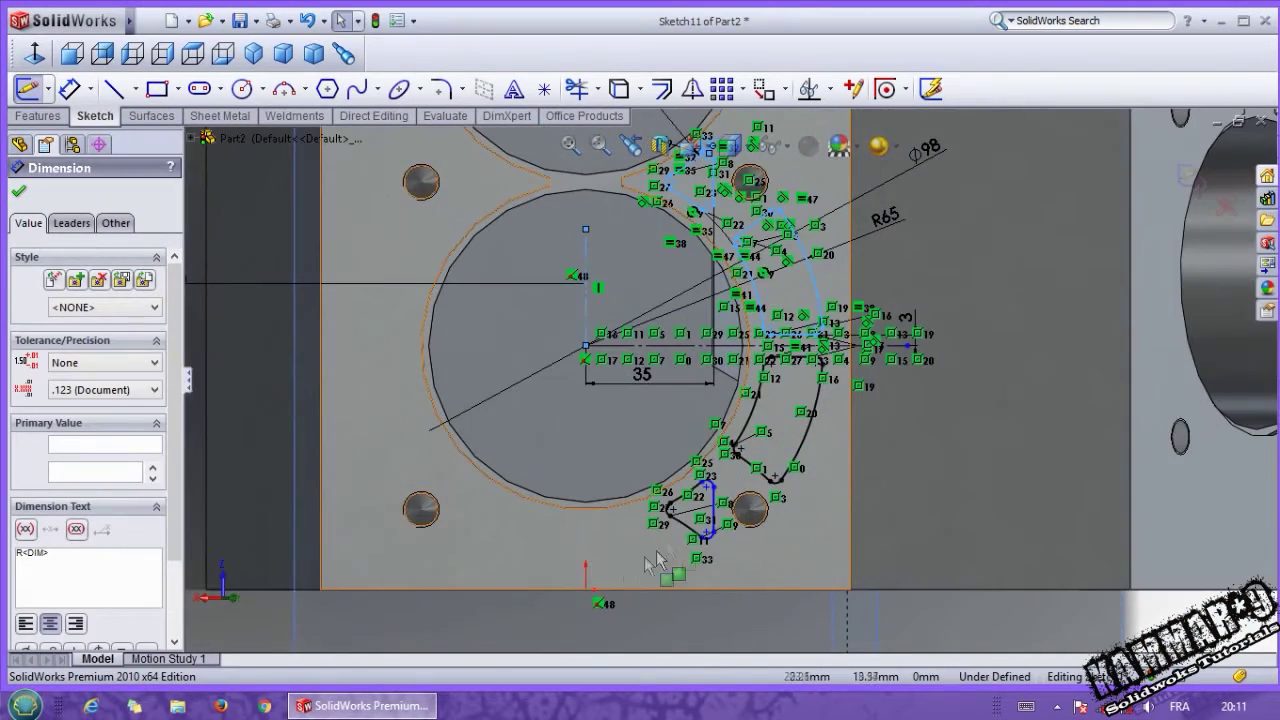
pyautogui.press('Escape')
pyautogui.moveTo(622, 570); pyautogui.dragTo(842, 393)
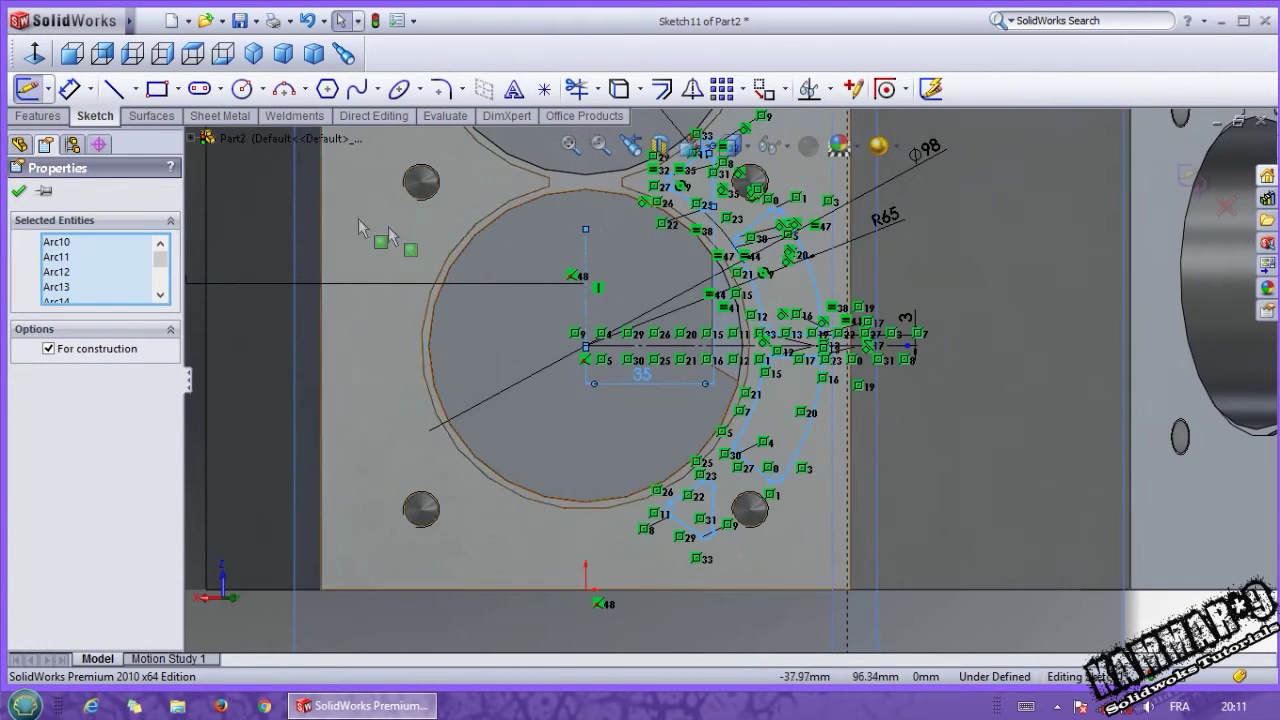
pyautogui.click(150, 20)
pyautogui.moveTo(206, 22)
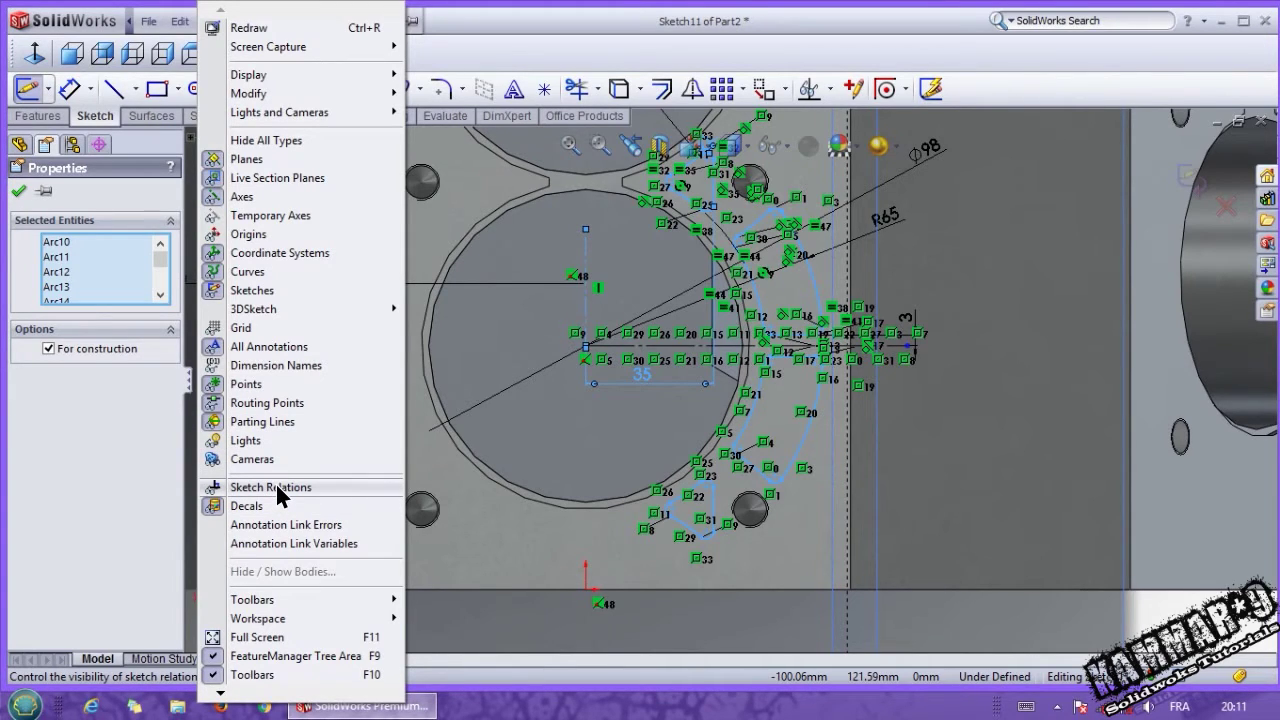
pyautogui.click(125, 457)
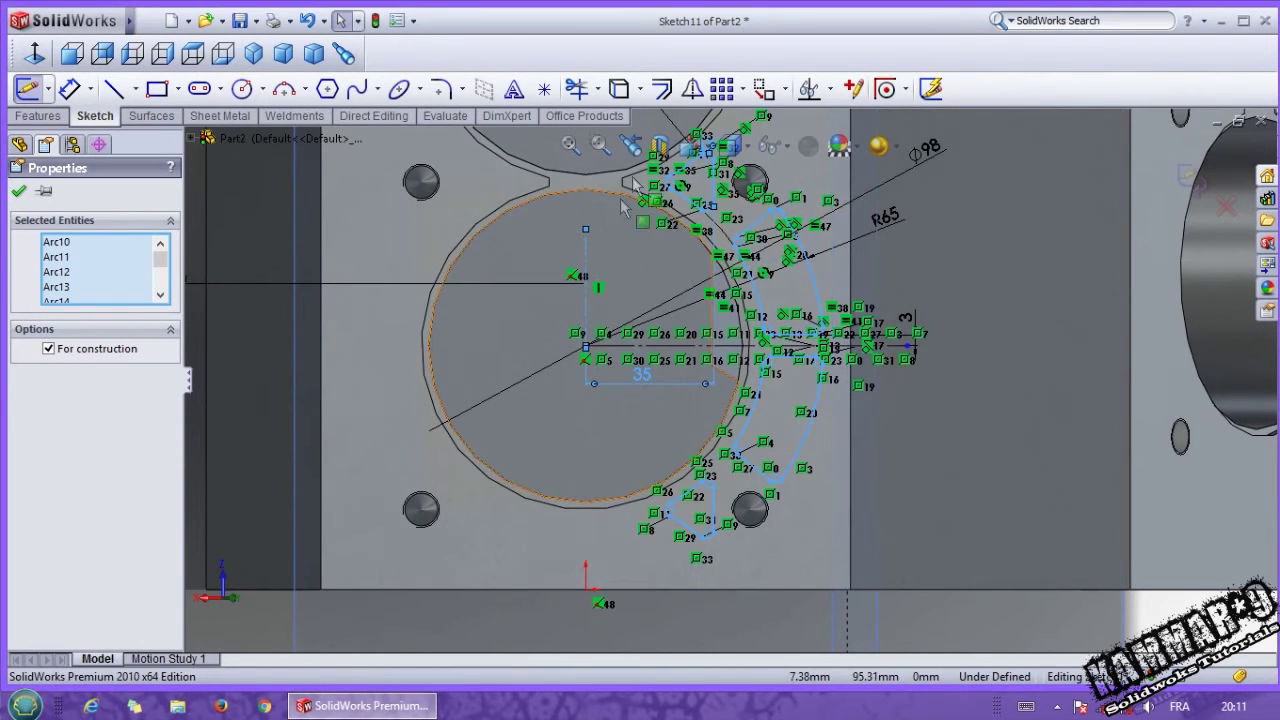
pyautogui.click(690, 90)
# Cut-extrude the pocket profiles 85 mm blind with the direction reversed towards the cylinder face
pyautogui.scroll(2, 618, 362)
pyautogui.scroll(-3, 574, 180)
pyautogui.moveTo(582, 390); pyautogui.dragTo(572, 337, button='middle')
pyautogui.scroll(2, 590, 365)
pyautogui.moveTo(618, 406); pyautogui.dragTo(676, 383, button='middle')
pyautogui.scroll(-2, 708, 290)
pyautogui.moveTo(714, 288)
pyautogui.mouseDown(button='middle')
pyautogui.moveTo(680, 328)
pyautogui.moveTo(693, 288)
pyautogui.mouseUp(button='middle')
pyautogui.scroll(2, 693, 288)
pyautogui.click(38, 115)
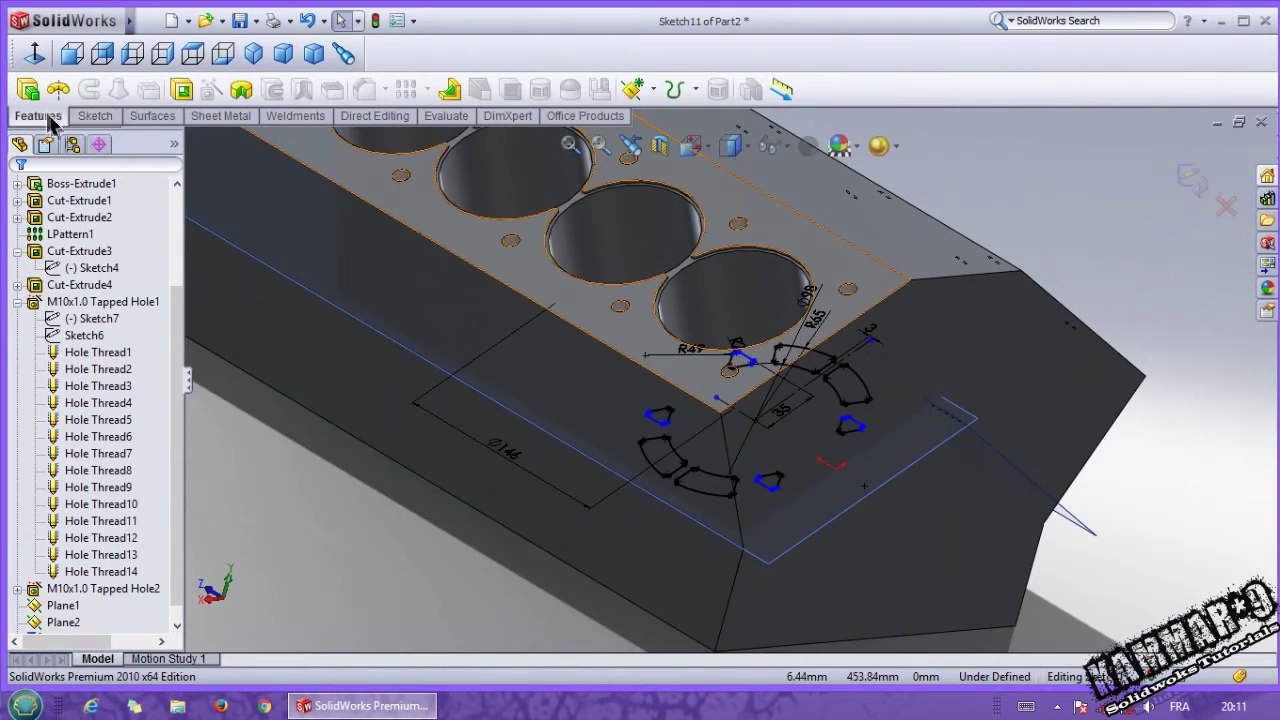
pyautogui.click(181, 89)
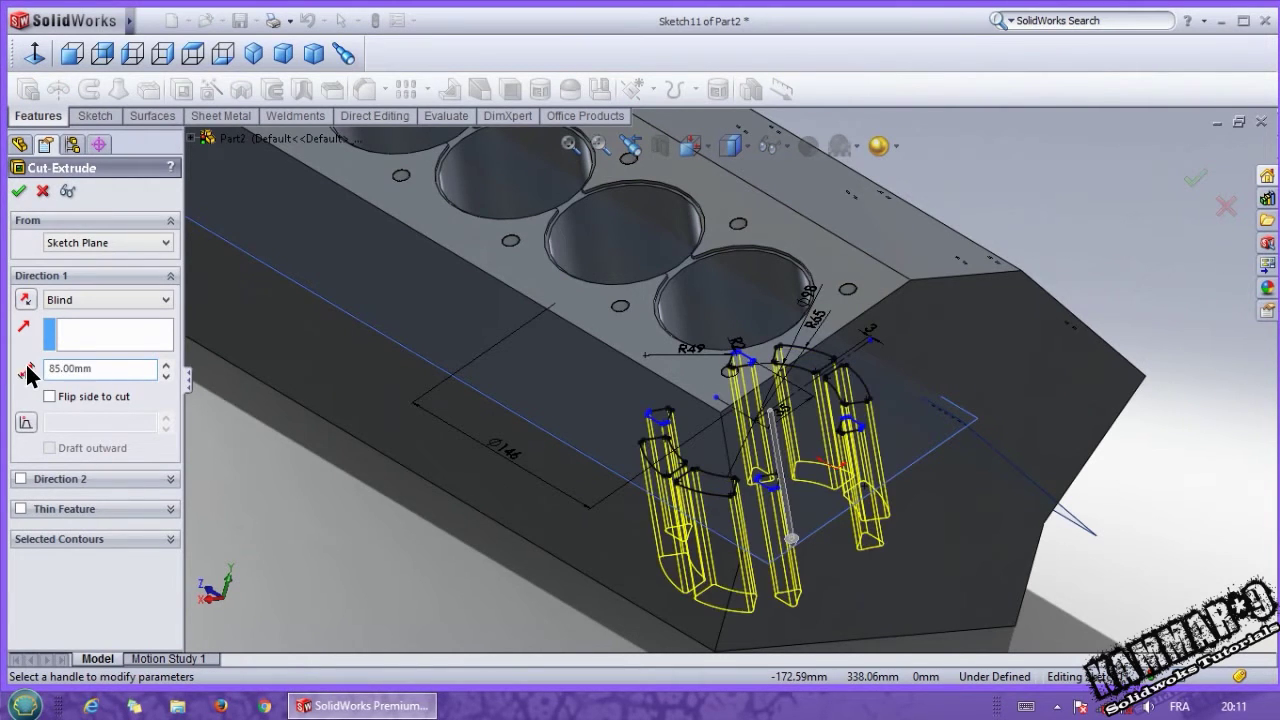
pyautogui.click(31, 299)
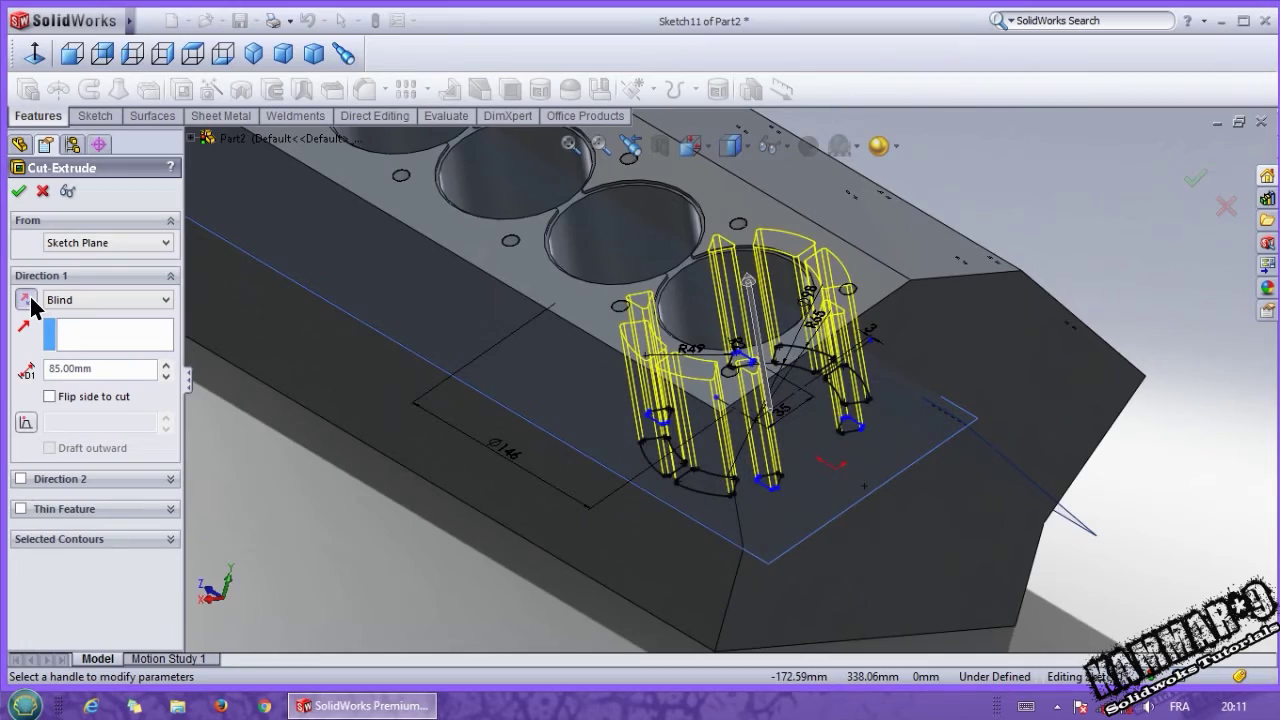
pyautogui.moveTo(727, 343); pyautogui.dragTo(808, 366, button='middle')
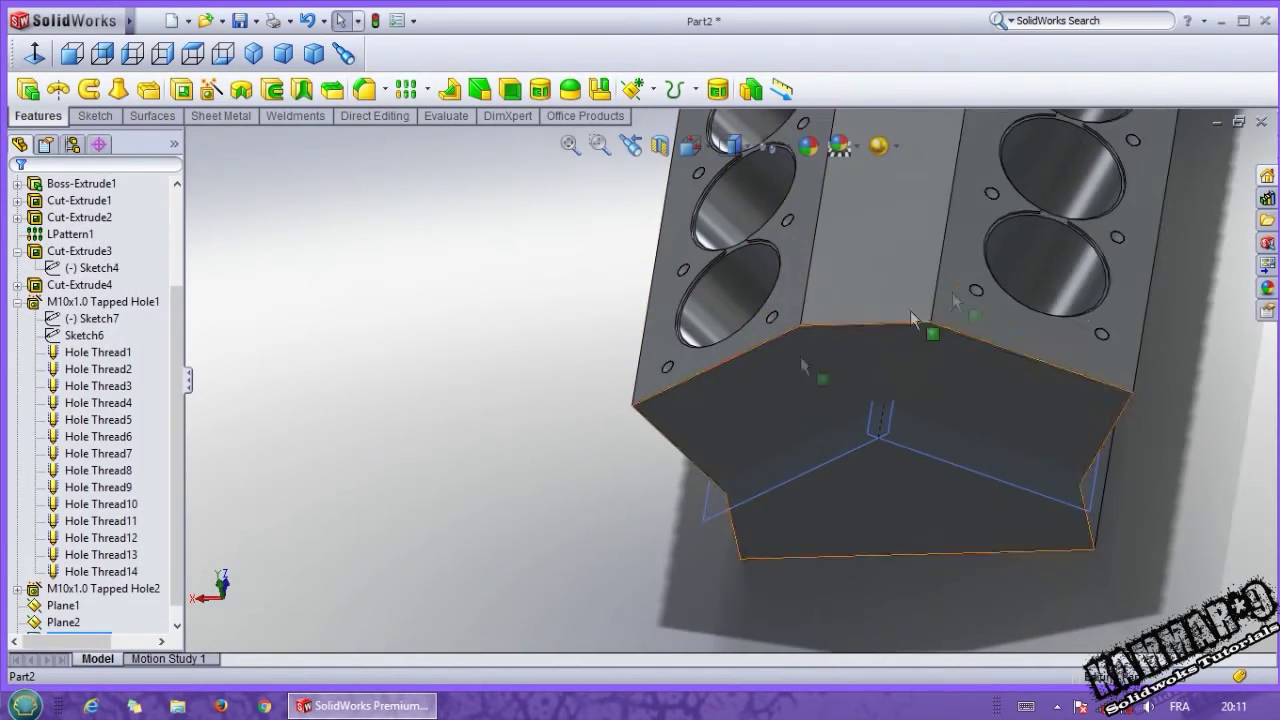
# Open the sketch of the new pocket cut, copy all of its profiles and dimensions, and exit the sketch
pyautogui.moveTo(720, 254); pyautogui.dragTo(590, 345, button='middle')
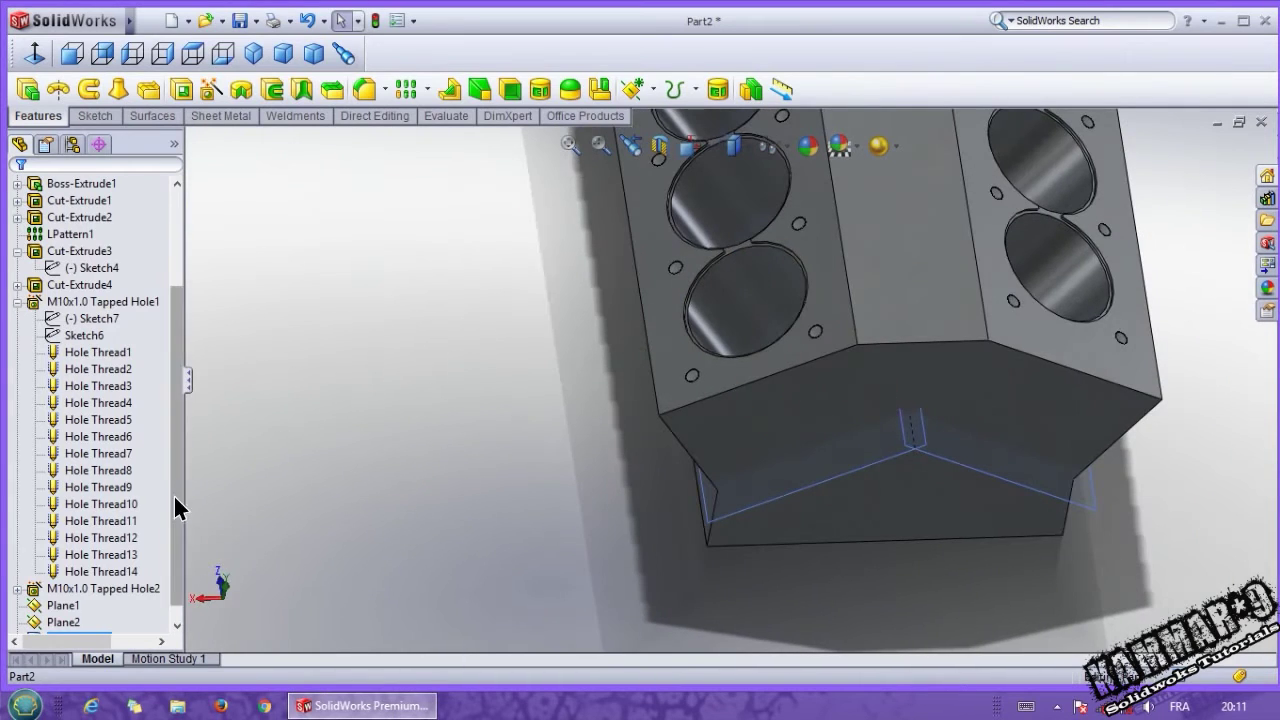
pyautogui.moveTo(176, 500); pyautogui.dragTo(176, 580)
pyautogui.click(17, 622)
pyautogui.click(90, 622)
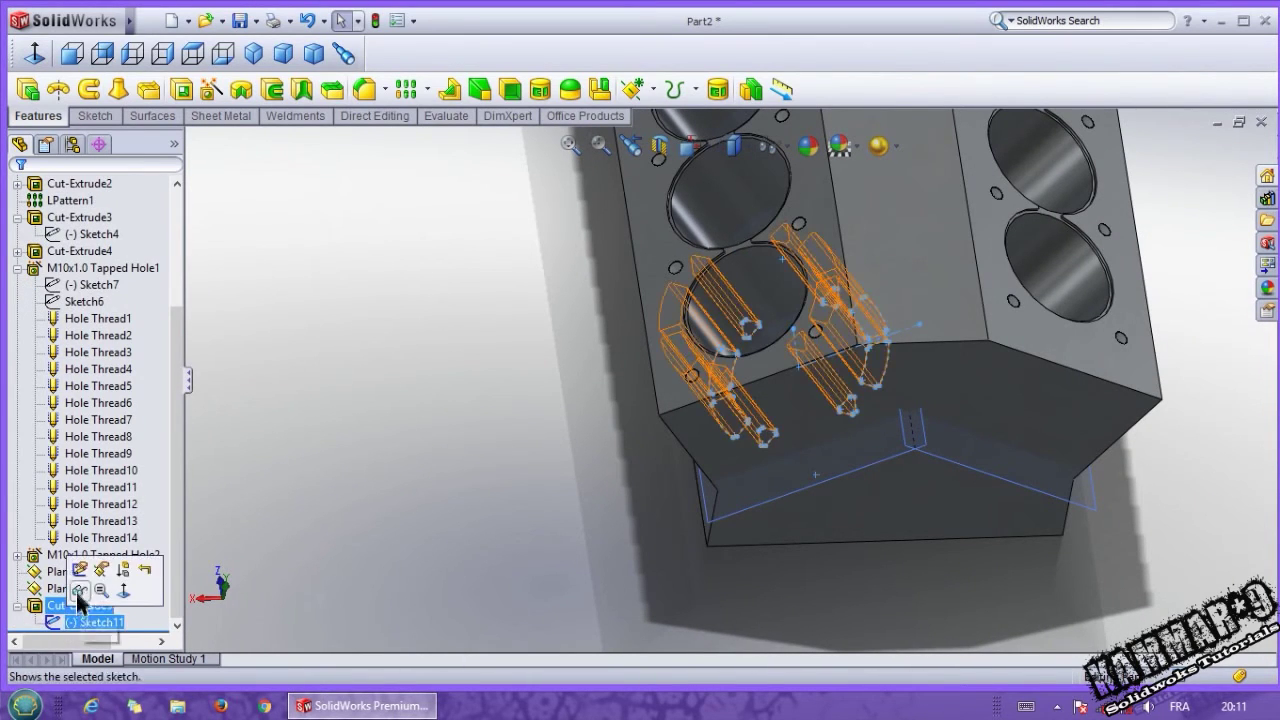
pyautogui.click(82, 568)
pyautogui.click(34, 53)
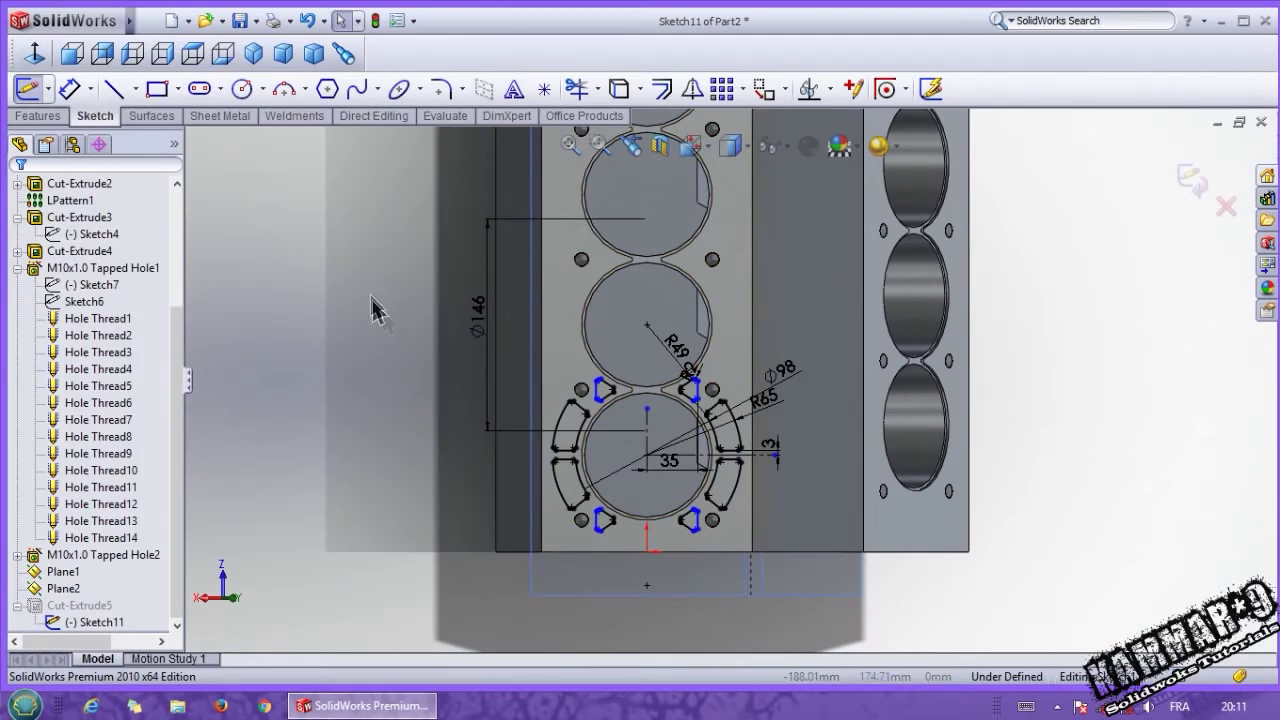
pyautogui.moveTo(438, 294); pyautogui.dragTo(840, 592)
pyautogui.scroll(-2, 730, 530)
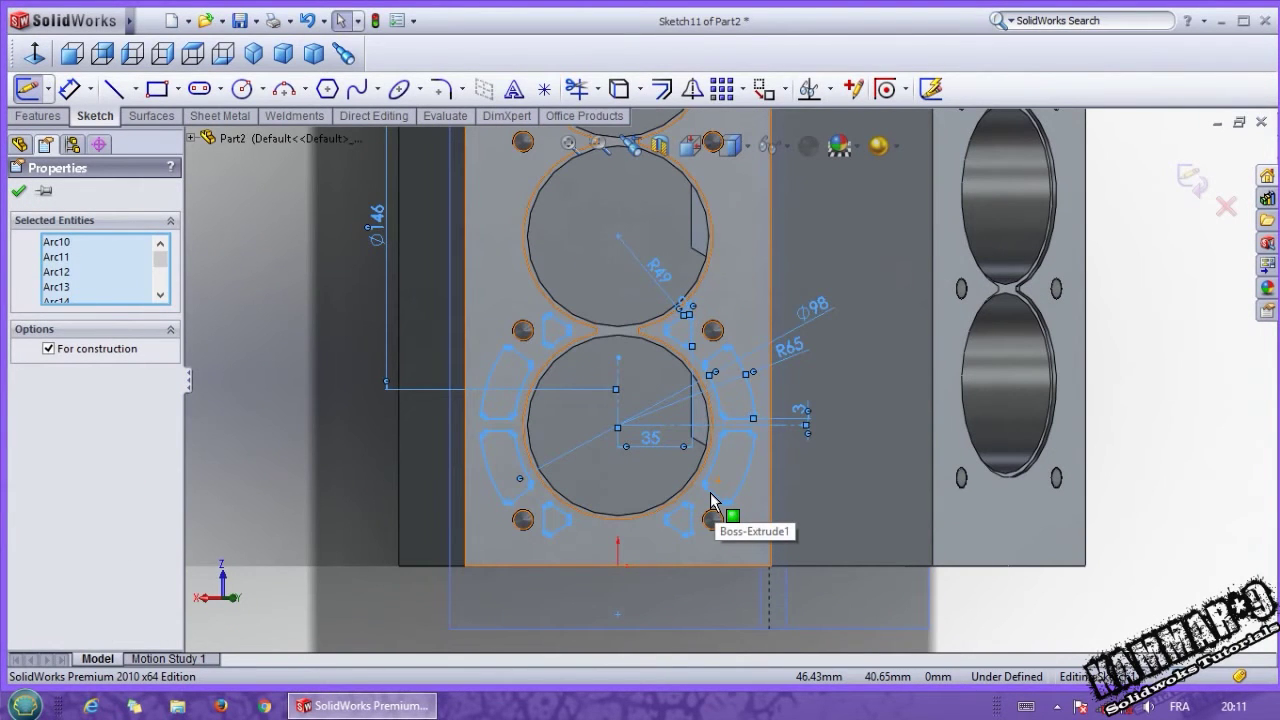
pyautogui.click(1192, 180)
# Start a sketch on Plane2, view it square-on, and paste the copied pocket profiles beside the block
pyautogui.moveTo(1036, 449); pyautogui.dragTo(852, 472, button='middle')
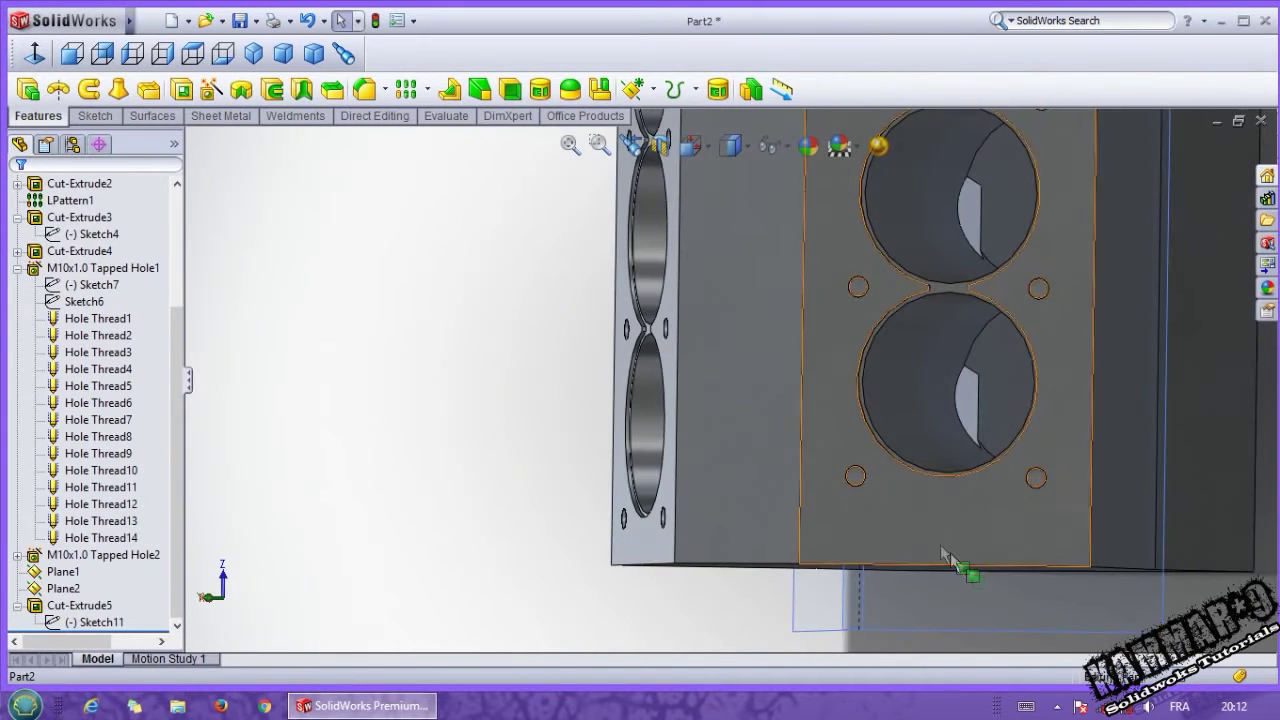
pyautogui.scroll(2, 930, 550)
pyautogui.click(941, 552)
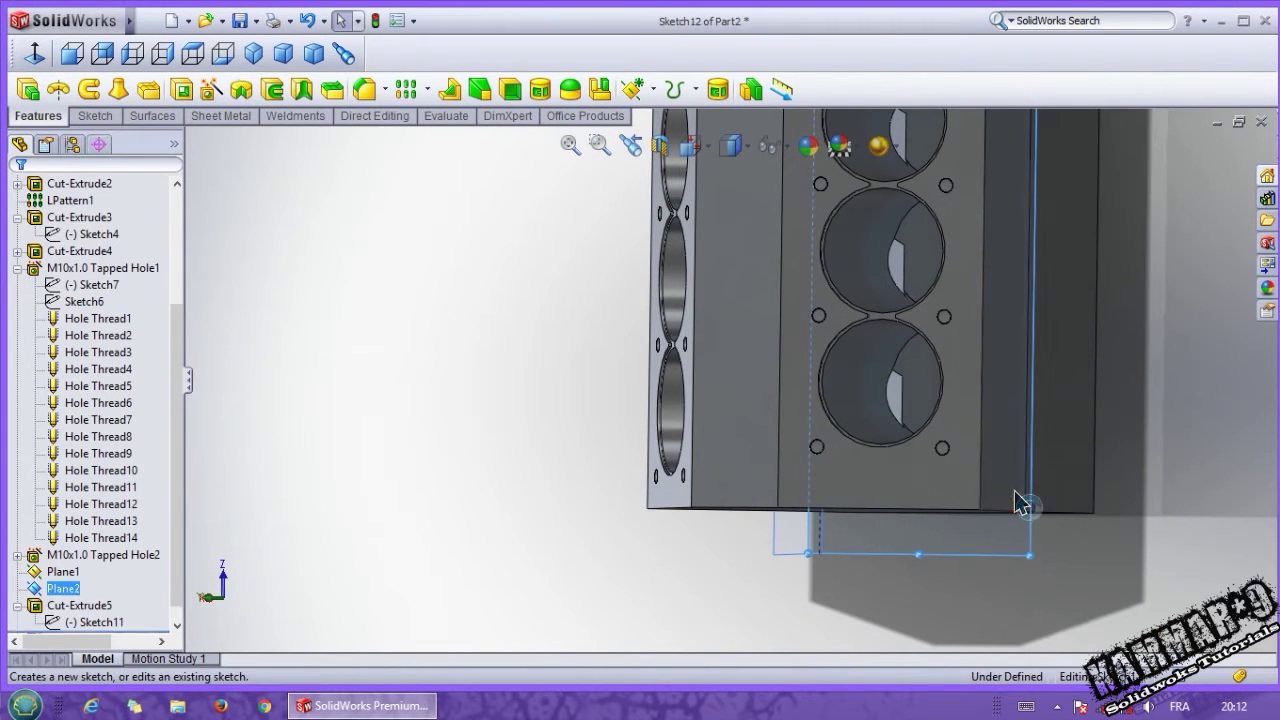
pyautogui.click(1017, 488)
pyautogui.click(36, 54)
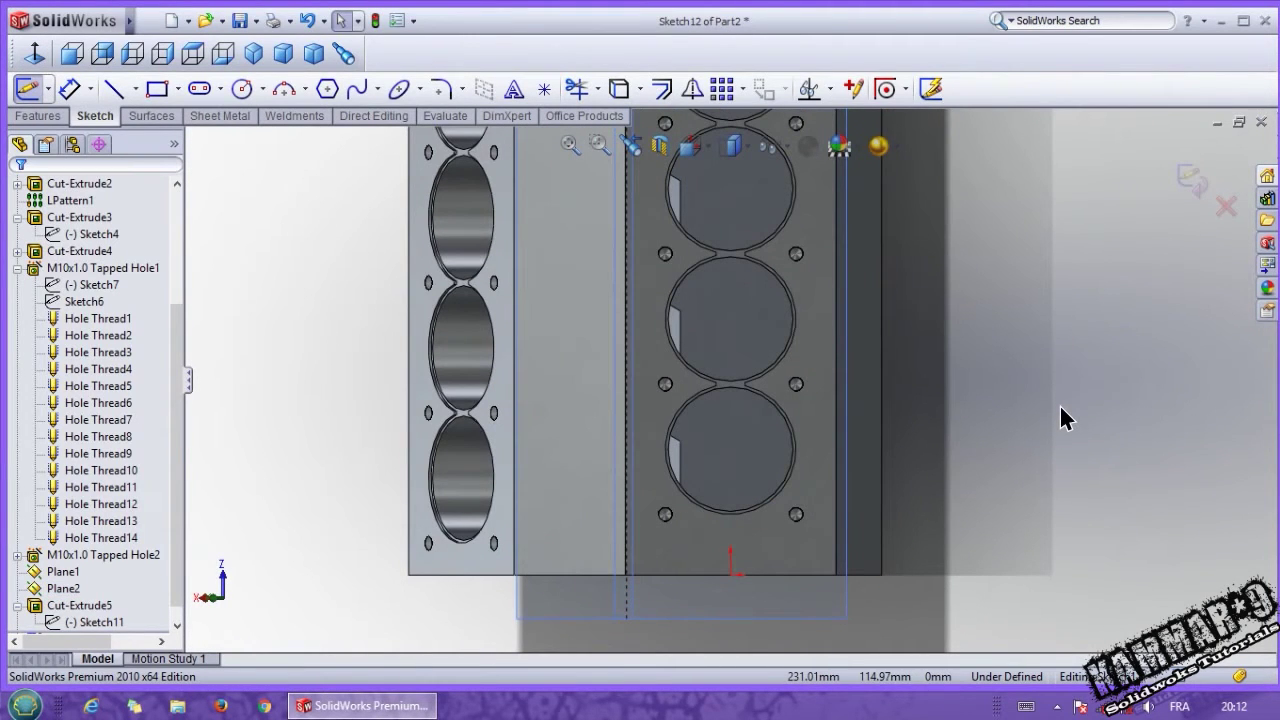
pyautogui.hotkey('ctrl', 'v')
pyautogui.scroll(-2, 1128, 384)
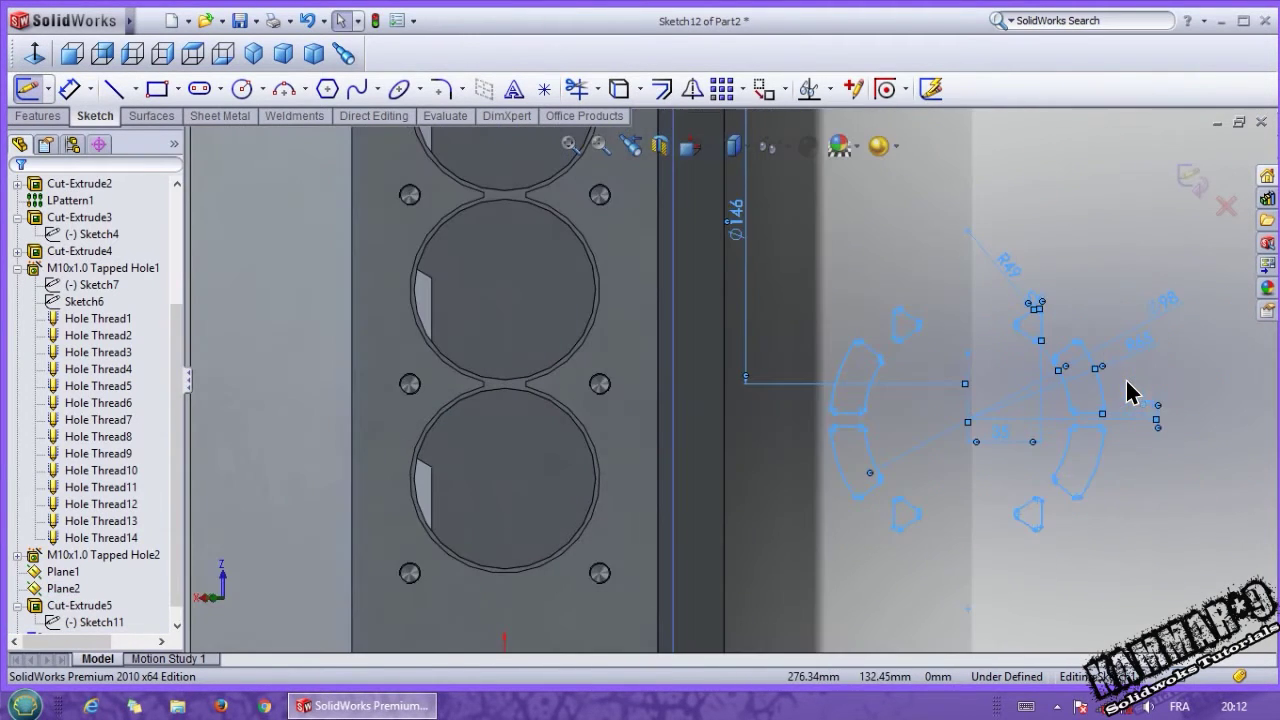
pyautogui.press('z')
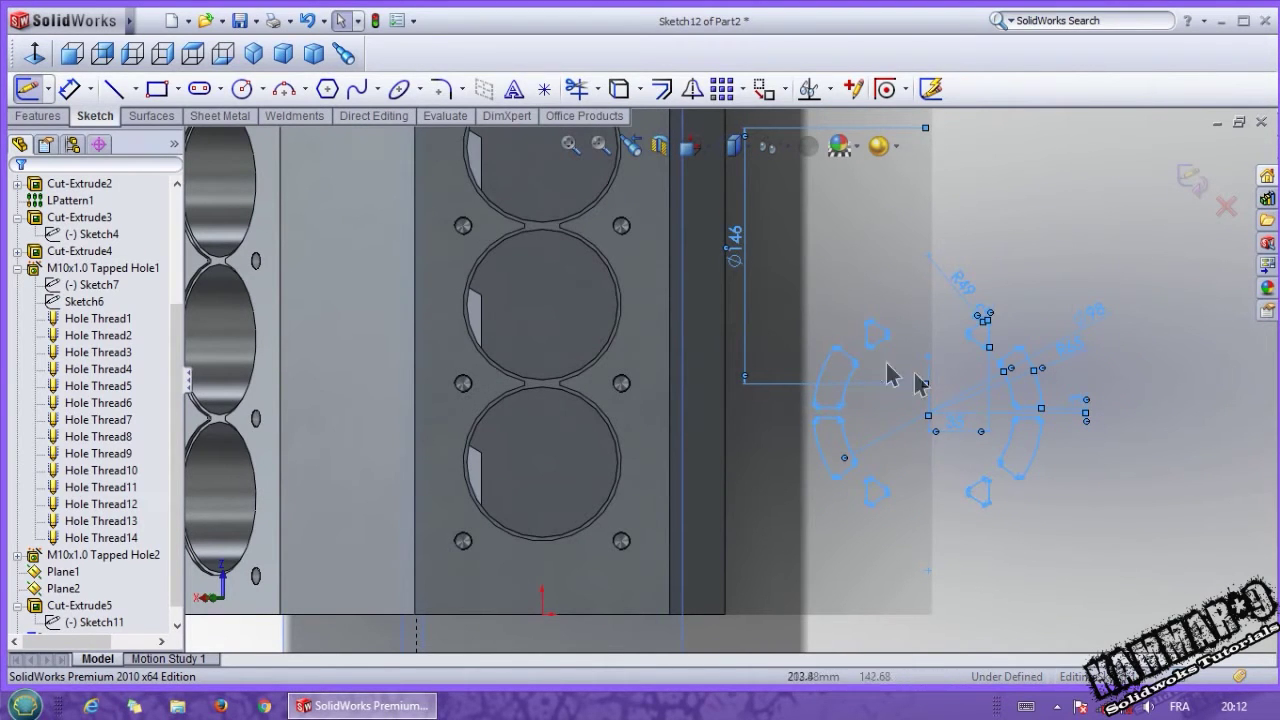
# Place a sketch point at the centre of the lowest bore on this cylinder bank
pyautogui.click(545, 90)
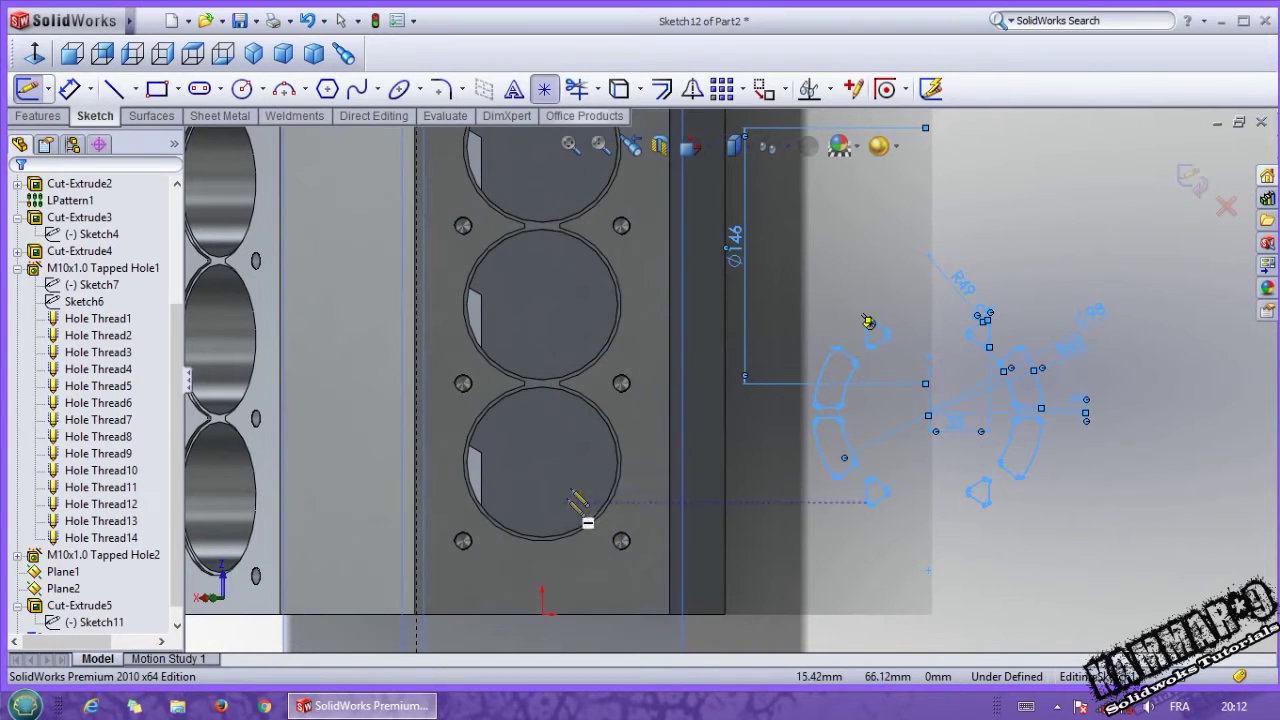
pyautogui.click(542, 463)
pyautogui.press('Escape')
# Move the pasted pocket profiles from their centreline intersection onto the point at the lowest bore's centre
pyautogui.moveTo(1106, 553)
pyautogui.mouseDown()
pyautogui.moveTo(935, 425)
pyautogui.moveTo(802, 250)
pyautogui.mouseUp()
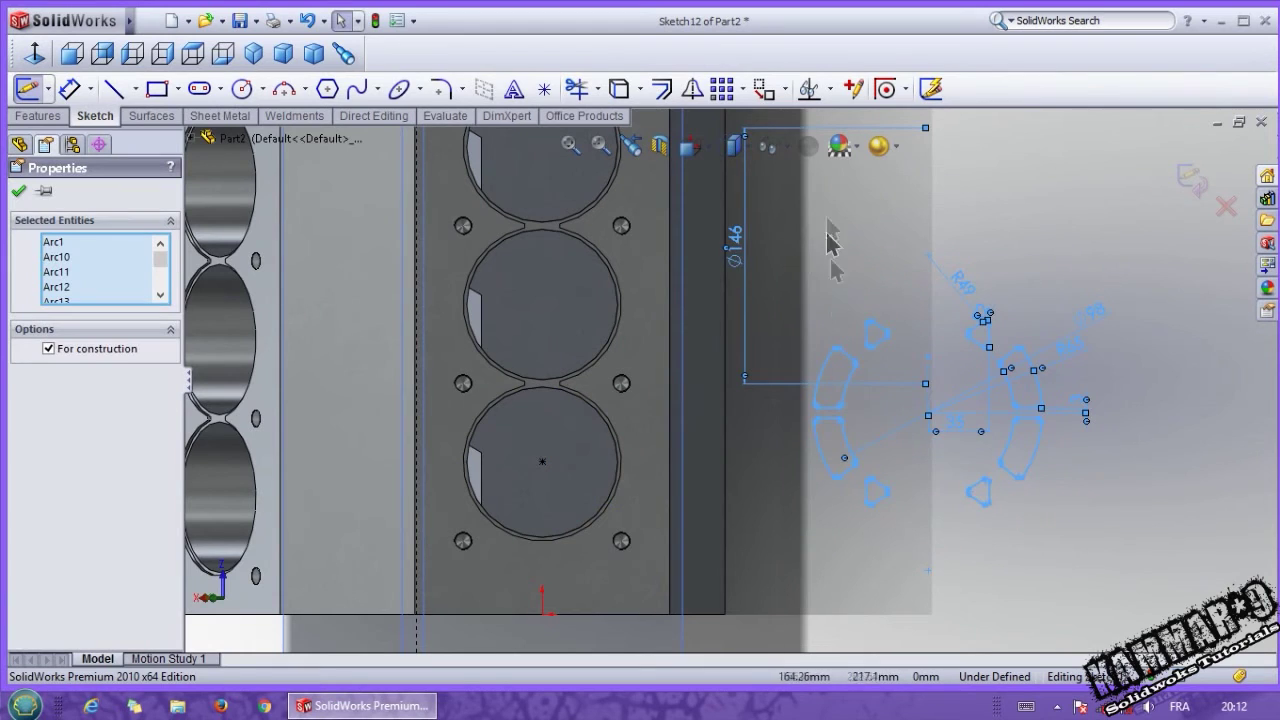
pyautogui.click(763, 92)
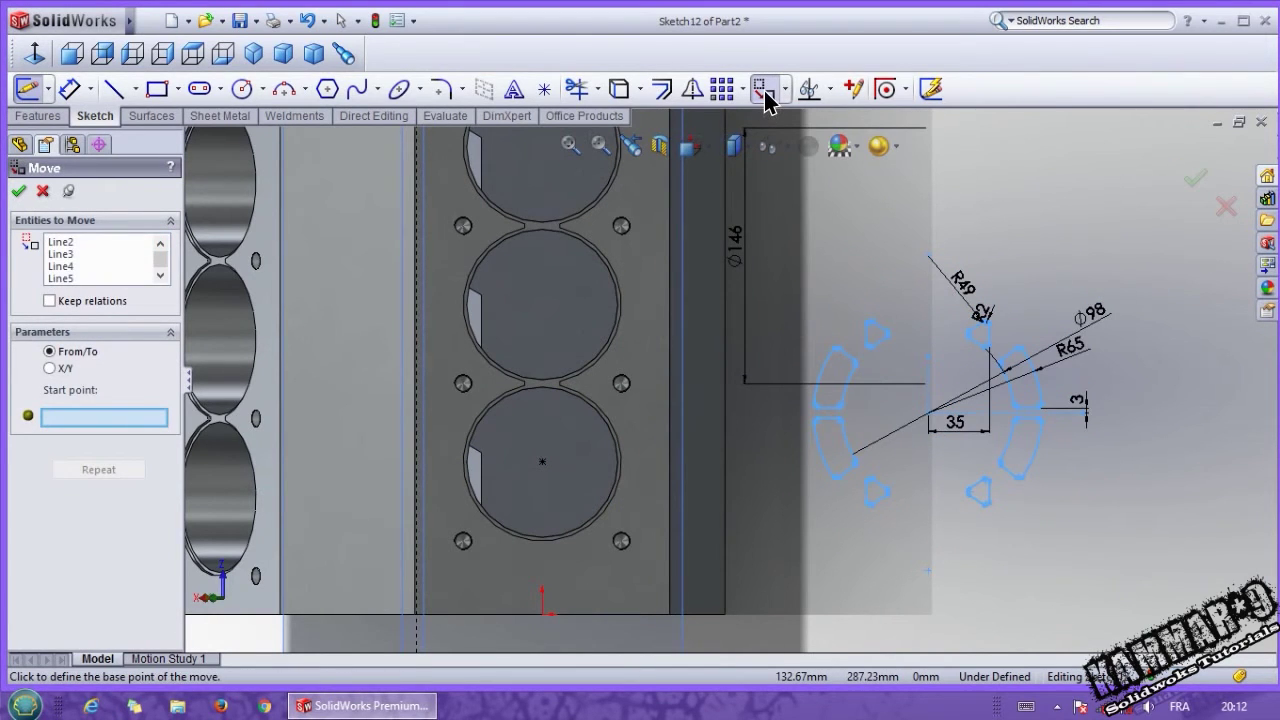
pyautogui.click(927, 422)
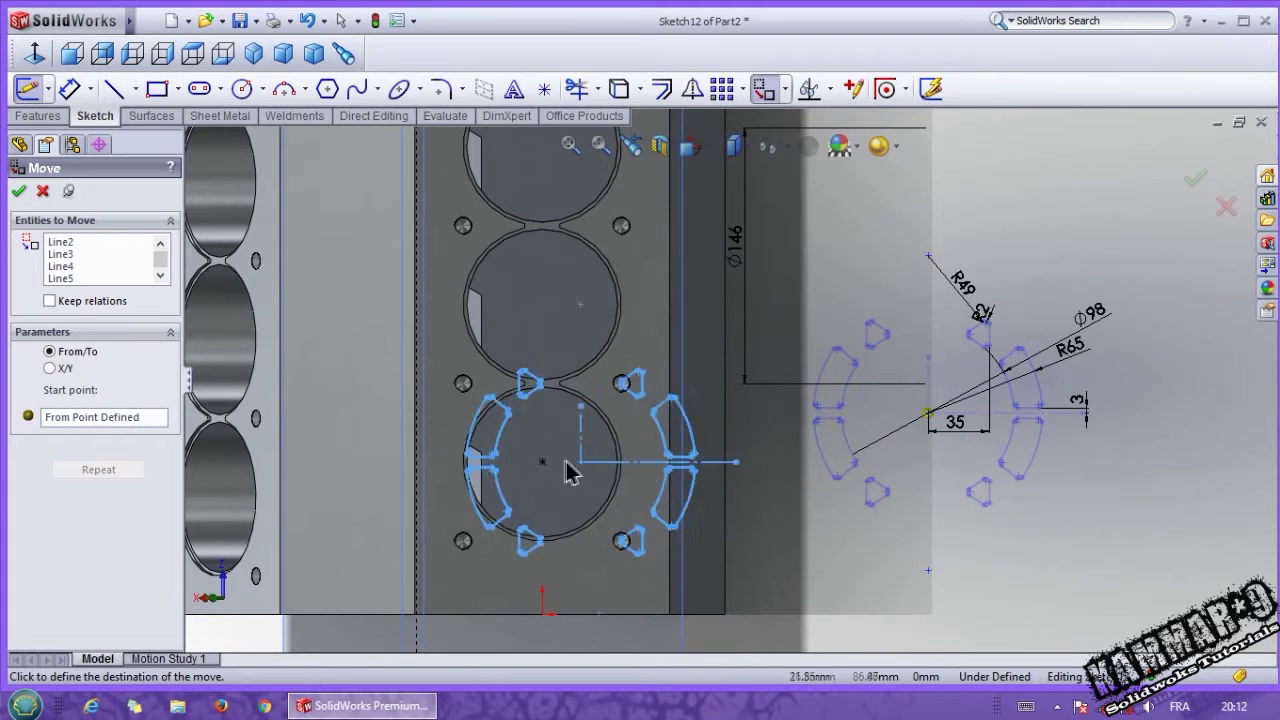
pyautogui.scroll(-2, 549, 466)
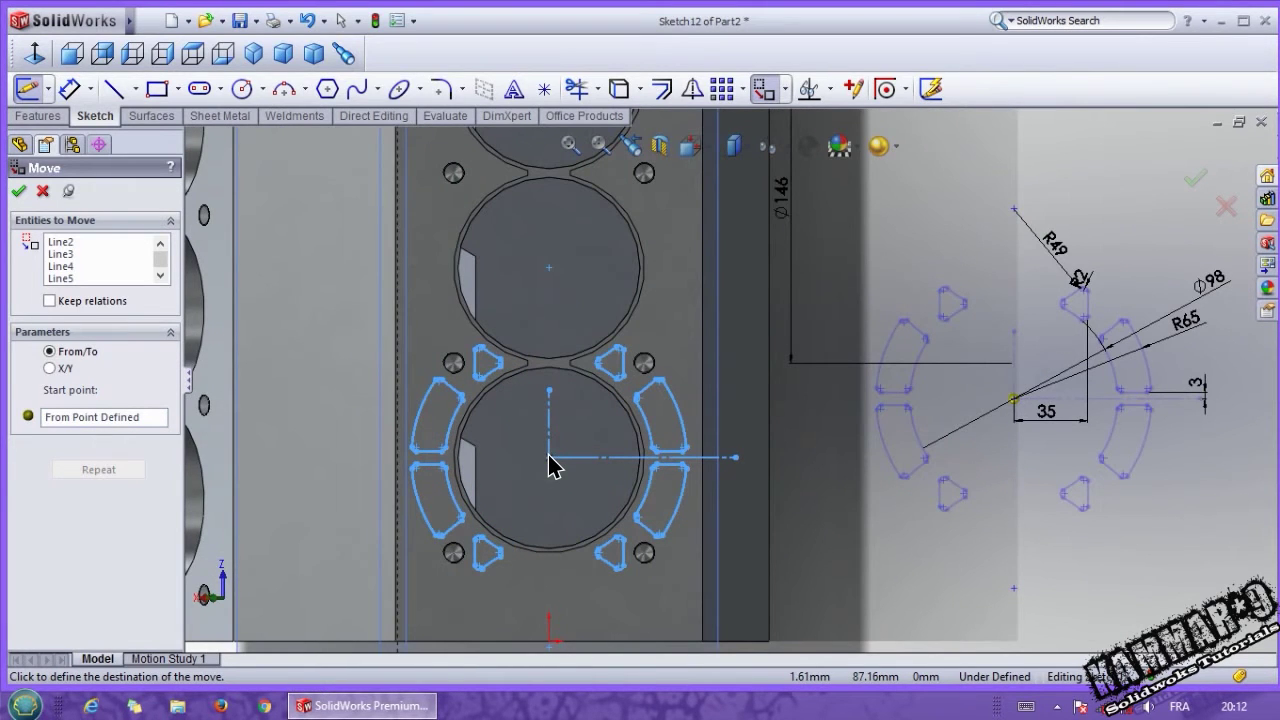
pyautogui.click(549, 457)
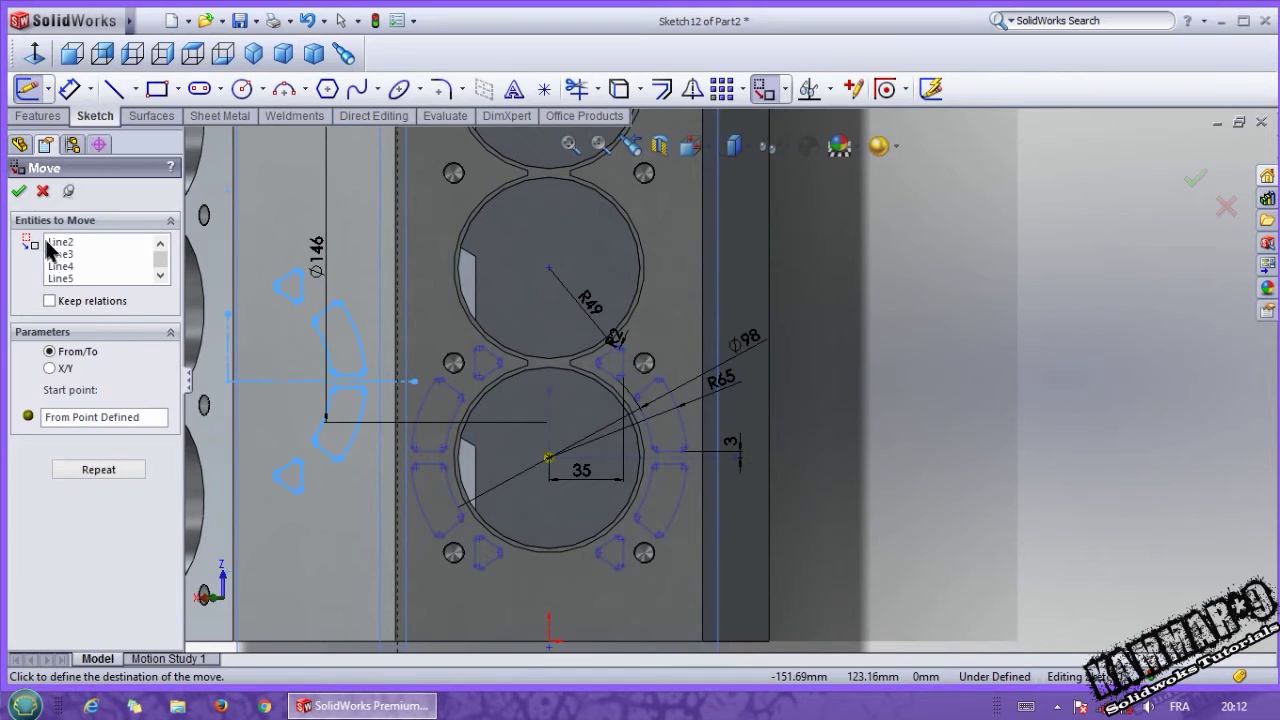
pyautogui.click(19, 192)
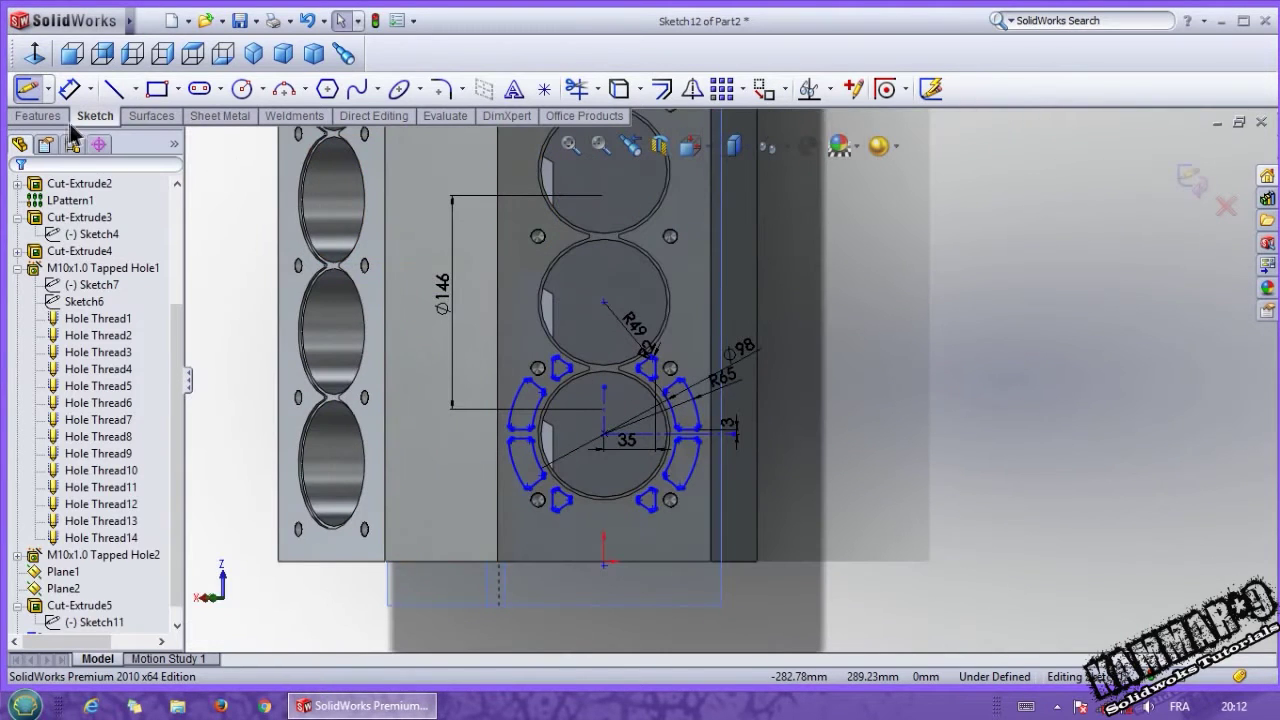
# Cut-extrude the moved pocket profiles 85 mm blind into the second cylinder bank
pyautogui.click(38, 117)
pyautogui.click(182, 90)
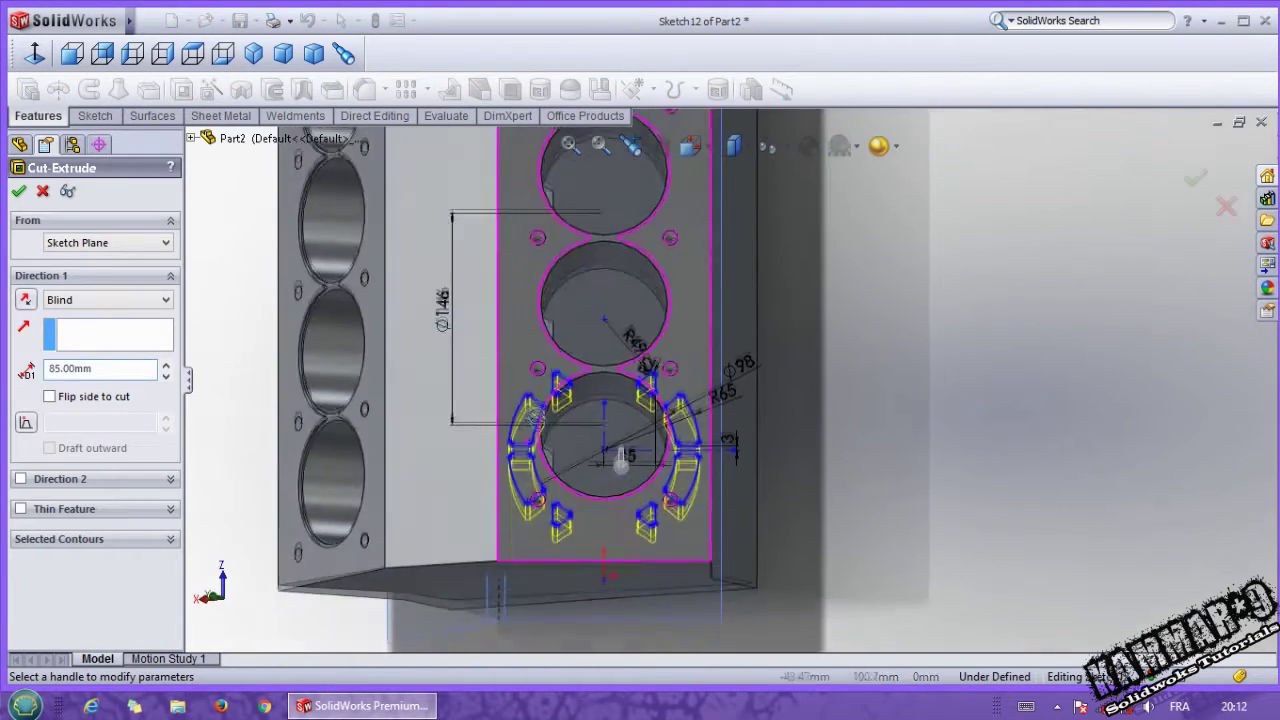
pyautogui.click(18, 190)
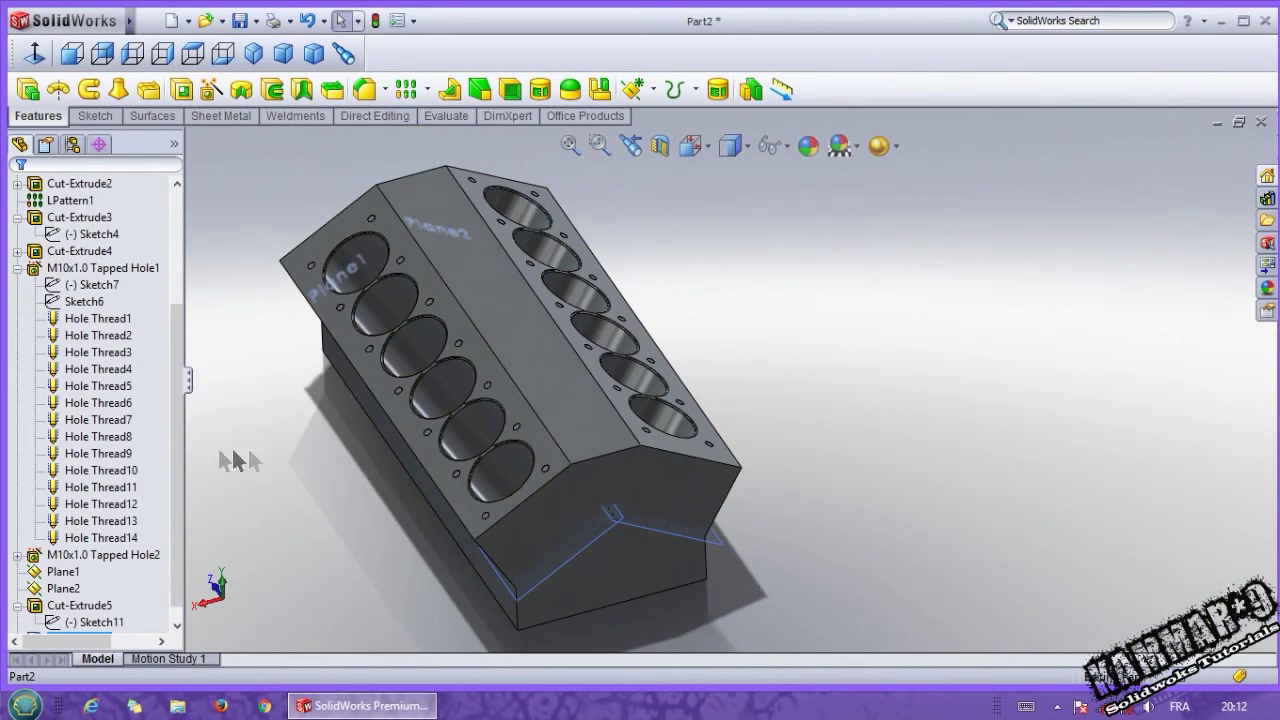
# Start a new sketch on the first cylinder bank's top face and view it square-on
pyautogui.scroll(-1, 177, 443)
pyautogui.scroll(-4, 566, 478)
pyautogui.click(549, 420)
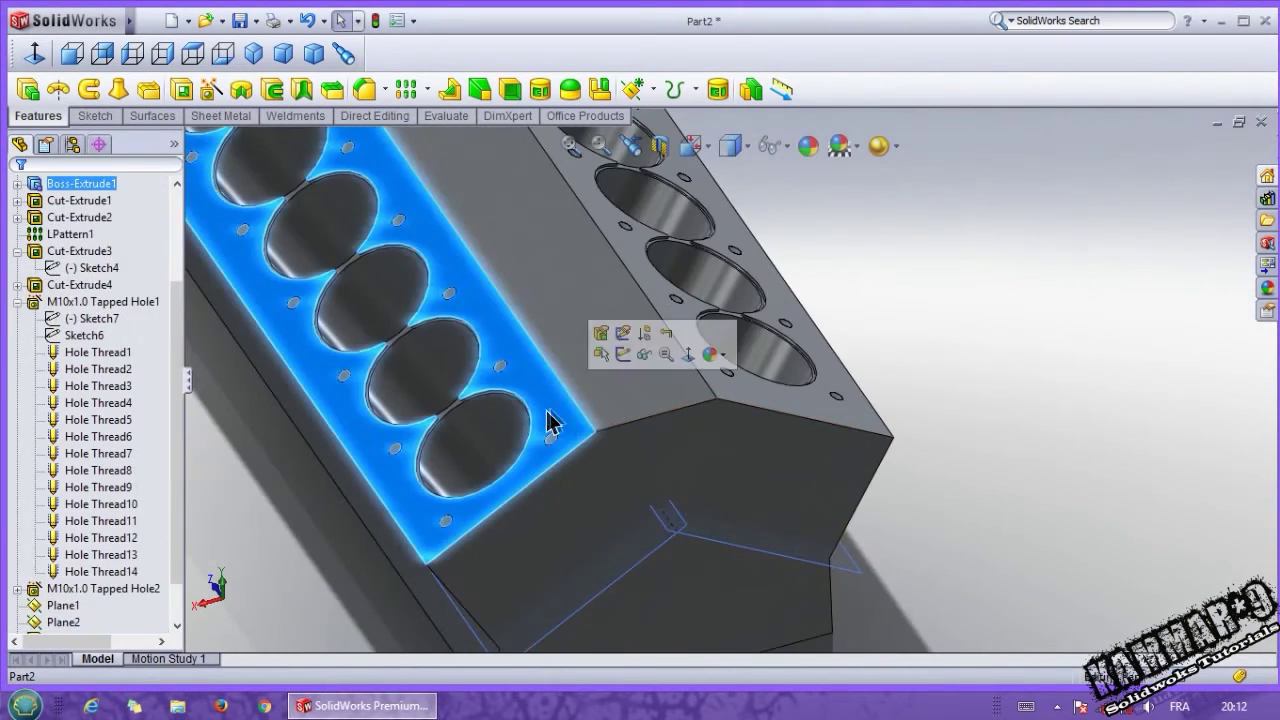
pyautogui.click(614, 348)
pyautogui.click(34, 53)
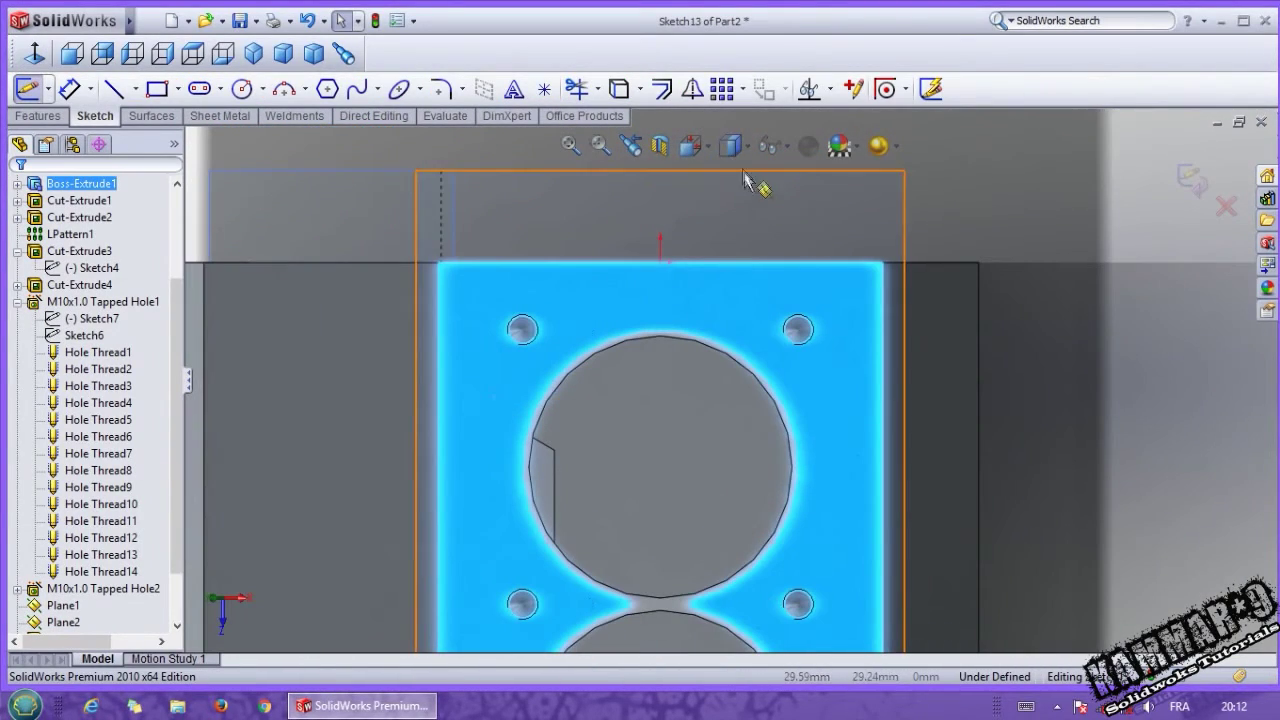
# Change the model's display style to wireframe to reveal the internal pockets
pyautogui.click(732, 147)
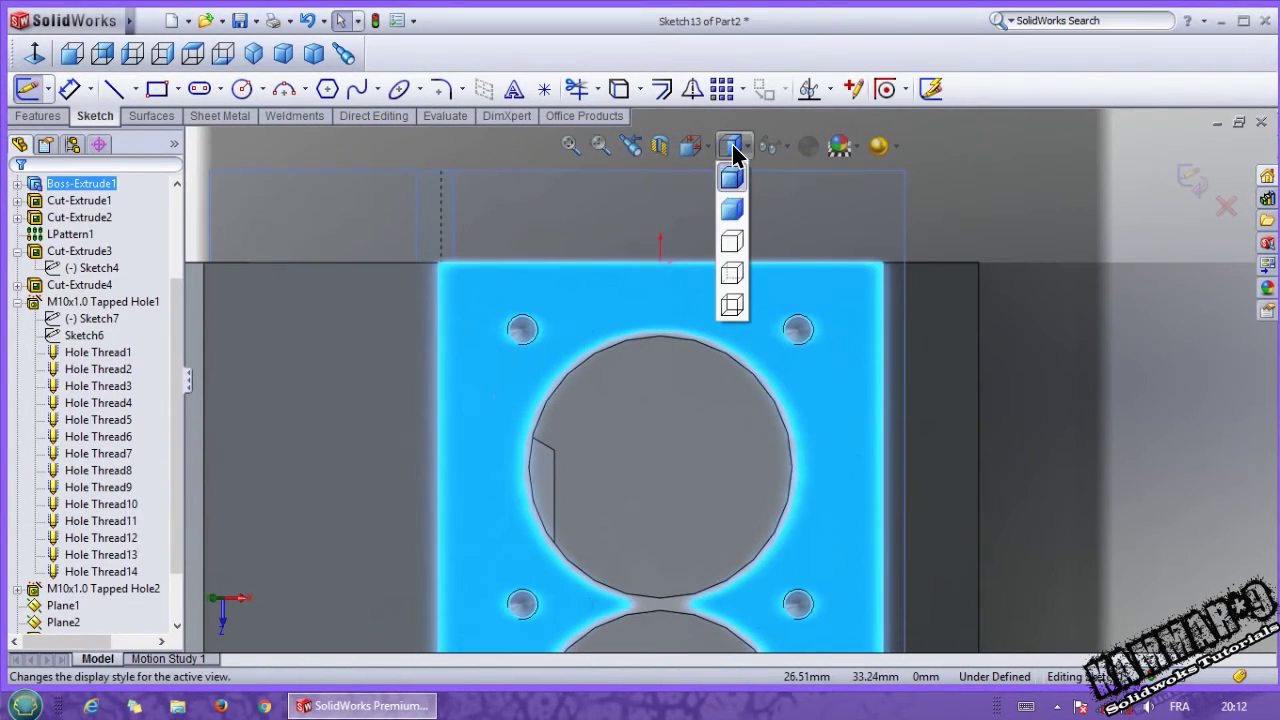
pyautogui.click(732, 306)
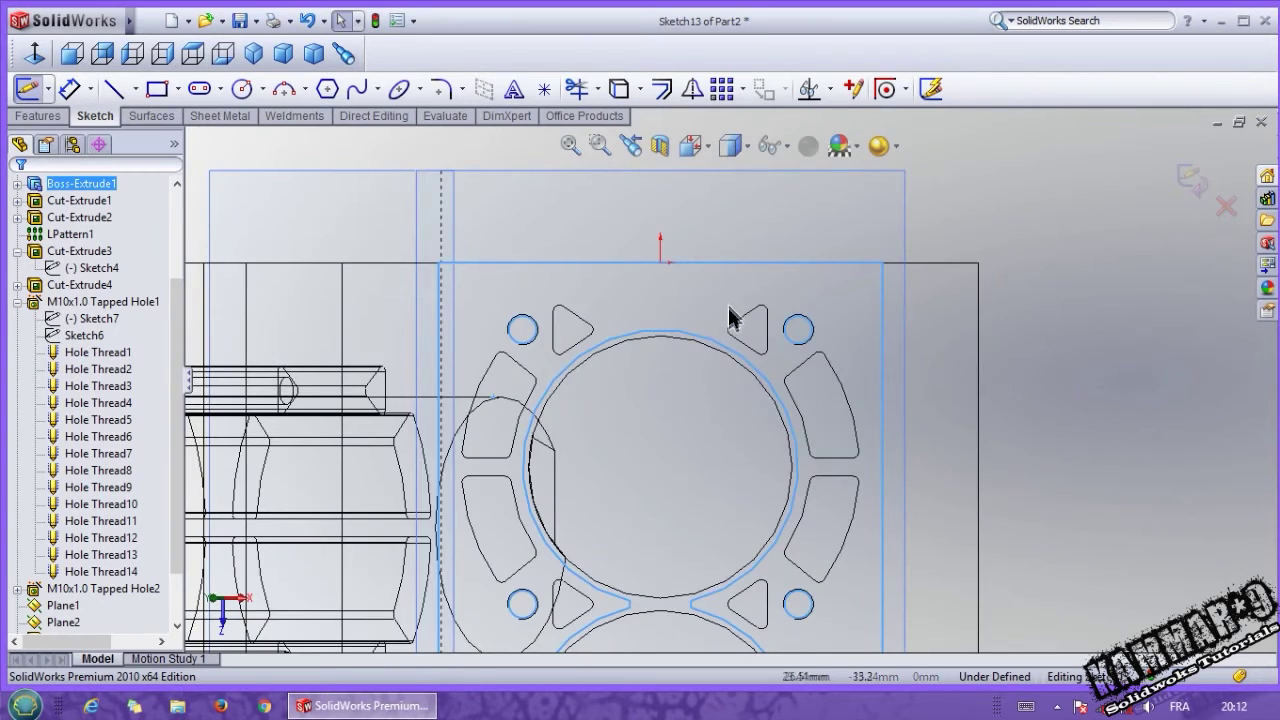
pyautogui.click(735, 150)
pyautogui.click(735, 150)
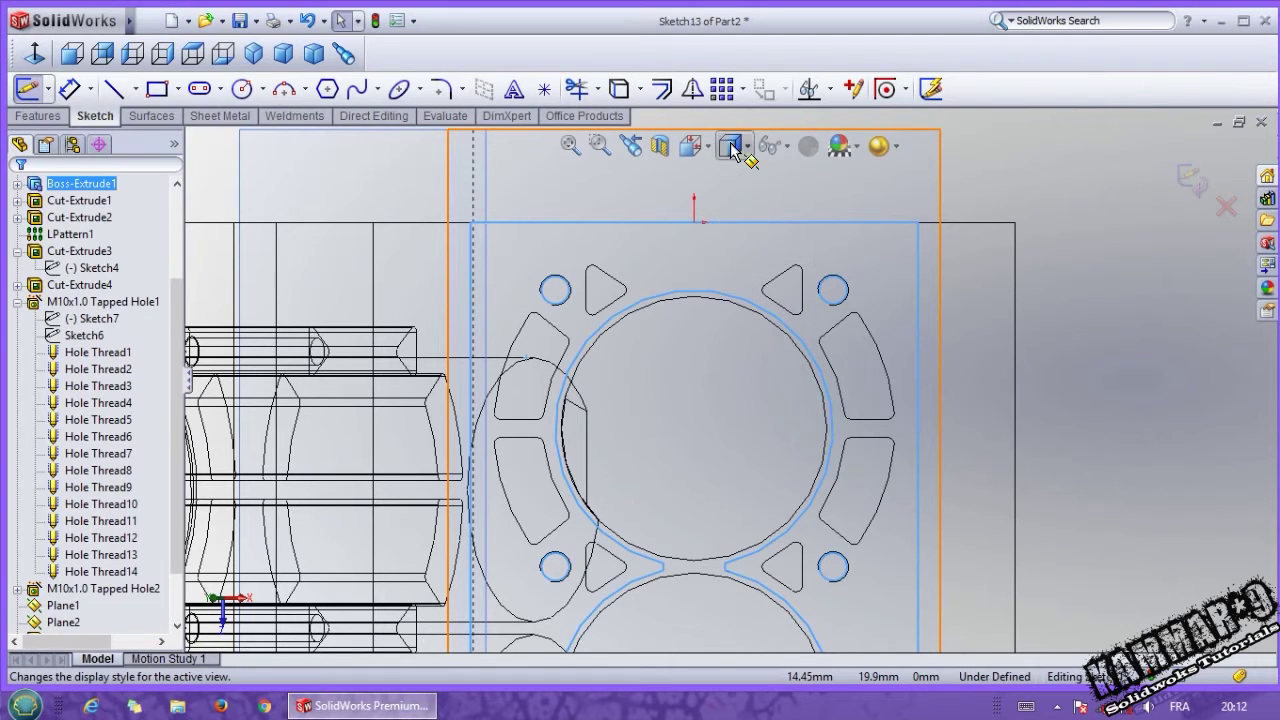
pyautogui.scroll(1, 906, 371)
pyautogui.press('Escape')
pyautogui.scroll(-2, 762, 300)
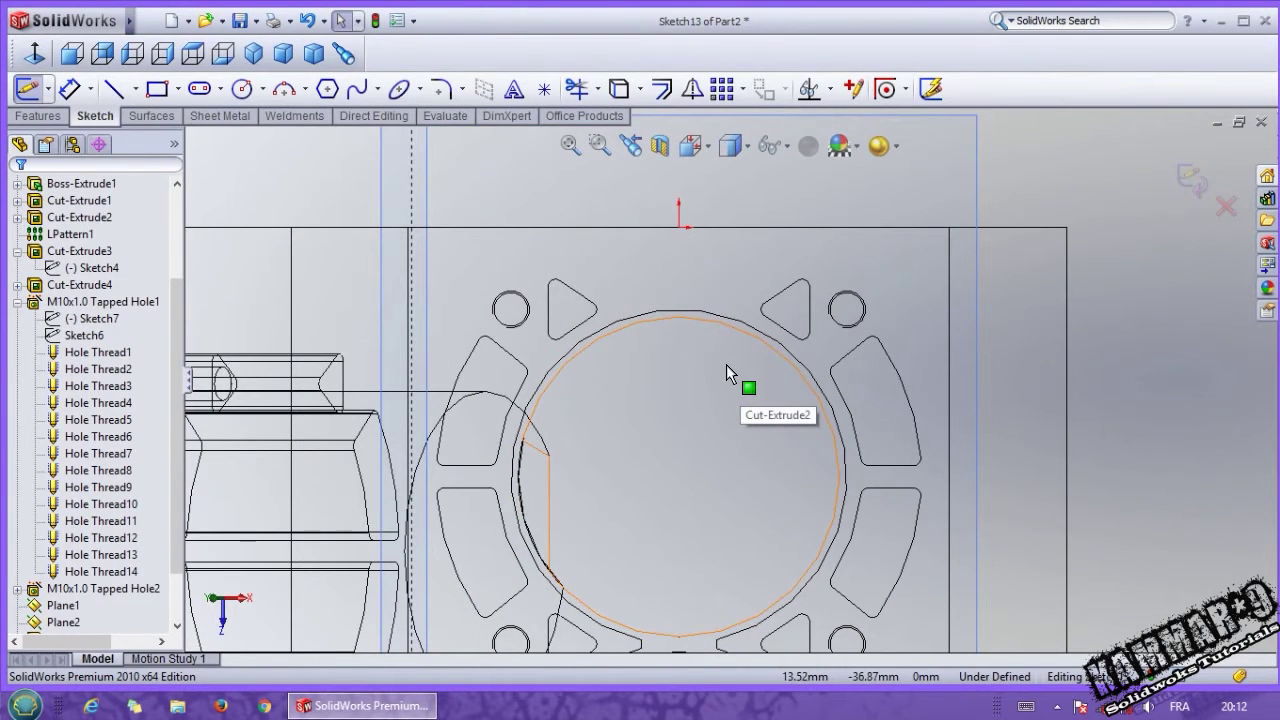
pyautogui.scroll(1, 738, 340)
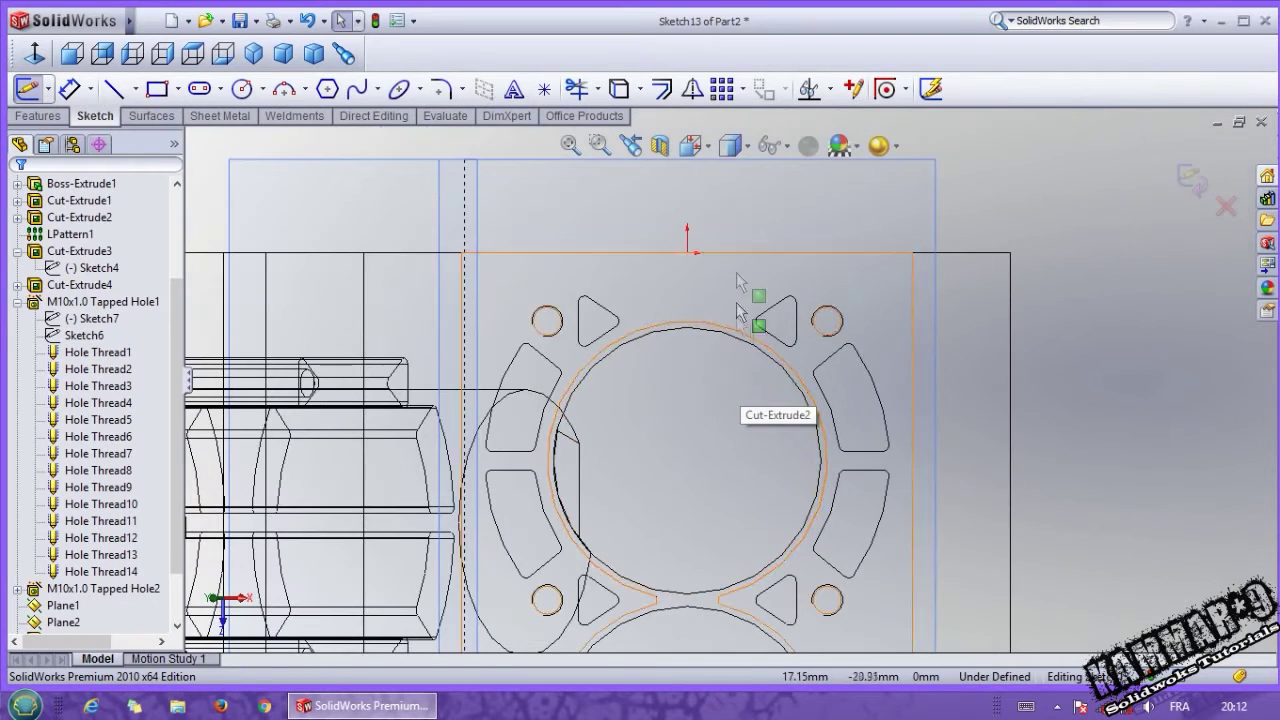
pyautogui.click(661, 89)
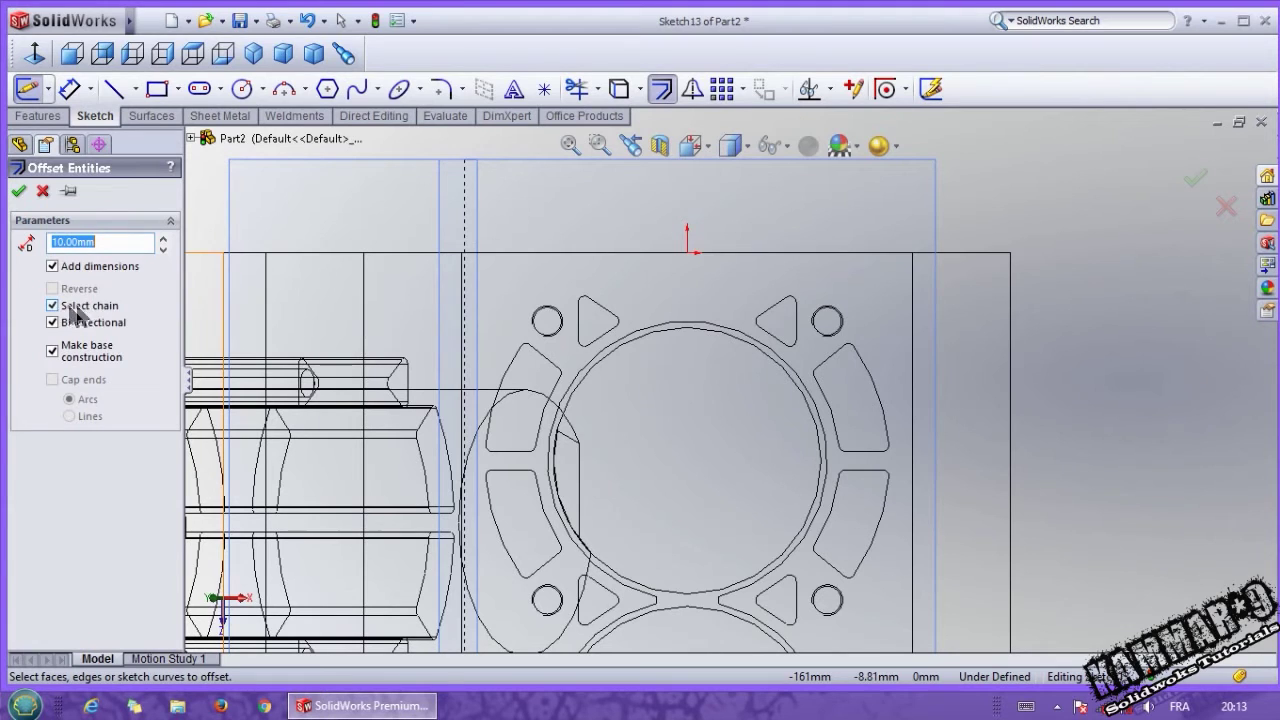
pyautogui.click(605, 316)
pyautogui.scroll(-6, 590, 307)
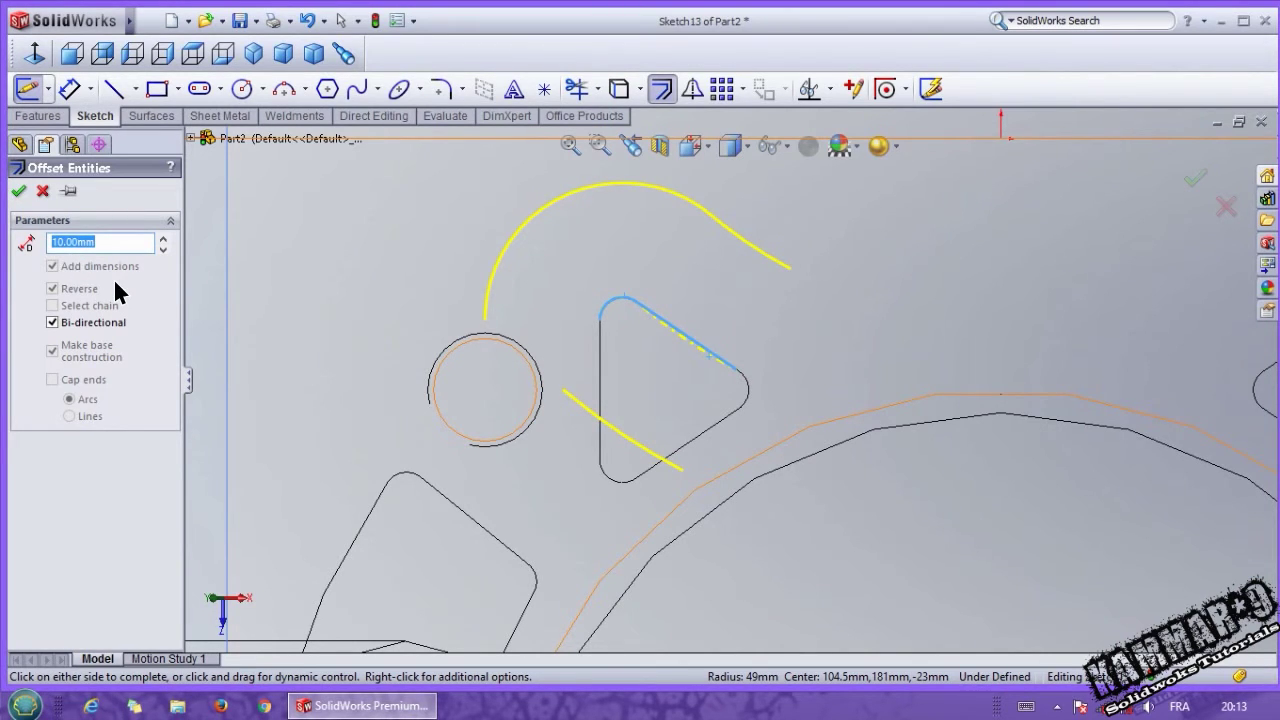
pyautogui.write('2')
pyautogui.press('Return')
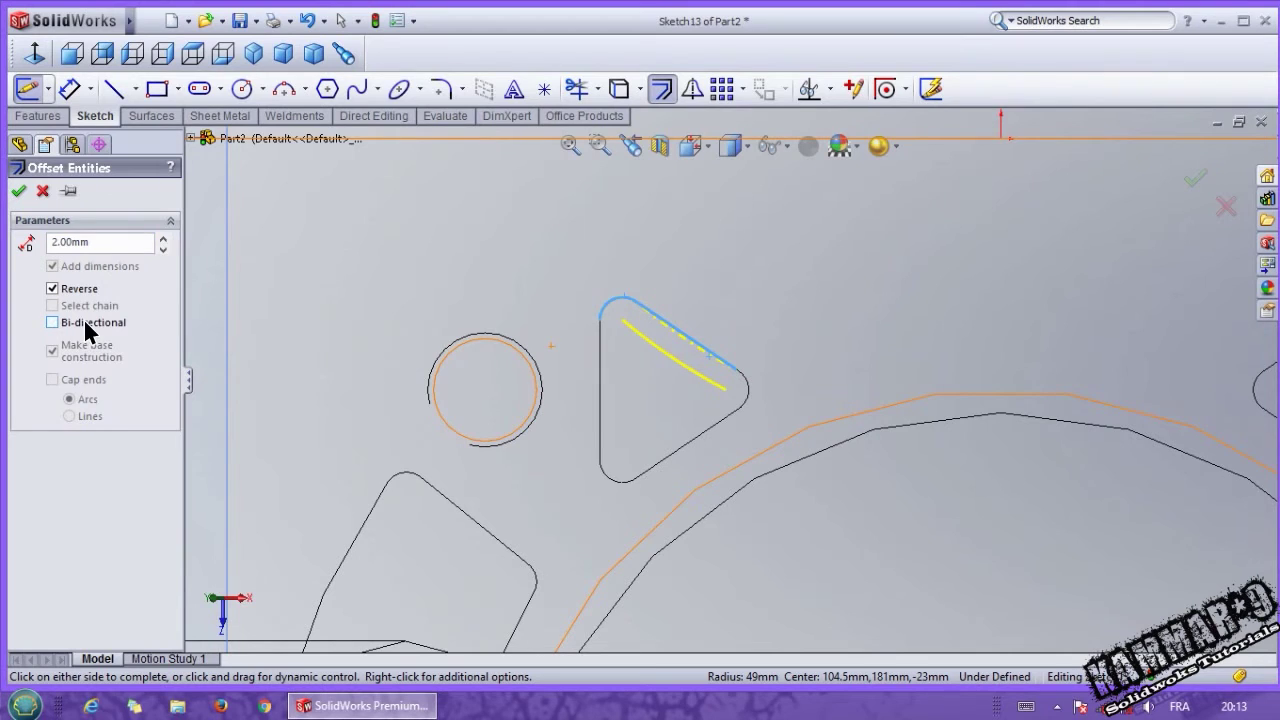
pyautogui.click(596, 349)
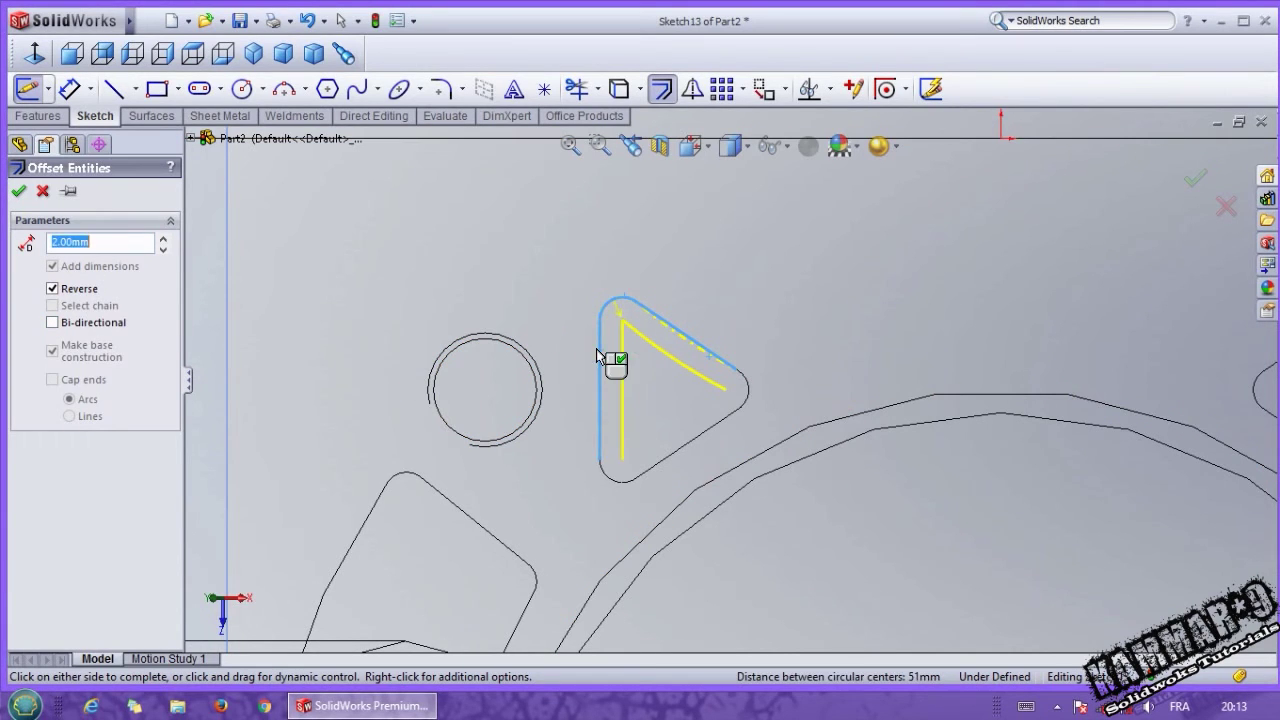
pyautogui.click(604, 487)
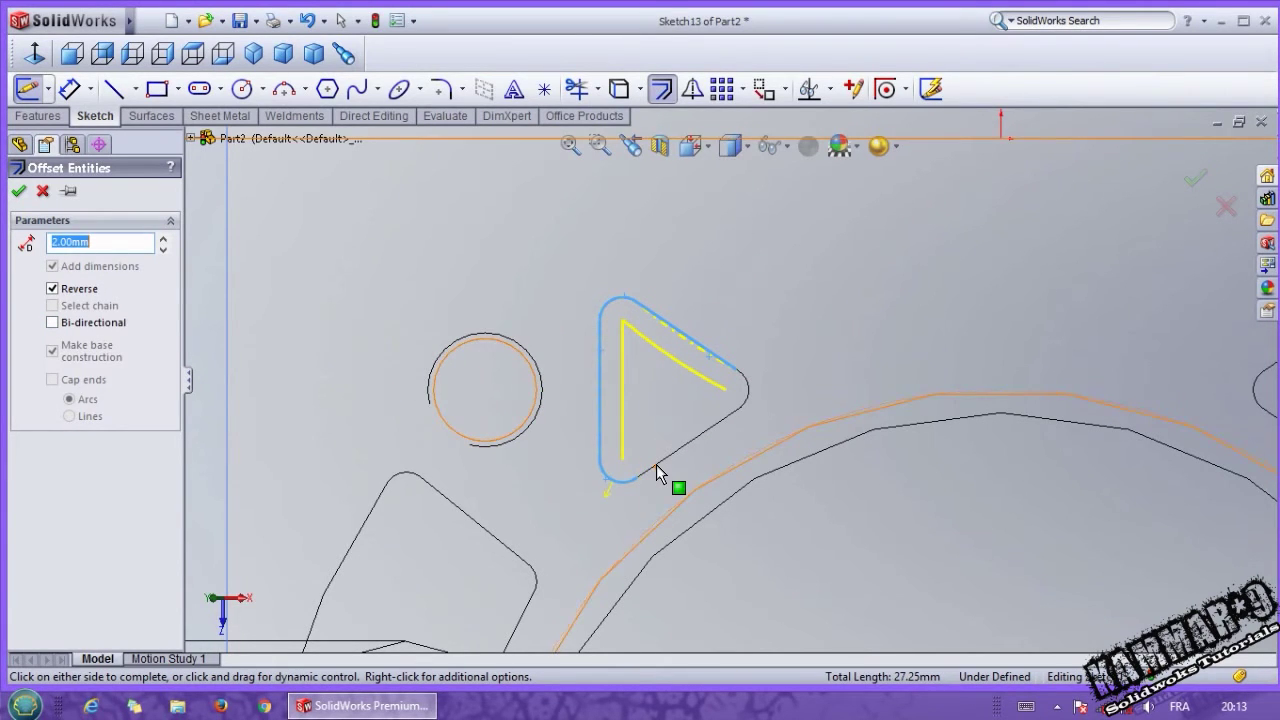
pyautogui.click(42, 191)
pyautogui.press('f')
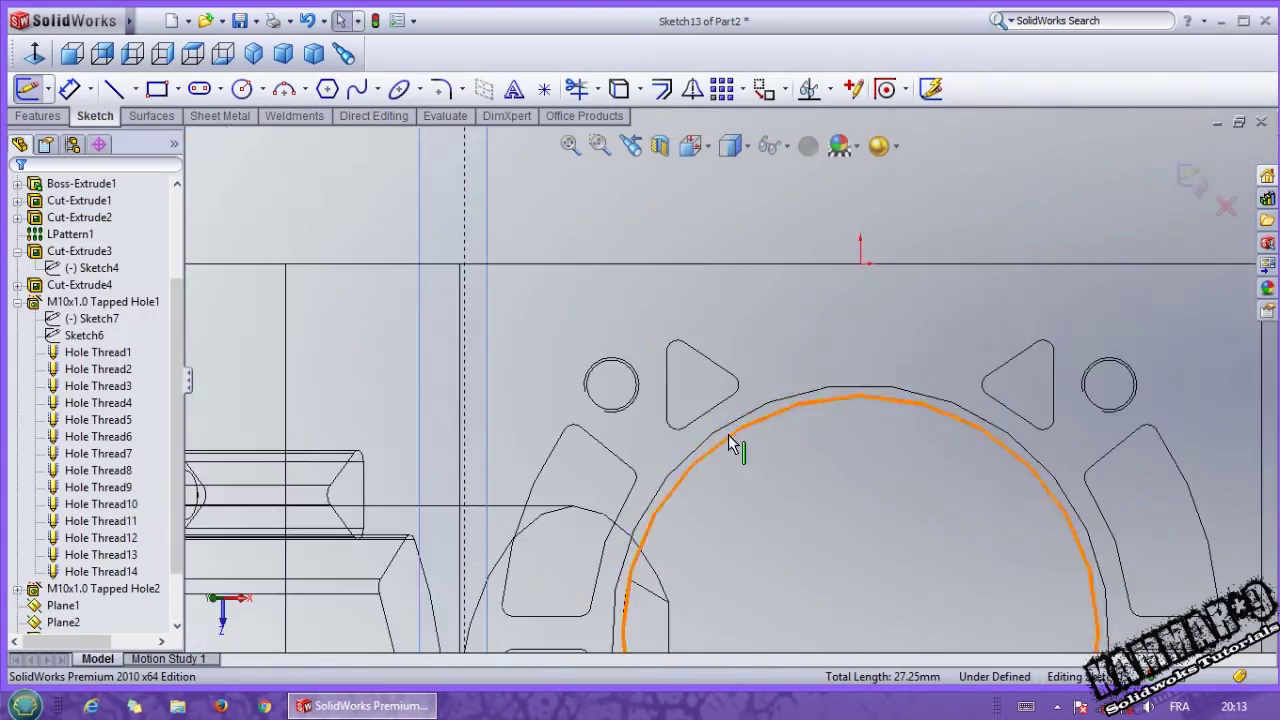
# Switch the model's display style back to shaded with edges and turn it to show the cylinder bank's top face
pyautogui.click(740, 147)
pyautogui.click(731, 175)
pyautogui.moveTo(811, 400)
pyautogui.mouseDown(button='middle')
pyautogui.moveTo(789, 366)
pyautogui.moveTo(706, 455)
pyautogui.moveTo(737, 389)
pyautogui.moveTo(714, 371)
pyautogui.moveTo(572, 527)
pyautogui.mouseUp(button='middle')
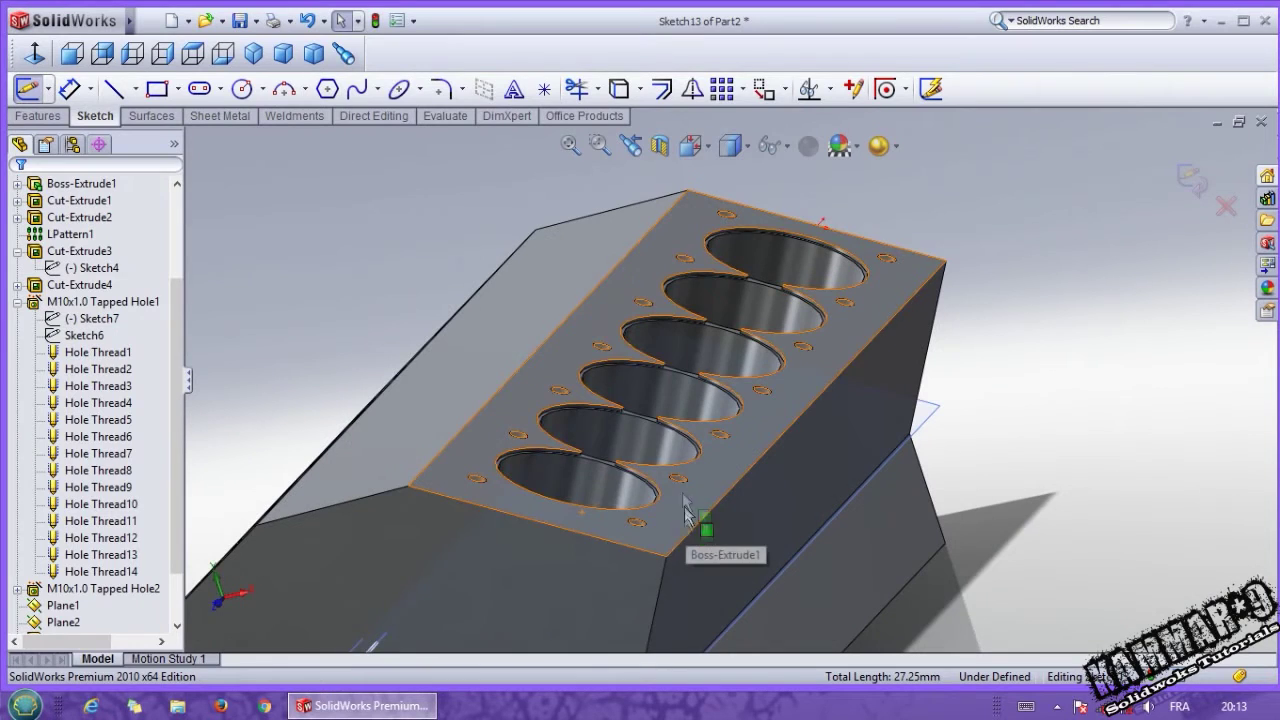
# Create a section view parallel to the first cylinder bank's top face, cutting slightly below it to expose the internal pockets
pyautogui.click(659, 146)
pyautogui.scroll(3, 716, 350)
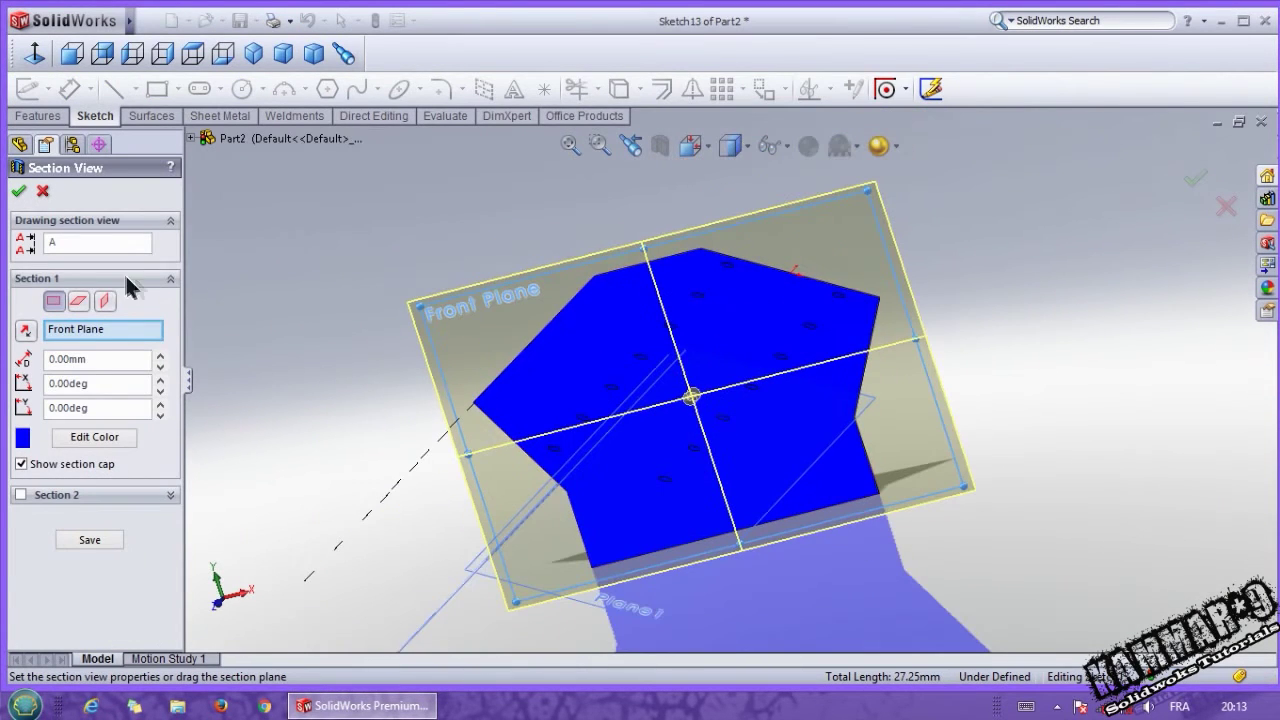
pyautogui.rightClick(100, 330)
pyautogui.click(120, 338)
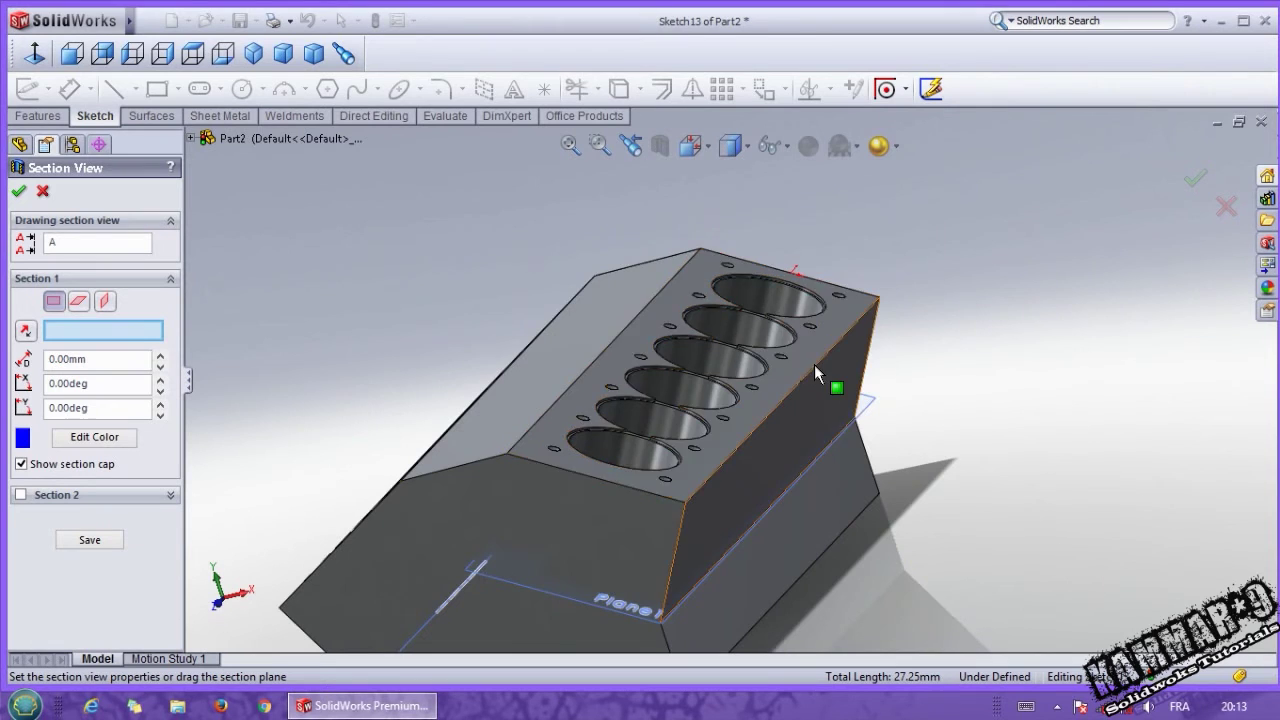
pyautogui.click(788, 357)
pyautogui.moveTo(623, 356); pyautogui.dragTo(621, 382)
pyautogui.click(18, 191)
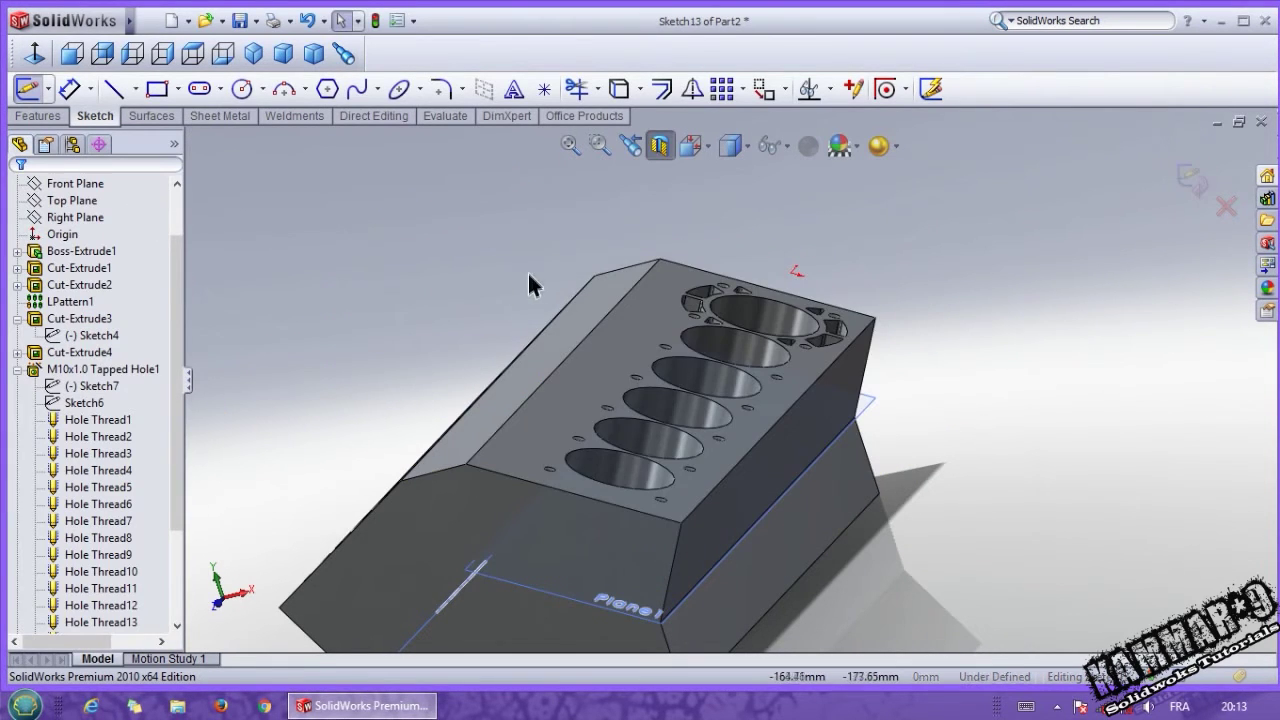
# Offset the outline of the end bore's upper-left curved pocket 5 mm inward, working from its floor face viewed square-on
pyautogui.scroll(-4, 651, 452)
pyautogui.scroll(-10, 651, 452)
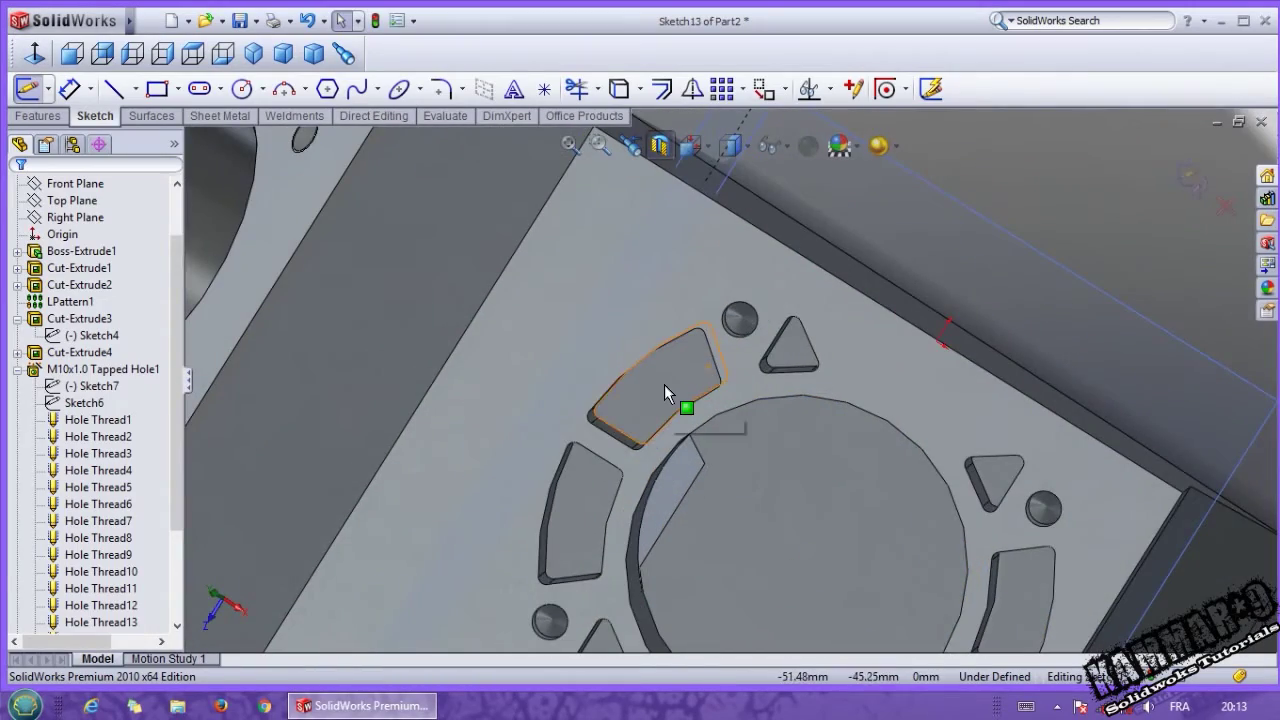
pyautogui.click(664, 384)
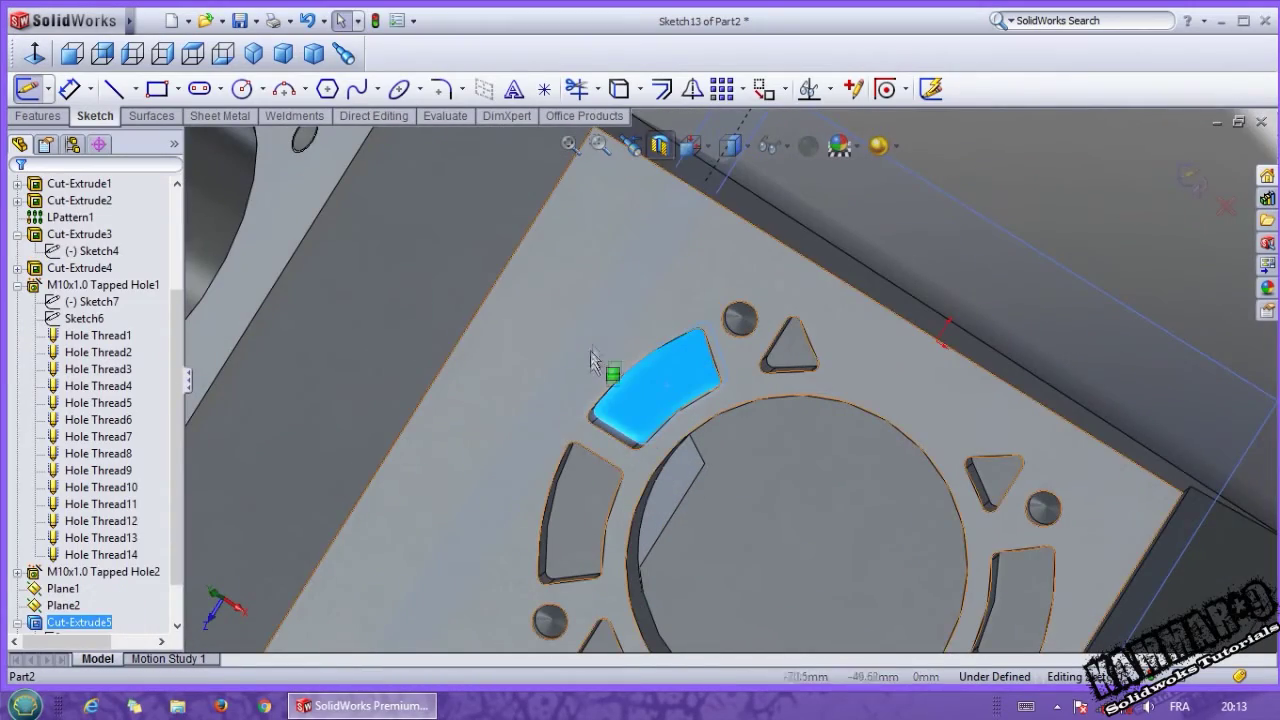
pyautogui.scroll(5, 600, 360)
pyautogui.scroll(-3, 737, 387)
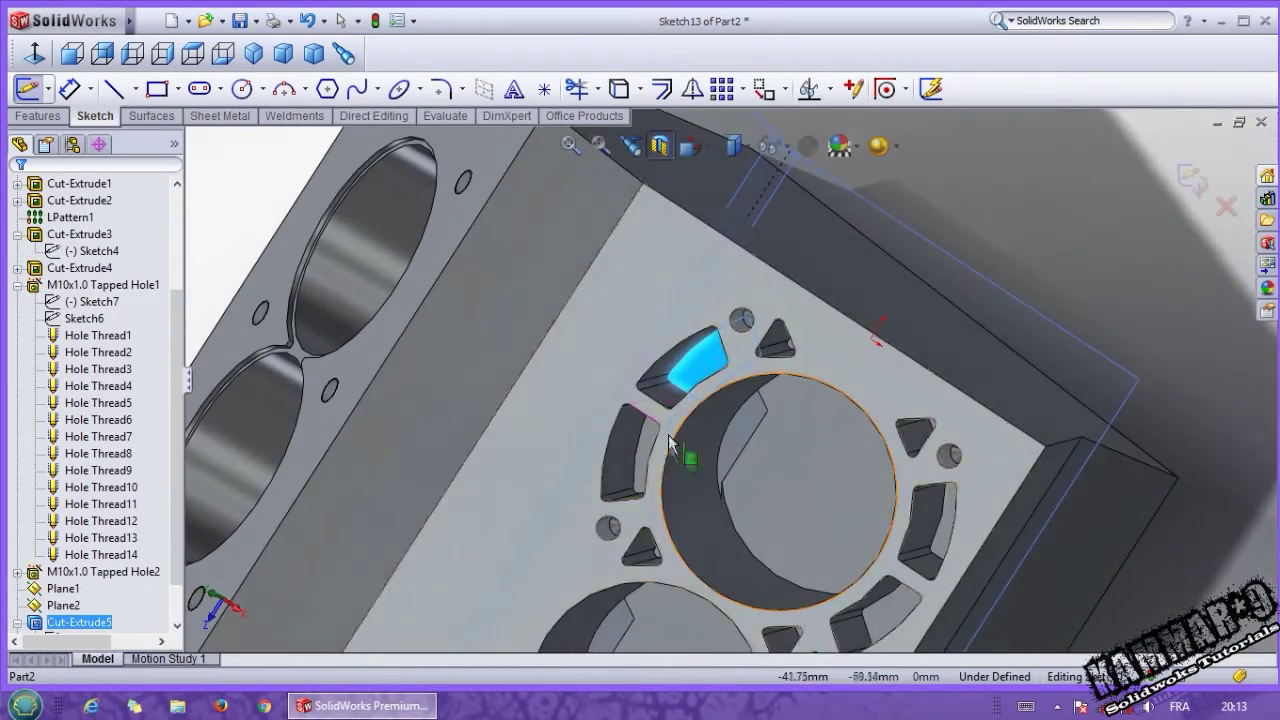
pyautogui.scroll(-3, 698, 366)
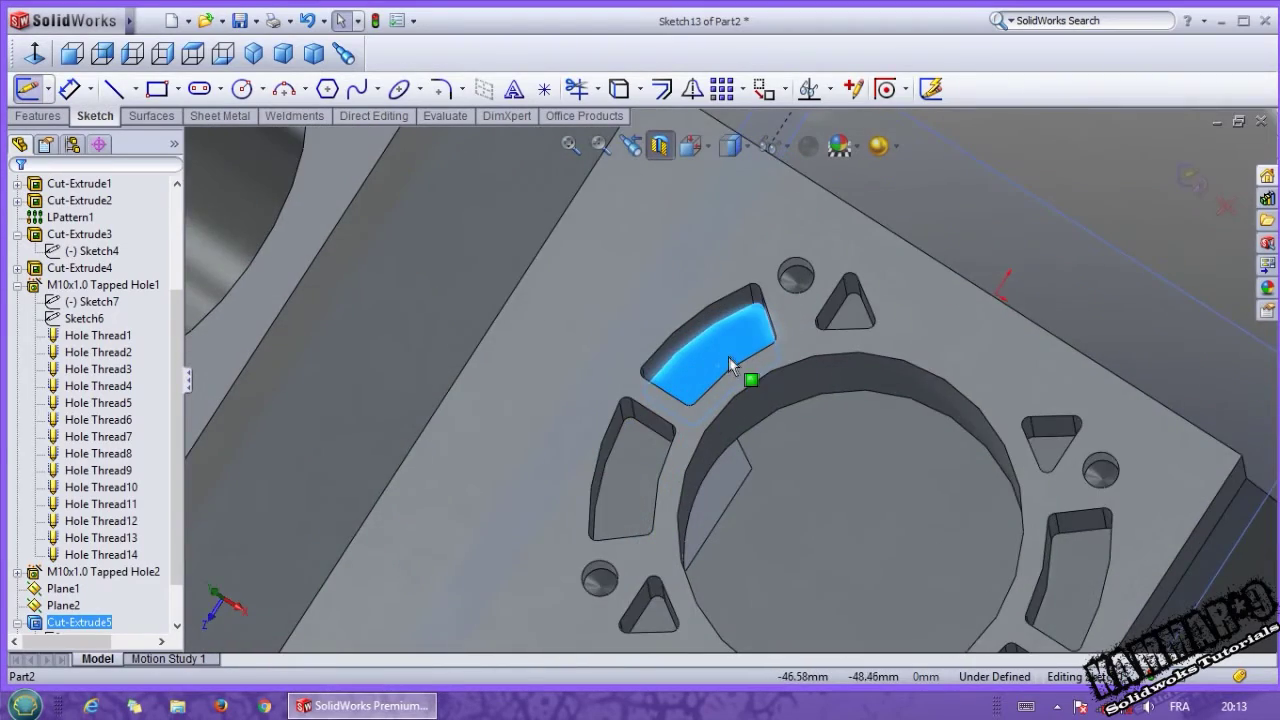
pyautogui.click(35, 54)
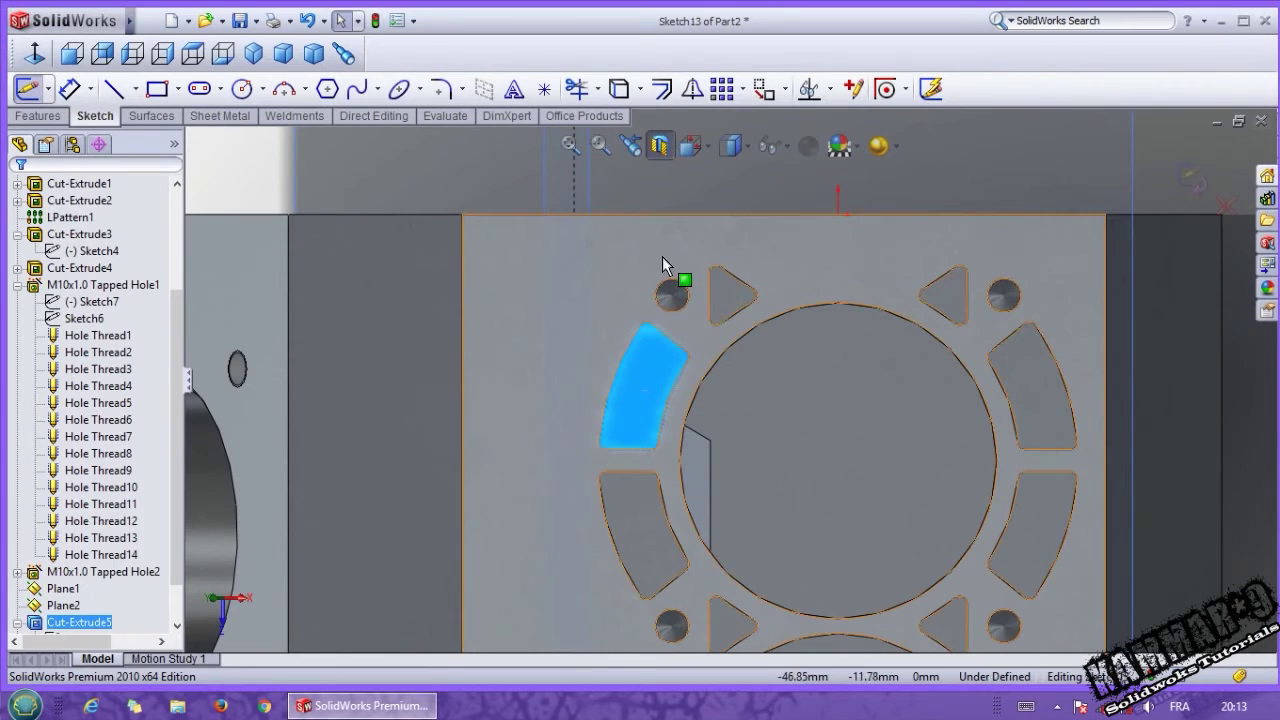
pyautogui.click(661, 89)
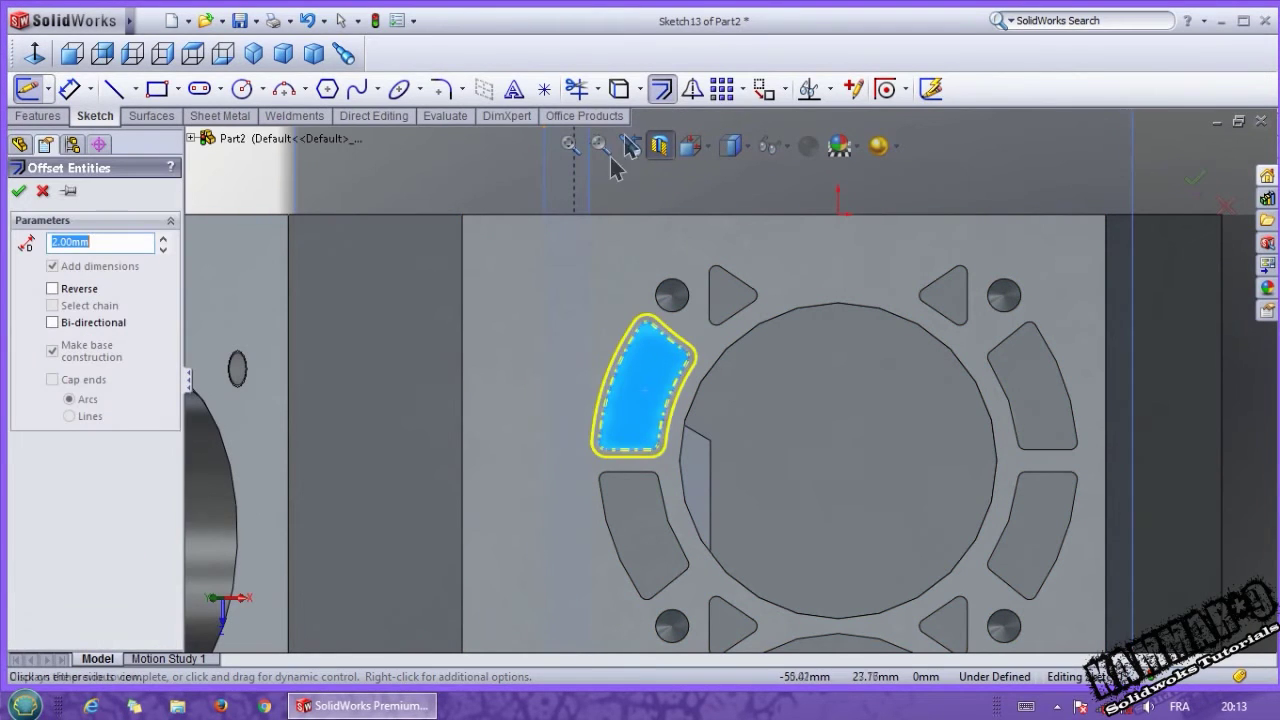
pyautogui.scroll(3, 616, 394)
pyautogui.click(51, 289)
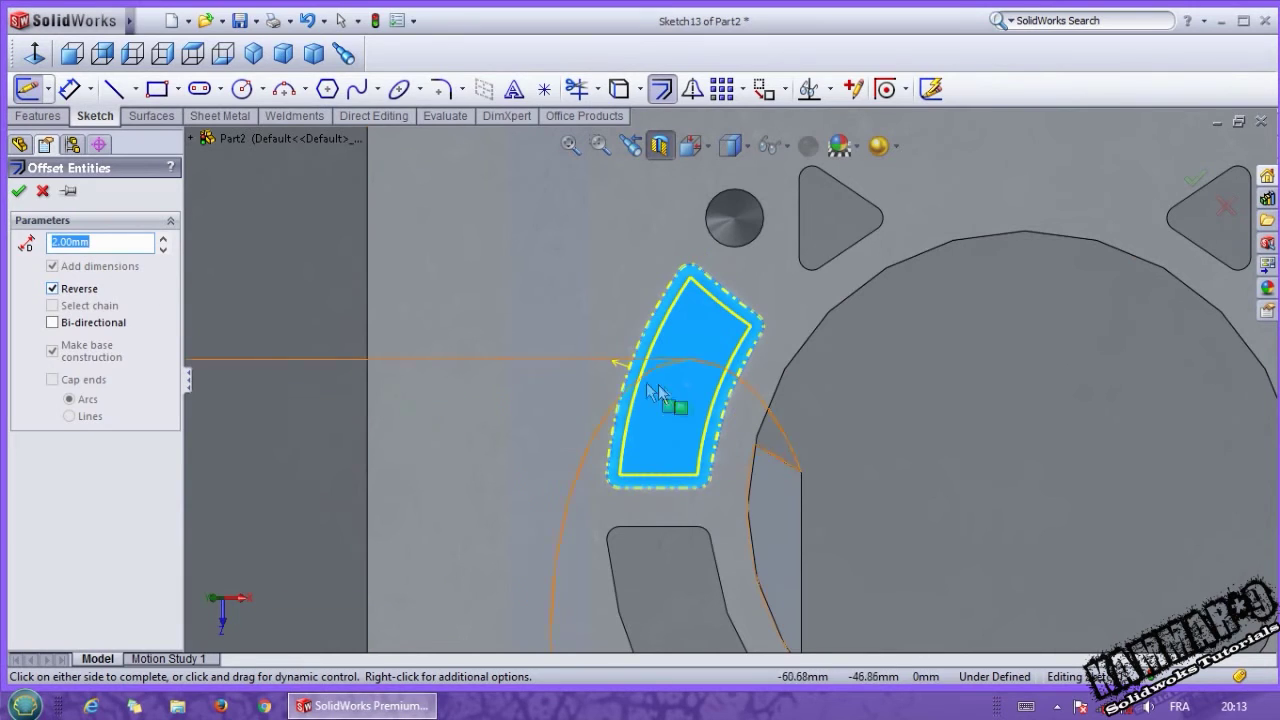
pyautogui.write('5')
pyautogui.press('Return')
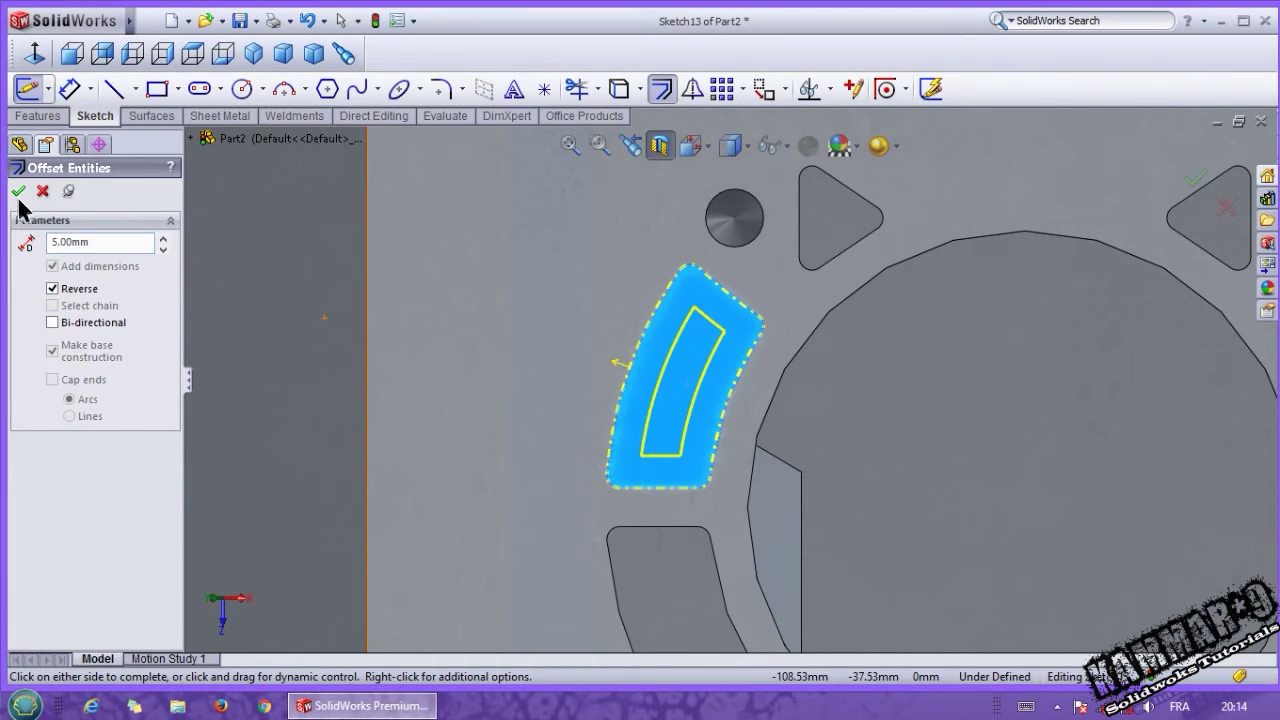
pyautogui.click(18, 191)
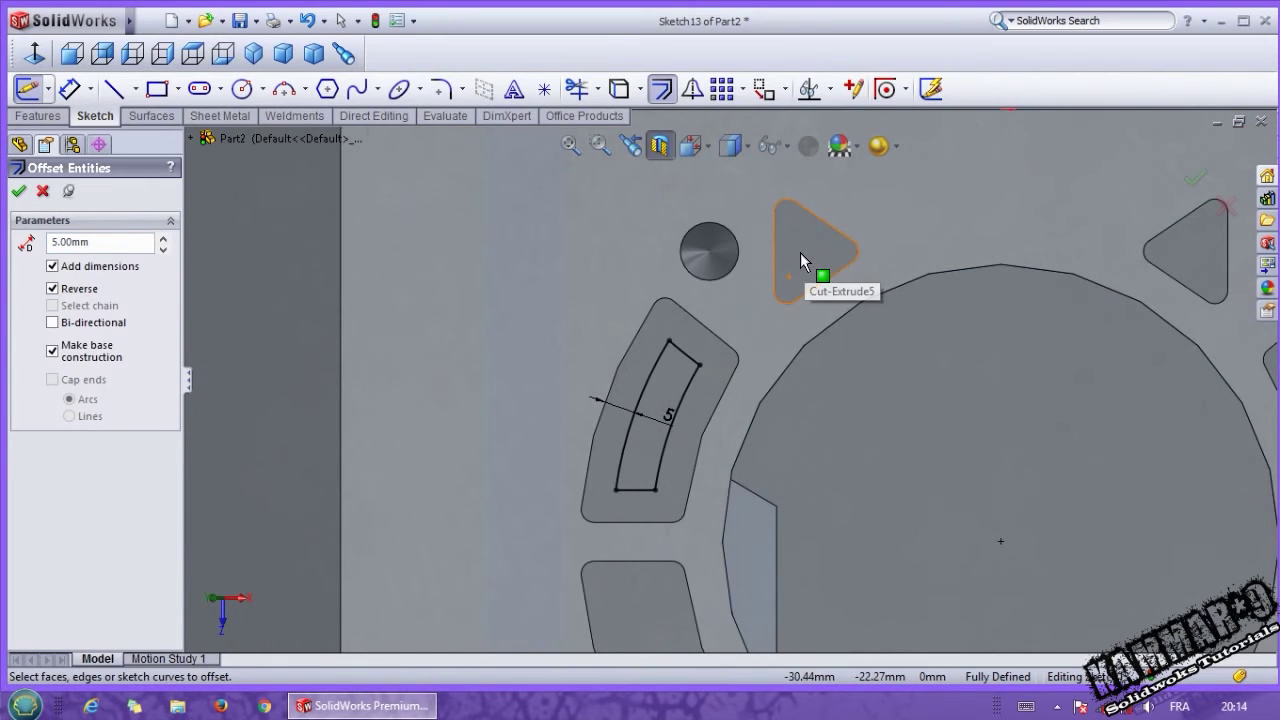
# Offset the outline of the neighbouring upper-left triangular pocket 2 mm inward
pyautogui.click(800, 252)
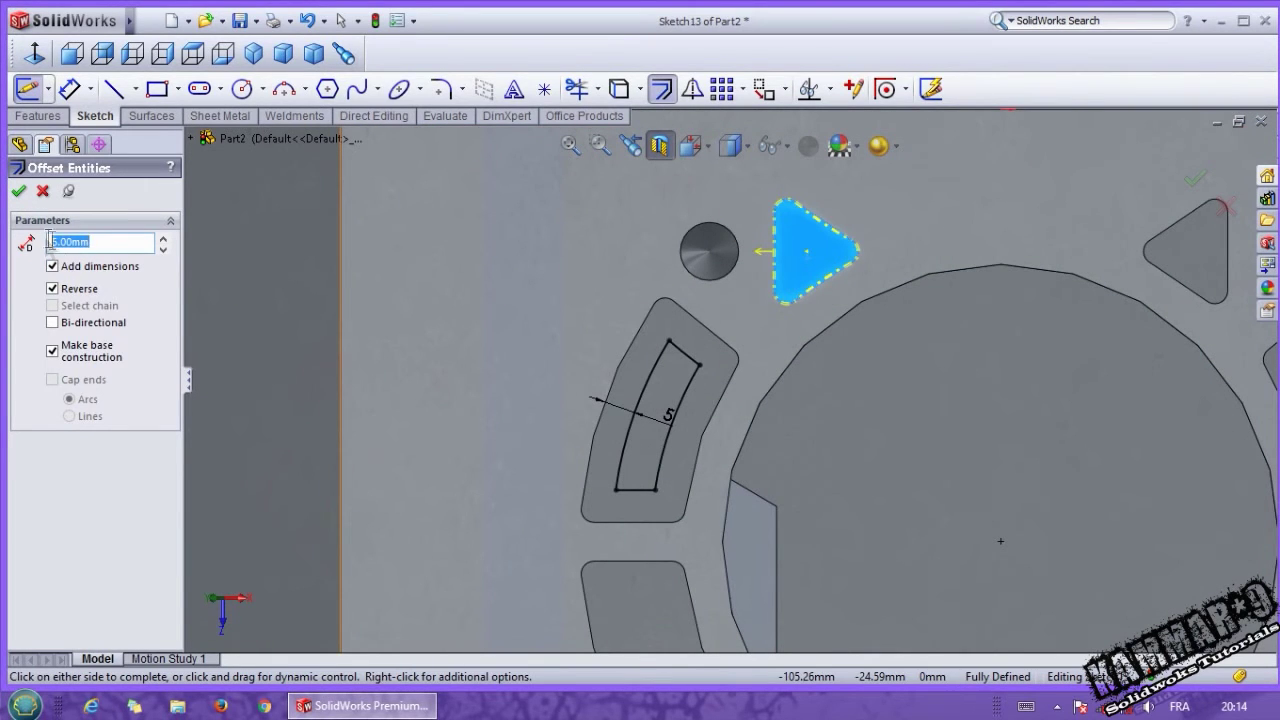
pyautogui.write('2')
pyautogui.press('Return')
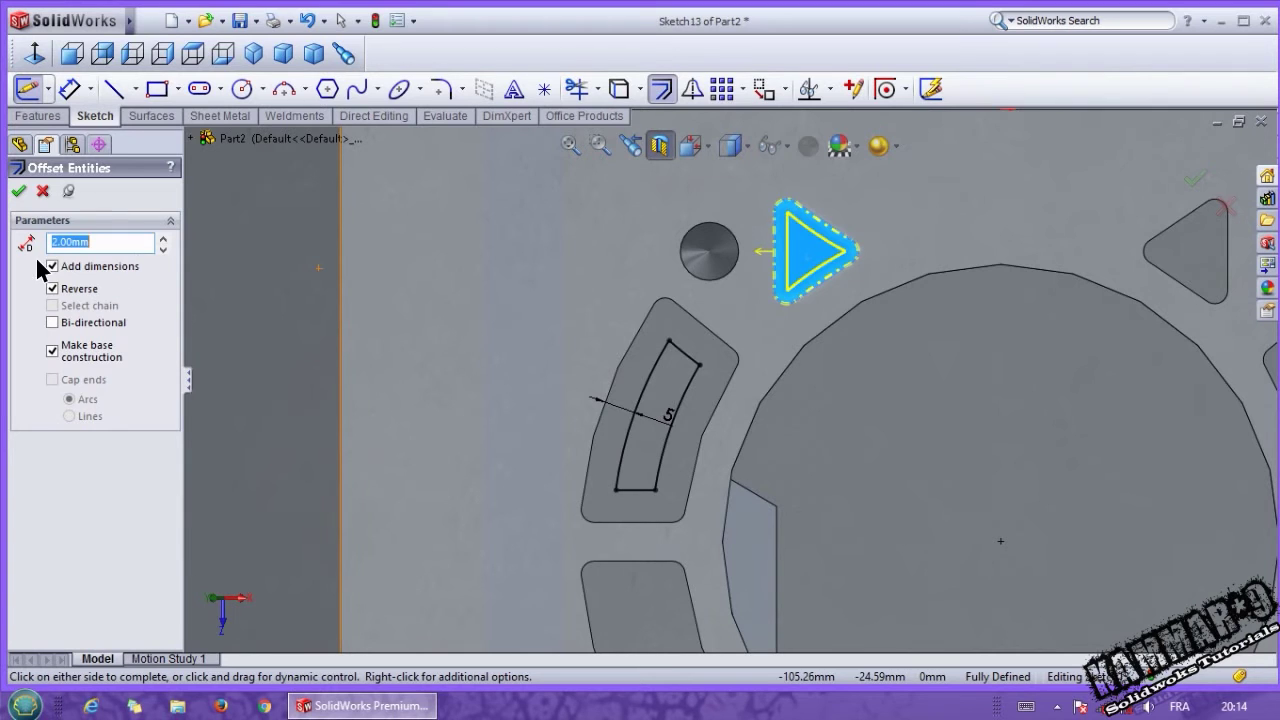
pyautogui.click(18, 191)
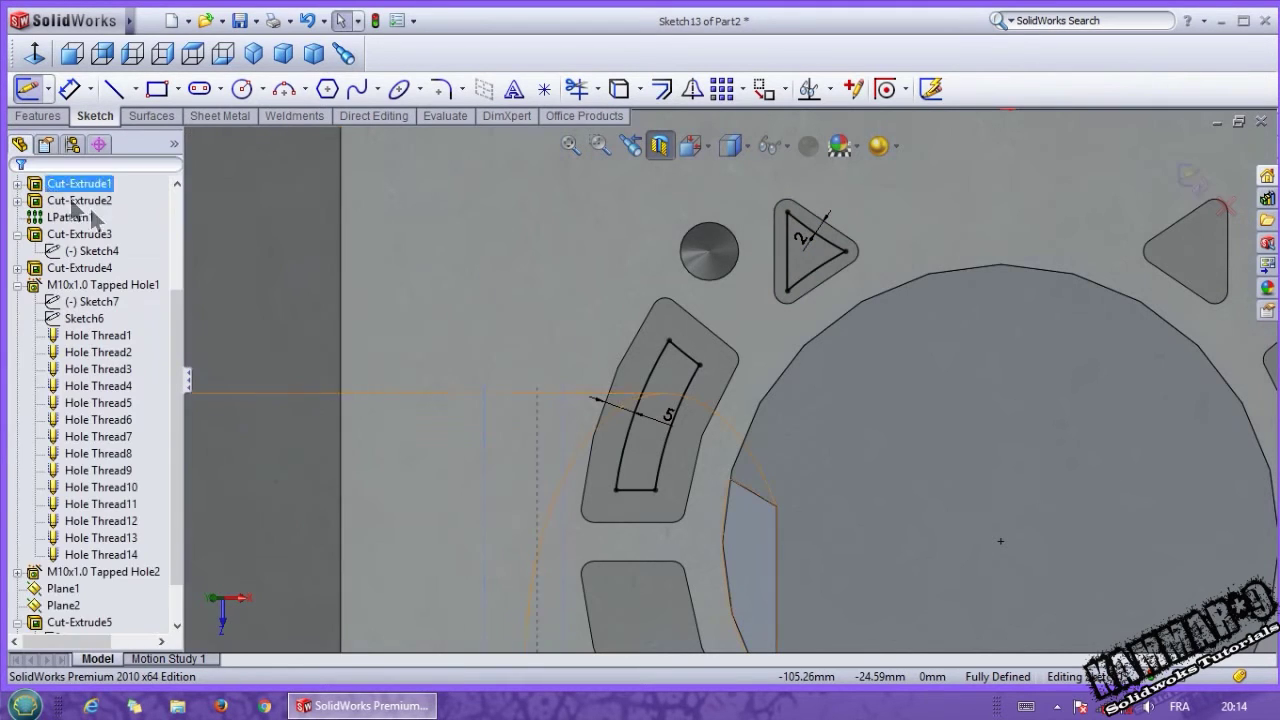
# Select the three corners of the triangular offset profile for 2 mm sketch fillets
pyautogui.scroll(2, 744, 387)
pyautogui.scroll(-2, 795, 270)
pyautogui.scroll(-2, 776, 306)
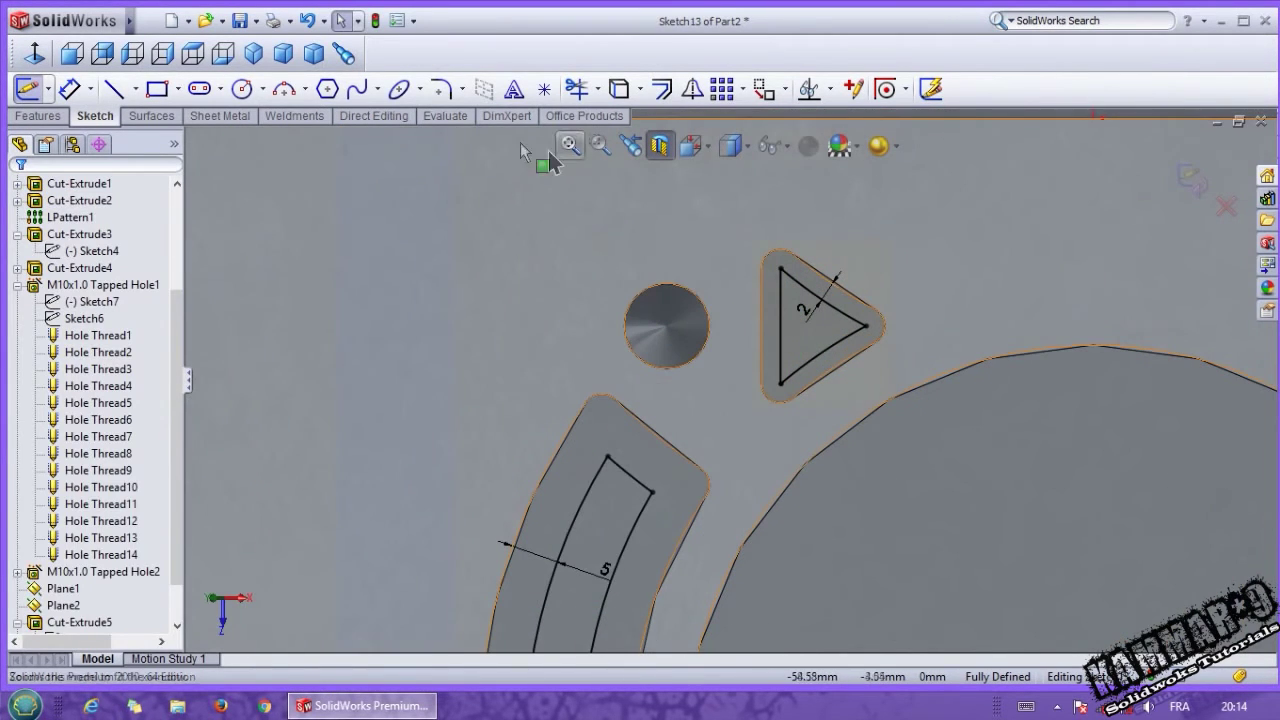
pyautogui.click(441, 88)
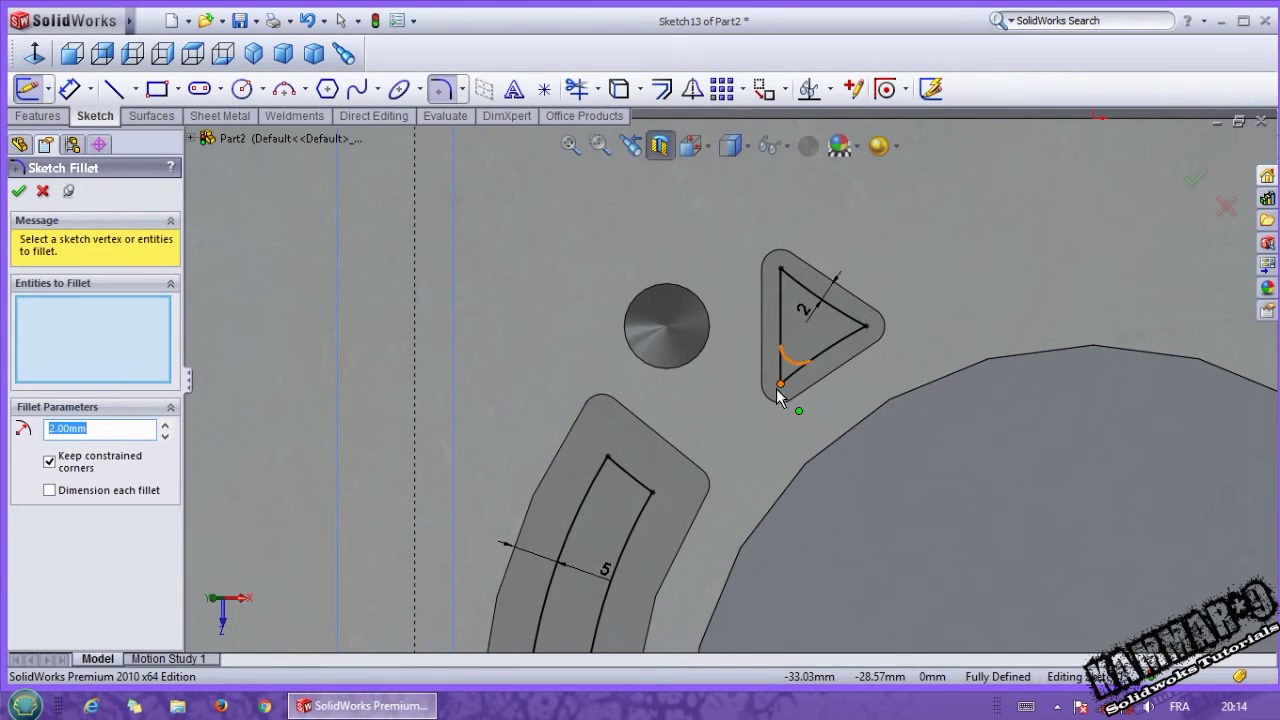
pyautogui.click(779, 392)
pyautogui.click(858, 331)
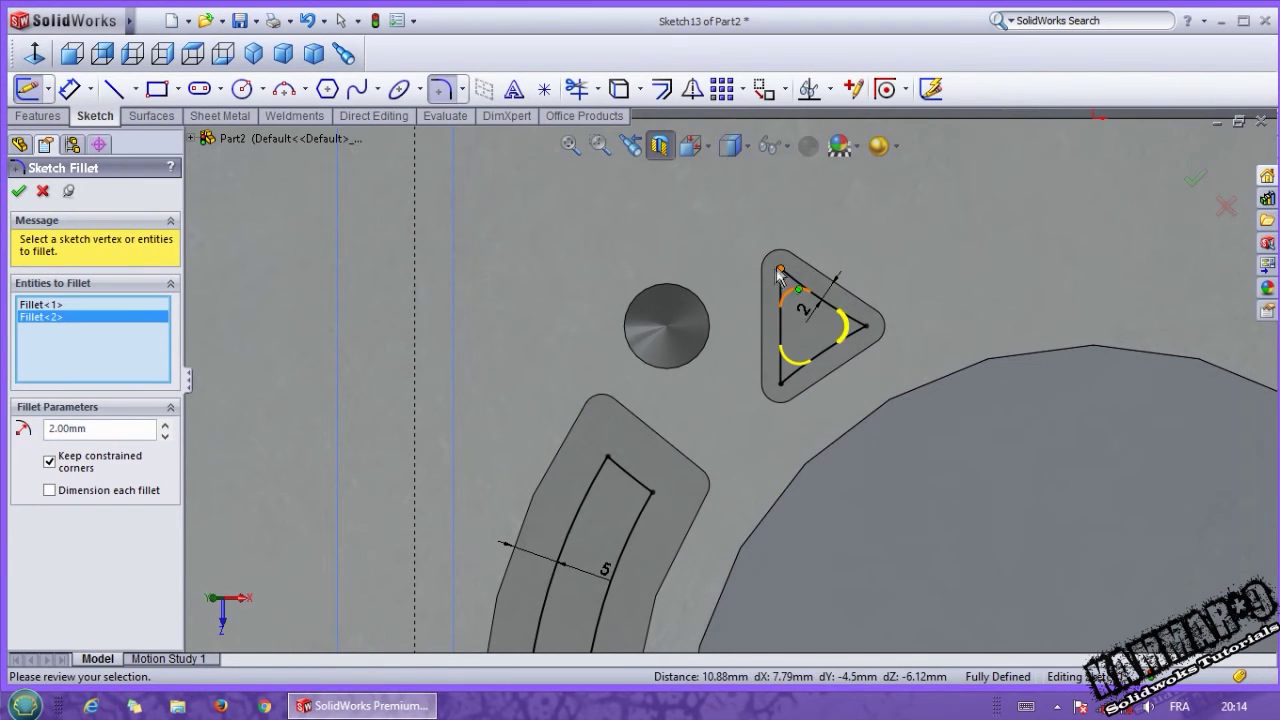
pyautogui.click(781, 270)
# Add the four corners of the curved offset profile and apply the 2 mm sketch fillets
pyautogui.click(649, 493)
pyautogui.click(607, 458)
pyautogui.scroll(2, 645, 505)
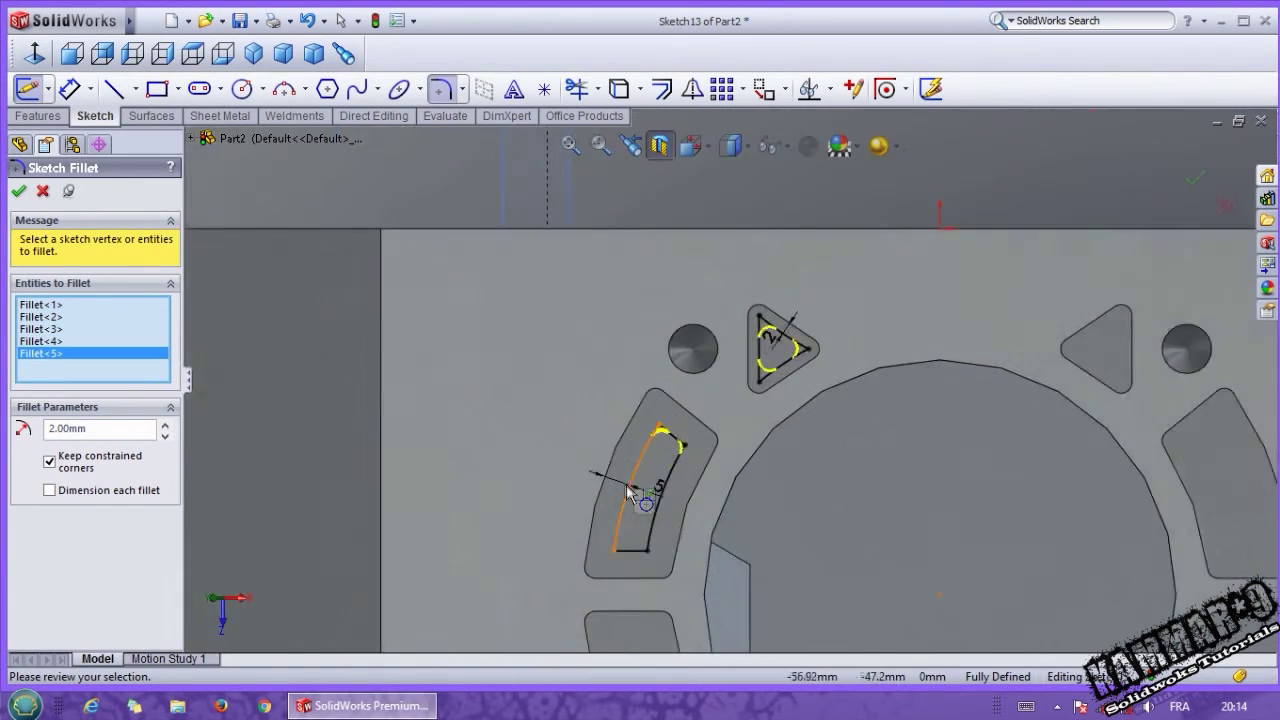
pyautogui.click(657, 497)
pyautogui.click(703, 496)
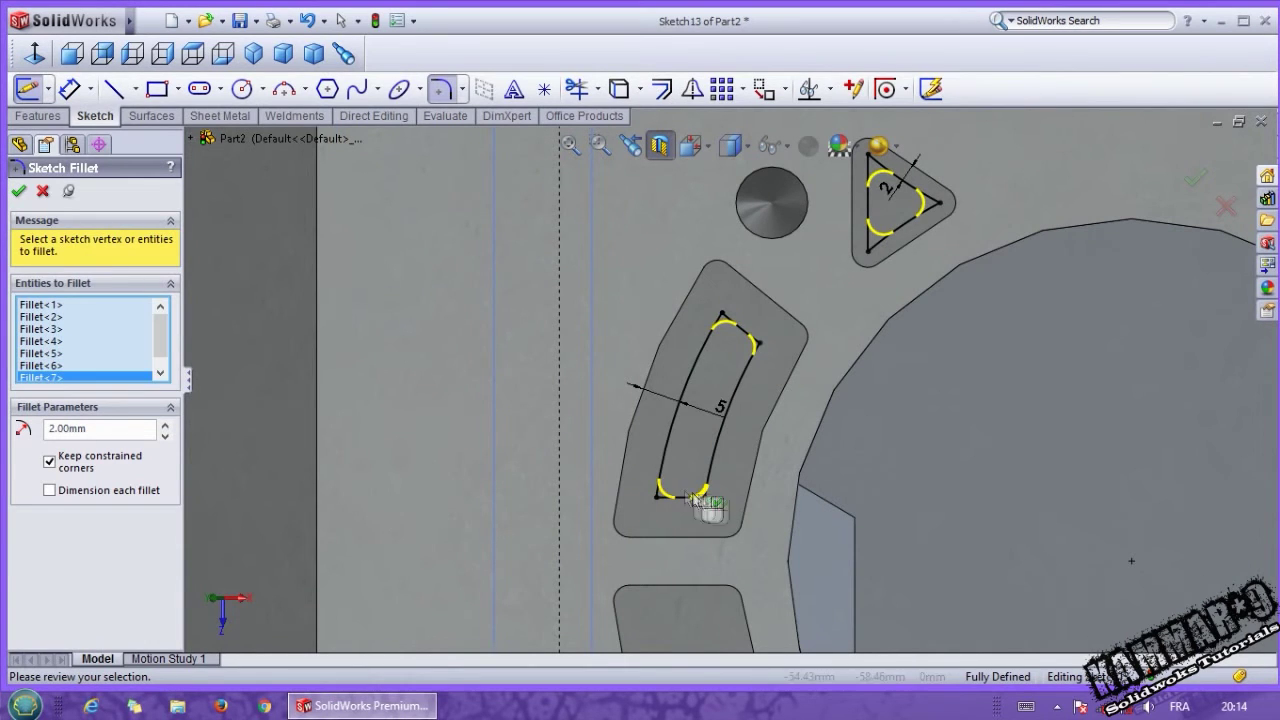
pyautogui.click(18, 191)
pyautogui.scroll(3, 600, 380)
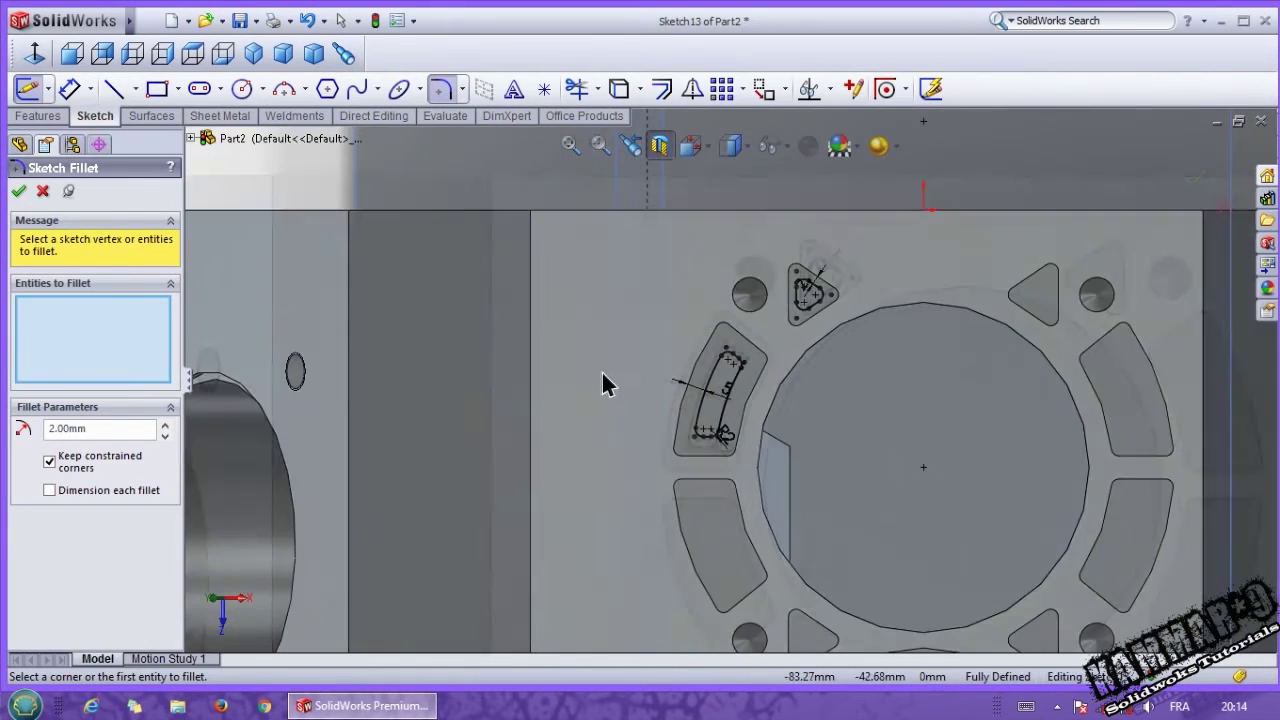
pyautogui.click(42, 191)
# Draw a vertical centreline about 21 mm long down to the end bore's centre and a horizontal one outward from it
pyautogui.click(135, 89)
pyautogui.click(150, 131)
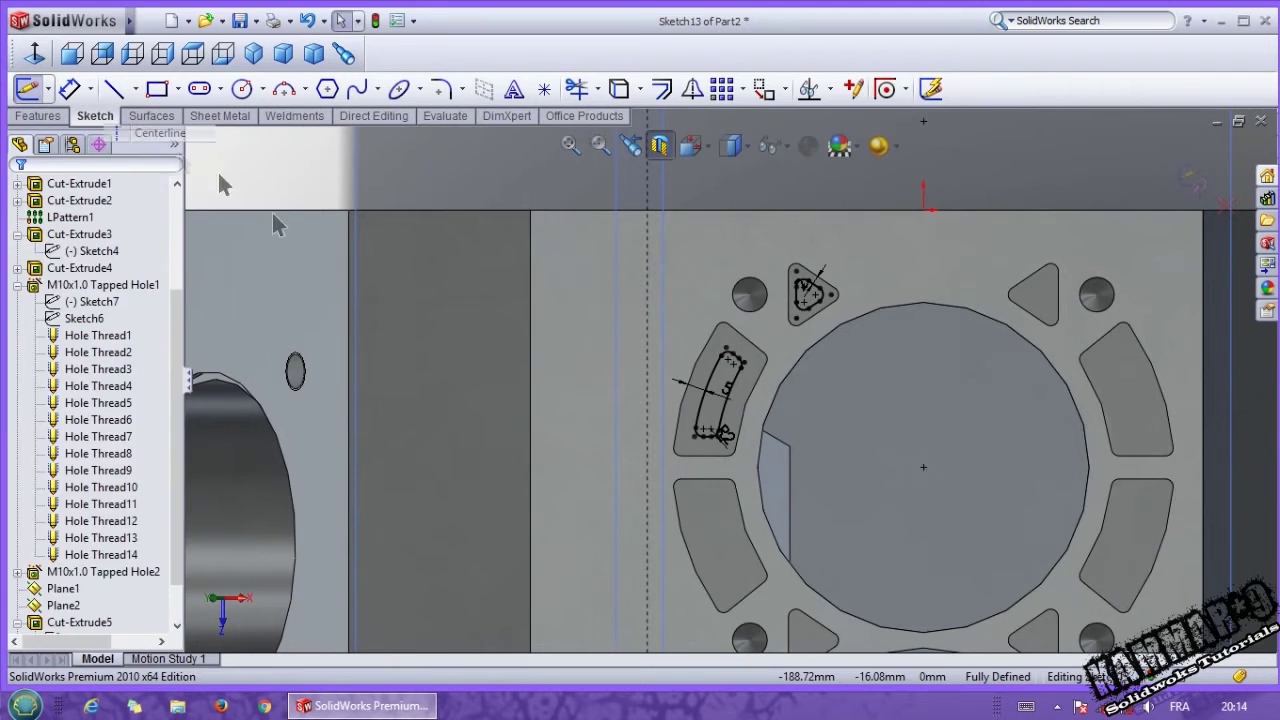
pyautogui.click(923, 388)
pyautogui.click(923, 467)
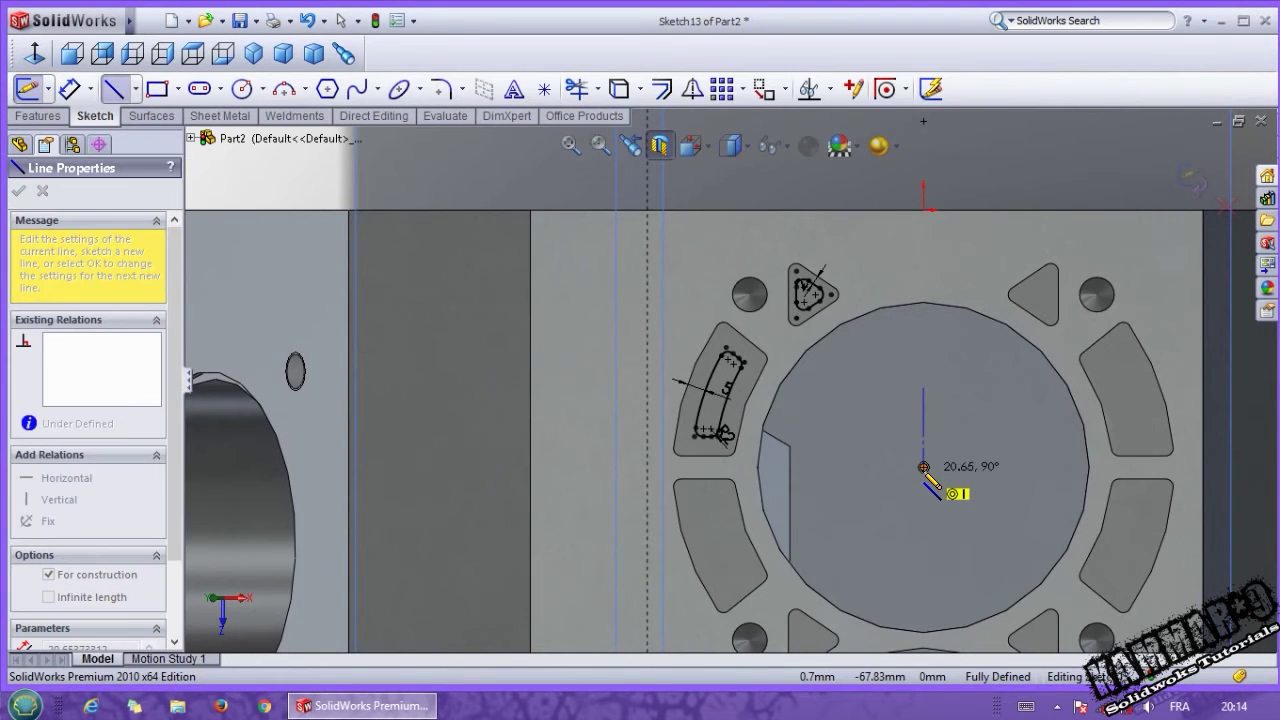
pyautogui.press('Escape')
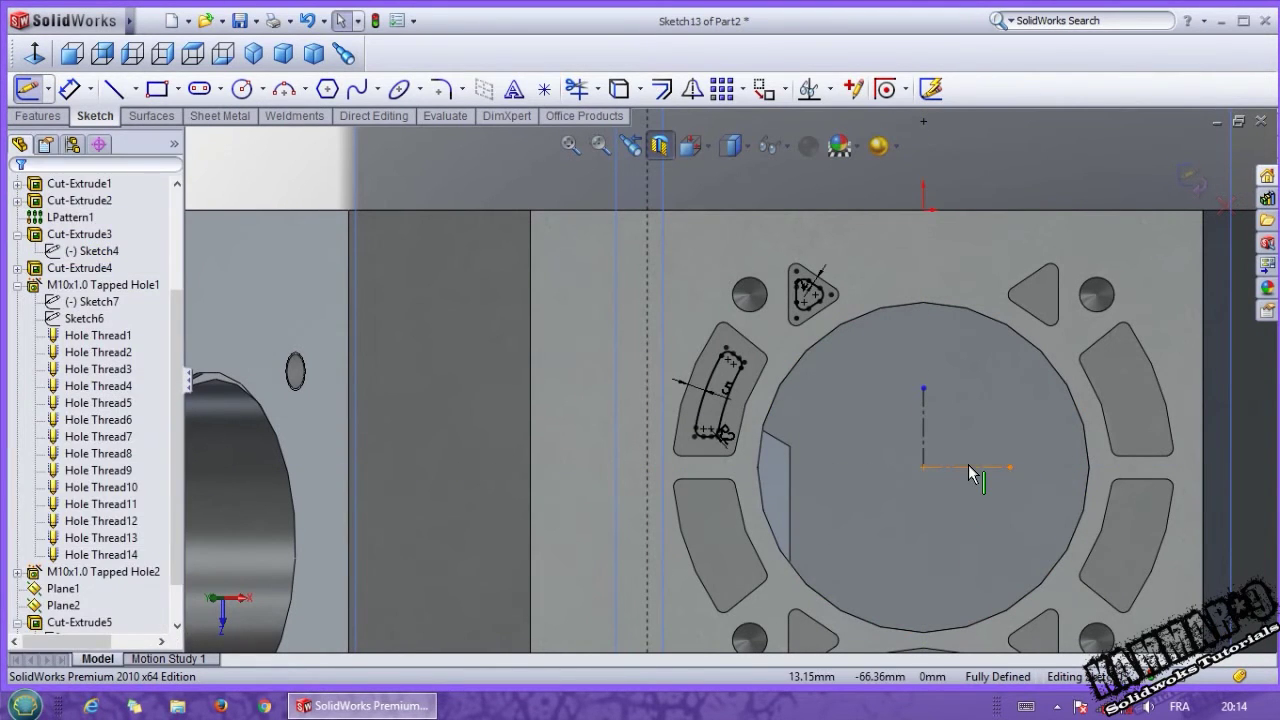
# Mirror the filleted triangular and curved profiles about the horizontal centreline through the end bore's centre
pyautogui.click(969, 467)
pyautogui.keyDown('ctrl'); pyautogui.moveTo(872, 524); pyautogui.dragTo(660, 266); pyautogui.keyUp('ctrl')
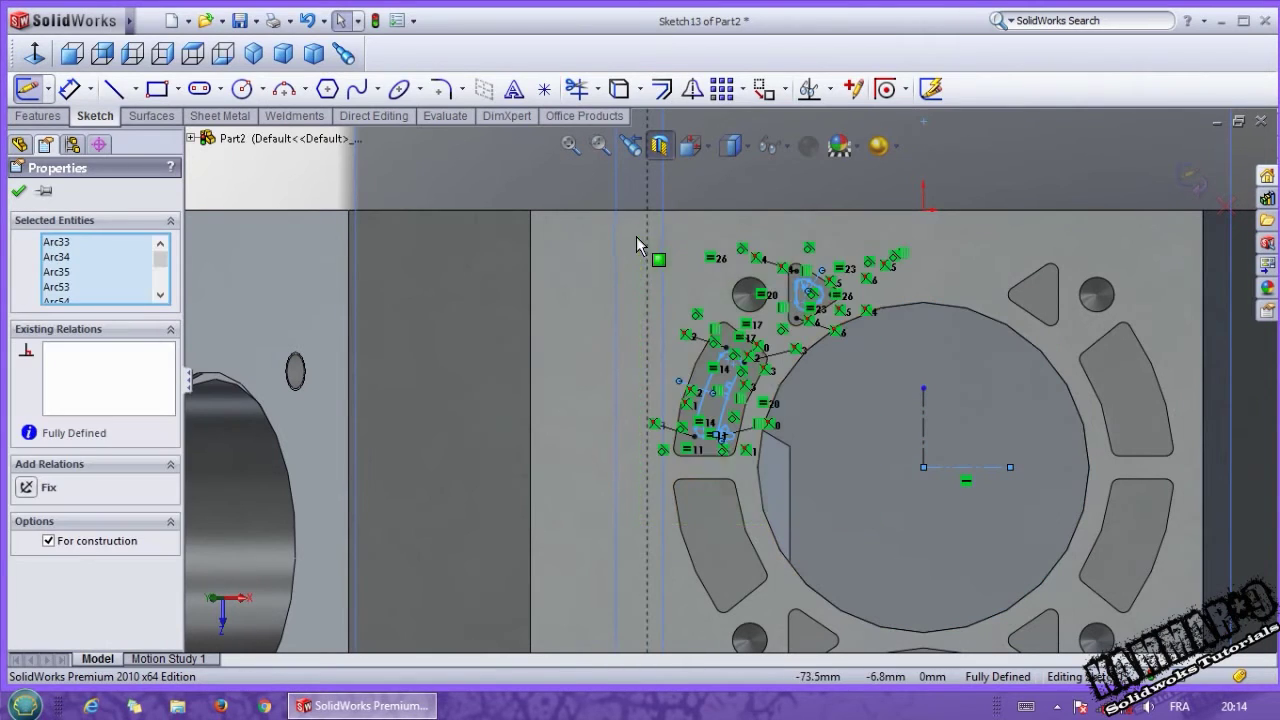
pyautogui.press('Escape')
pyautogui.scroll(2, 889, 364)
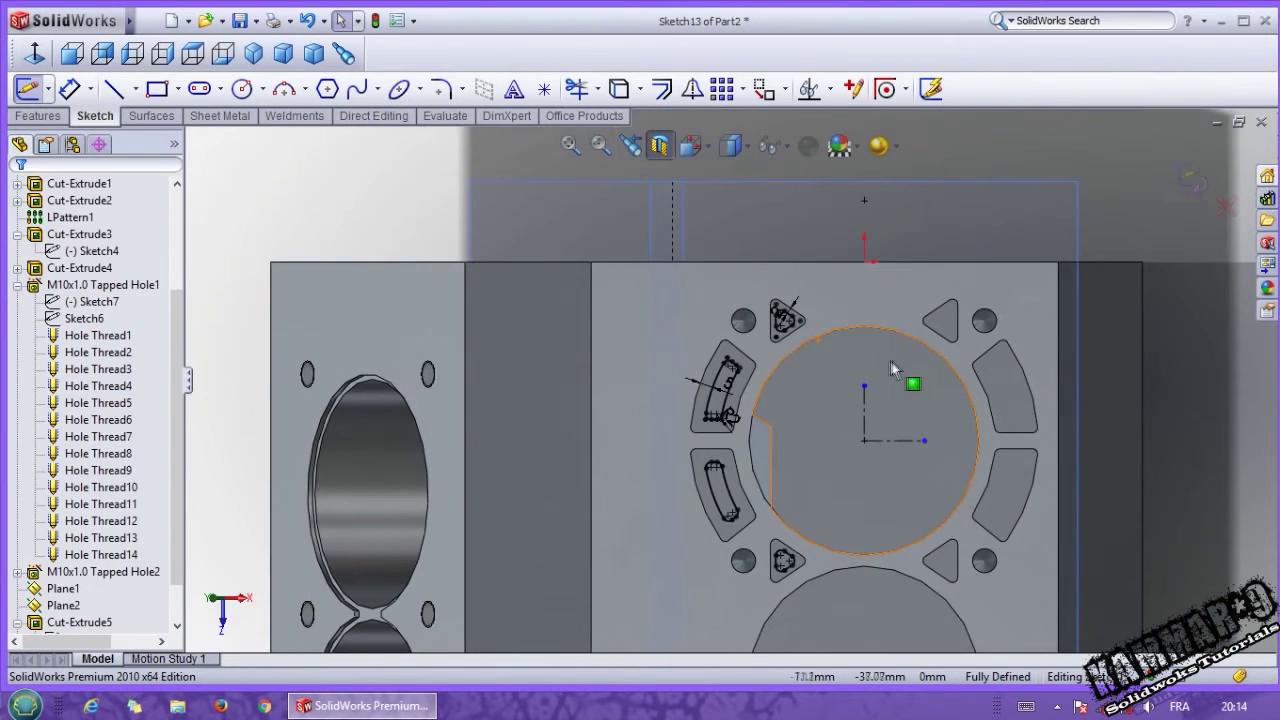
# Mirror the filleted triangular and curved profiles about the vertical centreline through the end bore's centre
pyautogui.moveTo(850, 620); pyautogui.dragTo(785, 537)
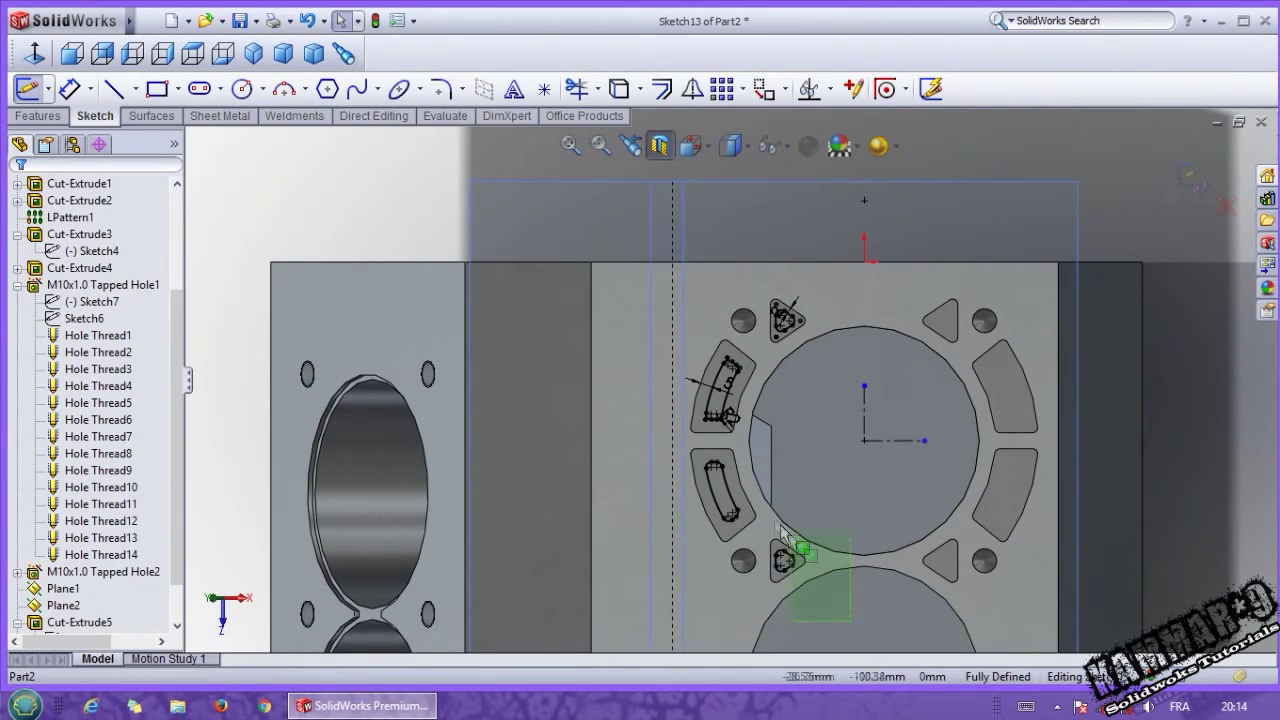
pyautogui.moveTo(652, 266); pyautogui.dragTo(652, 265)
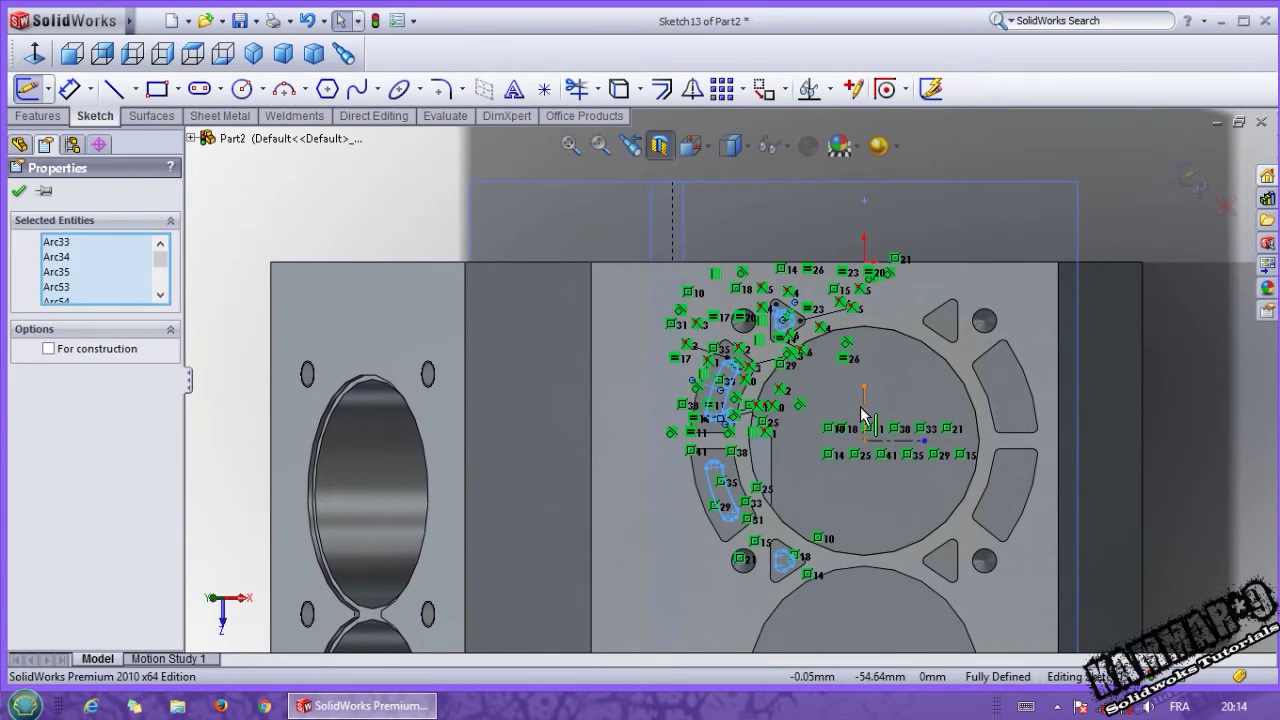
pyautogui.click(693, 90)
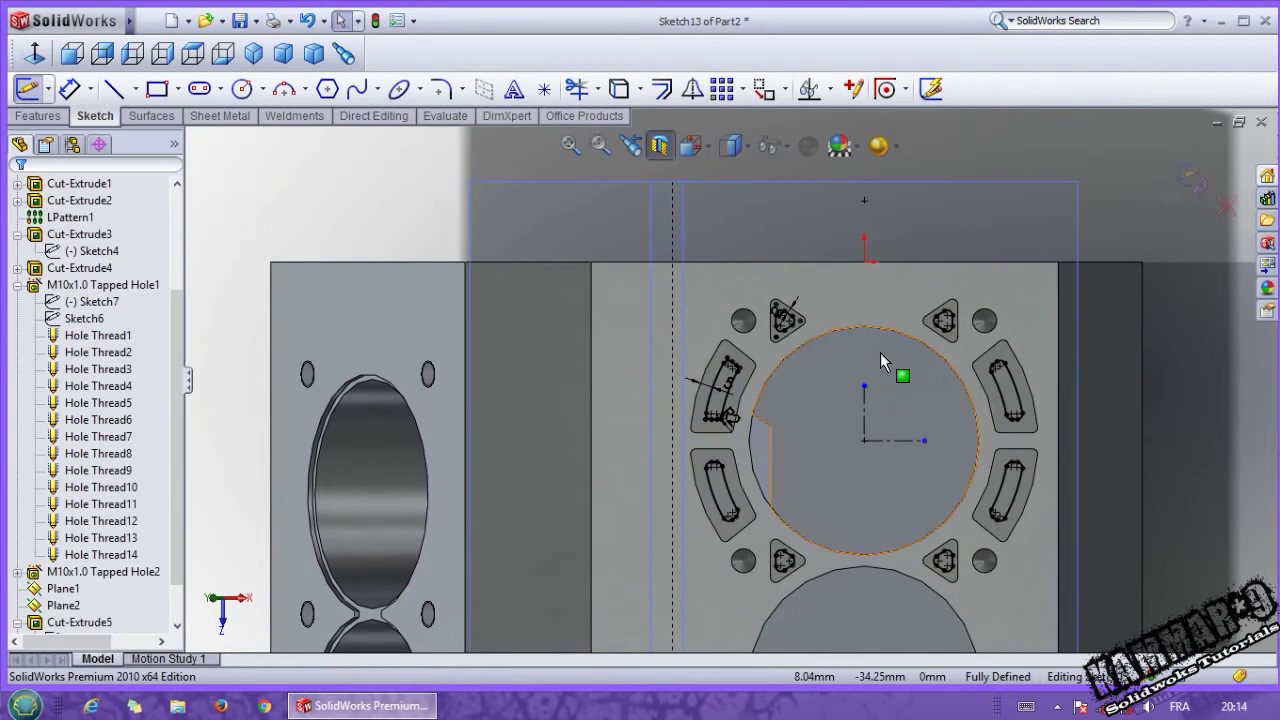
# Cut the filleted opening profiles 20 mm deep as a blind extruded cut and turn off the section view
pyautogui.click(38, 116)
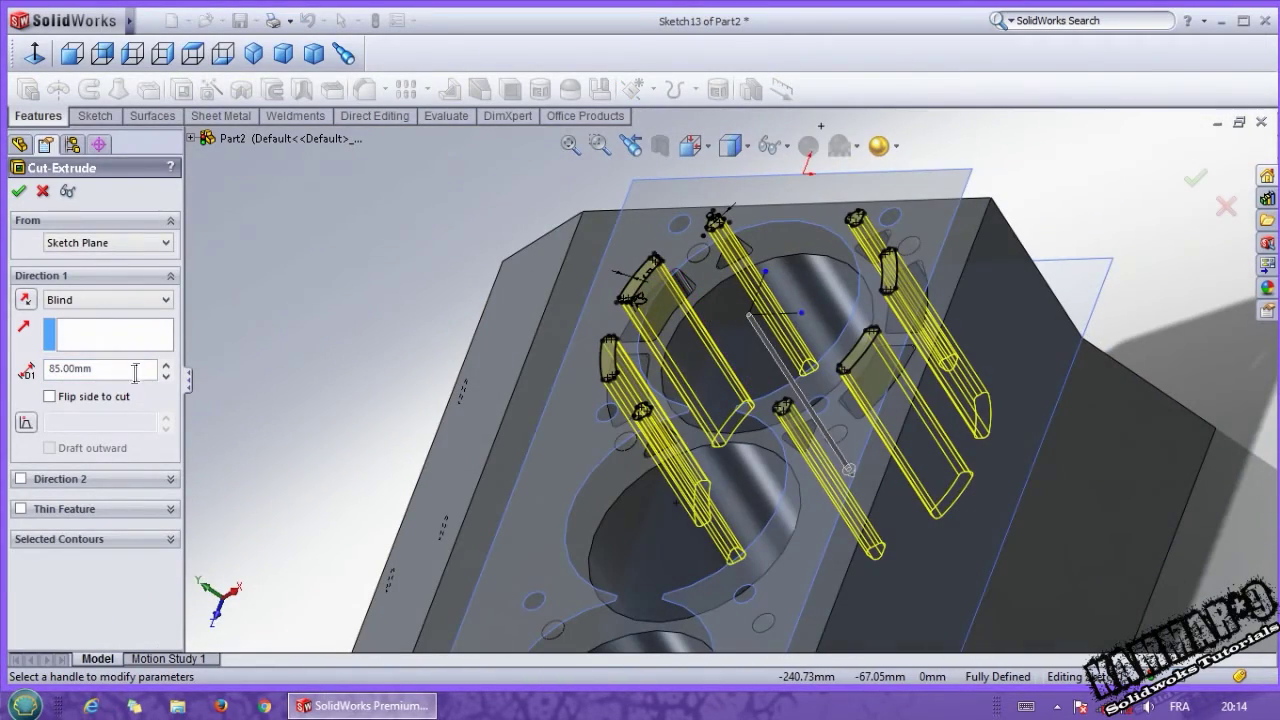
pyautogui.write('0')
pyautogui.press('Return')
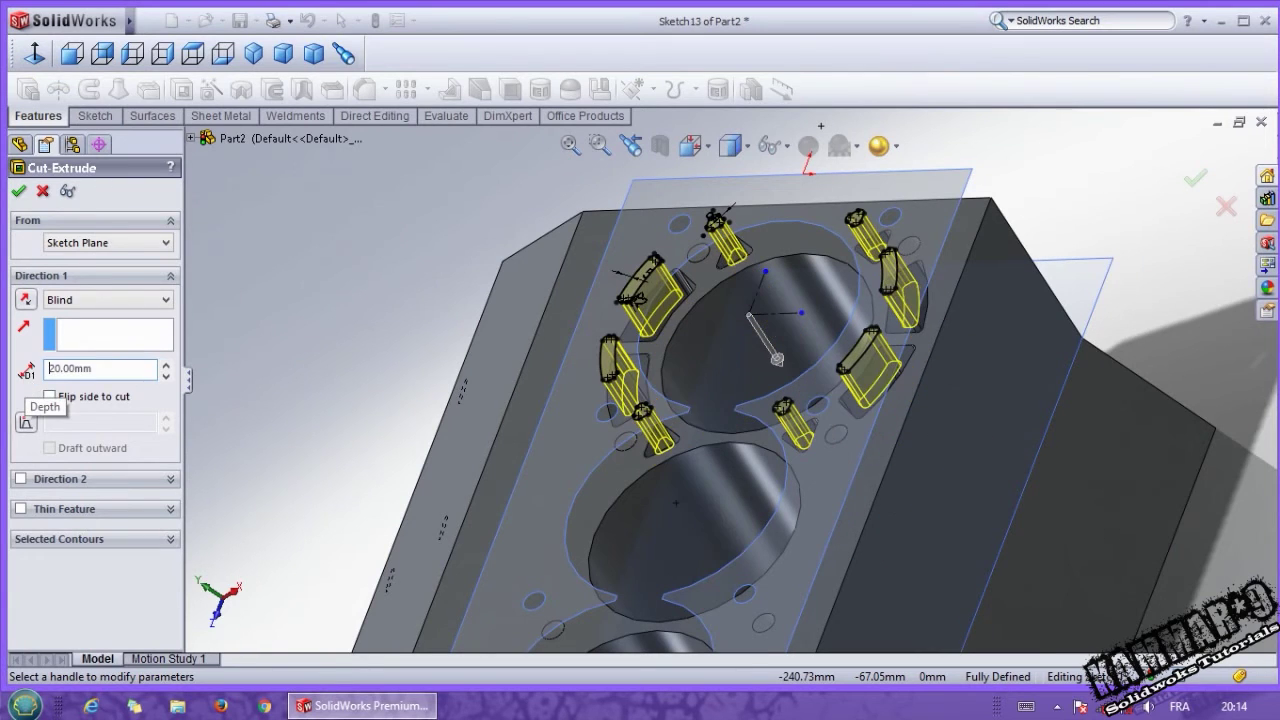
pyautogui.click(731, 147)
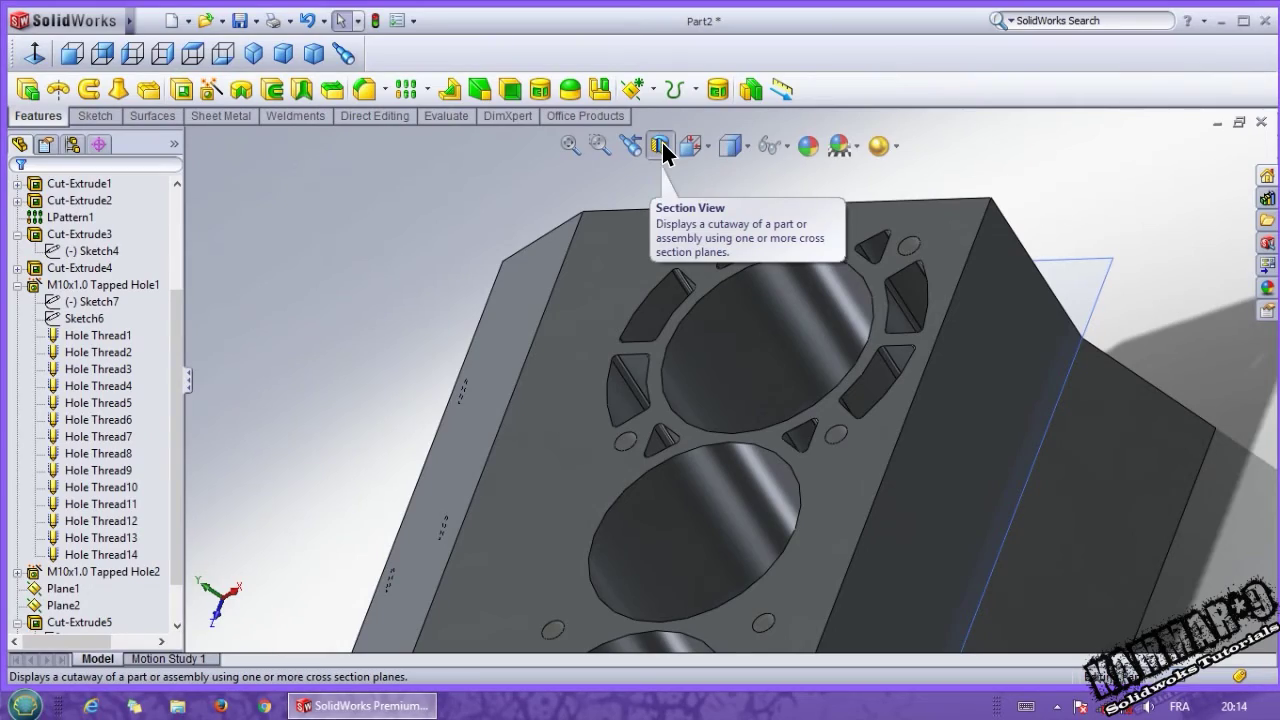
pyautogui.click(664, 150)
# Reopen the sketch of the first bank's filleted openings, copy all its profiles and centrelines, and exit the sketch
pyautogui.moveTo(676, 364); pyautogui.dragTo(553, 480, button='middle')
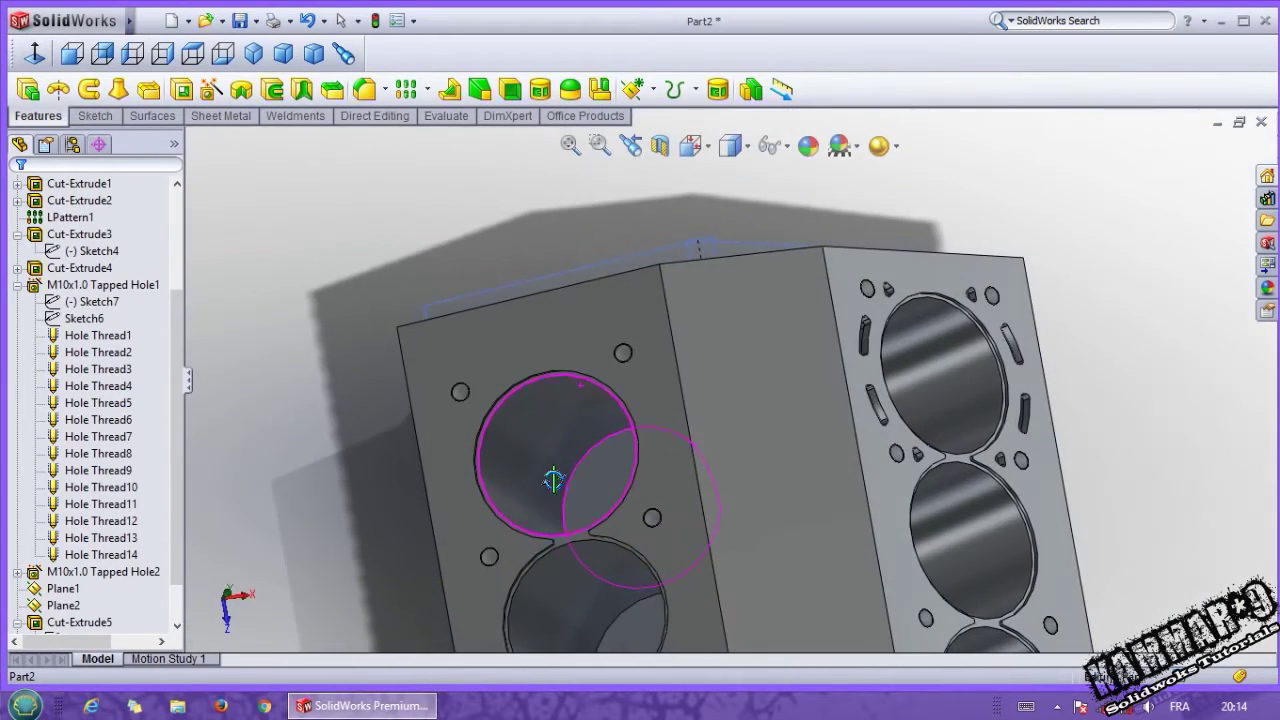
pyautogui.scroll(-2, 537, 389)
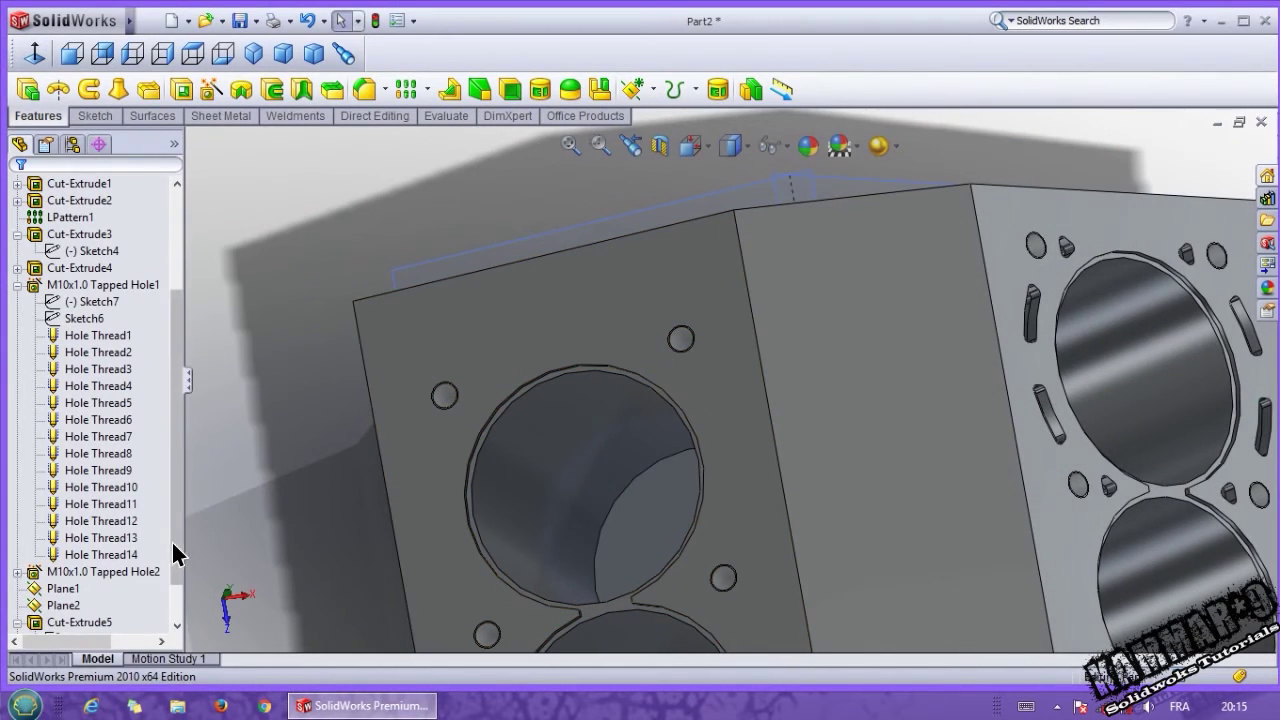
pyautogui.scroll(-1, 168, 545)
pyautogui.click(67, 618)
pyautogui.click(130, 572)
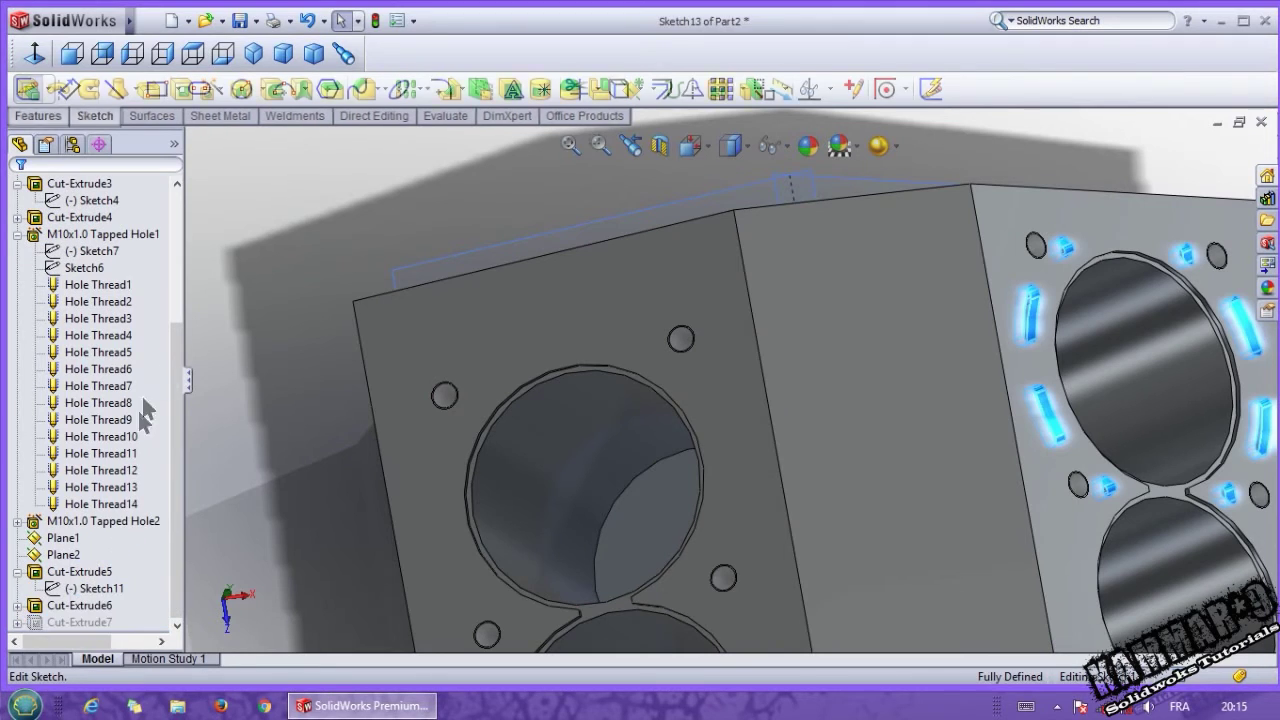
pyautogui.click(34, 54)
pyautogui.scroll(-5, 543, 200)
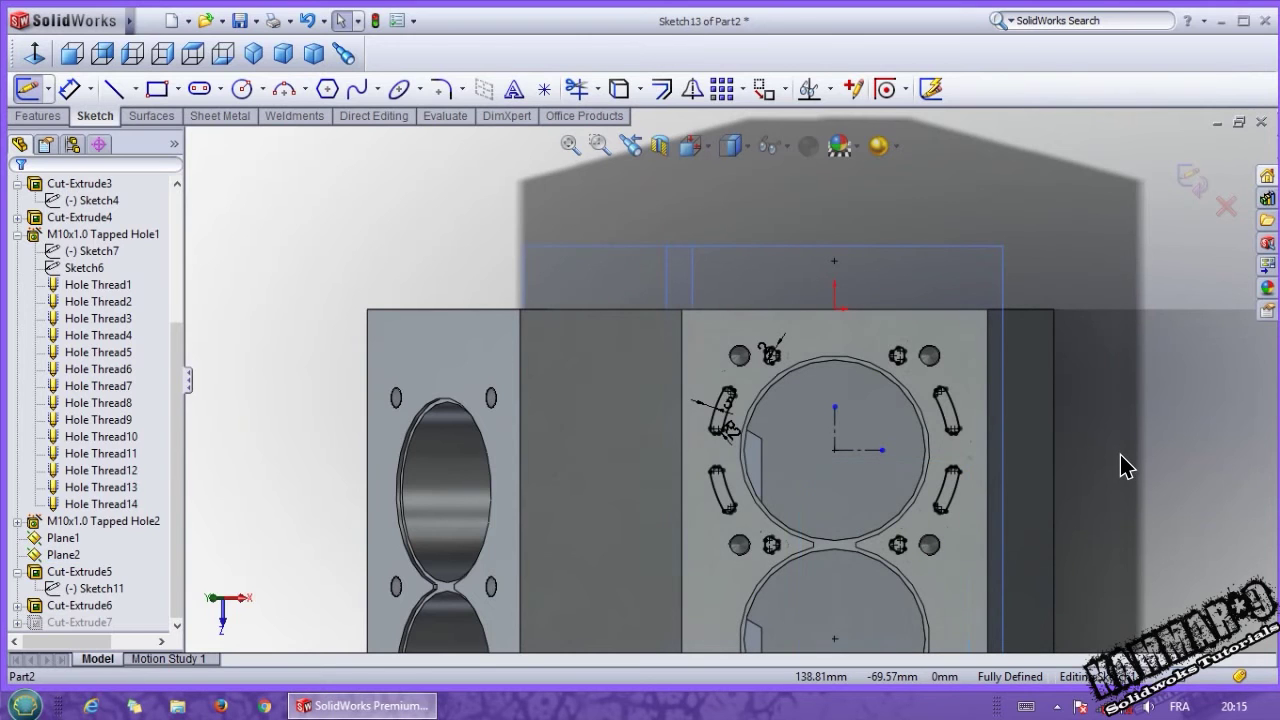
pyautogui.moveTo(1215, 515)
pyautogui.mouseDown()
pyautogui.moveTo(694, 366)
pyautogui.moveTo(625, 288)
pyautogui.mouseUp()
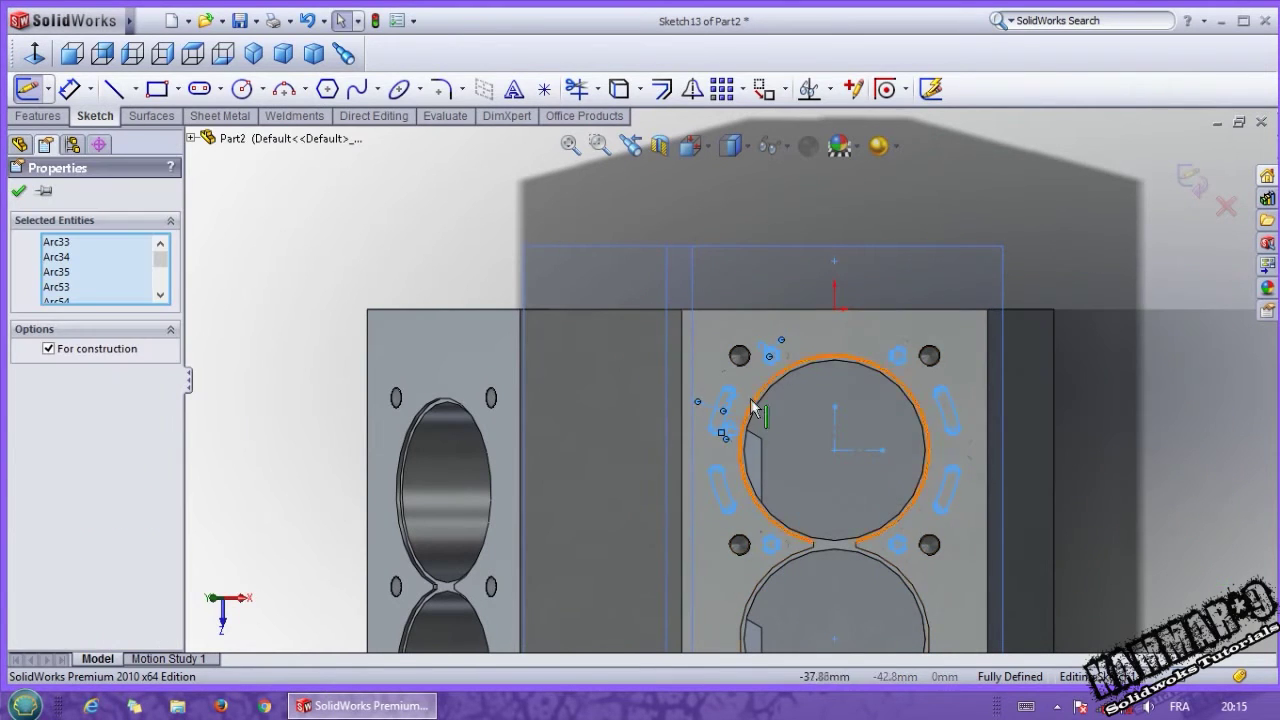
pyautogui.click(1189, 179)
# Start a sketch on the second bank's bore face and paste the copied opening profiles beside the block
pyautogui.moveTo(480, 340)
pyautogui.mouseDown(button='middle')
pyautogui.moveTo(525, 357)
pyautogui.moveTo(462, 346)
pyautogui.mouseUp(button='middle')
pyautogui.click(460, 344)
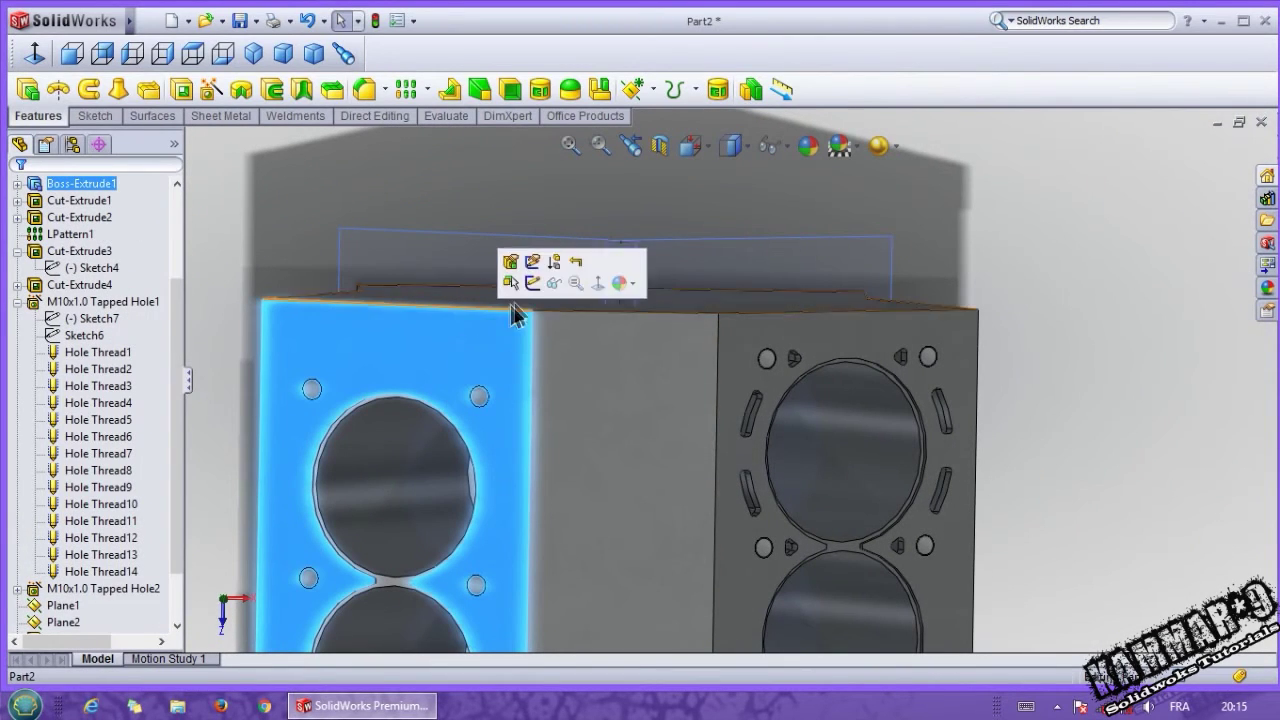
pyautogui.click(532, 282)
pyautogui.click(35, 53)
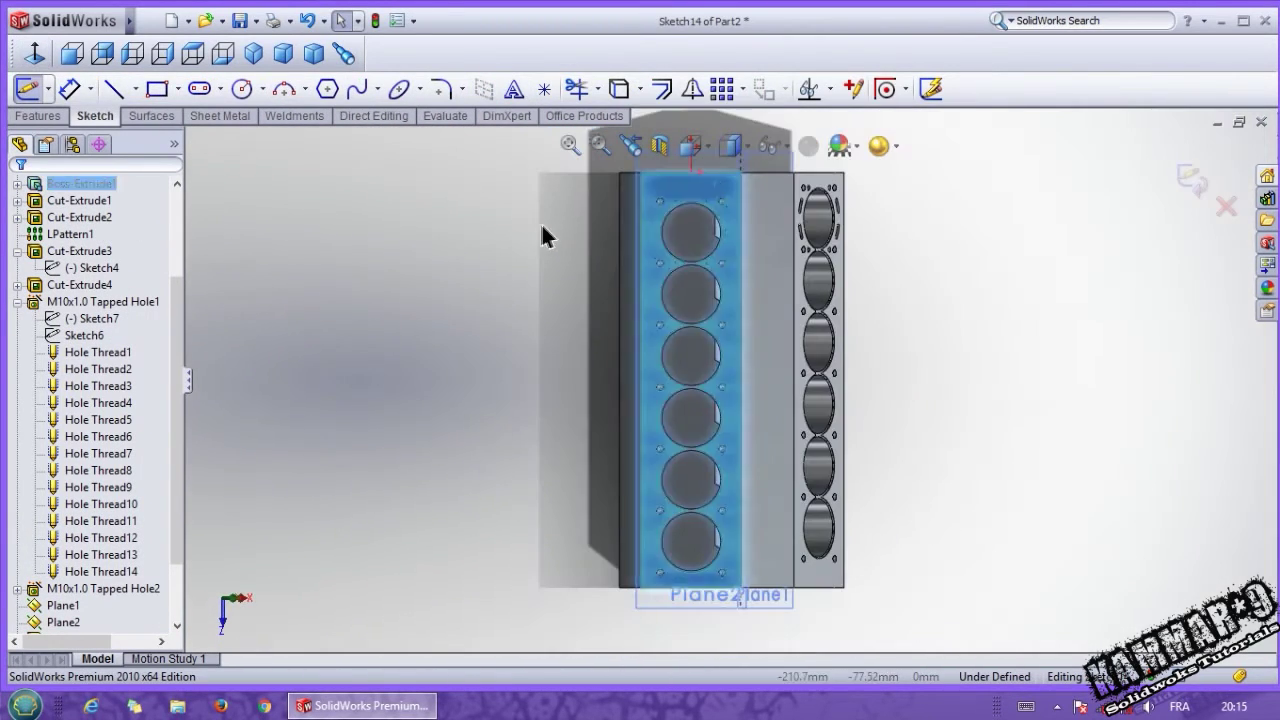
pyautogui.hotkey('ctrl', 'v')
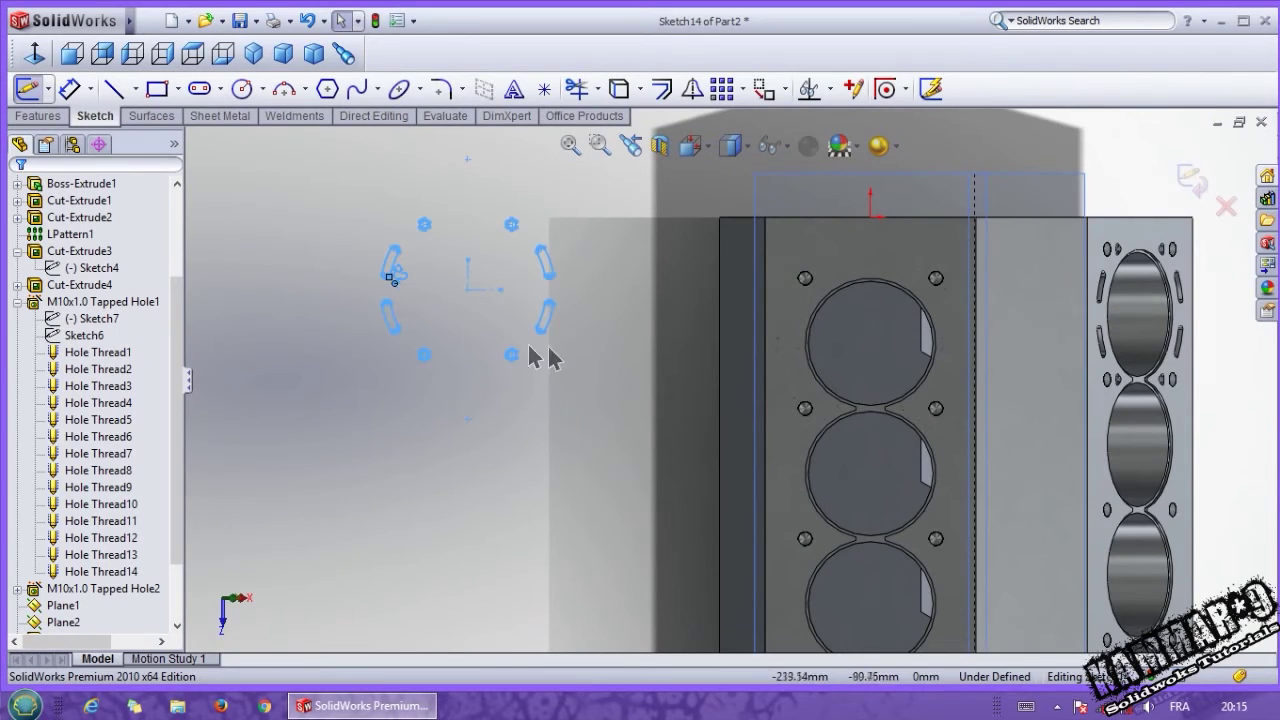
# Place a point at the second bank's end bore centre and move the pasted profiles there from their centreline intersection
pyautogui.scroll(-1, 657, 234)
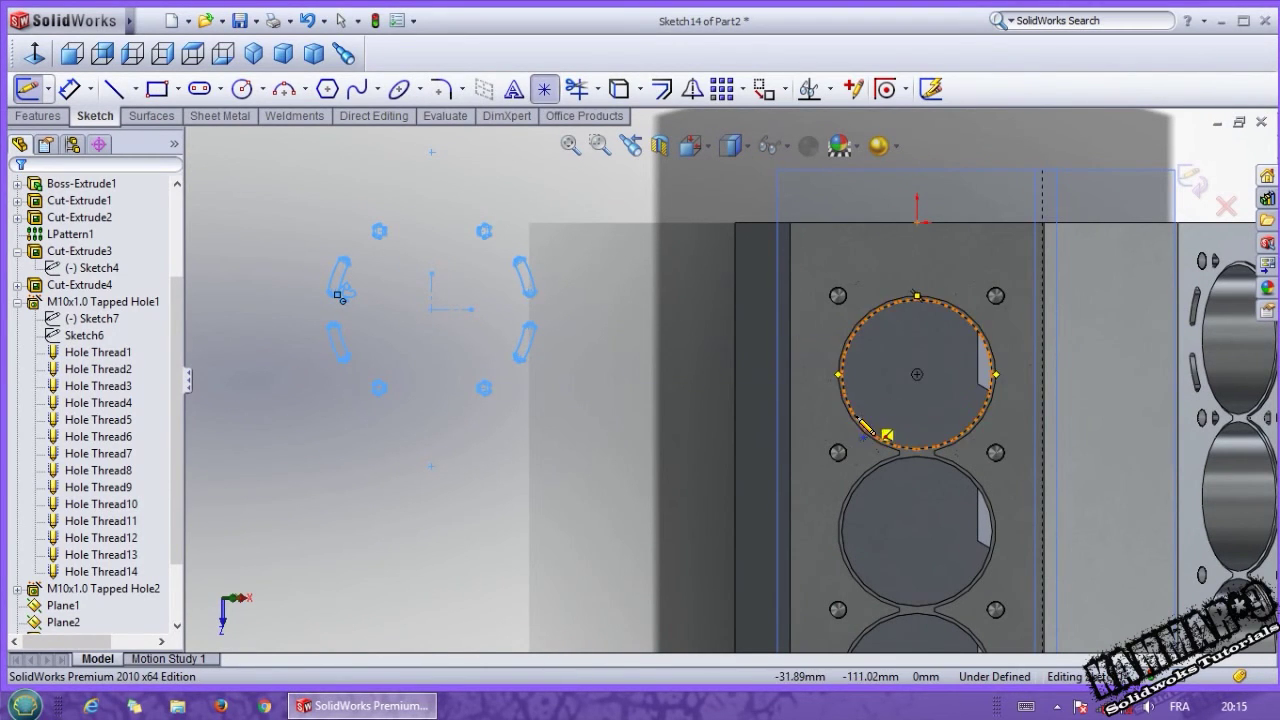
pyautogui.click(915, 375)
pyautogui.press('Escape')
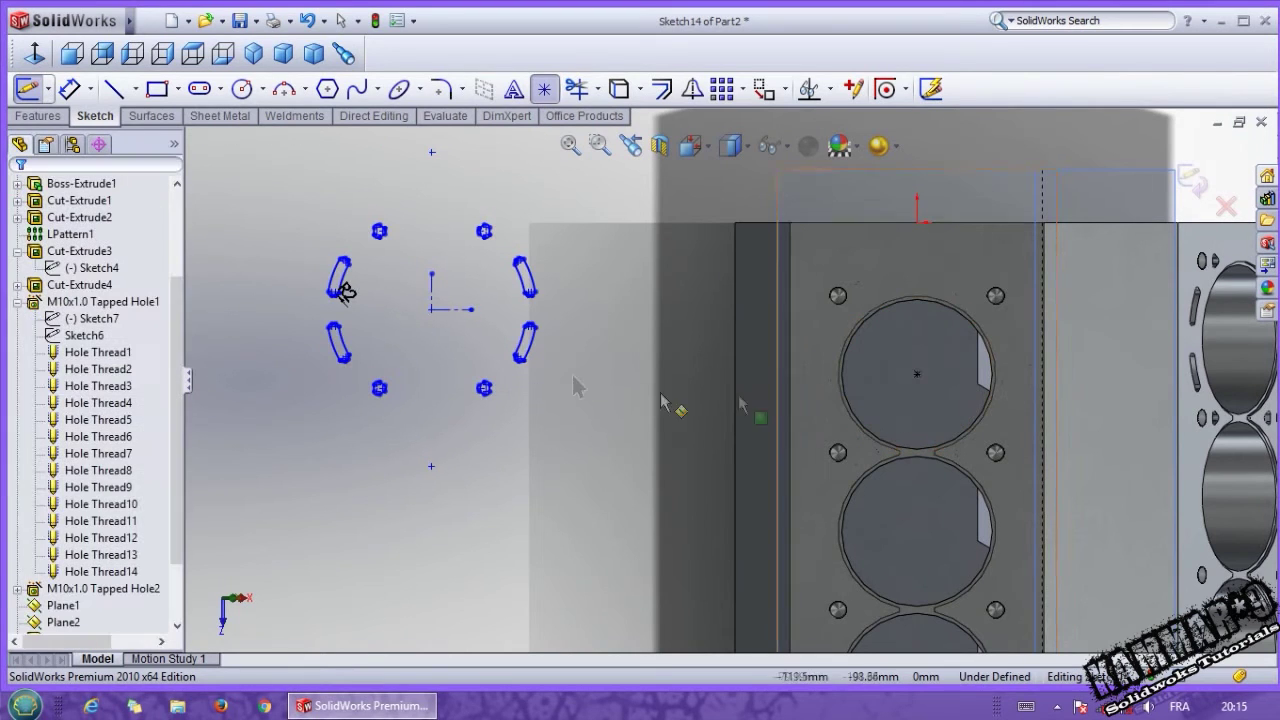
pyautogui.moveTo(262, 194)
pyautogui.mouseDown()
pyautogui.moveTo(523, 407)
pyautogui.moveTo(564, 480)
pyautogui.mouseUp()
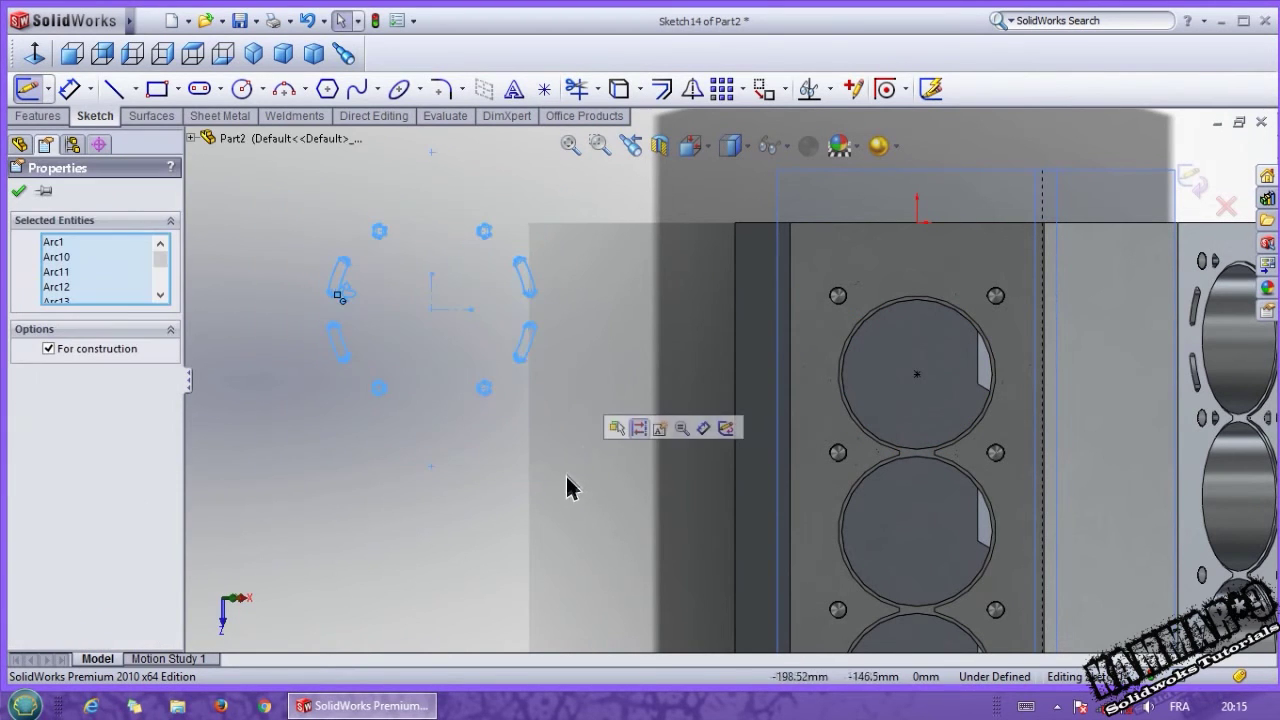
pyautogui.click(756, 92)
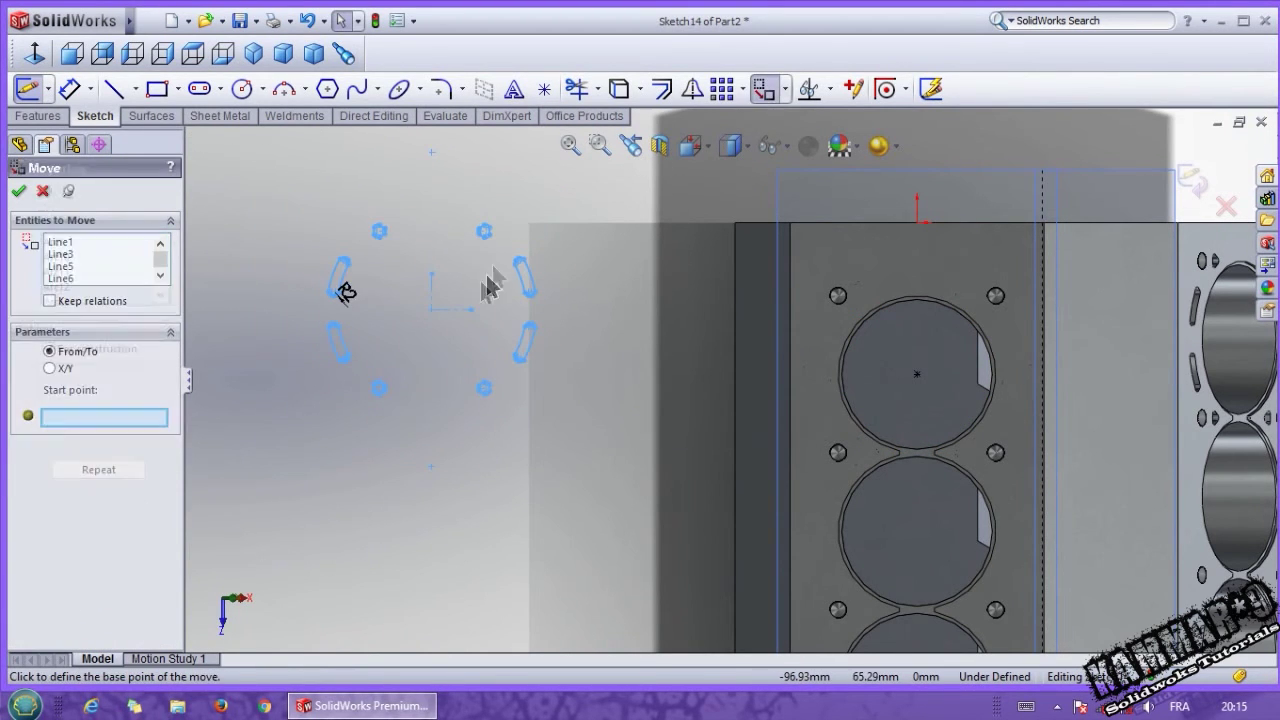
pyautogui.click(431, 310)
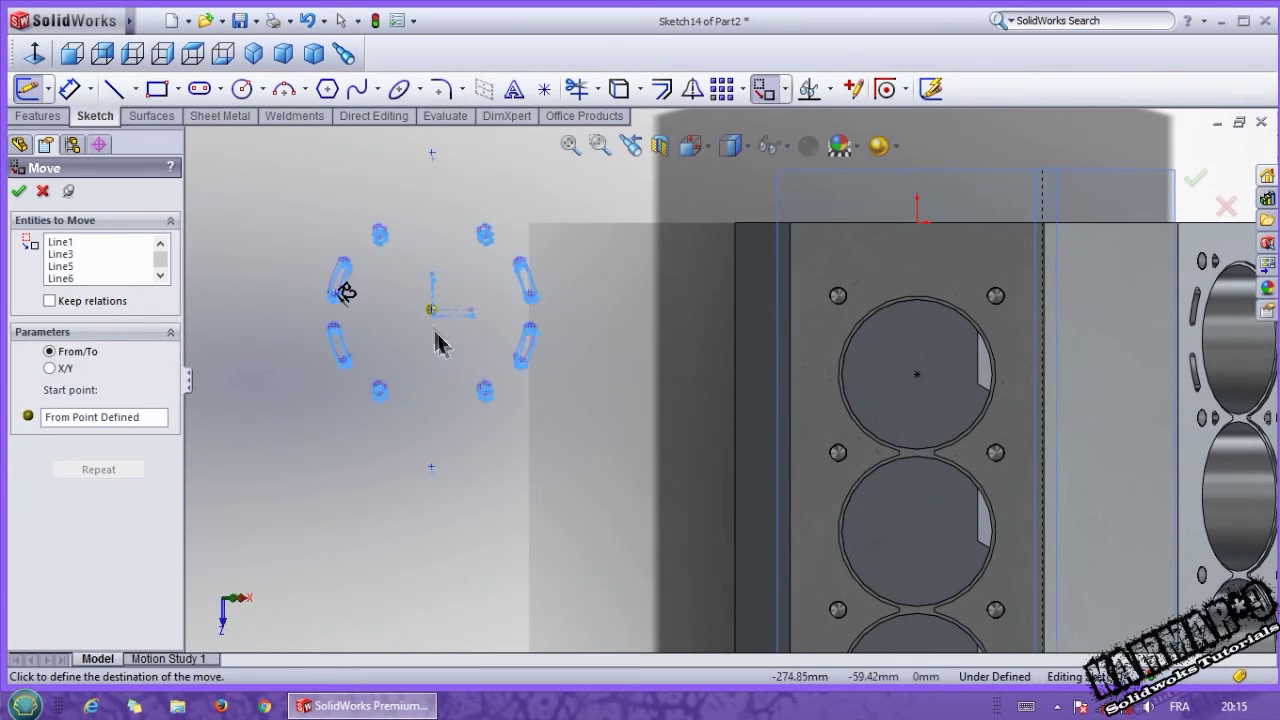
pyautogui.click(916, 374)
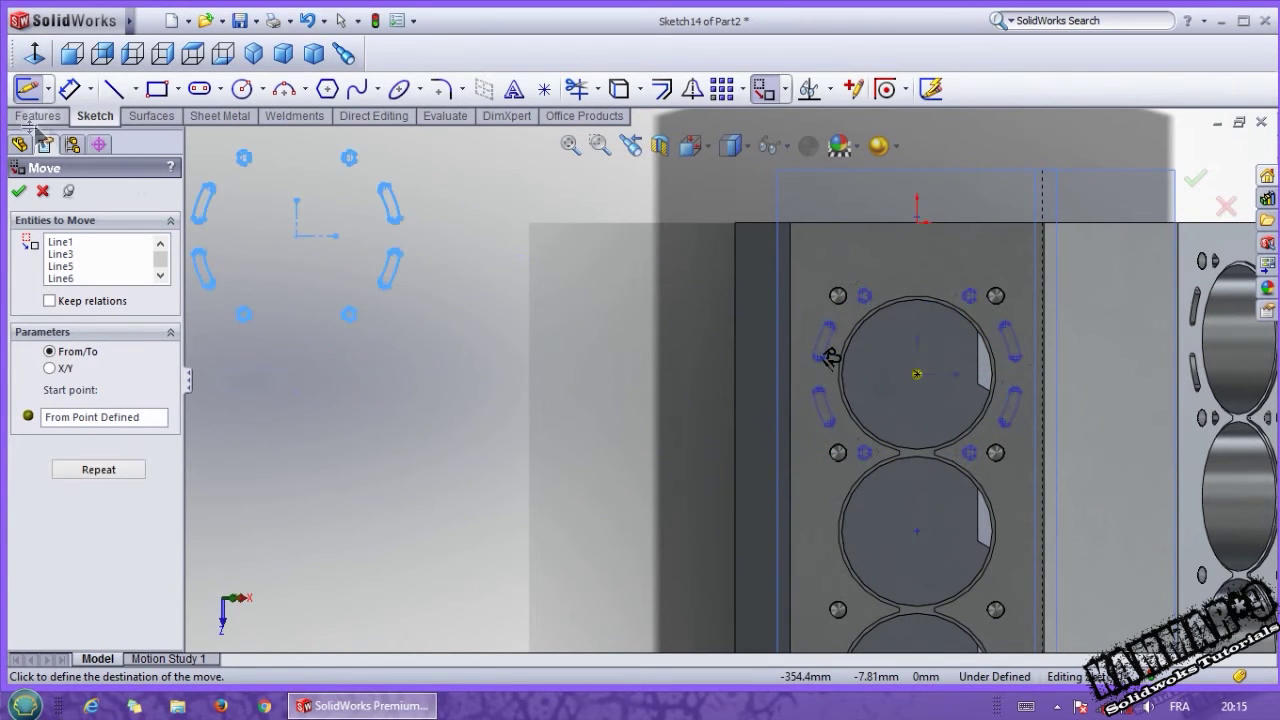
pyautogui.click(19, 192)
# Cut the moved opening profiles 20 mm deep into the second bank with a blind extruded cut
pyautogui.click(38, 115)
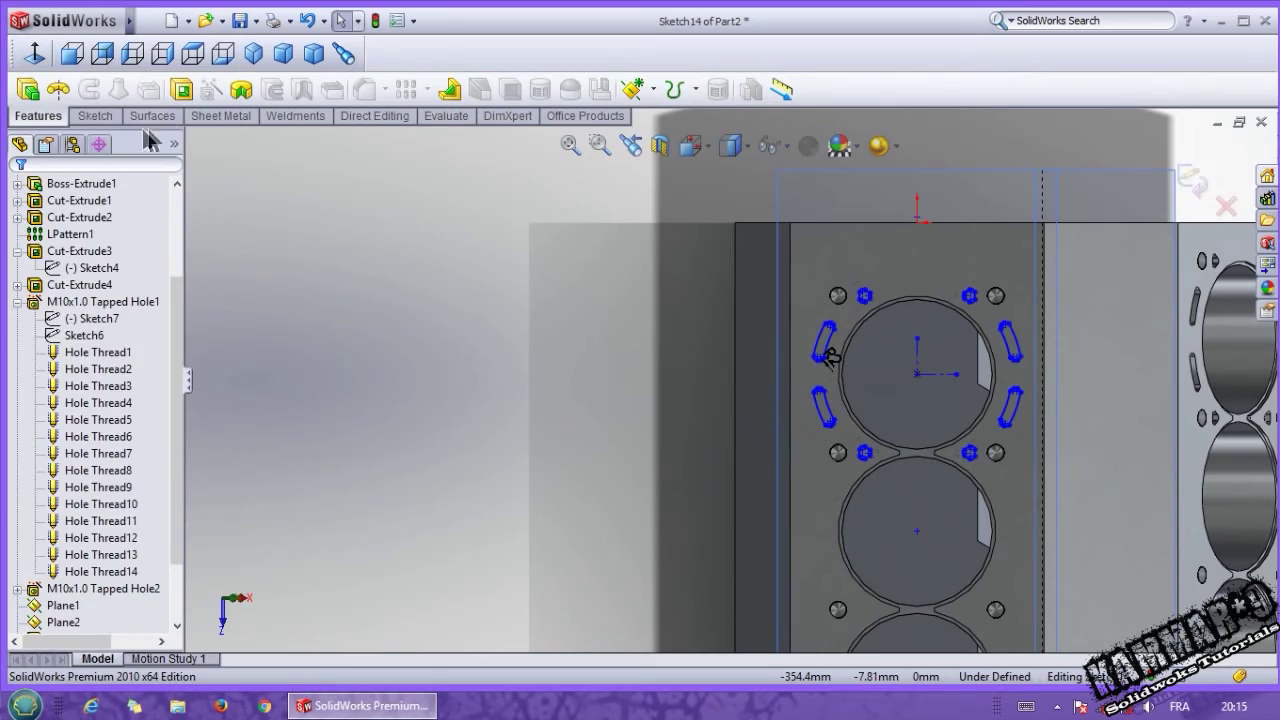
pyautogui.click(182, 91)
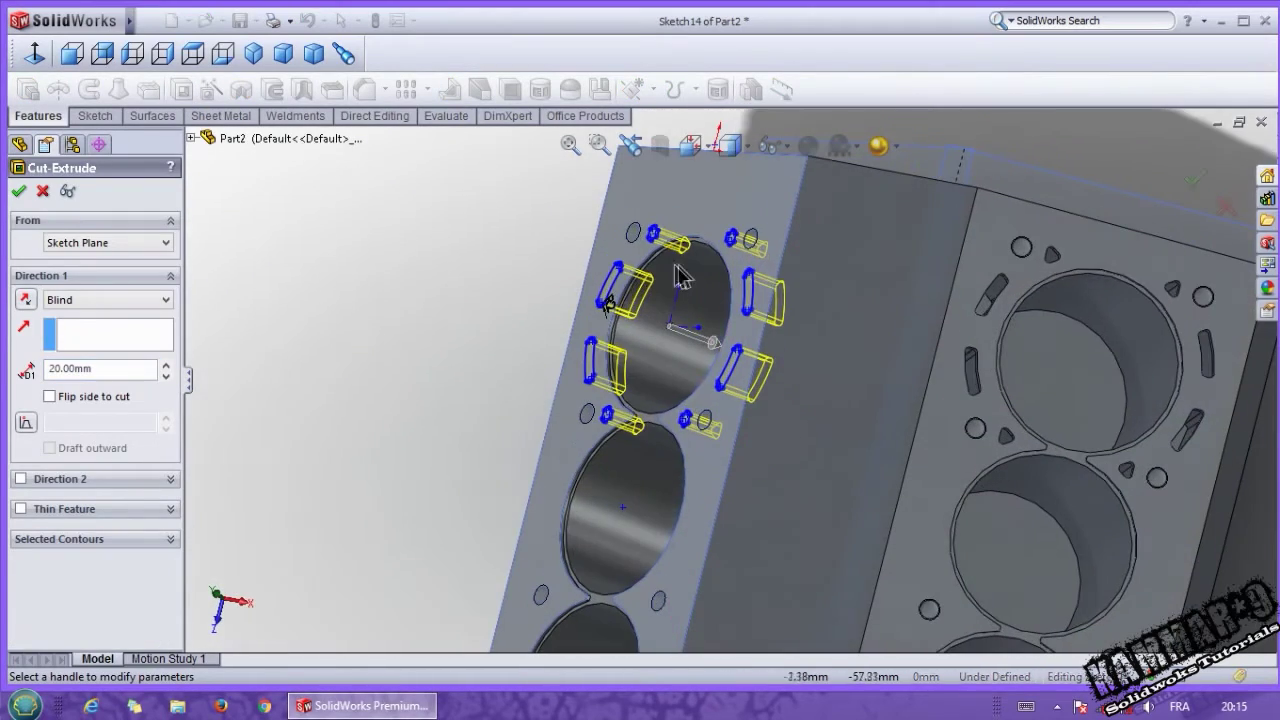
pyautogui.click(21, 192)
# Linear-pattern Cut-Extrude5 through Cut-Extrude8 along the block's long edge with 90 mm spacing and 6 instances
pyautogui.scroll(3, 706, 380)
pyautogui.moveTo(665, 390); pyautogui.dragTo(714, 337, button='middle')
pyautogui.moveTo(176, 492); pyautogui.dragTo(180, 590)
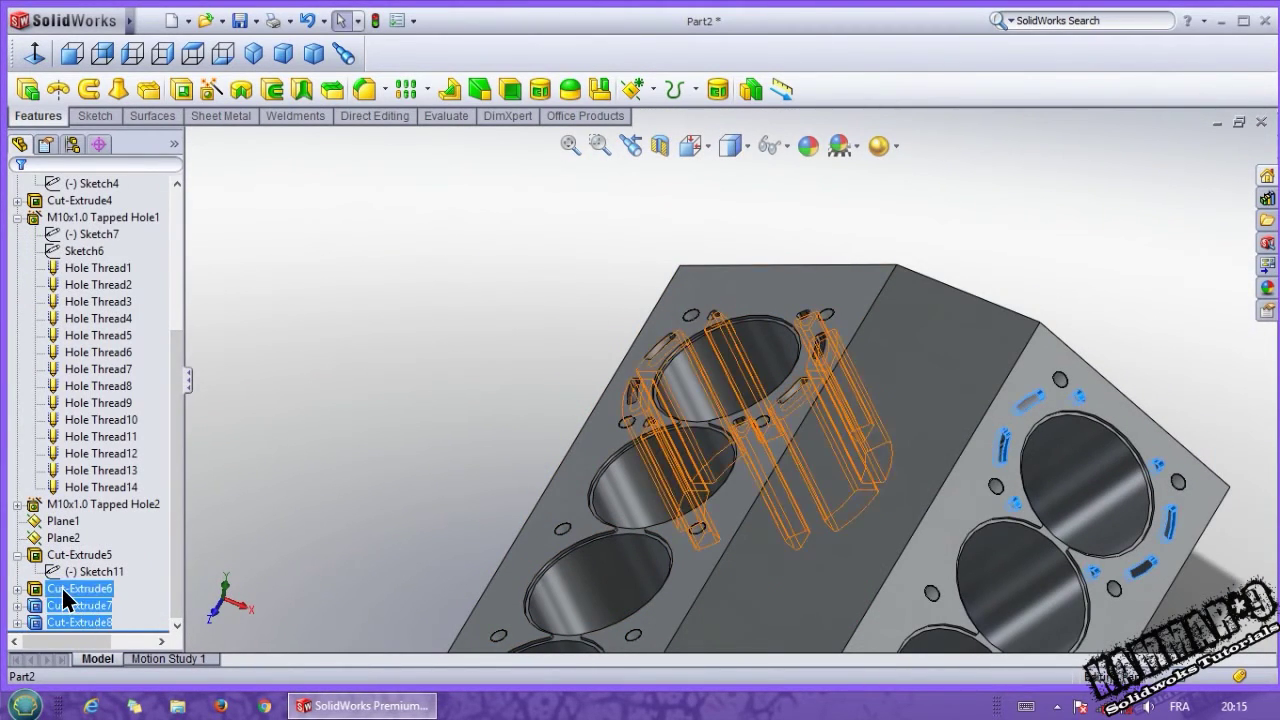
pyautogui.scroll(1, 371, 459)
pyautogui.keyDown('ctrl'); pyautogui.click(93, 590); pyautogui.keyUp('ctrl')
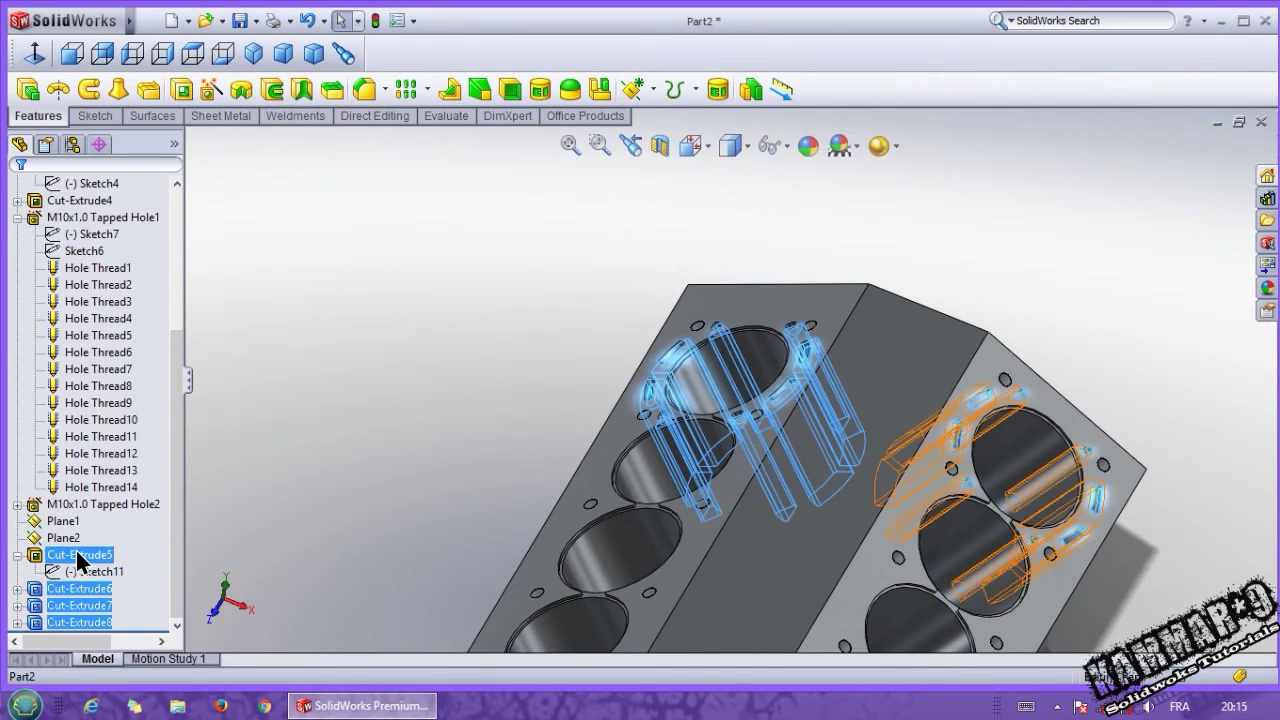
pyautogui.keyDown('ctrl'); pyautogui.click(77, 554); pyautogui.keyUp('ctrl')
pyautogui.moveTo(443, 514); pyautogui.dragTo(520, 330, button='middle')
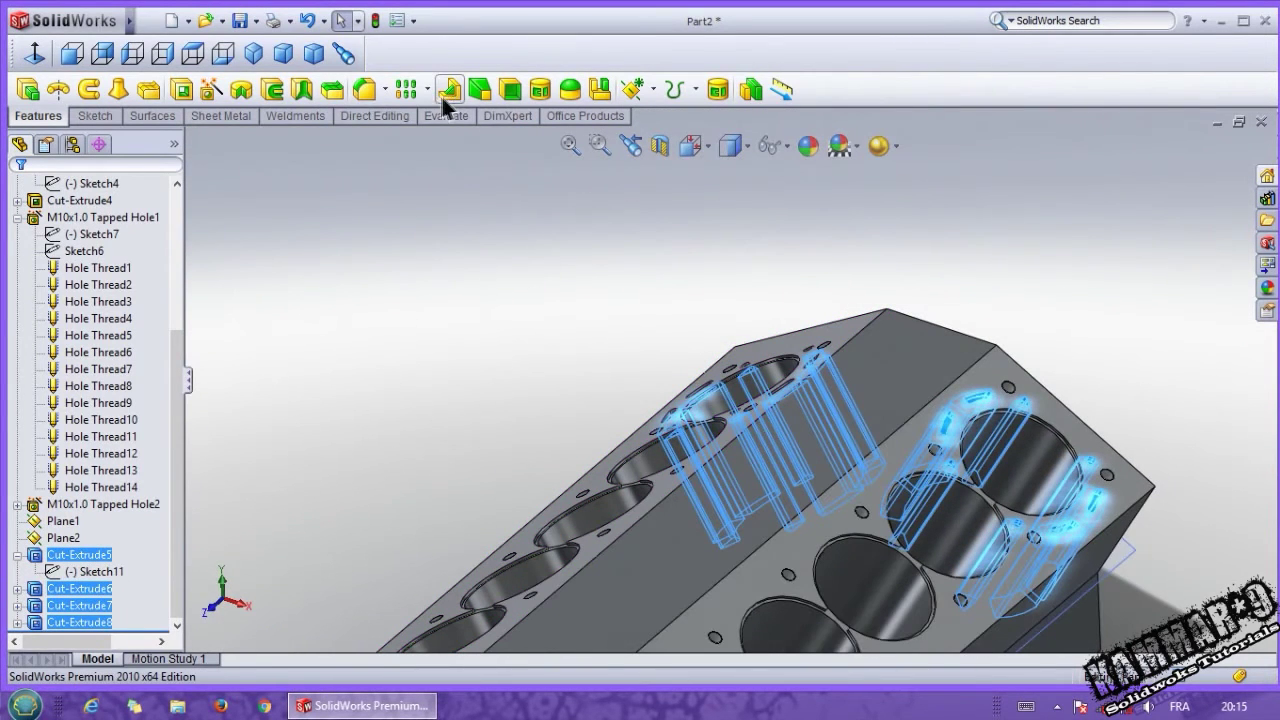
pyautogui.click(405, 90)
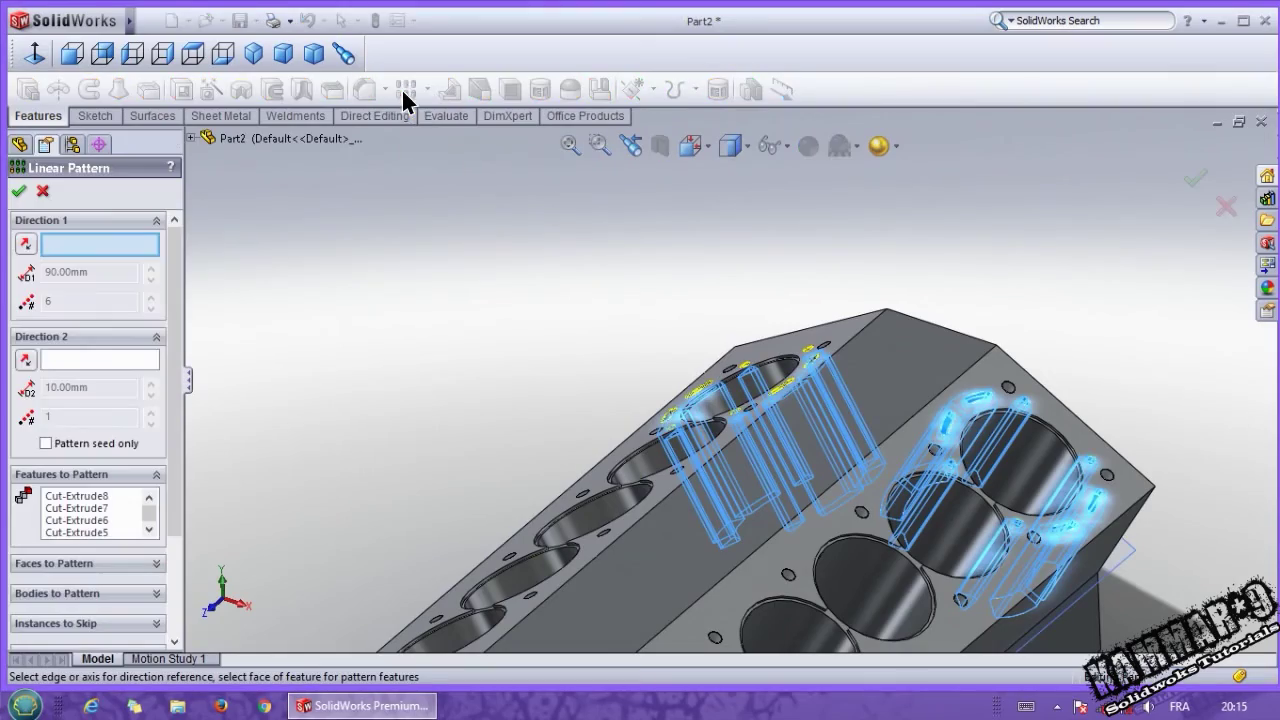
pyautogui.click(812, 512)
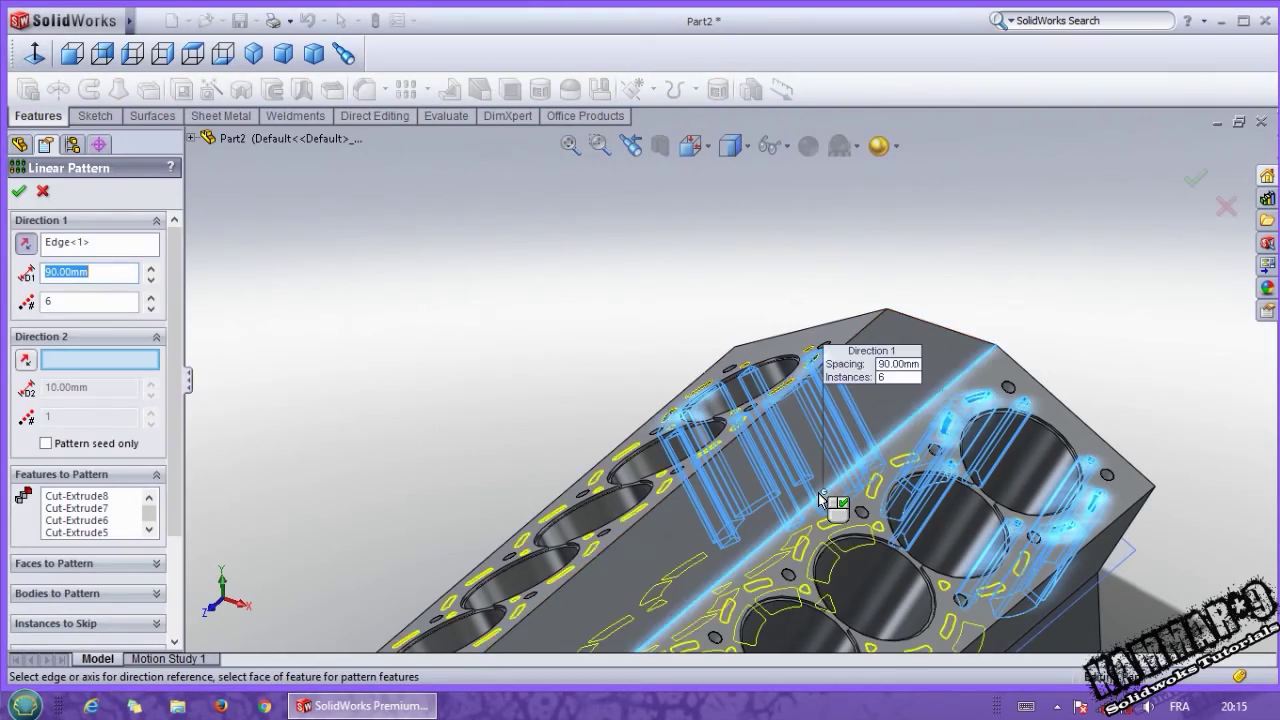
pyautogui.scroll(3, 758, 429)
pyautogui.scroll(-2, 688, 540)
pyautogui.moveTo(637, 477); pyautogui.dragTo(641, 393, button='middle')
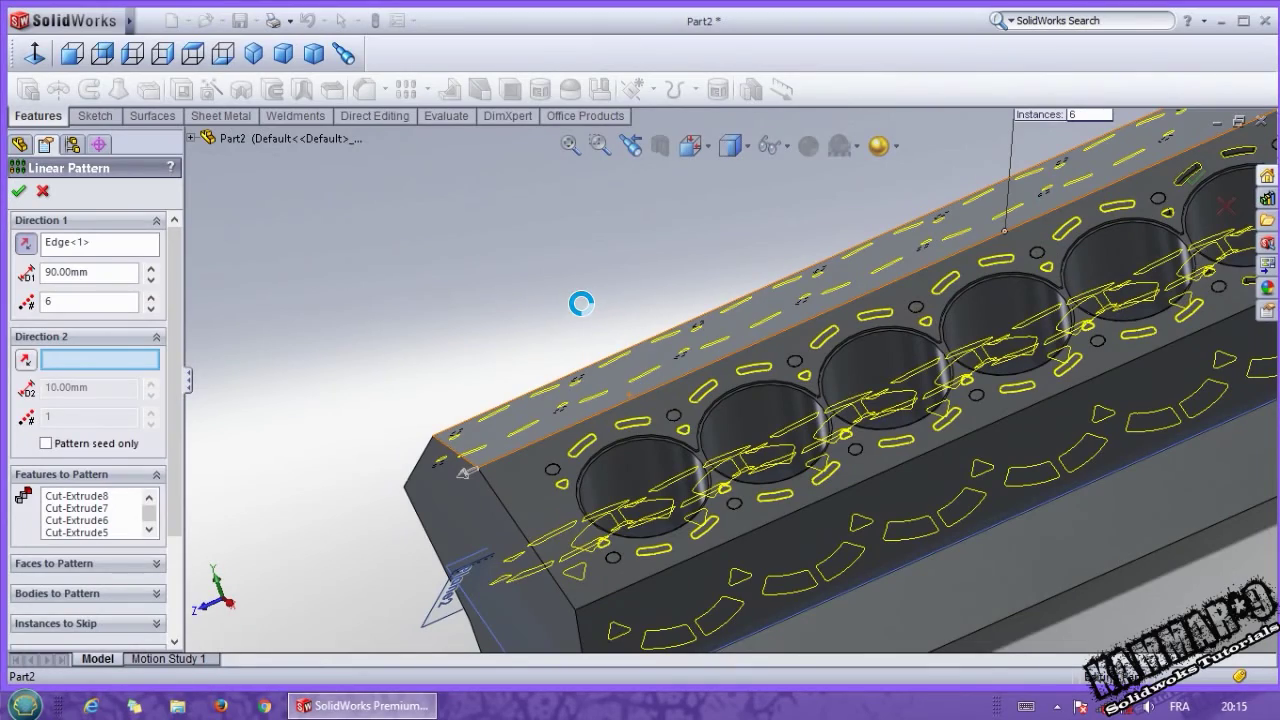
pyautogui.press('Return')
# Start a sketch on the engine block's flat underside face and view it straight on
pyautogui.moveTo(565, 278); pyautogui.dragTo(795, 356, button='middle')
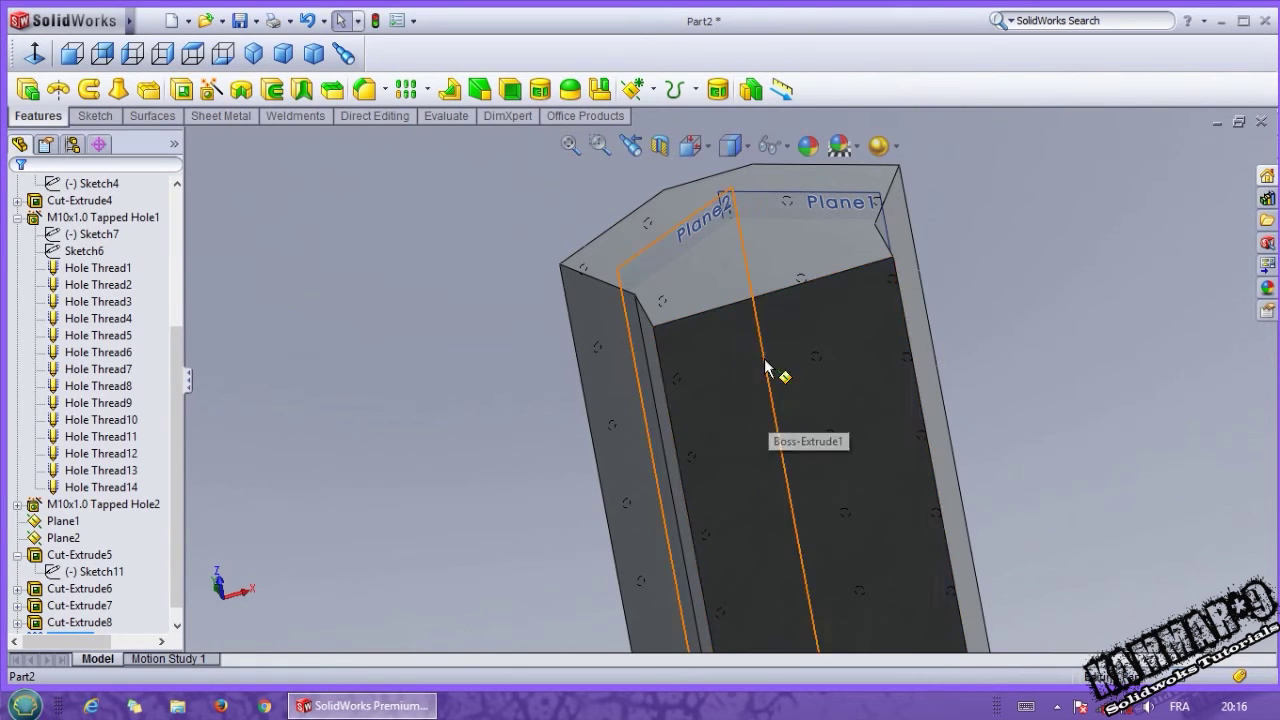
pyautogui.click(775, 368)
pyautogui.click(800, 374)
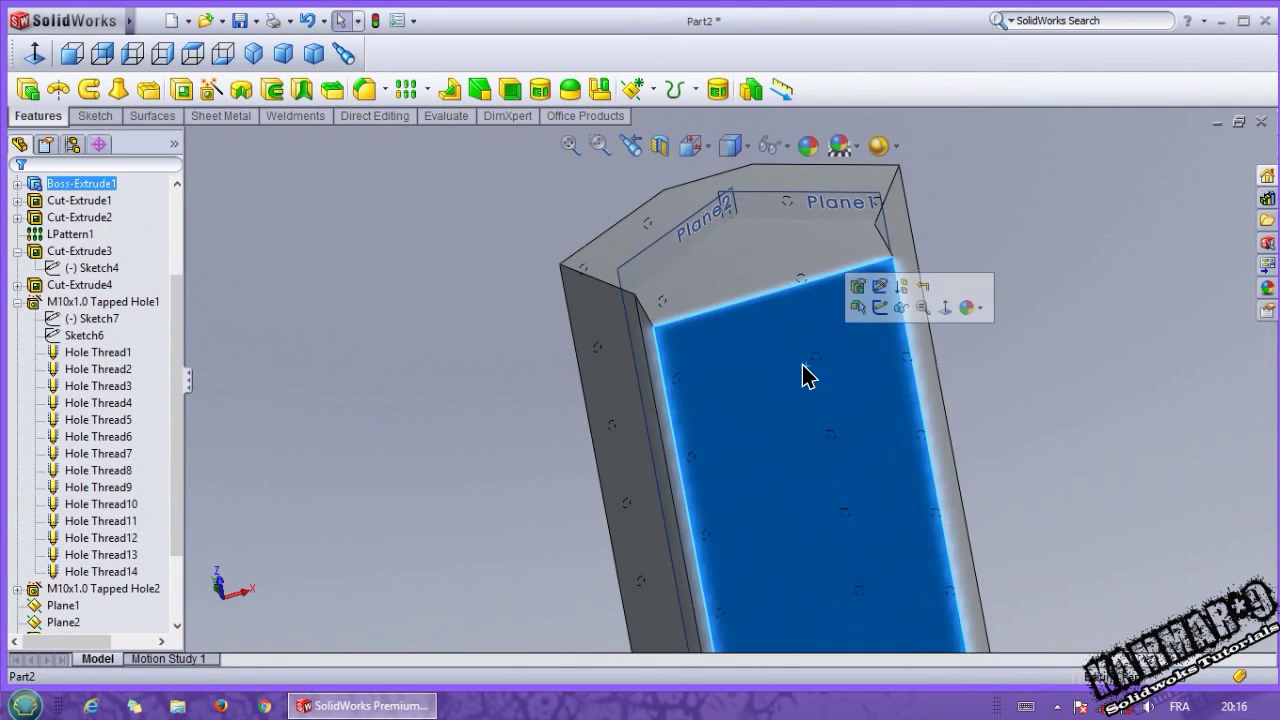
pyautogui.click(879, 308)
pyautogui.click(48, 60)
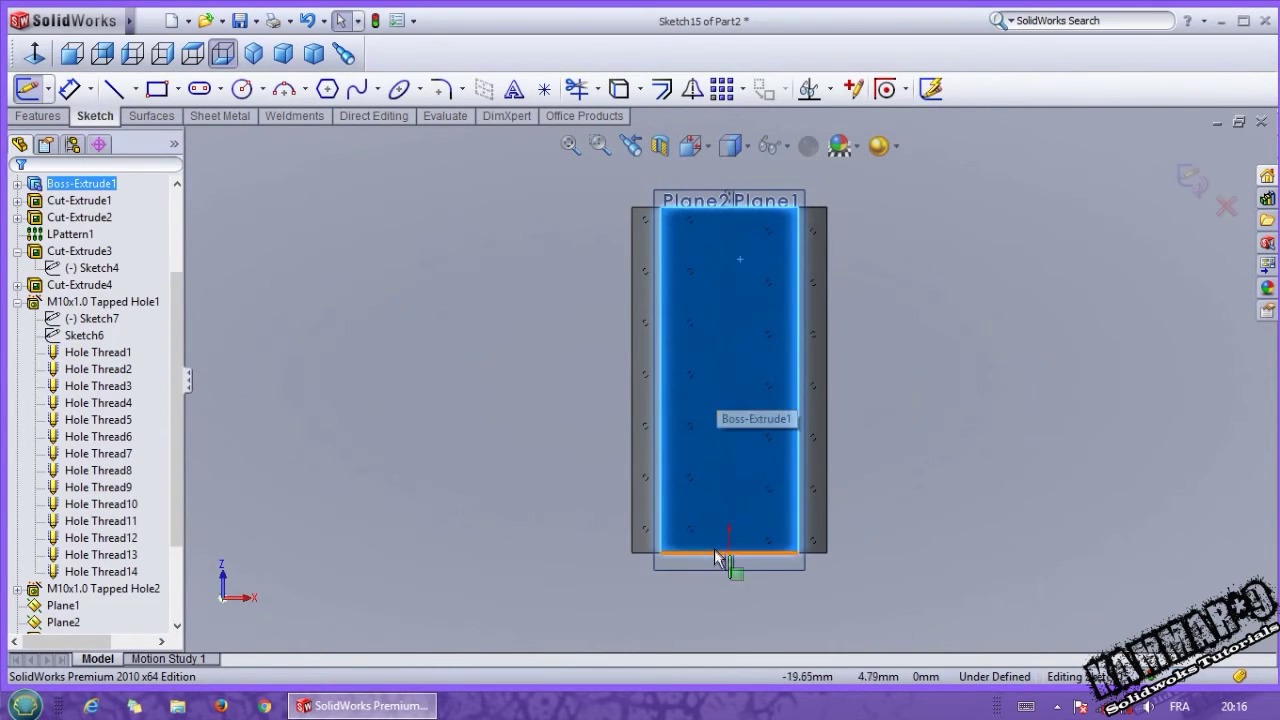
pyautogui.scroll(-4, 745, 470)
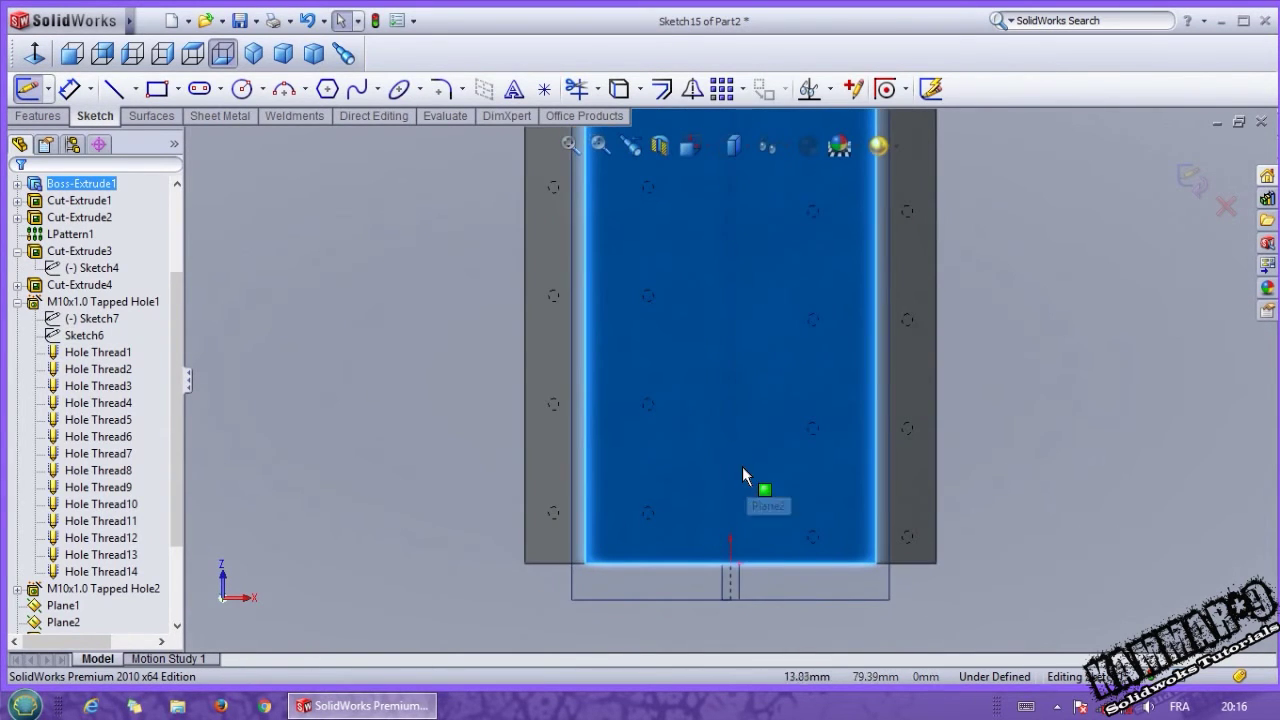
pyautogui.scroll(5, 743, 468)
pyautogui.scroll(-2, 739, 175)
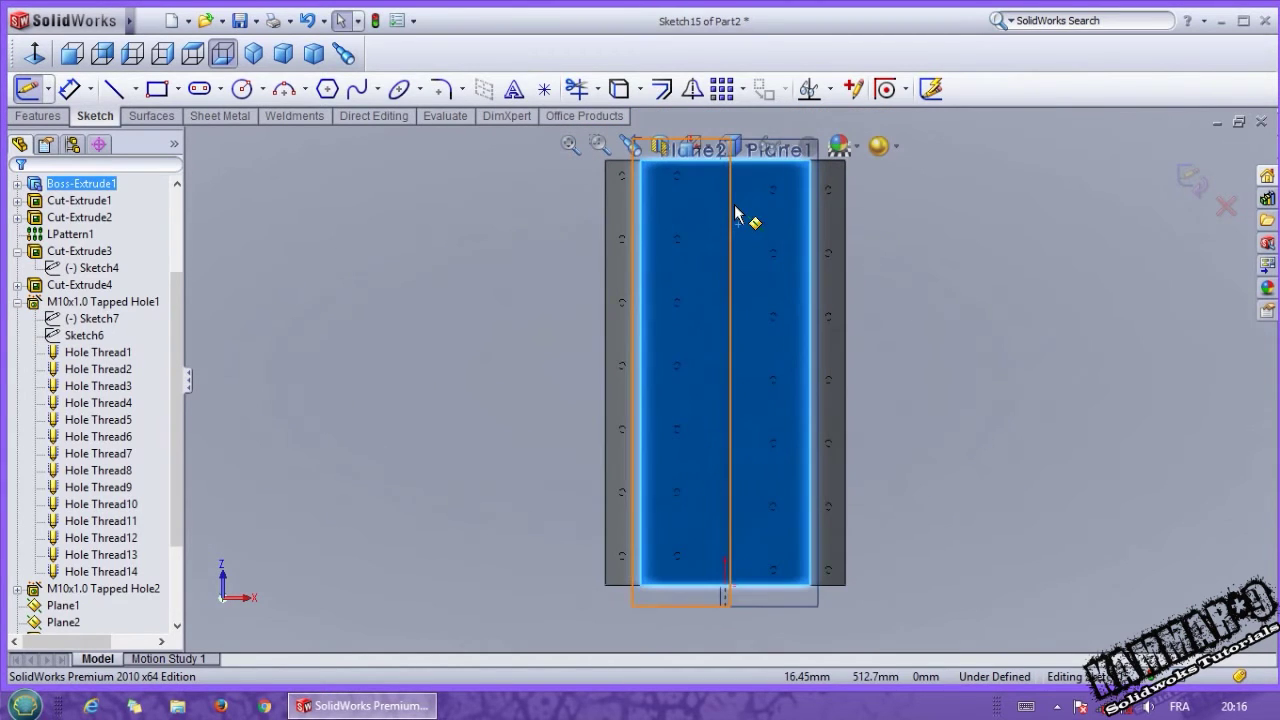
# Sketch a stepped line from the origin along the underside's near edge, with two risers about 10 mm high and a tread about 21 mm long
pyautogui.click(113, 89)
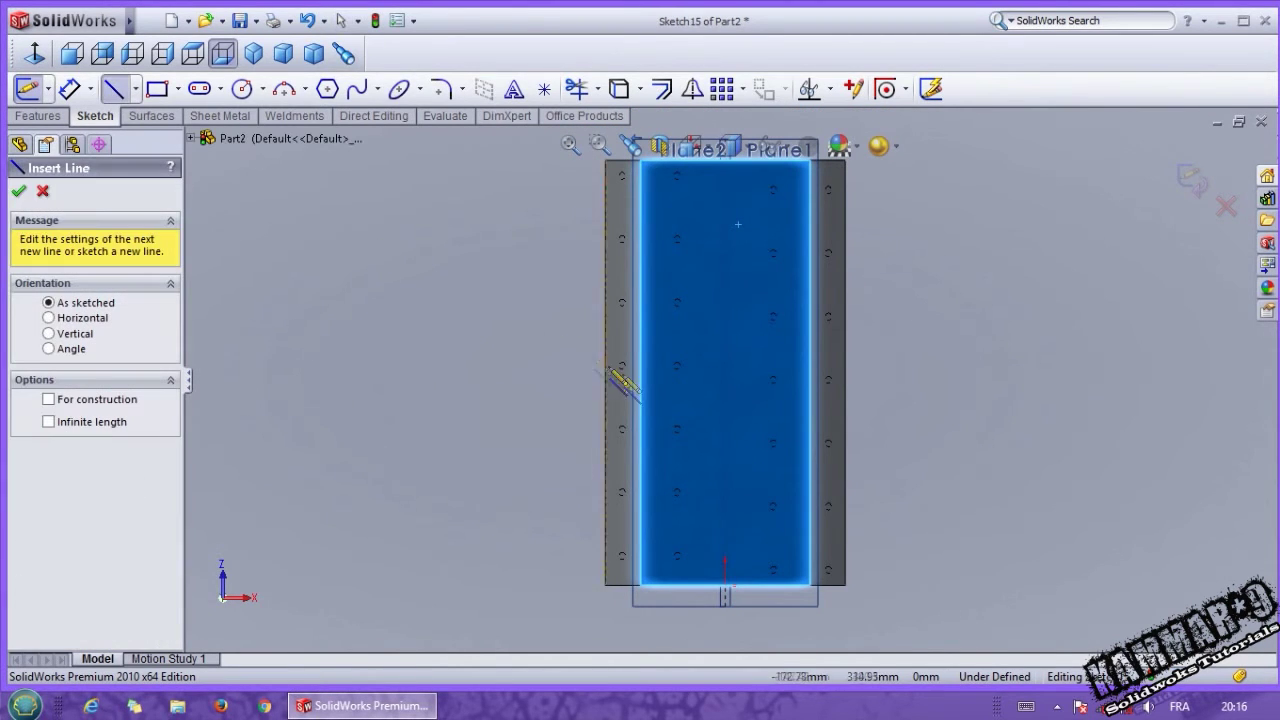
pyautogui.scroll(-2, 738, 592)
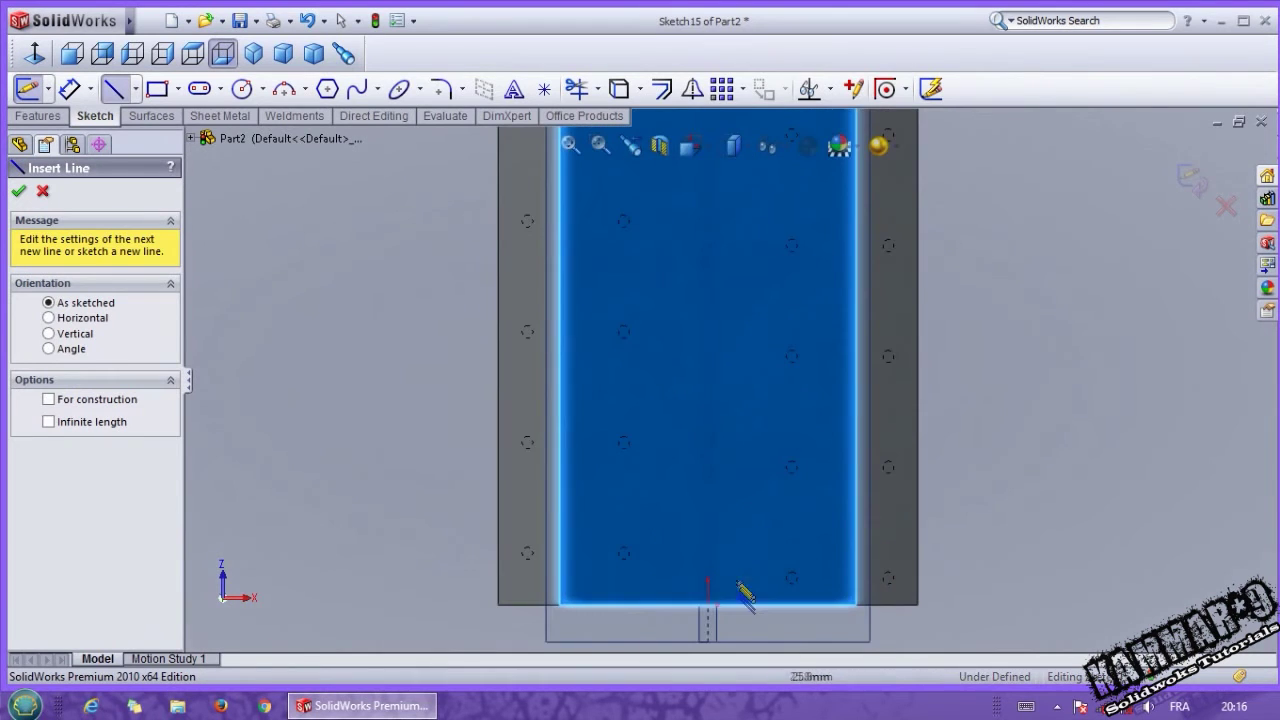
pyautogui.scroll(-2, 734, 596)
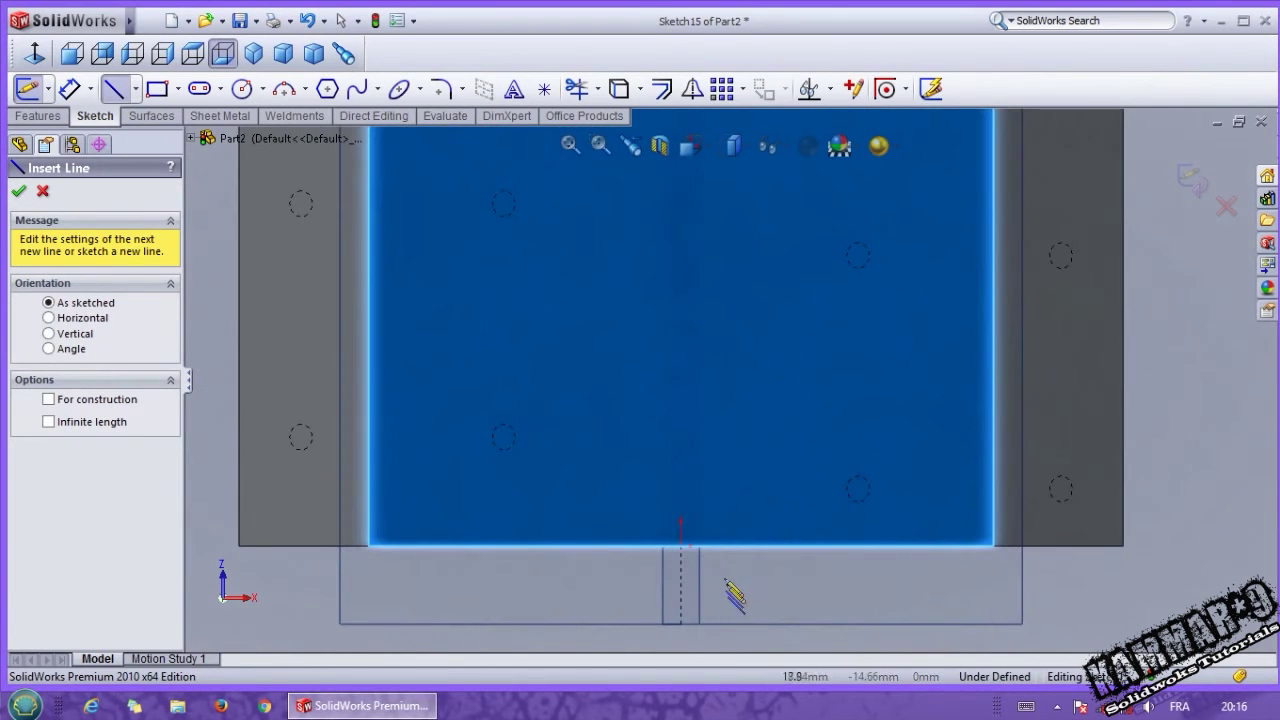
pyautogui.click(680, 546)
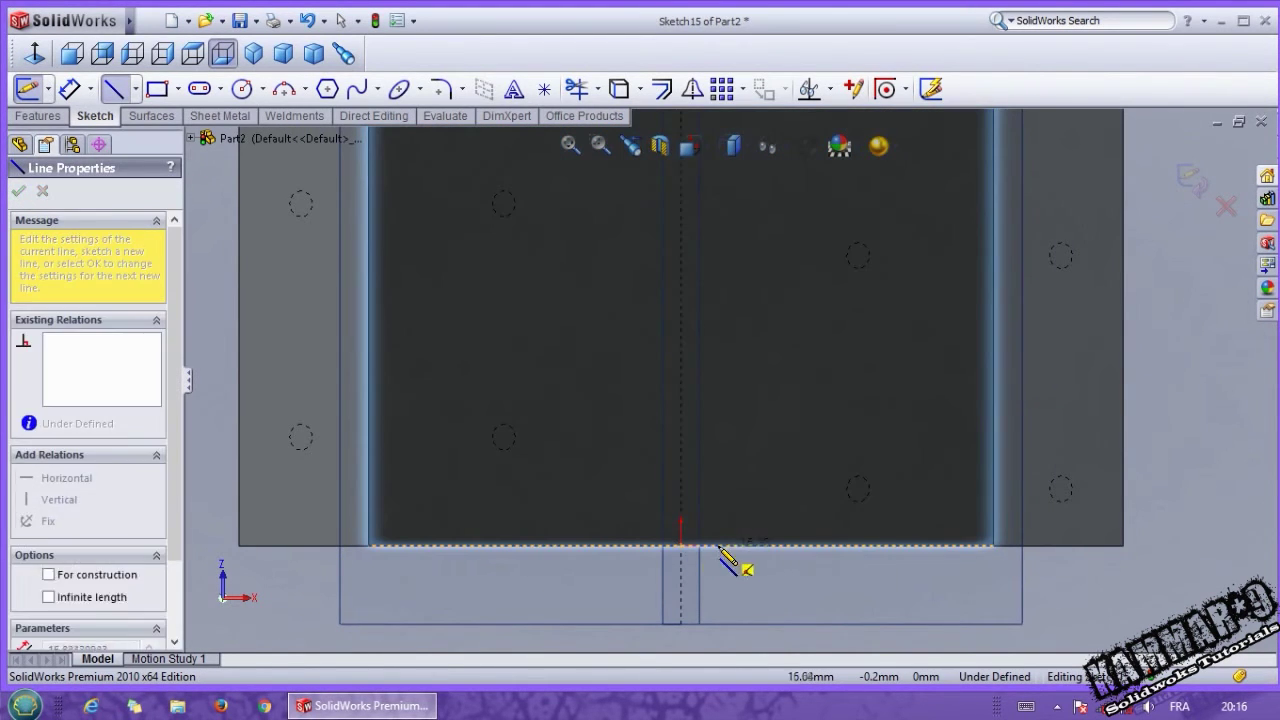
pyautogui.click(750, 547)
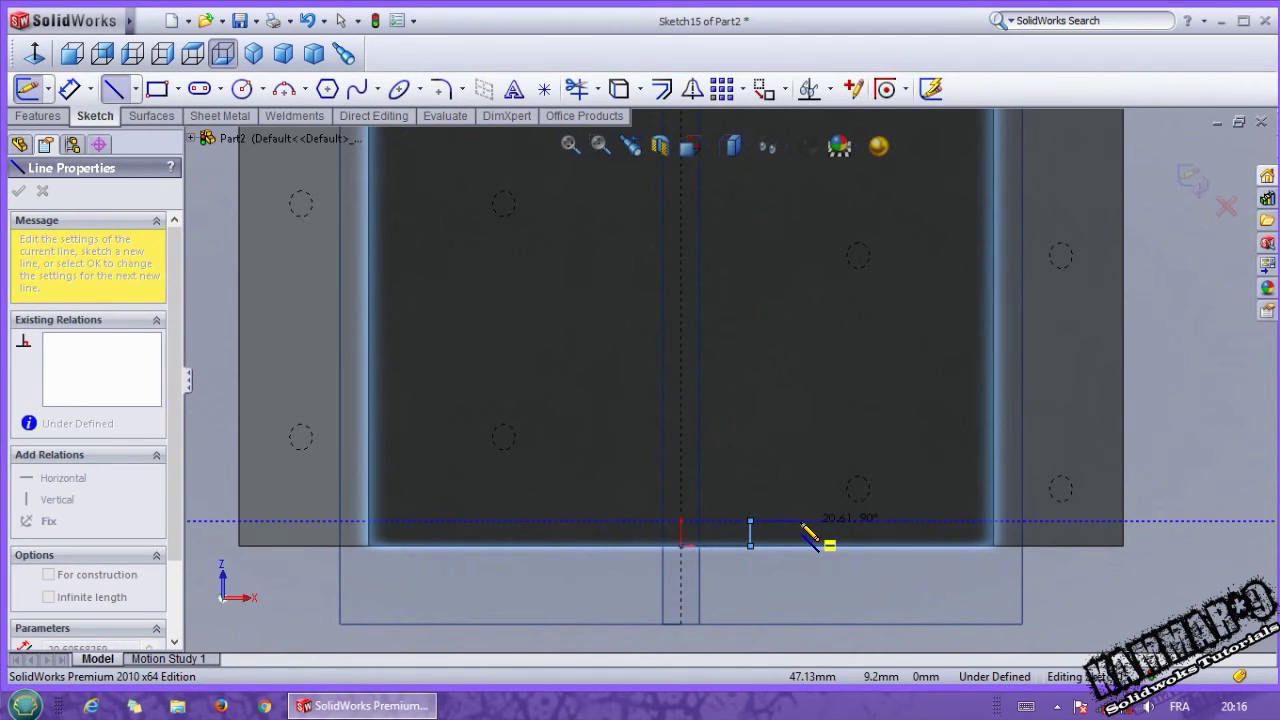
pyautogui.click(750, 521)
pyautogui.click(804, 521)
pyautogui.click(804, 494)
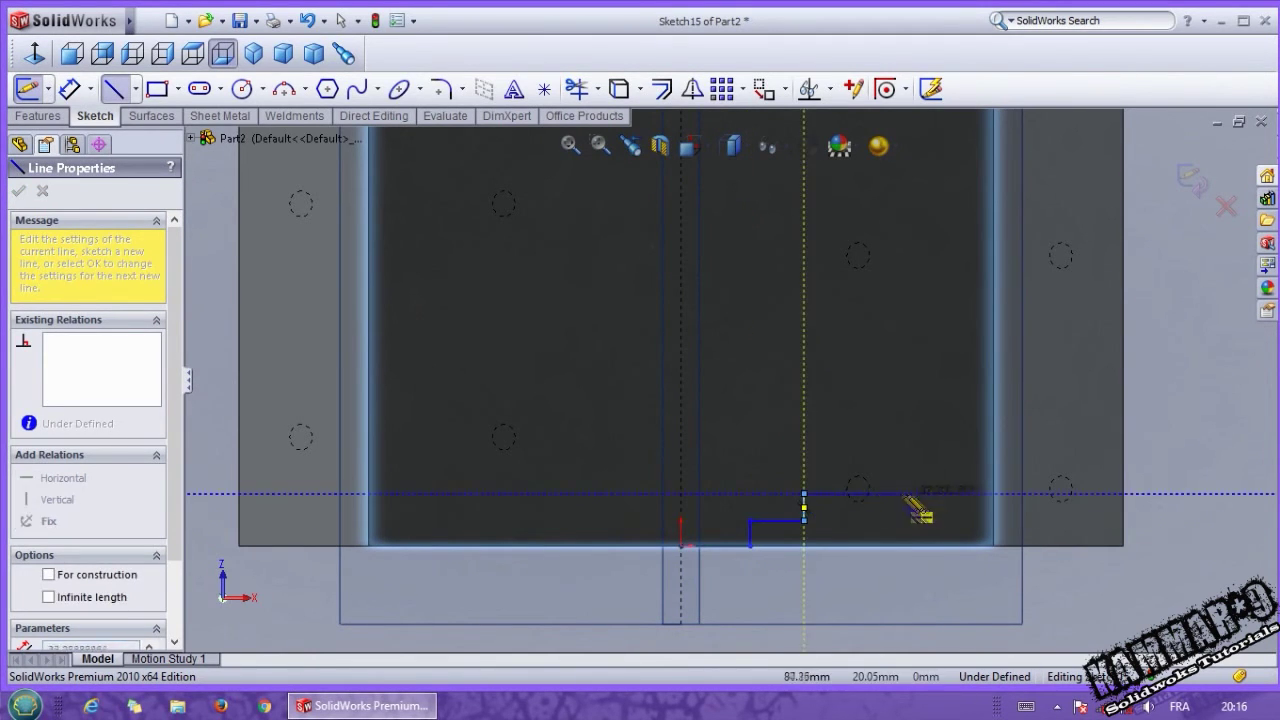
# Complete the half-profile with a long side, a far-end notch about 69 by 38 mm and a centre line closing at the origin
pyautogui.scroll(5, 958, 500)
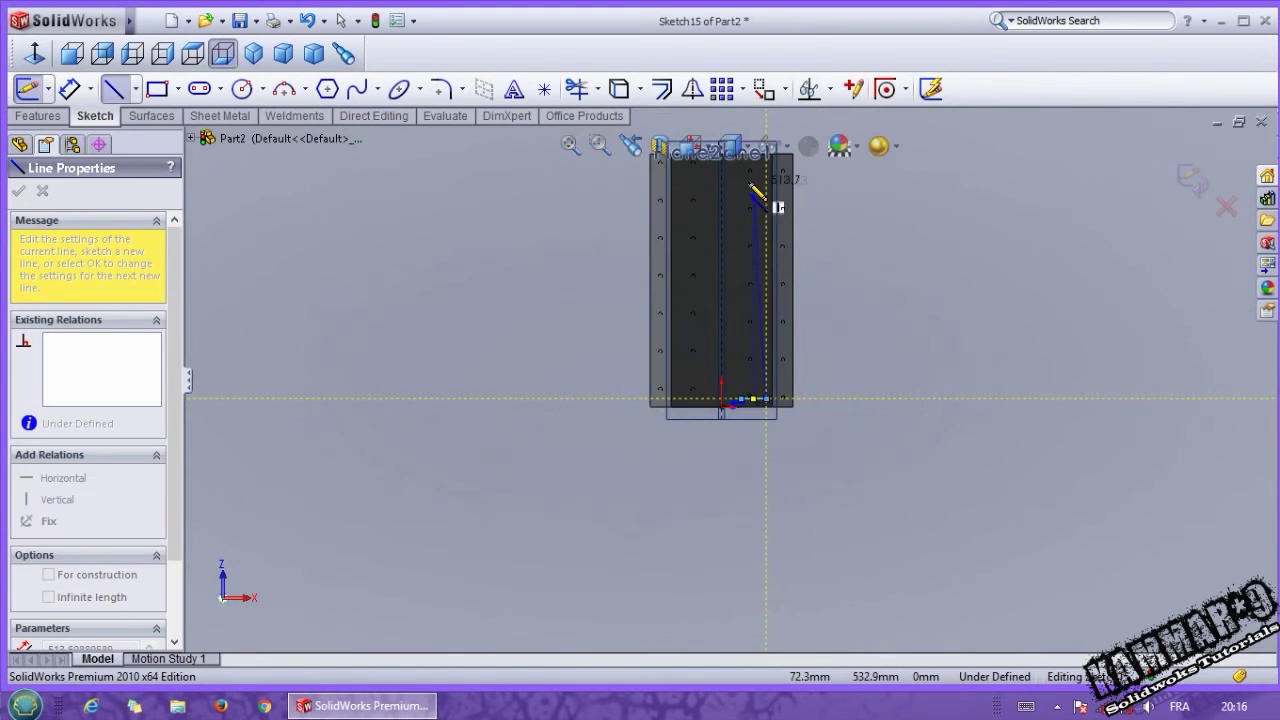
pyautogui.scroll(-3, 765, 195)
pyautogui.scroll(-2, 780, 213)
pyautogui.click(769, 227)
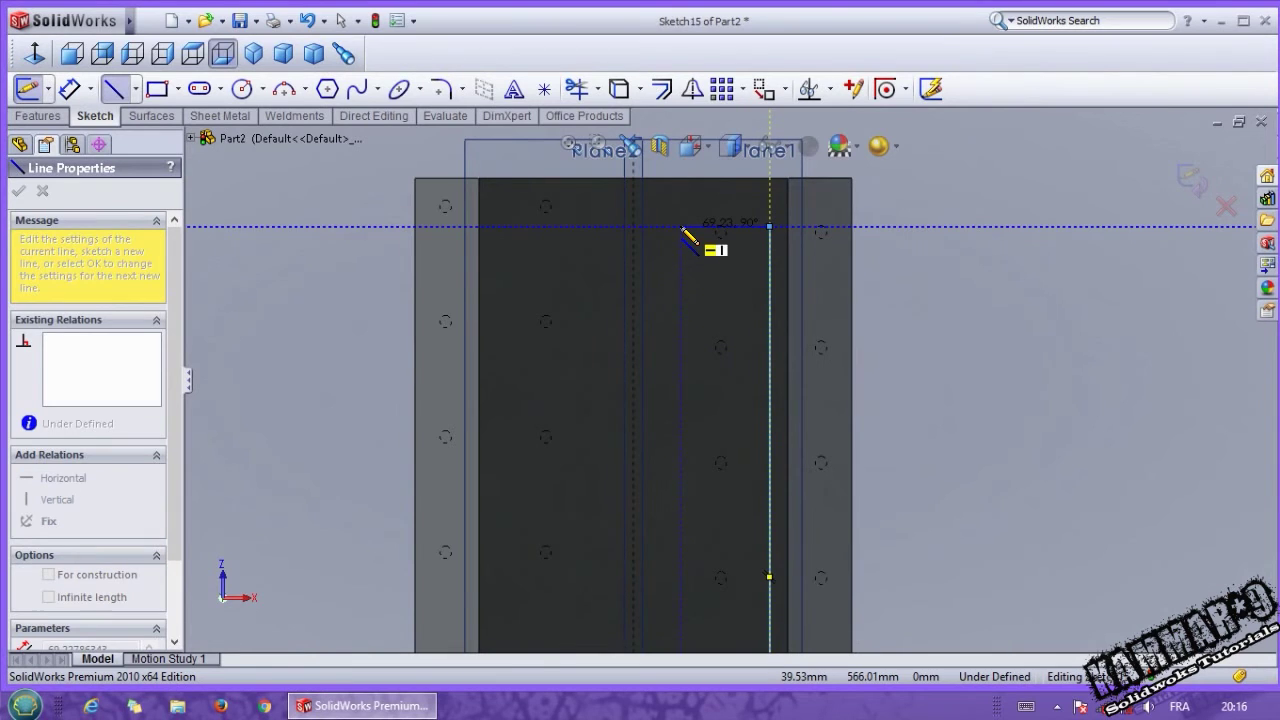
pyautogui.click(681, 226)
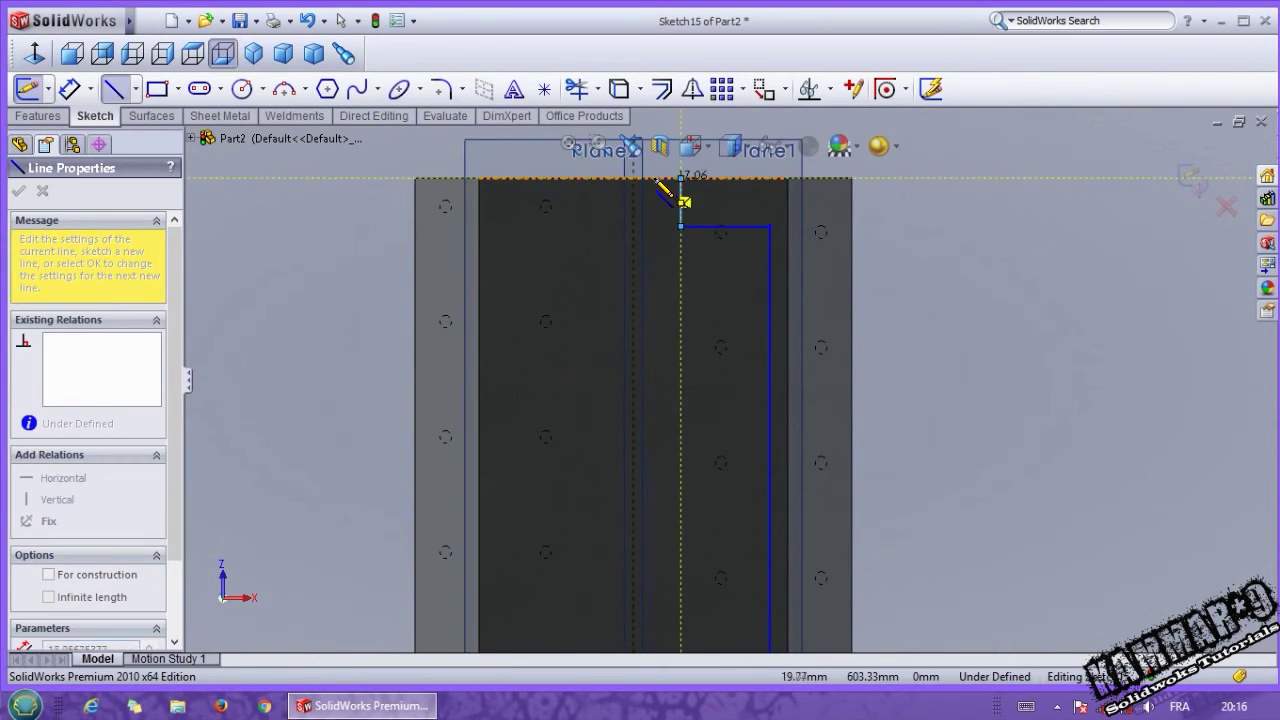
pyautogui.click(681, 179)
pyautogui.scroll(4, 655, 295)
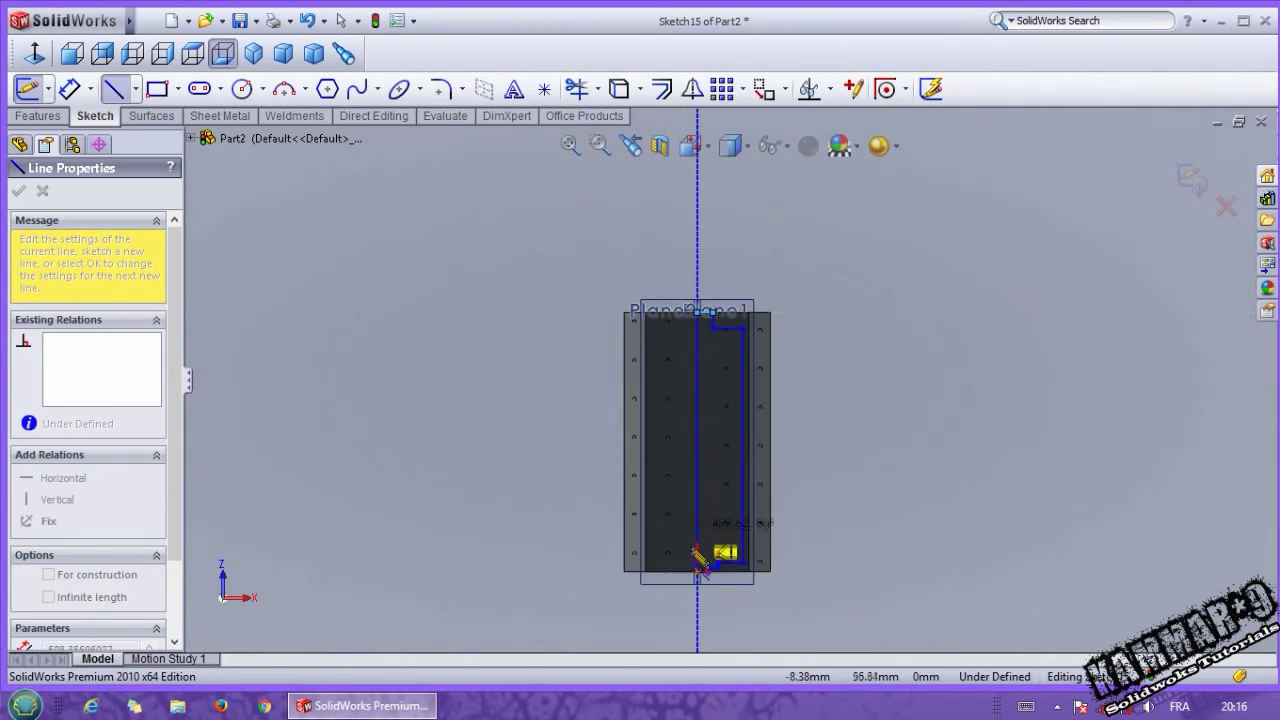
pyautogui.scroll(-5, 700, 558)
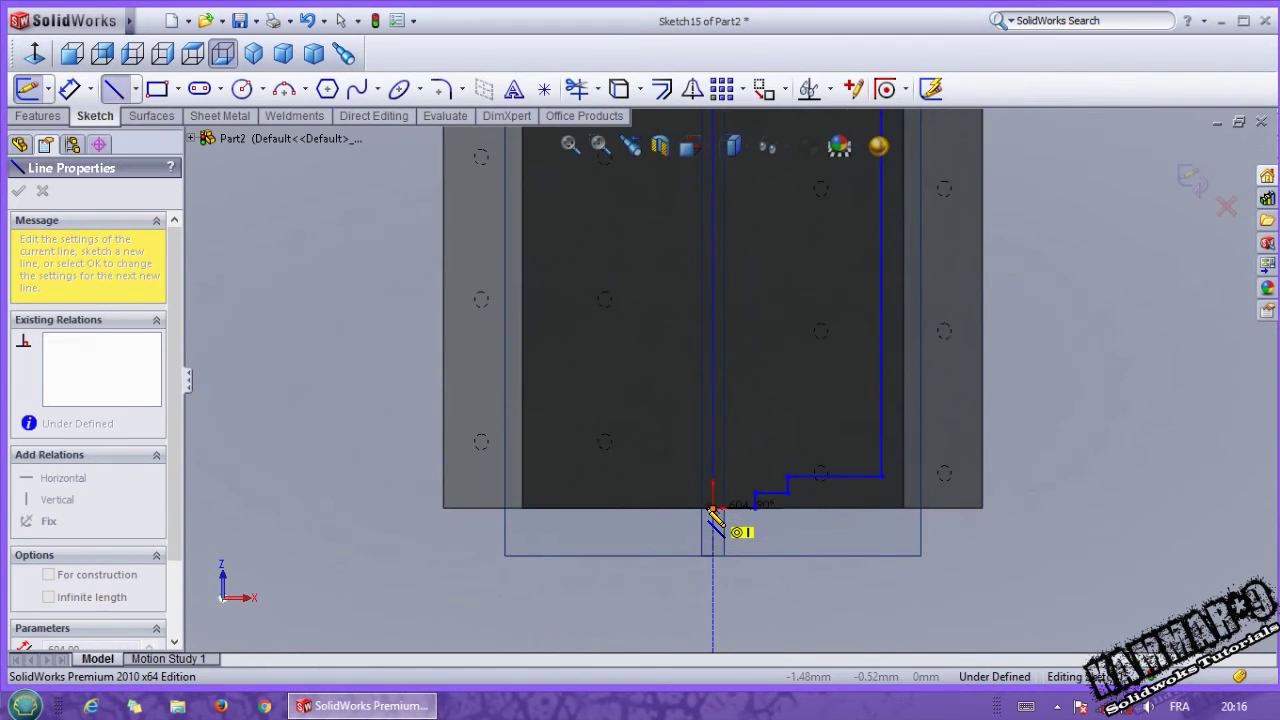
pyautogui.doubleClick(712, 508)
pyautogui.press('Escape')
# Dimension the profile's line on the near edge to 20 mm and the first riser's height to 5 mm
pyautogui.click(68, 88)
pyautogui.scroll(-3, 740, 490)
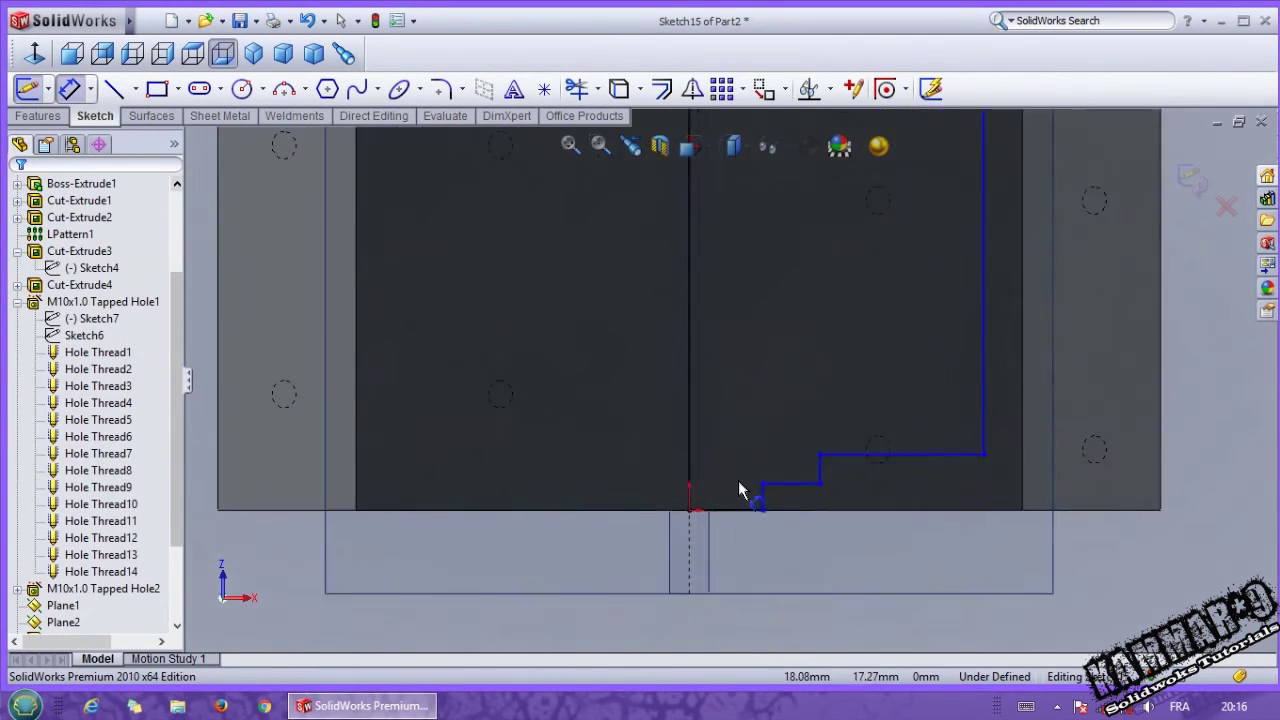
pyautogui.click(742, 510)
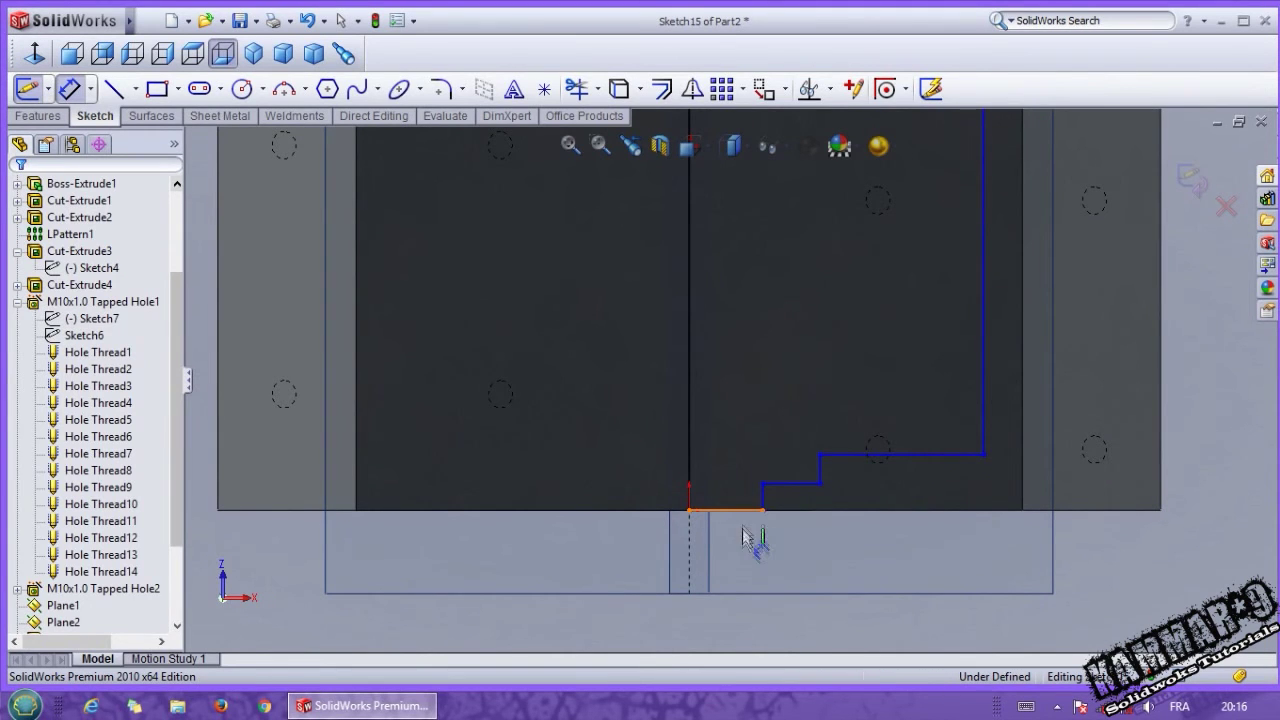
pyautogui.click(756, 562)
pyautogui.press('Return')
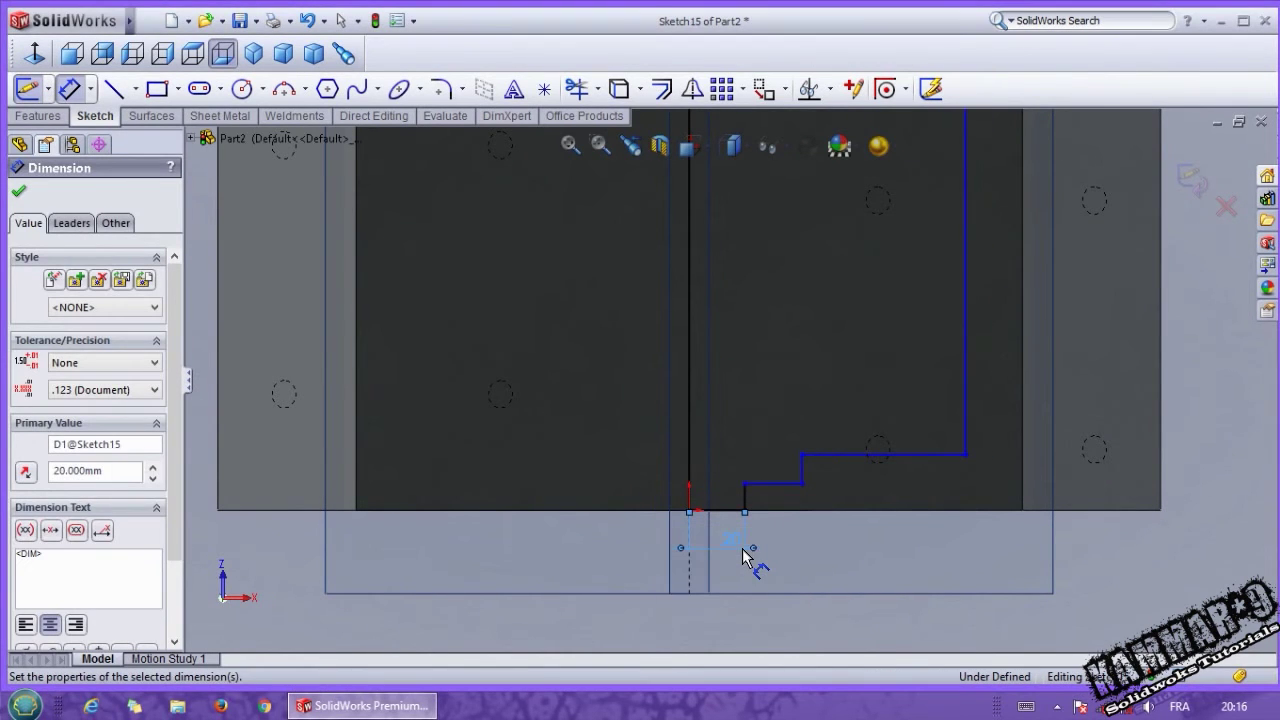
pyautogui.scroll(-2, 742, 510)
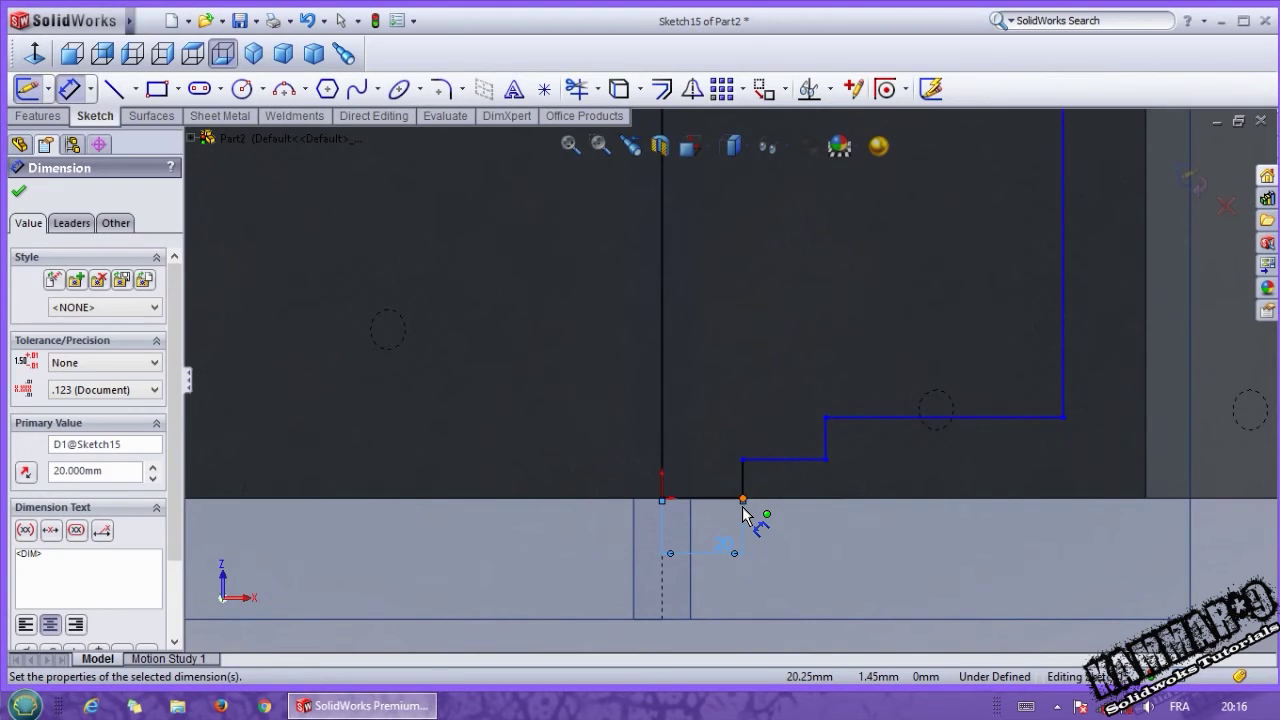
pyautogui.click(742, 484)
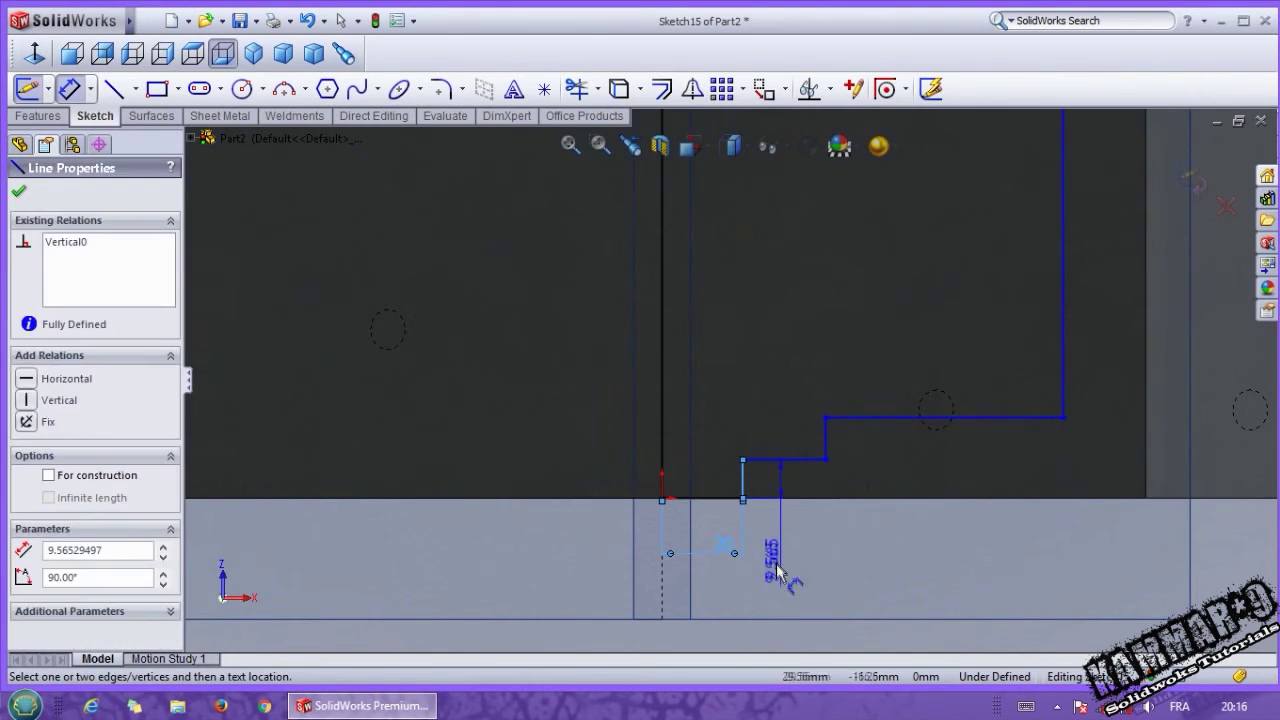
pyautogui.click(800, 566)
pyautogui.write('5')
pyautogui.press('Return')
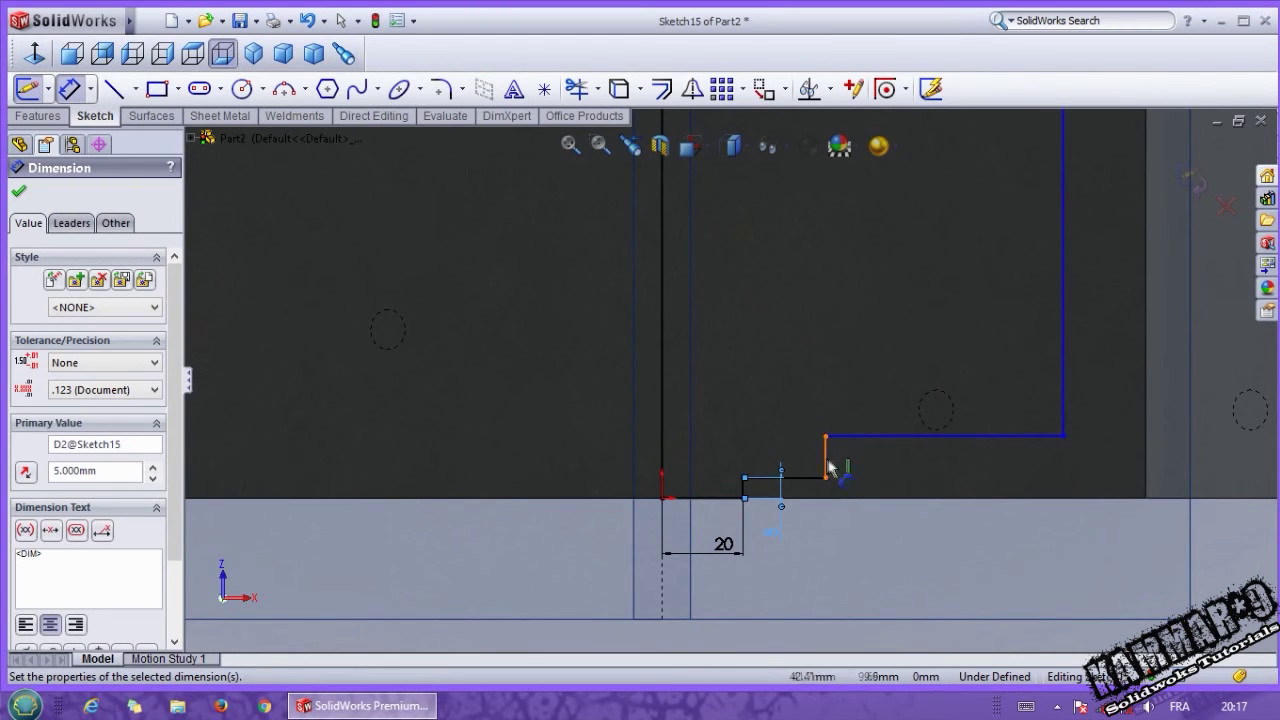
# Dimension the profile's near-end long horizontal line 15 mm from the block's near edge
pyautogui.click(856, 437)
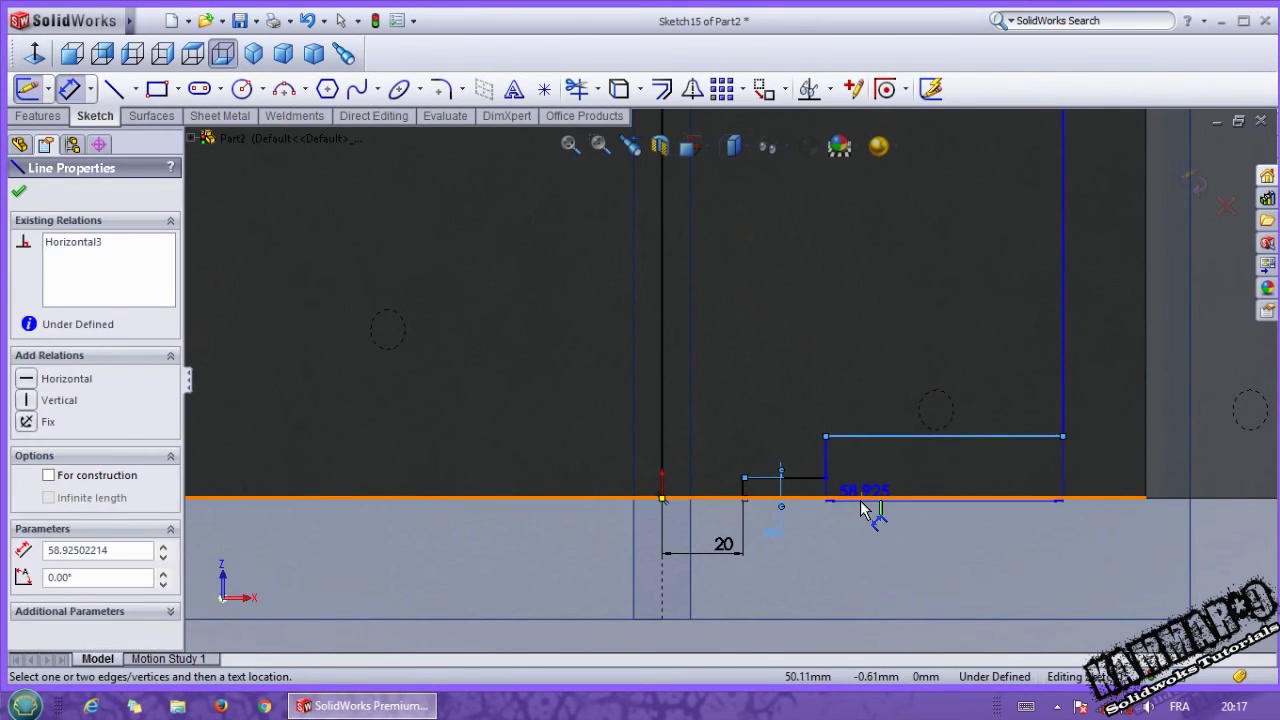
pyautogui.click(861, 498)
pyautogui.click(856, 575)
pyautogui.write('15')
pyautogui.press('Return')
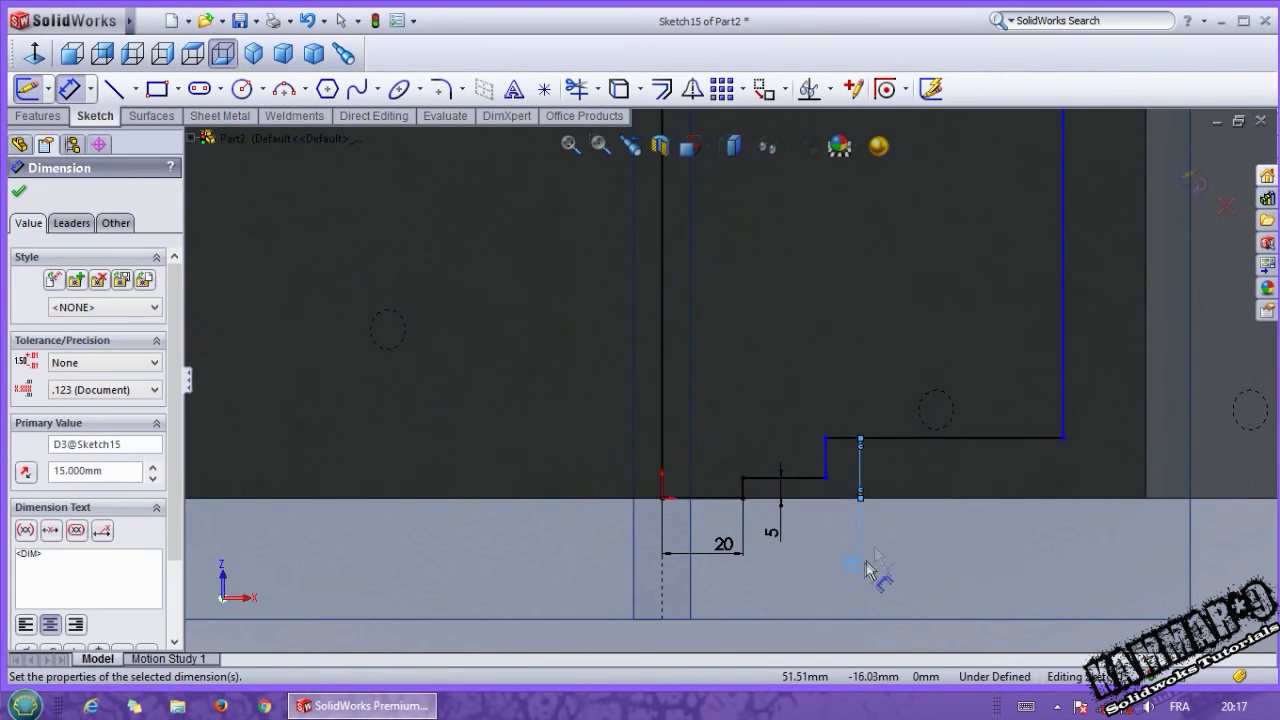
# Dimension the profile's long outer side 110 mm from the centre line
pyautogui.click(1062, 401)
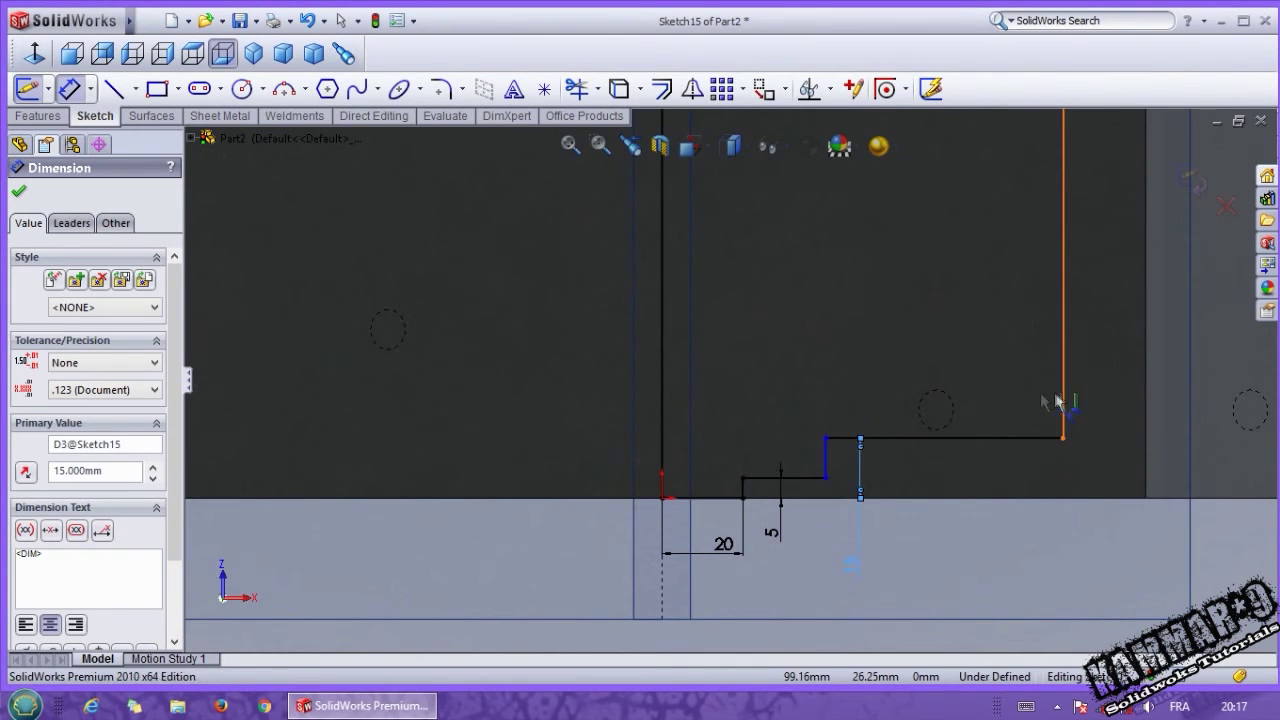
pyautogui.click(662, 460)
pyautogui.click(812, 612)
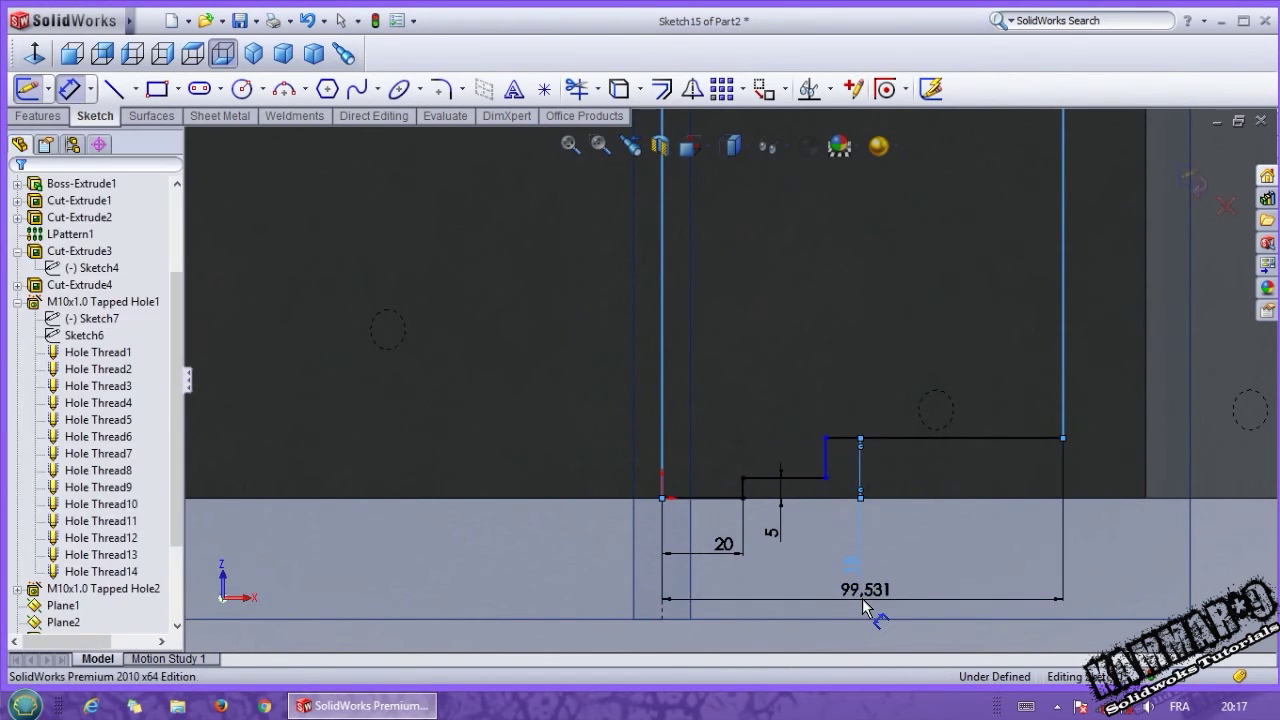
pyautogui.write('11')
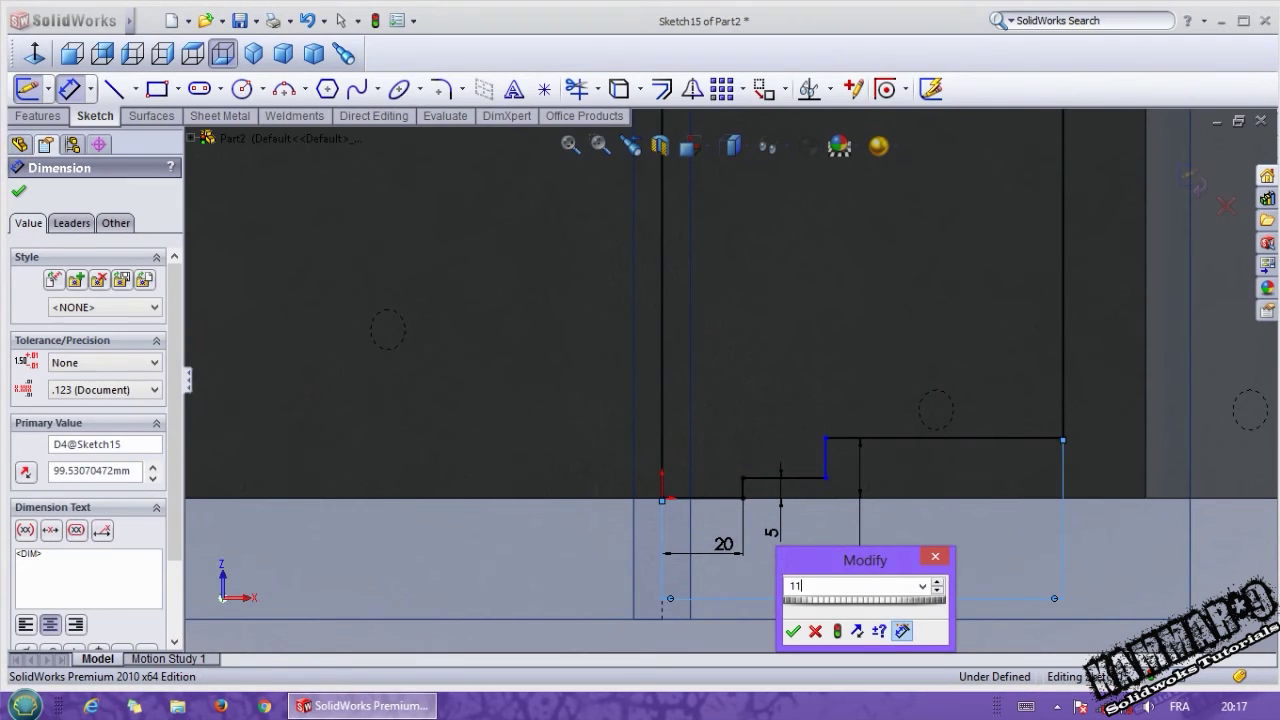
pyautogui.write('0')
pyautogui.press('Return')
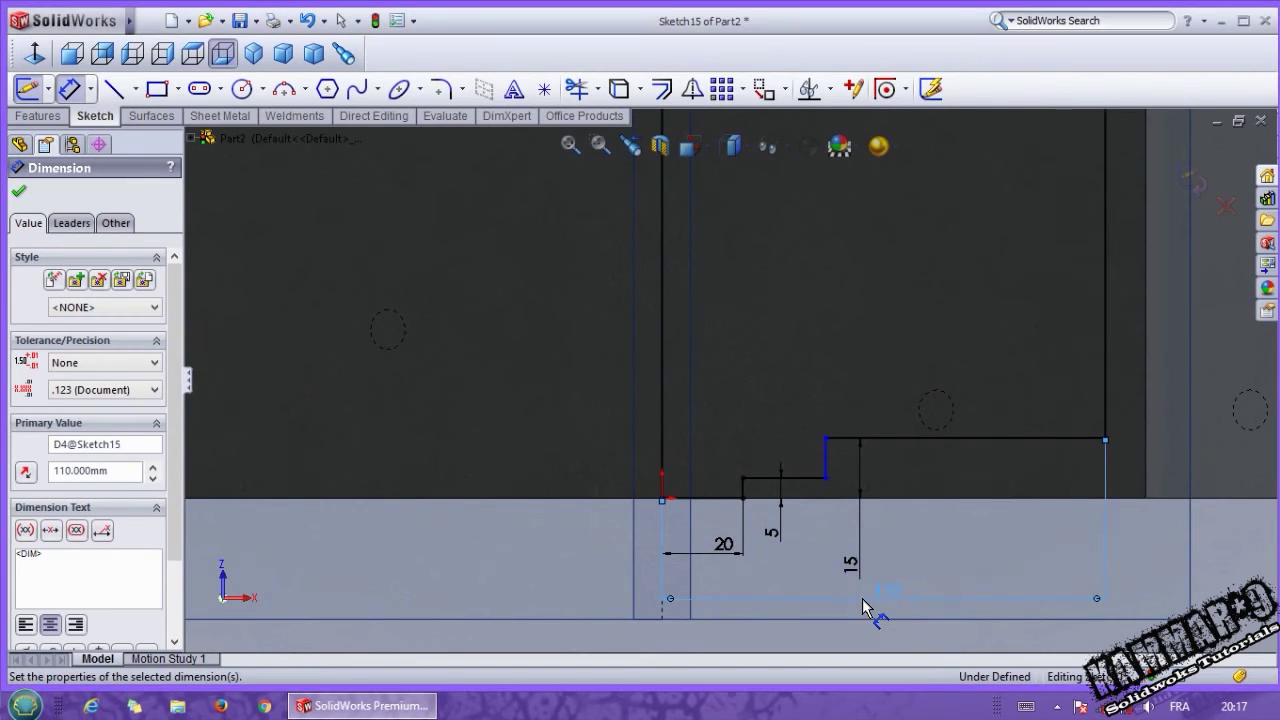
# Dimension the second riser 23 mm from the centre line
pyautogui.scroll(1, 863, 606)
pyautogui.scroll(-2, 830, 478)
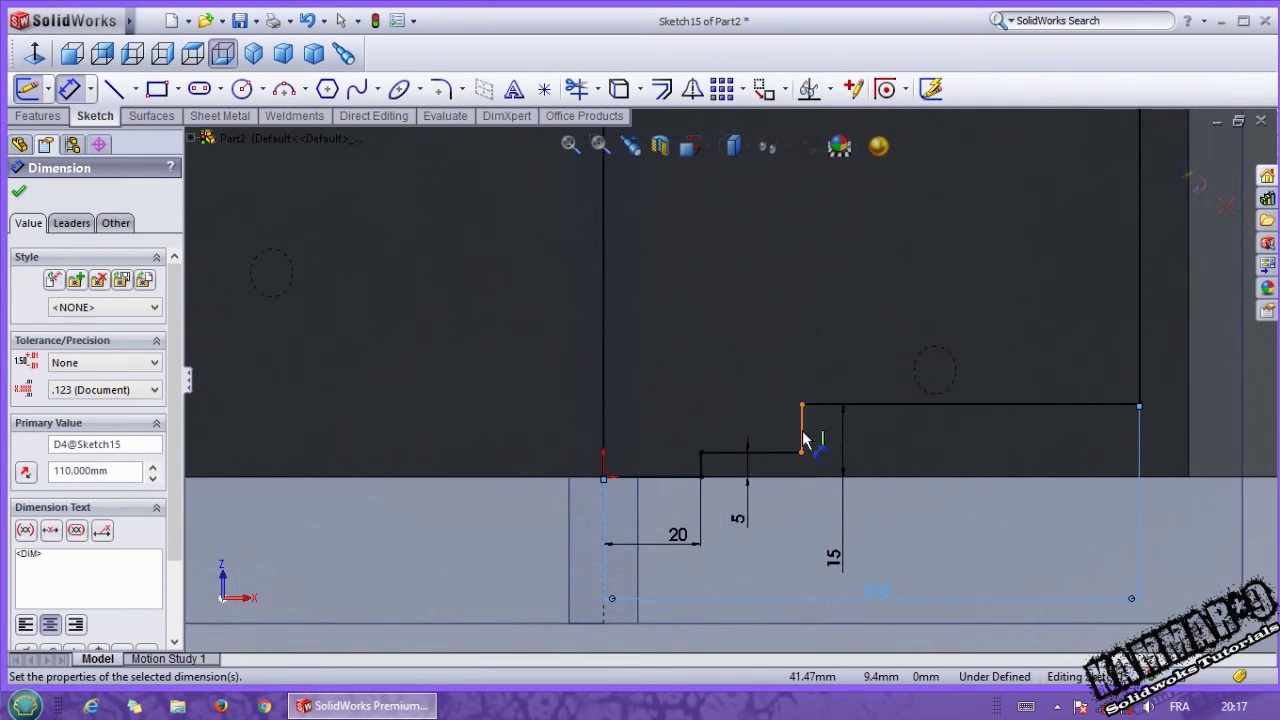
pyautogui.click(802, 432)
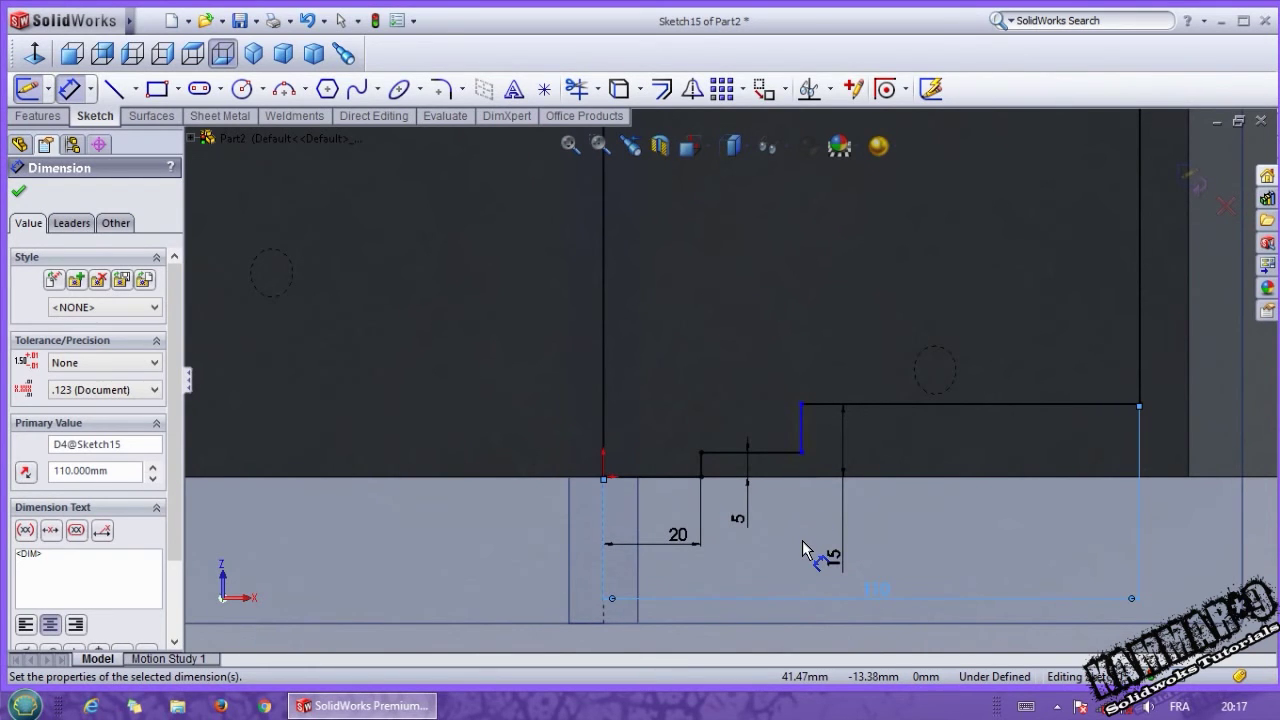
pyautogui.click(801, 430)
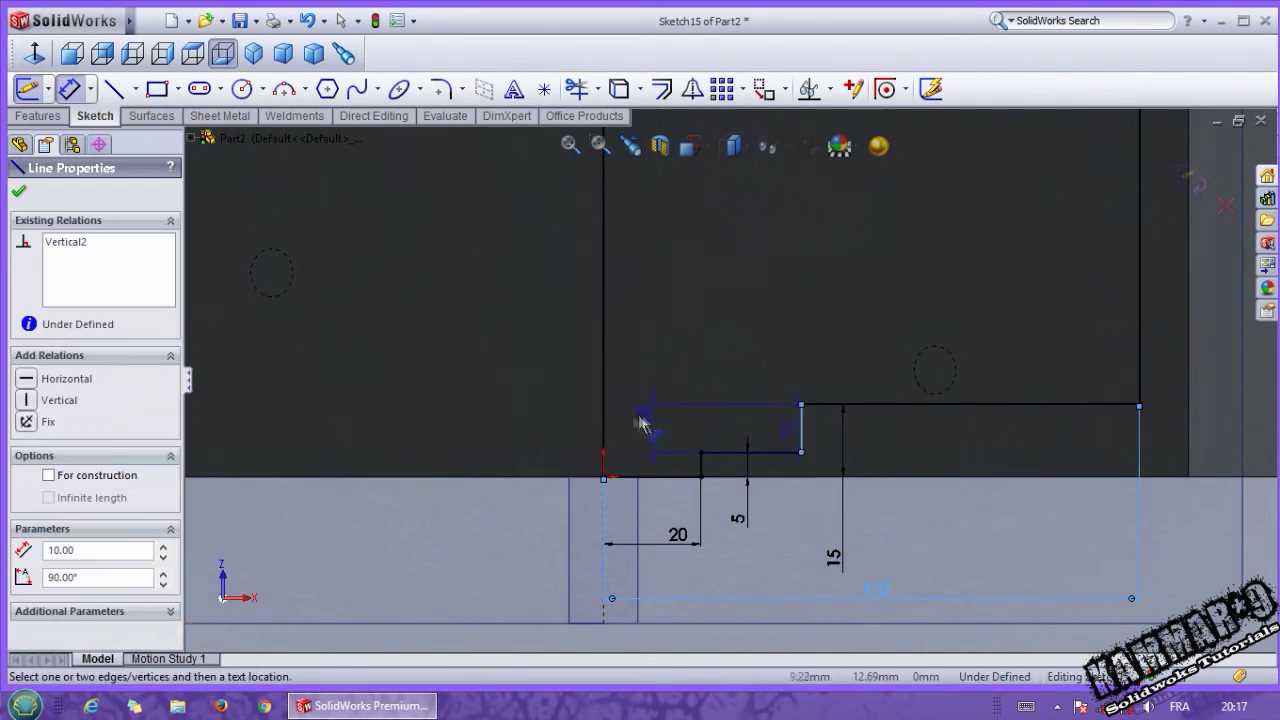
pyautogui.click(605, 417)
pyautogui.click(704, 346)
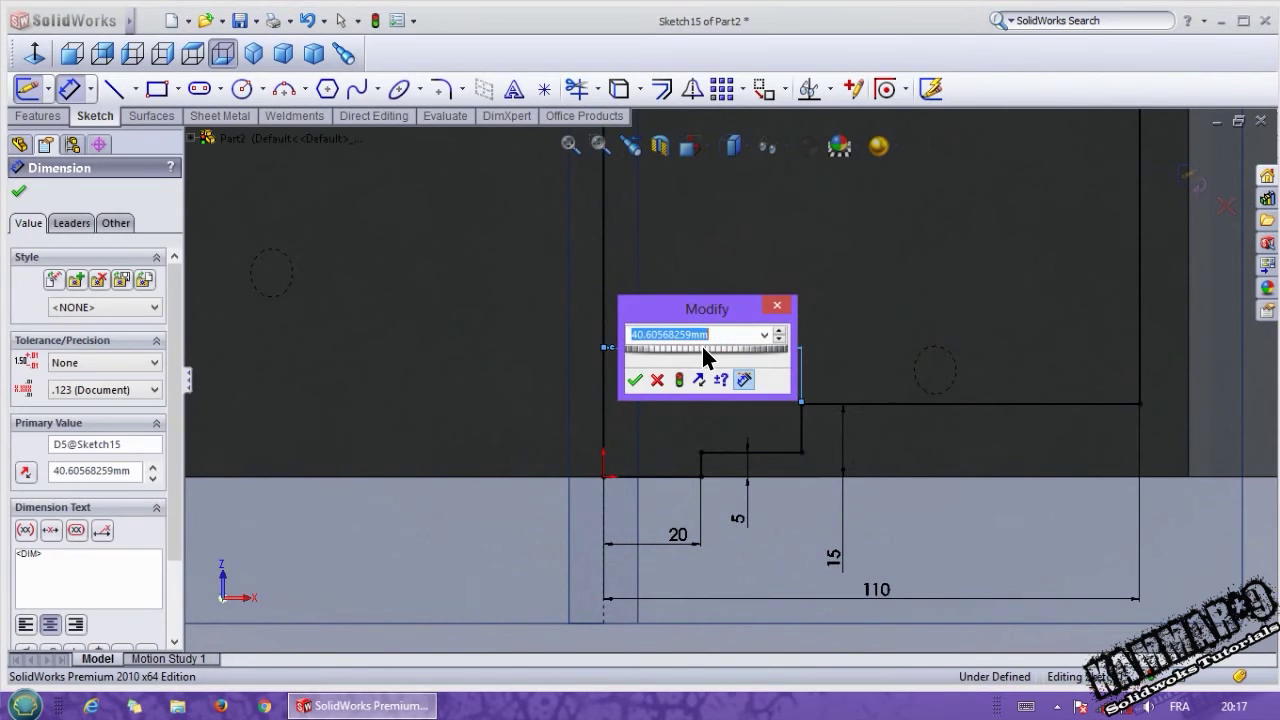
pyautogui.write('23')
pyautogui.press('Return')
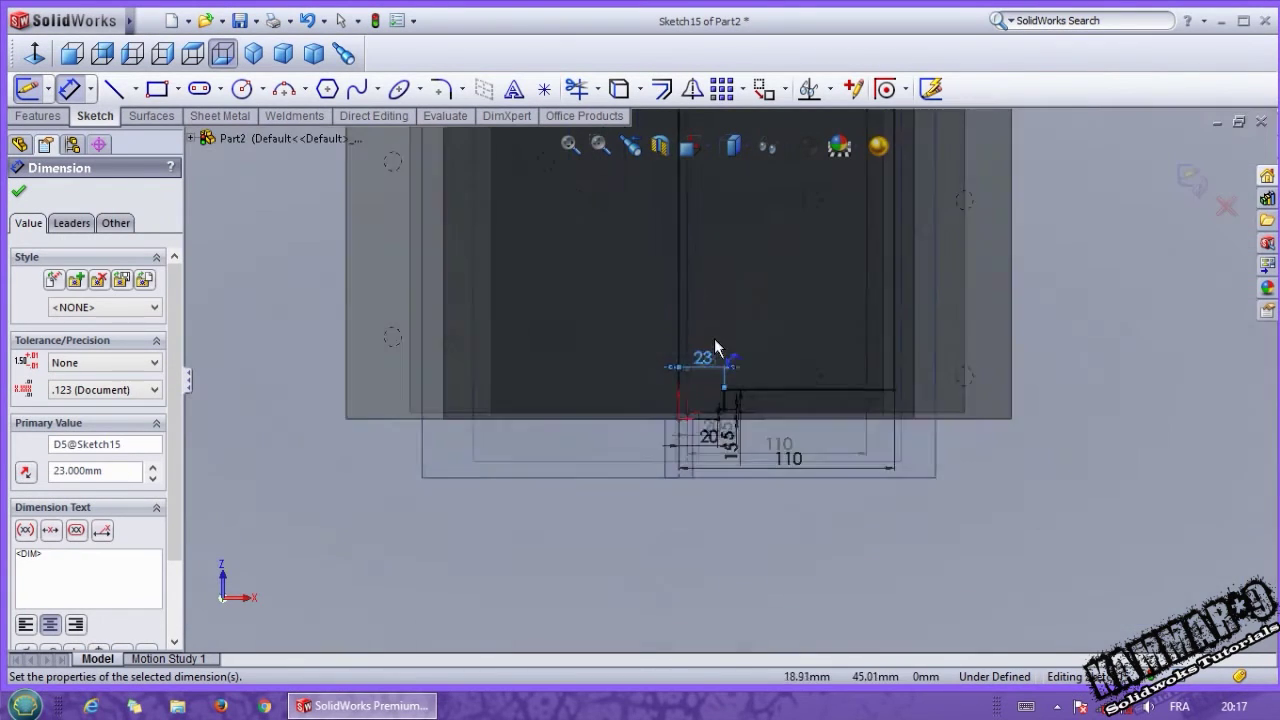
# Dimension the profile's far-end horizontal line 15 mm from the block's far edge
pyautogui.scroll(-5, 737, 191)
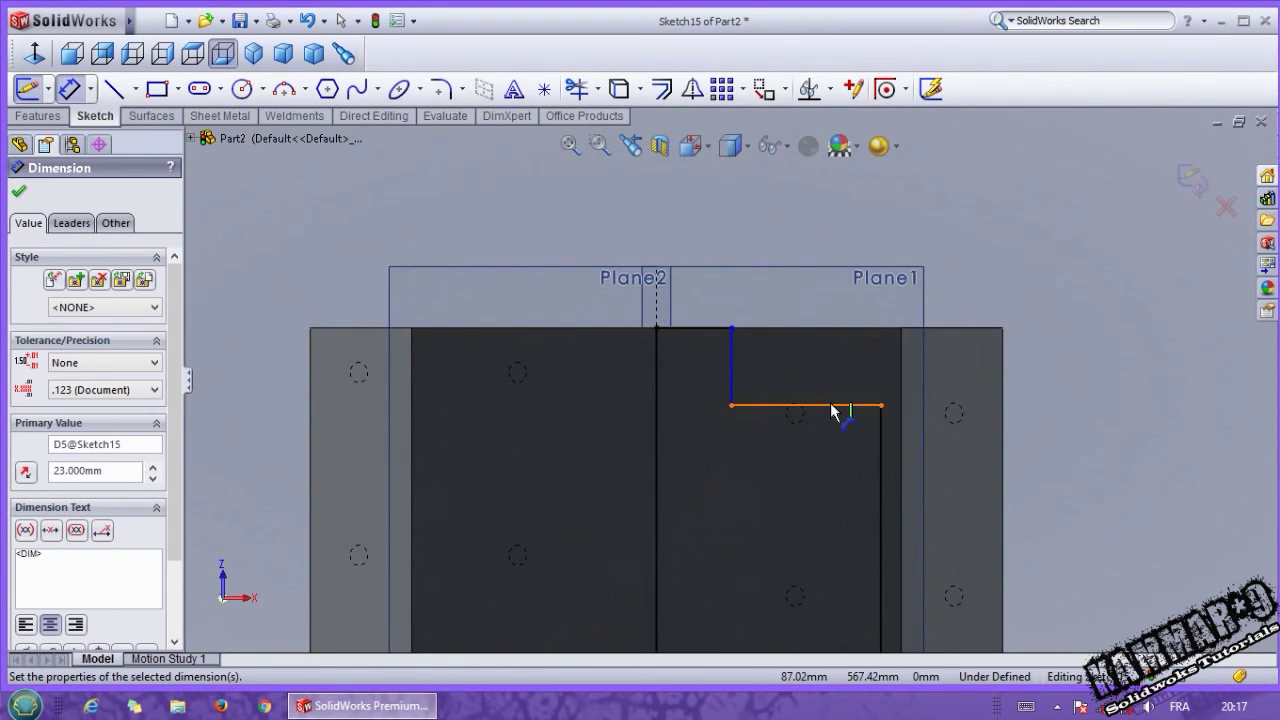
pyautogui.click(832, 412)
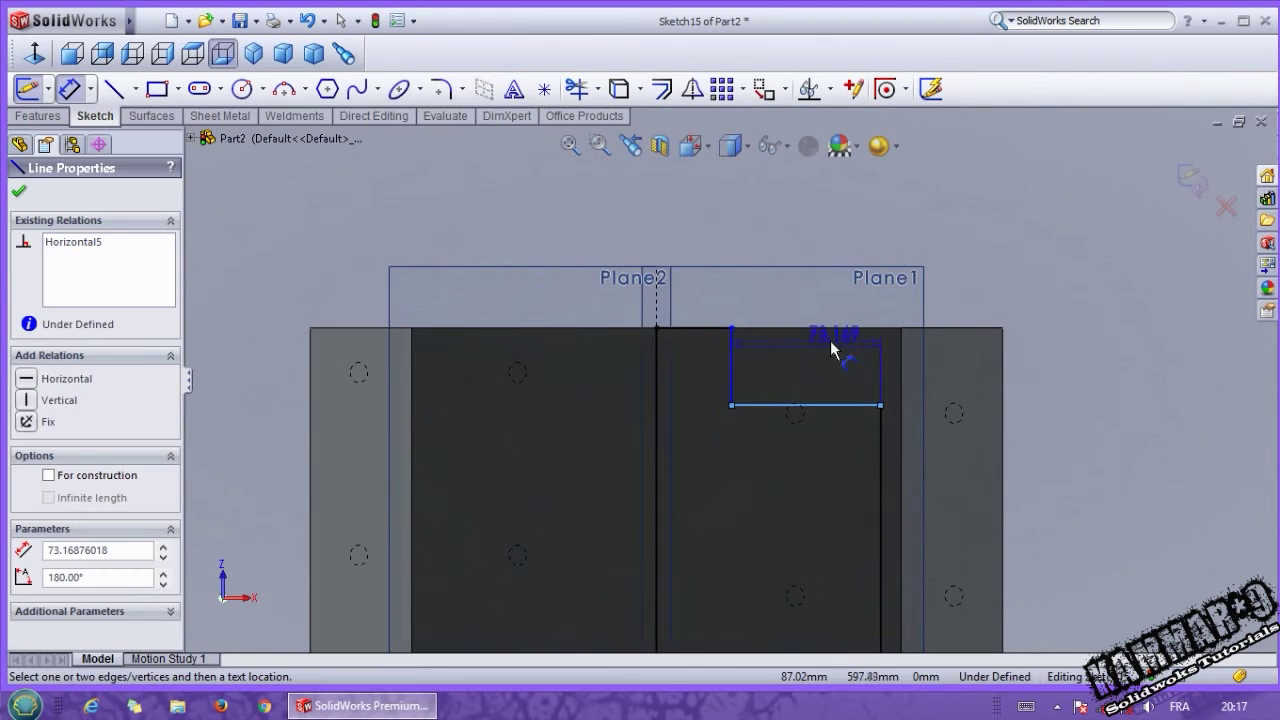
pyautogui.click(830, 330)
pyautogui.click(836, 300)
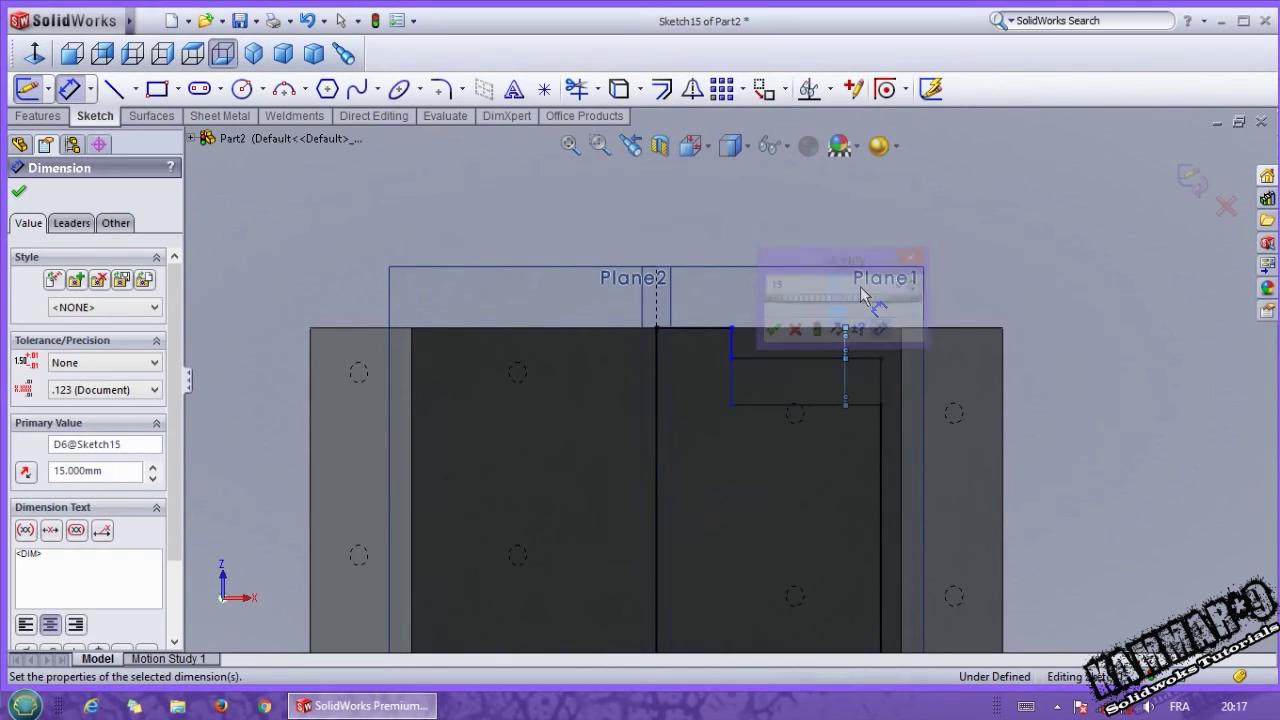
pyautogui.write('15')
pyautogui.press('Return')
# Dimension the profile's far-end riser 20.5 mm from the centre line
pyautogui.click(733, 343)
pyautogui.click(657, 349)
pyautogui.click(706, 284)
pyautogui.write('20.5')
pyautogui.press('Return')
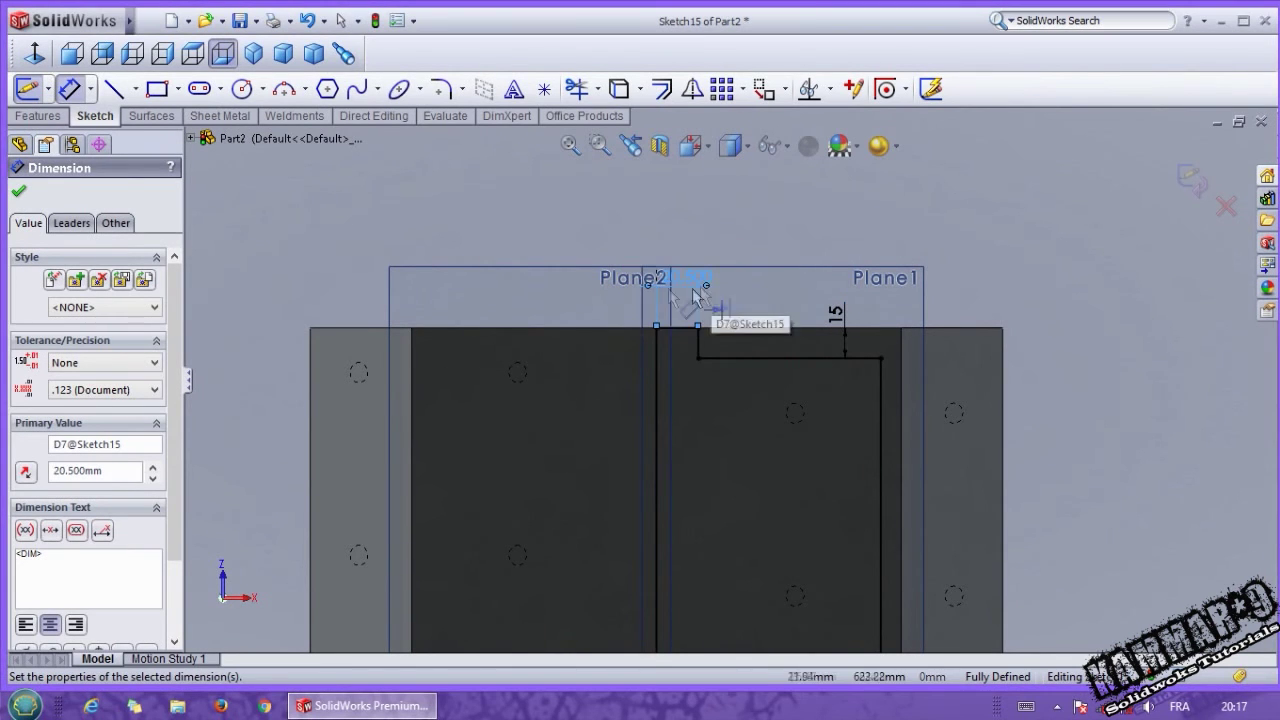
# Set up a revolved cut of the stepped half-profile, 180 degrees about its long centre line, and try to apply it
pyautogui.scroll(1, 733, 379)
pyautogui.click(38, 116)
pyautogui.moveTo(641, 288); pyautogui.dragTo(634, 371, button='middle')
pyautogui.click(241, 90)
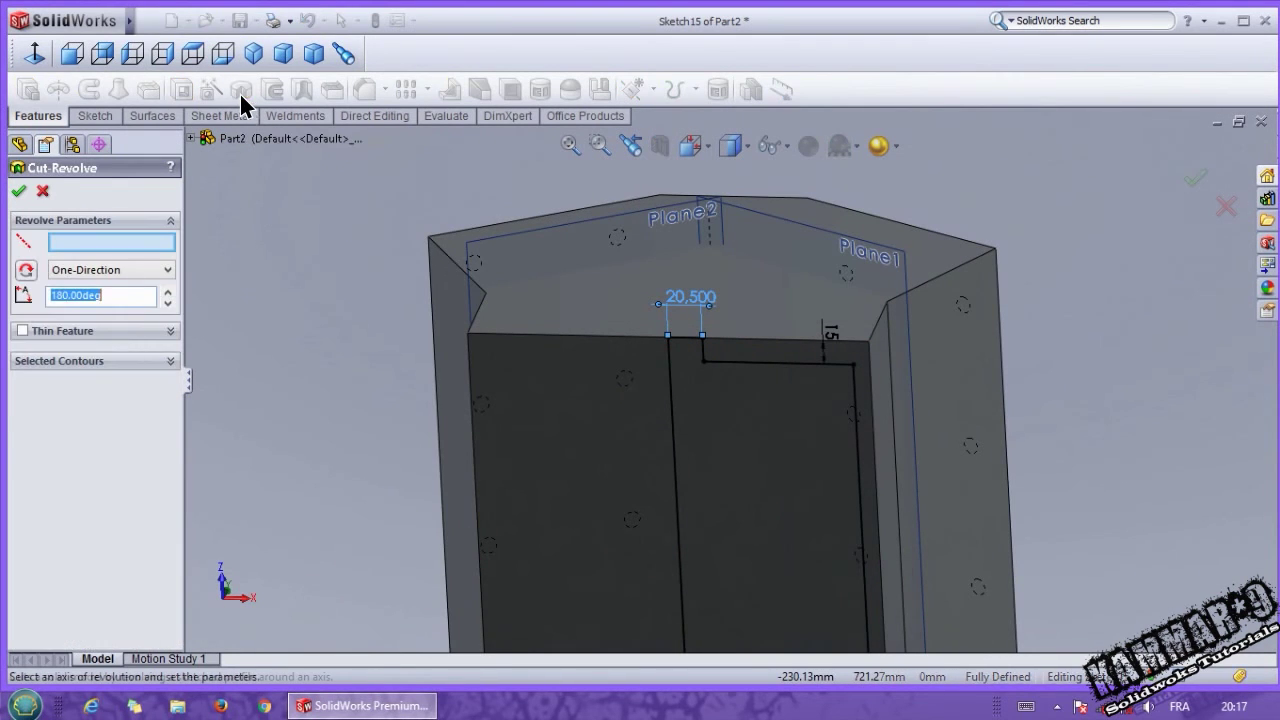
pyautogui.click(675, 443)
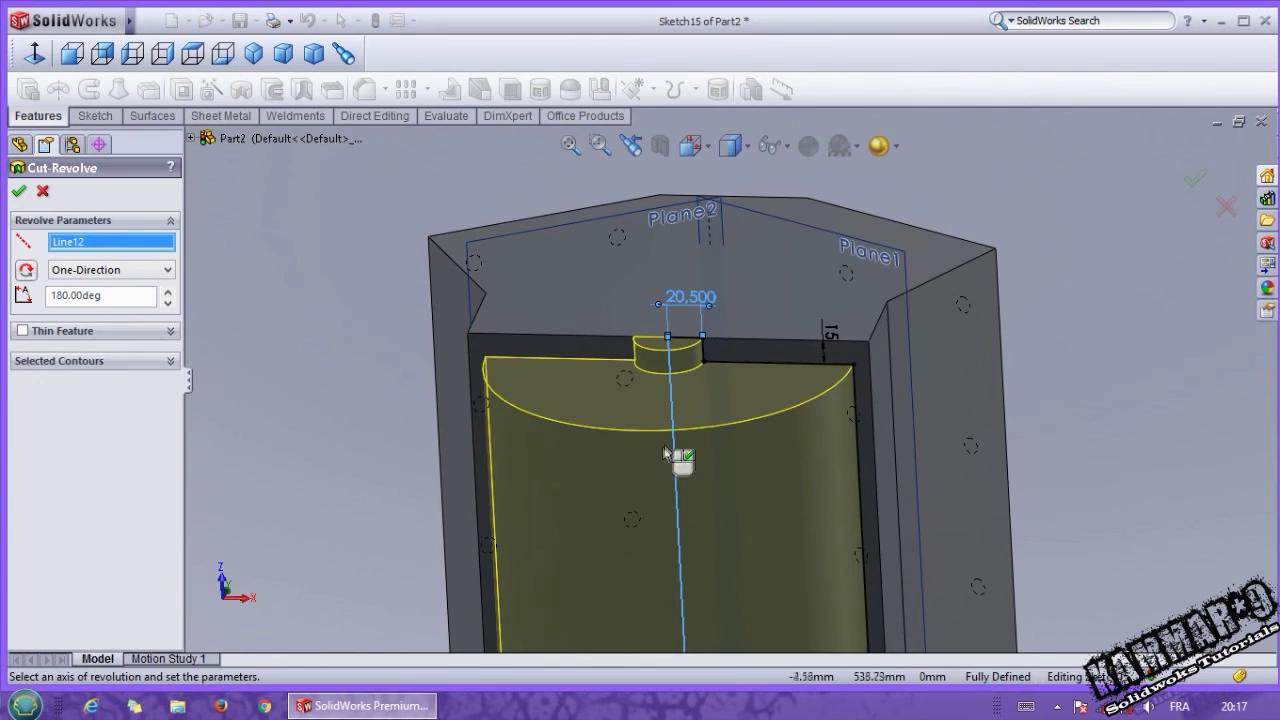
pyautogui.click(18, 191)
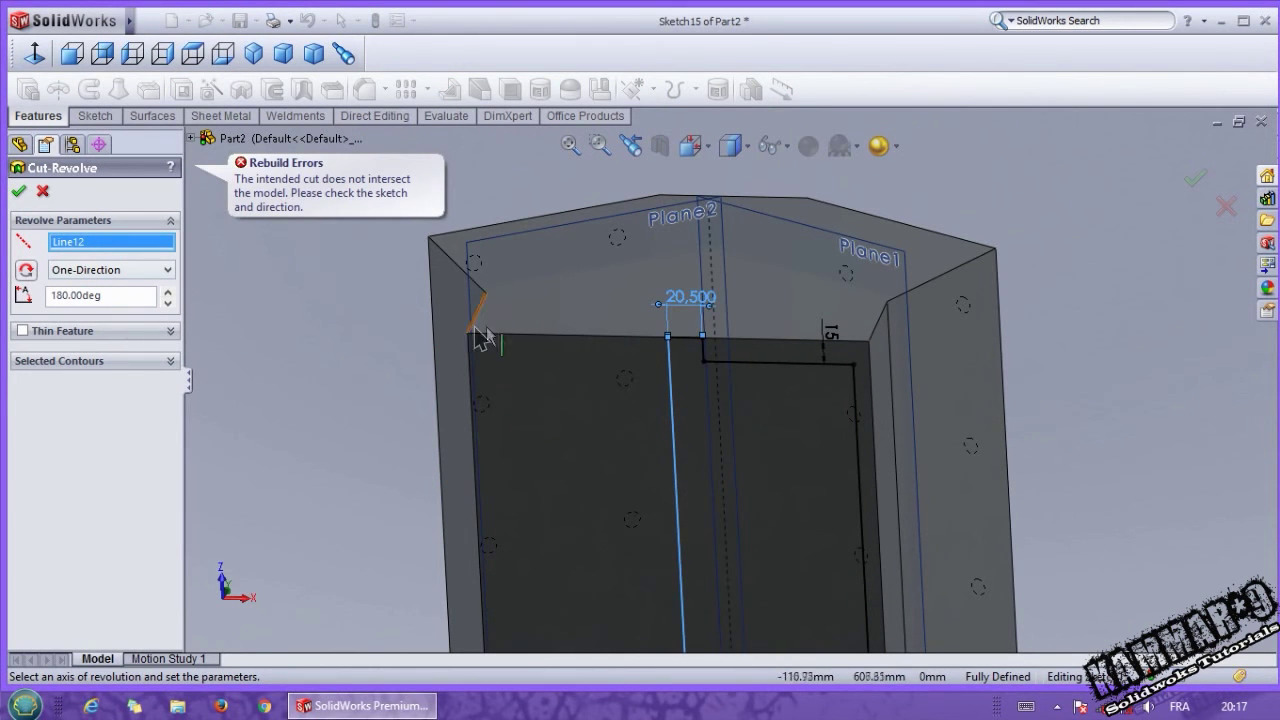
# Set the revolved cut's angle to 360 degrees and complete the cut
pyautogui.scroll(-4, 563, 363)
pyautogui.scroll(3, 537, 394)
pyautogui.scroll(-6, 643, 343)
pyautogui.scroll(-6, 649, 360)
pyautogui.scroll(6, 602, 380)
pyautogui.scroll(8, 743, 451)
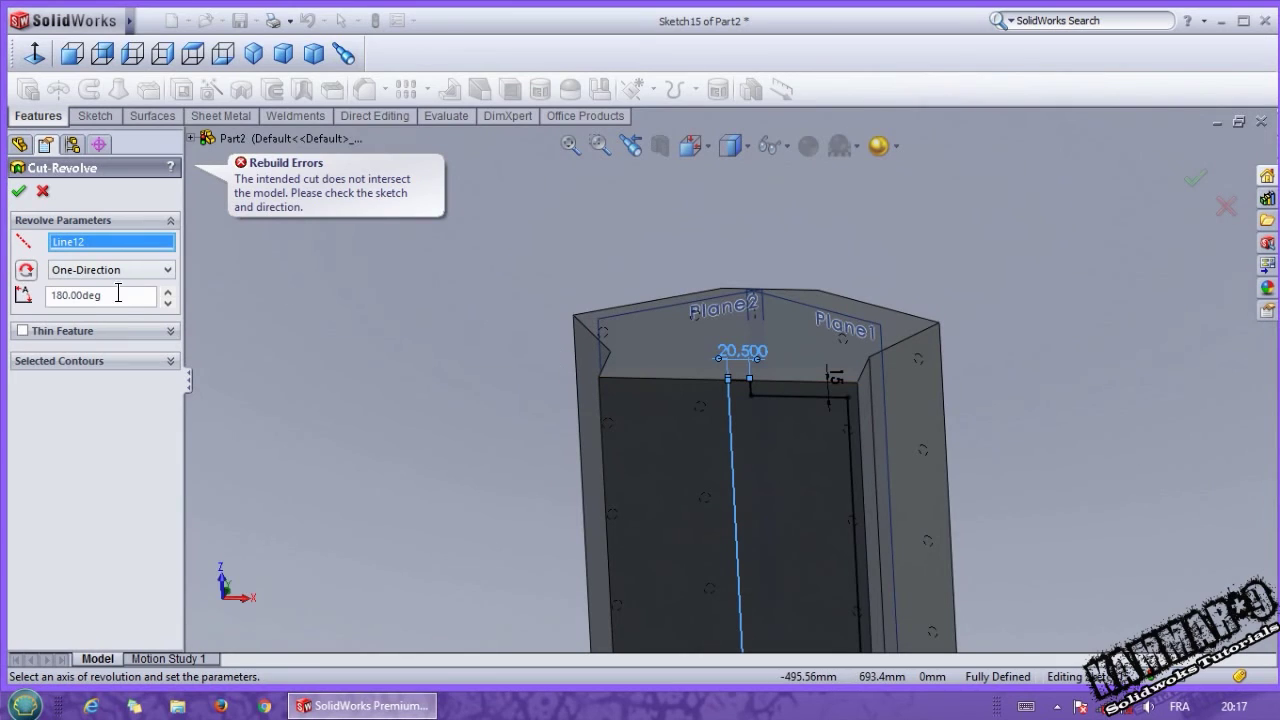
pyautogui.write('360')
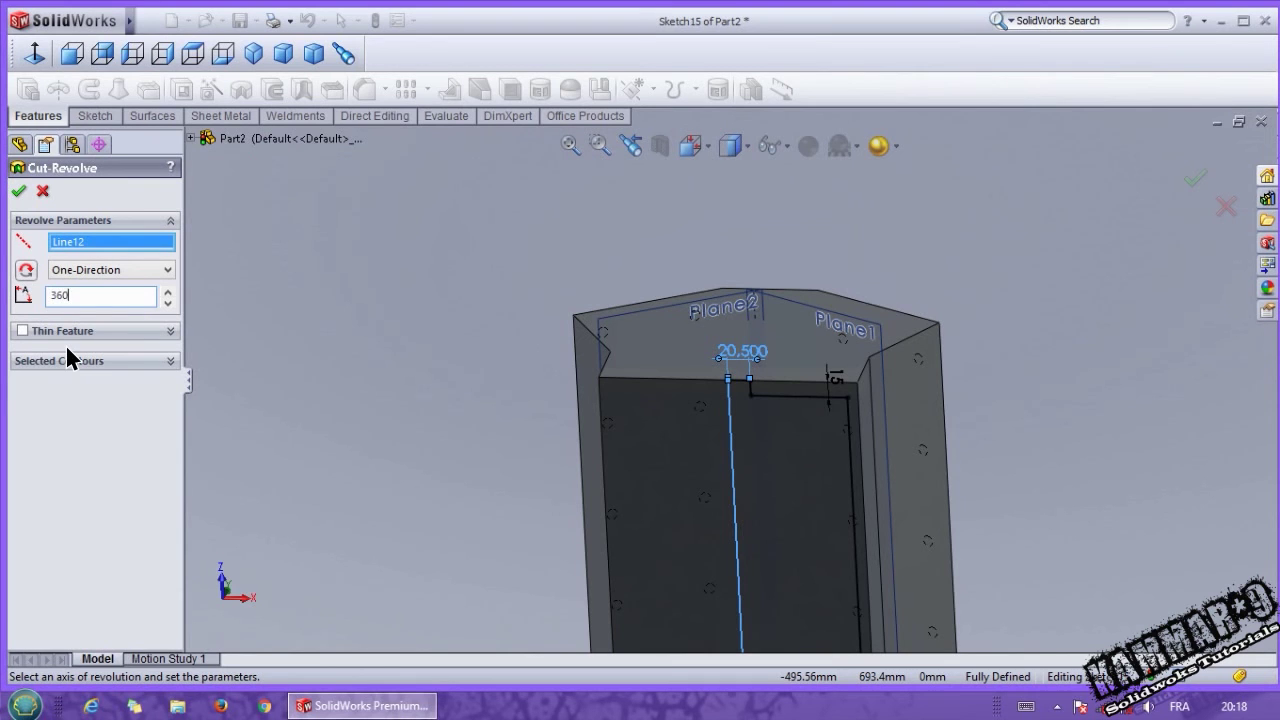
pyautogui.press('Return')
pyautogui.press('Return')
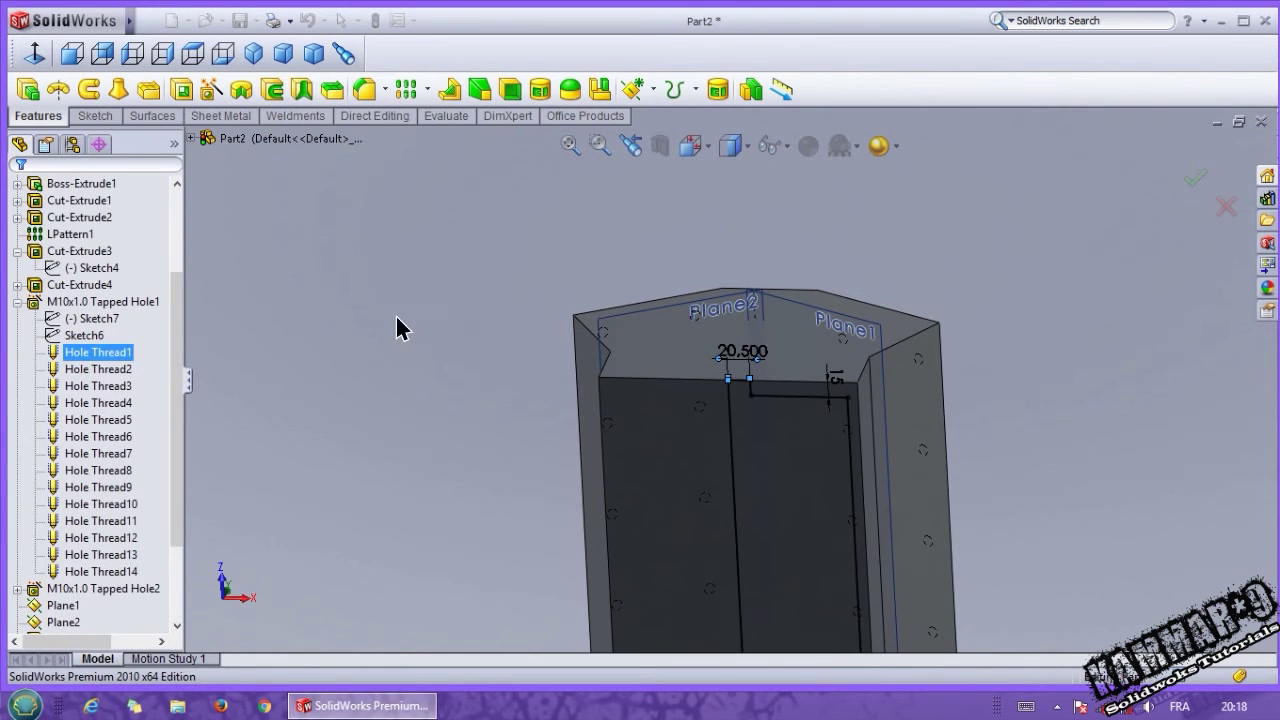
# Hide the reference planes Plane1 and Plane2 on the engine block
pyautogui.moveTo(582, 436); pyautogui.dragTo(720, 594, button='middle')
pyautogui.scroll(3, 720, 594)
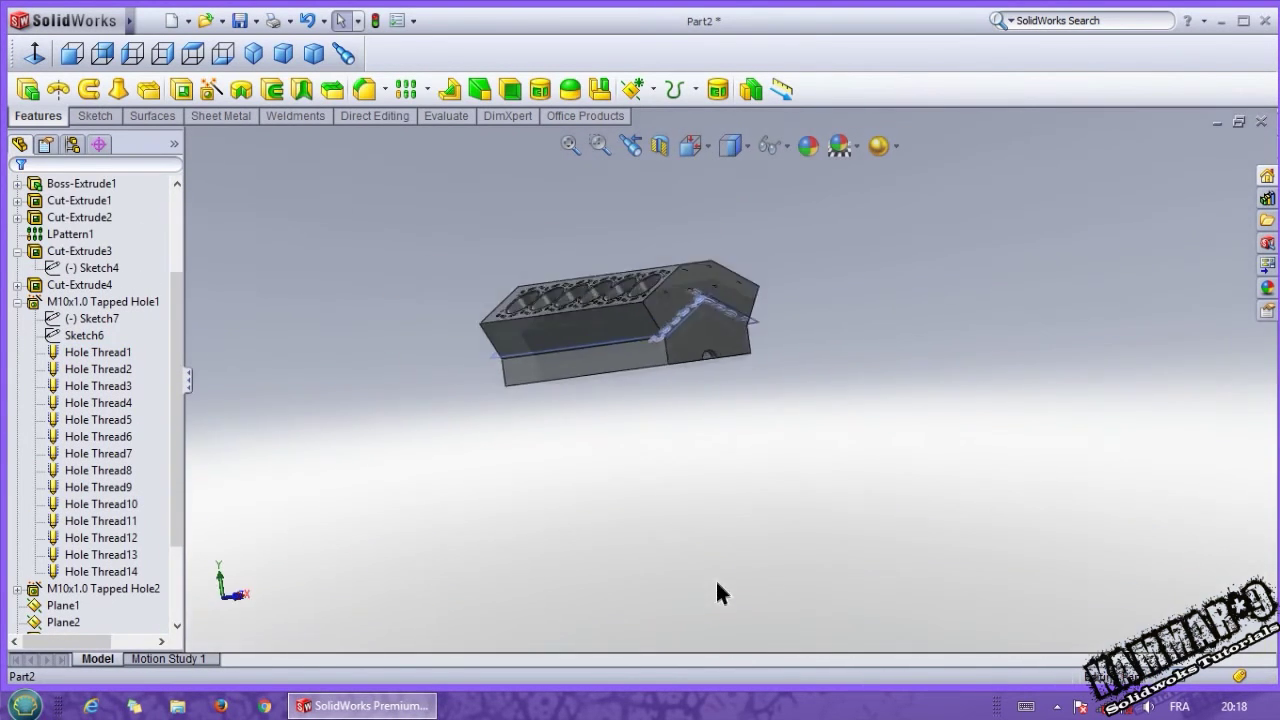
pyautogui.scroll(-4, 680, 369)
pyautogui.moveTo(682, 366); pyautogui.dragTo(762, 447, button='middle')
pyautogui.click(790, 440)
pyautogui.keyDown('ctrl'); pyautogui.click(880, 432); pyautogui.keyUp('ctrl')
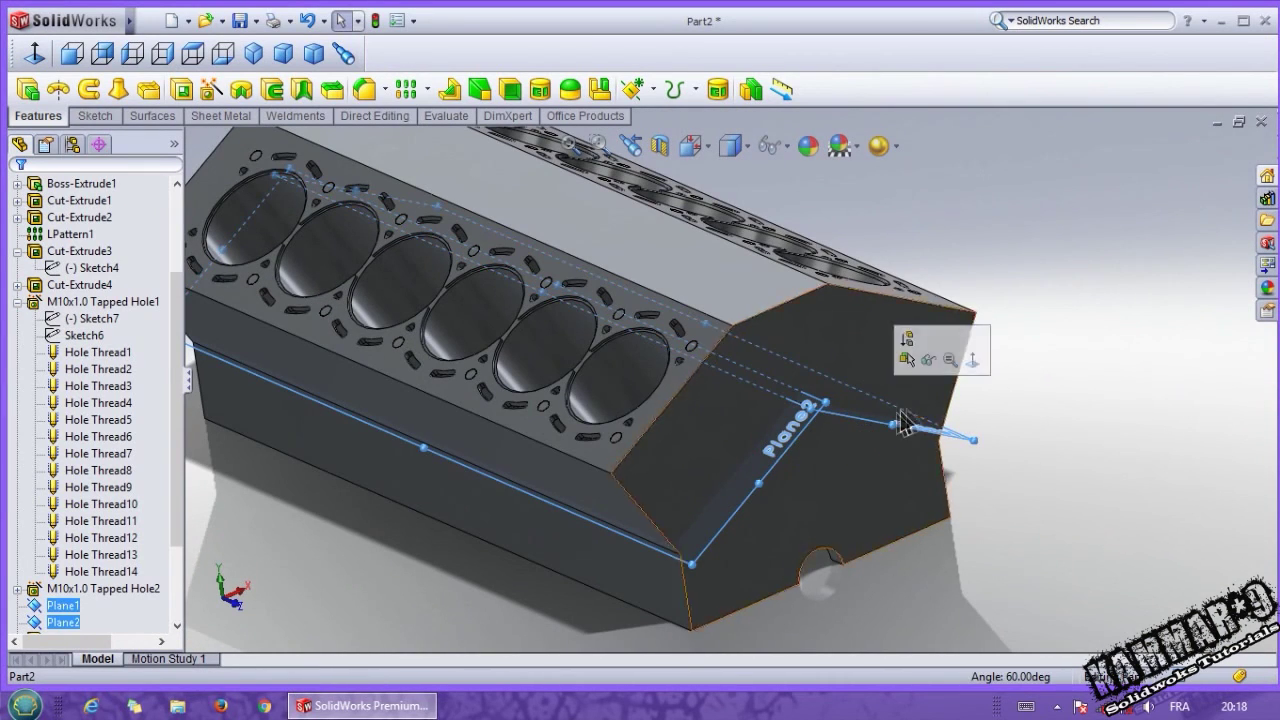
pyautogui.click(932, 368)
# Collapse the M10x1.0 Tapped Hole1 feature in the feature tree and check the block from its end face
pyautogui.scroll(3, 765, 404)
pyautogui.moveTo(368, 277); pyautogui.dragTo(622, 375, button='middle')
pyautogui.scroll(-3, 624, 376)
pyautogui.moveTo(690, 446); pyautogui.dragTo(612, 392, button='middle')
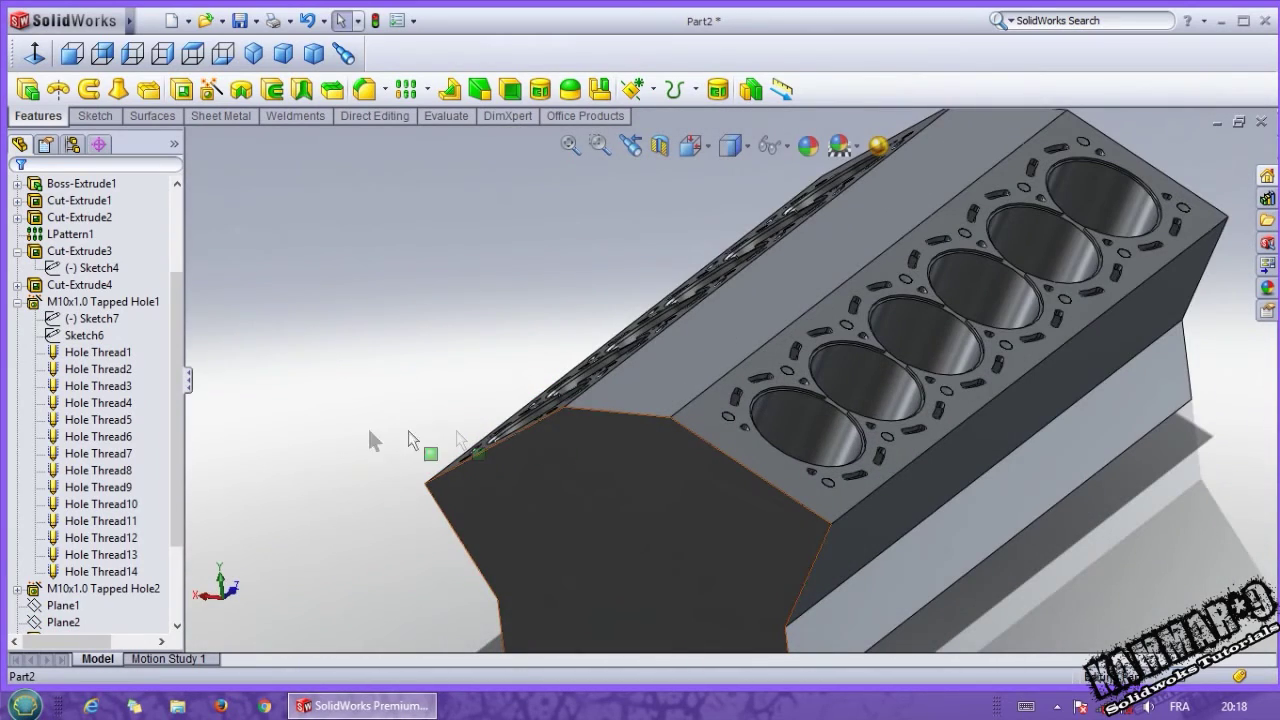
pyautogui.click(17, 302)
pyautogui.scroll(3, 677, 460)
pyautogui.moveTo(677, 460)
pyautogui.mouseDown(button='middle')
pyautogui.moveTo(692, 484)
pyautogui.moveTo(690, 450)
pyautogui.mouseUp(button='middle')
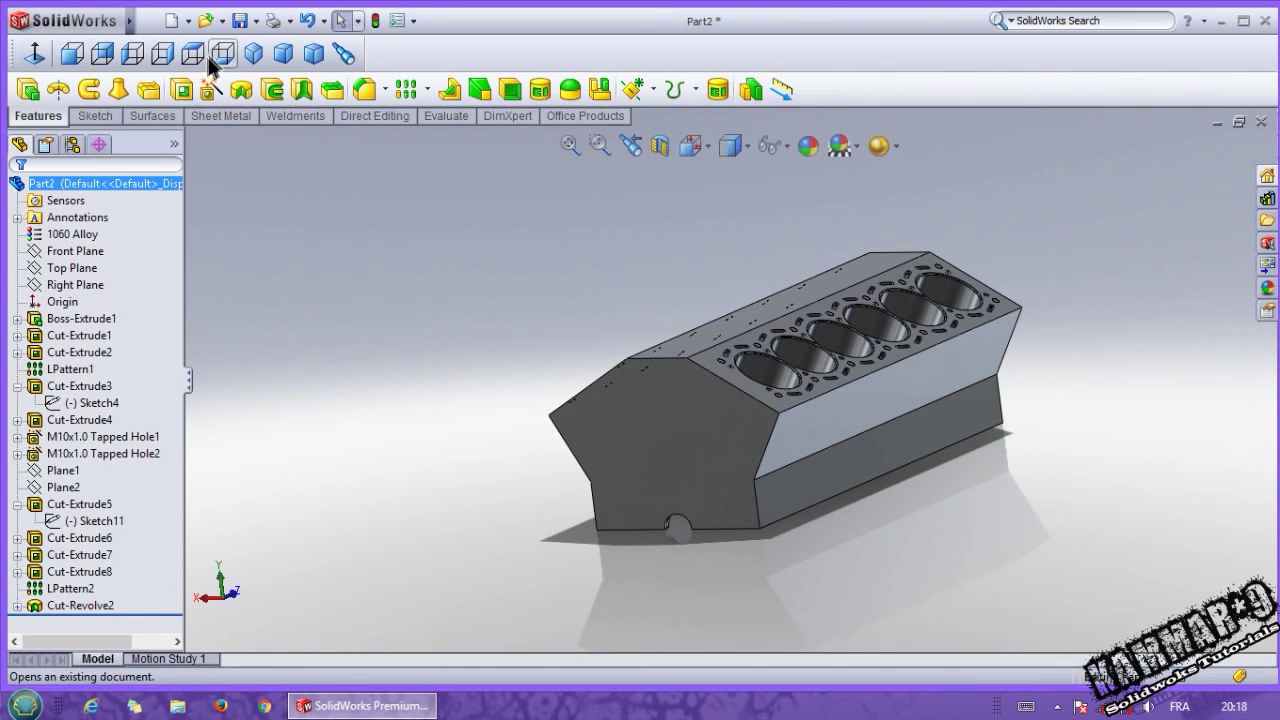
# Save the part as "Cylender Block_02" in the V12 engine folder
pyautogui.click(240, 21)
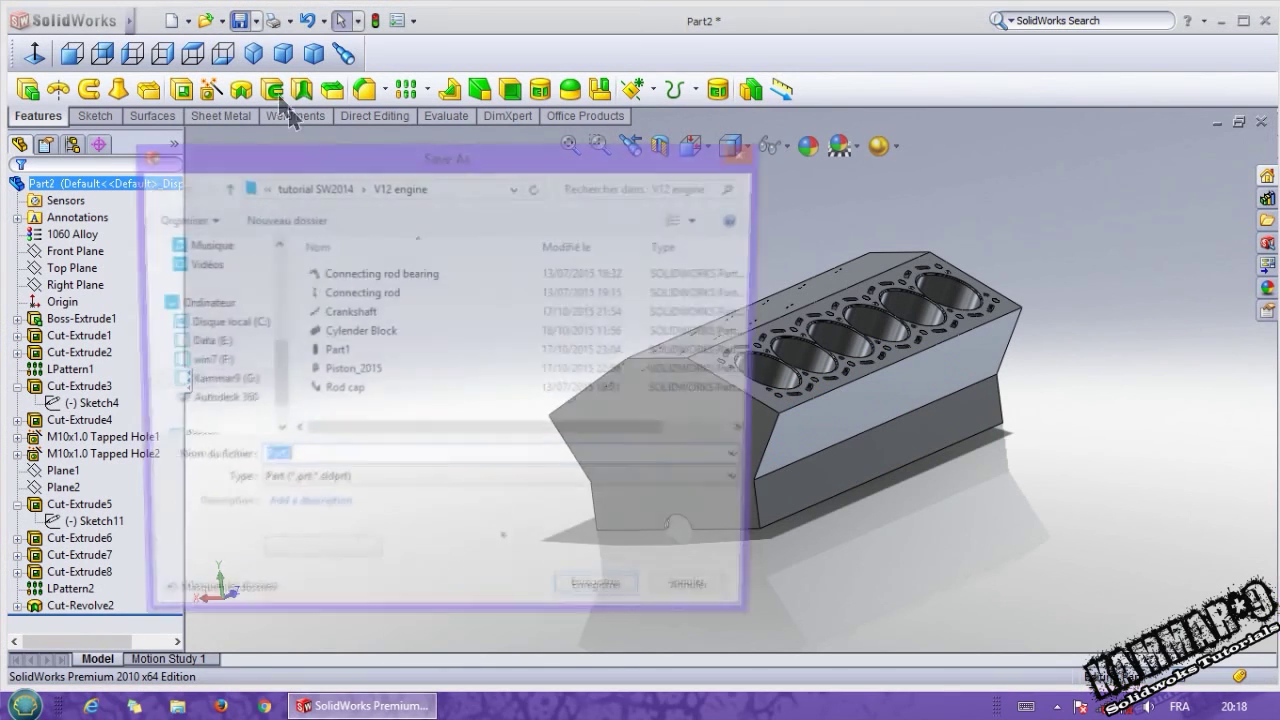
pyautogui.click(347, 332)
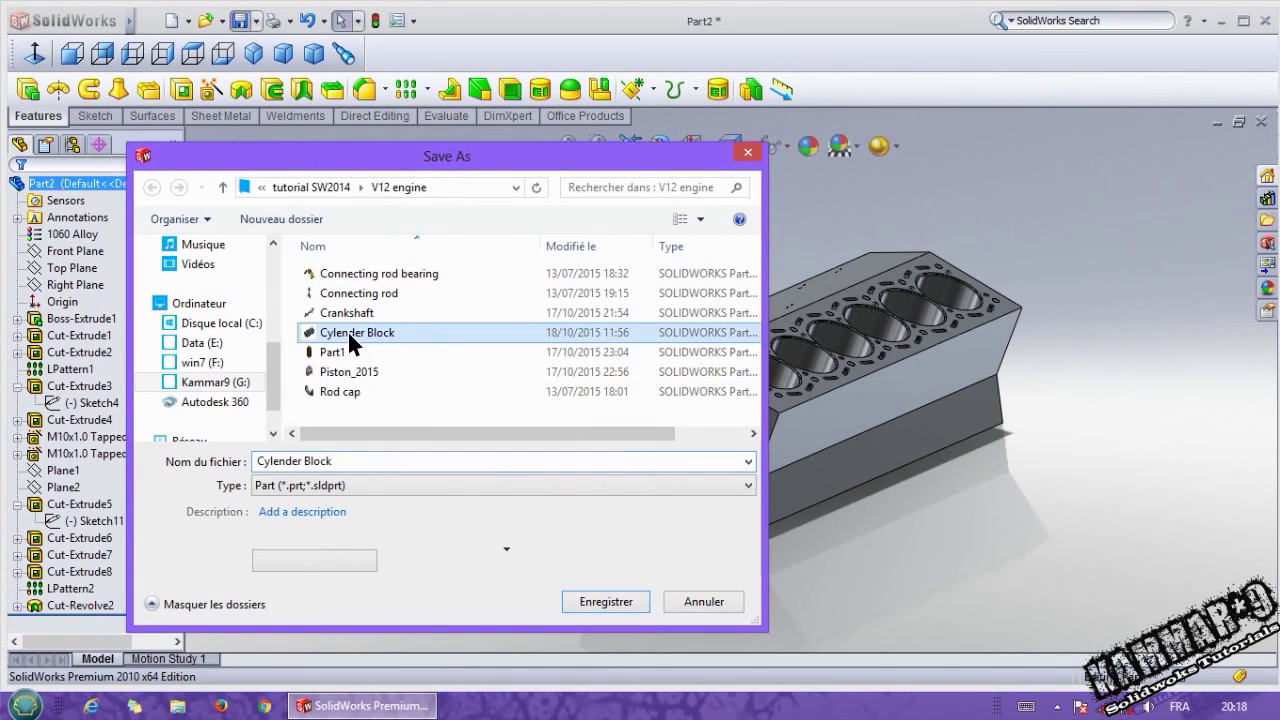
pyautogui.click(357, 464)
pyautogui.click(370, 461)
pyautogui.write('_02')
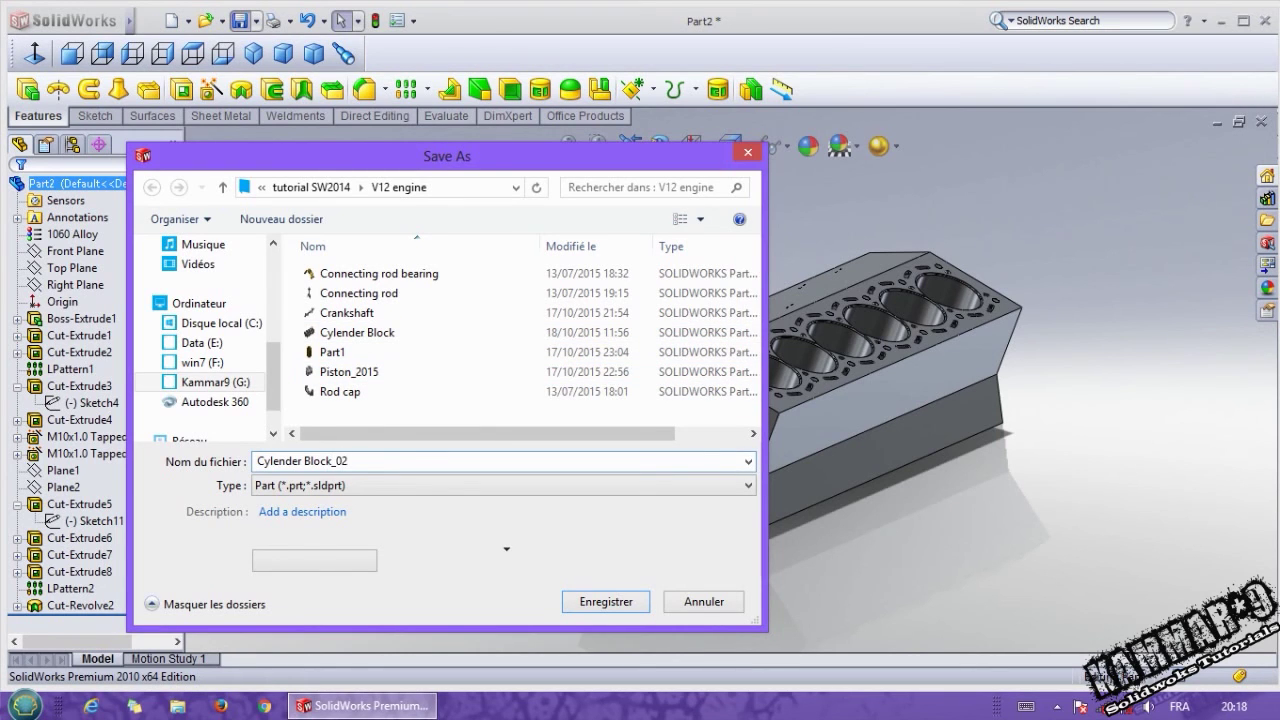
pyautogui.press('Return')
# Open the existing part "Cylender Block" from the V12 engine folder
pyautogui.click(206, 20)
pyautogui.click(245, 230)
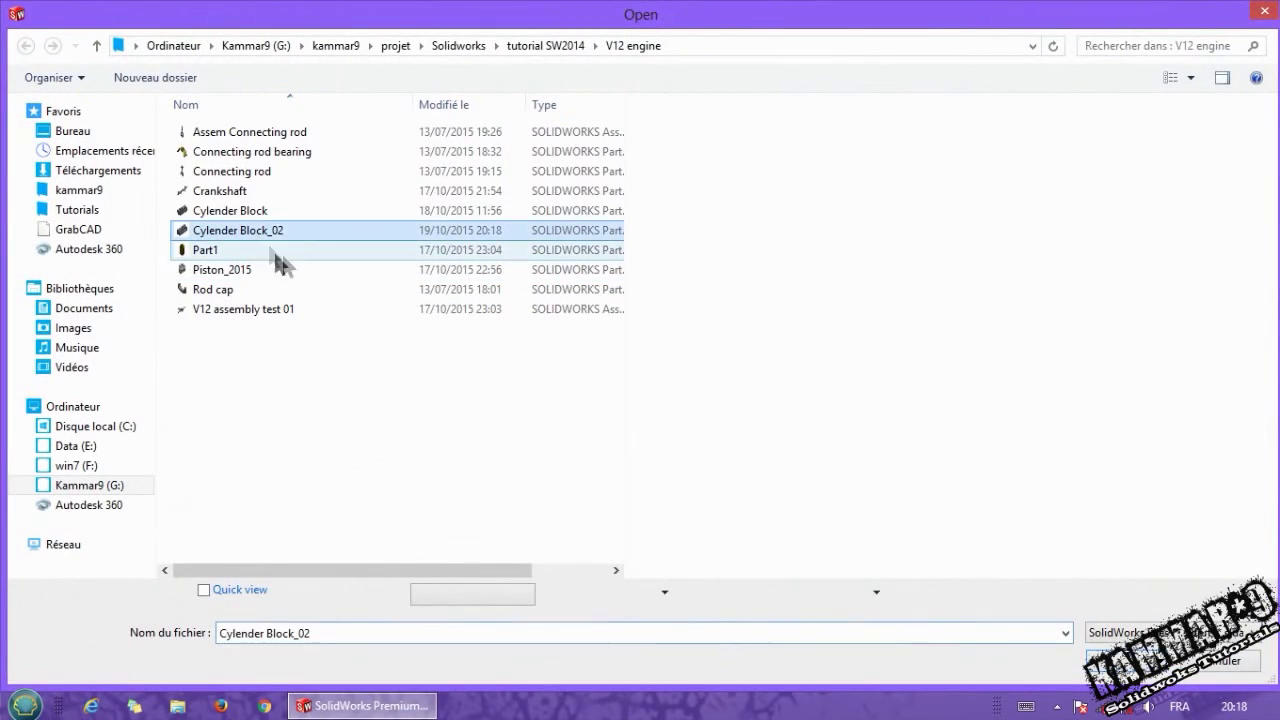
pyautogui.click(275, 212)
pyautogui.click(1100, 662)
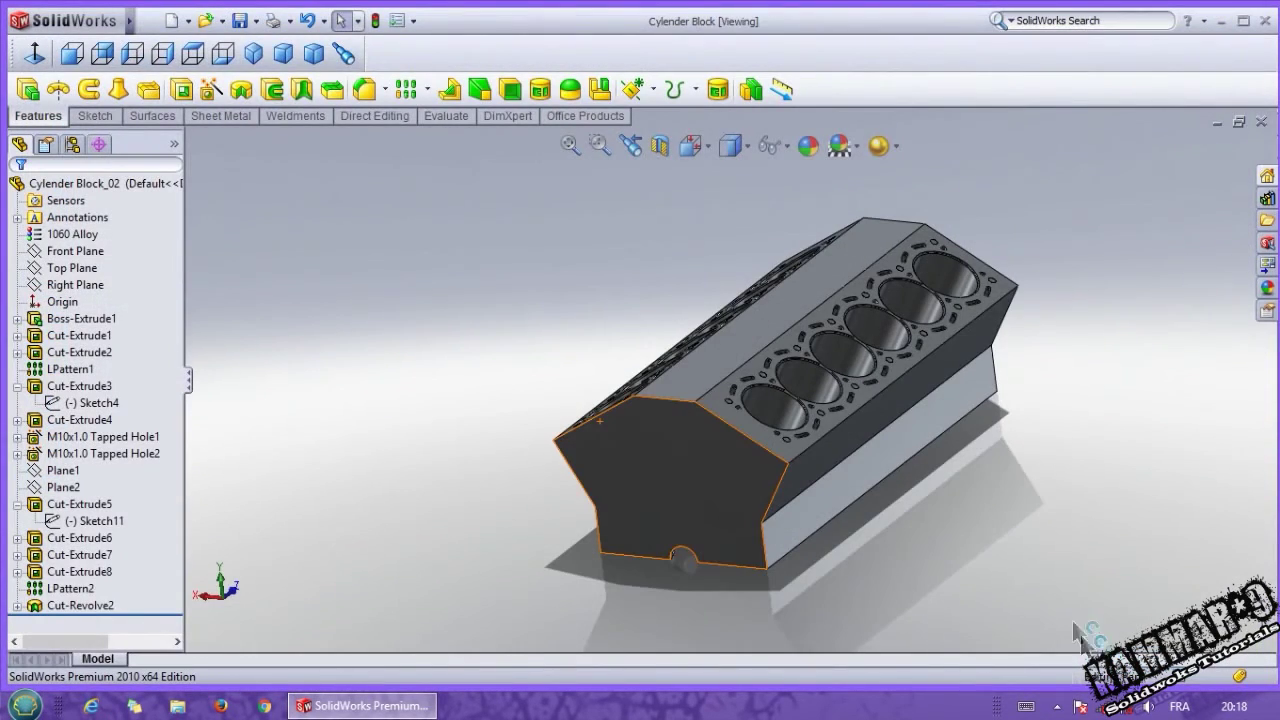
# Highlight the finished block's features from Boss-Extrude1 through Cut-Revolve1 to review the part already modelled
pyautogui.scroll(-3, 676, 435)
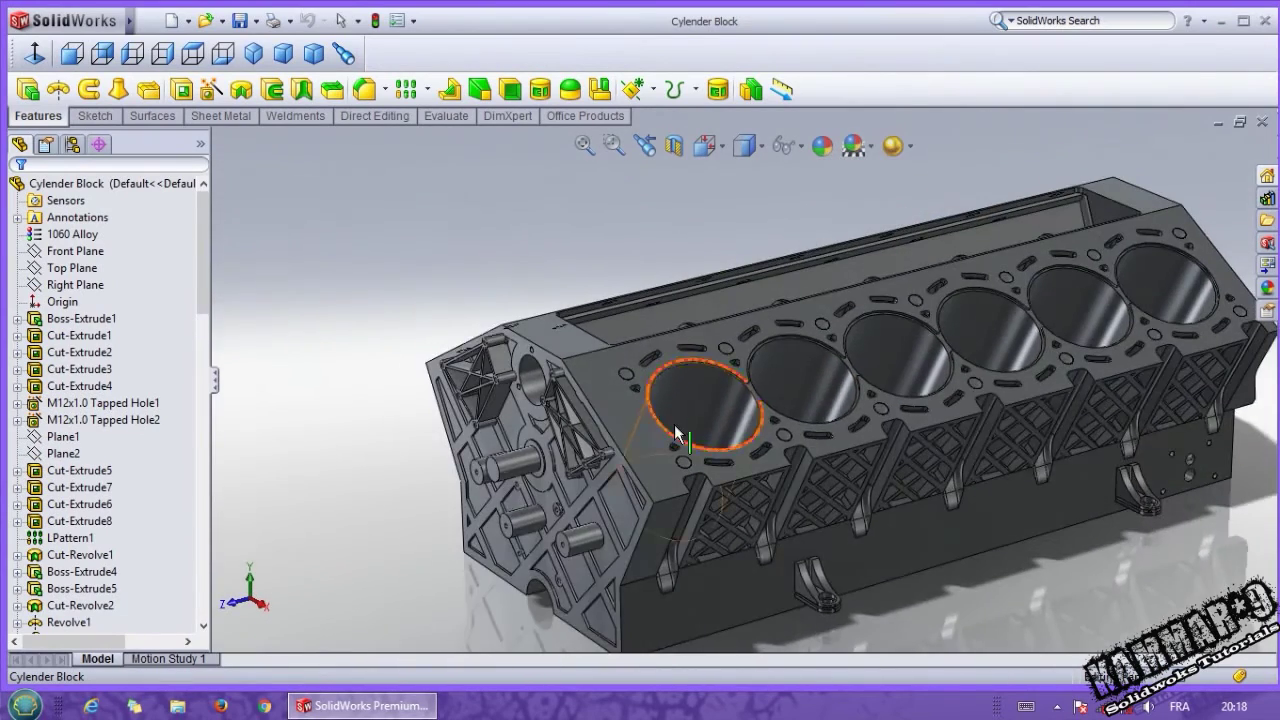
pyautogui.scroll(2, 676, 435)
pyautogui.moveTo(195, 297); pyautogui.dragTo(202, 322)
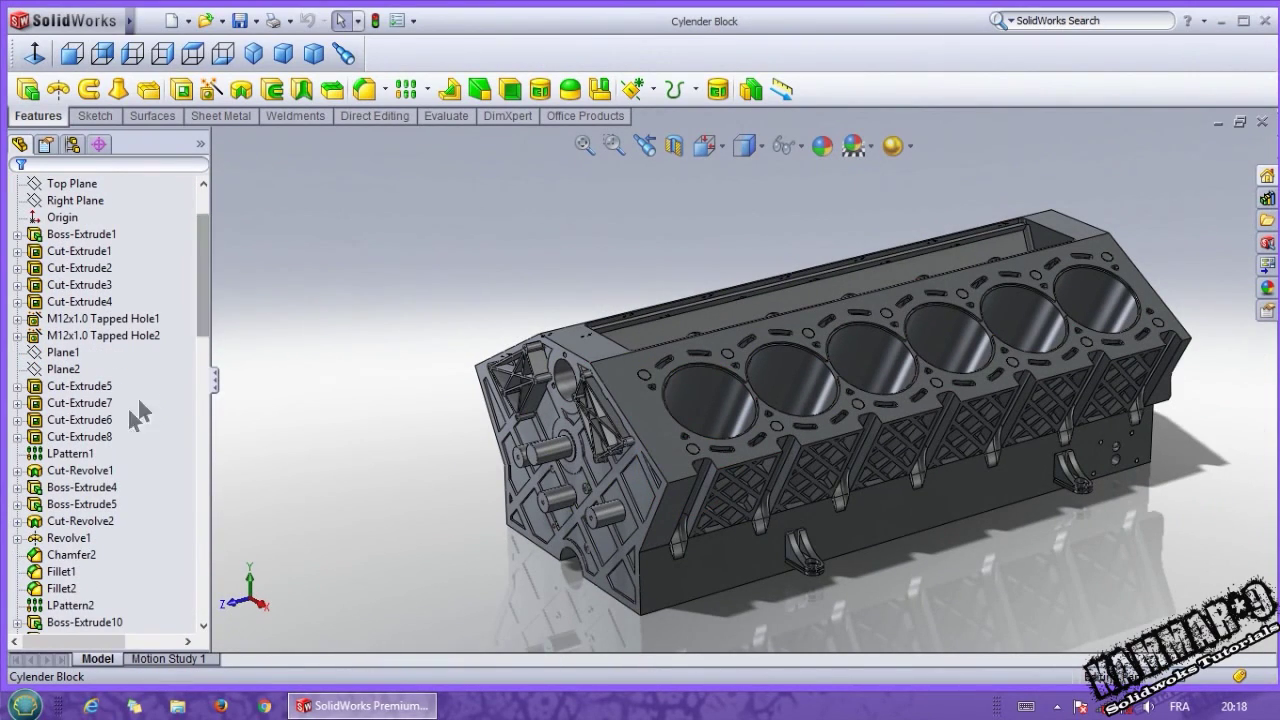
pyautogui.click(93, 472)
pyautogui.moveTo(445, 480); pyautogui.dragTo(424, 456, button='middle')
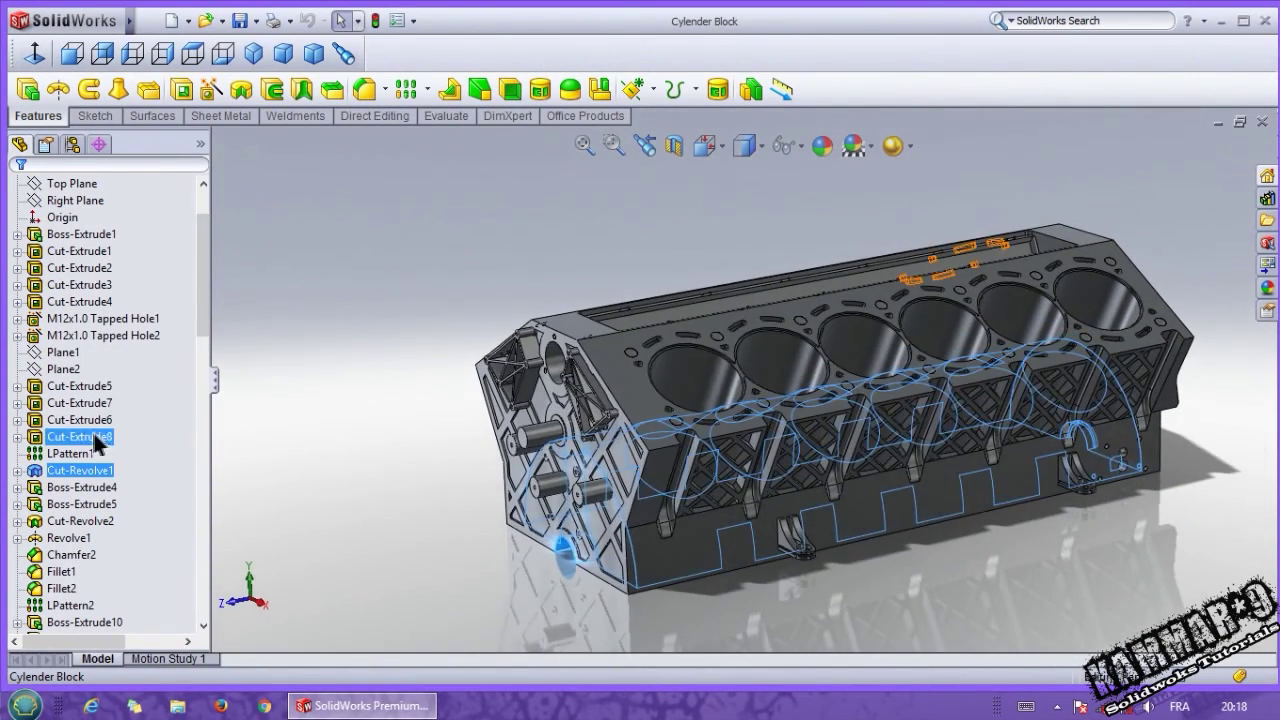
pyautogui.keyDown('shift'); pyautogui.click(74, 233); pyautogui.keyUp('shift')
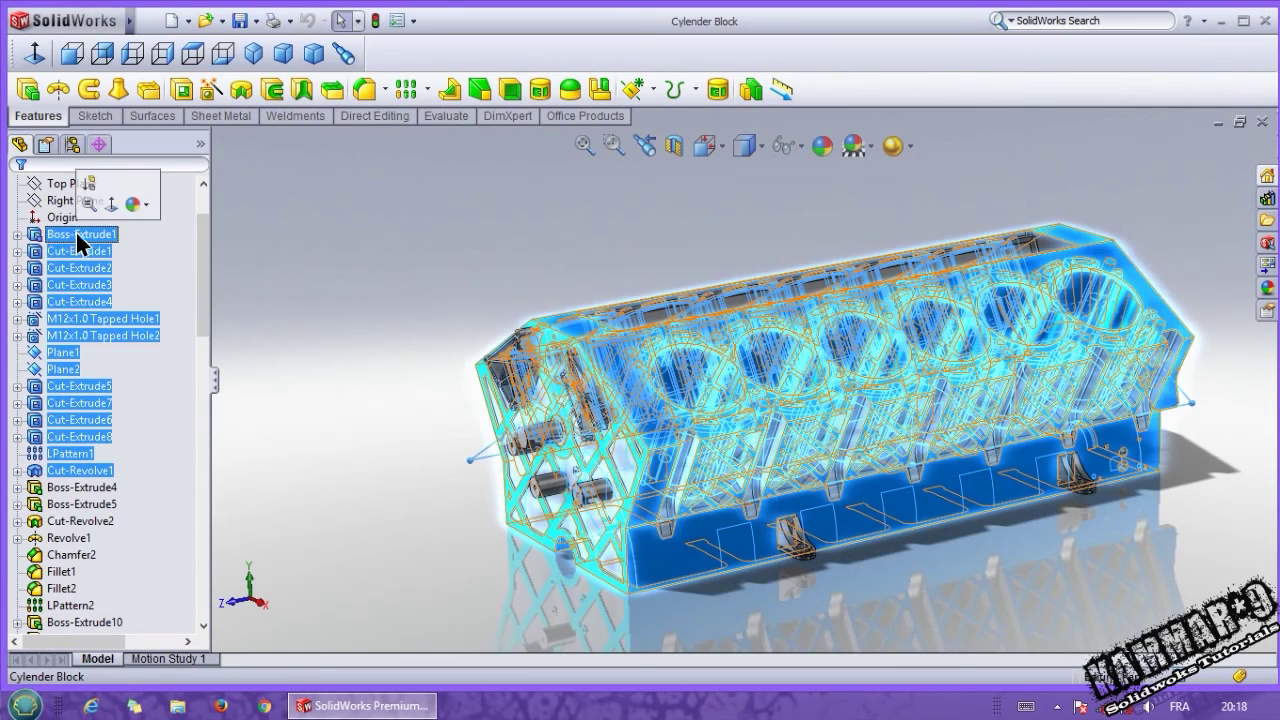
# Highlight the finished block's remaining features down to Mirror1 for review, and clear the selection
pyautogui.moveTo(206, 295); pyautogui.dragTo(204, 336)
pyautogui.click(90, 320)
pyautogui.scroll(-8, 86, 397)
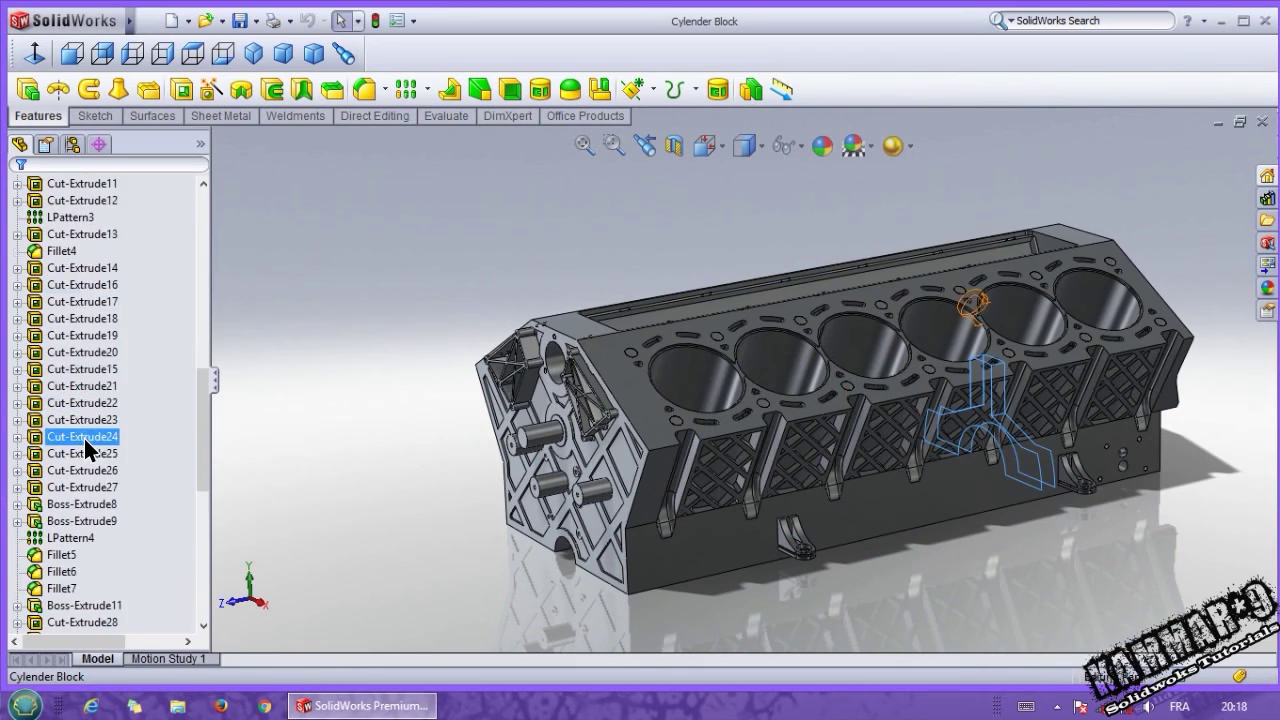
pyautogui.scroll(-9, 86, 446)
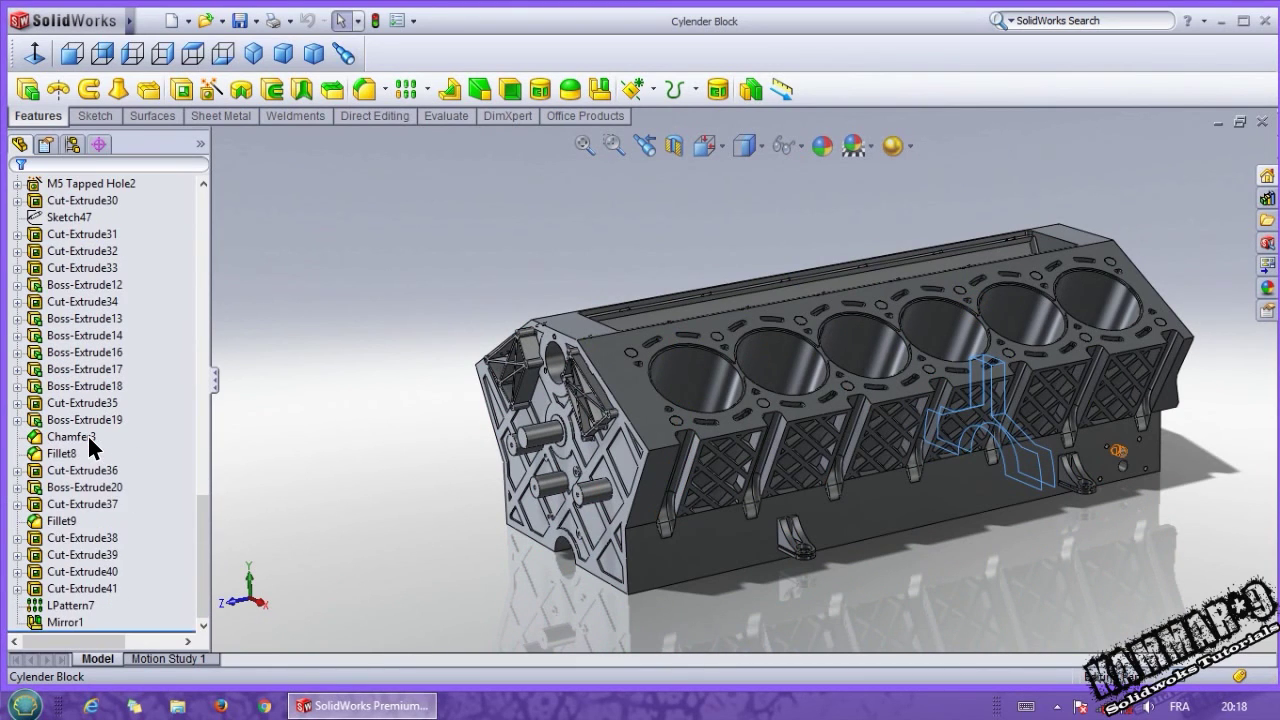
pyautogui.keyDown('shift'); pyautogui.click(67, 618); pyautogui.keyUp('shift')
pyautogui.scroll(6, 94, 478)
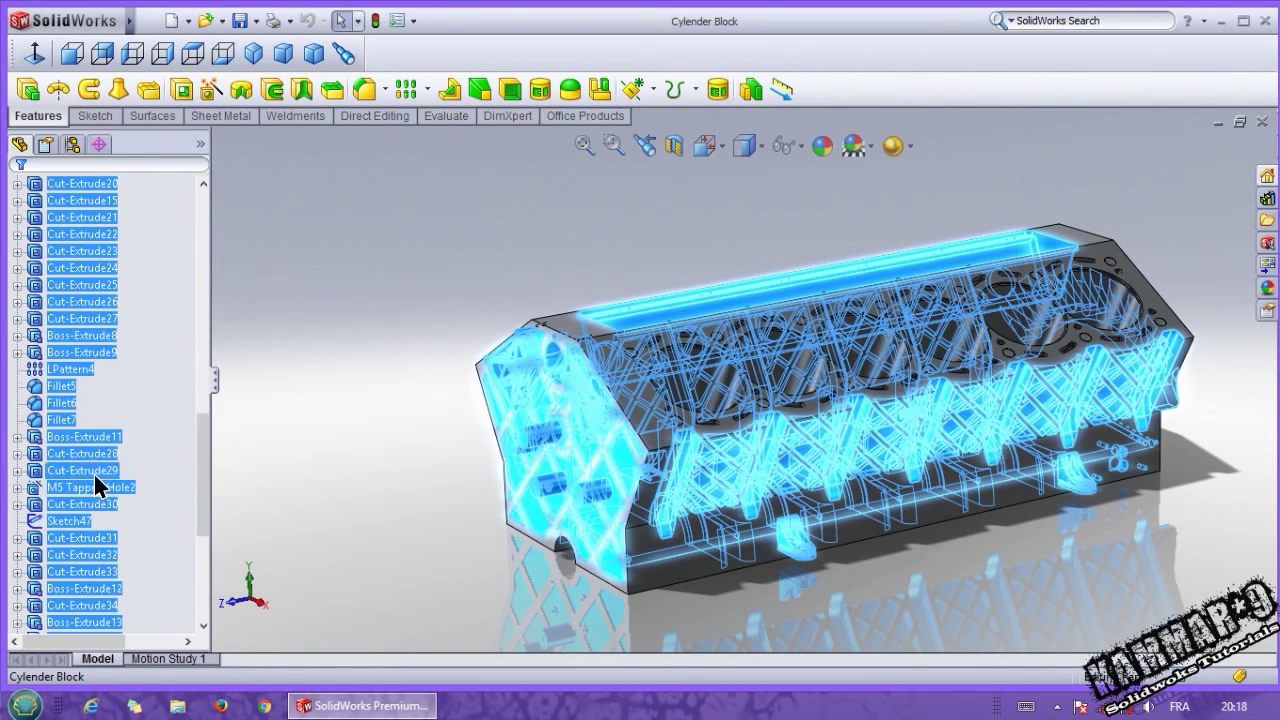
pyautogui.scroll(5, 96, 480)
pyautogui.click(342, 486)
# Examine the finished block's cylinder bores and ribbed side from several angles
pyautogui.moveTo(542, 482); pyautogui.dragTo(400, 541, button='middle')
pyautogui.moveTo(545, 338); pyautogui.dragTo(560, 402, button='middle')
pyautogui.scroll(-3, 736, 470)
pyautogui.moveTo(741, 480); pyautogui.dragTo(669, 421, button='middle')
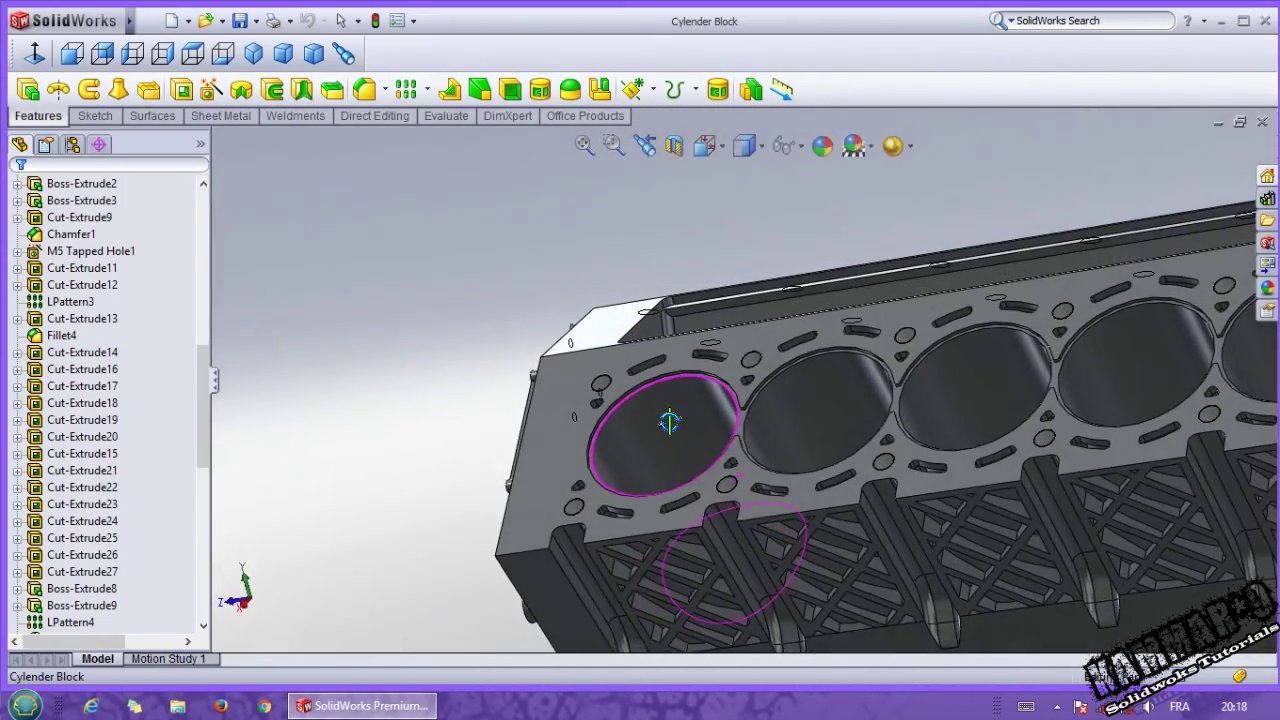